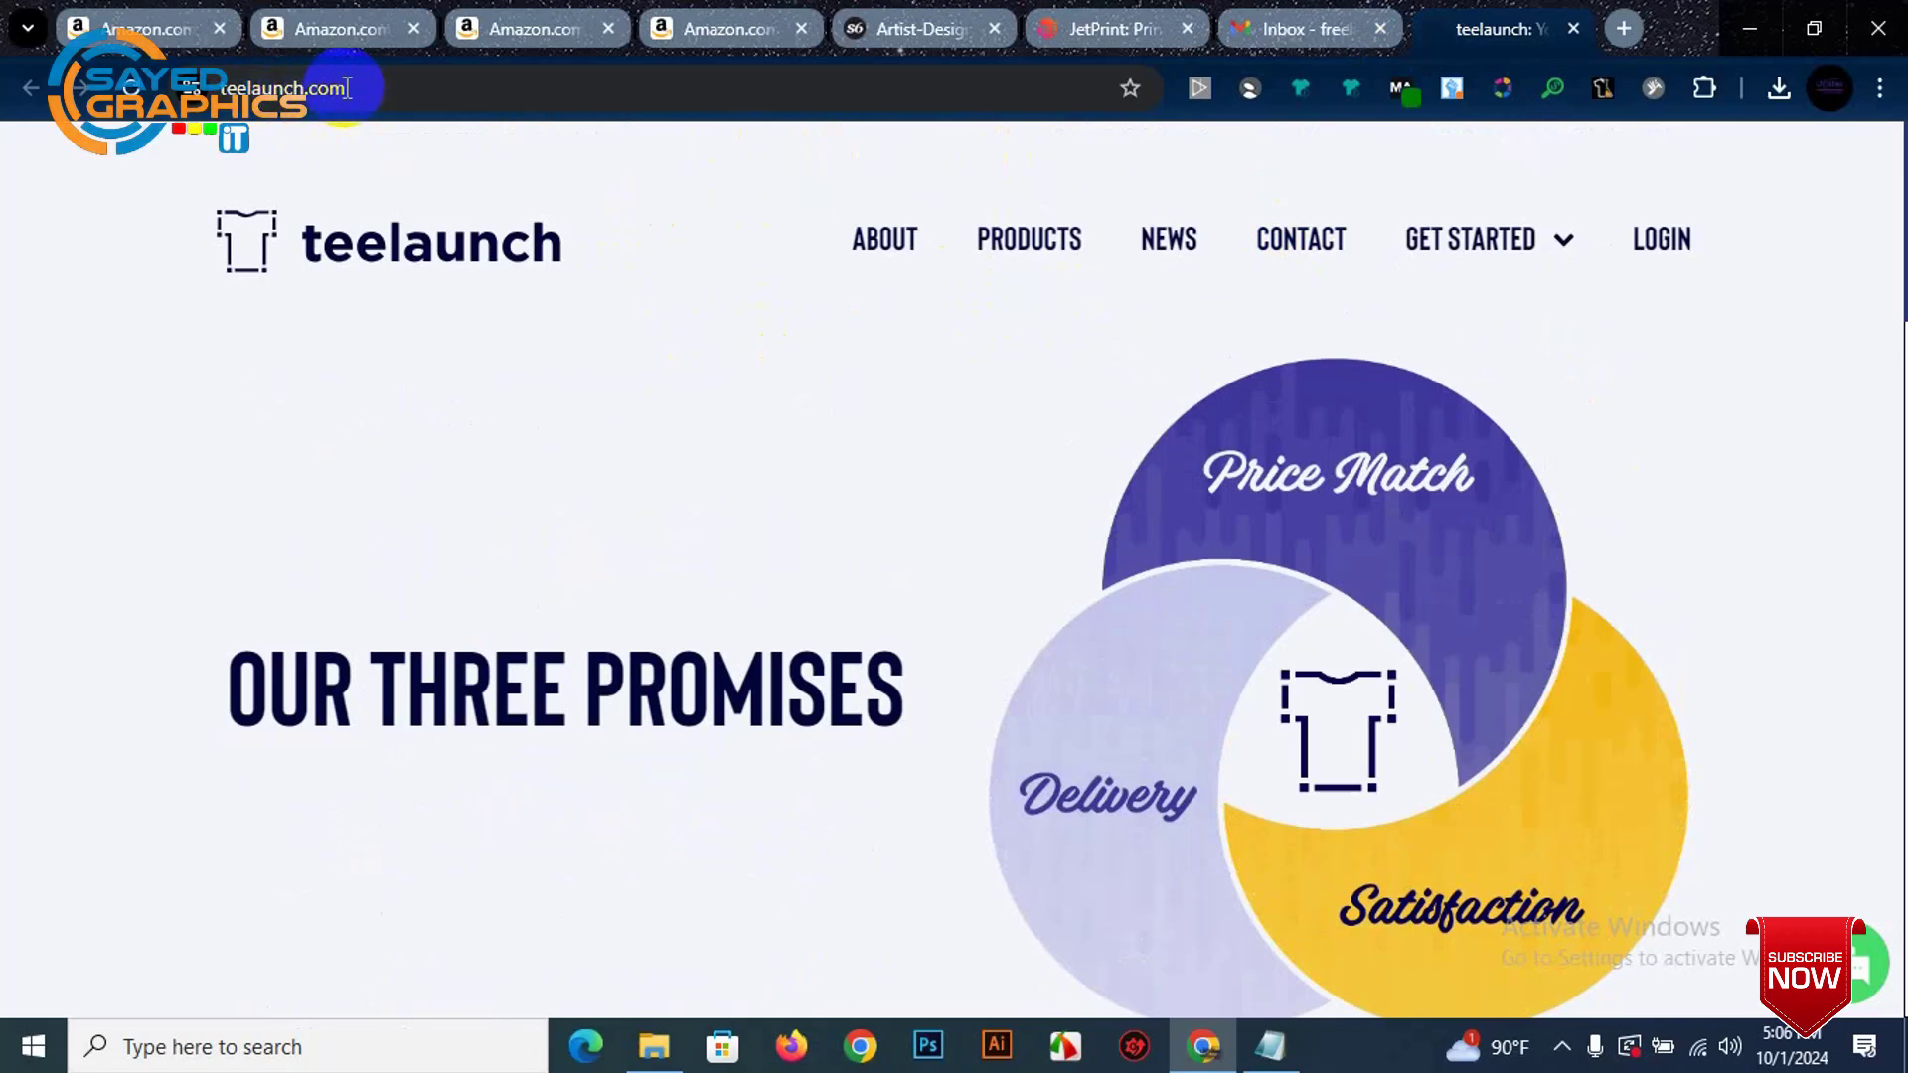
# Step: Follow the LOGIN link in the teelaunch header through to the register page
pyautogui.click(1664, 248)
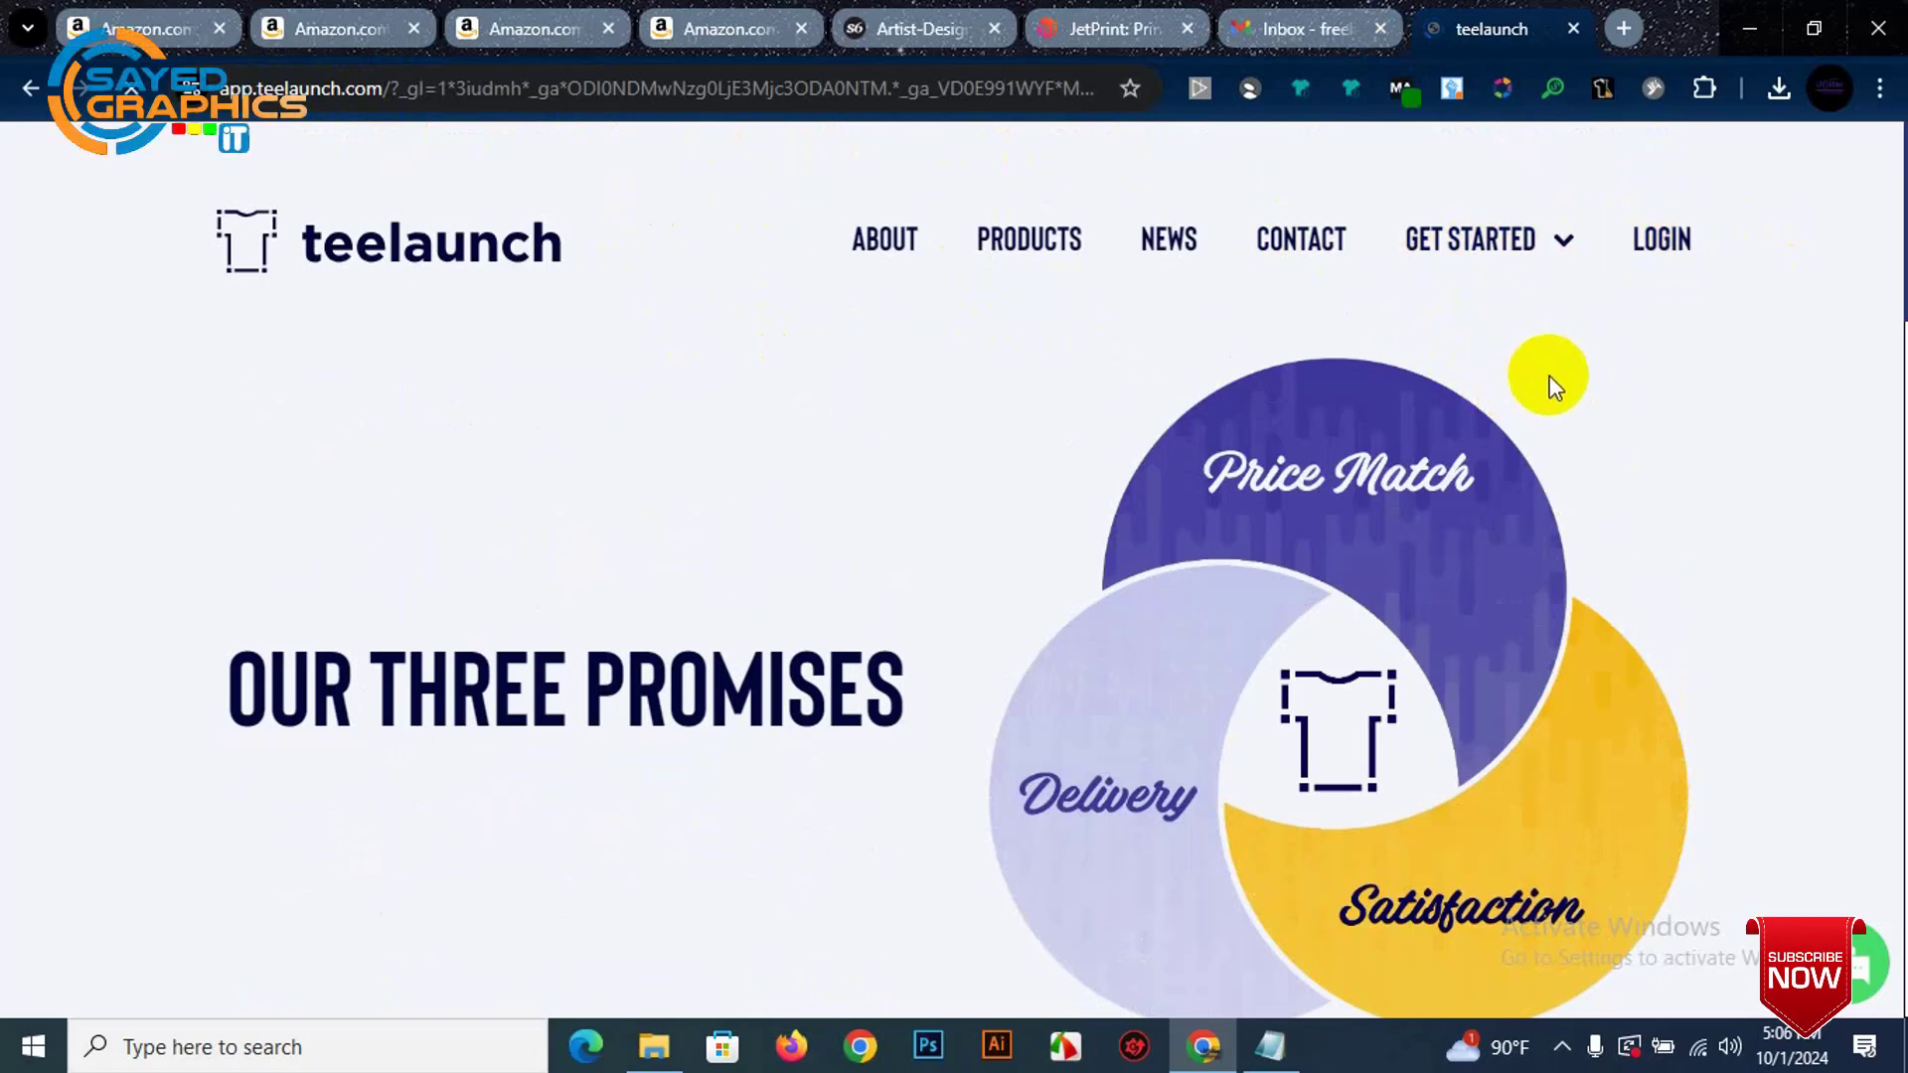
# Step: Submit the empty sign-up form to reveal its required fields
pyautogui.scroll(-2, 1010, 414)
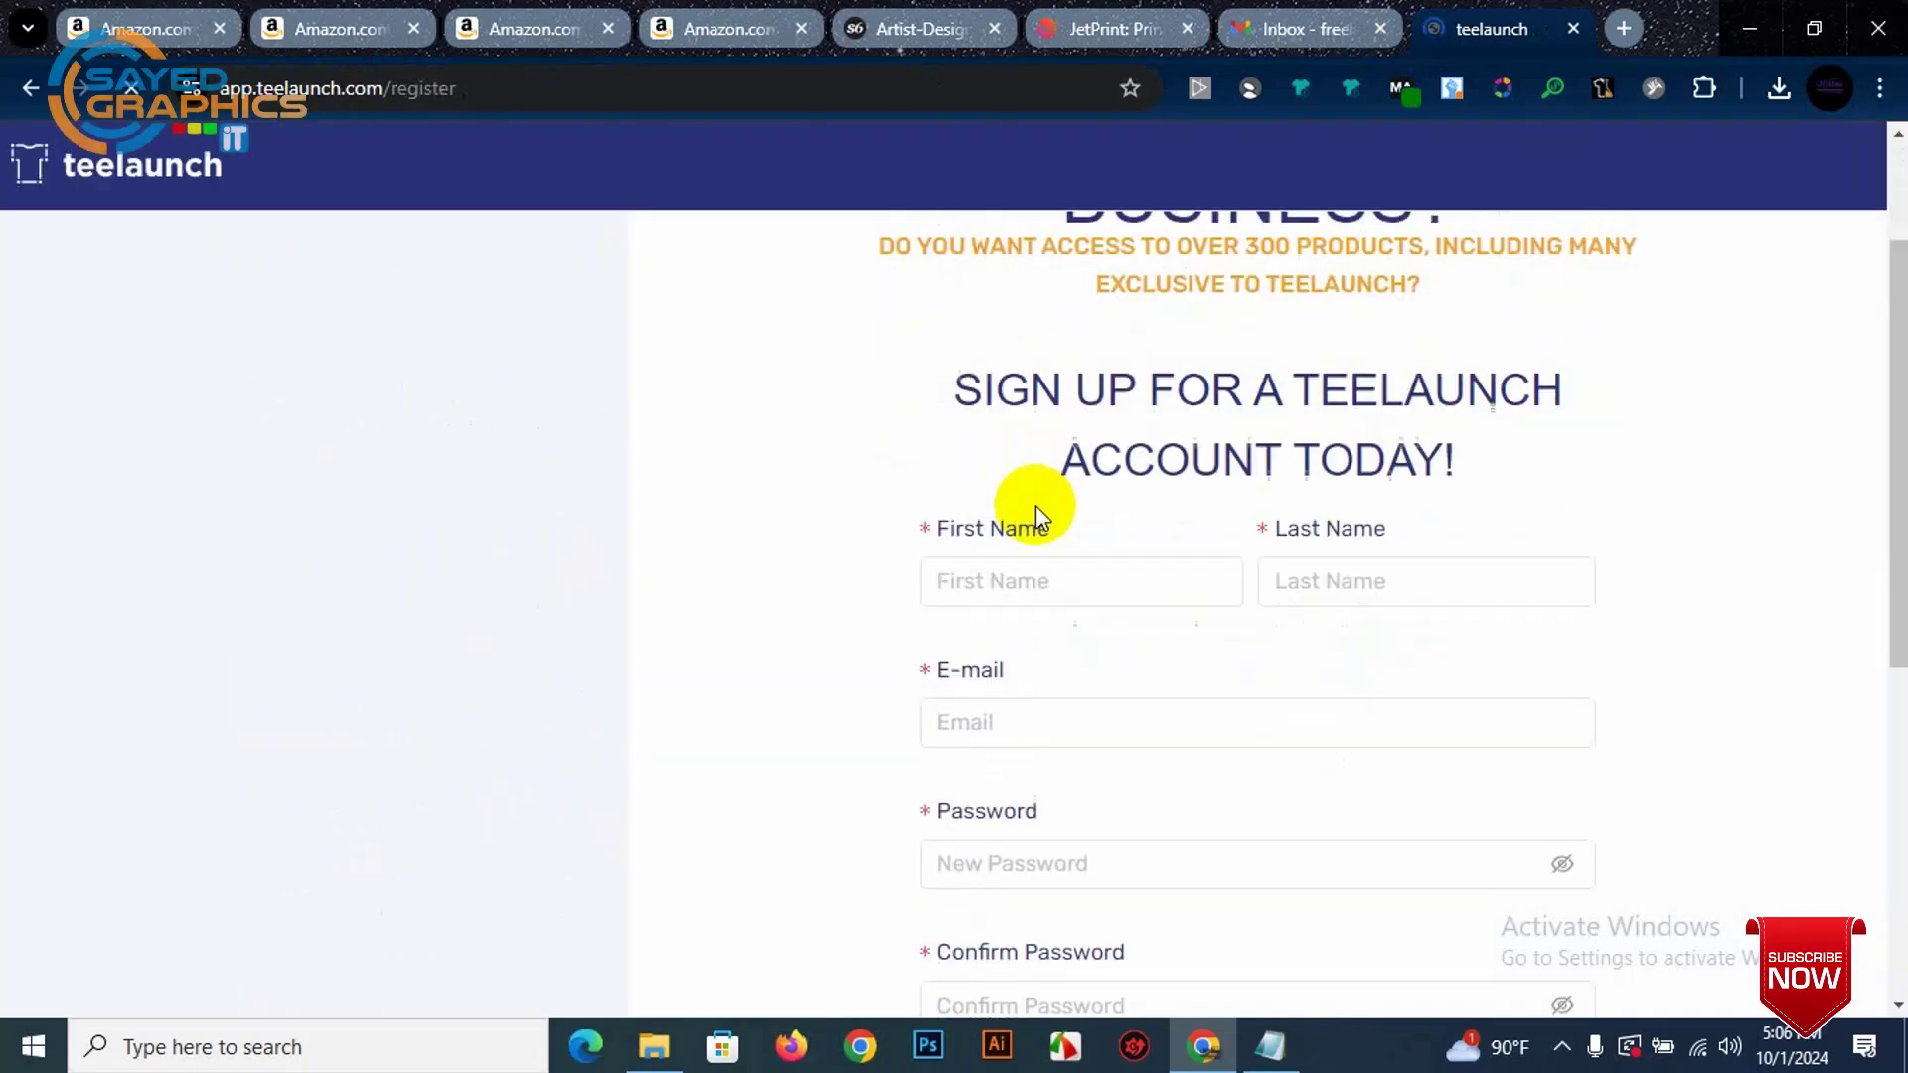
pyautogui.scroll(-6, 1099, 567)
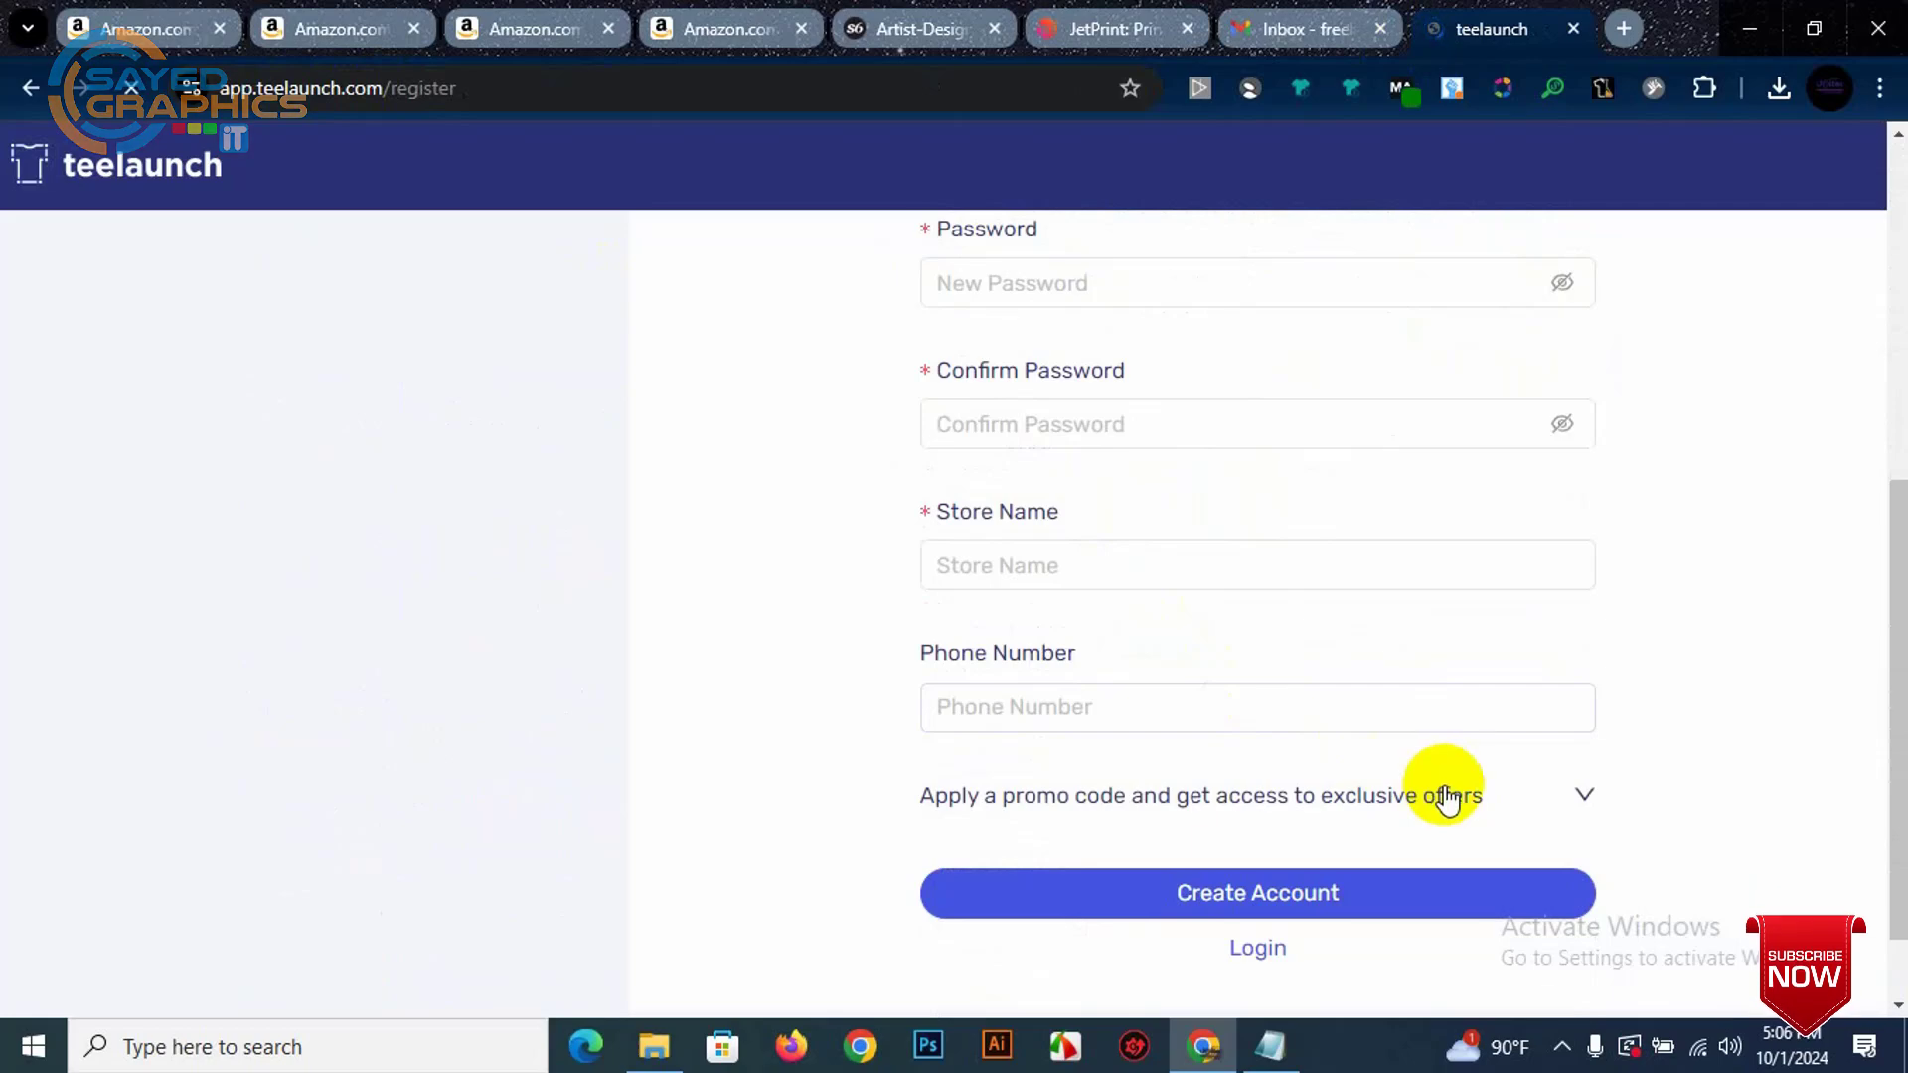
pyautogui.click(1285, 895)
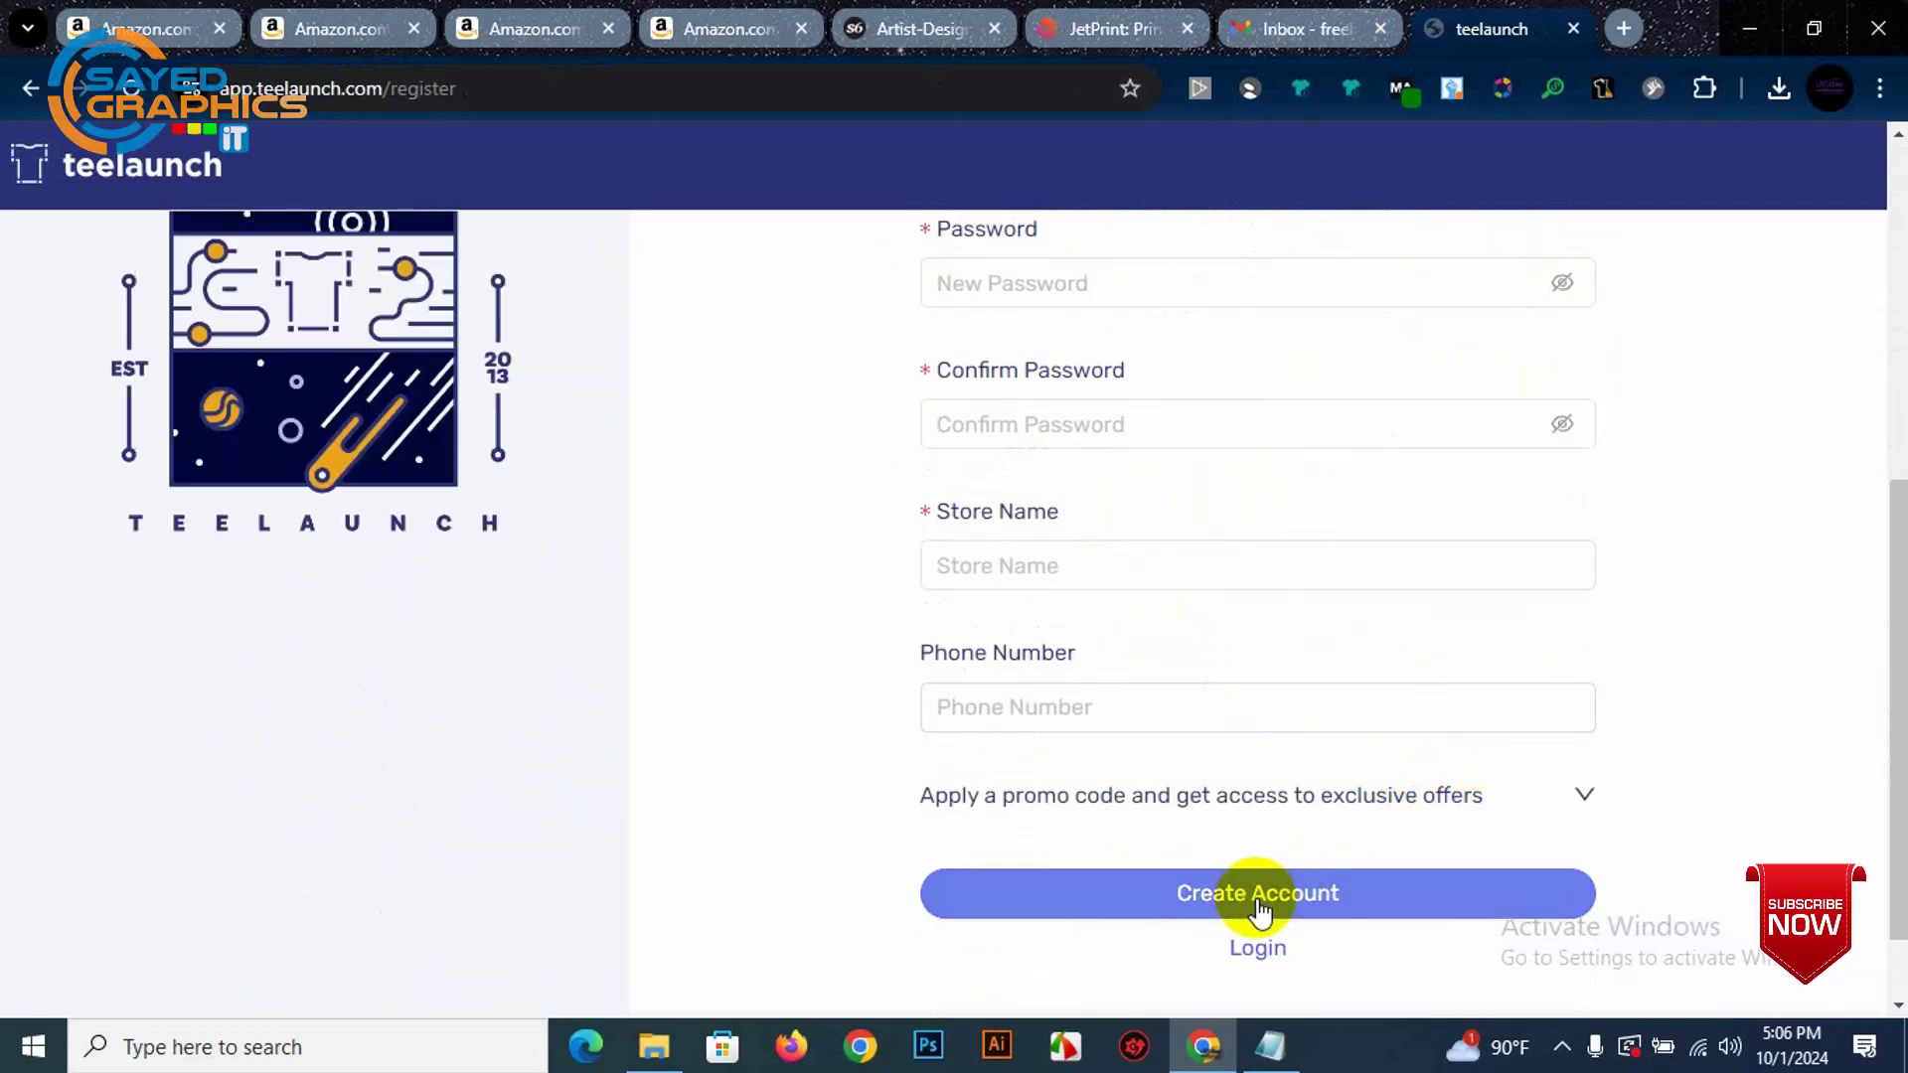
pyautogui.scroll(-7, 1263, 696)
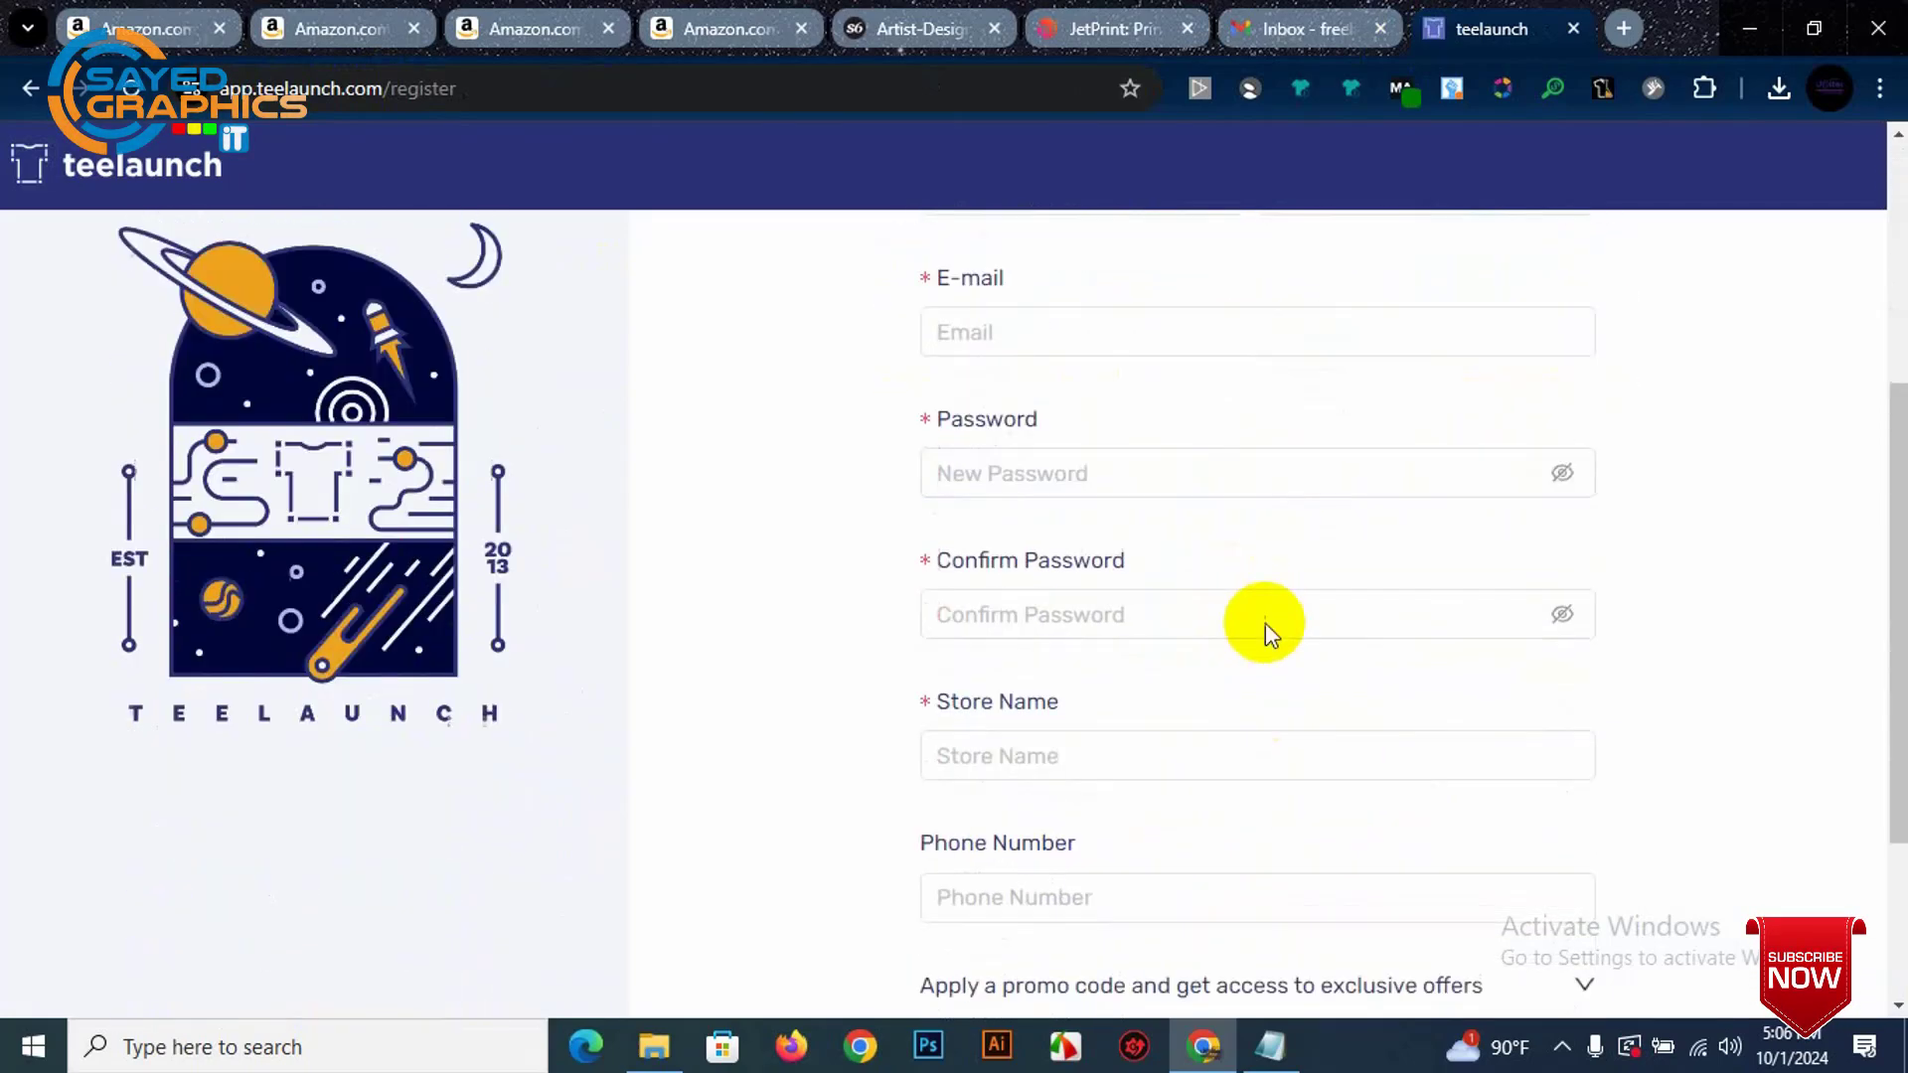
pyautogui.click(1237, 850)
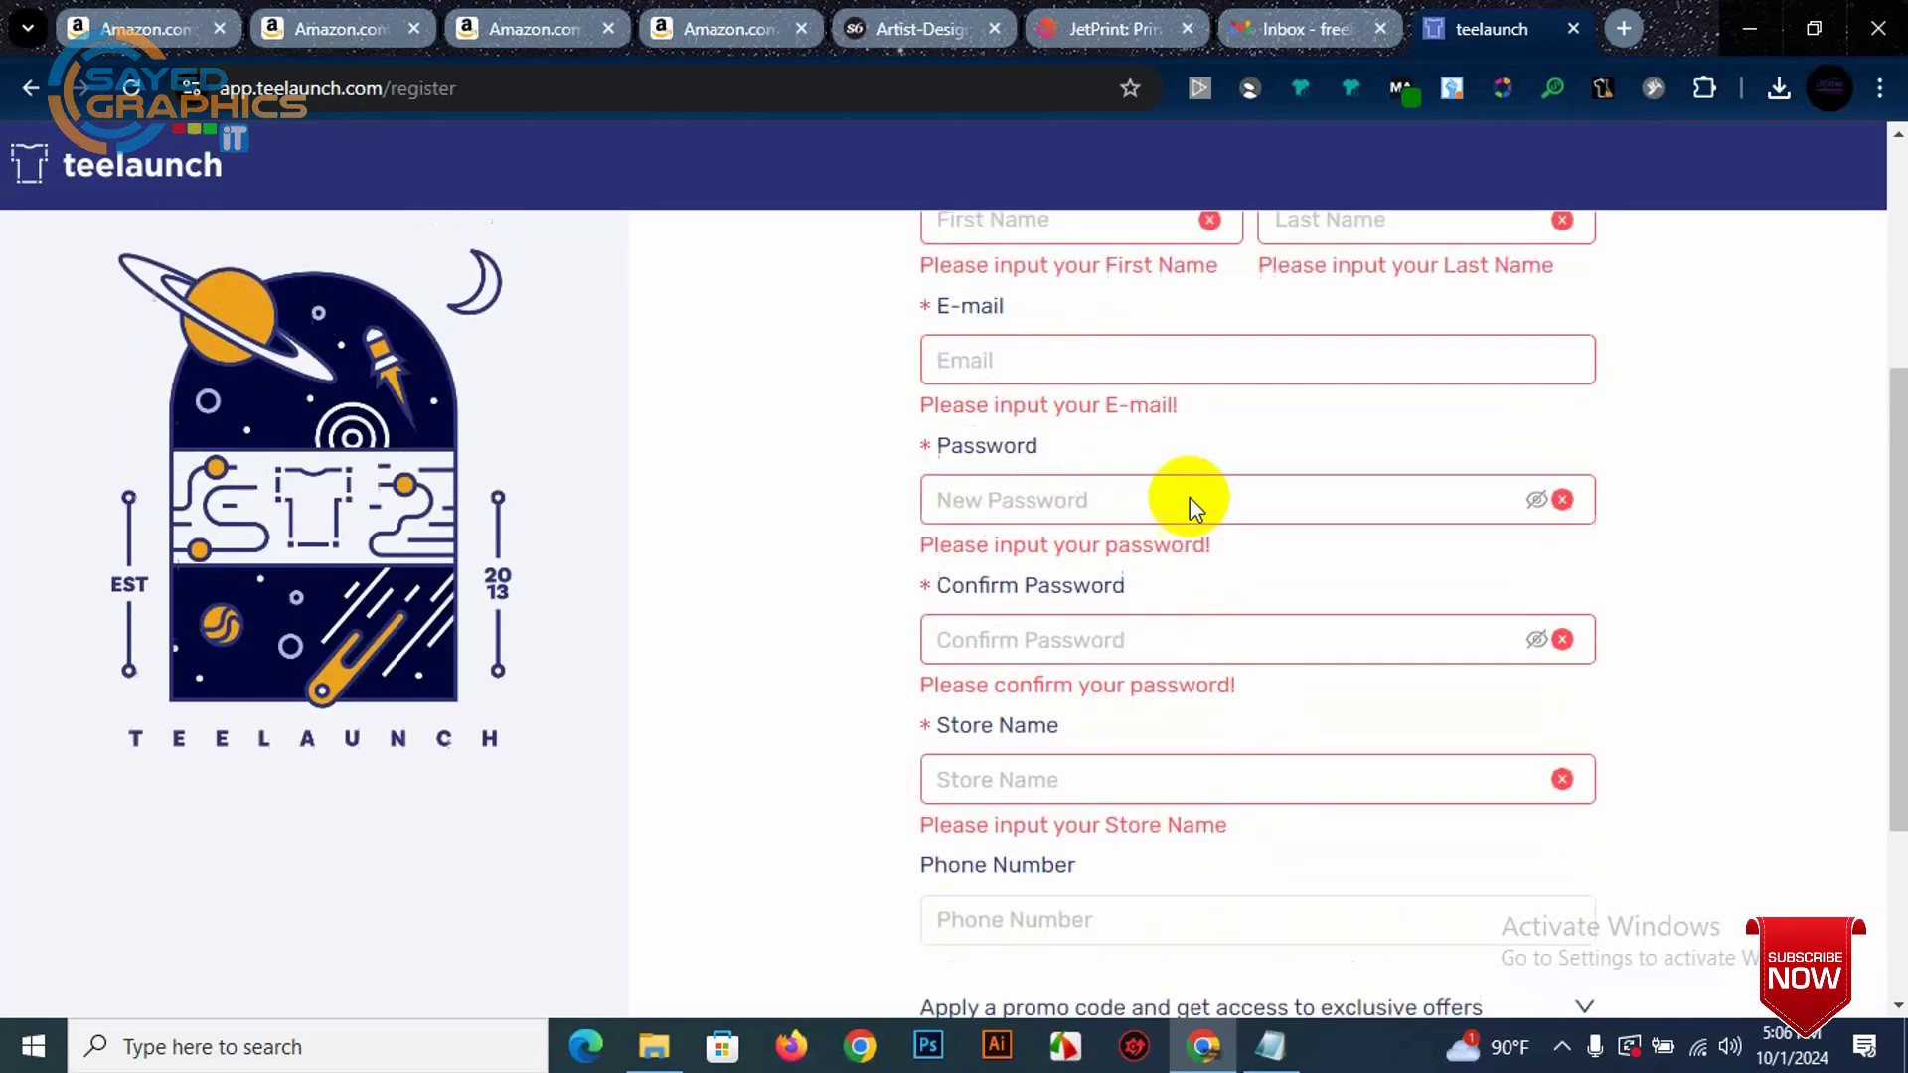
# Step: Paste the saved e-mail address and enter the account holder's first and last name
pyautogui.click(1392, 428)
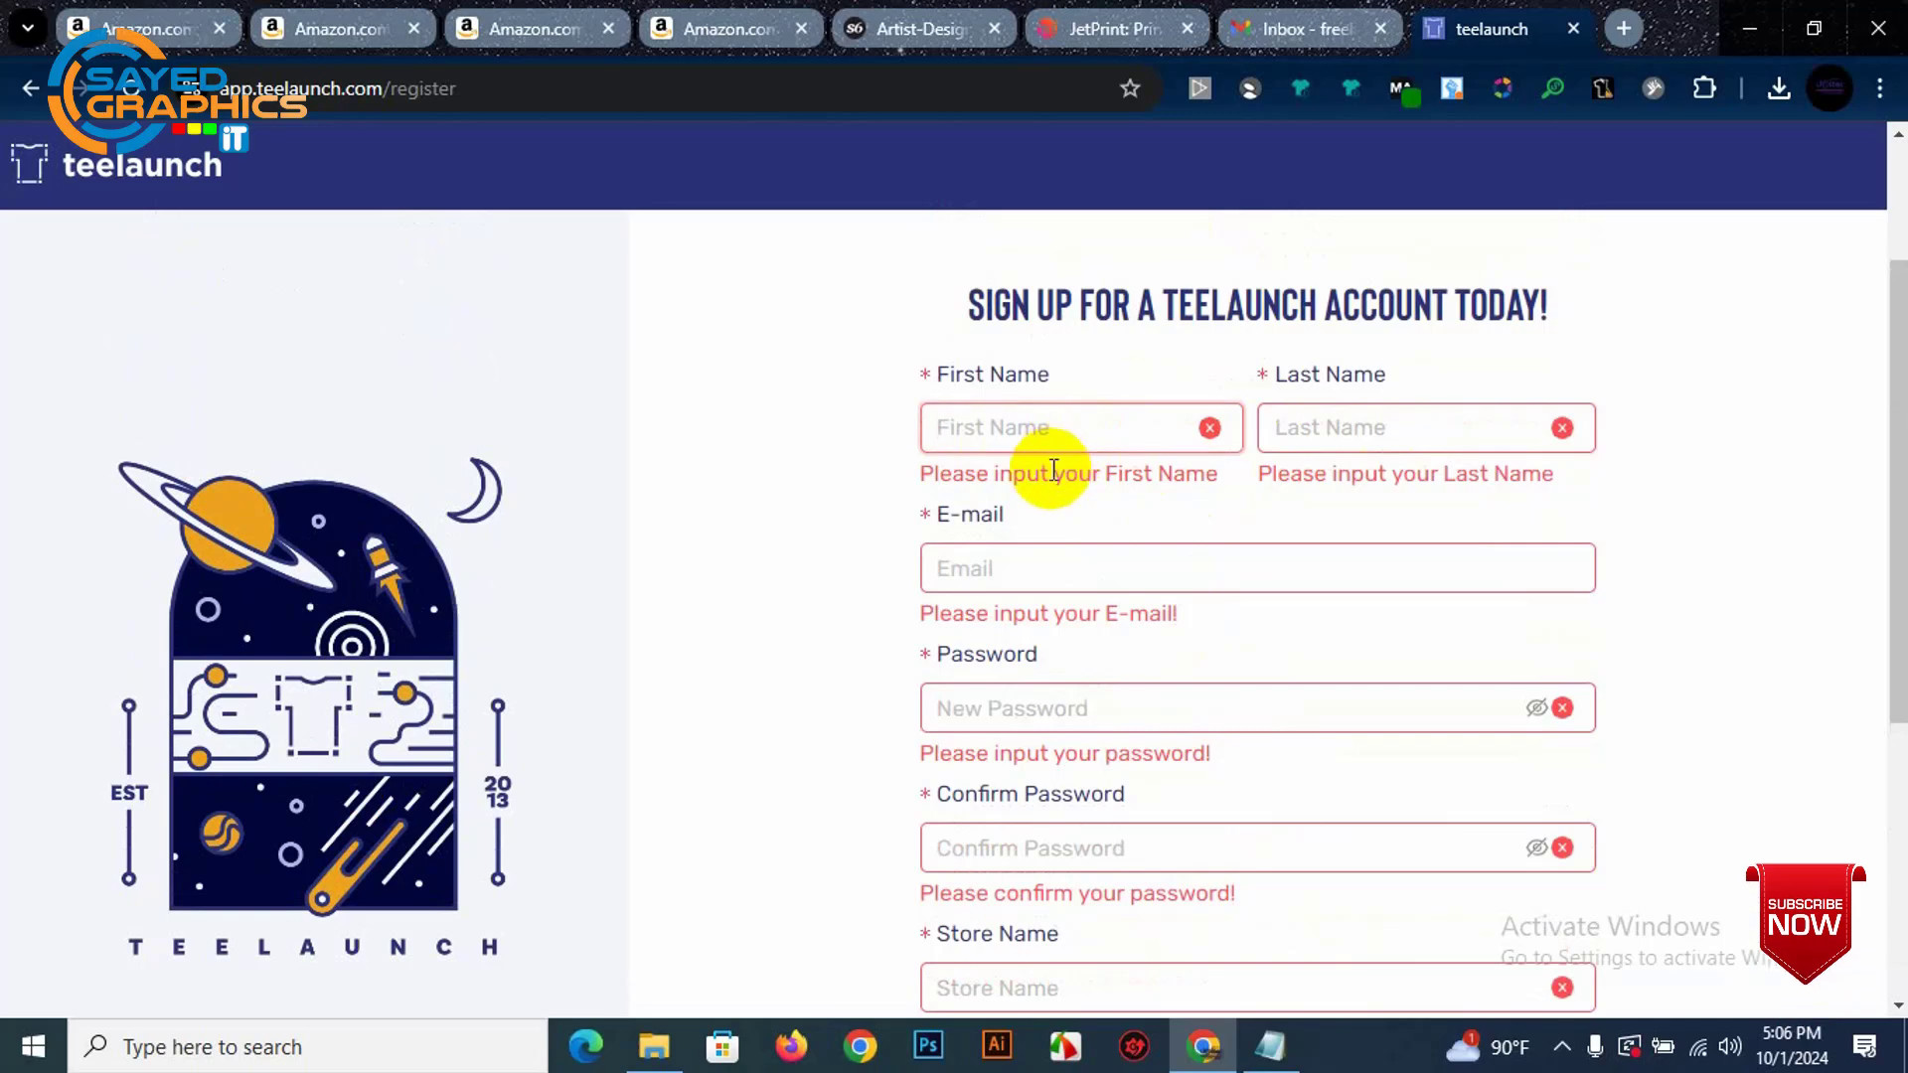
pyautogui.click(1043, 552)
pyautogui.hotkey('ctrl', 'v')
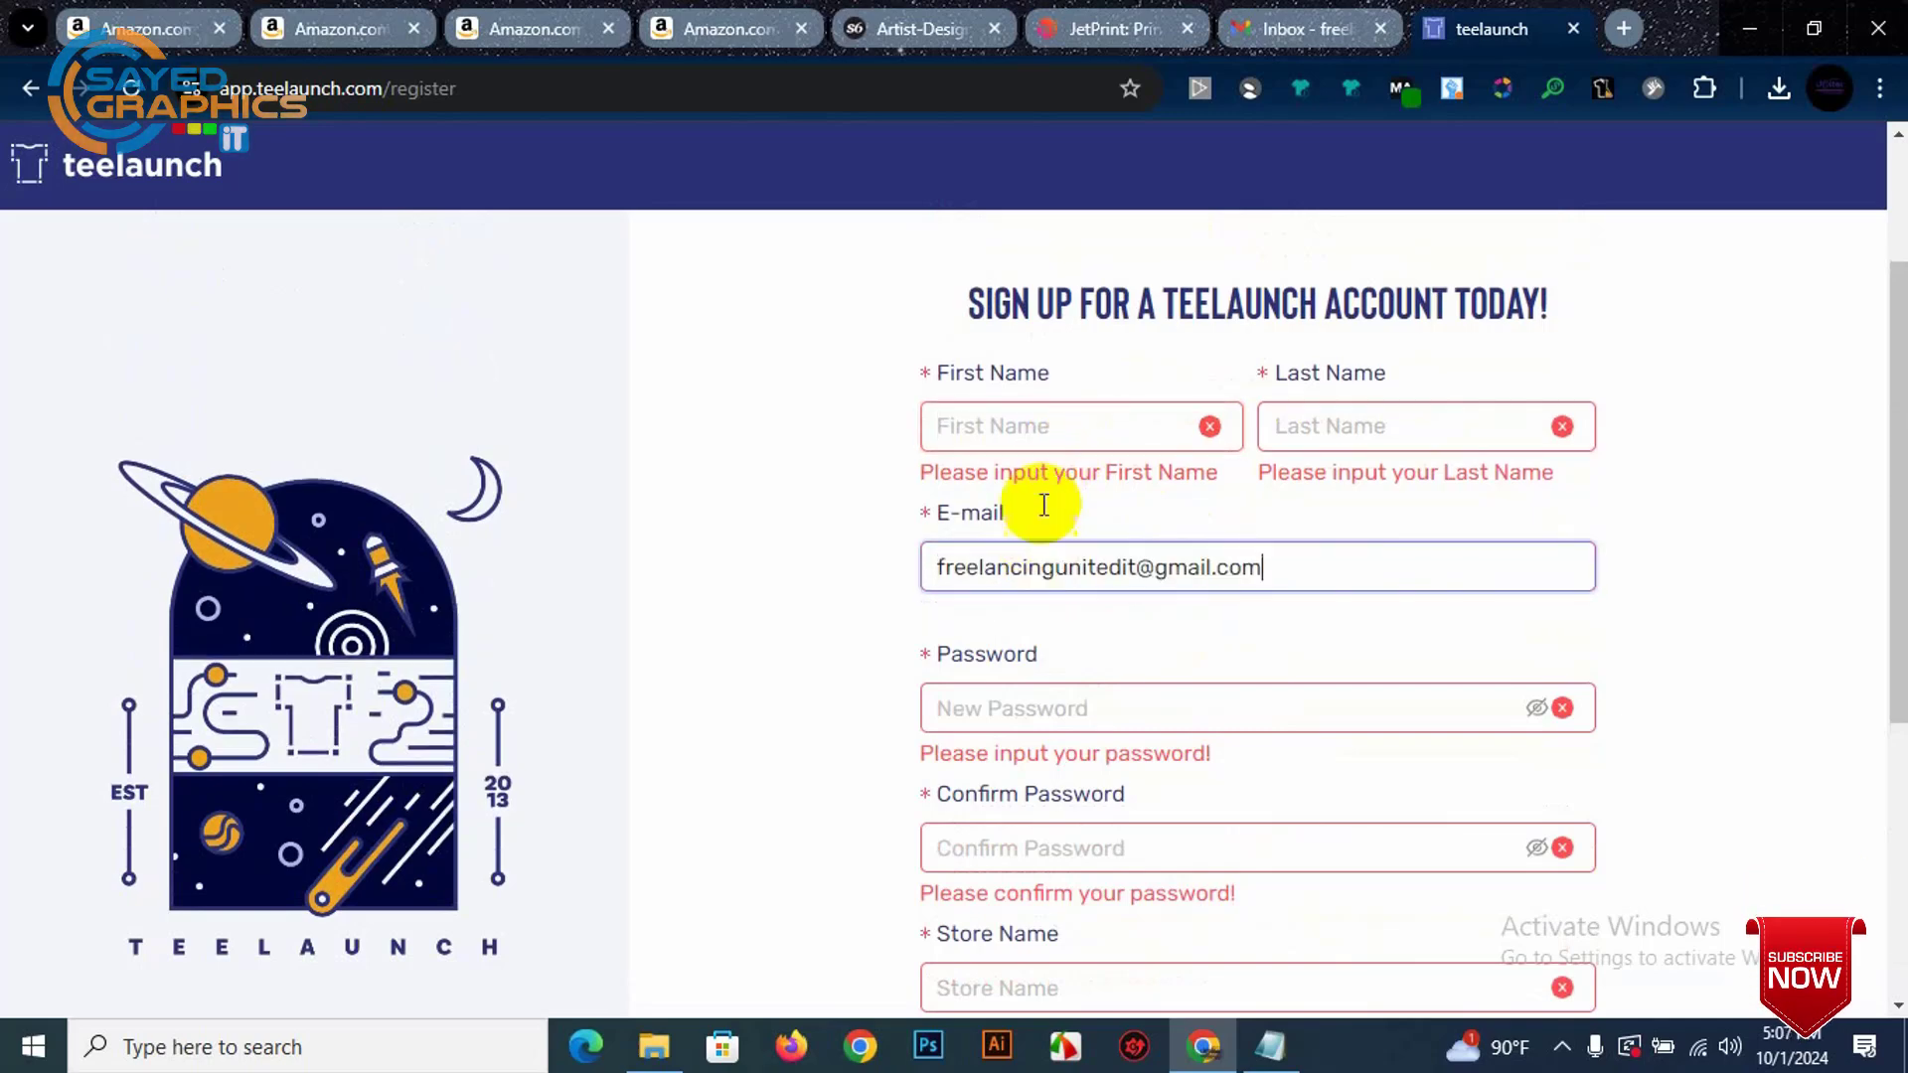
pyautogui.click(1042, 411)
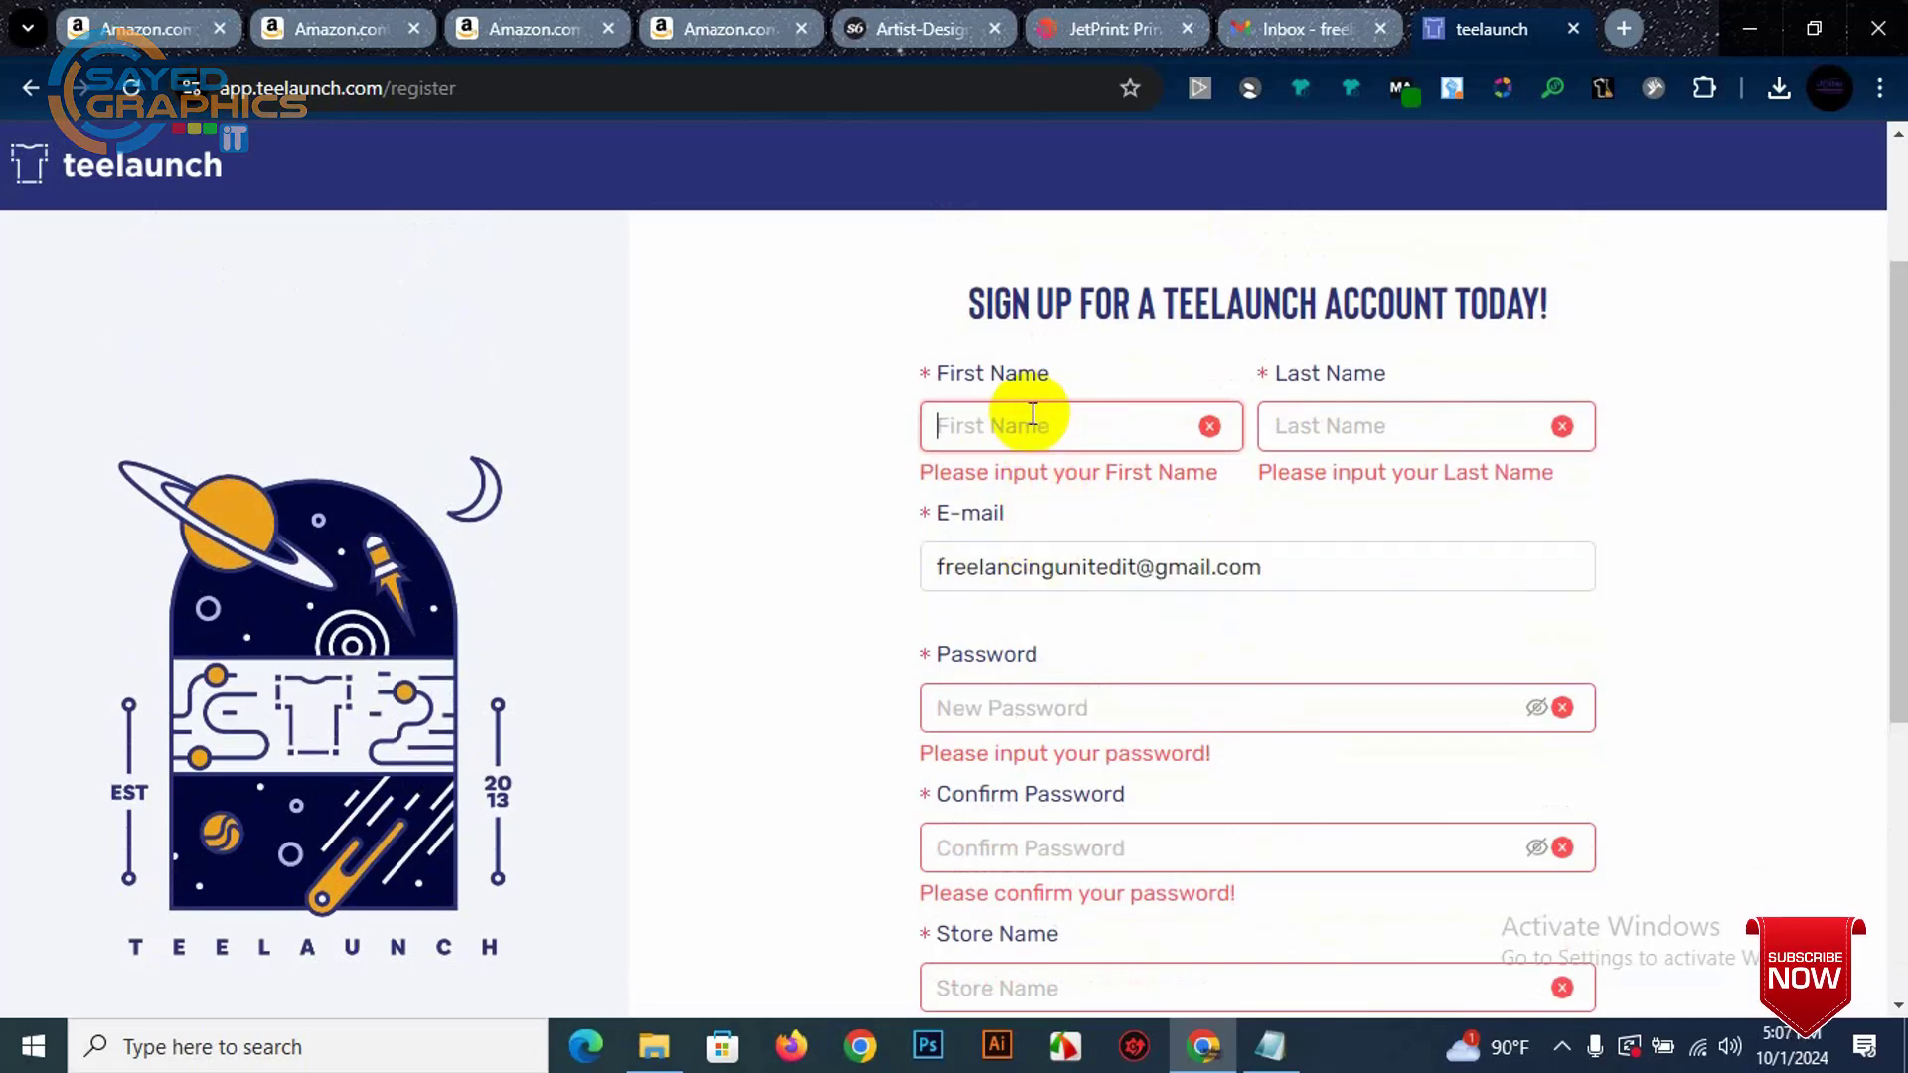
pyautogui.write('Sayer')
pyautogui.press('BackSpace')
pyautogui.write('d')
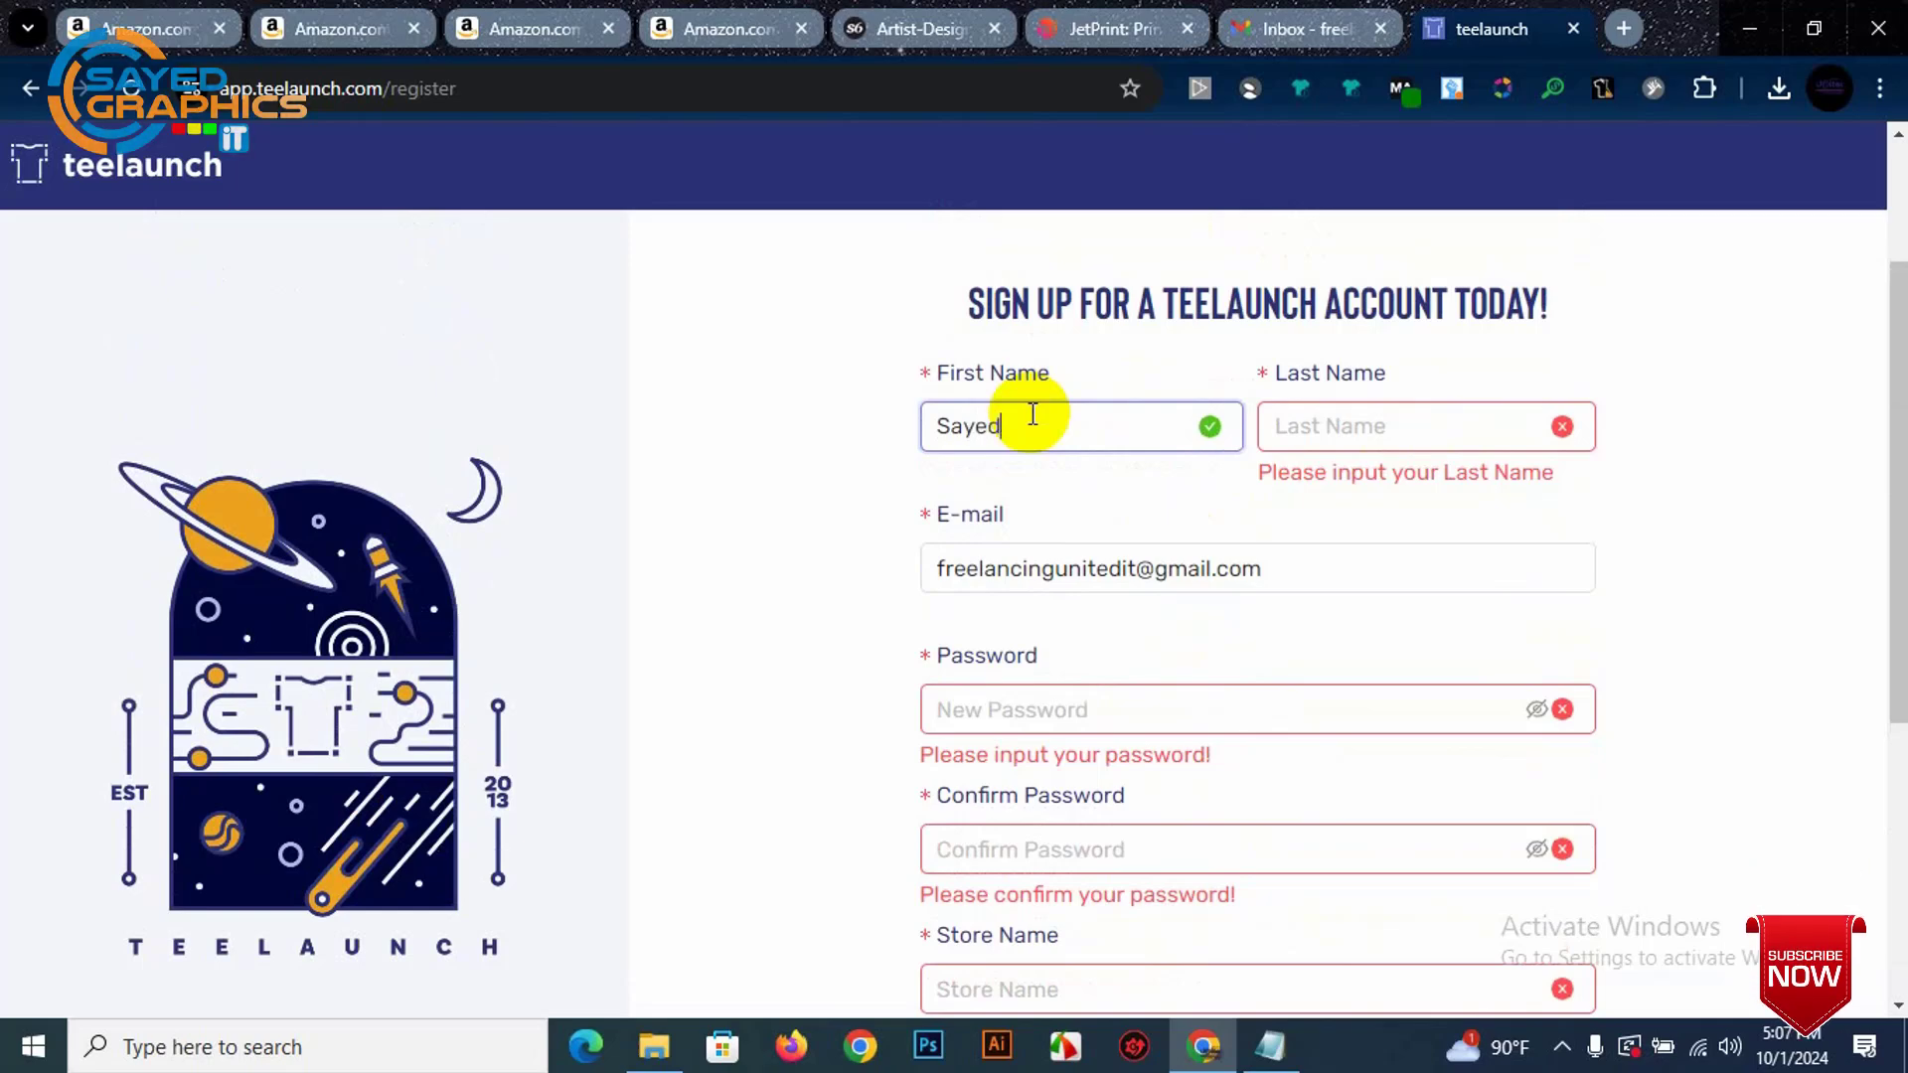
pyautogui.write('ur')
pyautogui.click(1374, 417)
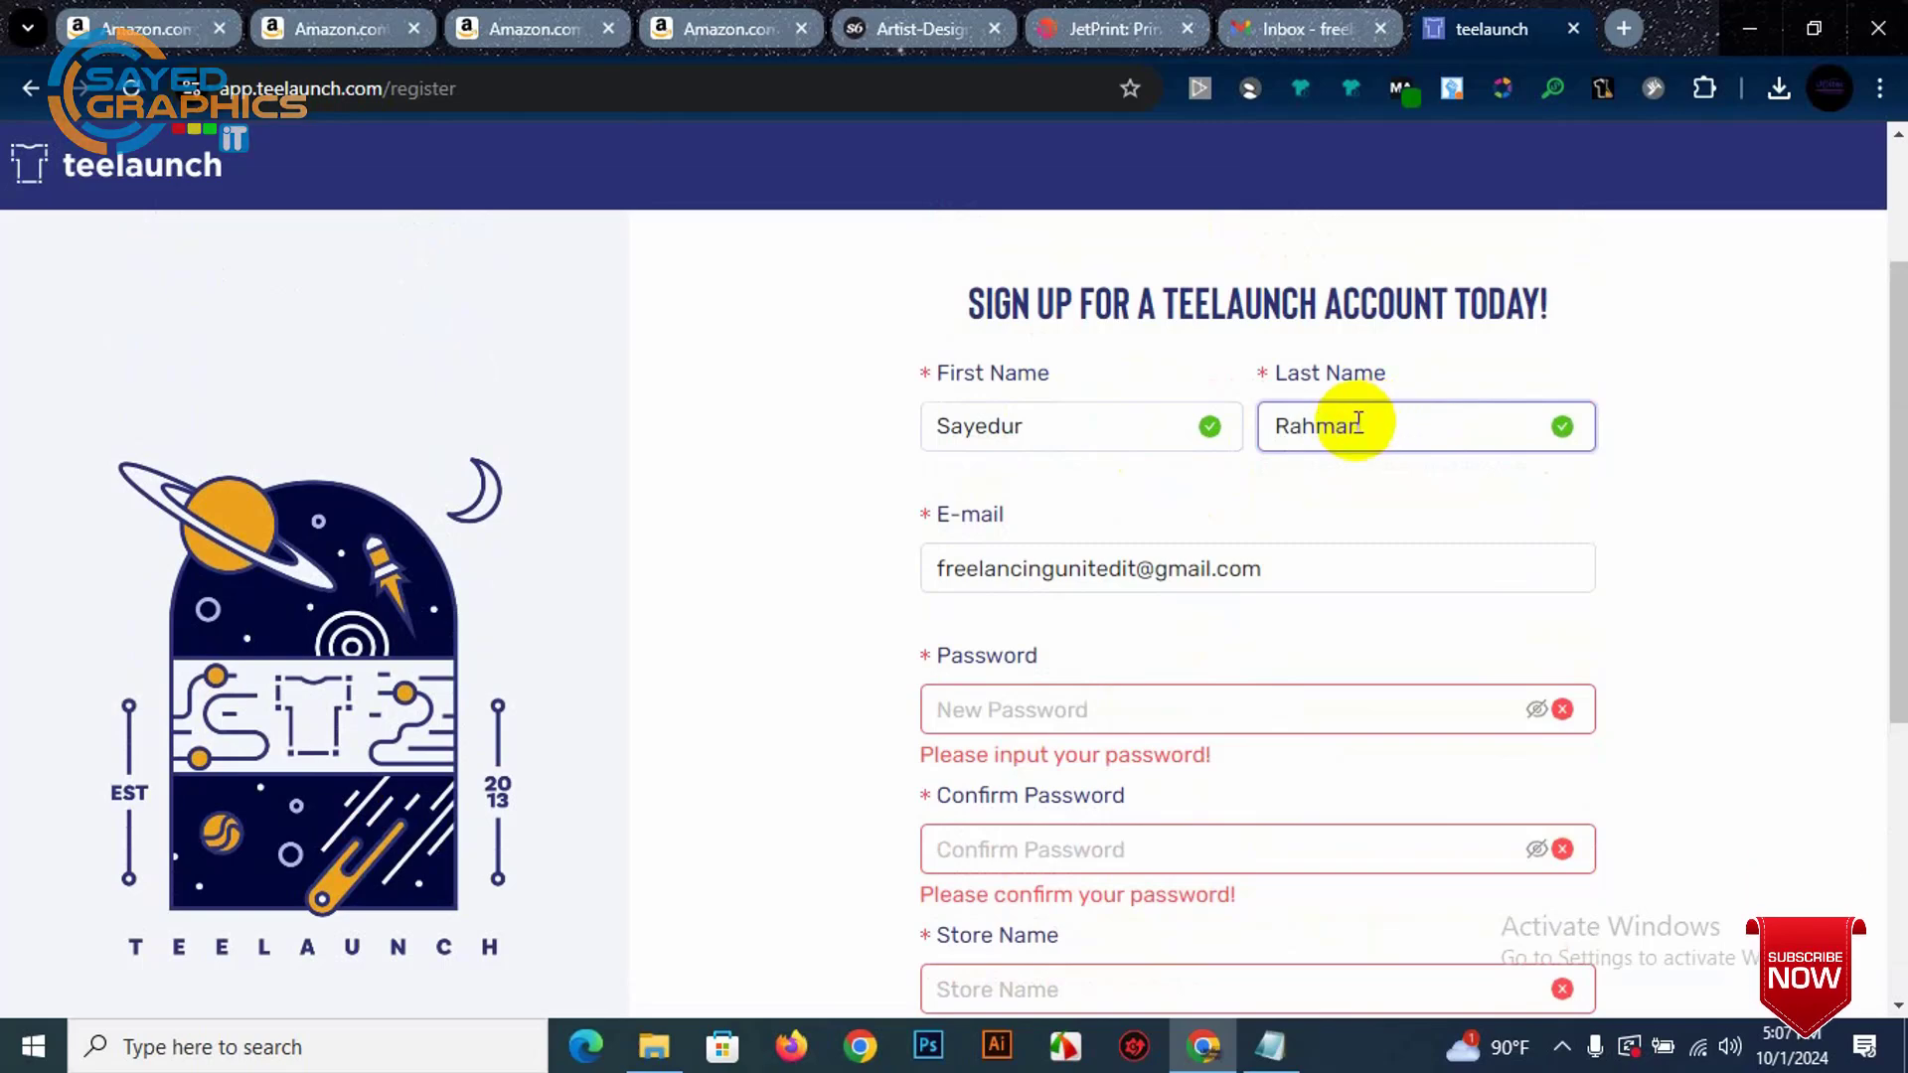
# Step: Dismiss the browser's password suggestion and bring up the saved account notes in Notepad
pyautogui.scroll(-1, 1081, 606)
pyautogui.click(1090, 581)
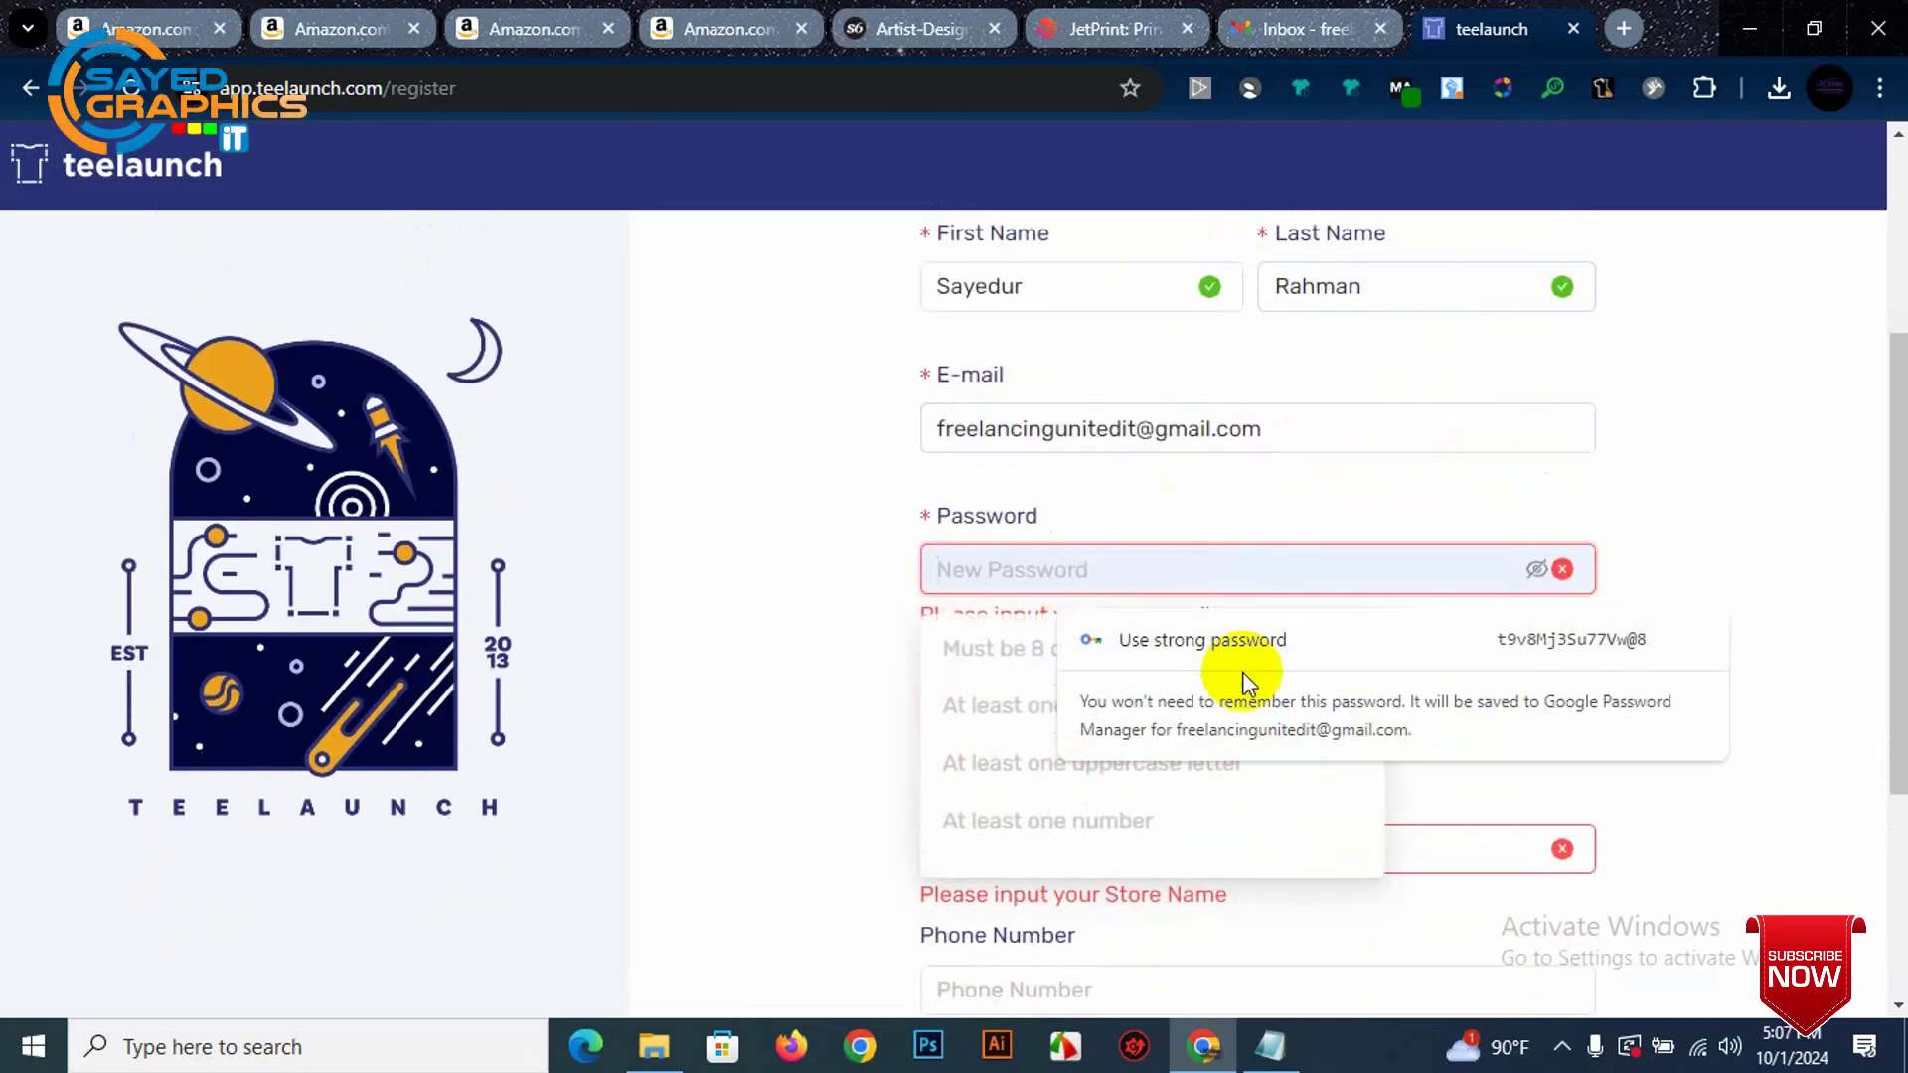
pyautogui.click(653, 847)
pyautogui.click(1270, 1046)
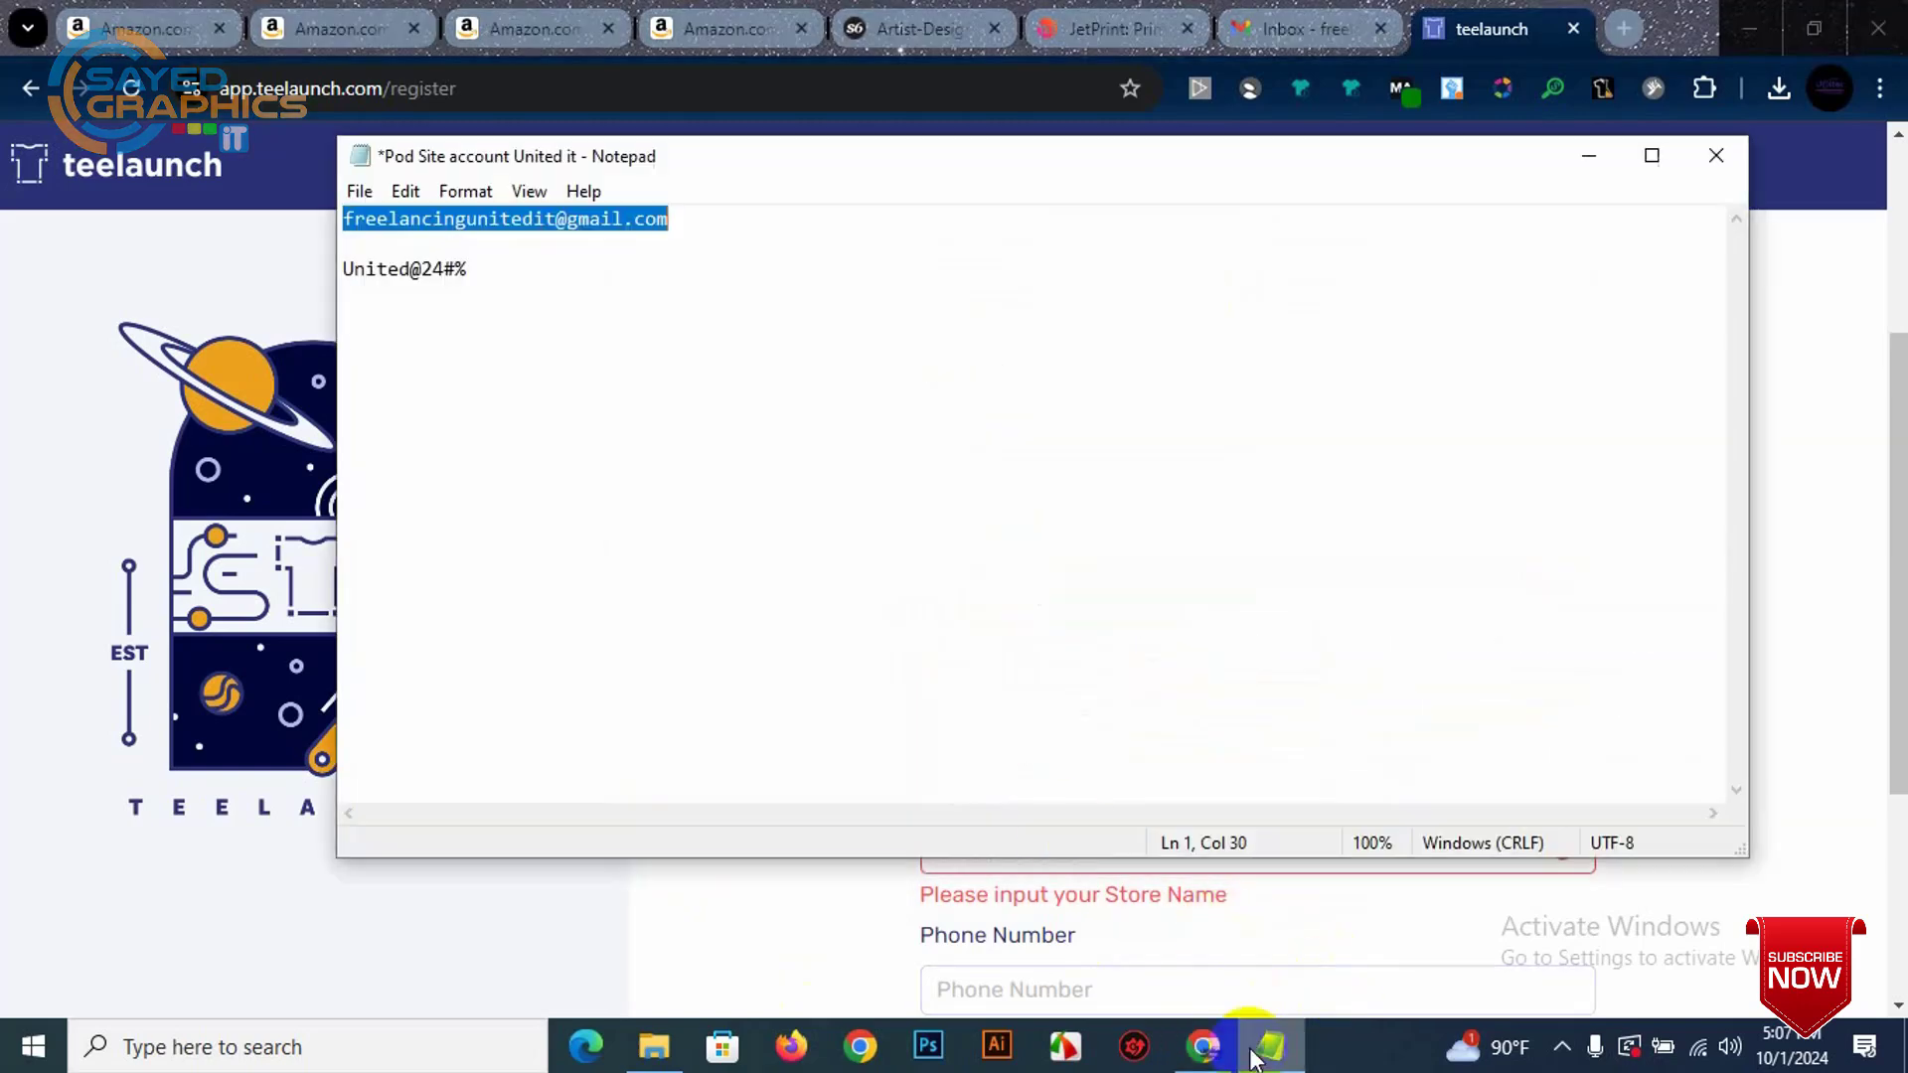
# Step: Select the saved password in Notepad and return to the sign-up form's Password field
pyautogui.click(387, 290)
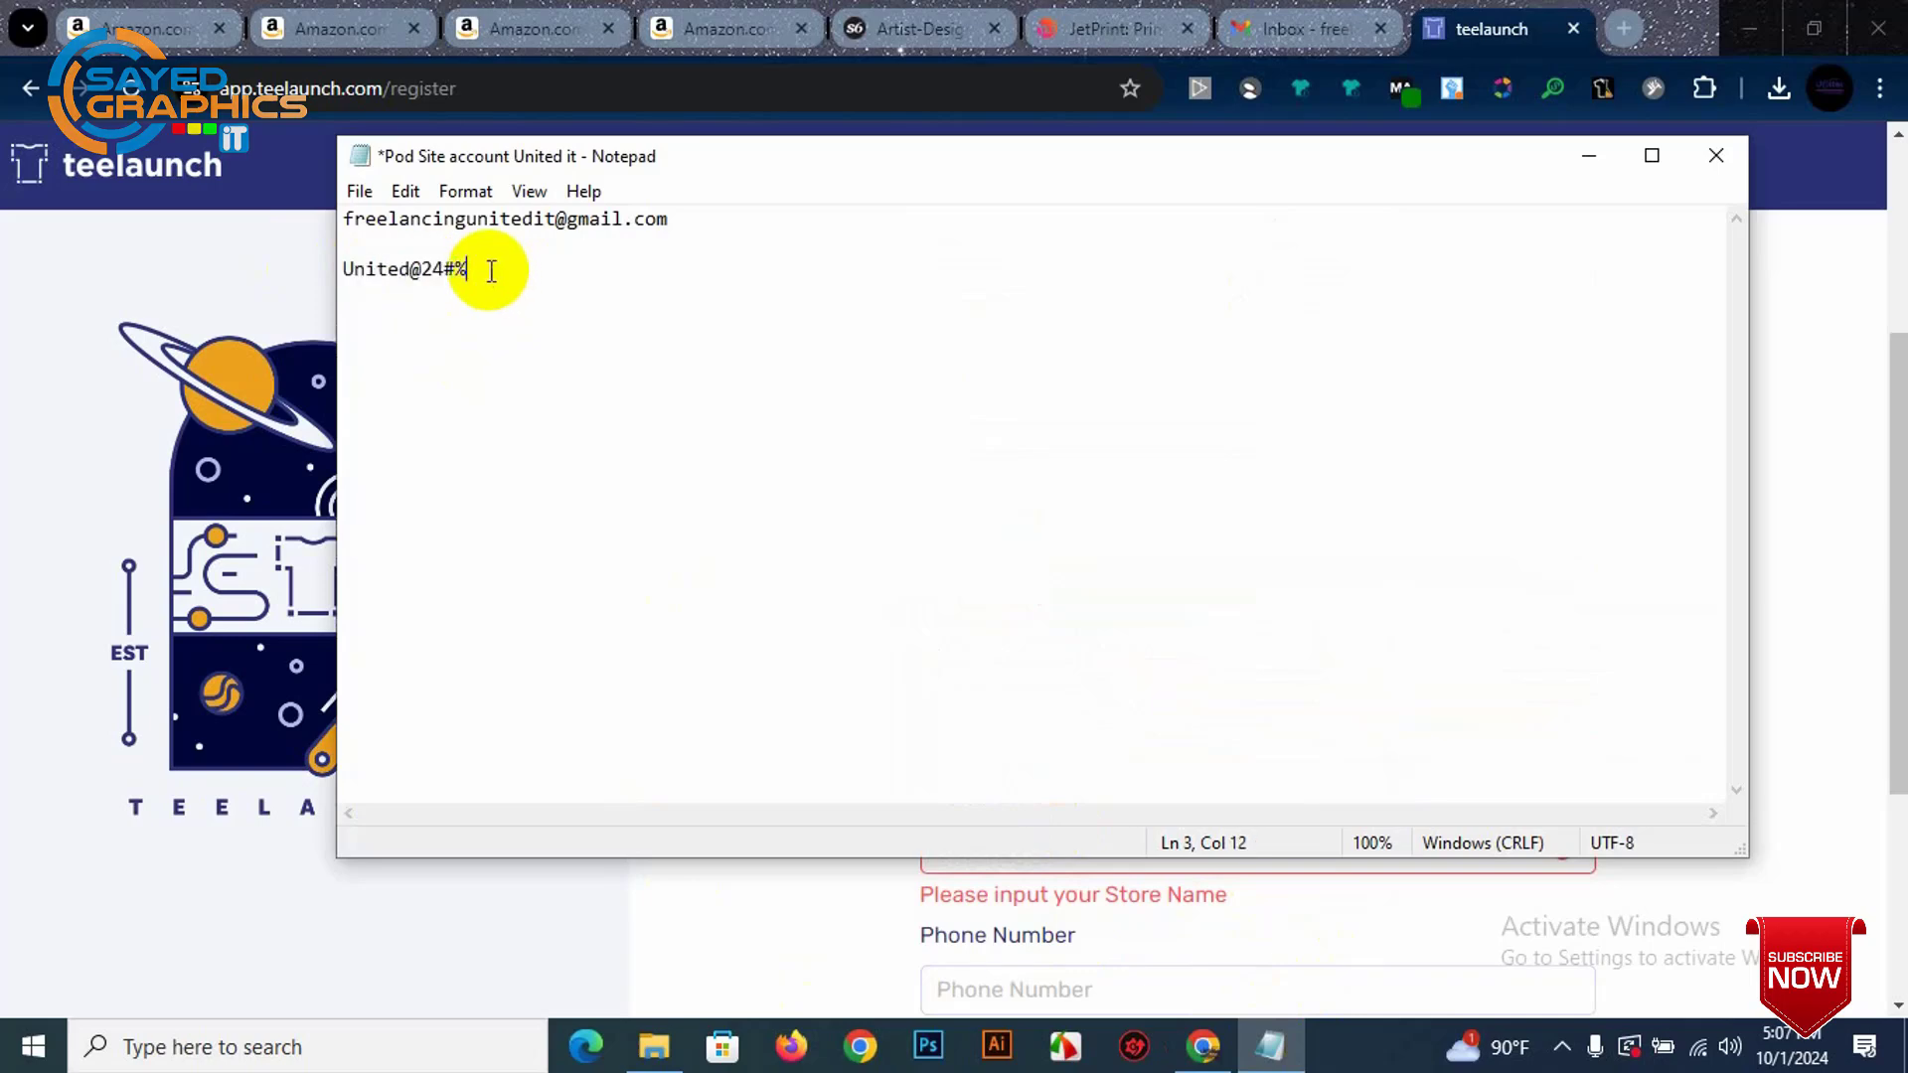
pyautogui.moveTo(491, 270); pyautogui.dragTo(395, 266)
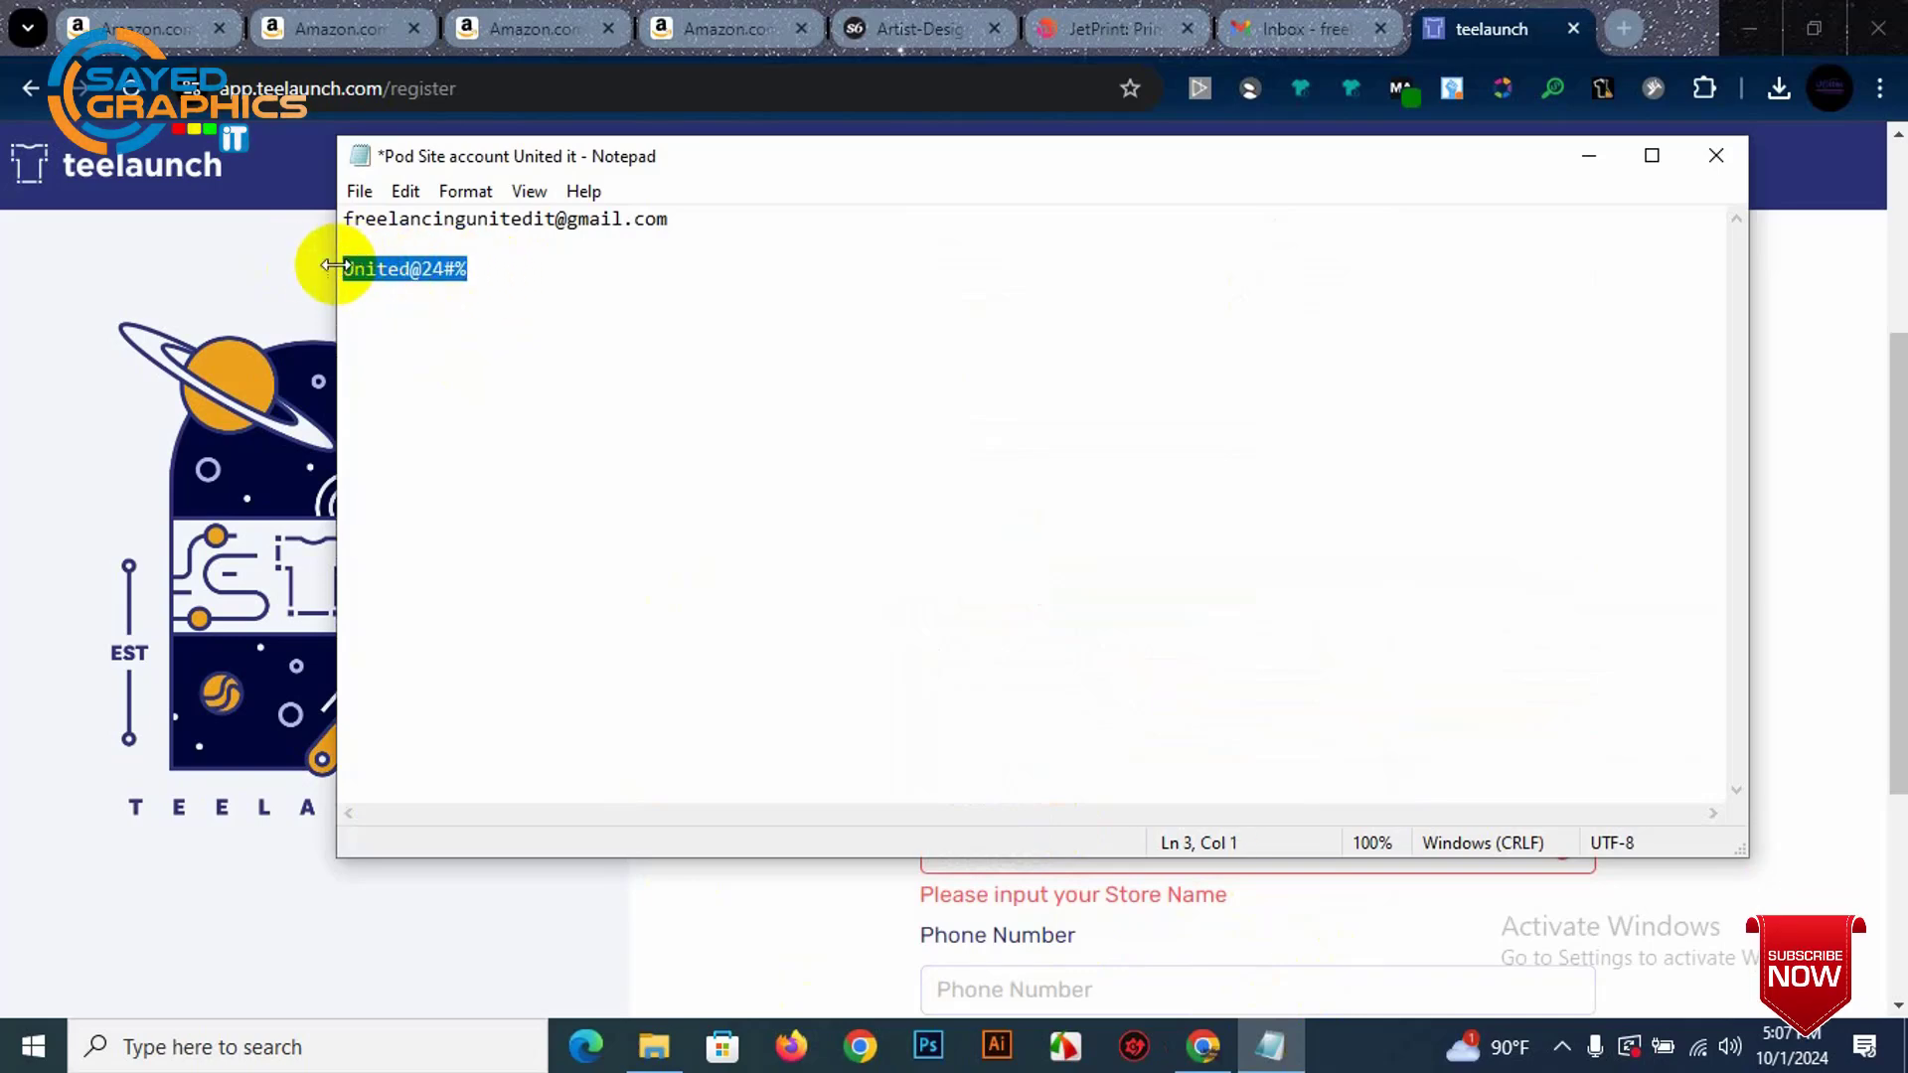
pyautogui.click(304, 247)
pyautogui.click(1099, 557)
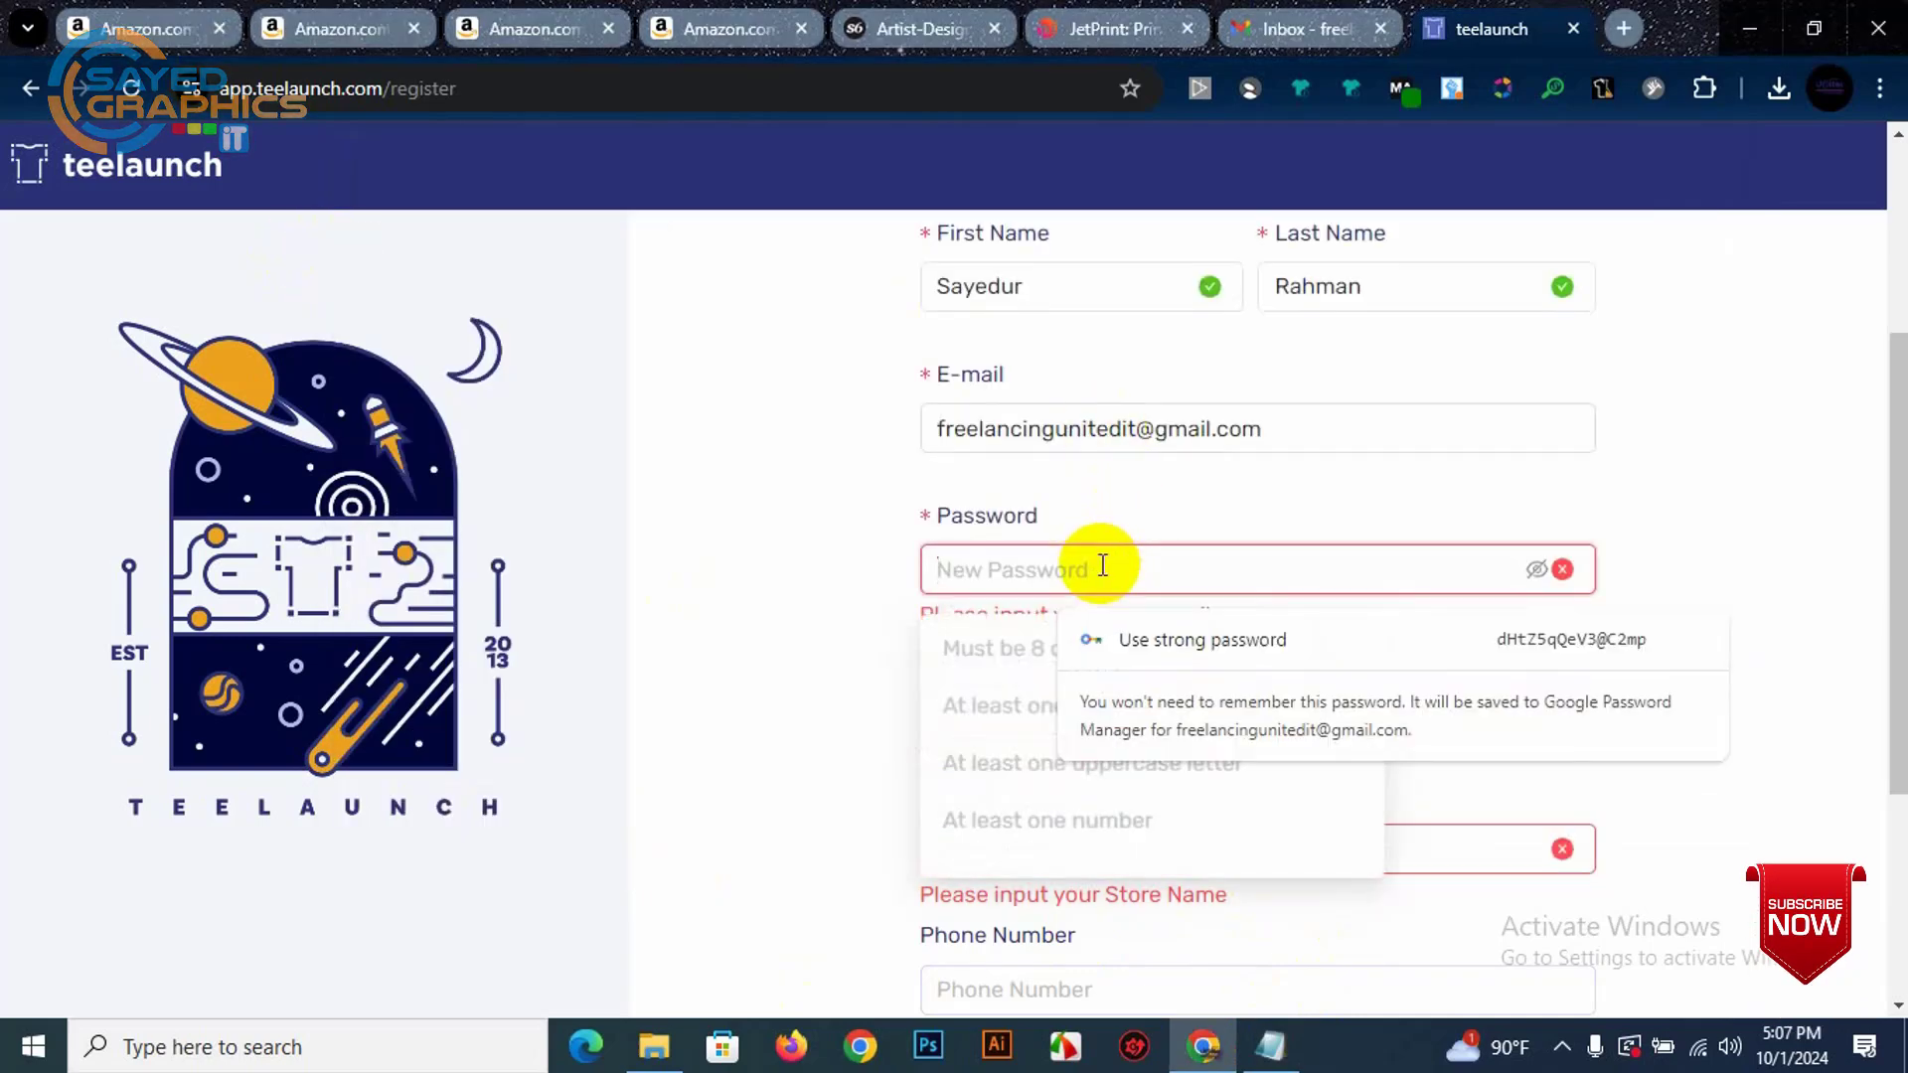
# Step: Paste the saved password into Password and Confirm Password, and enter store name UniteditArt
pyautogui.hotkey('ctrl', 'v')
pyautogui.click(1440, 714)
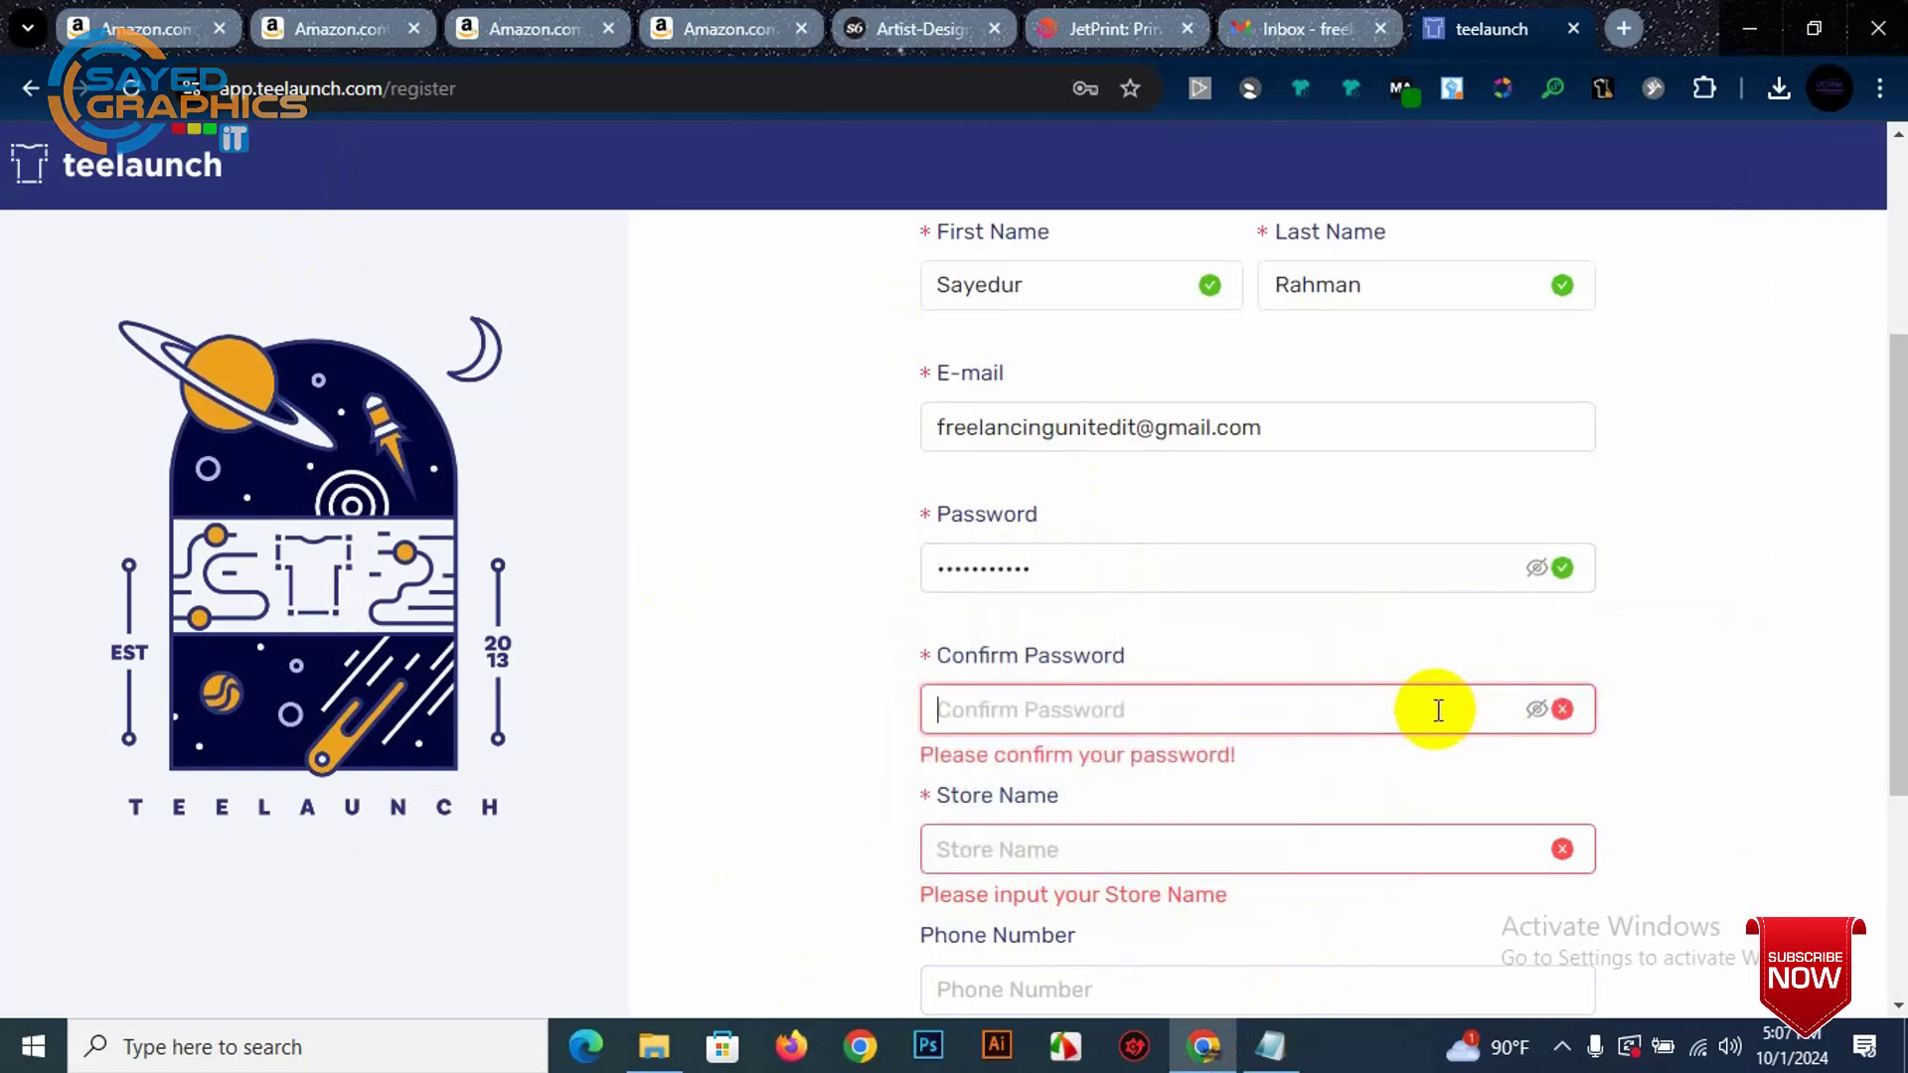
pyautogui.hotkey('ctrl', 'v')
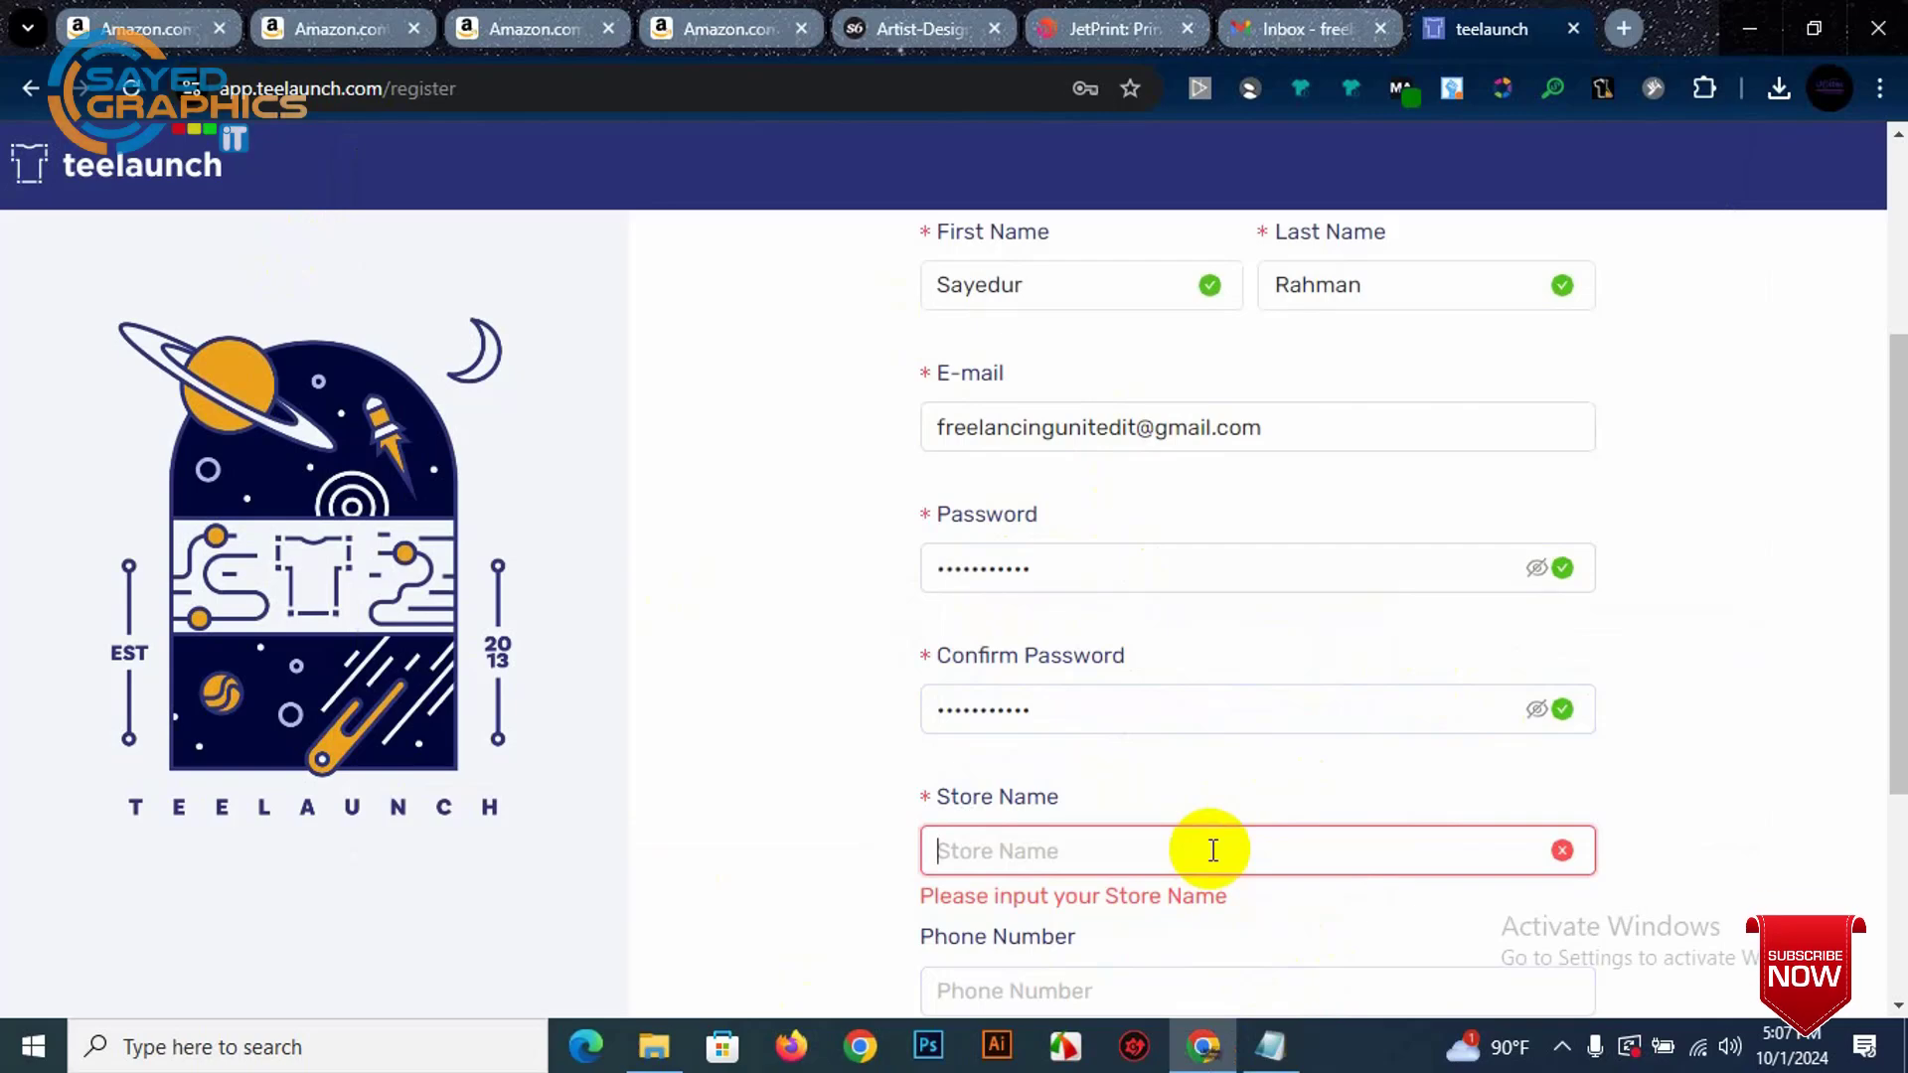
pyautogui.write('Unitedit')
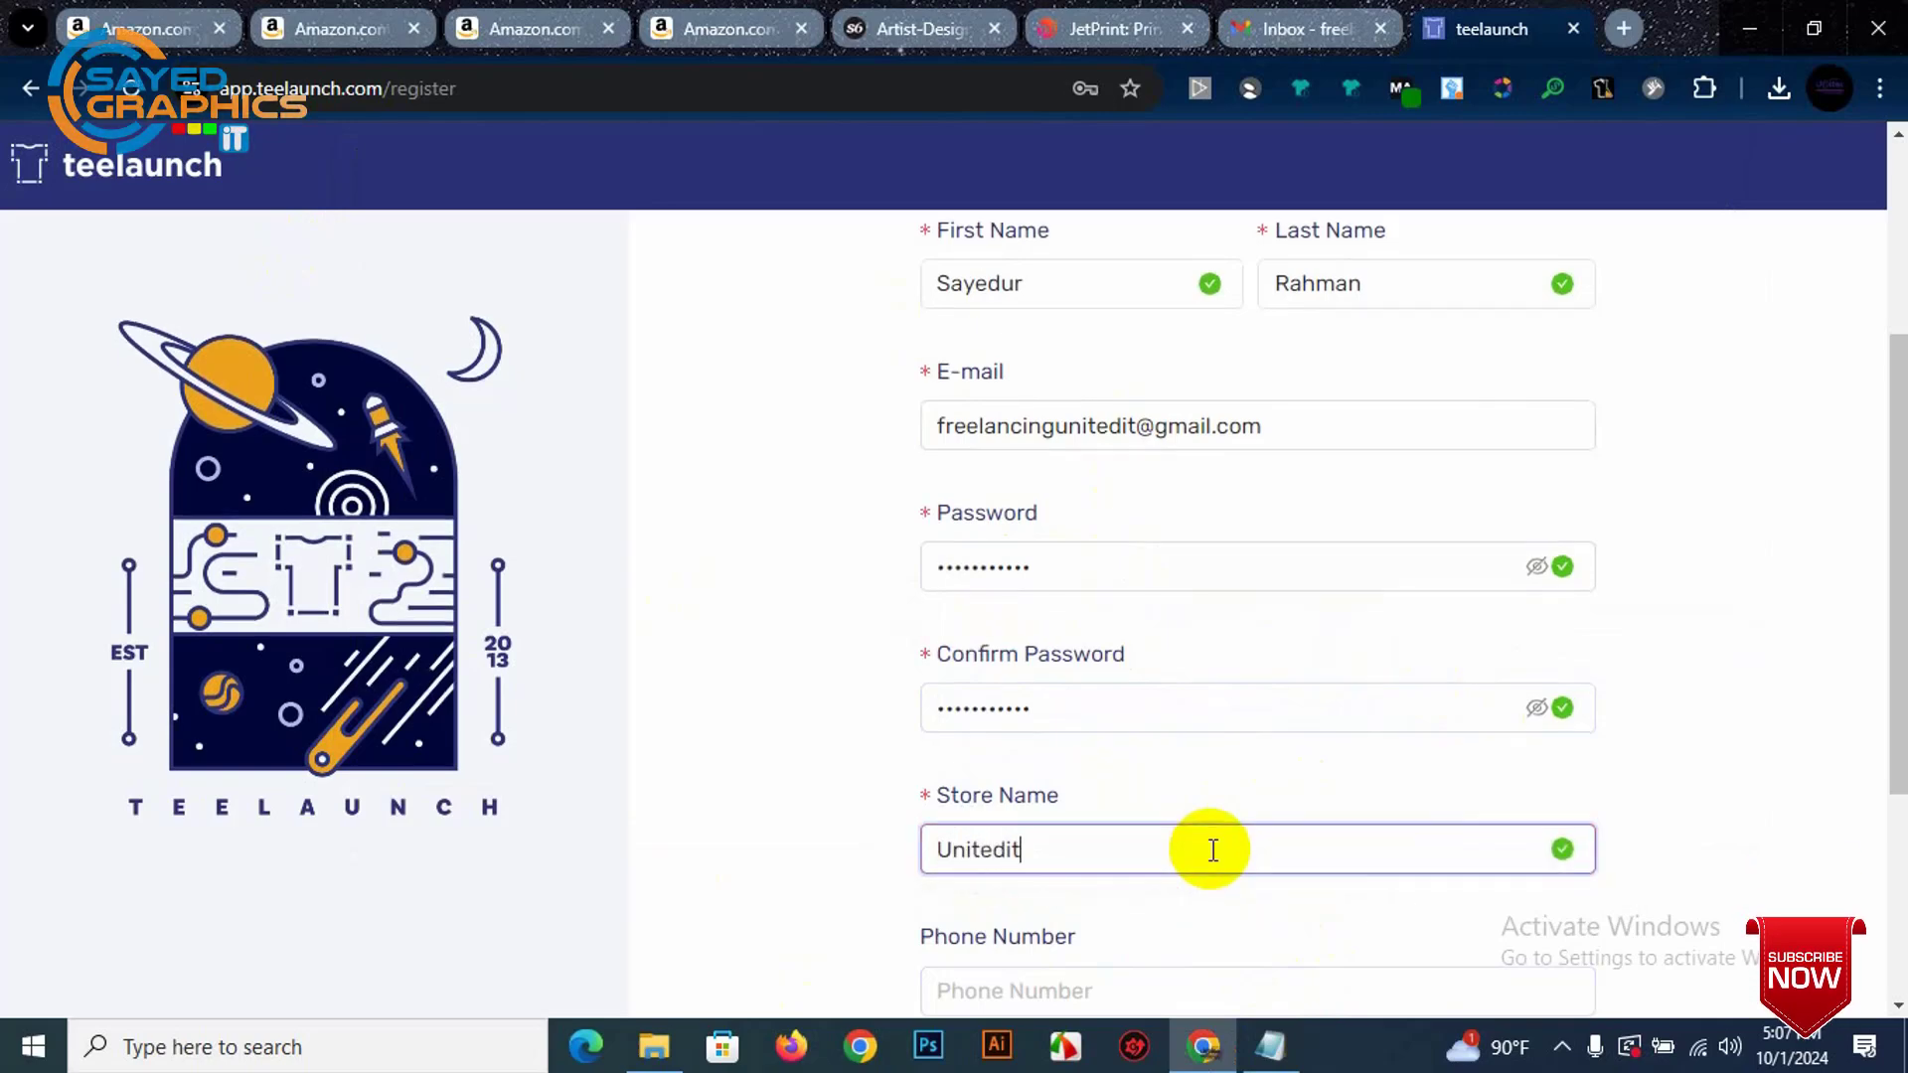
pyautogui.write('Art')
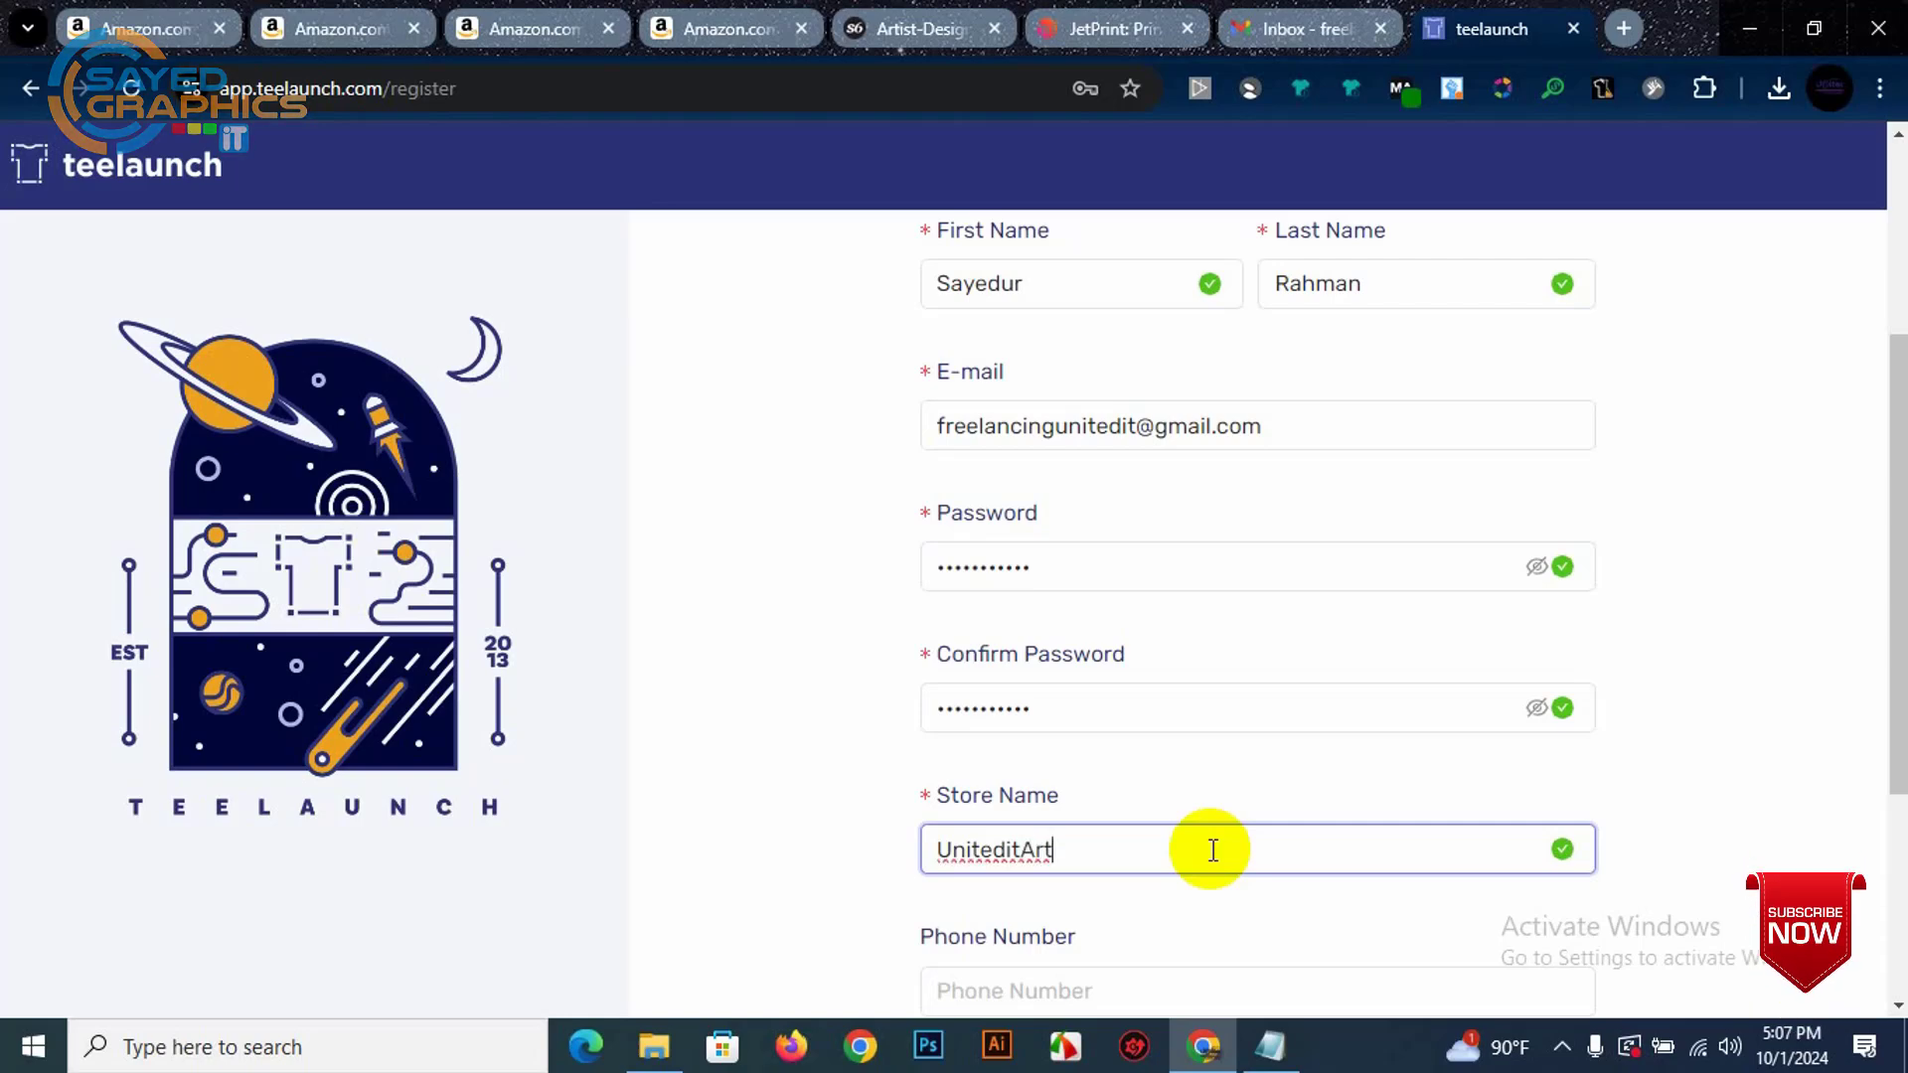
# Step: Enter the phone number, recheck the store name and submit the sign-up form
pyautogui.scroll(-3, 1283, 775)
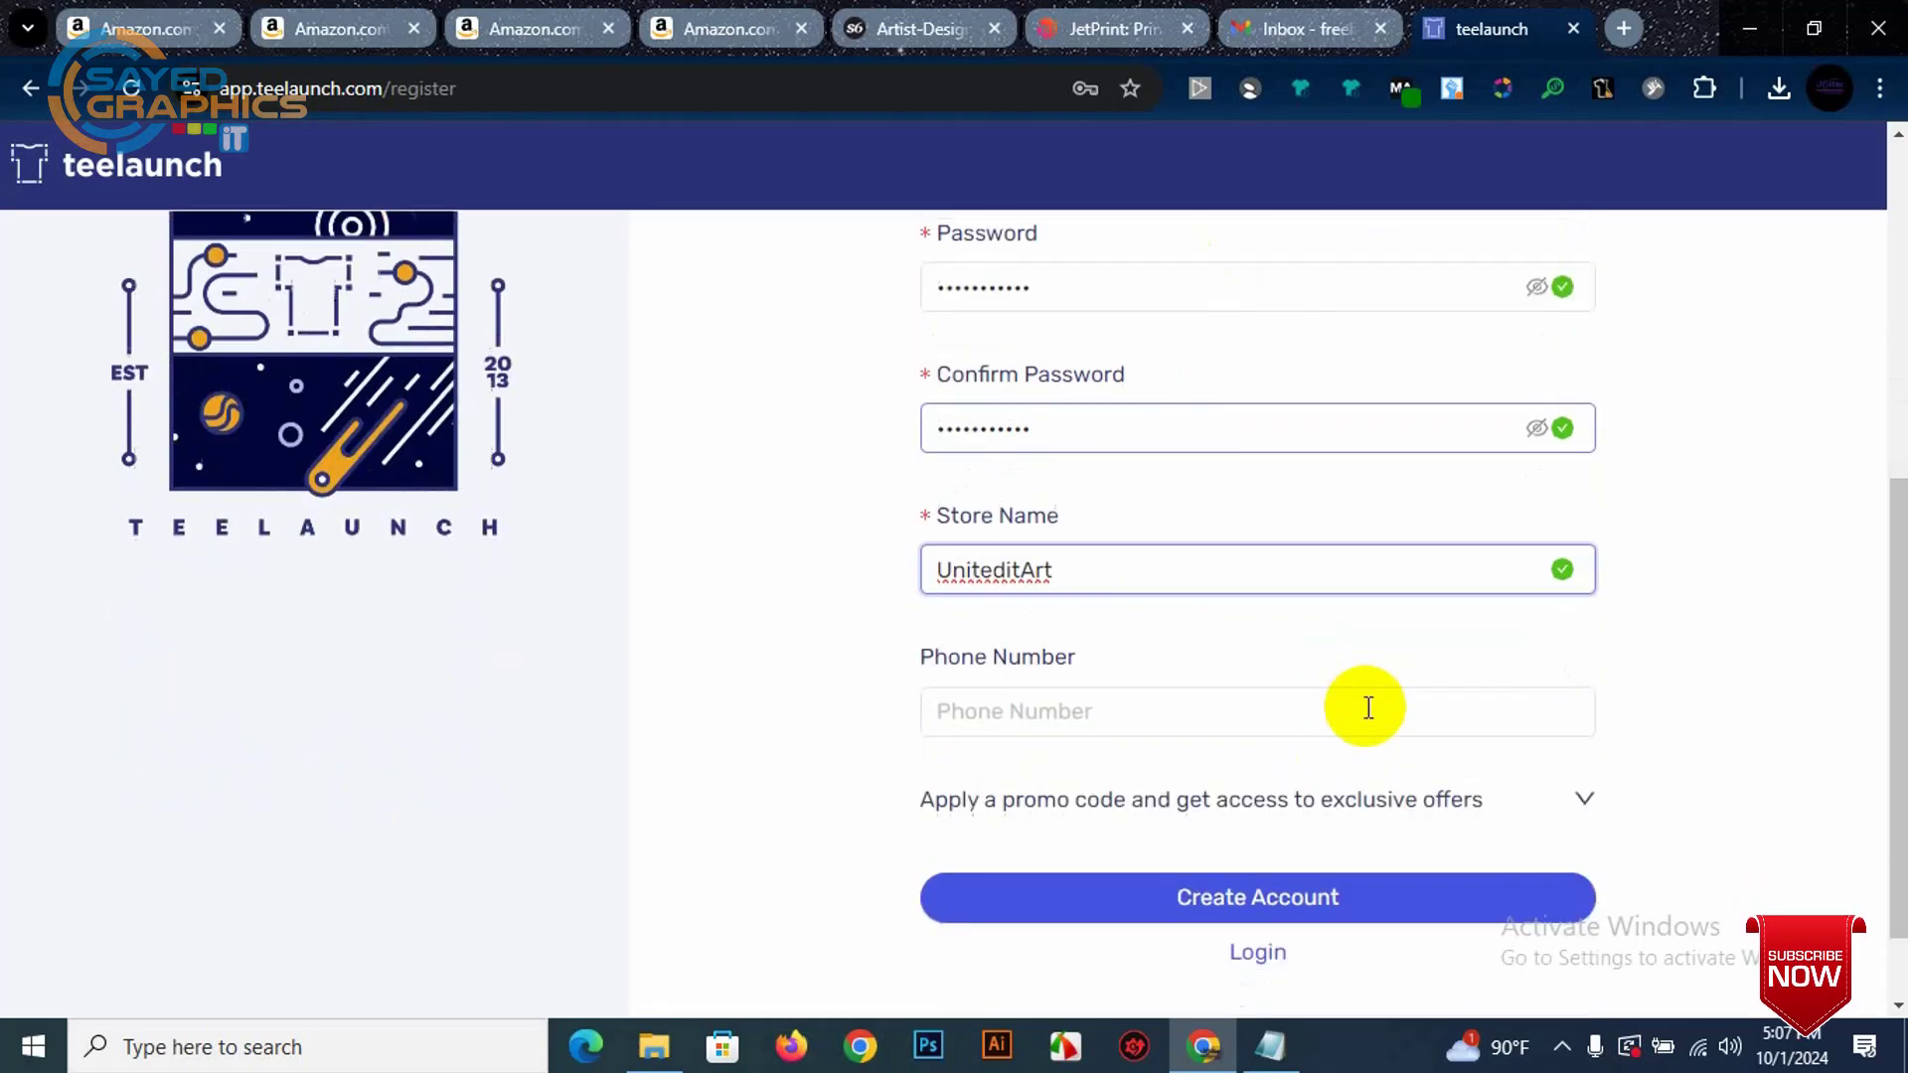
pyautogui.click(1201, 719)
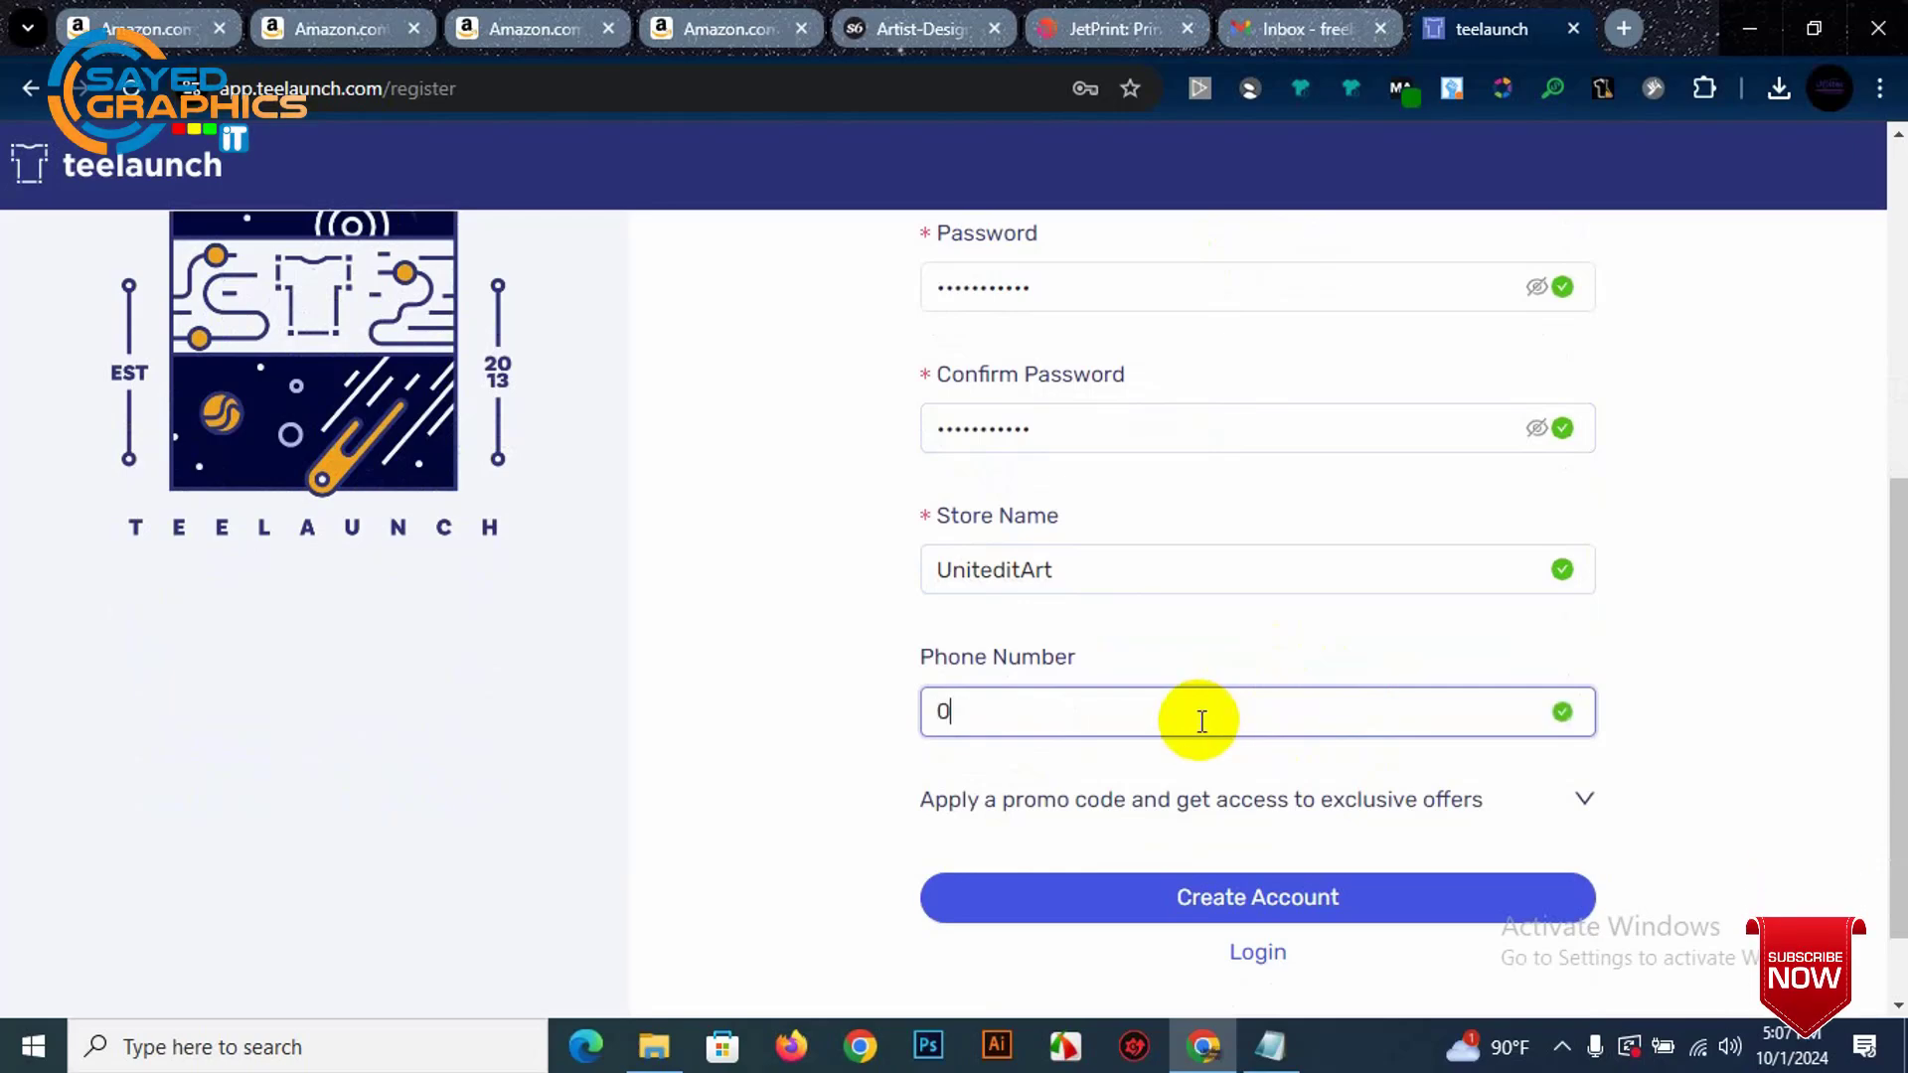
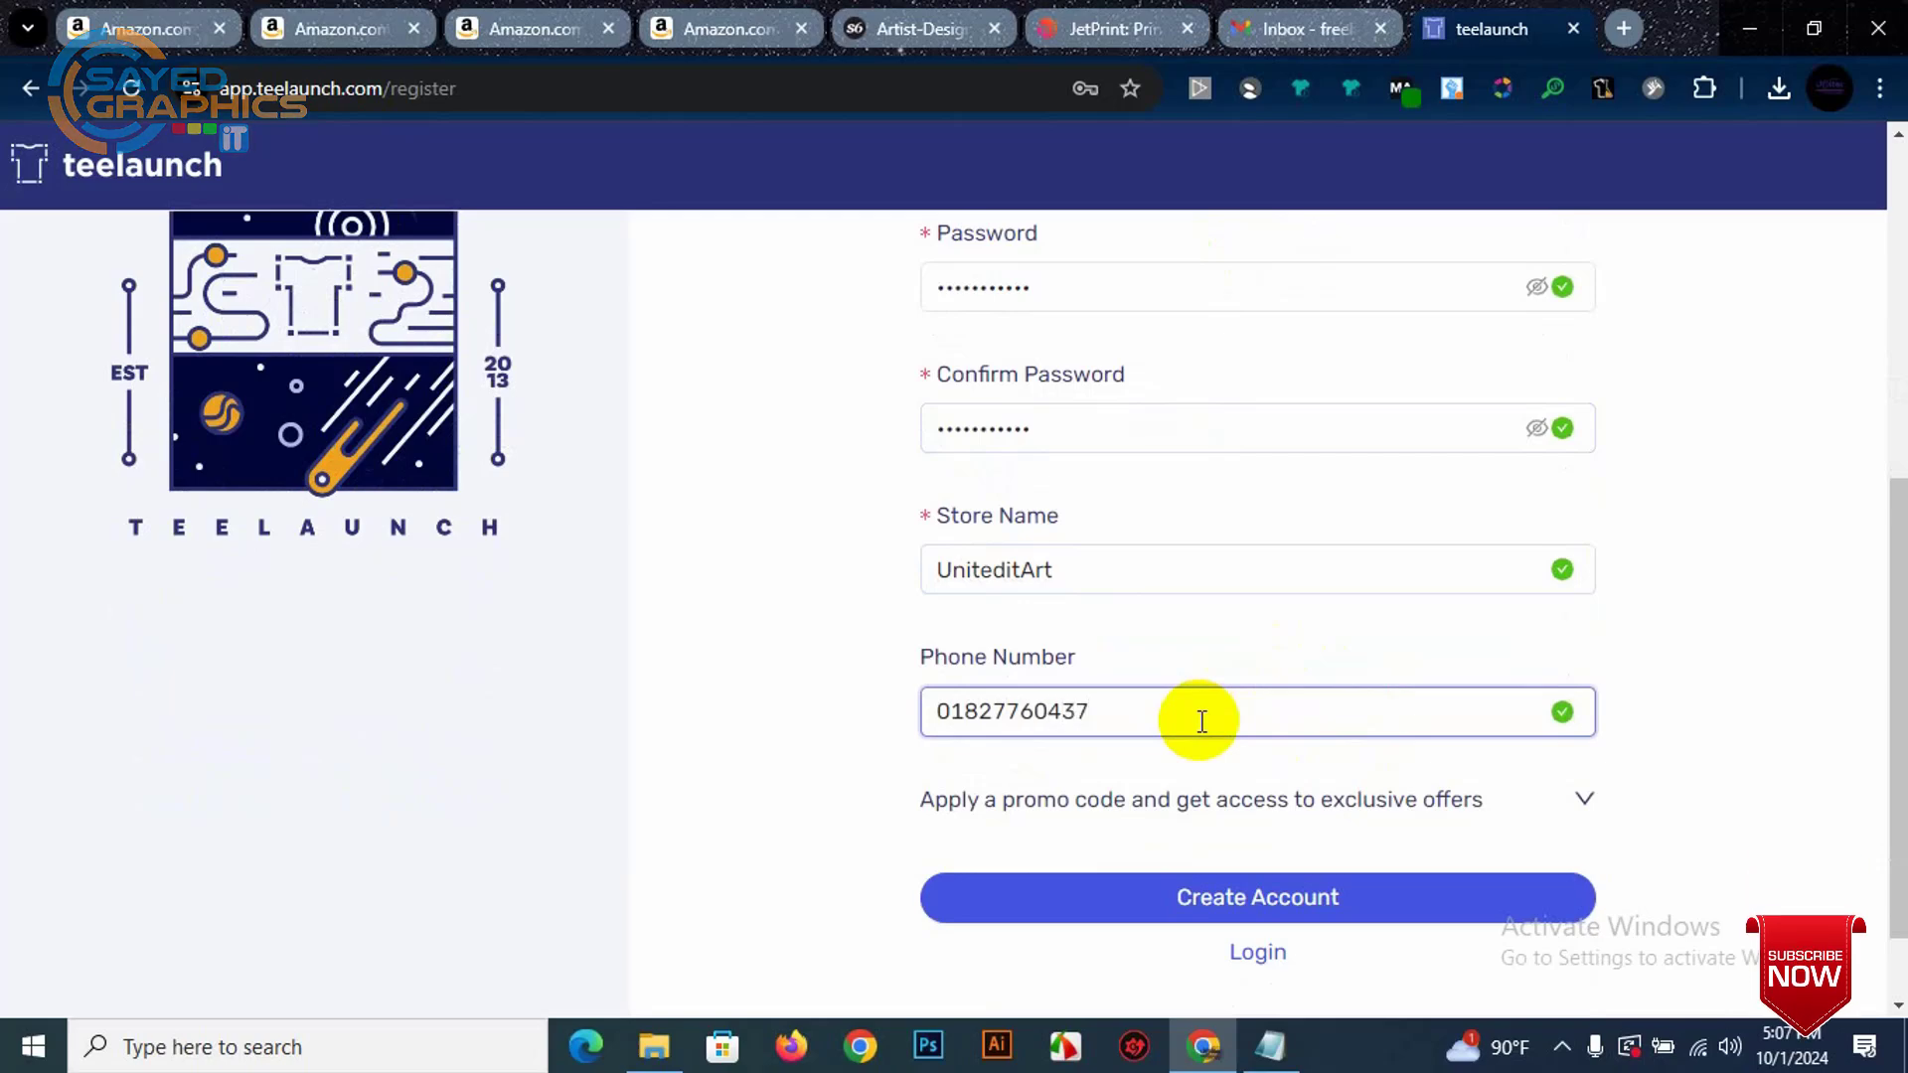
pyautogui.scroll(4, 1199, 723)
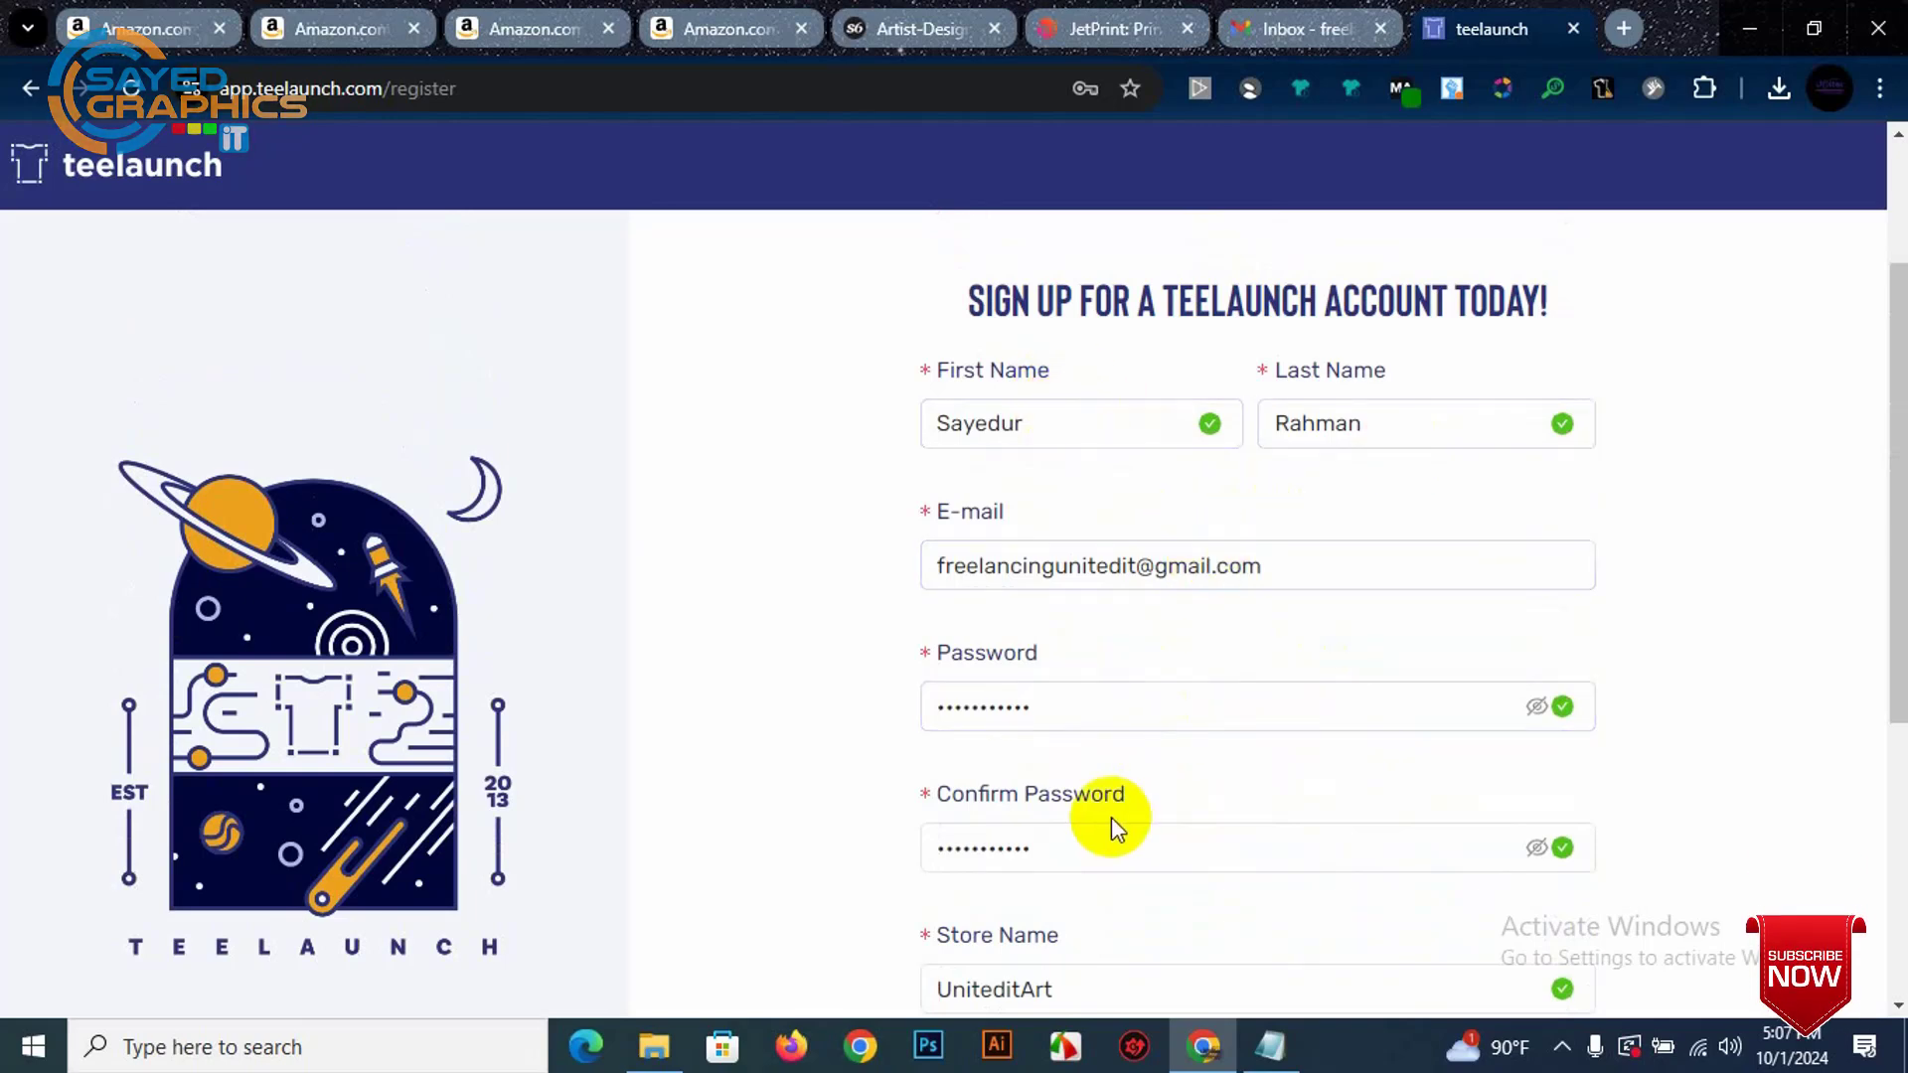
pyautogui.scroll(-2, 1093, 636)
pyautogui.scroll(-2, 1090, 672)
pyautogui.click(1099, 703)
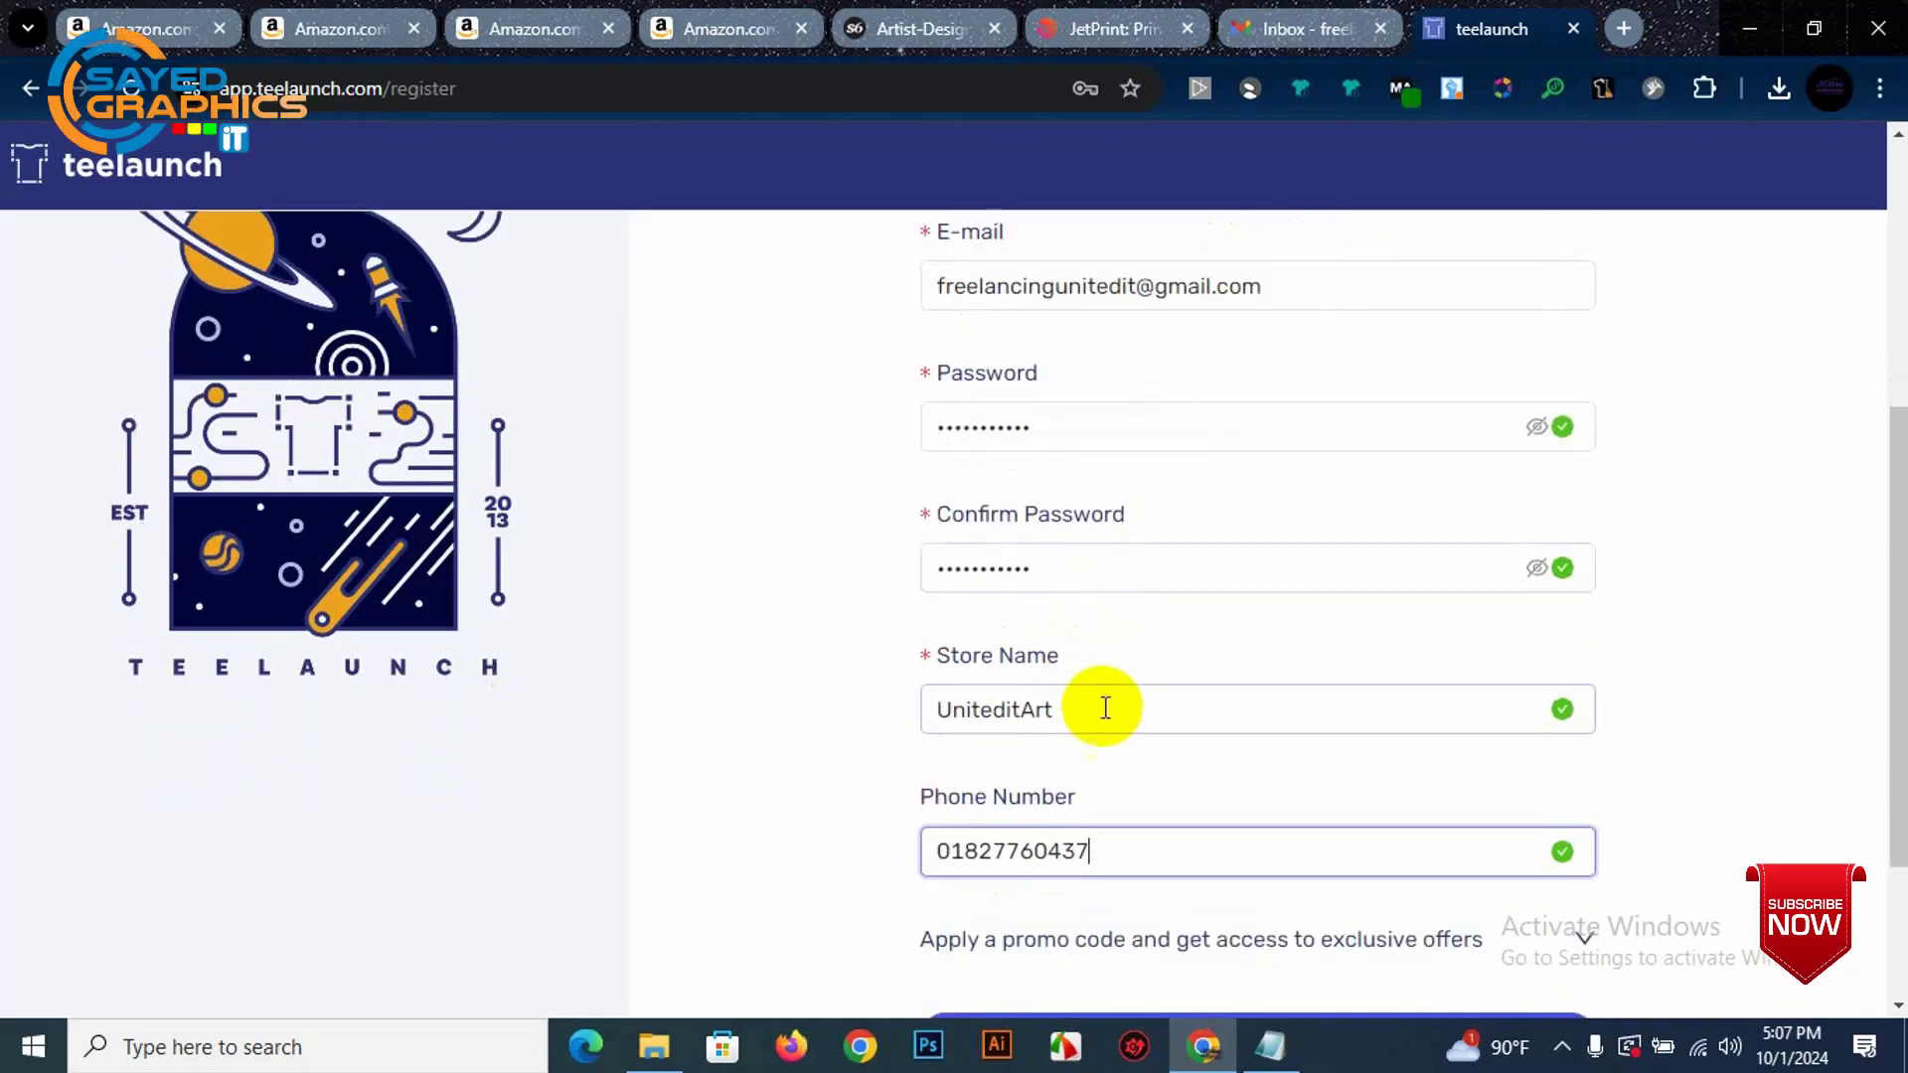
pyautogui.doubleClick(1116, 701)
pyautogui.scroll(-3, 1117, 701)
pyautogui.click(1154, 613)
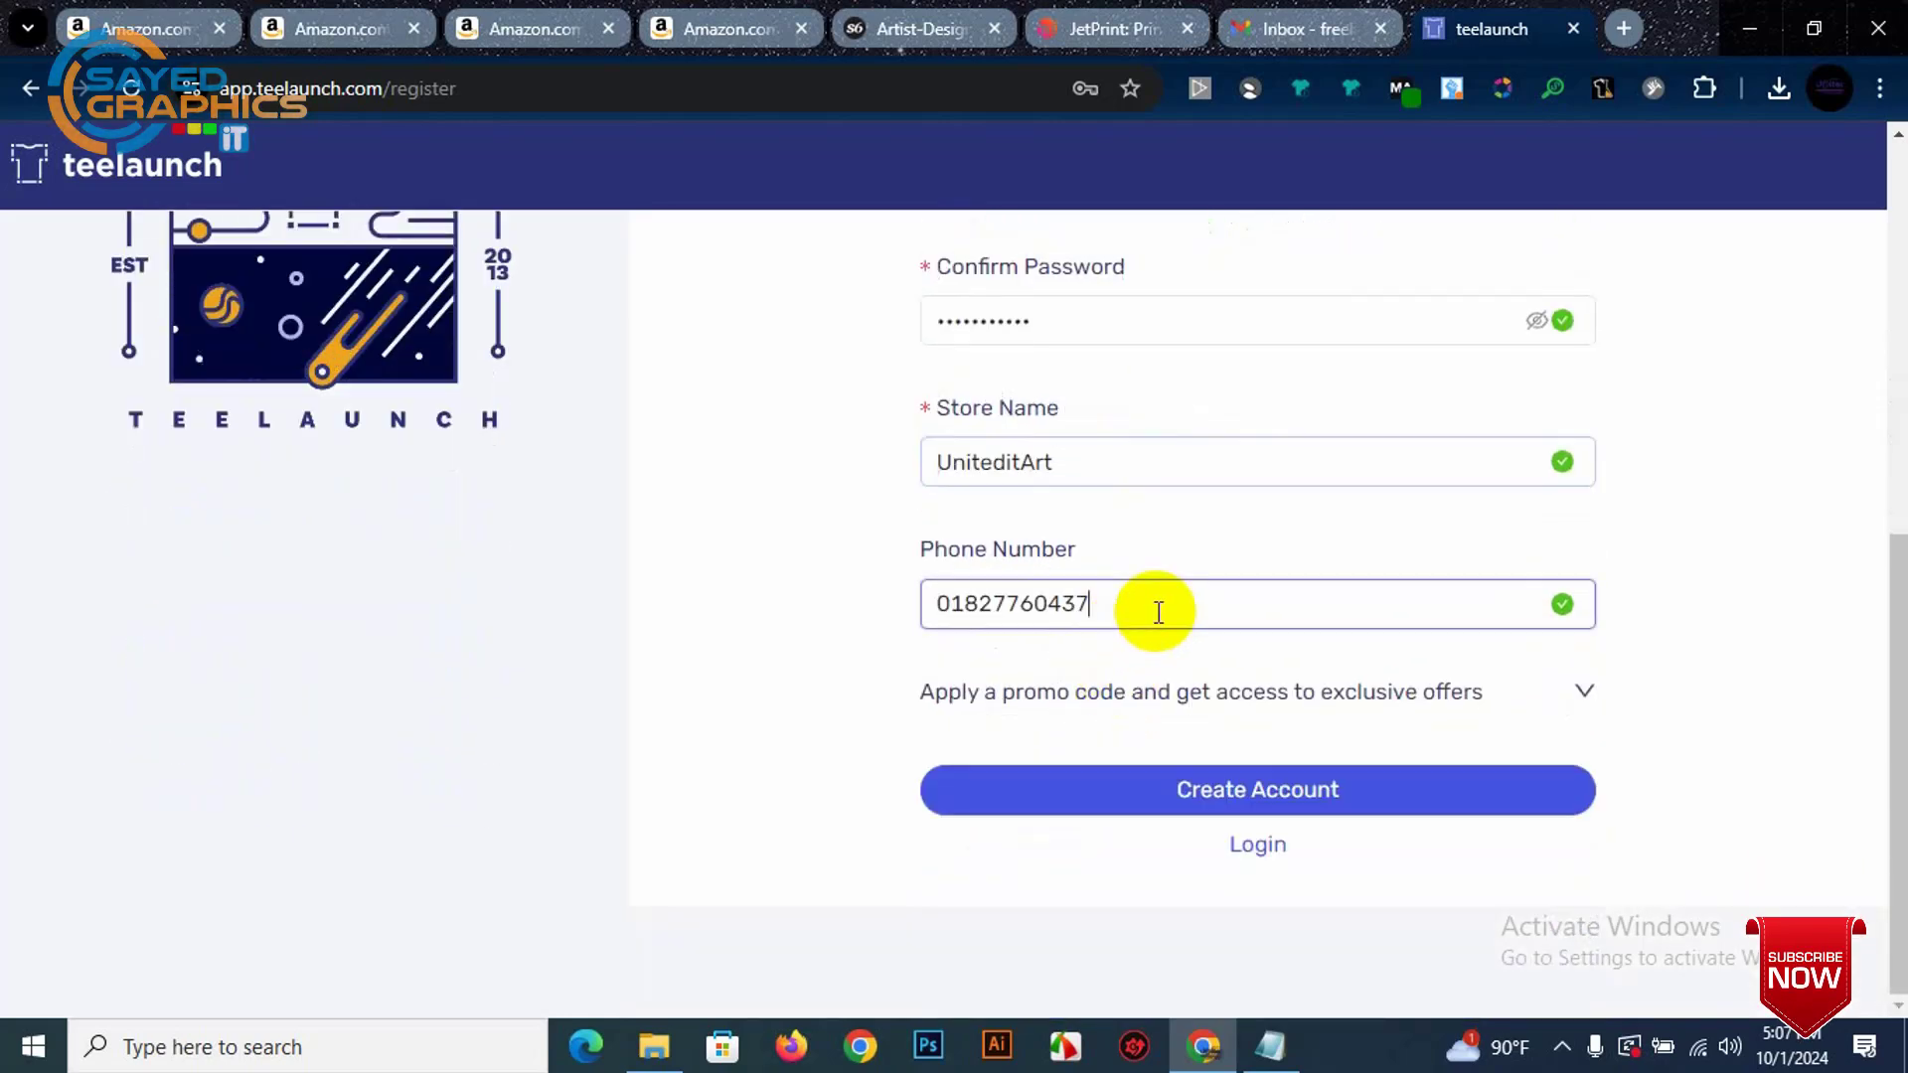
pyautogui.click(1267, 781)
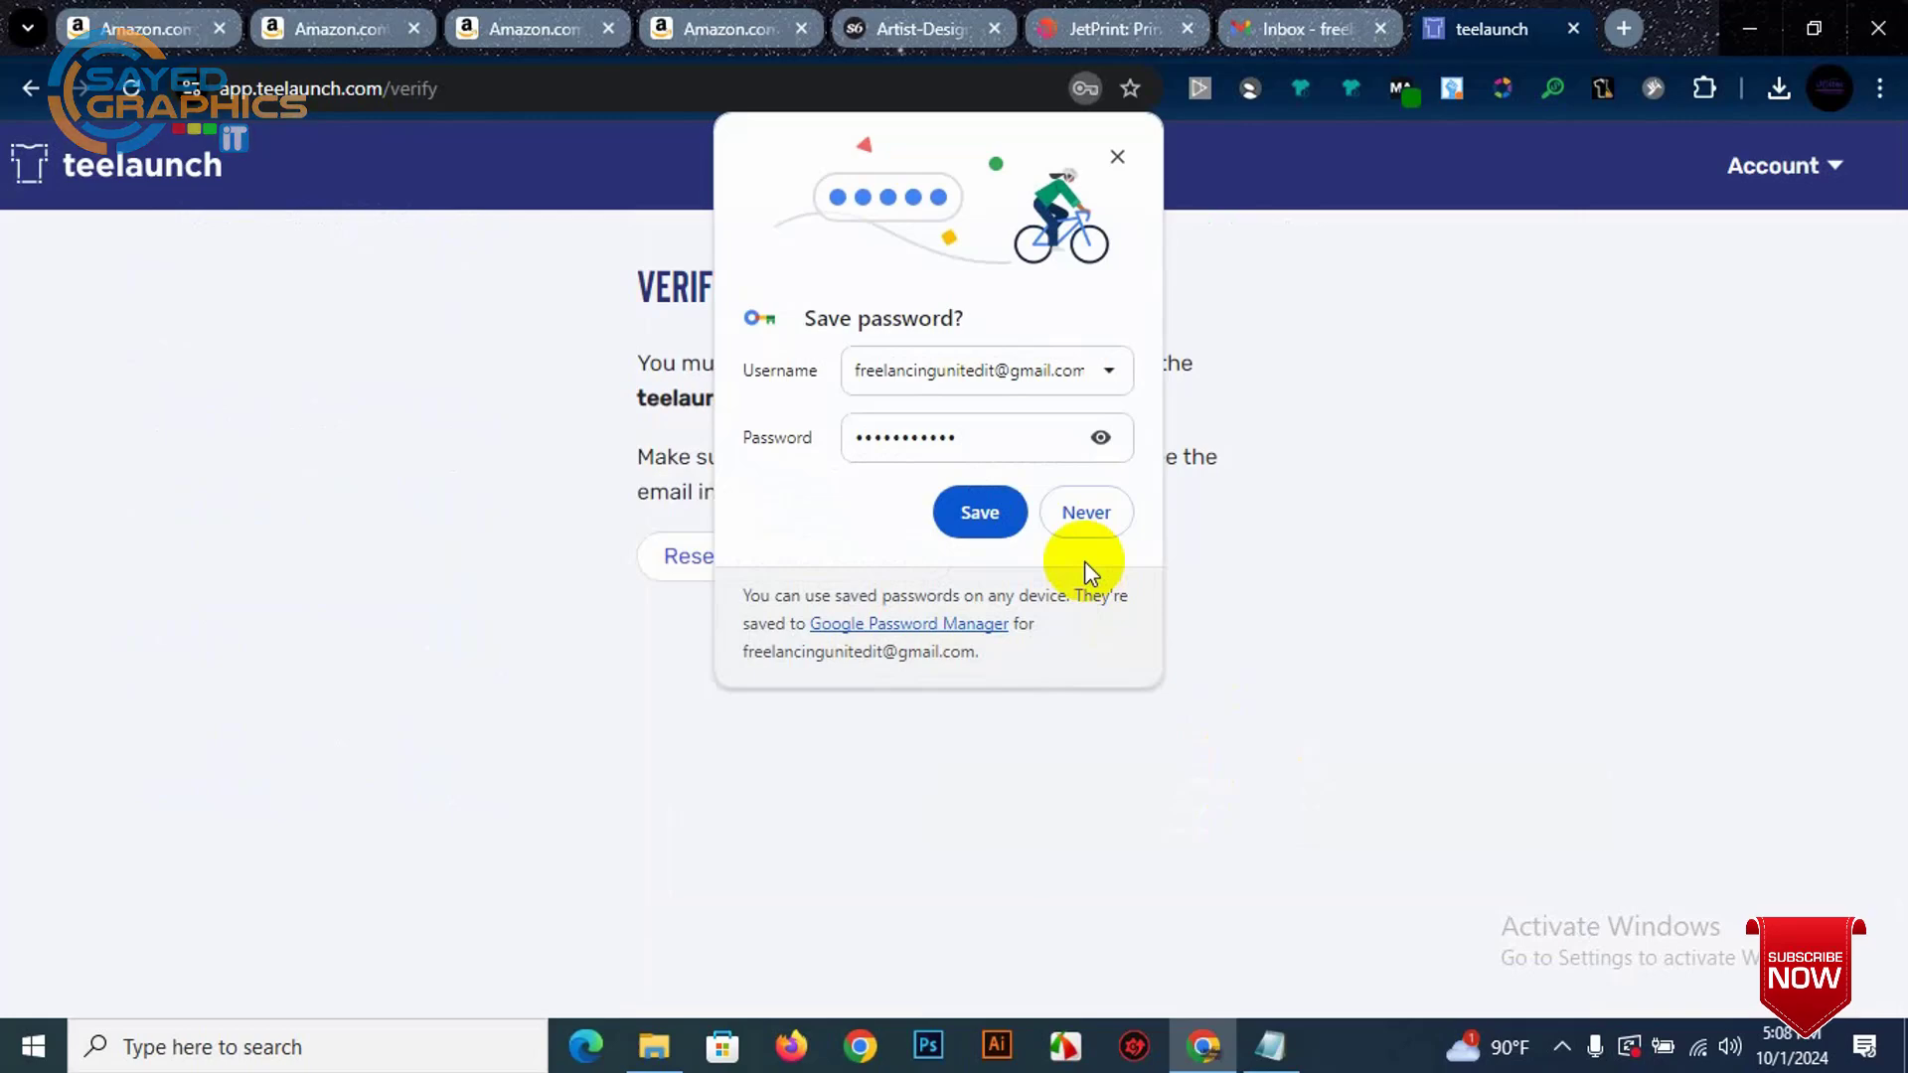
# Step: Decline saving the password, close the tip and switch to the Gmail inbox
pyautogui.click(994, 508)
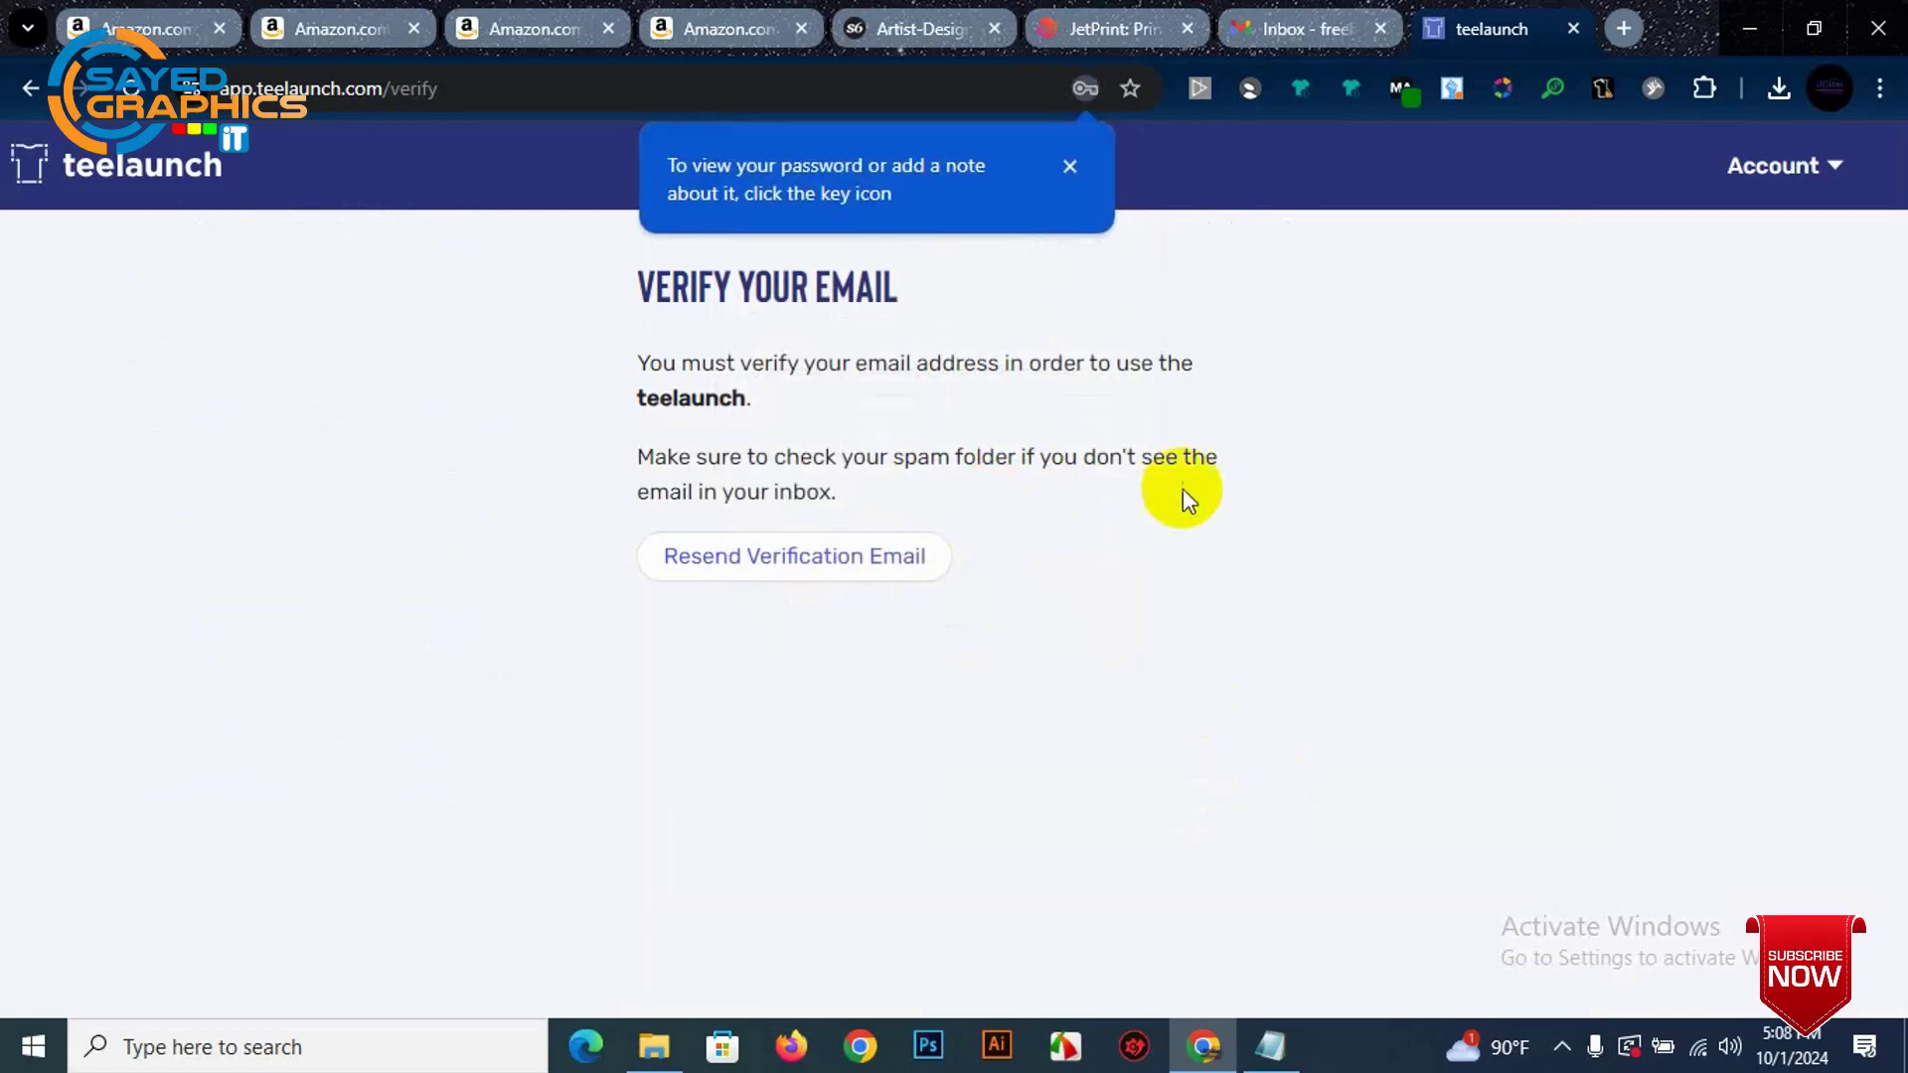
pyautogui.click(1070, 167)
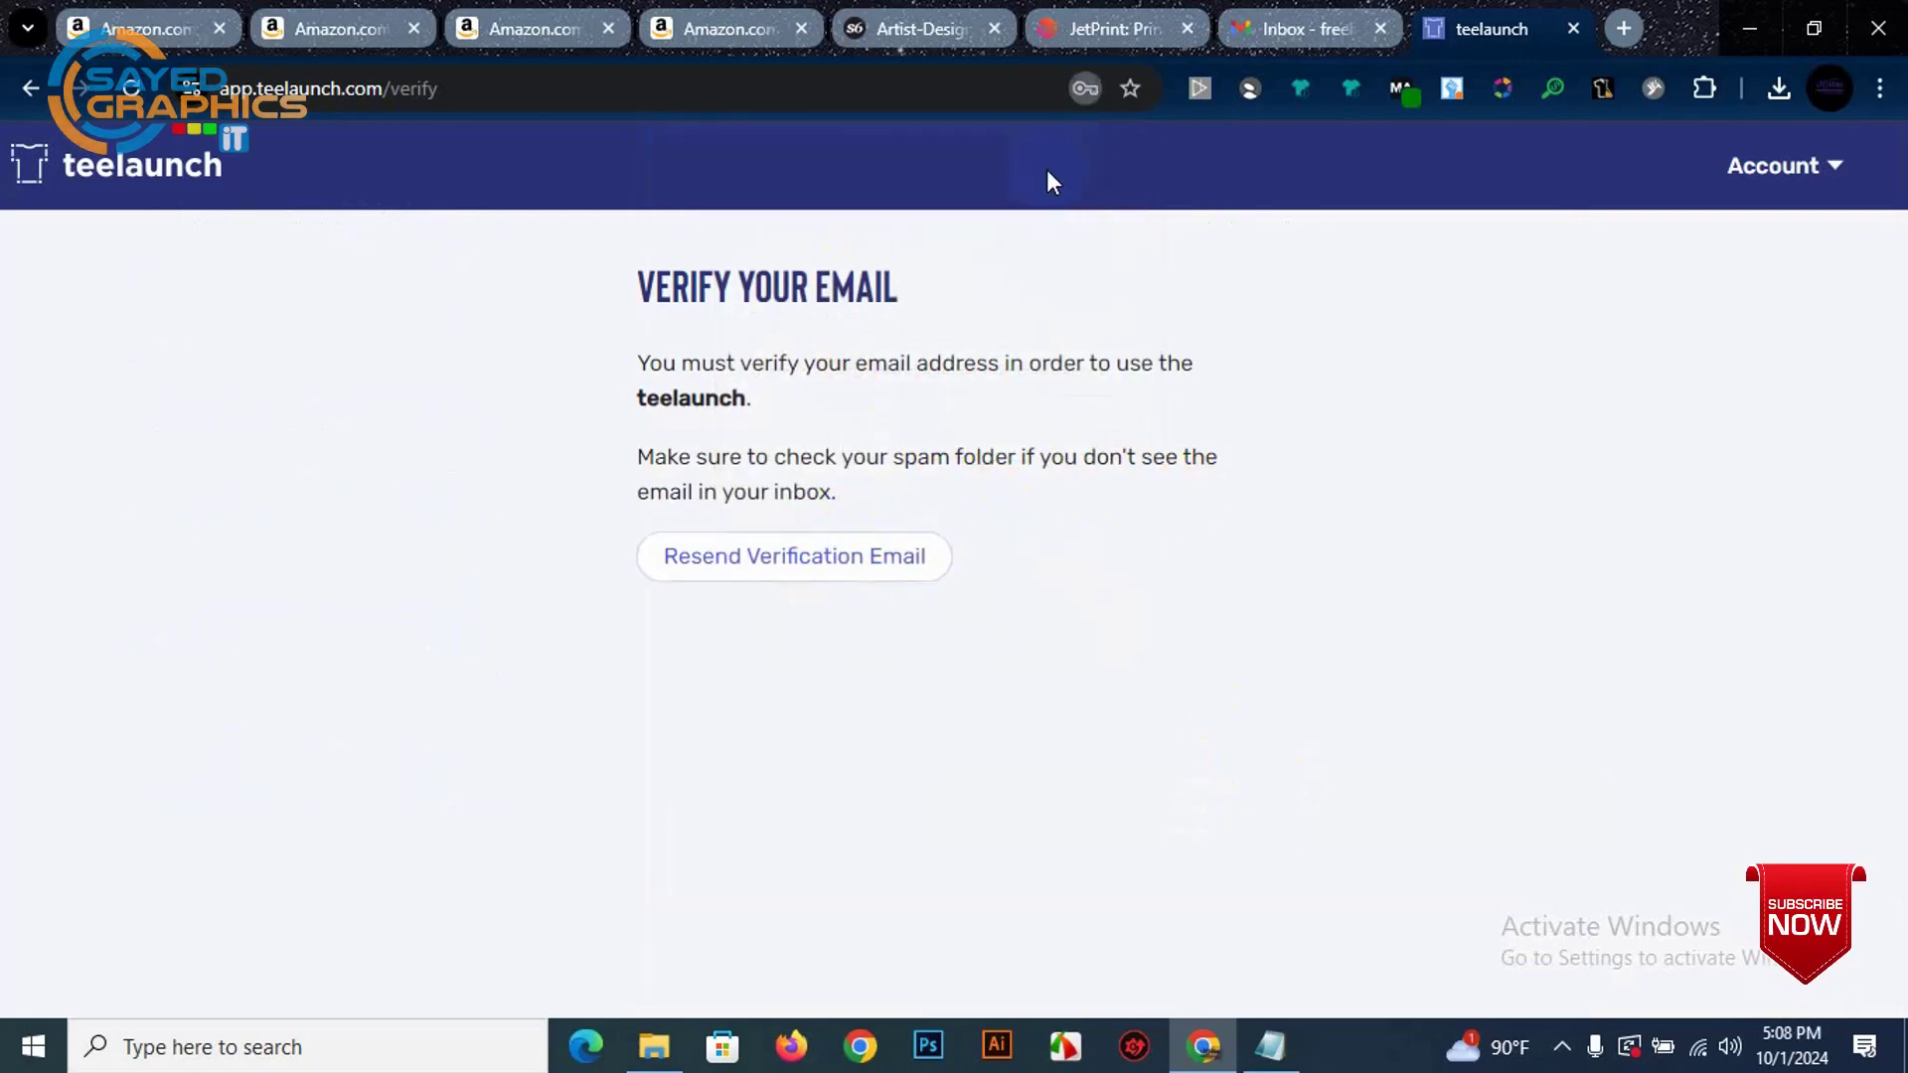
pyautogui.click(1292, 27)
# Step: Open the teelaunch verification e-mail under Updates and confirm it via Verify Email Address
pyautogui.click(1249, 338)
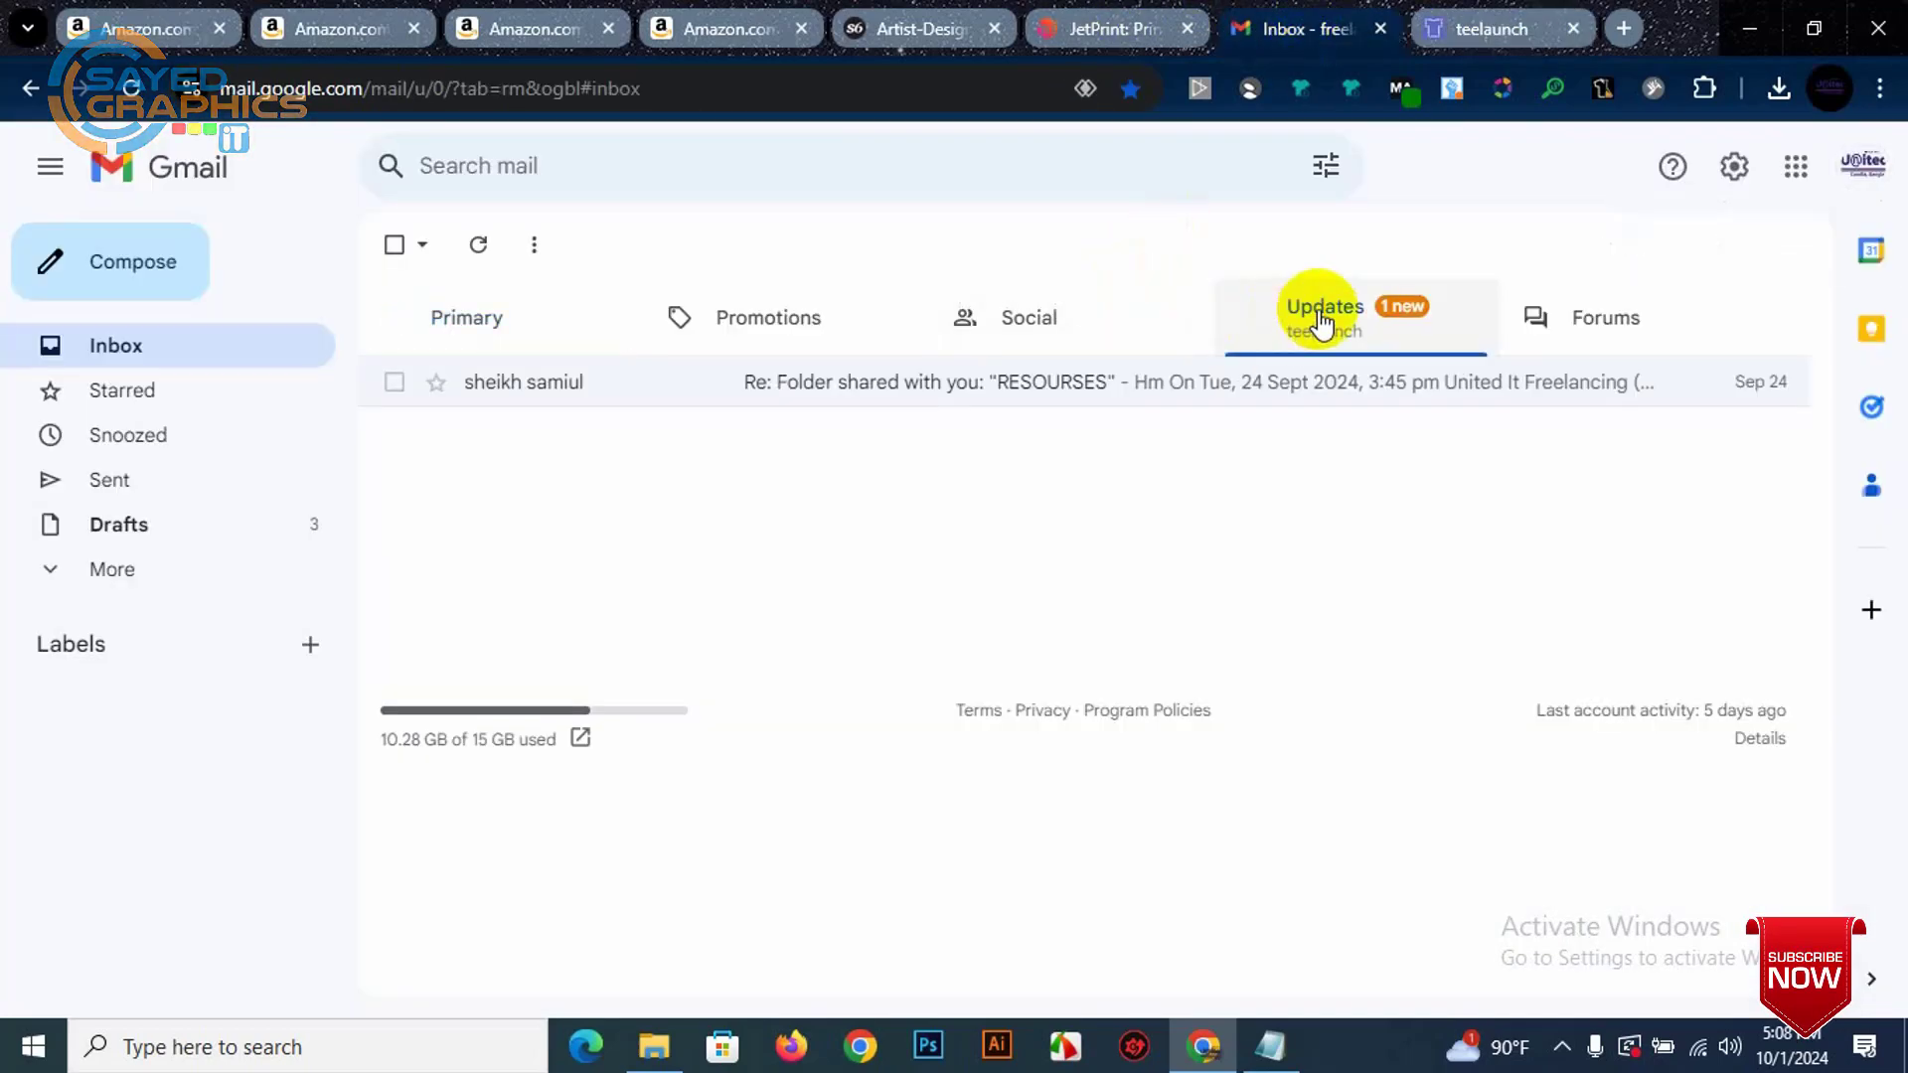
pyautogui.click(939, 392)
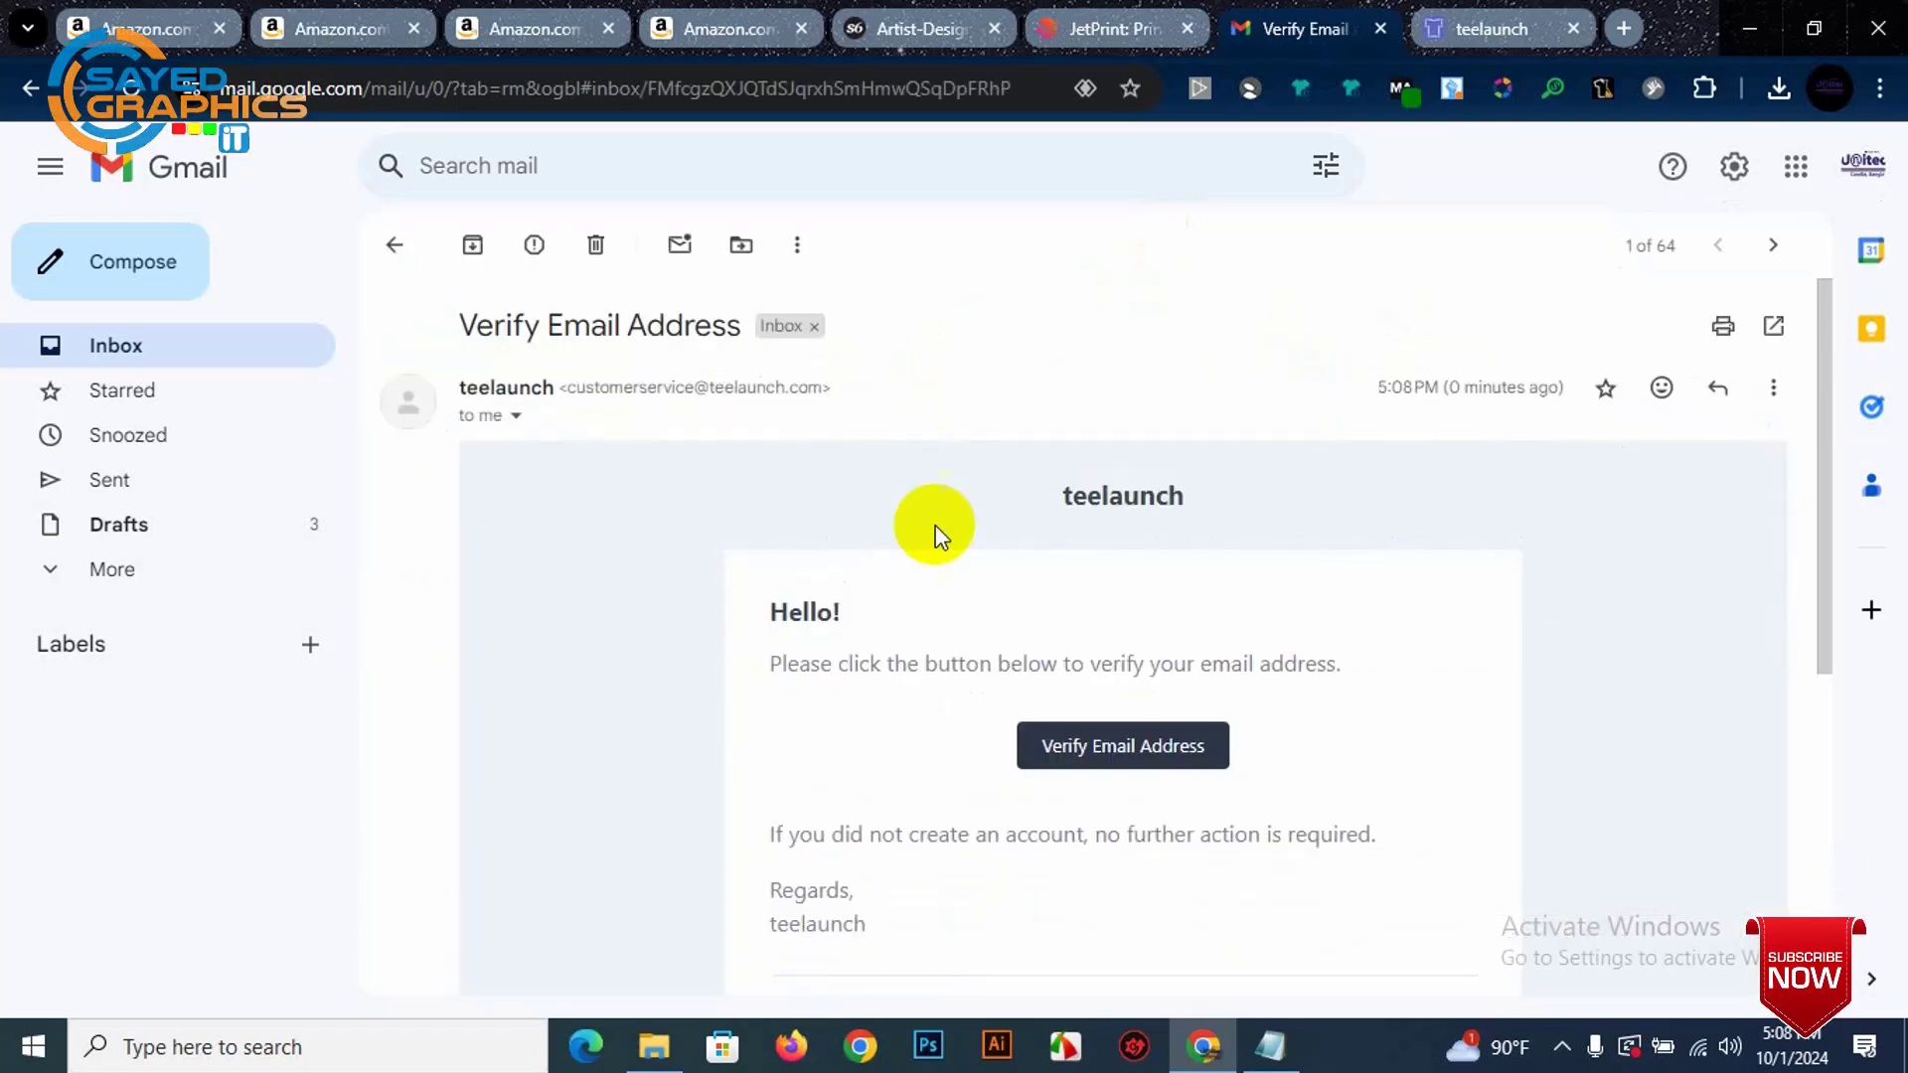
pyautogui.click(1117, 759)
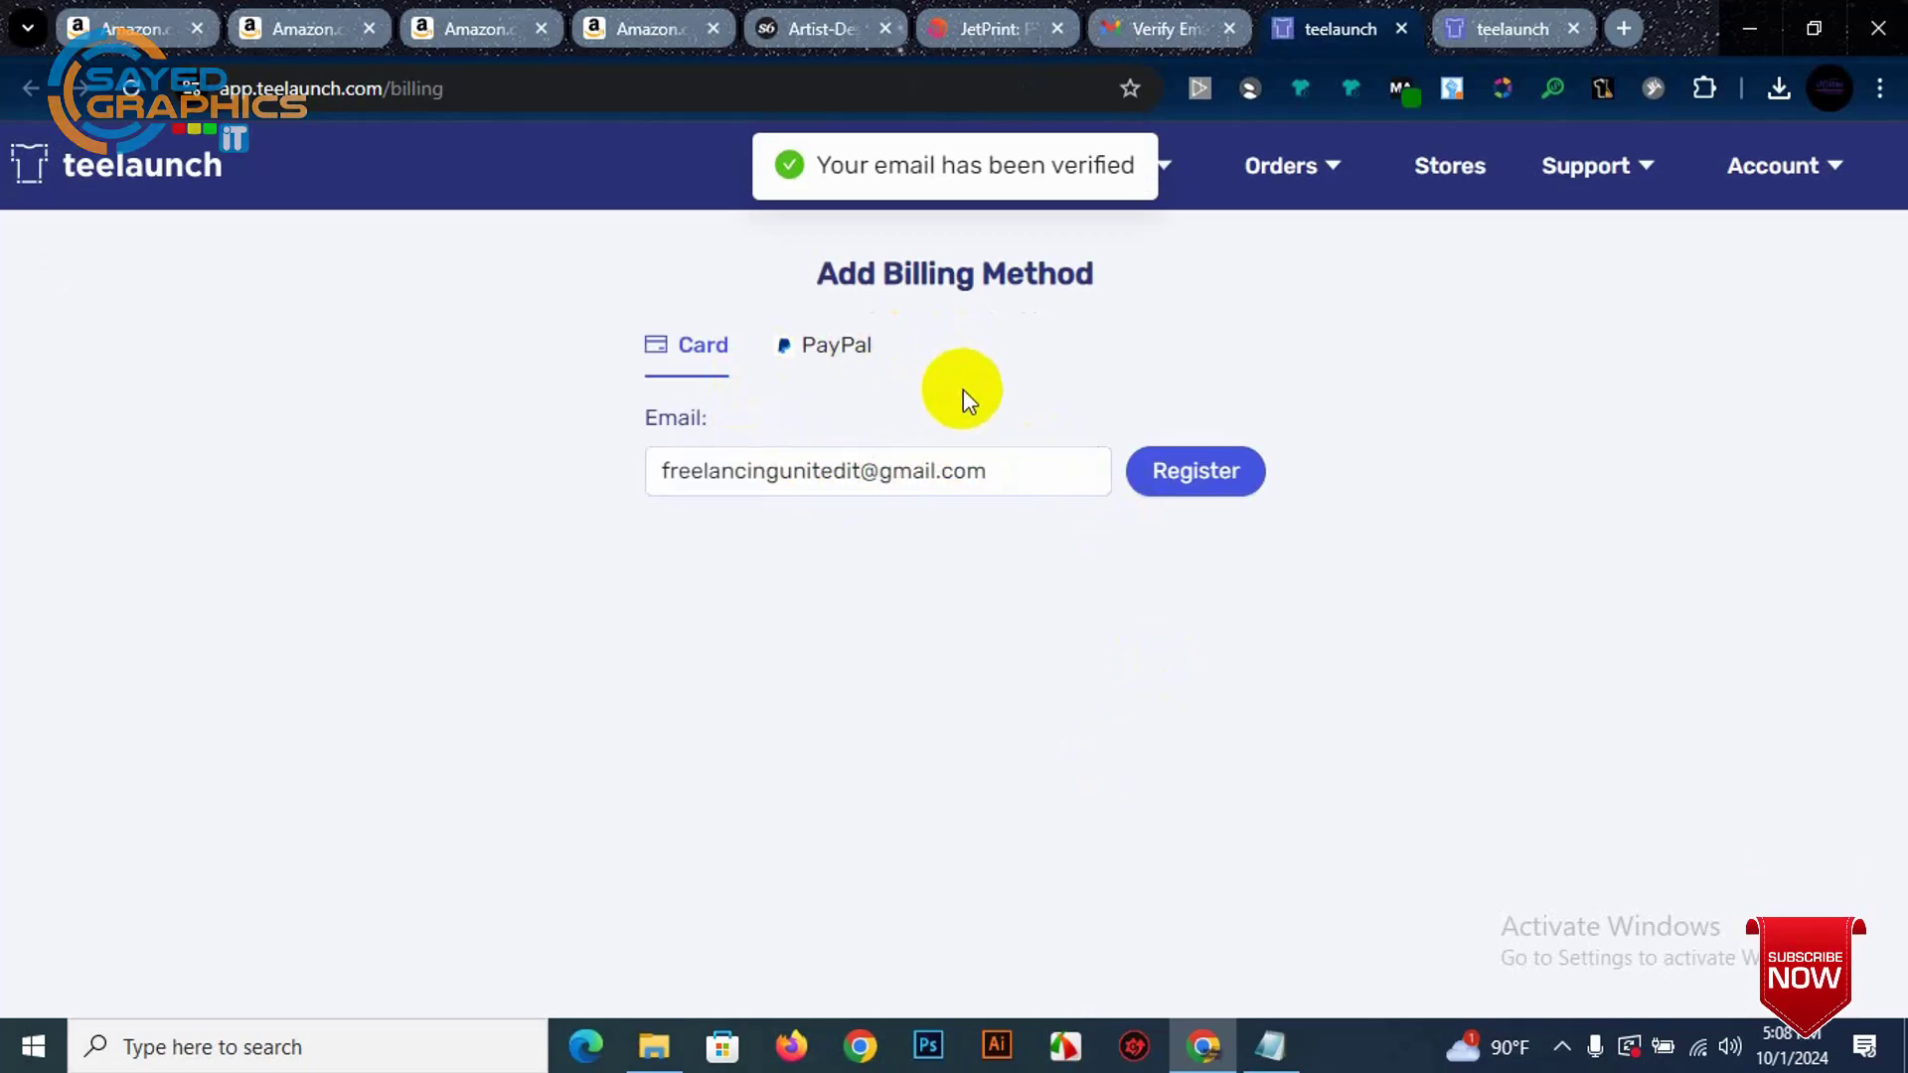
# Step: Switch to the new teelaunch tab and browse the Create a Product catalog from the logo
pyautogui.click(1488, 12)
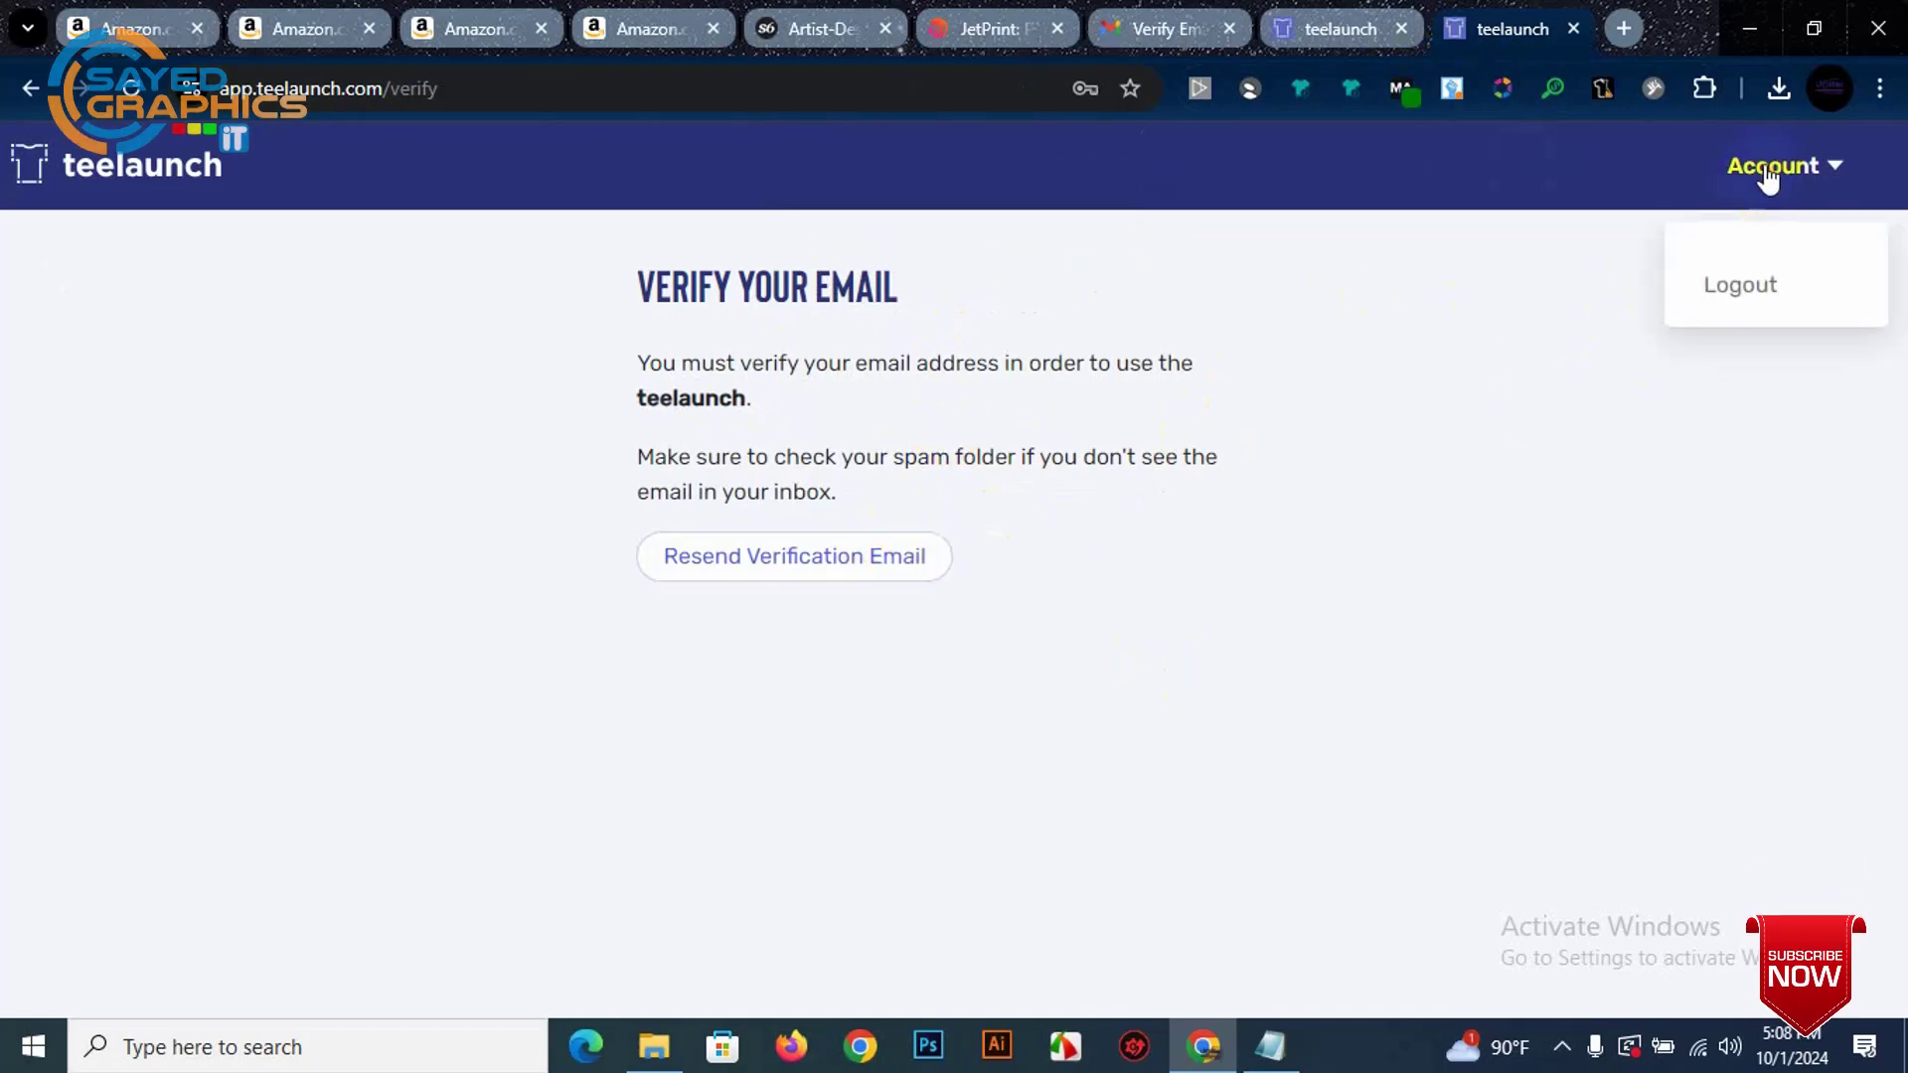
pyautogui.click(33, 187)
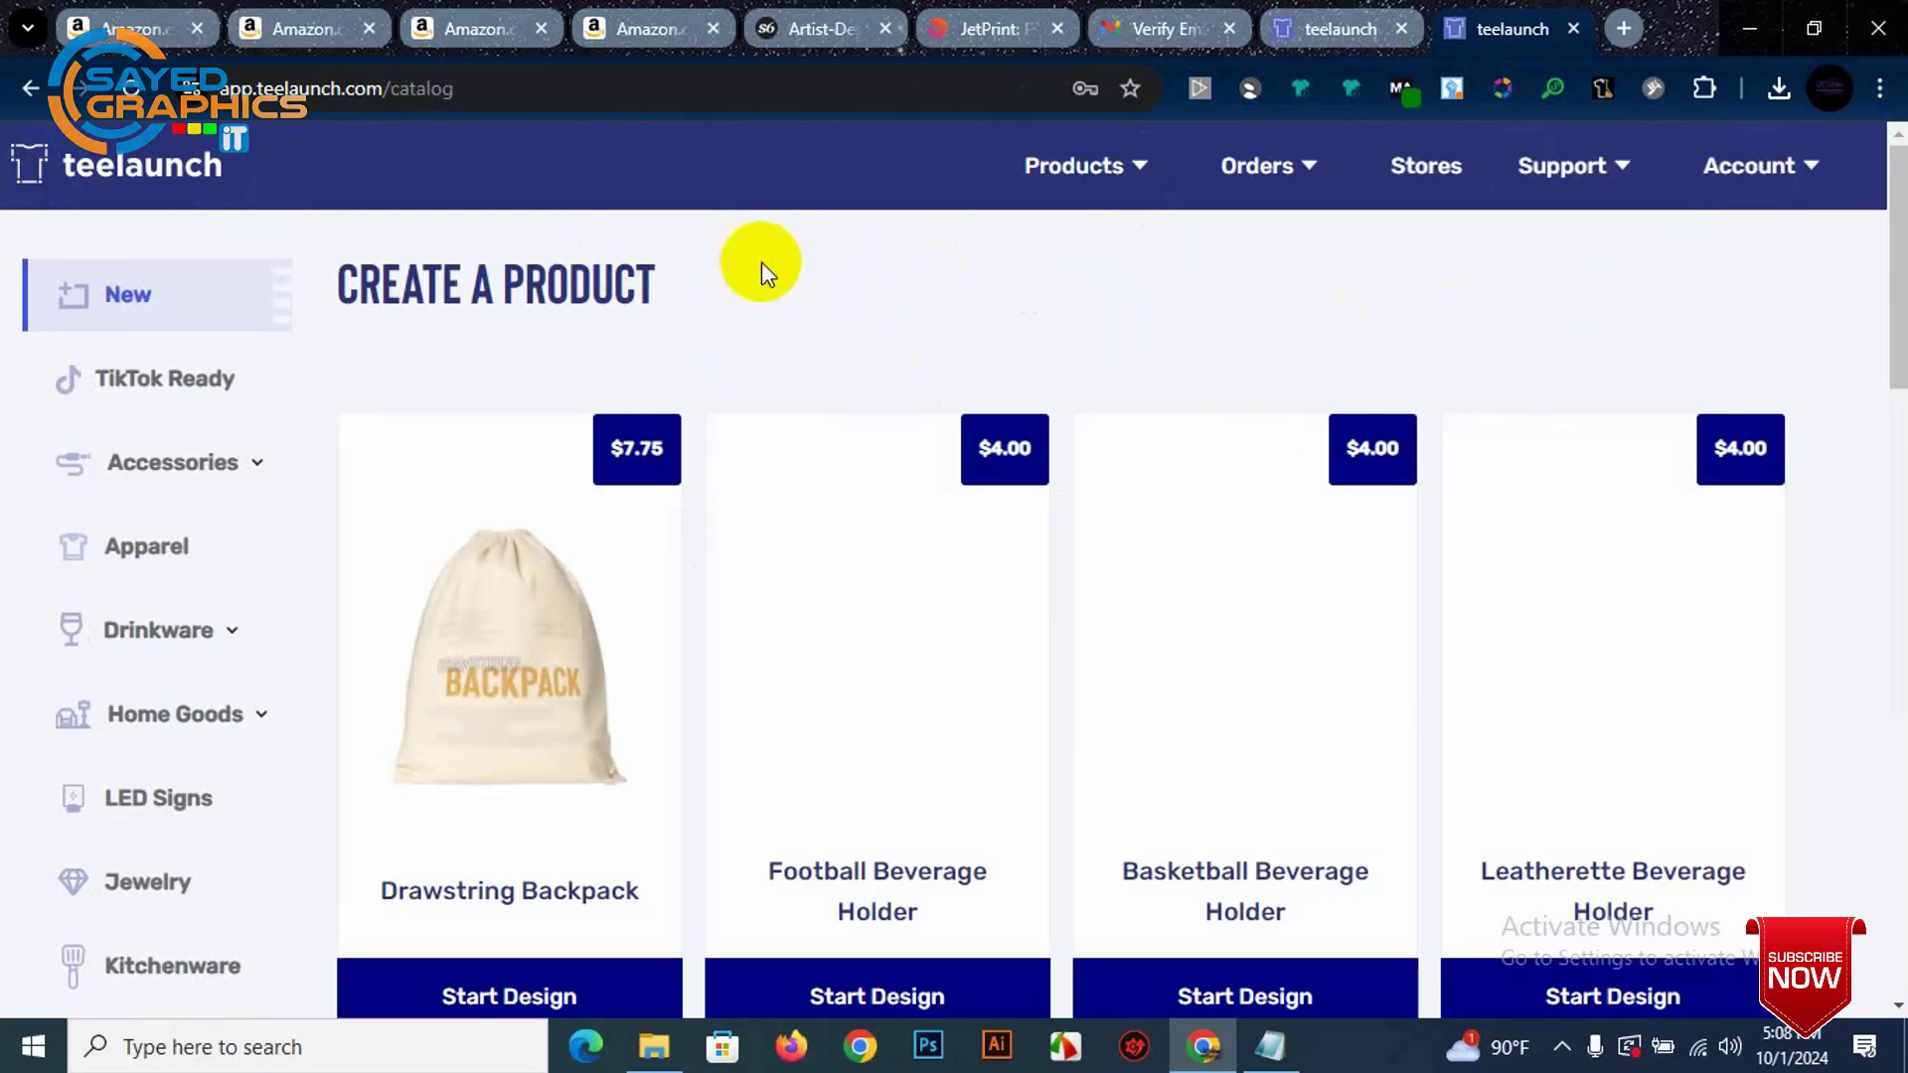
pyautogui.scroll(-4, 496, 356)
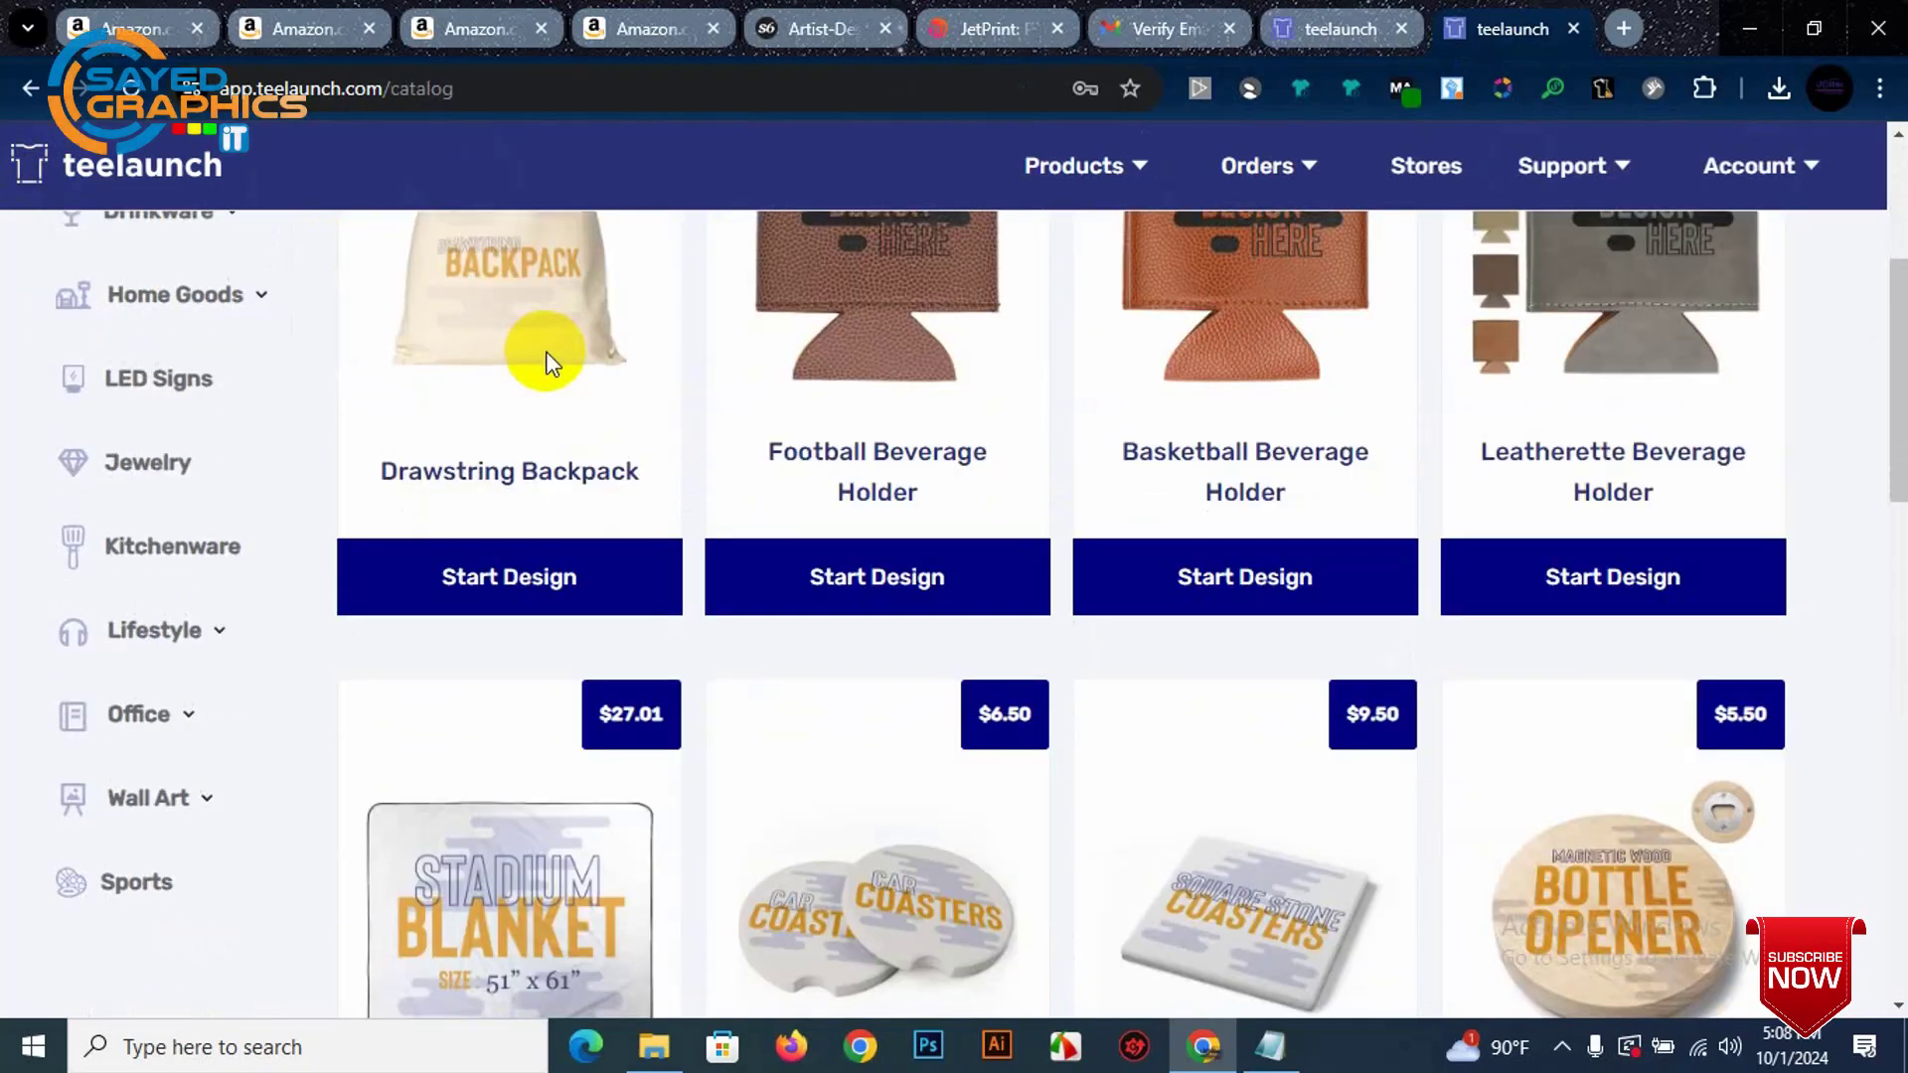
pyautogui.scroll(-11, 546, 356)
pyautogui.scroll(-5, 1034, 413)
pyautogui.scroll(20, 1078, 426)
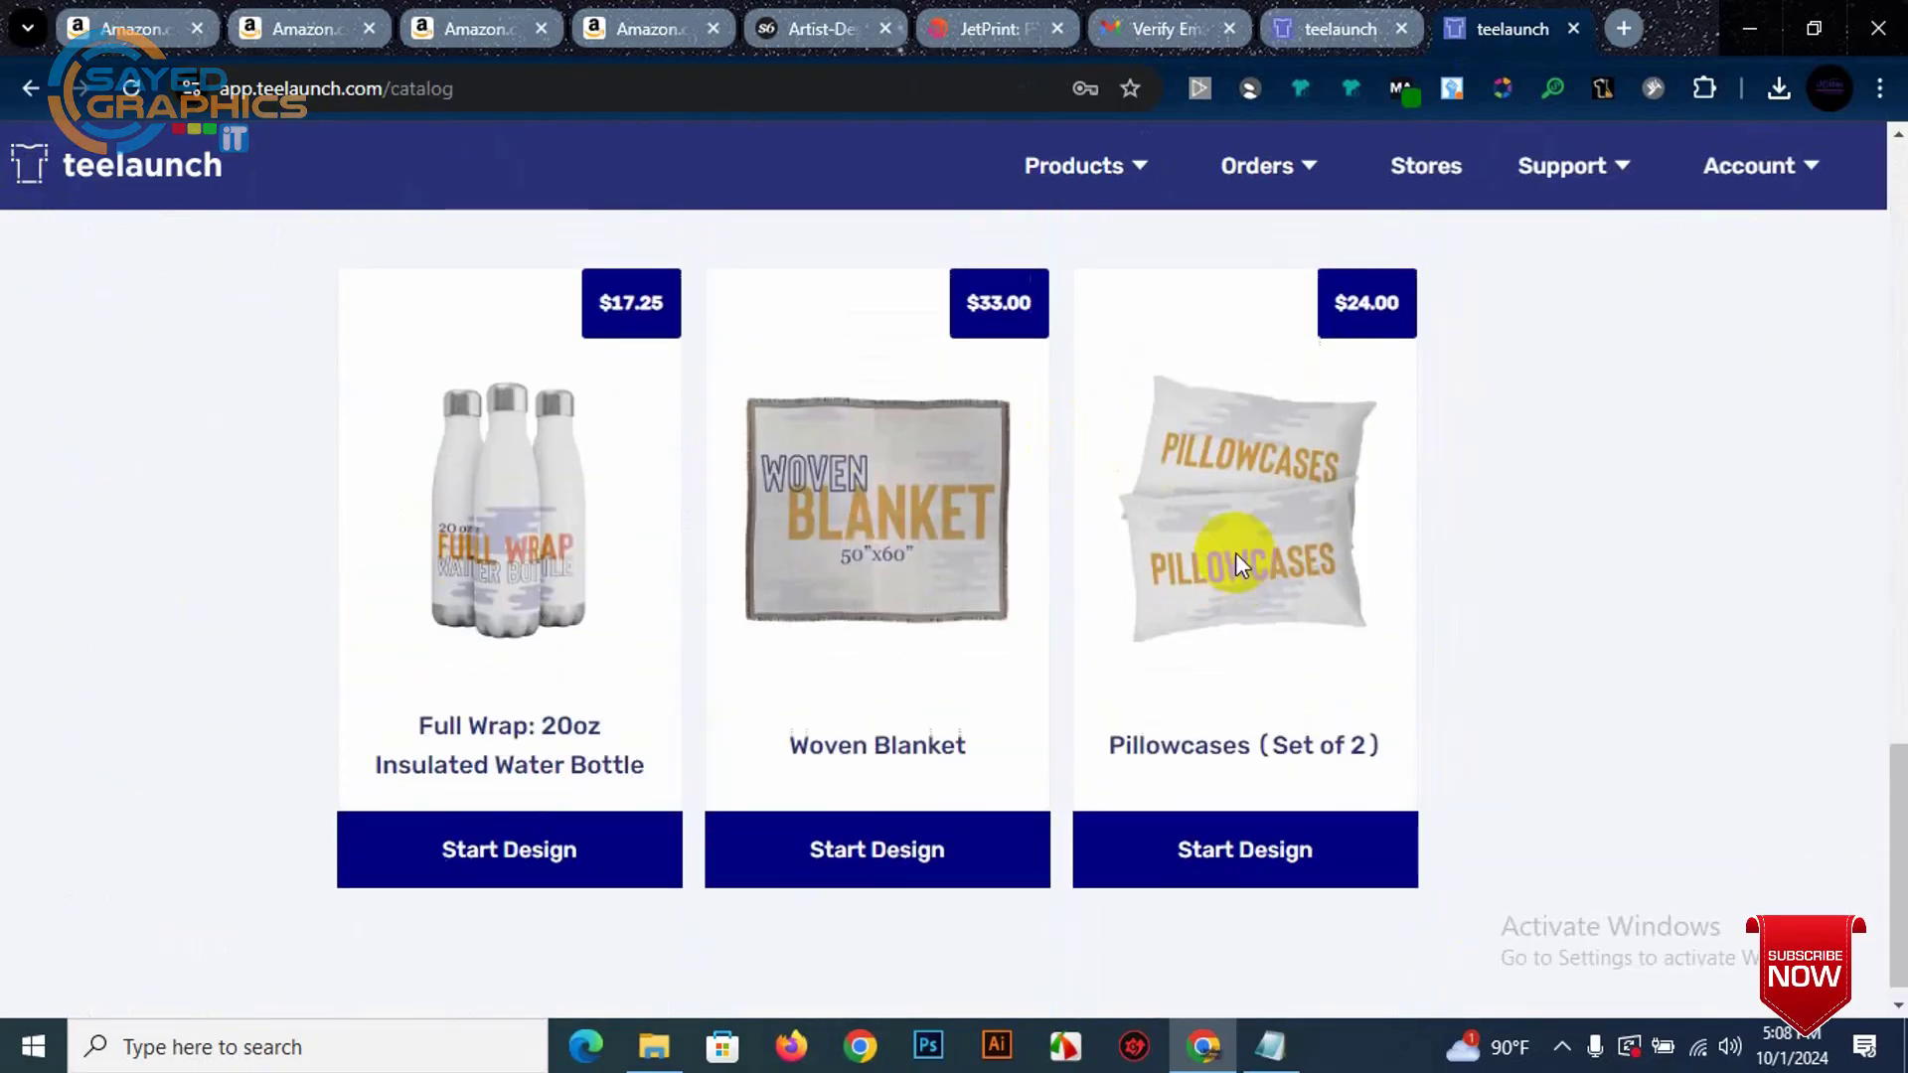
pyautogui.scroll(-2, 1066, 564)
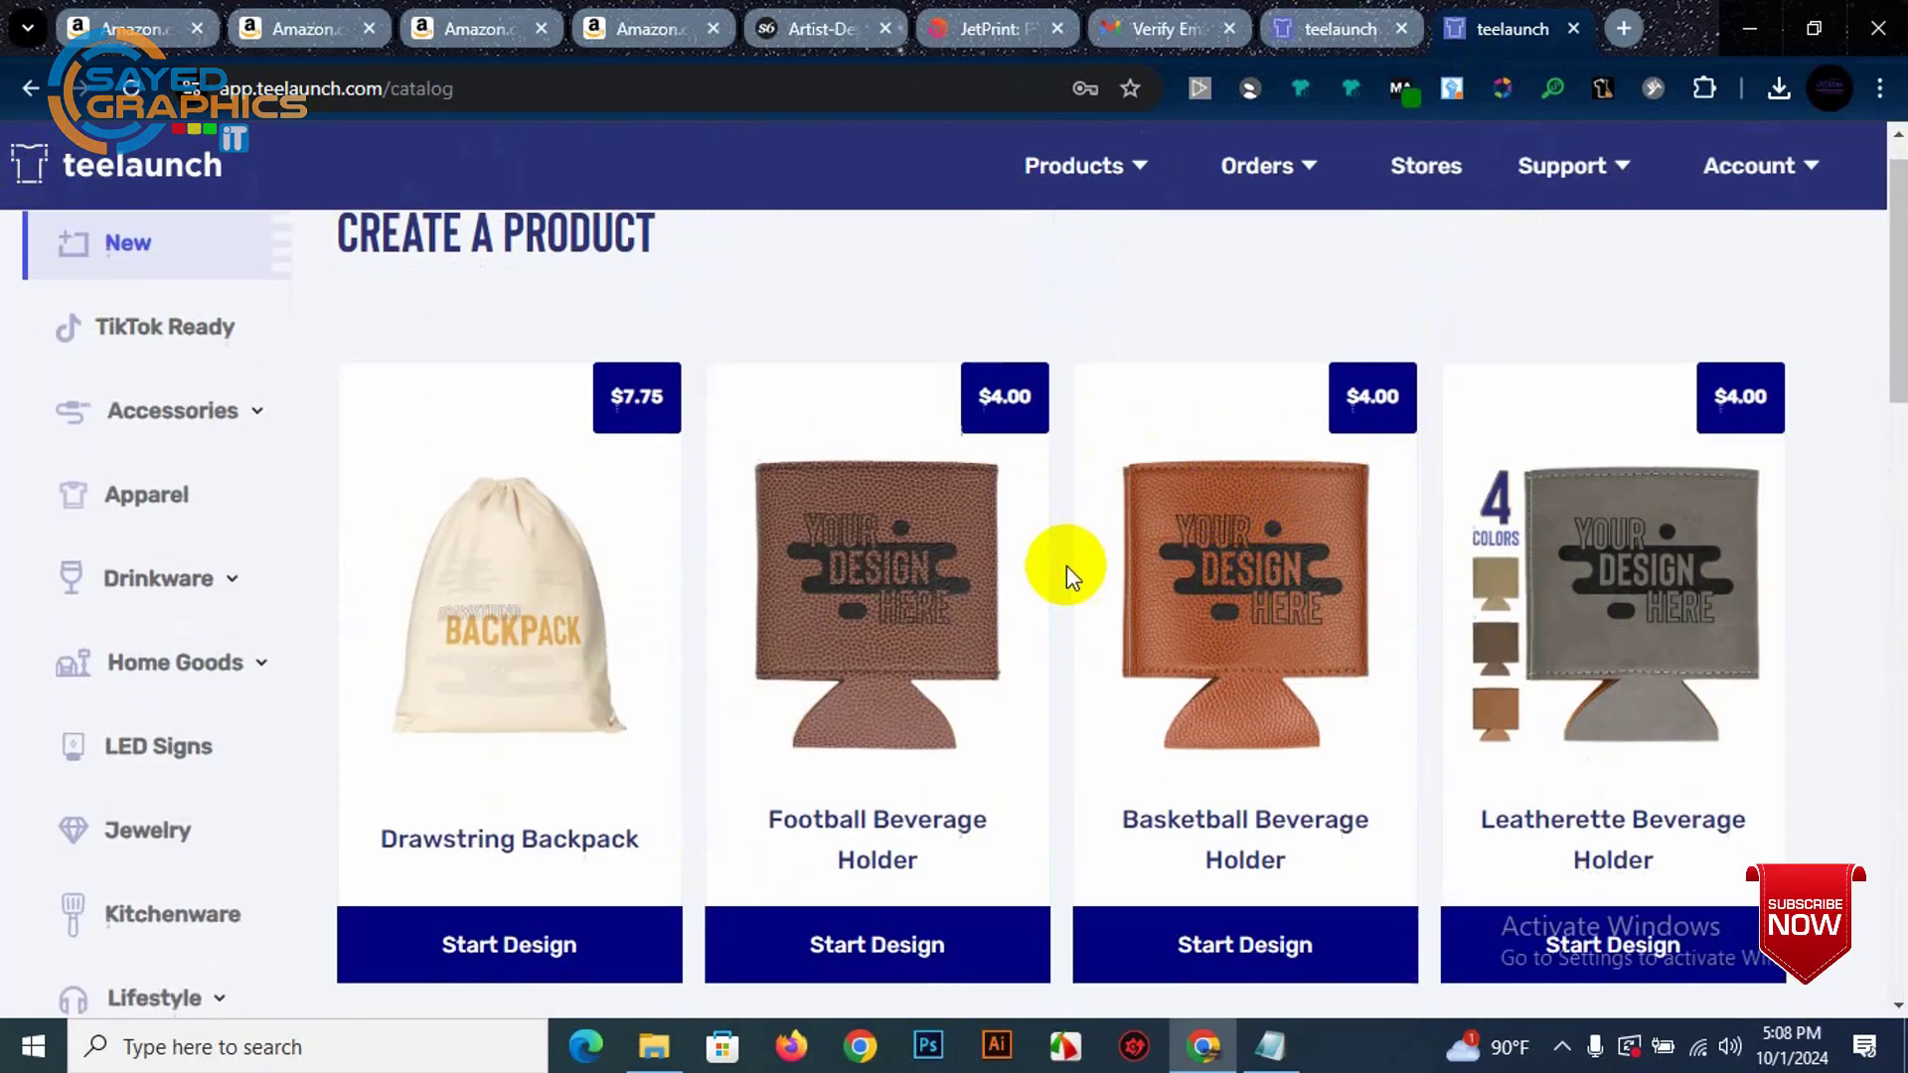
pyautogui.scroll(3, 998, 549)
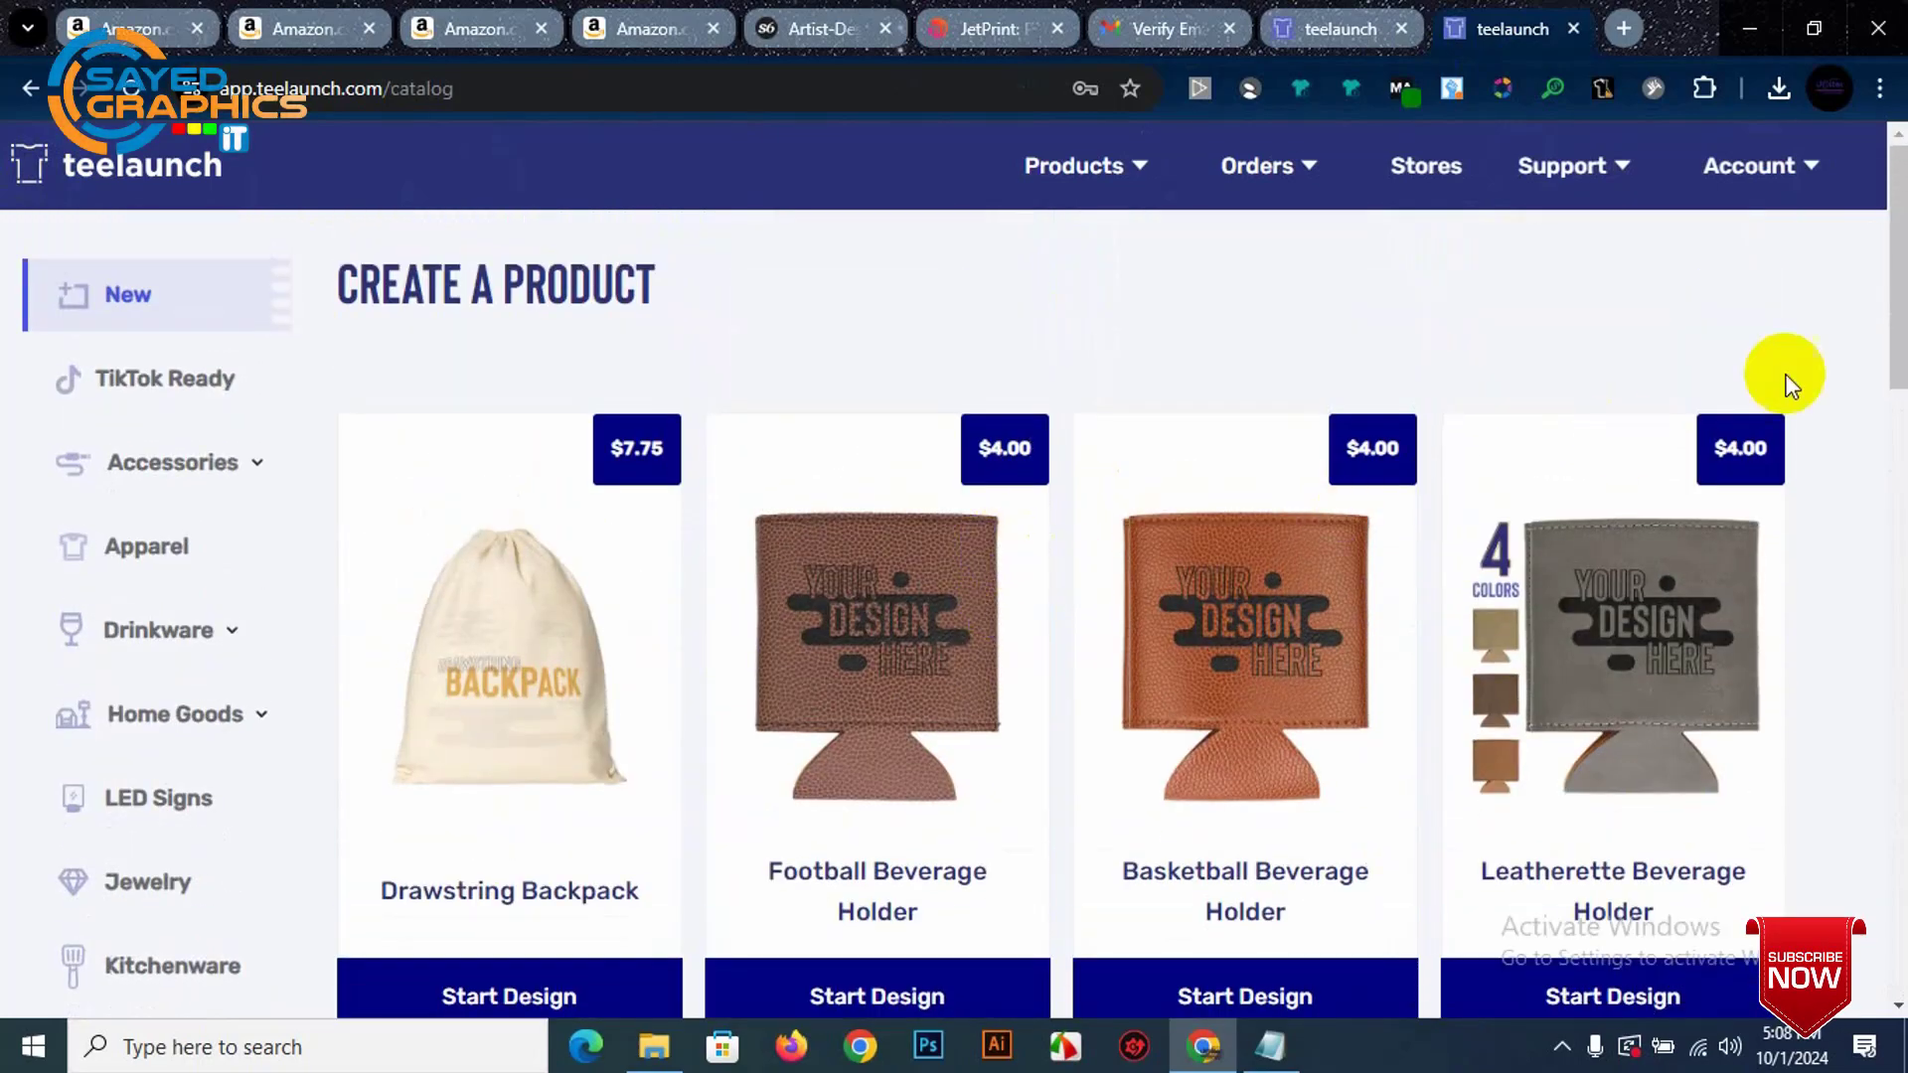
pyautogui.moveTo(1720, 213)
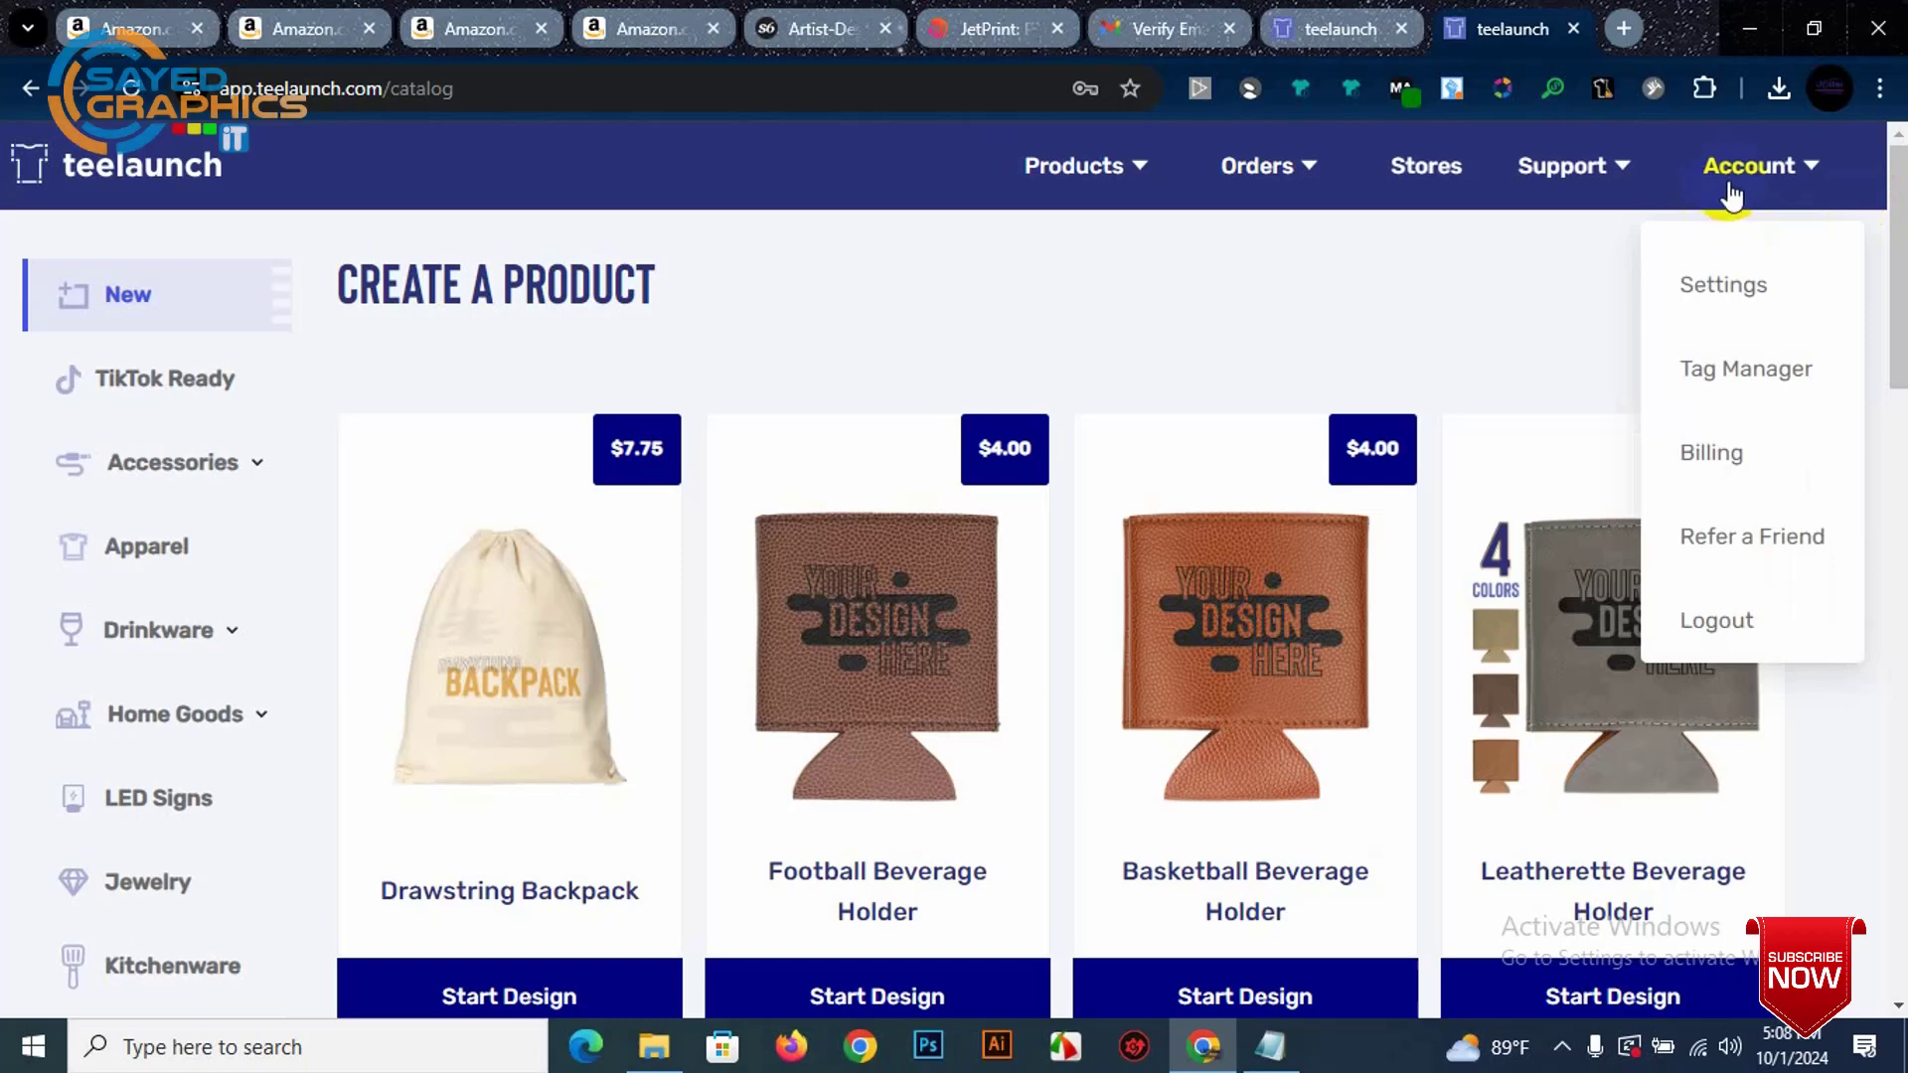
# Step: Open Account > Settings and review the account section starting at Company Name
pyautogui.click(1729, 274)
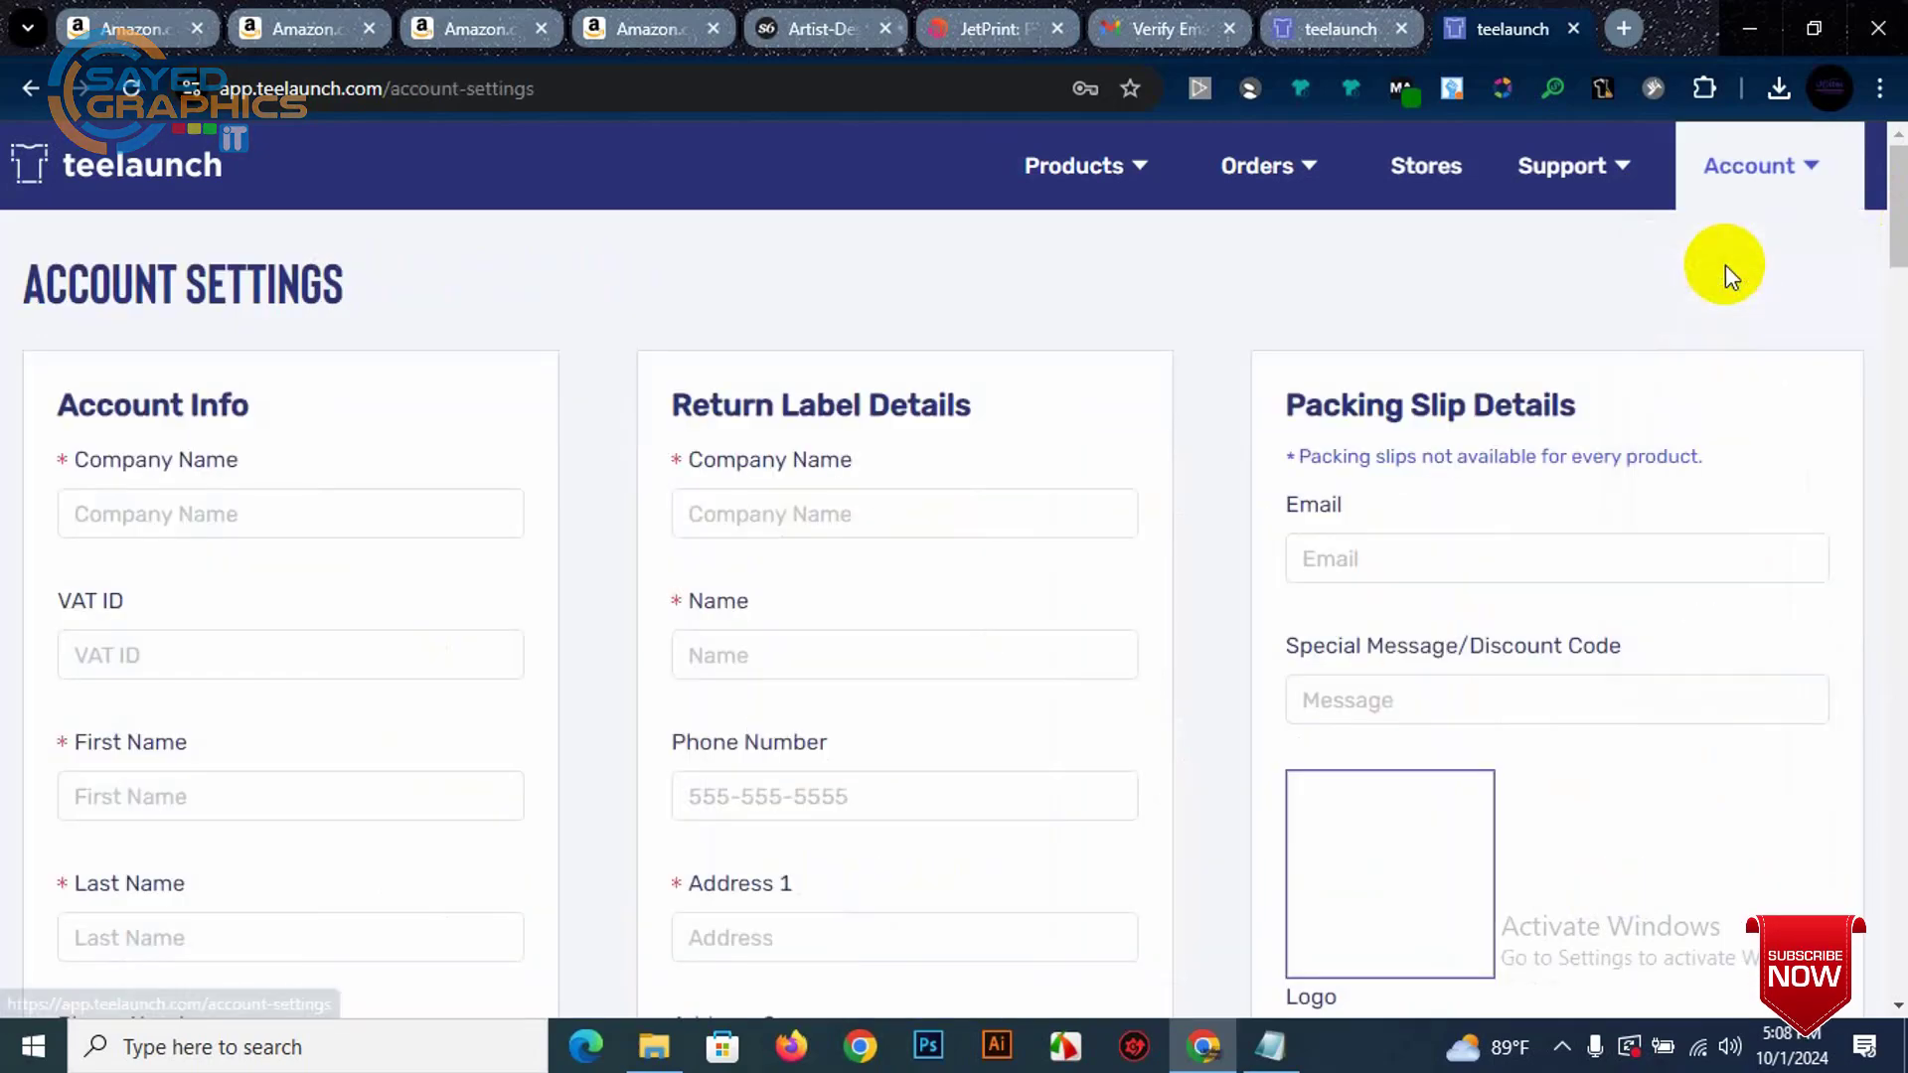
pyautogui.click(331, 504)
pyautogui.scroll(-1, 318, 487)
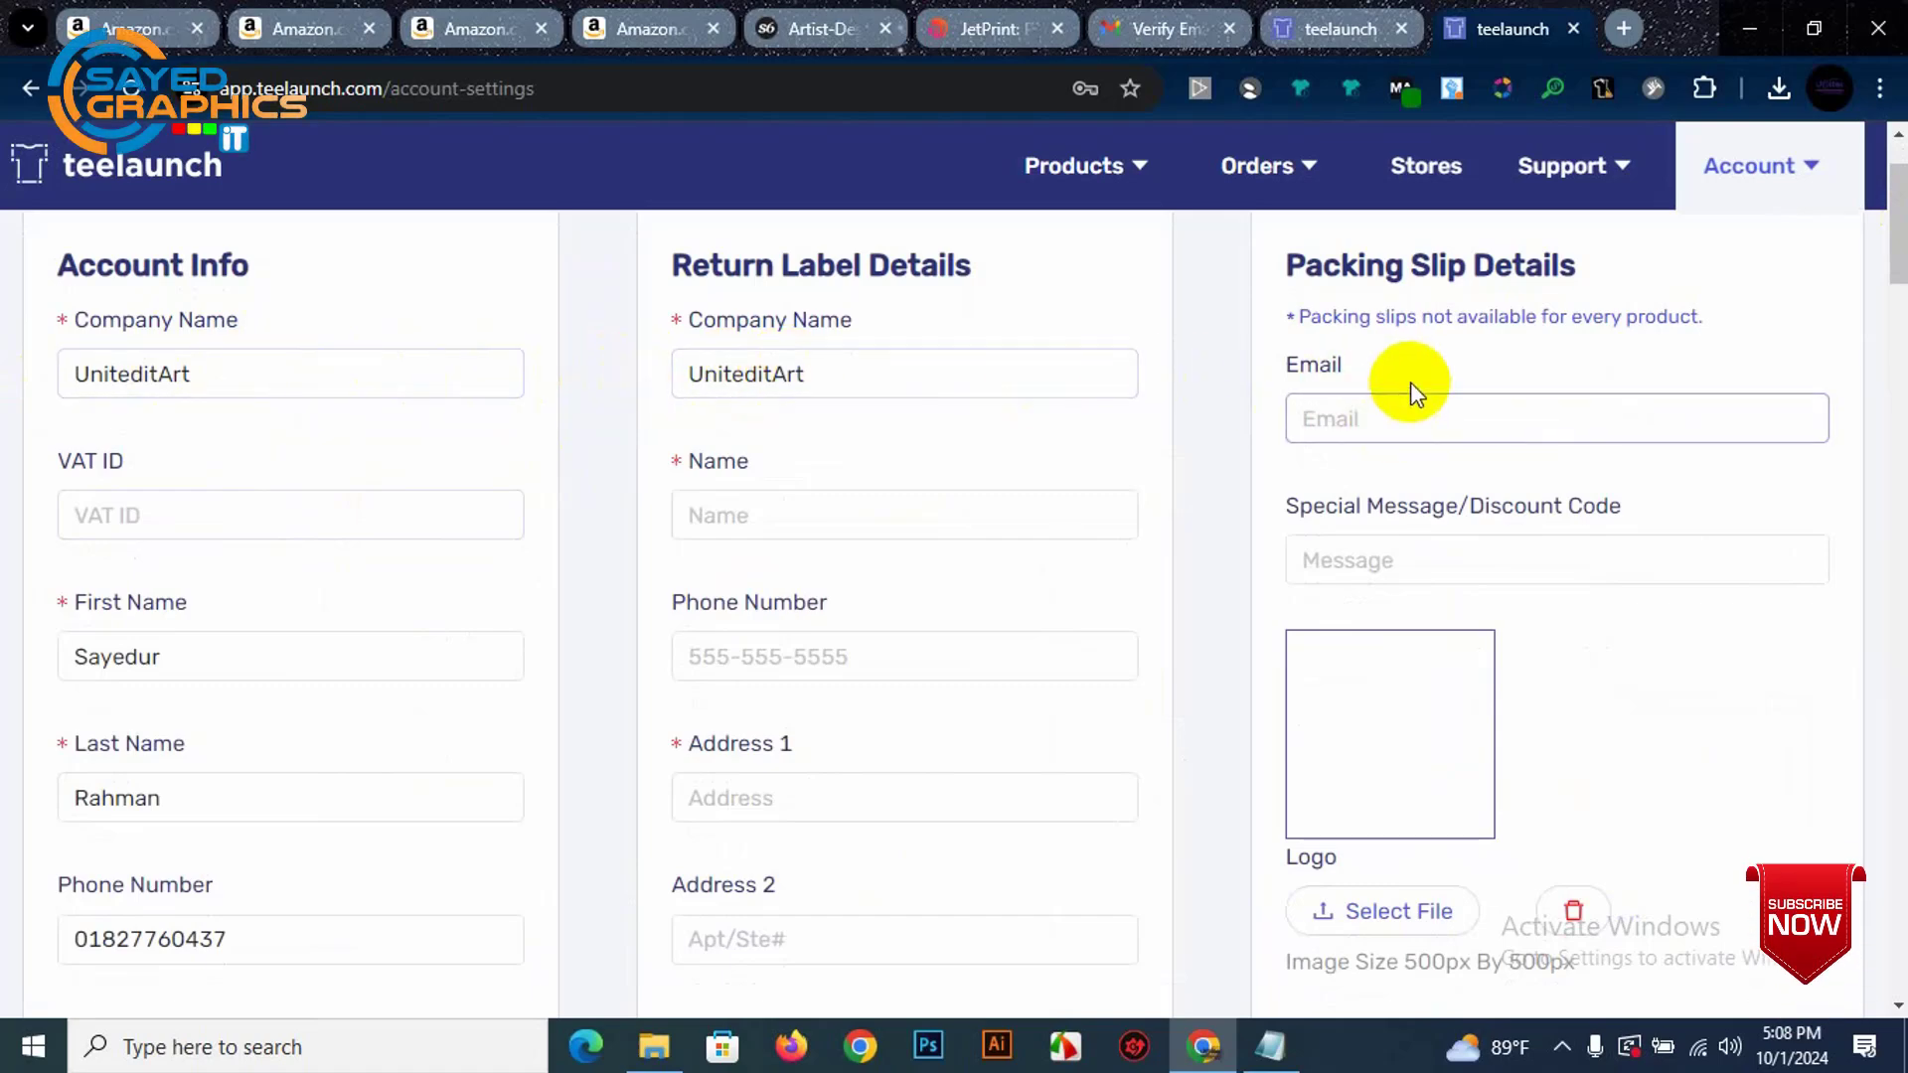
pyautogui.scroll(-2, 298, 487)
pyautogui.scroll(-2, 253, 537)
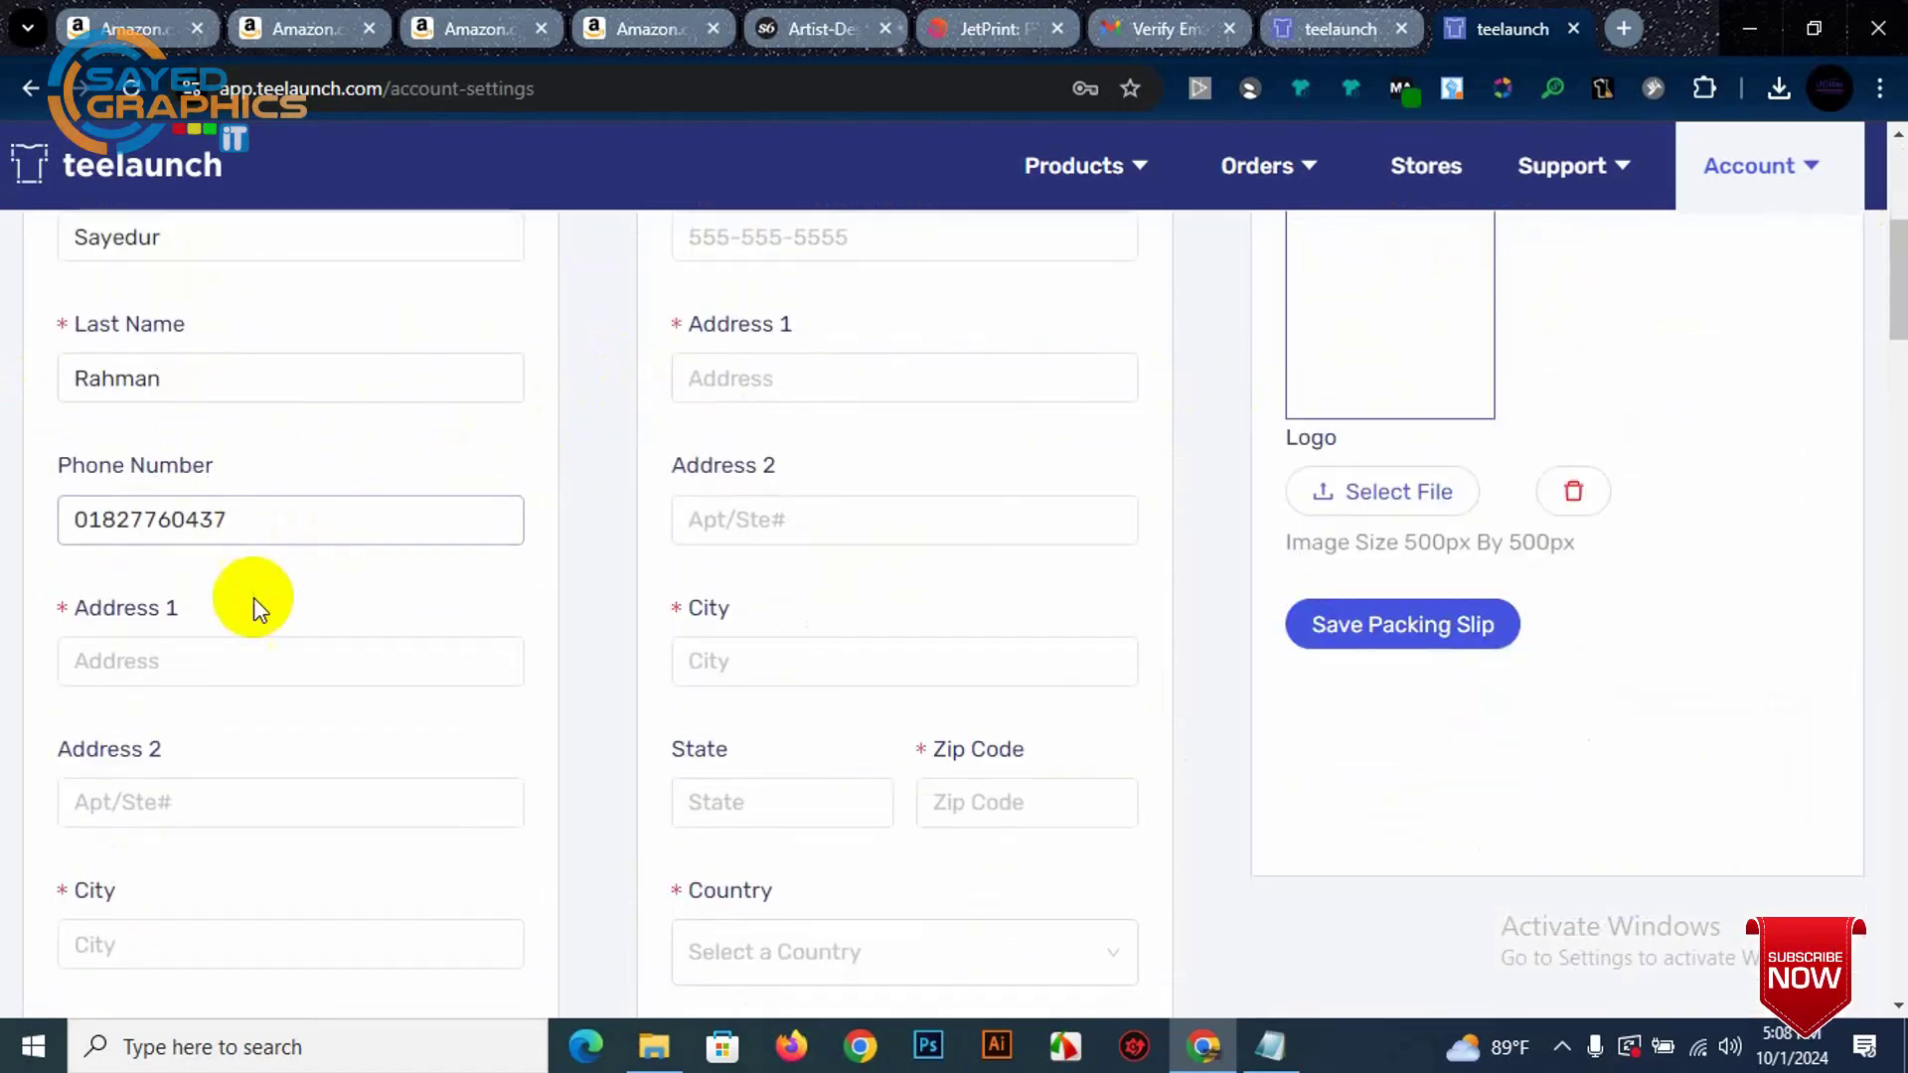
pyautogui.scroll(-3, 225, 695)
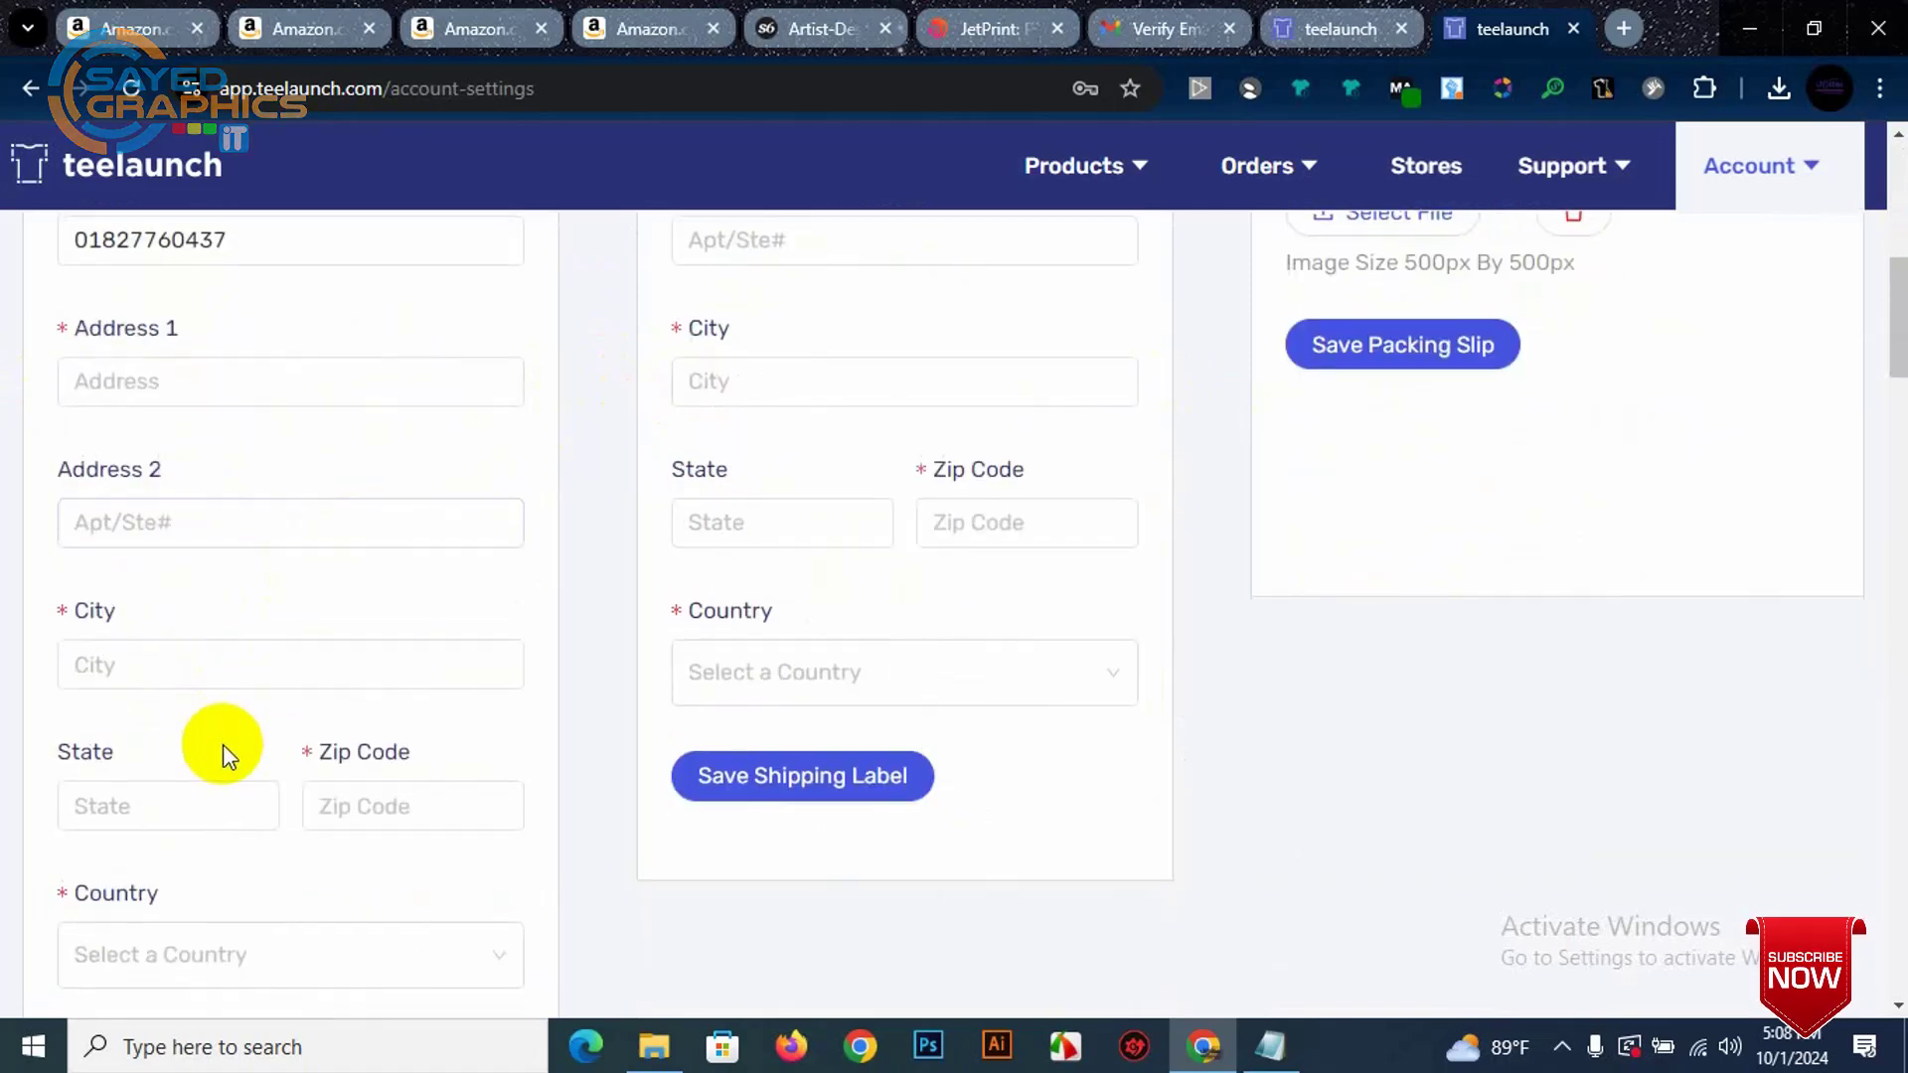
pyautogui.scroll(-3, 225, 765)
pyautogui.scroll(10, 767, 660)
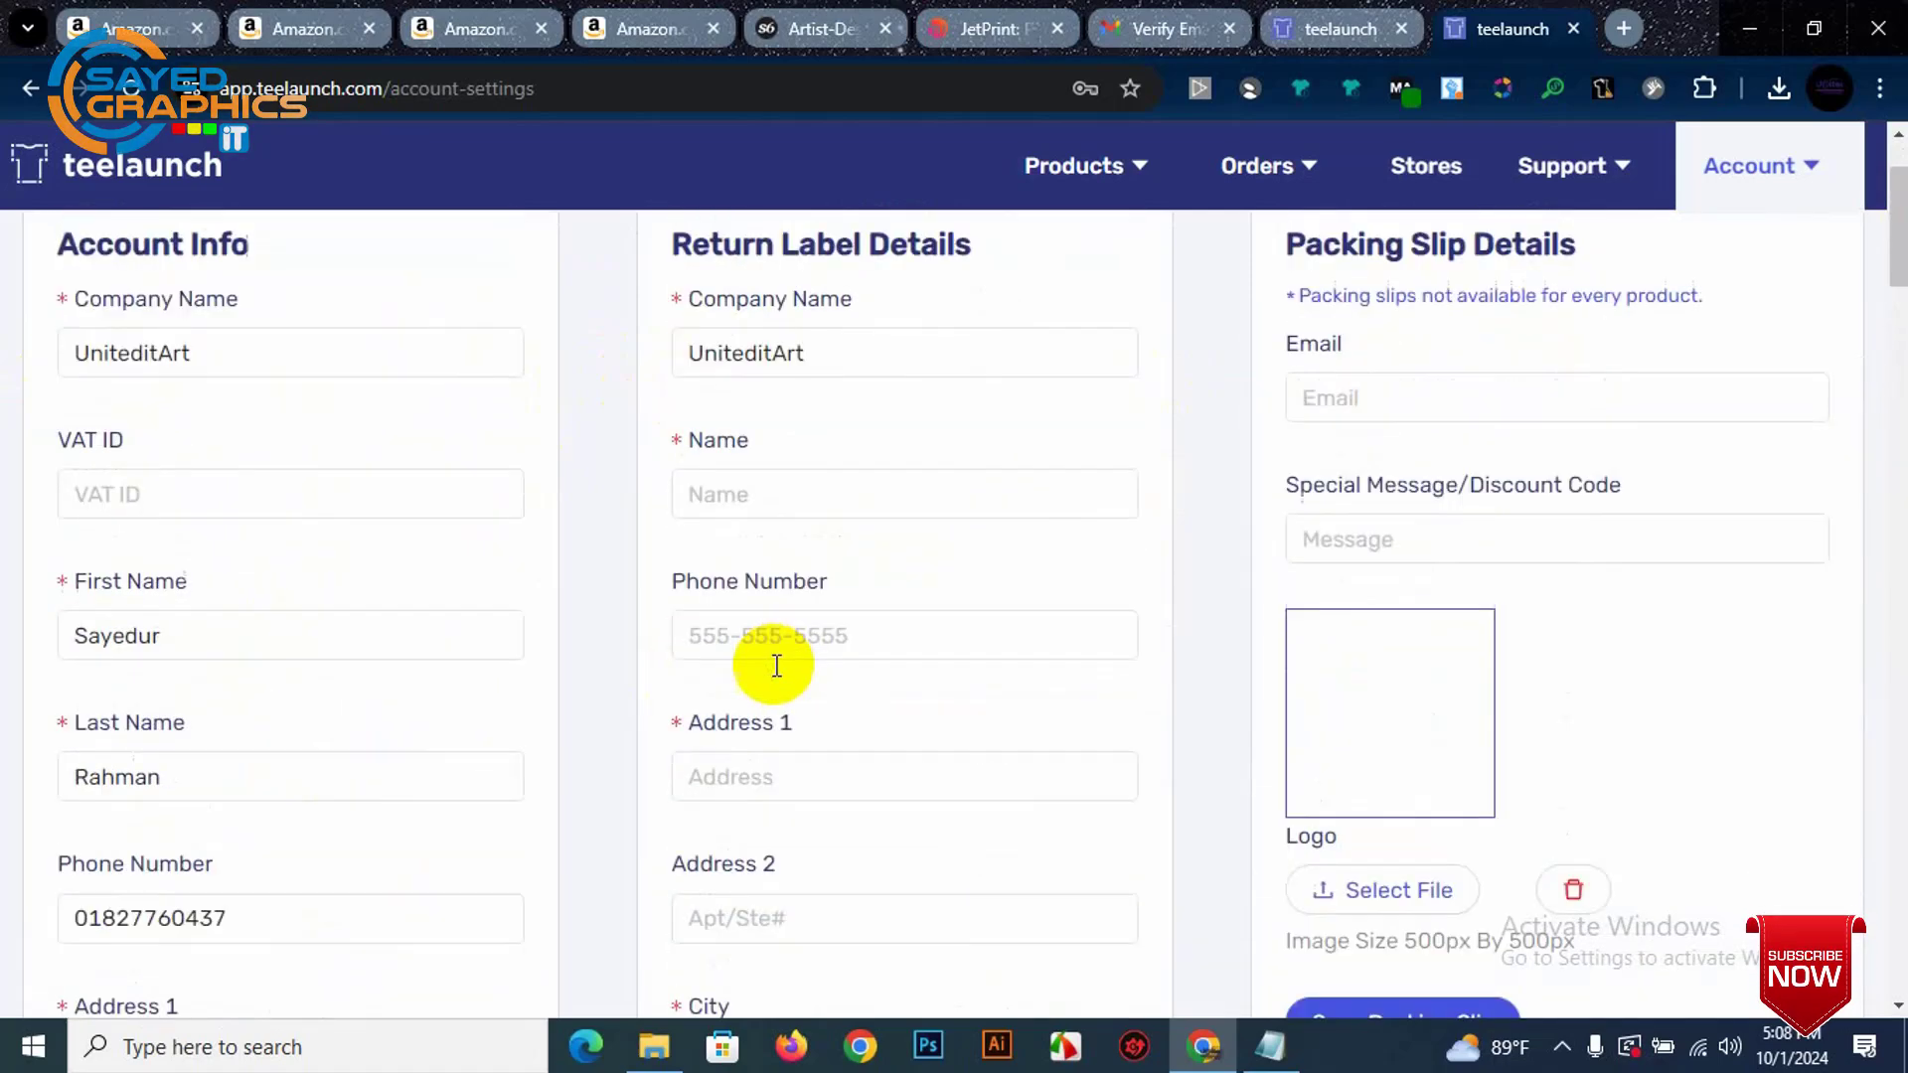
# Step: Look over the return label section, focusing its Name field
pyautogui.click(878, 503)
pyautogui.scroll(2, 884, 527)
pyautogui.scroll(-2, 908, 596)
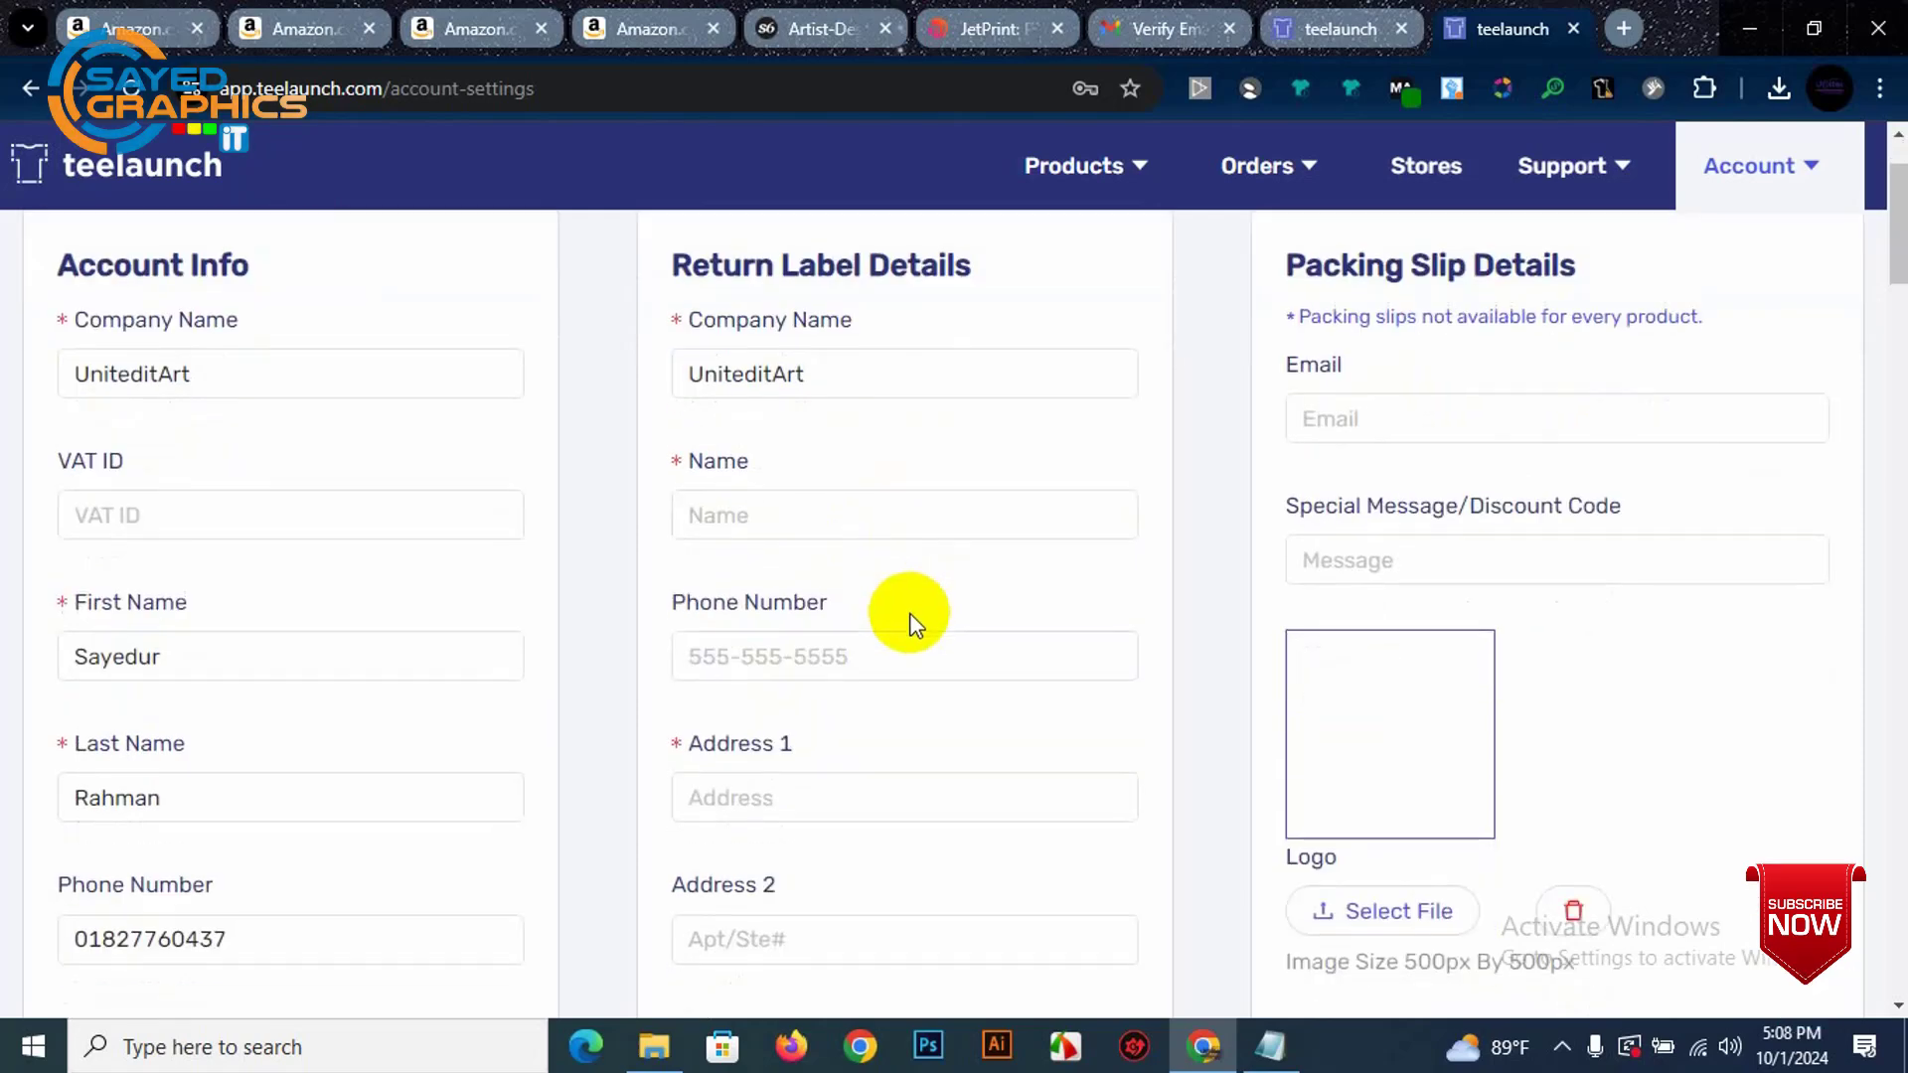
pyautogui.scroll(2, 994, 571)
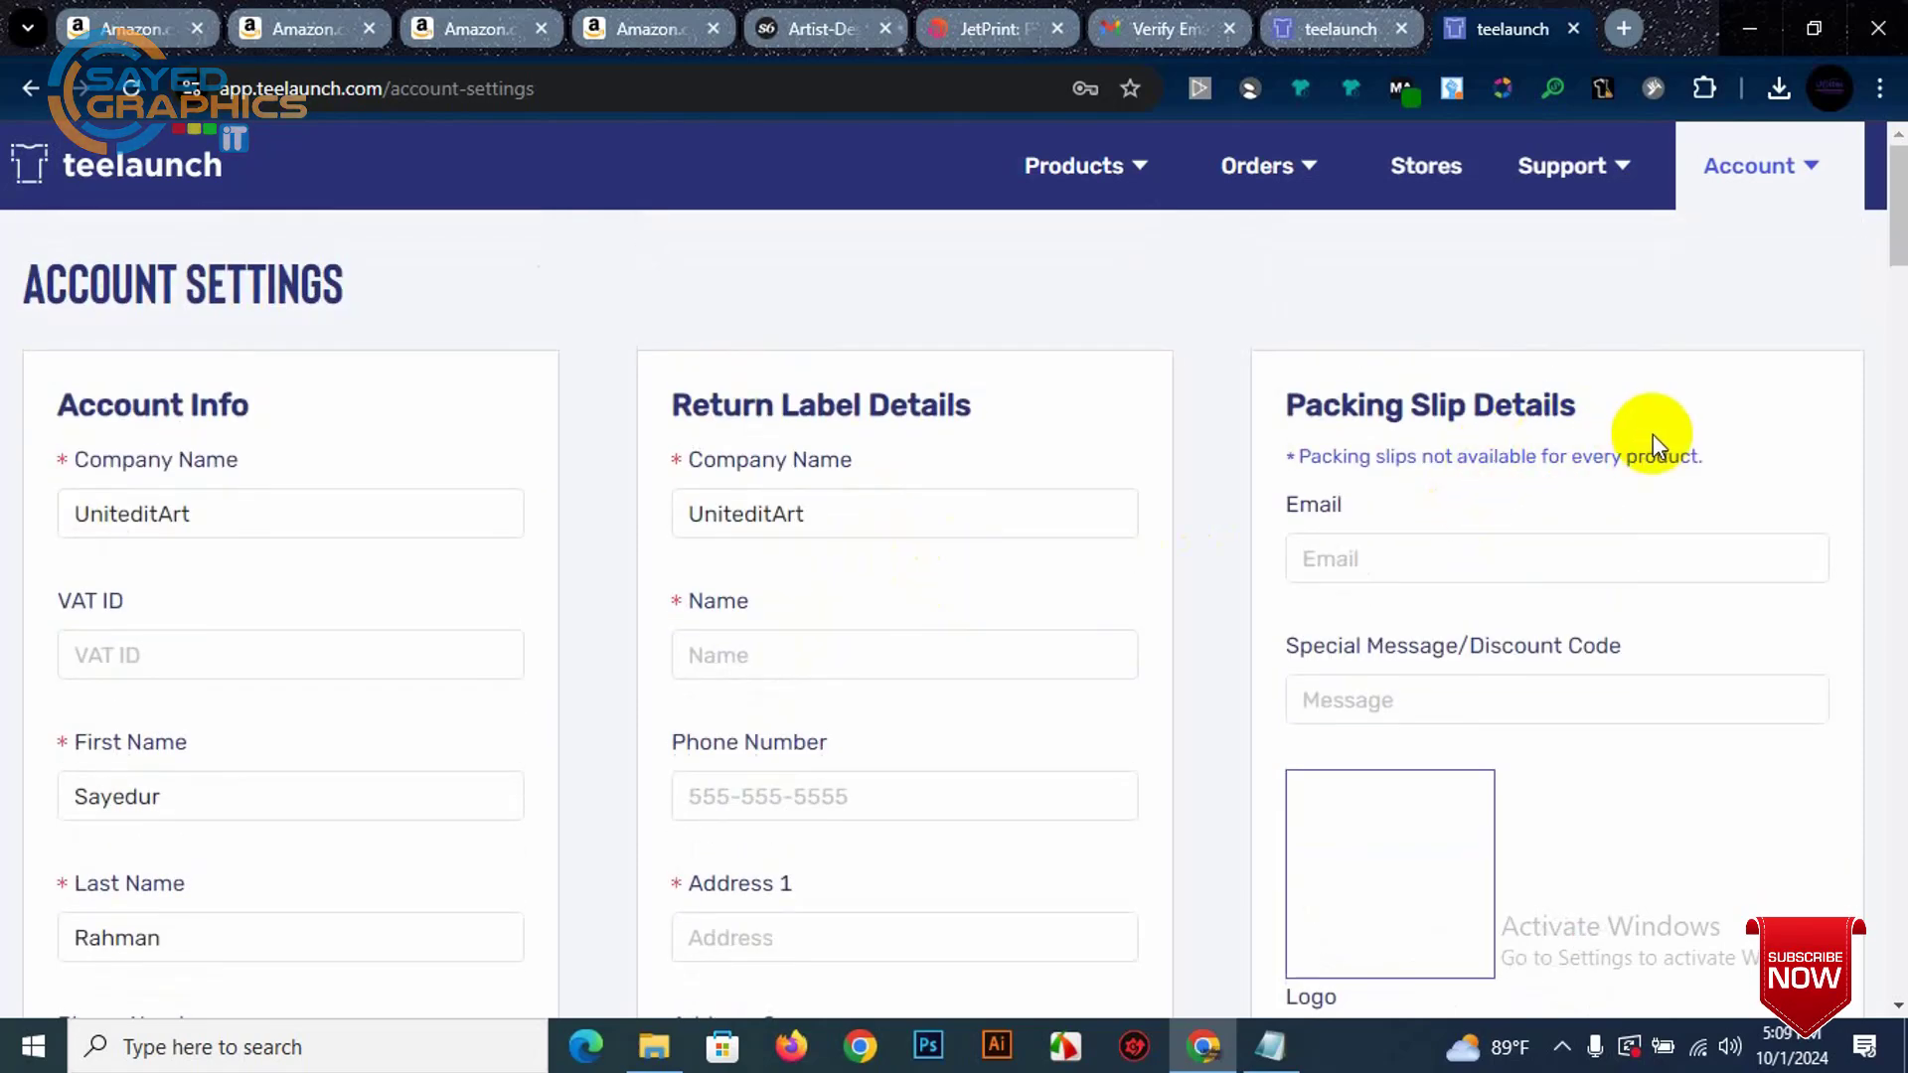
pyautogui.scroll(-7, 1654, 497)
pyautogui.scroll(1, 1495, 553)
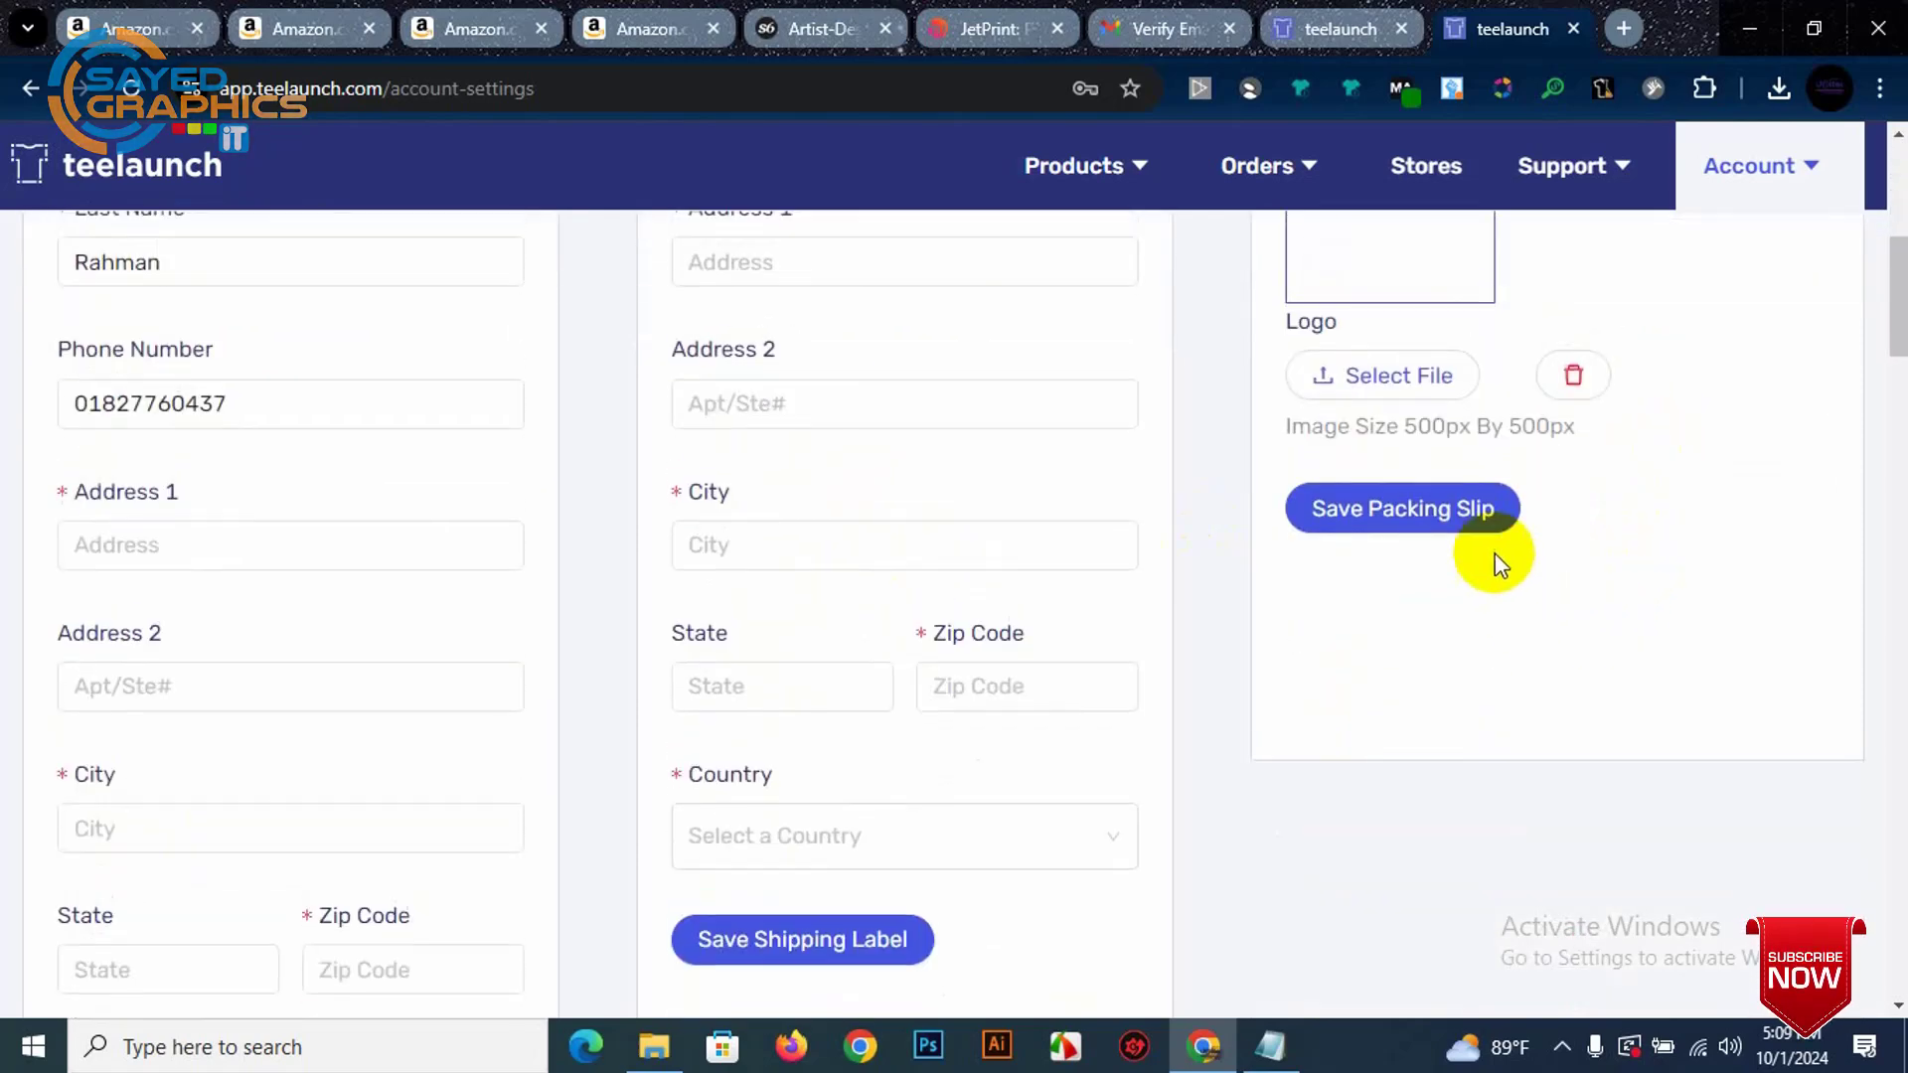
pyautogui.scroll(5, 1494, 553)
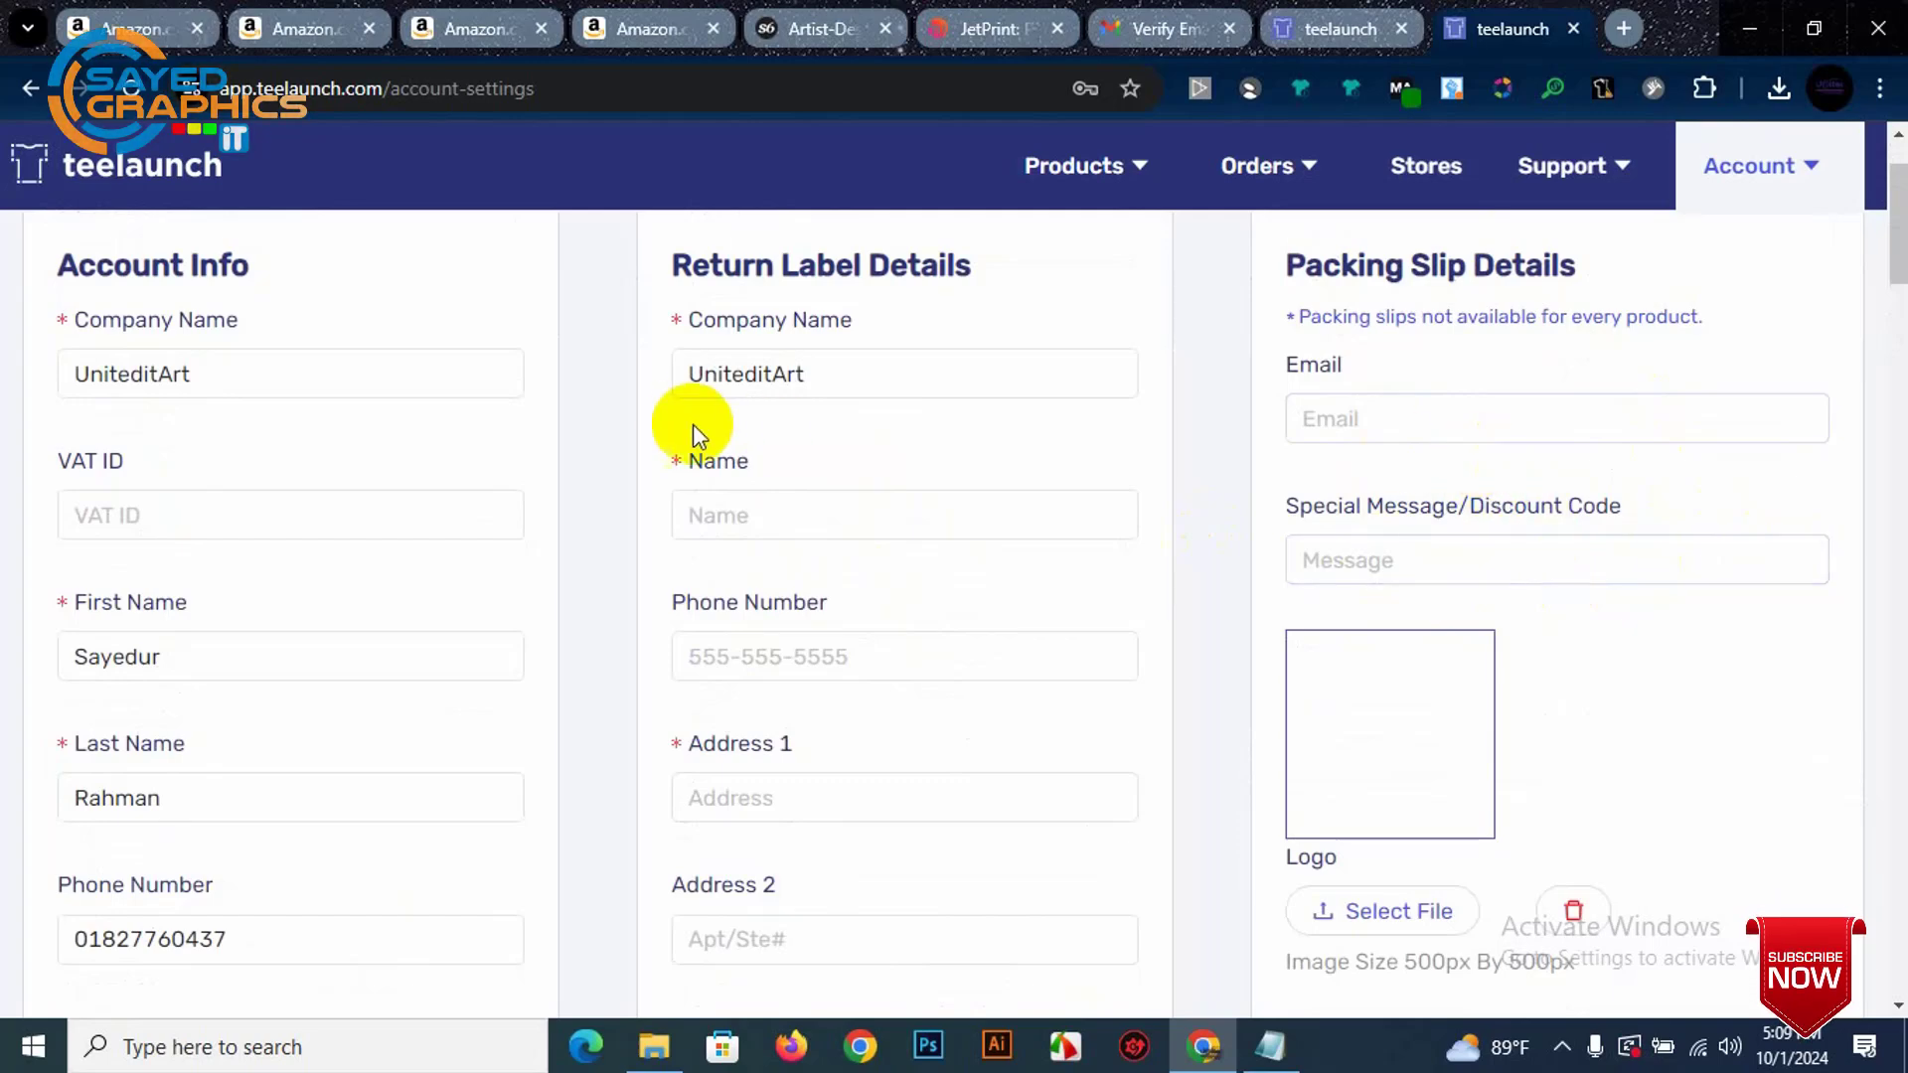
# Step: Check the packing slip Email field and scroll through the billing and developer sections
pyautogui.click(1457, 425)
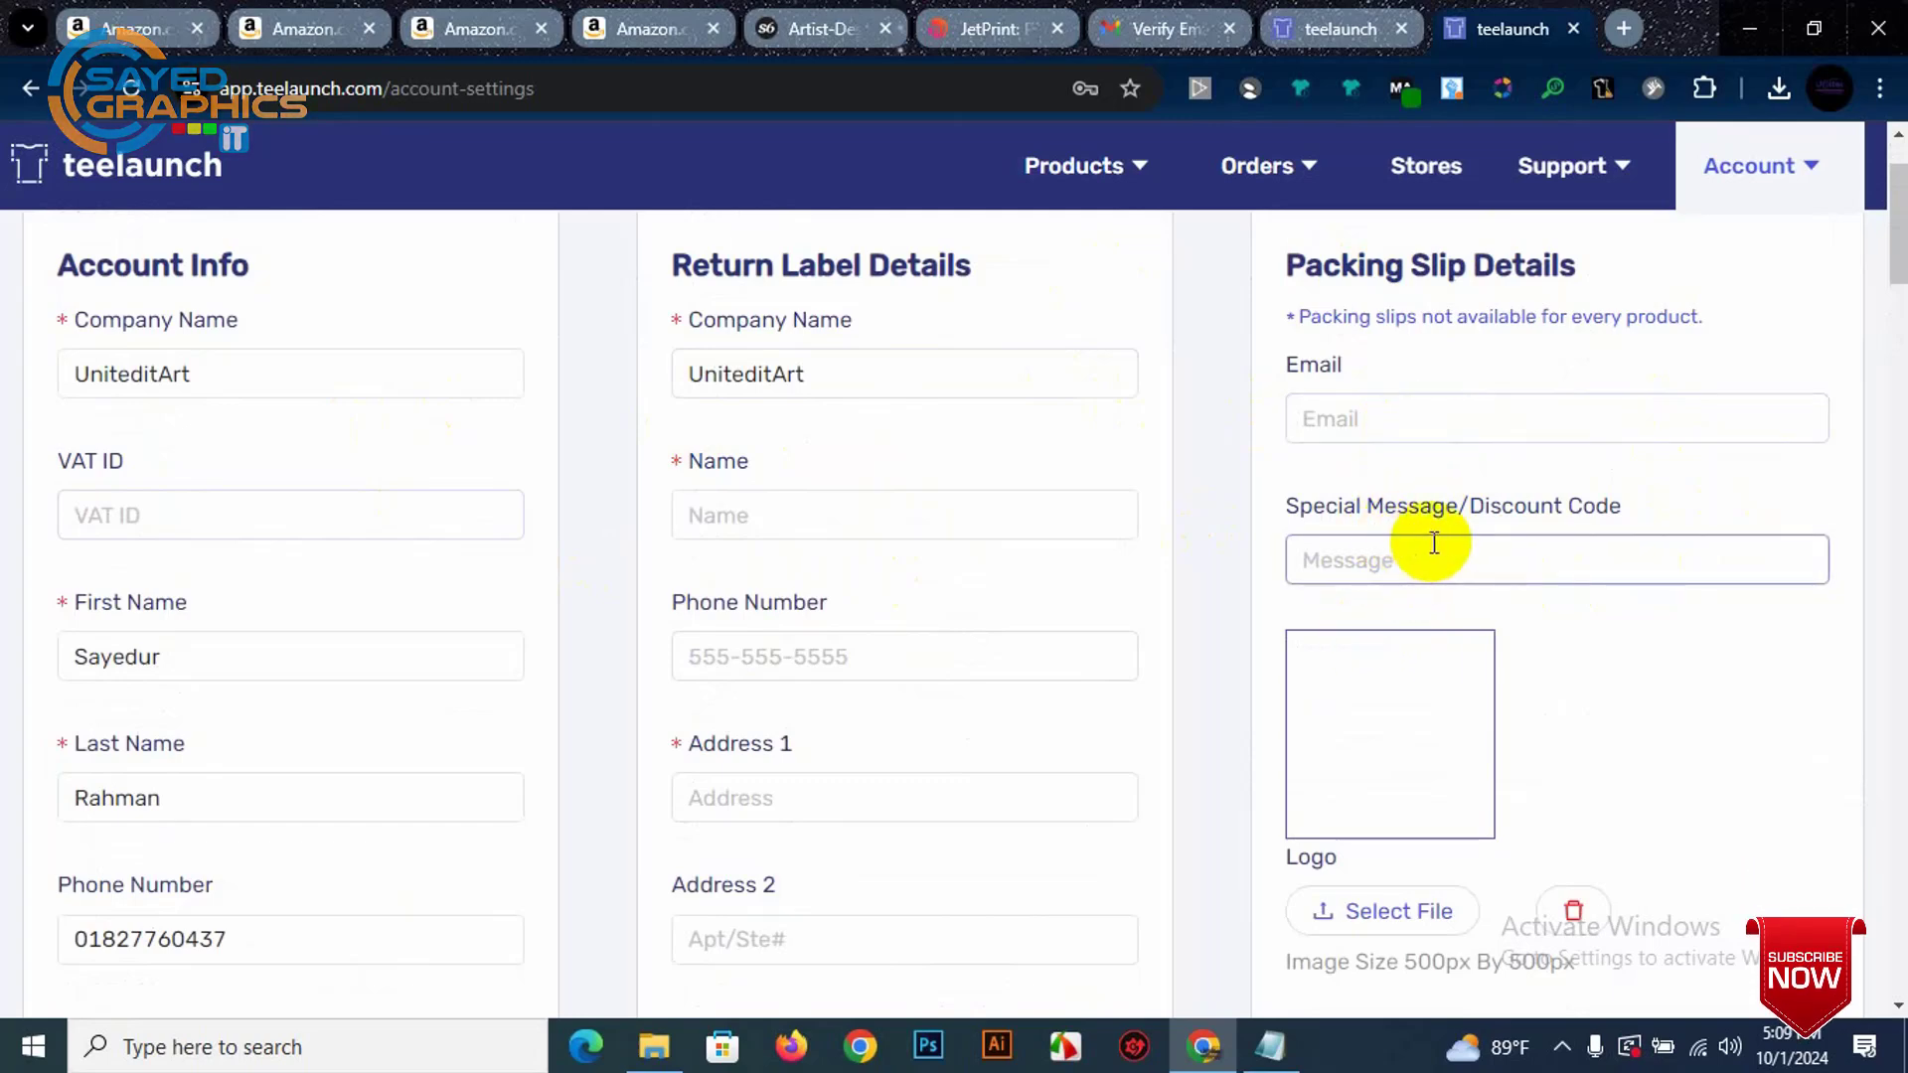
pyautogui.scroll(-3, 1440, 608)
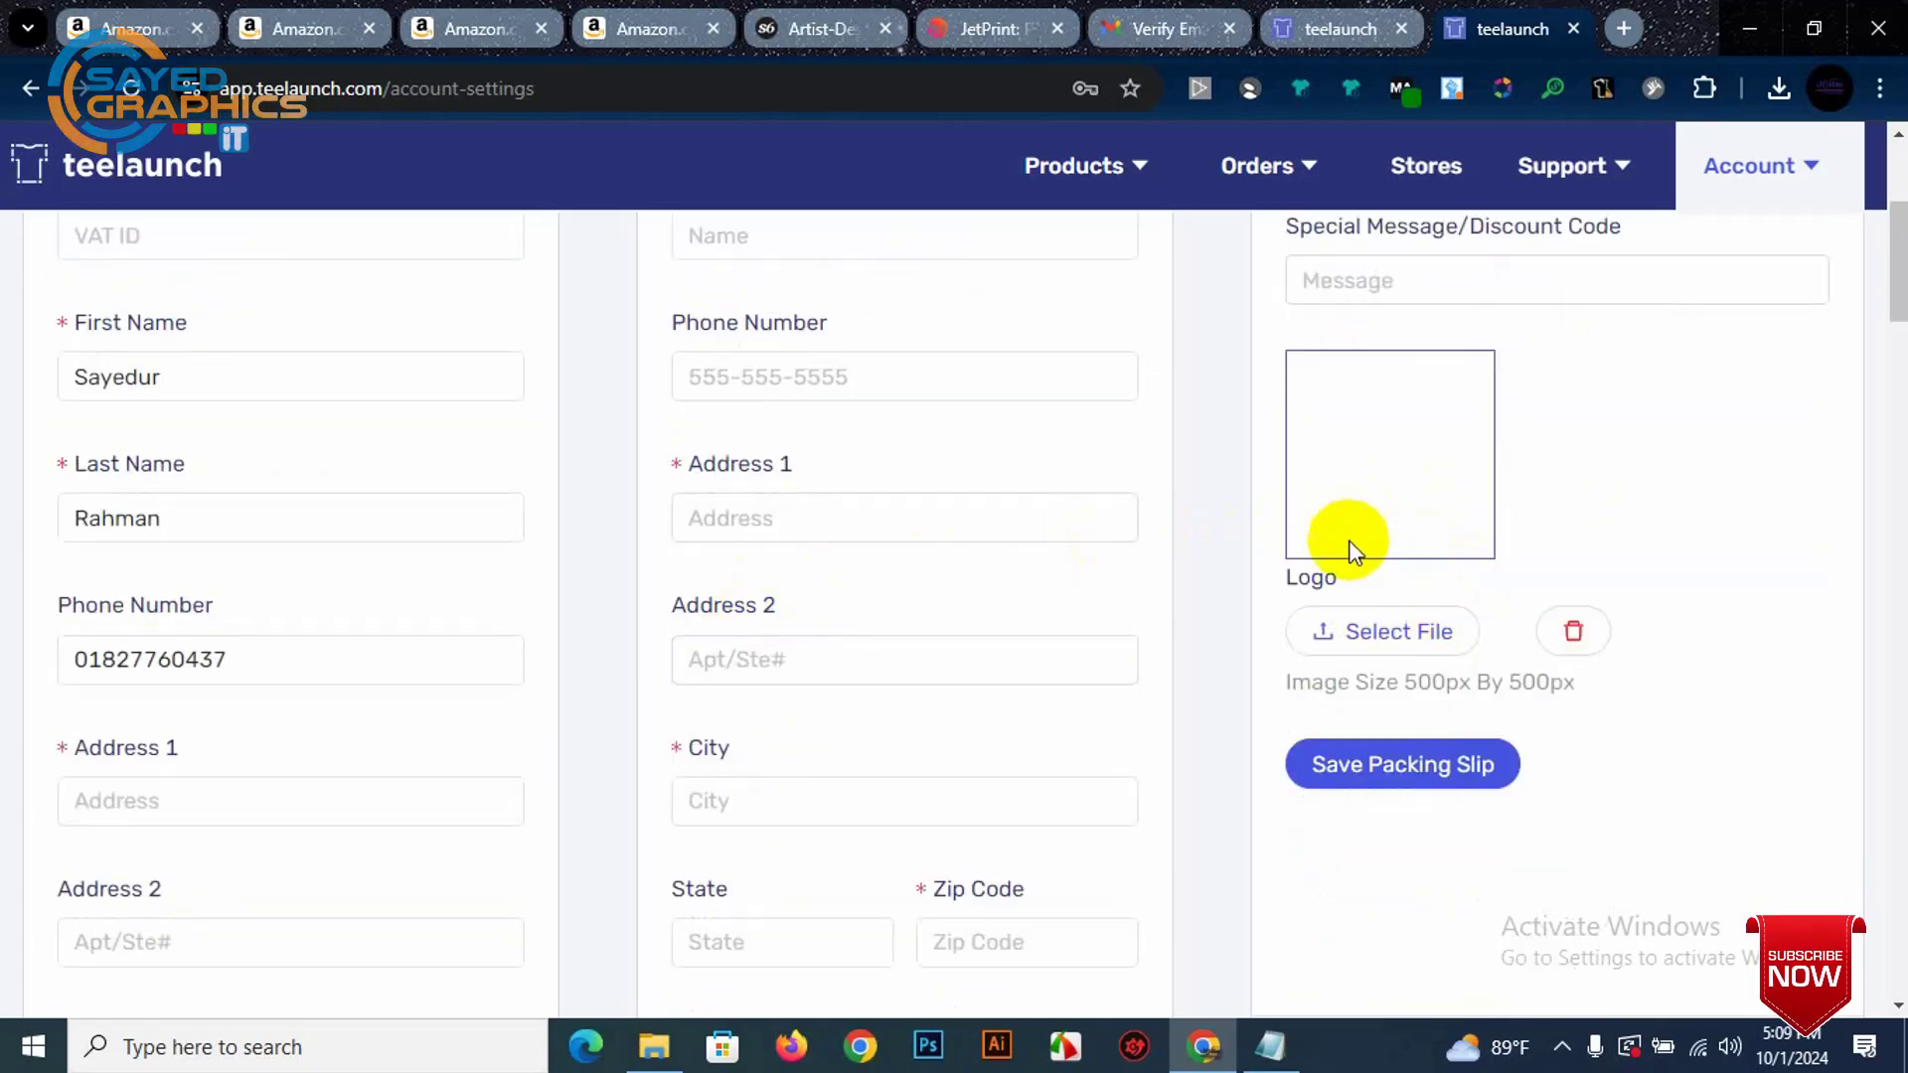
pyautogui.scroll(2, 1411, 537)
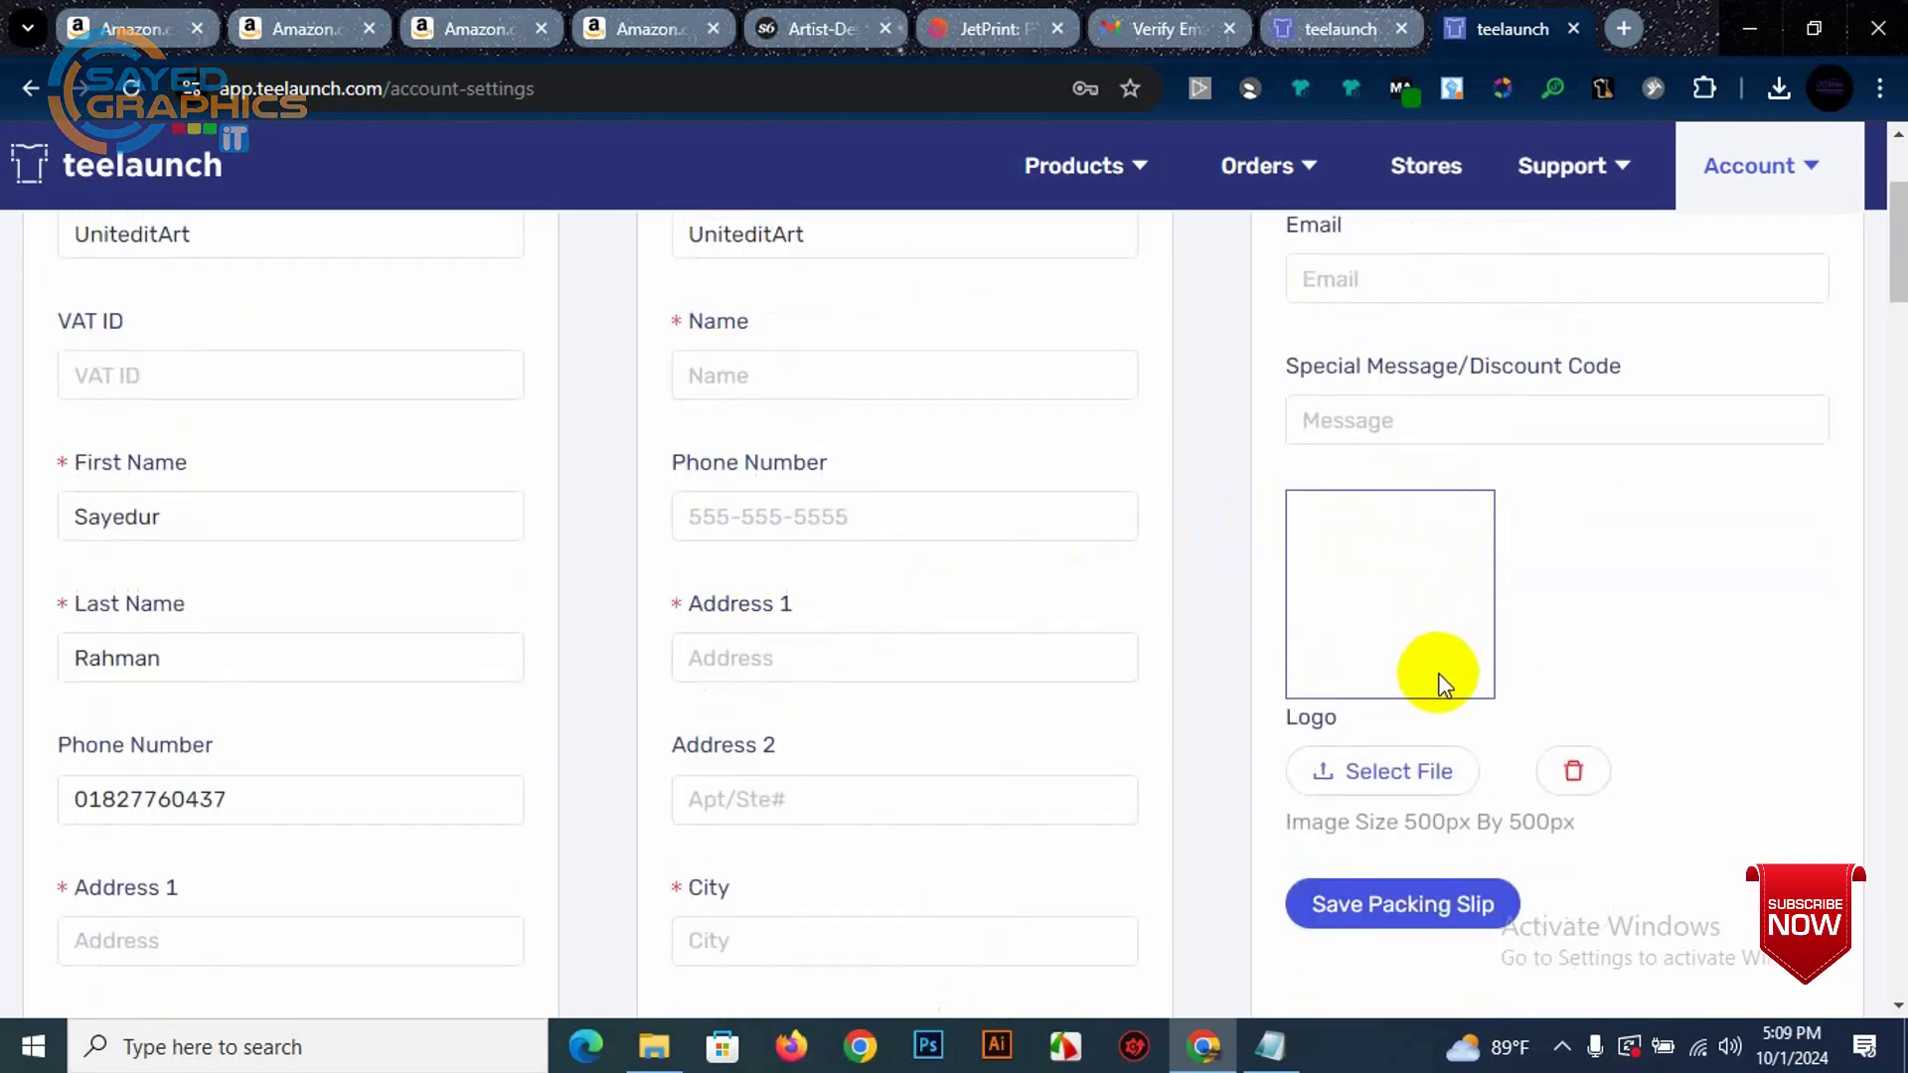
pyautogui.scroll(3, 780, 392)
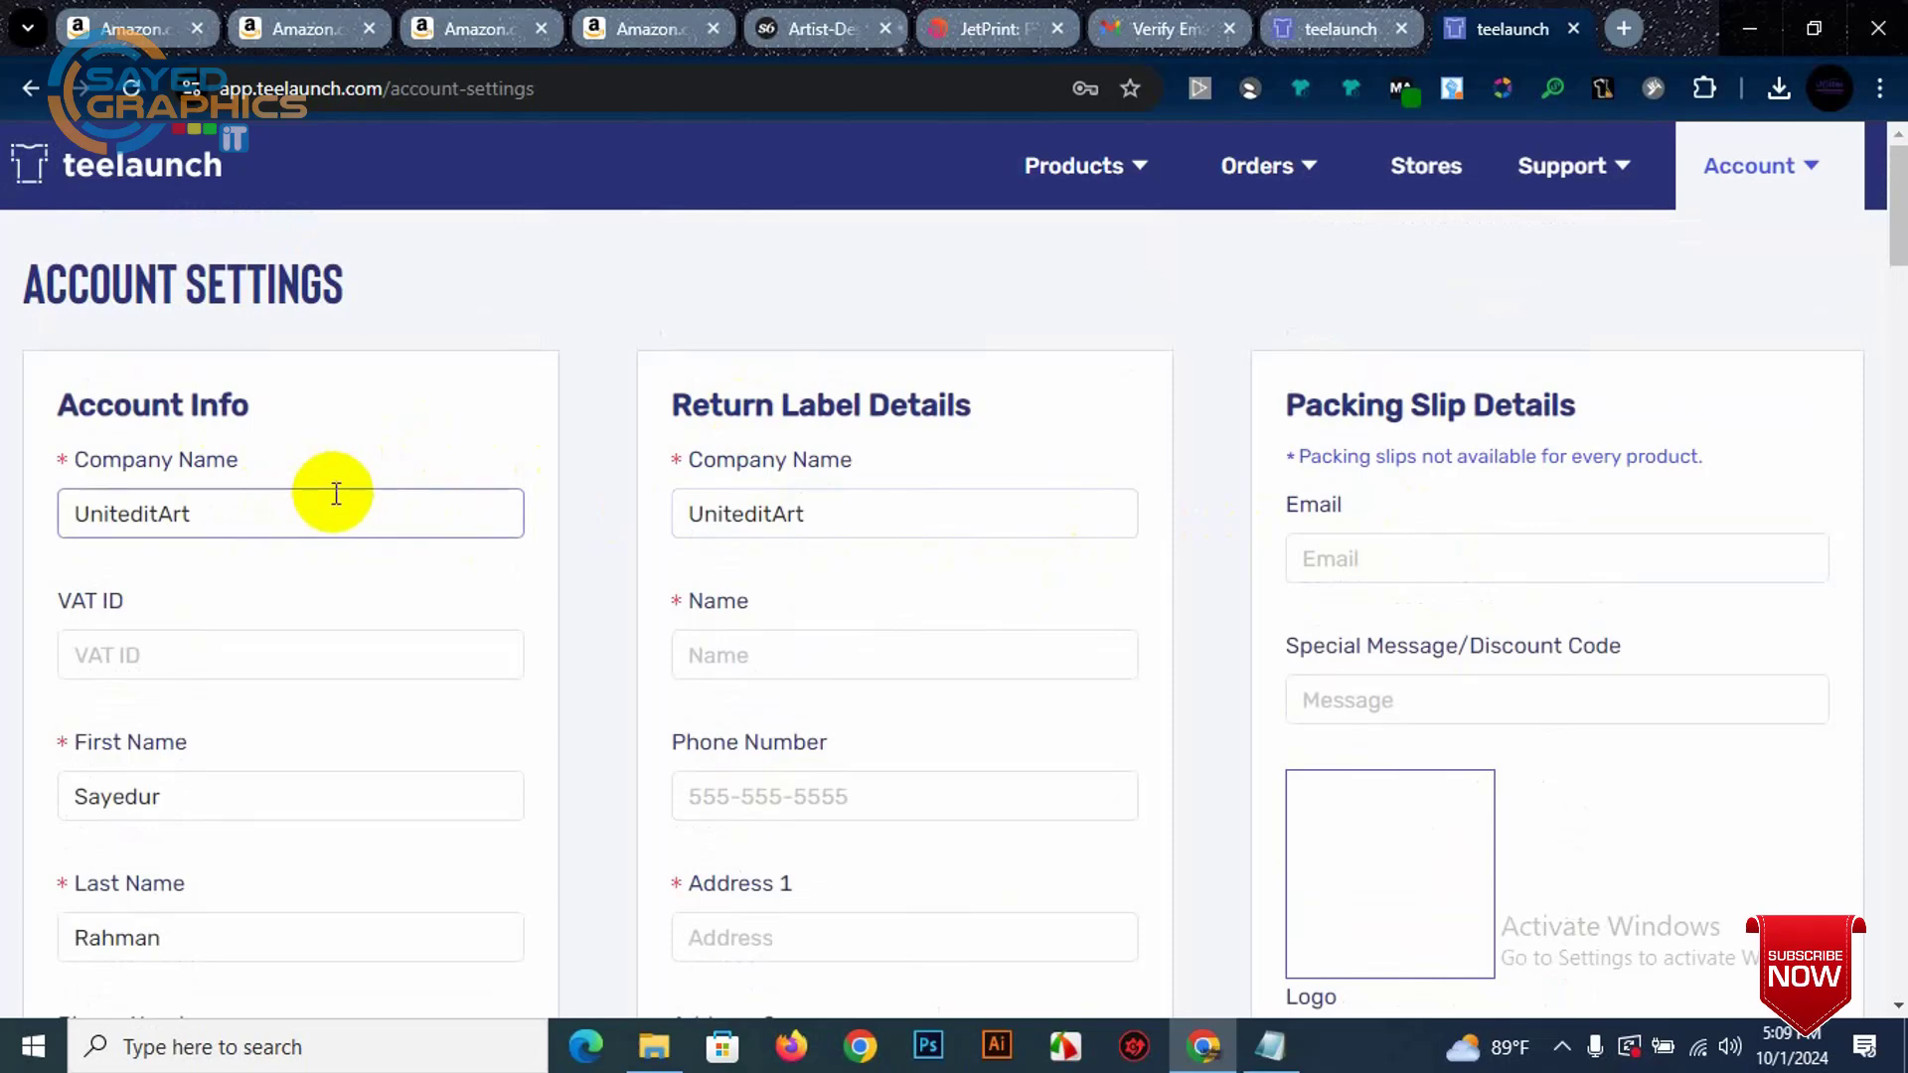
pyautogui.scroll(-15, 337, 507)
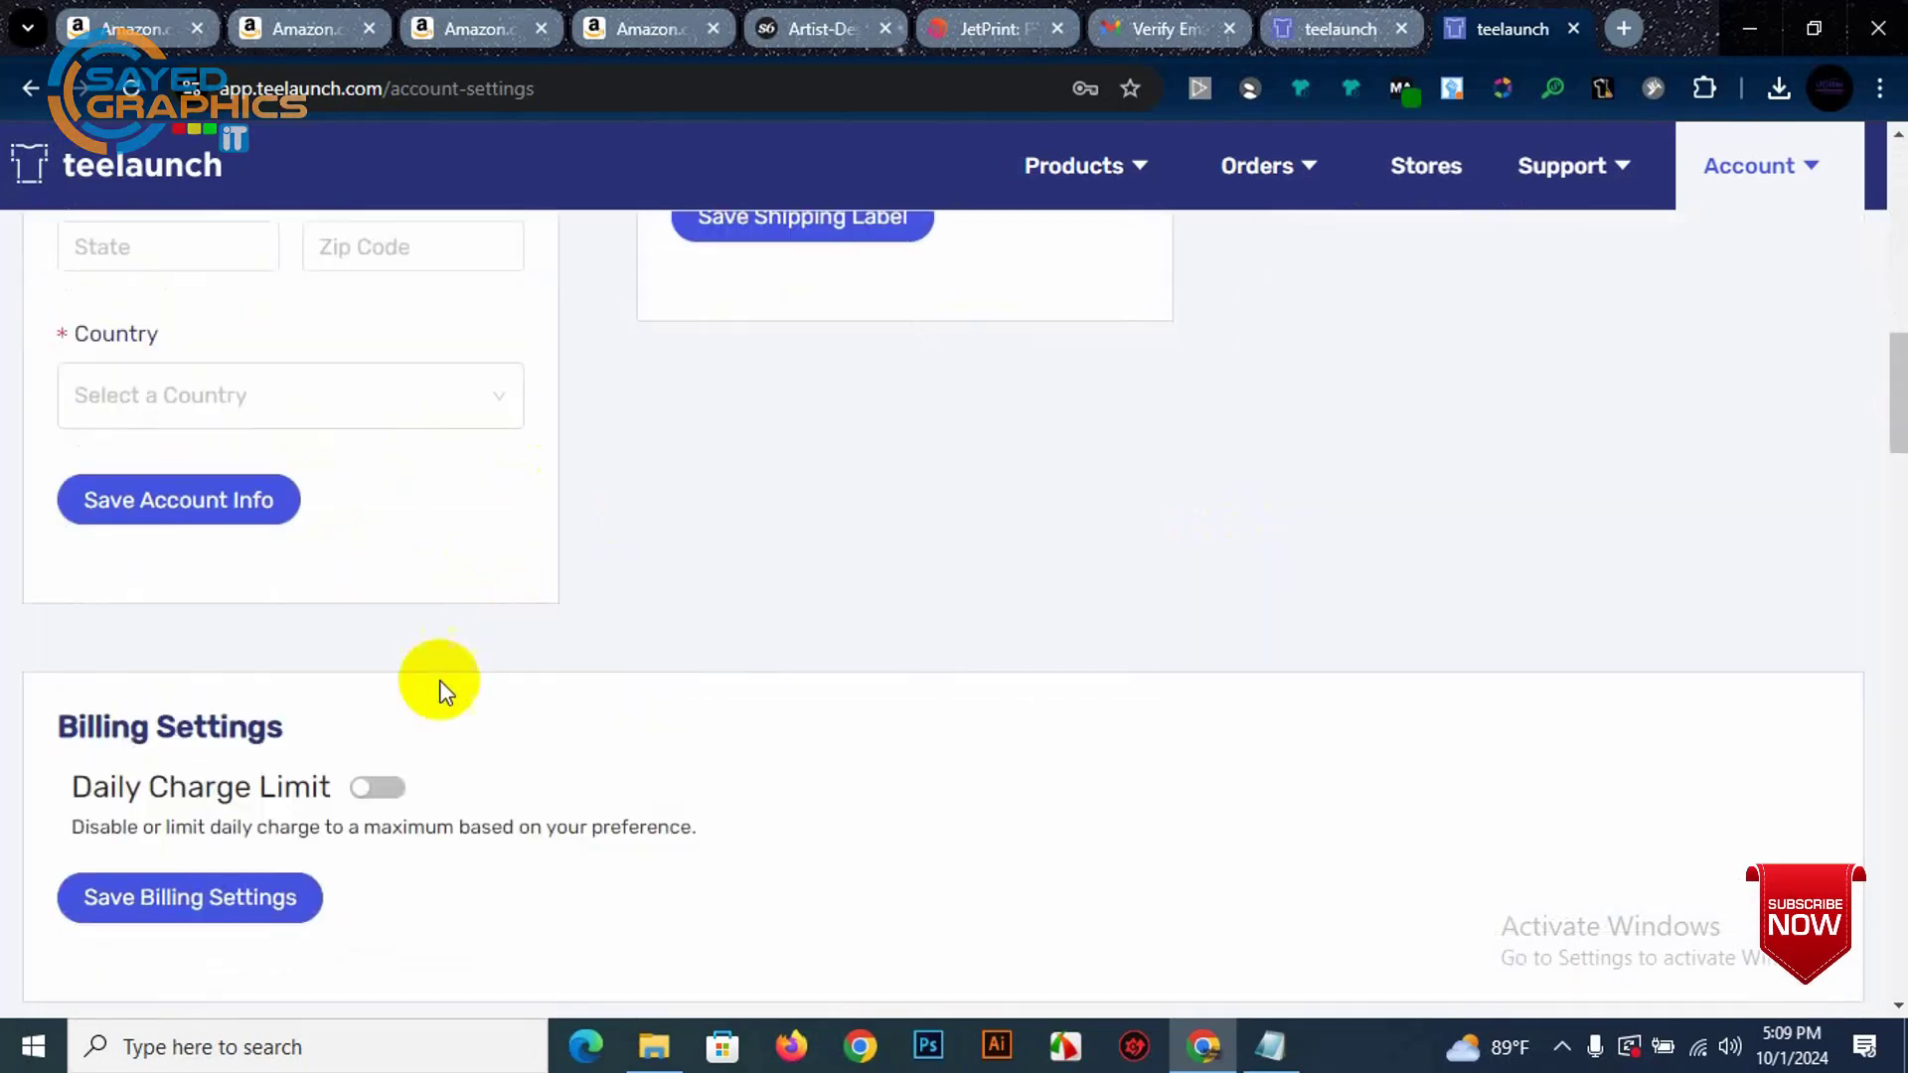
pyautogui.scroll(3, 891, 537)
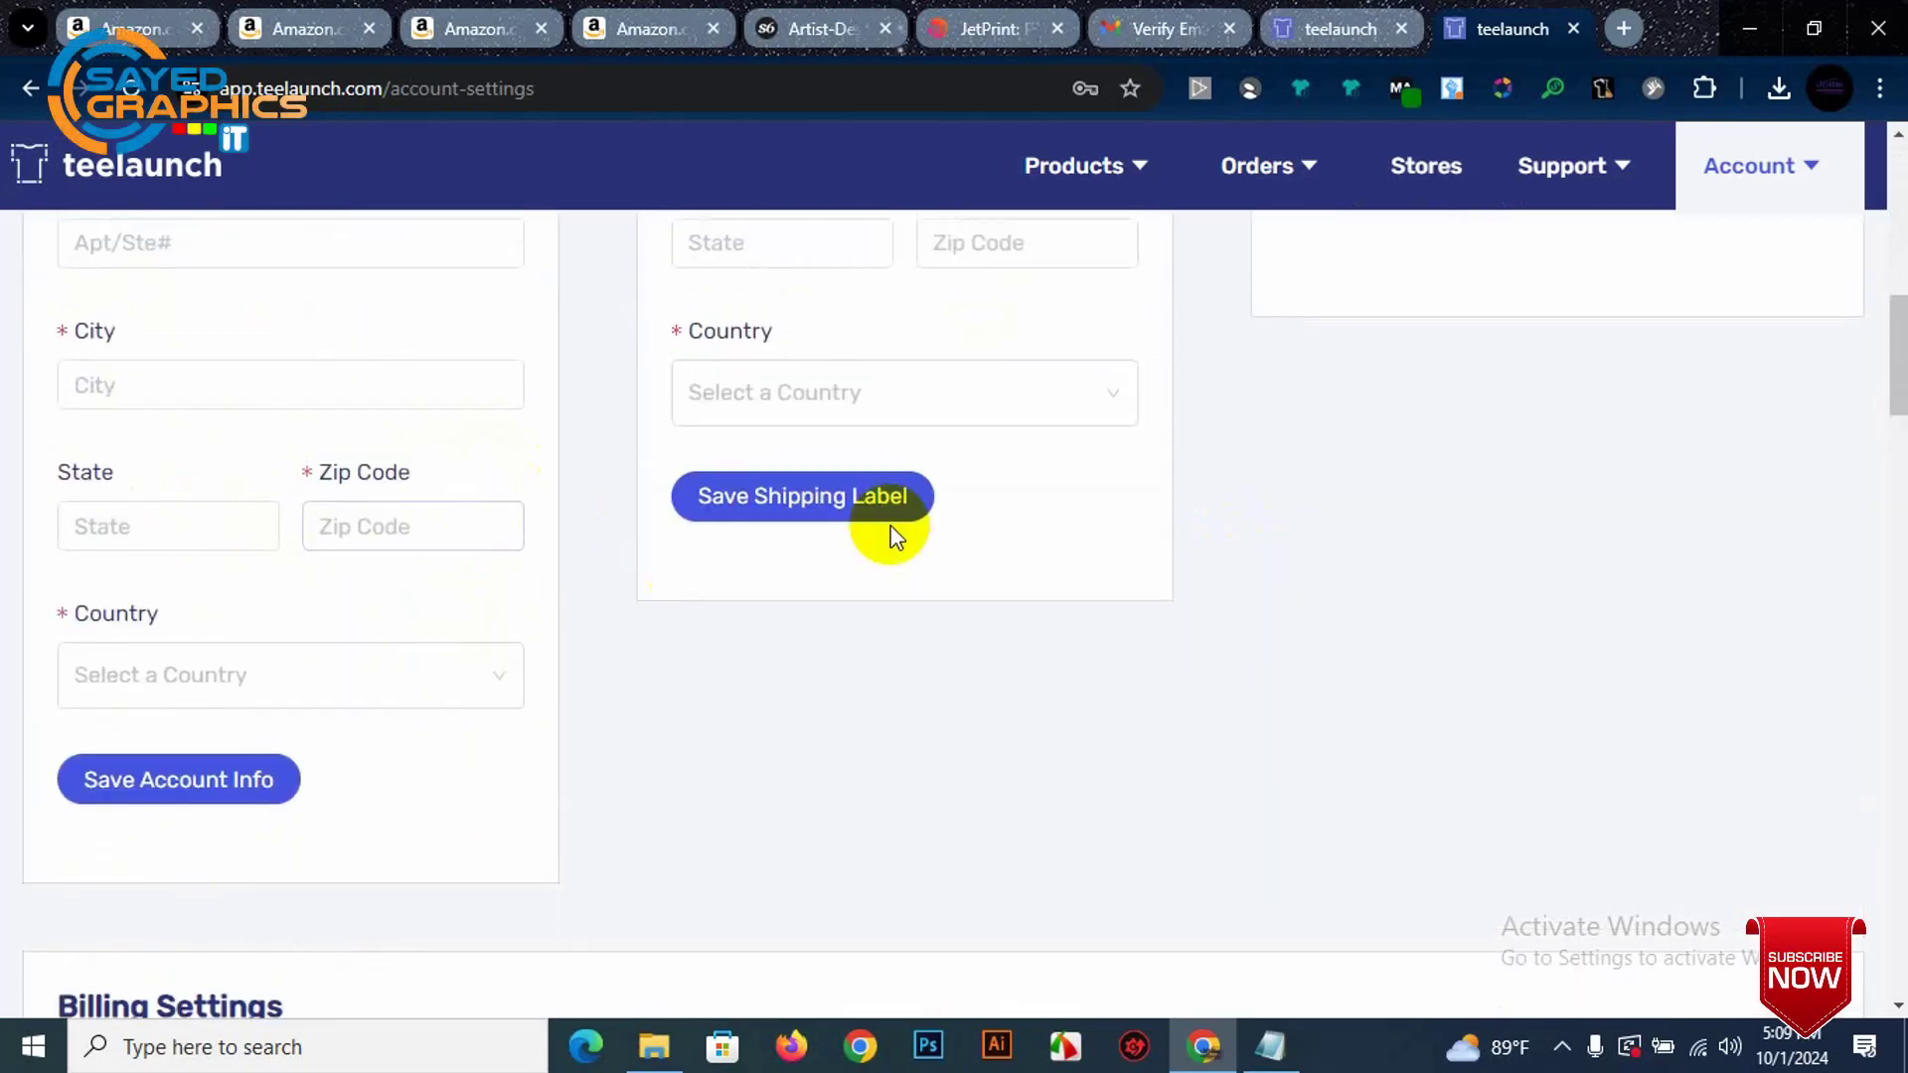
pyautogui.scroll(5, 1345, 604)
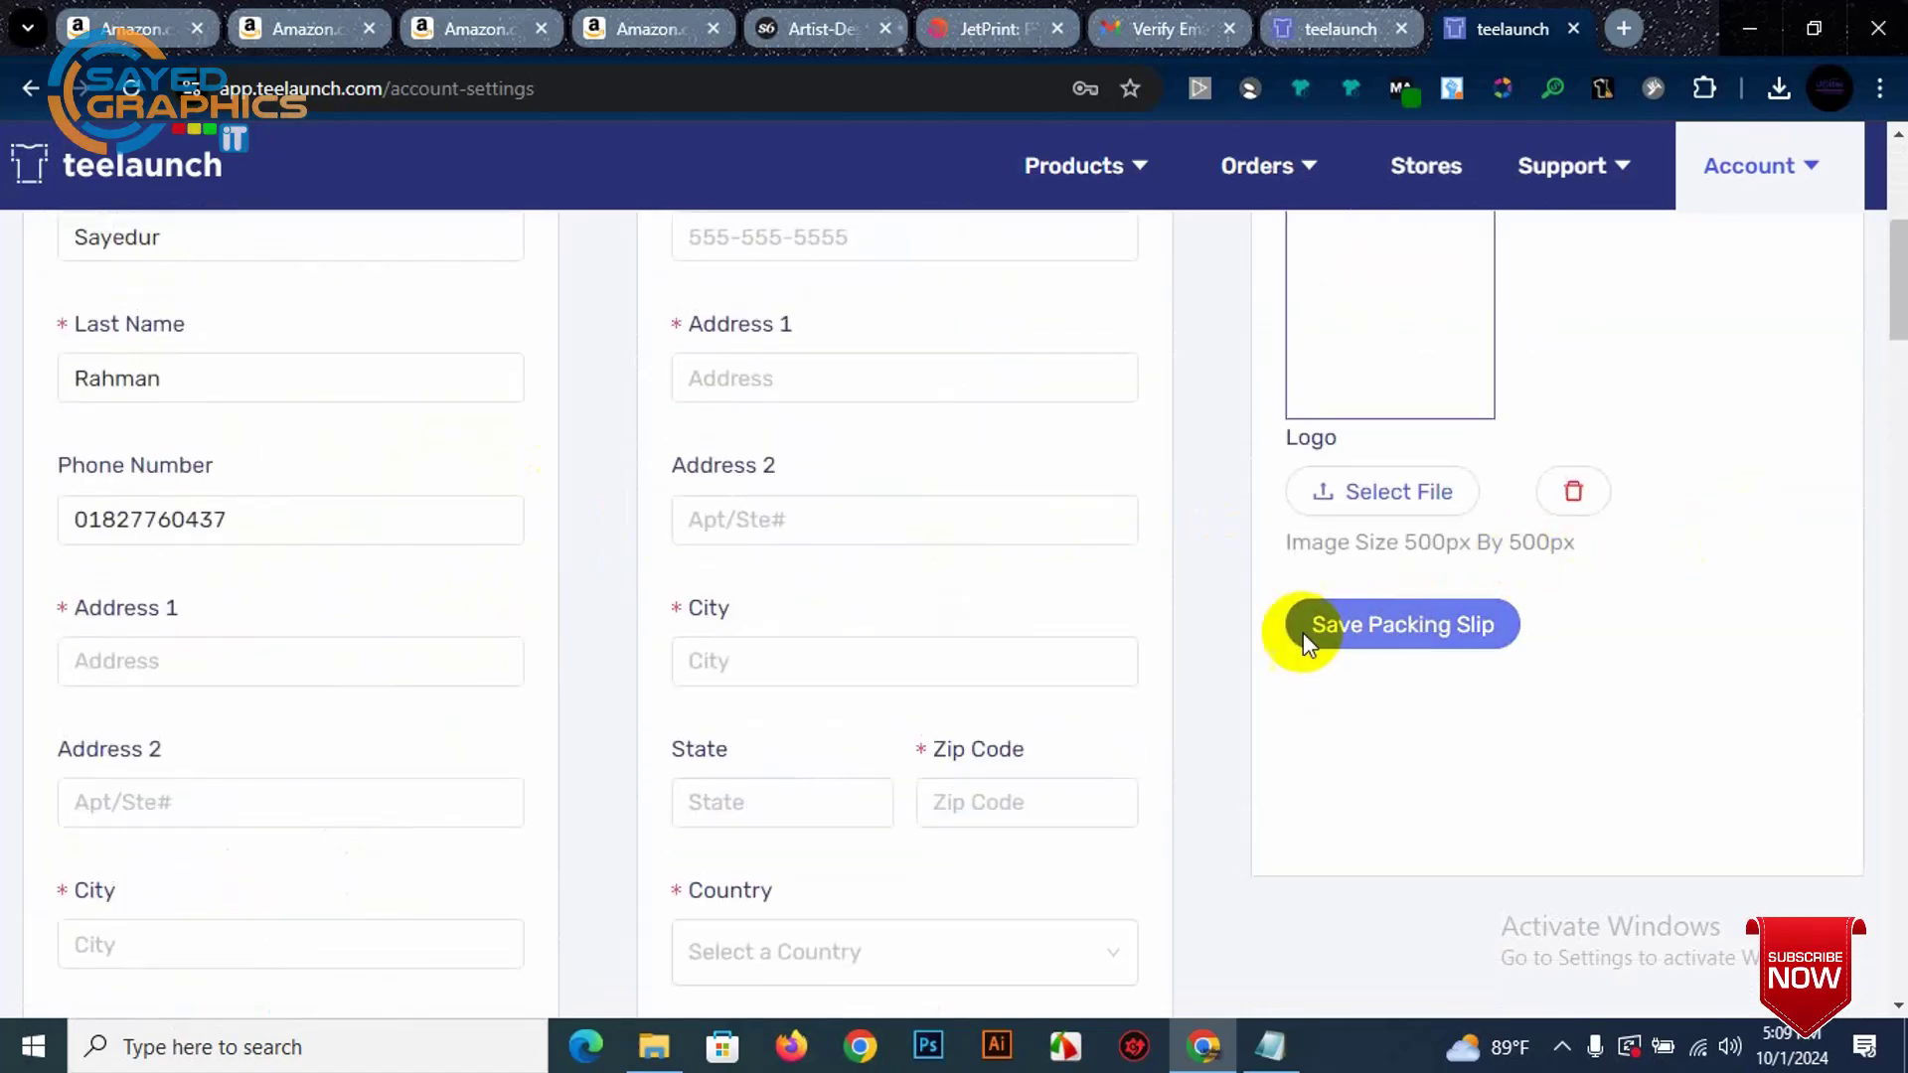
pyautogui.scroll(-7, 1303, 632)
pyautogui.scroll(-5, 708, 692)
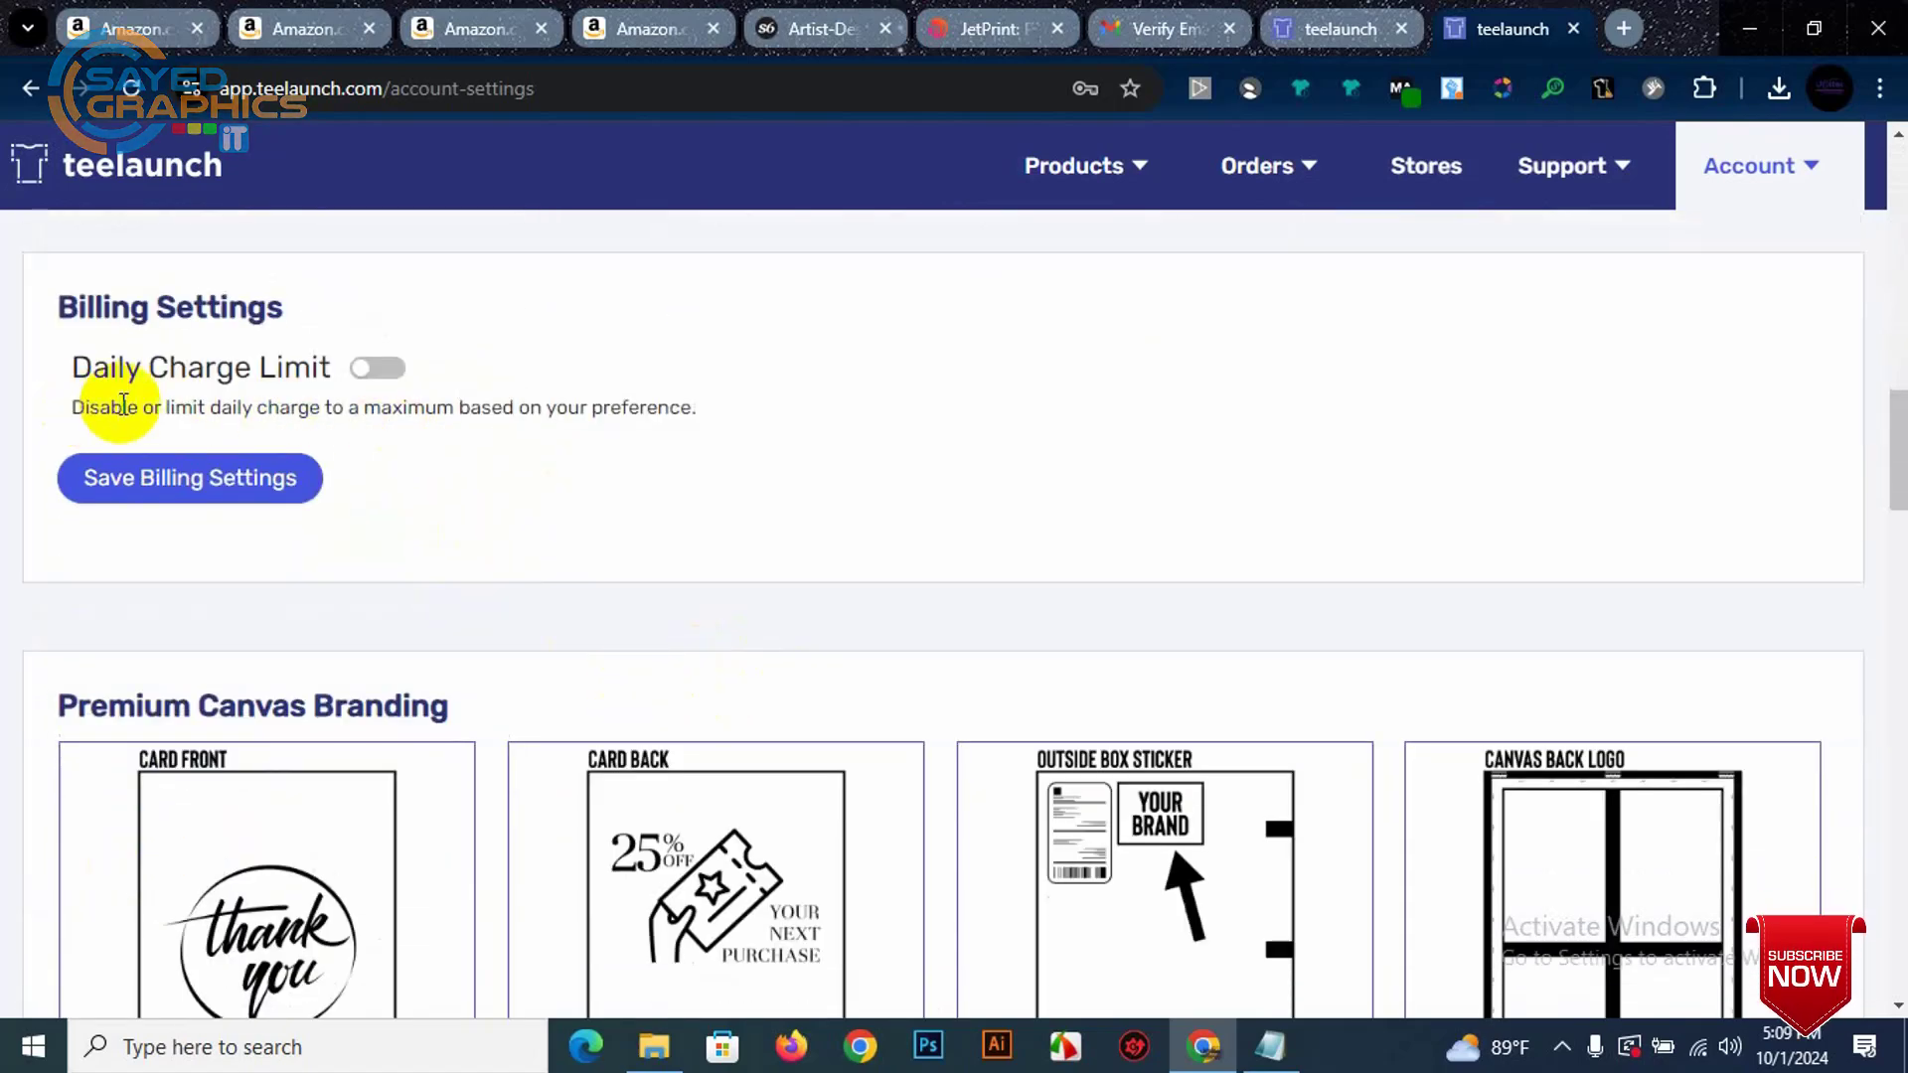
pyautogui.scroll(-6, 413, 559)
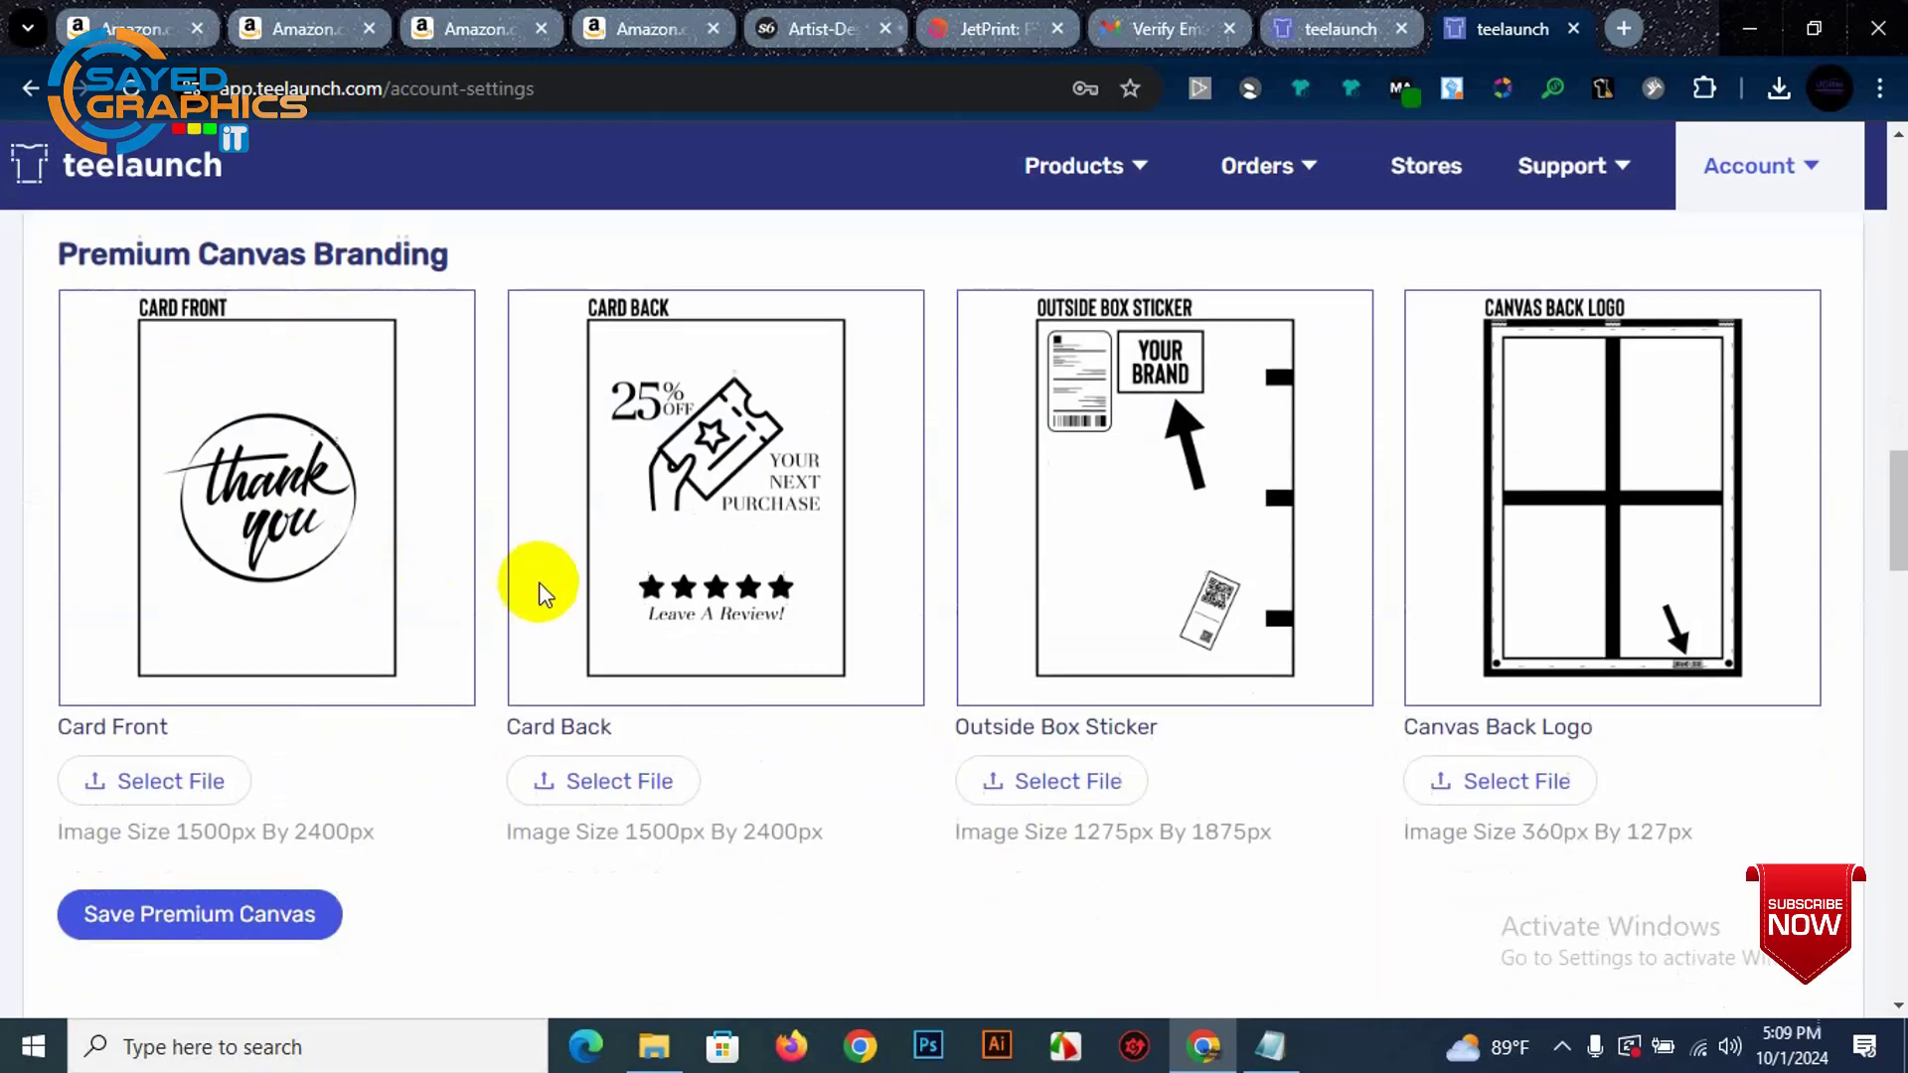
pyautogui.scroll(-3, 336, 596)
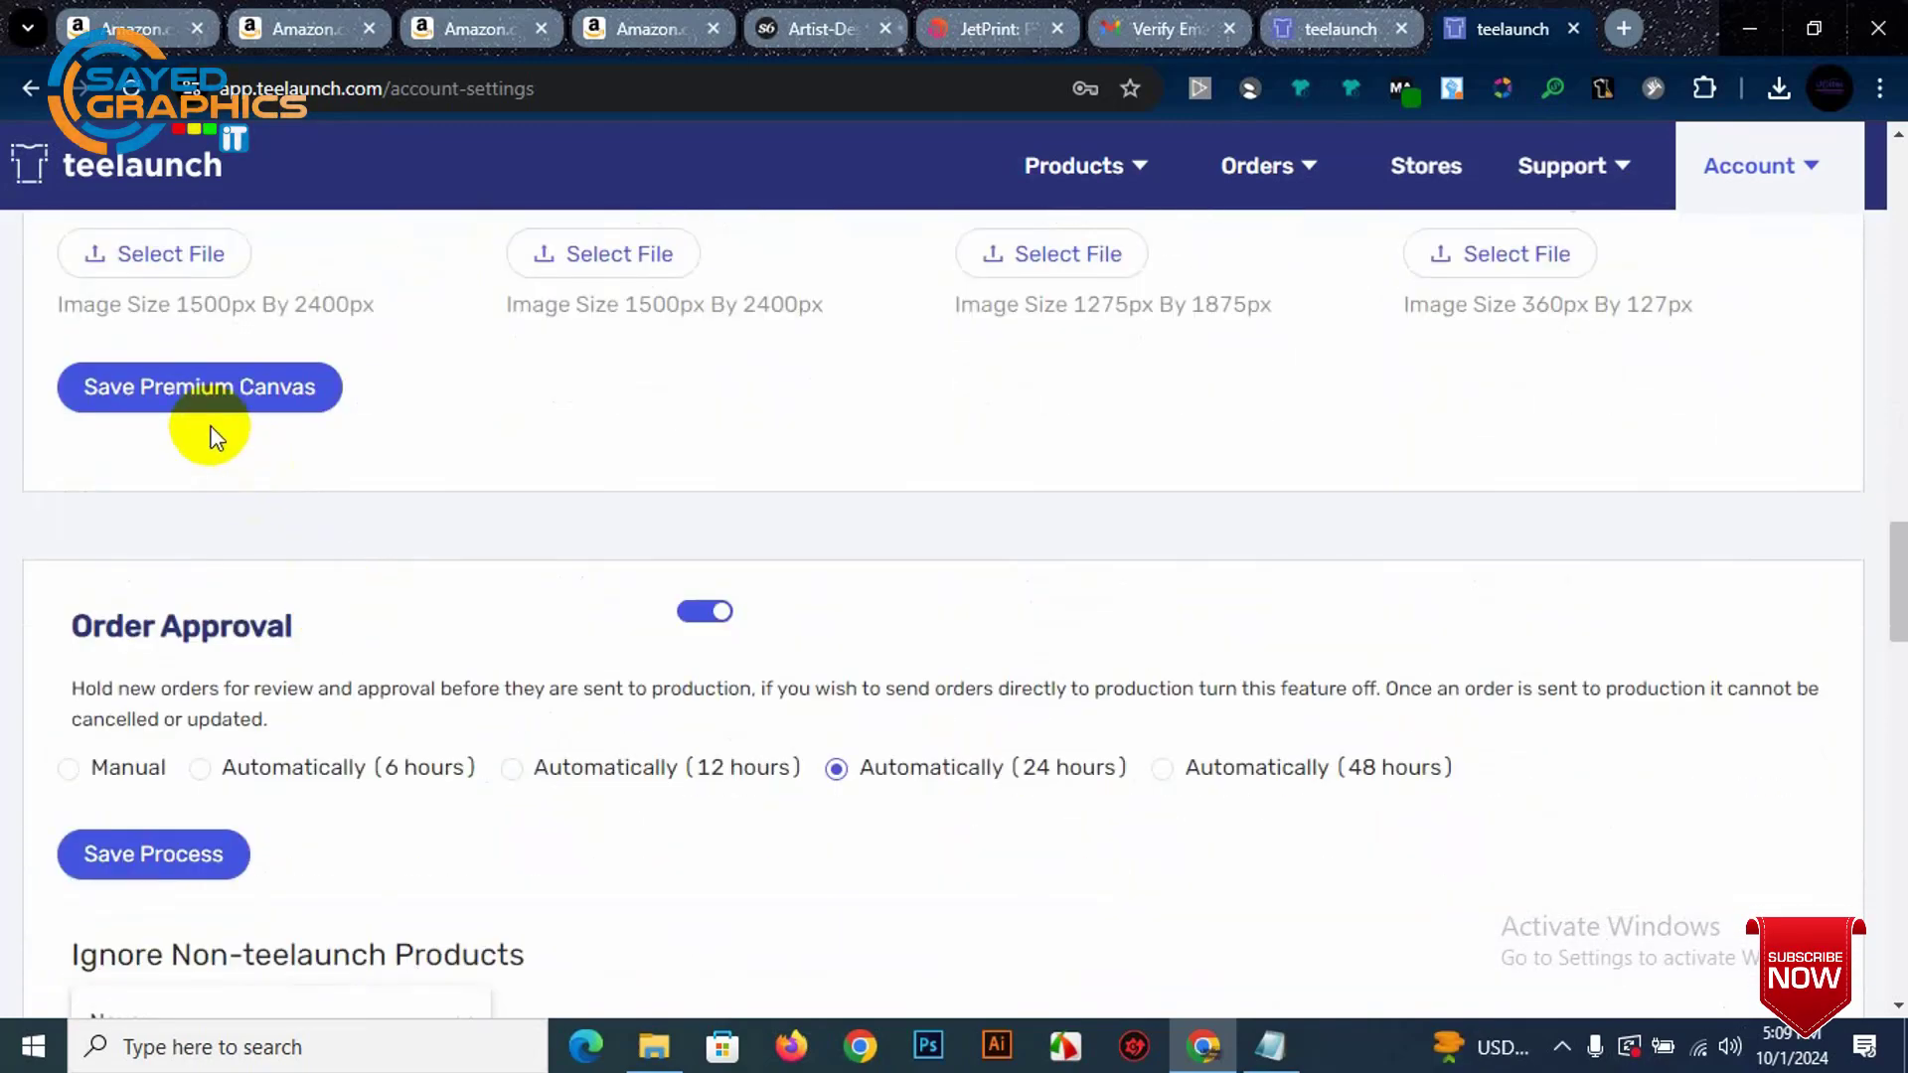
pyautogui.scroll(-4, 296, 511)
pyautogui.scroll(-11, 380, 624)
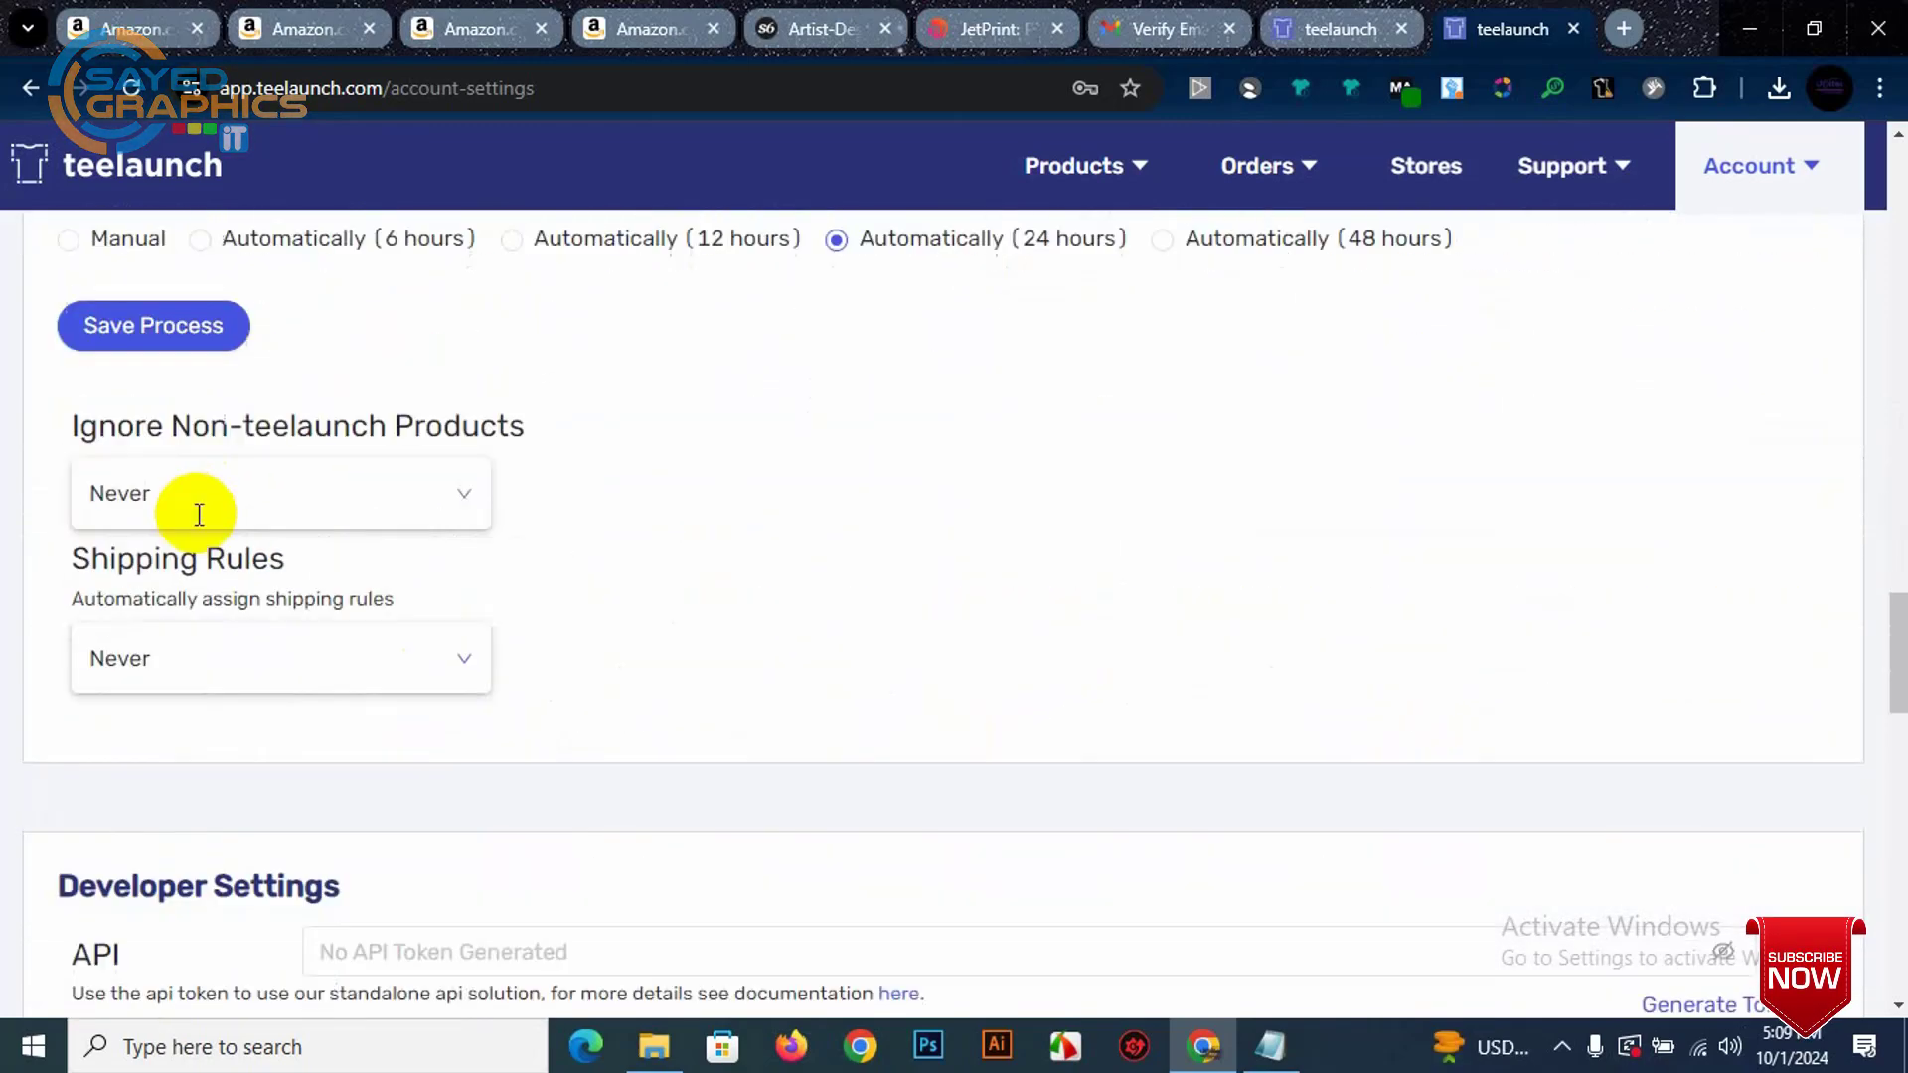
pyautogui.scroll(-3, 520, 606)
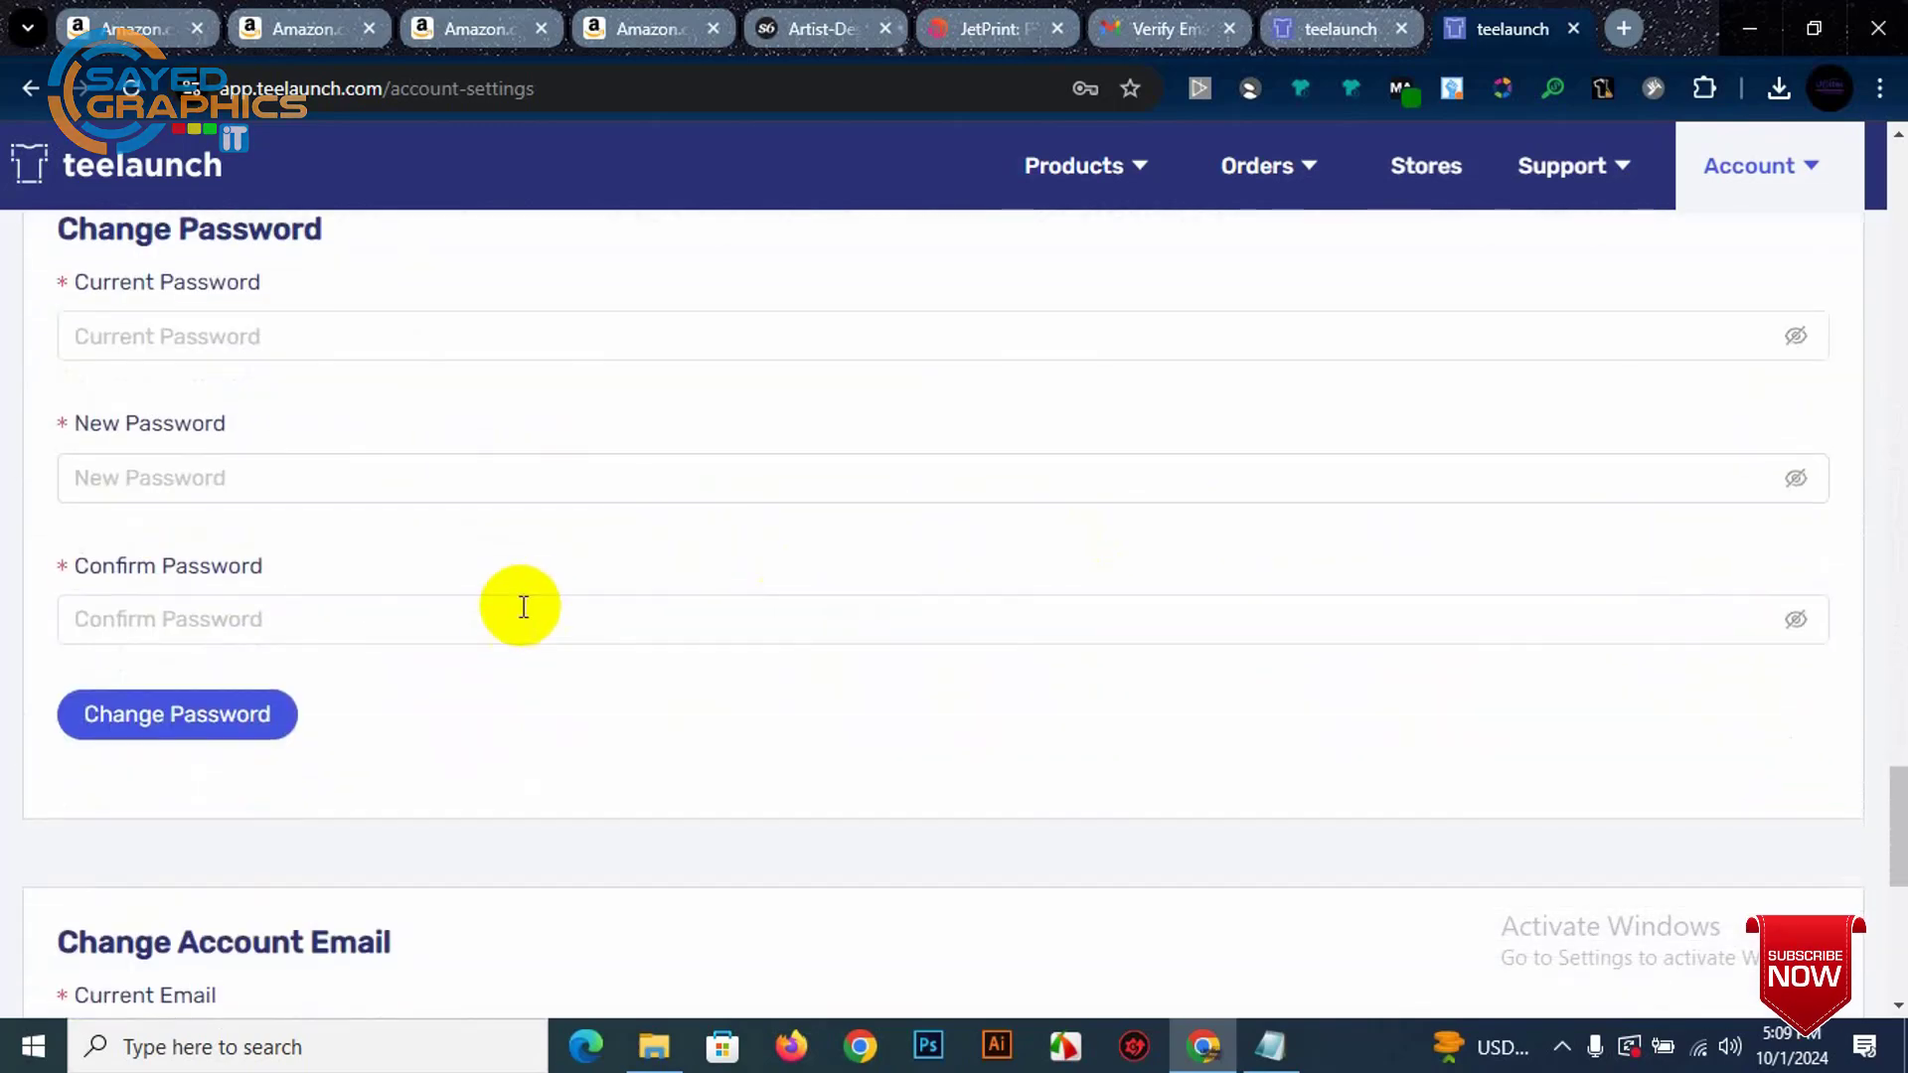
pyautogui.scroll(-4, 341, 584)
pyautogui.scroll(-3, 438, 467)
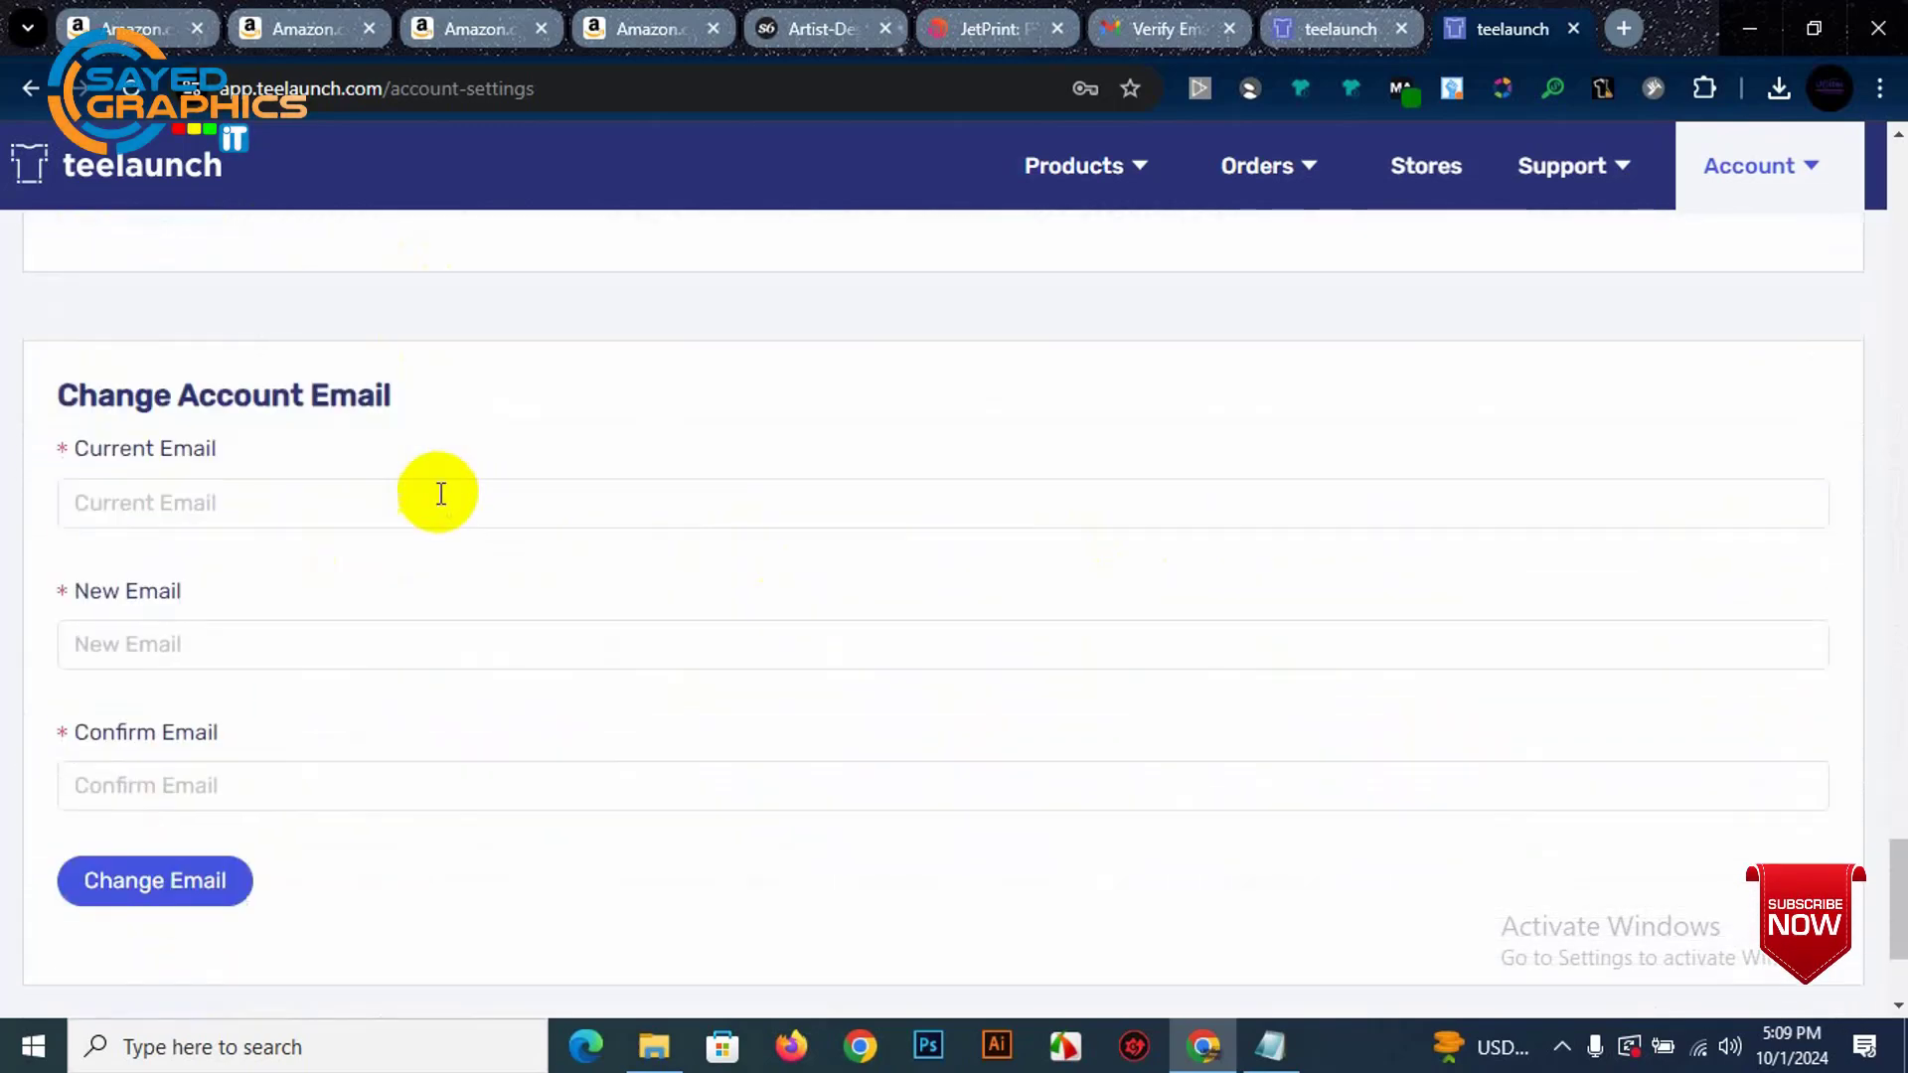
pyautogui.scroll(20, 319, 447)
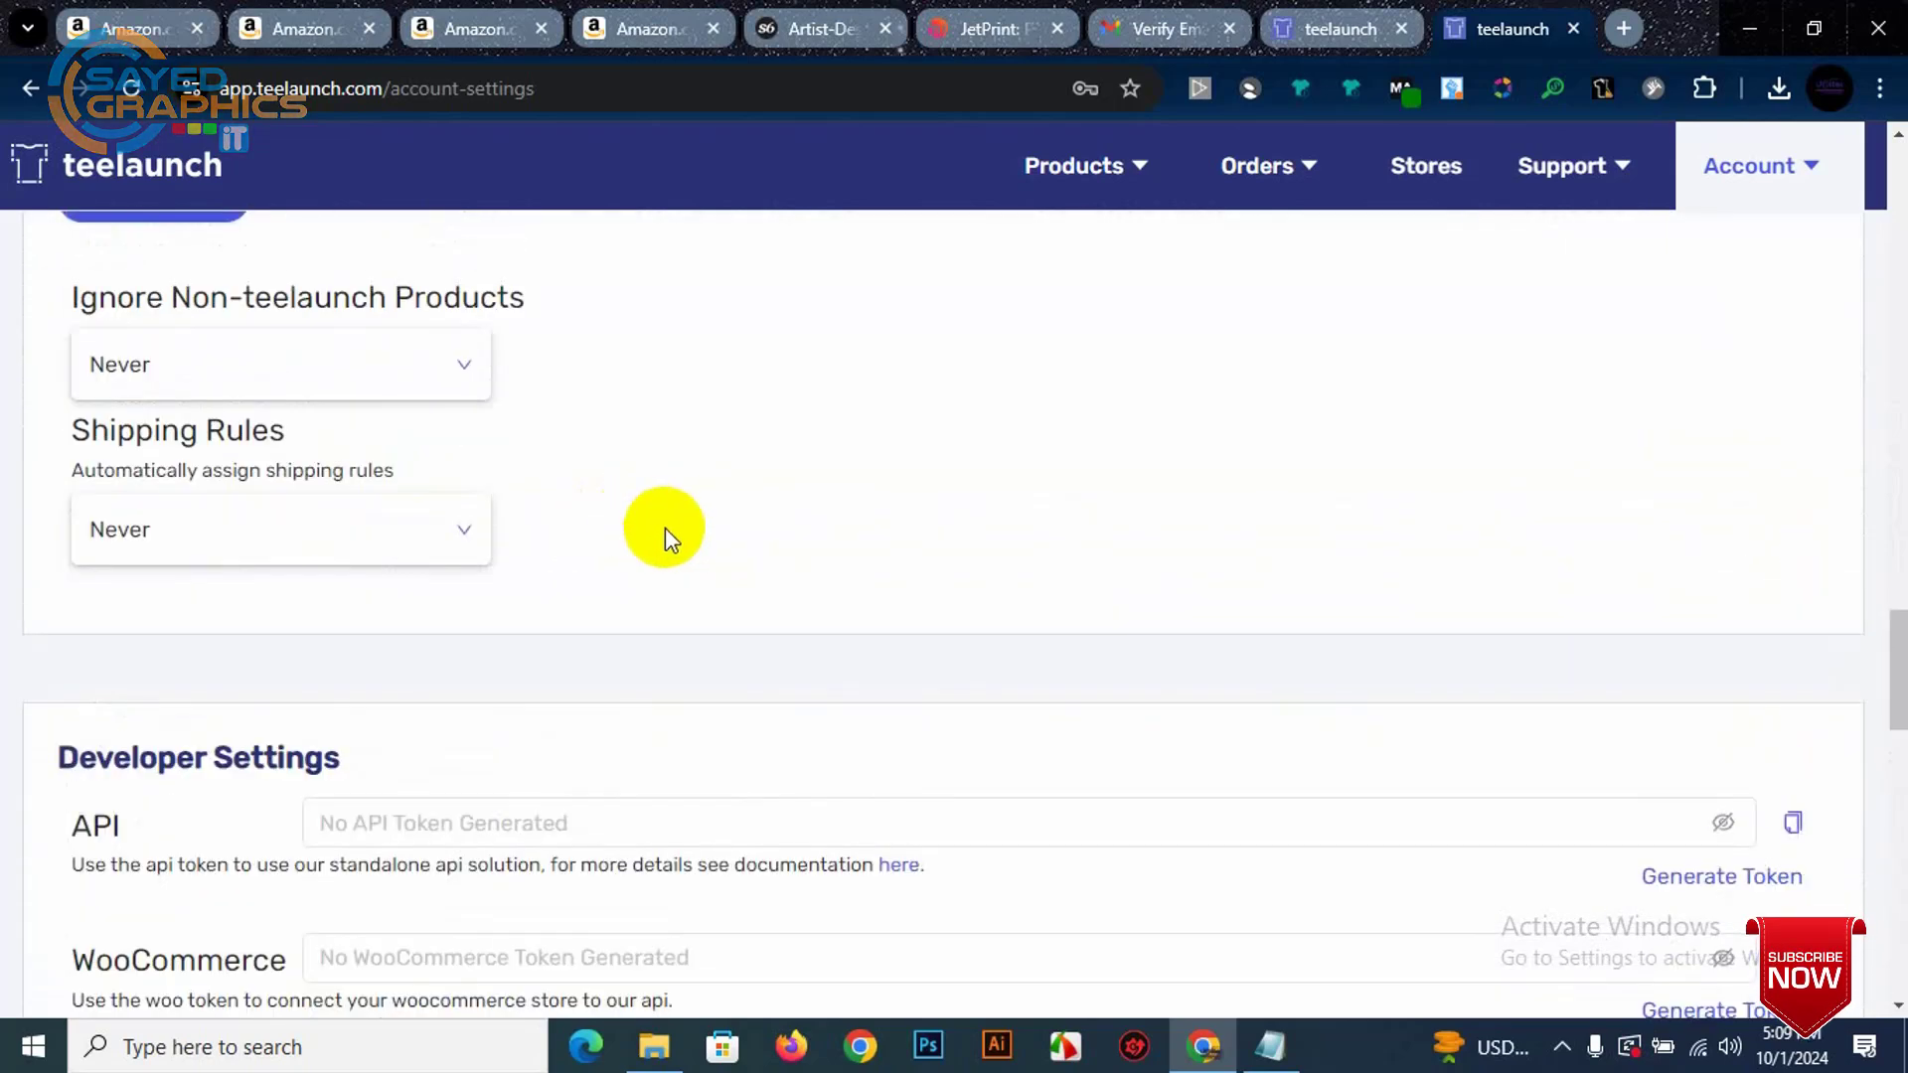
pyautogui.scroll(20, 1341, 477)
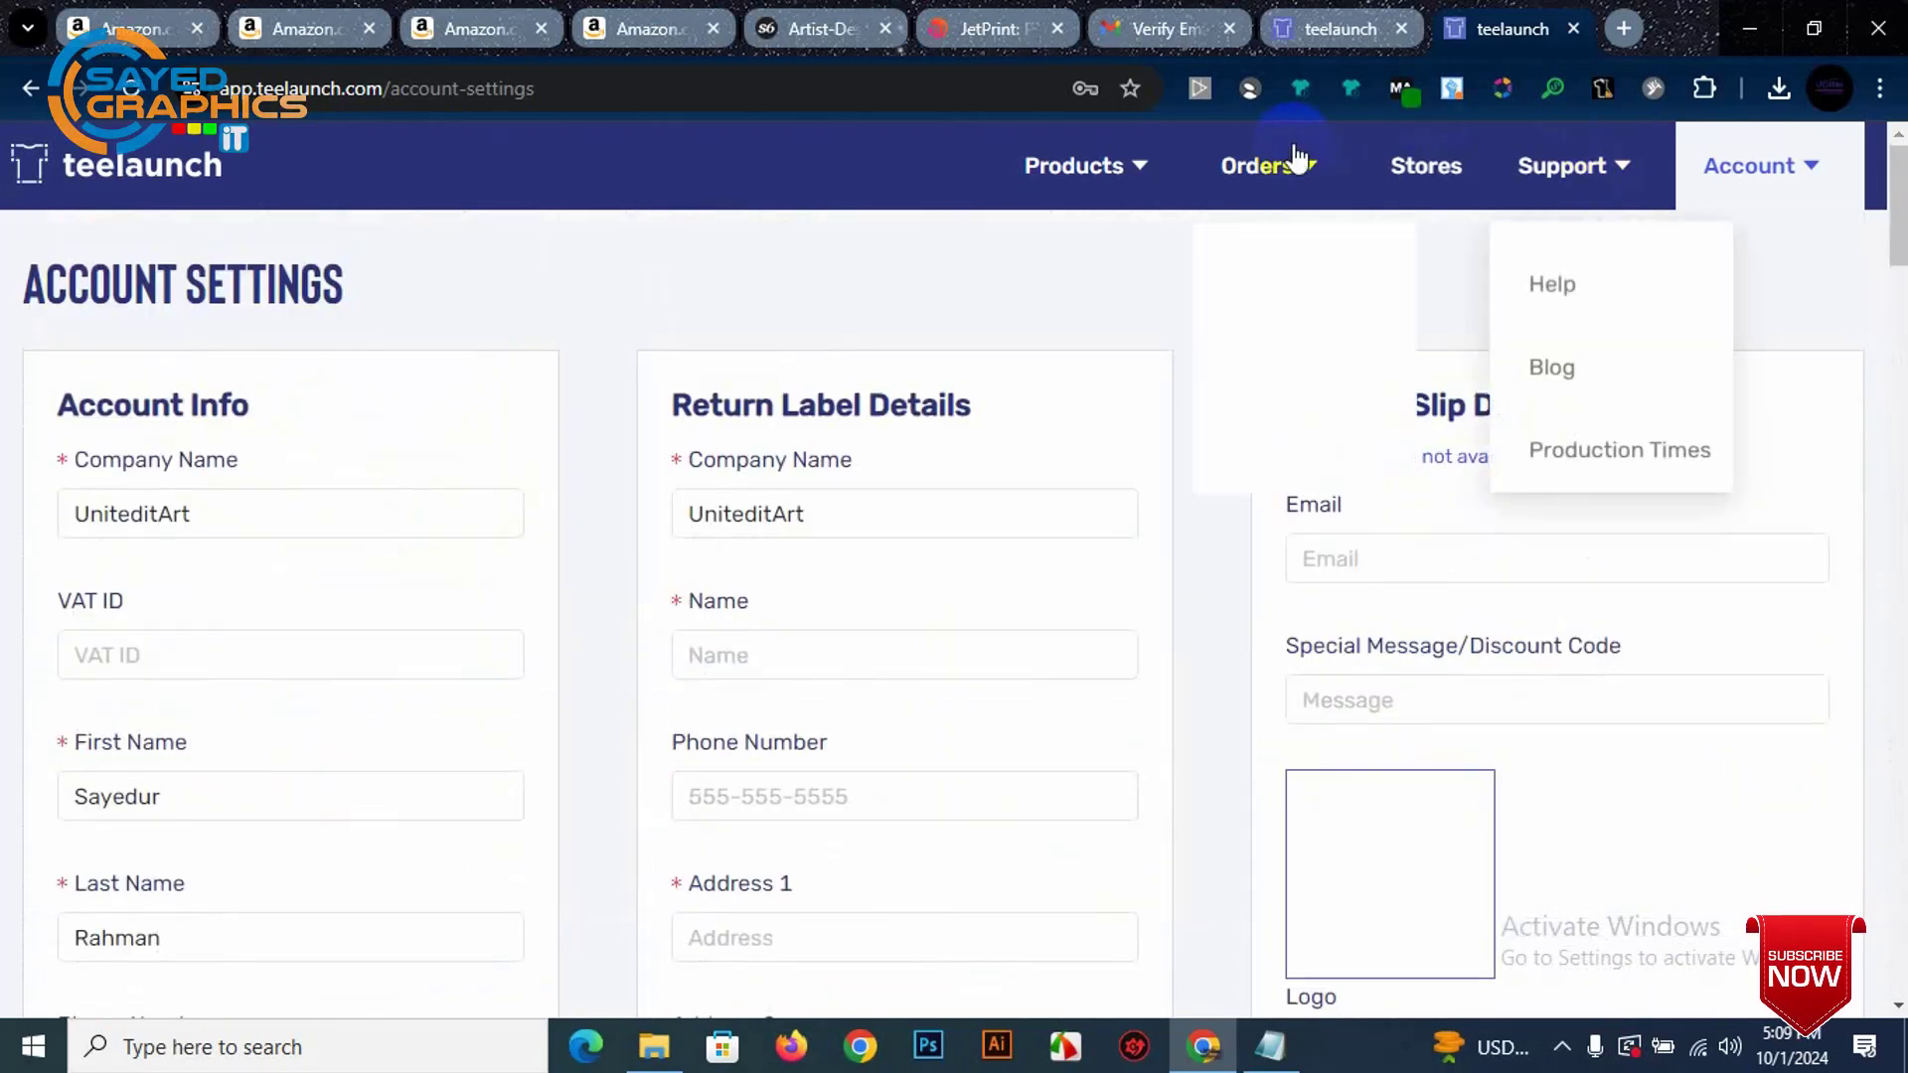
pyautogui.moveTo(1267, 167)
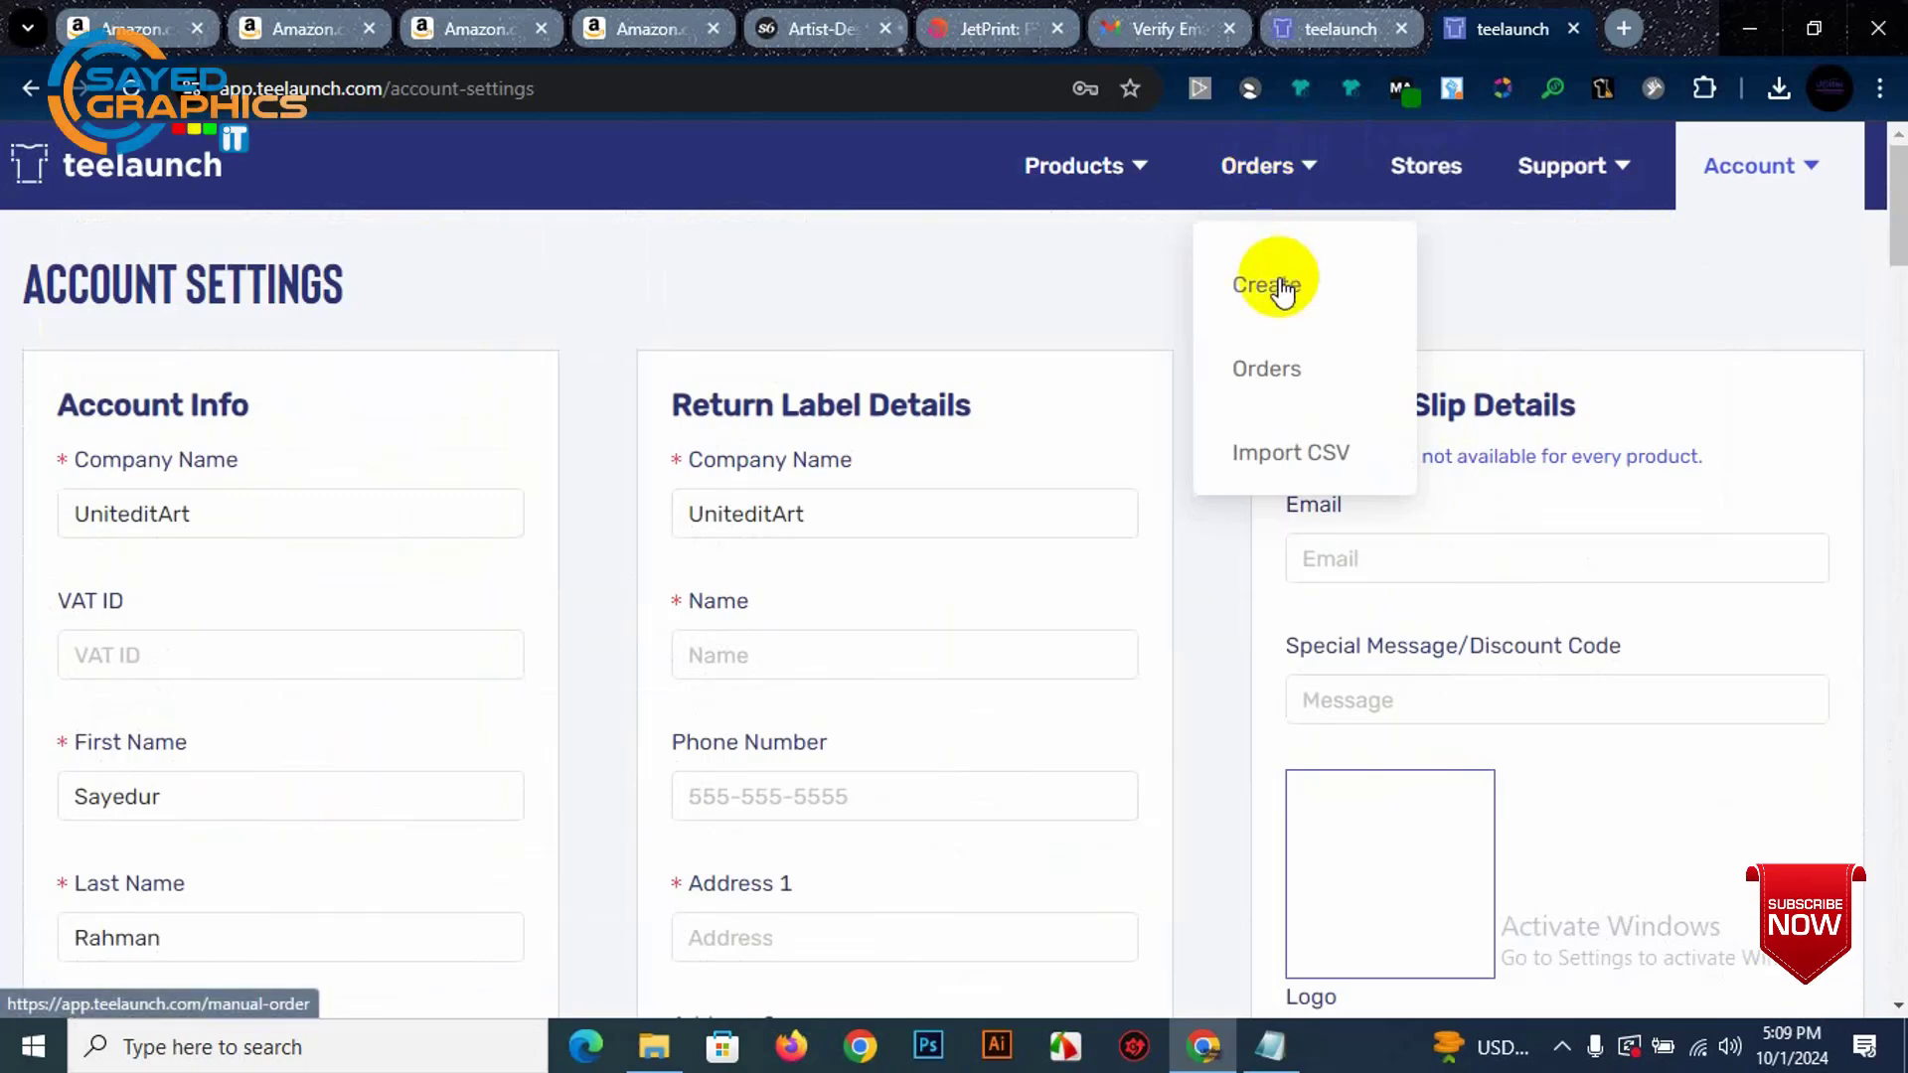
pyautogui.click(1431, 177)
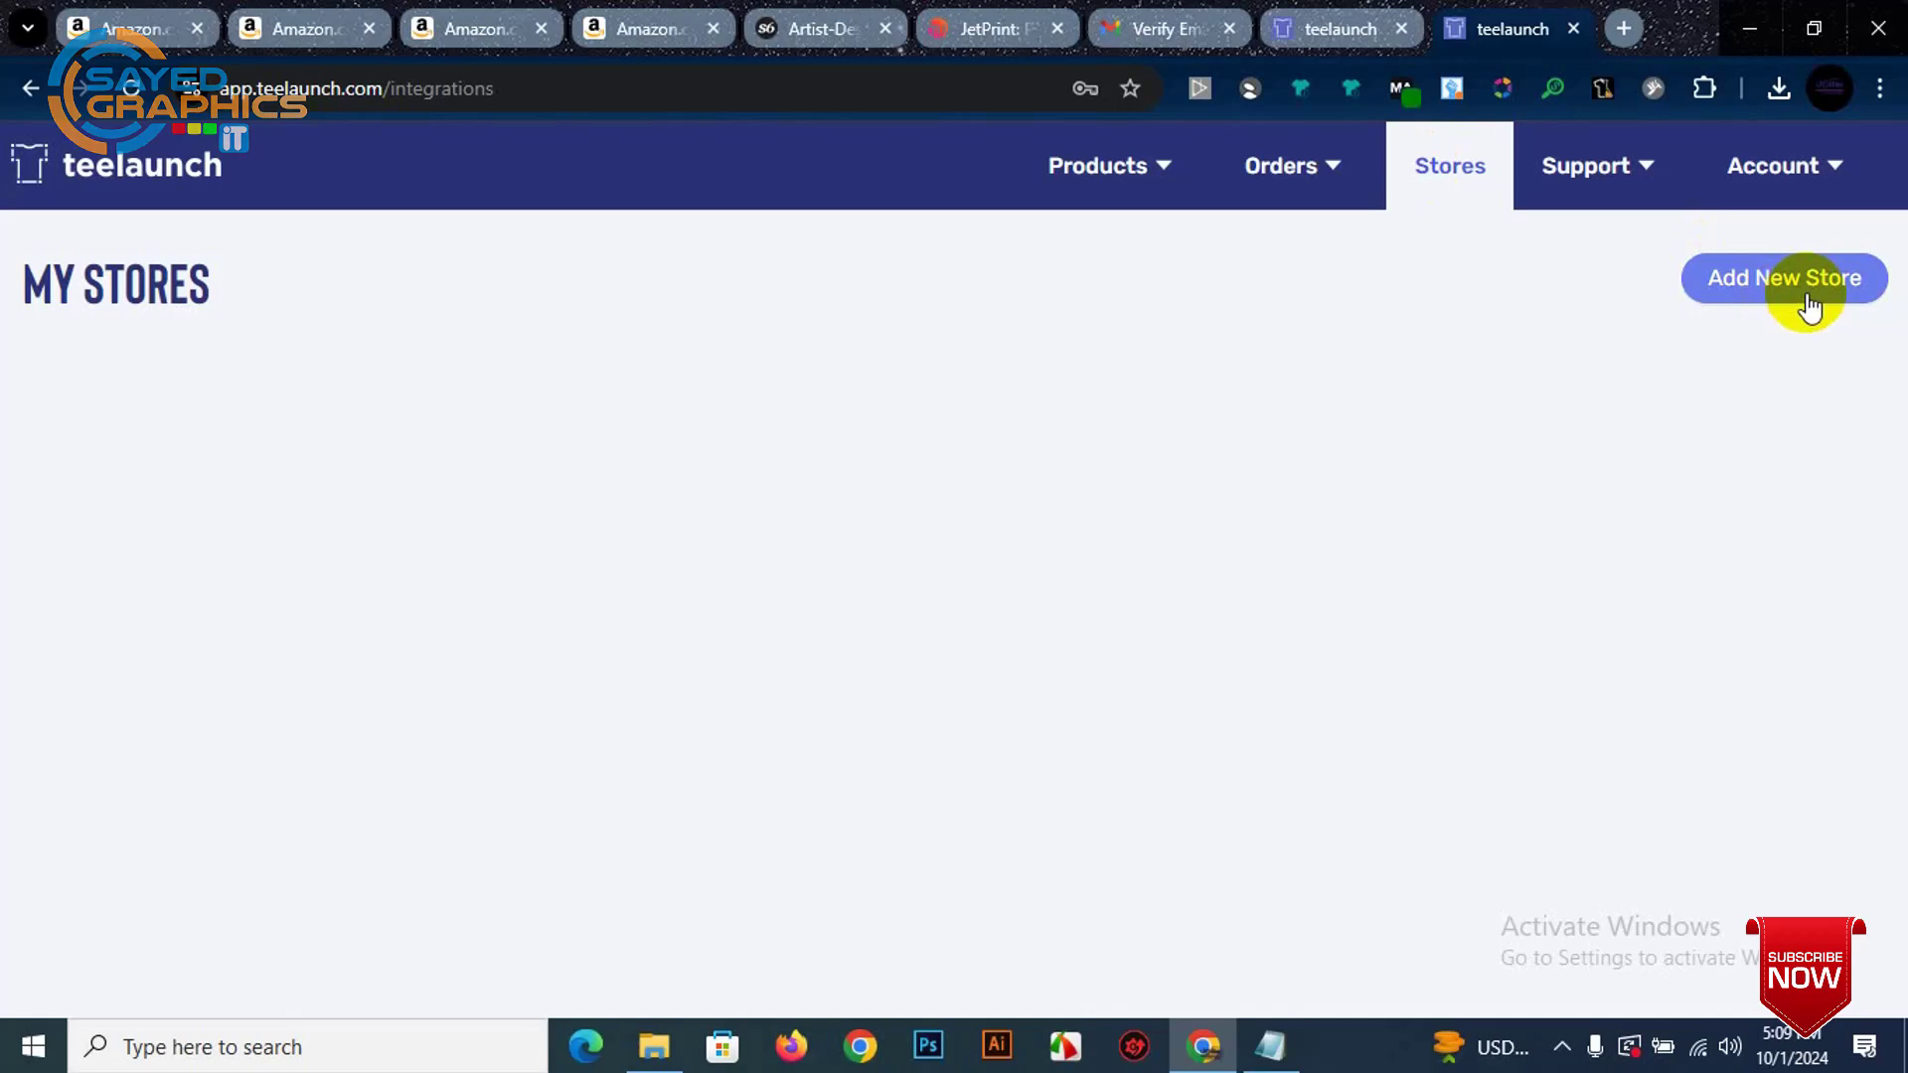
pyautogui.moveTo(1024, 177)
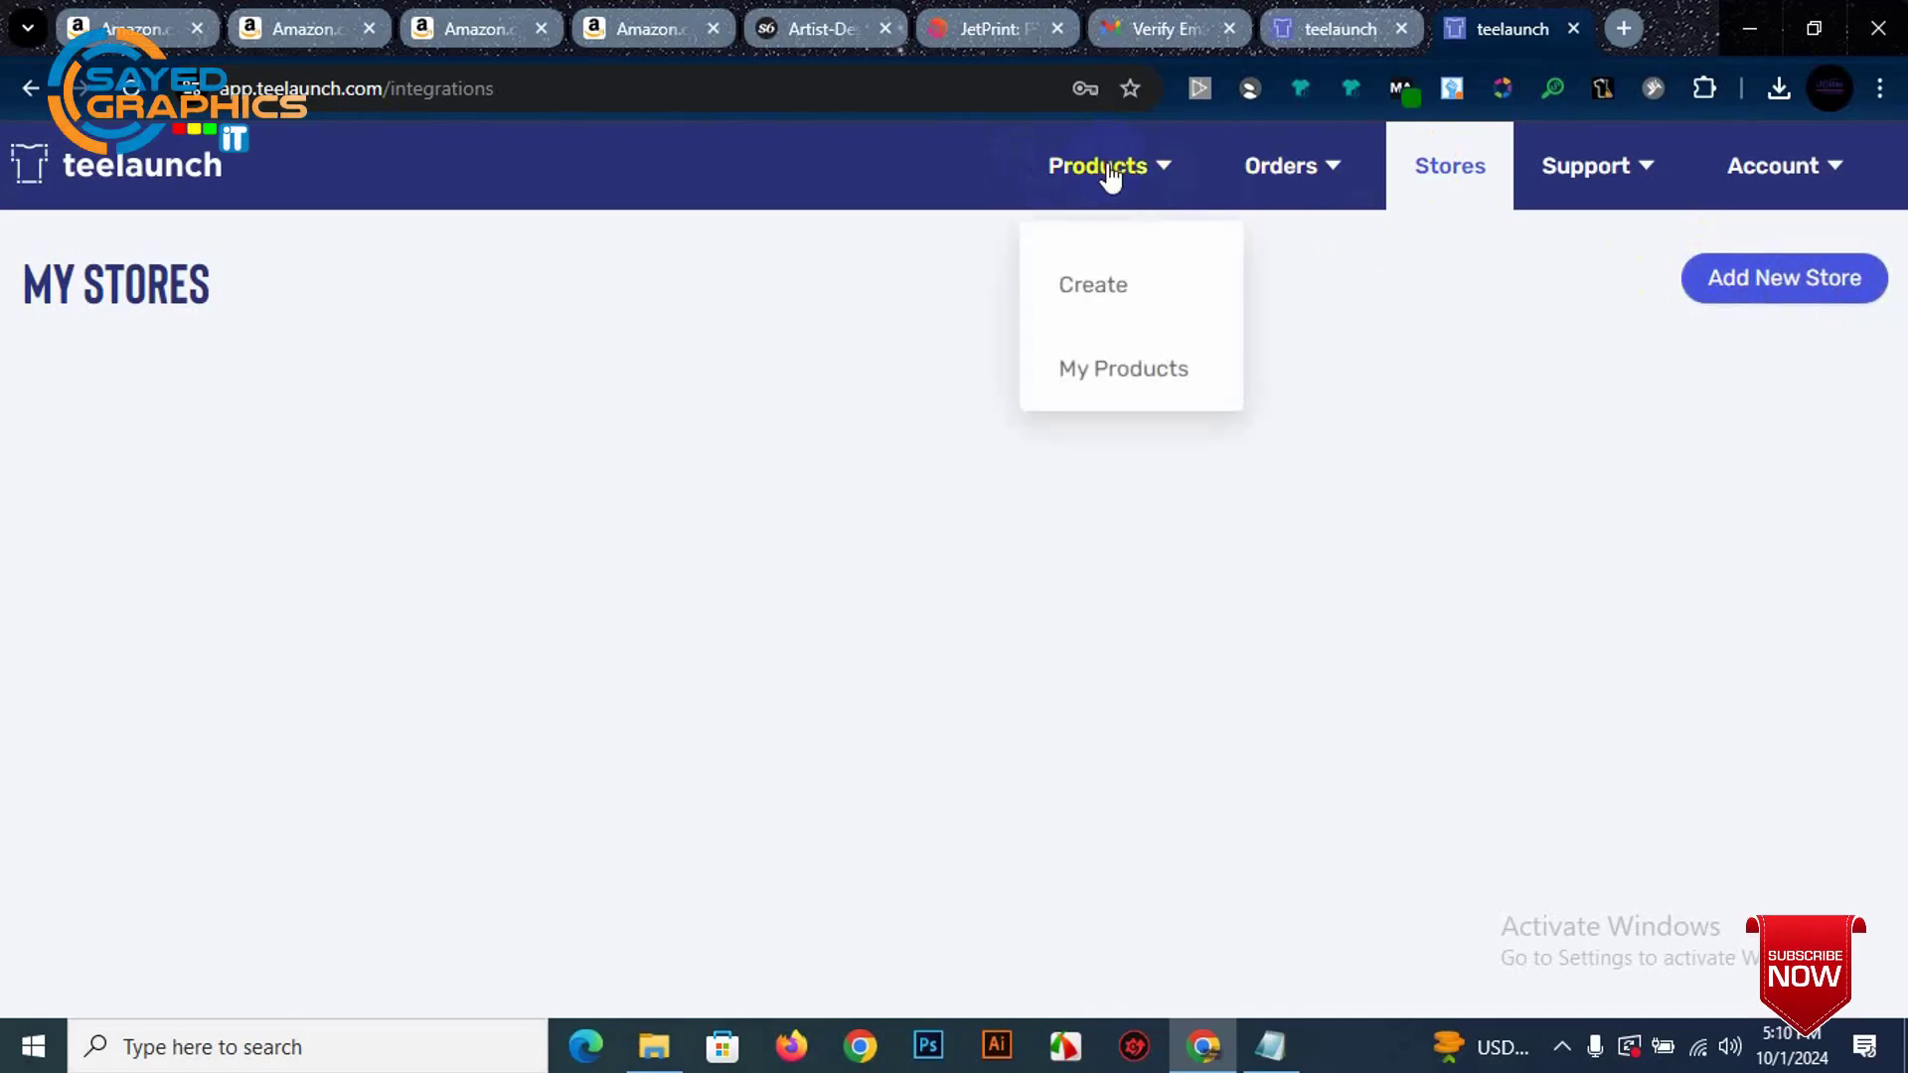
pyautogui.click(1129, 382)
pyautogui.moveTo(1151, 164)
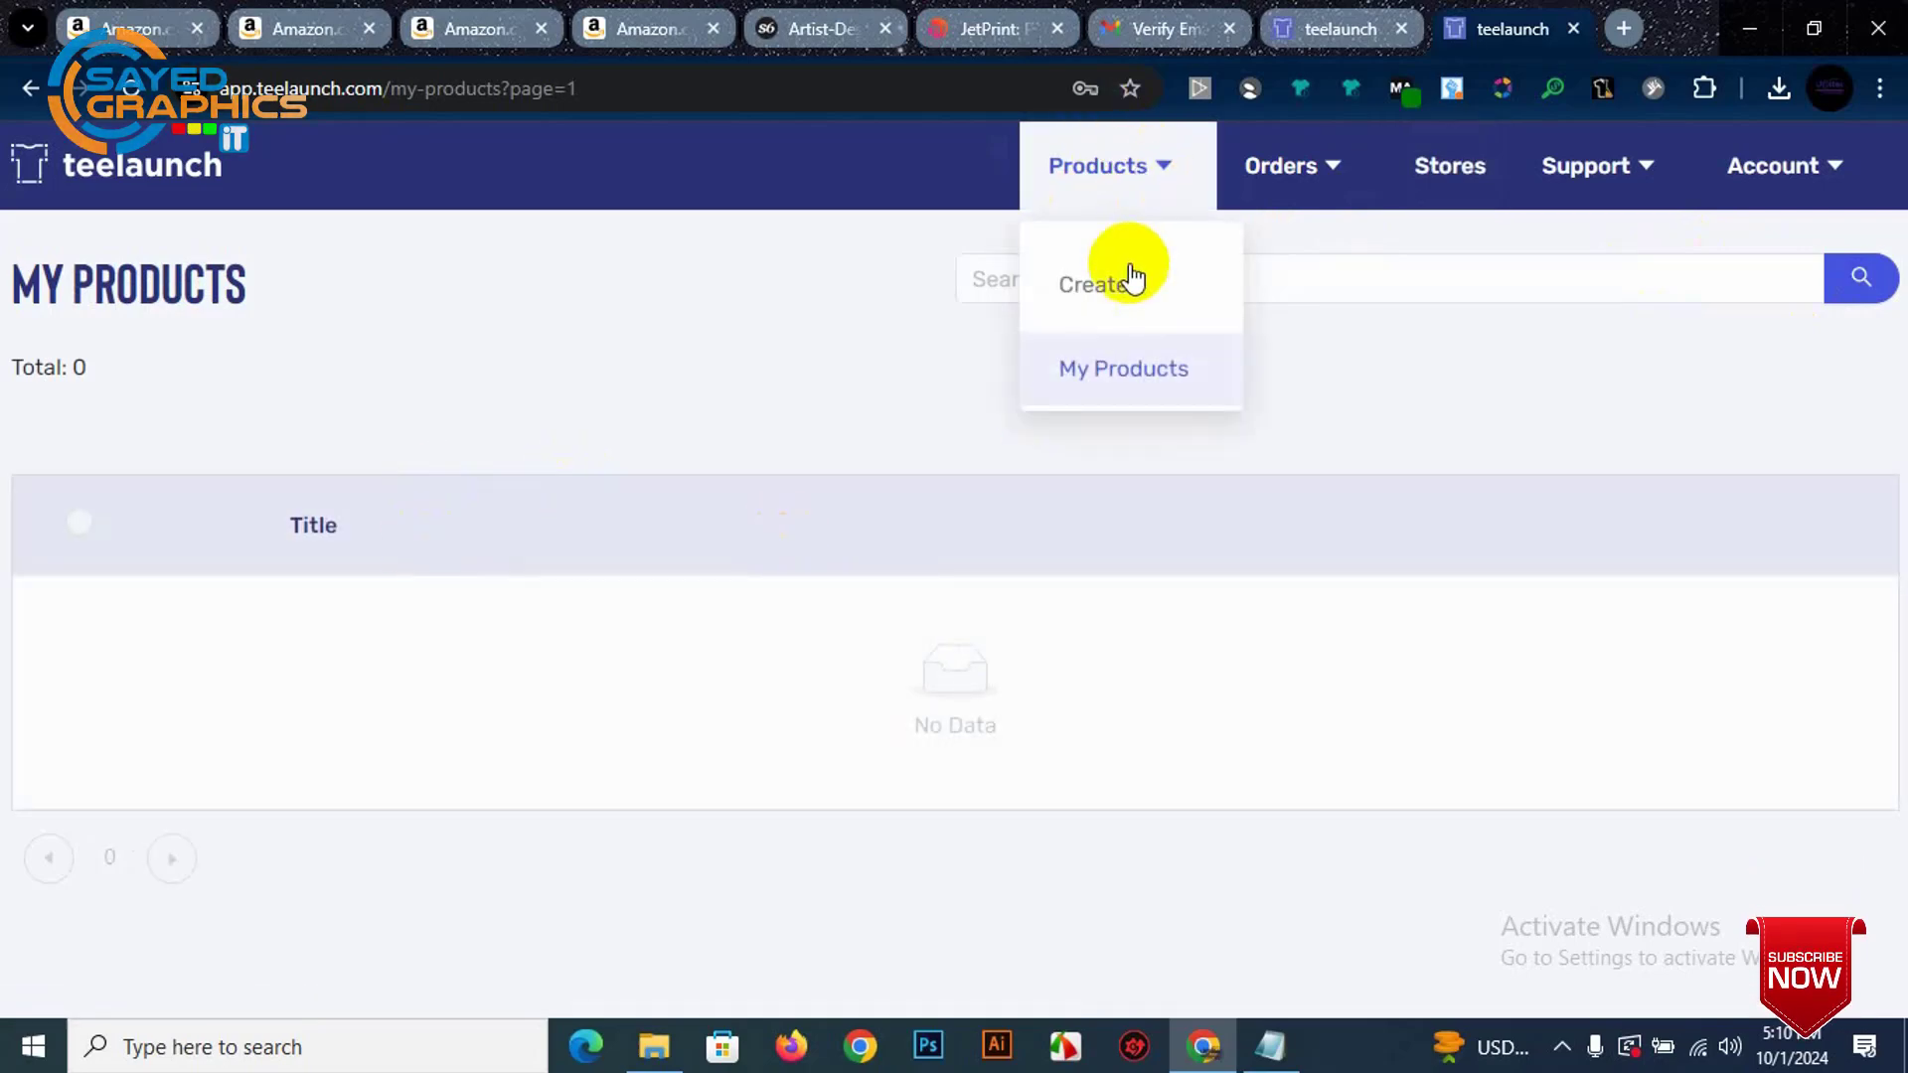
pyautogui.moveTo(1768, 170)
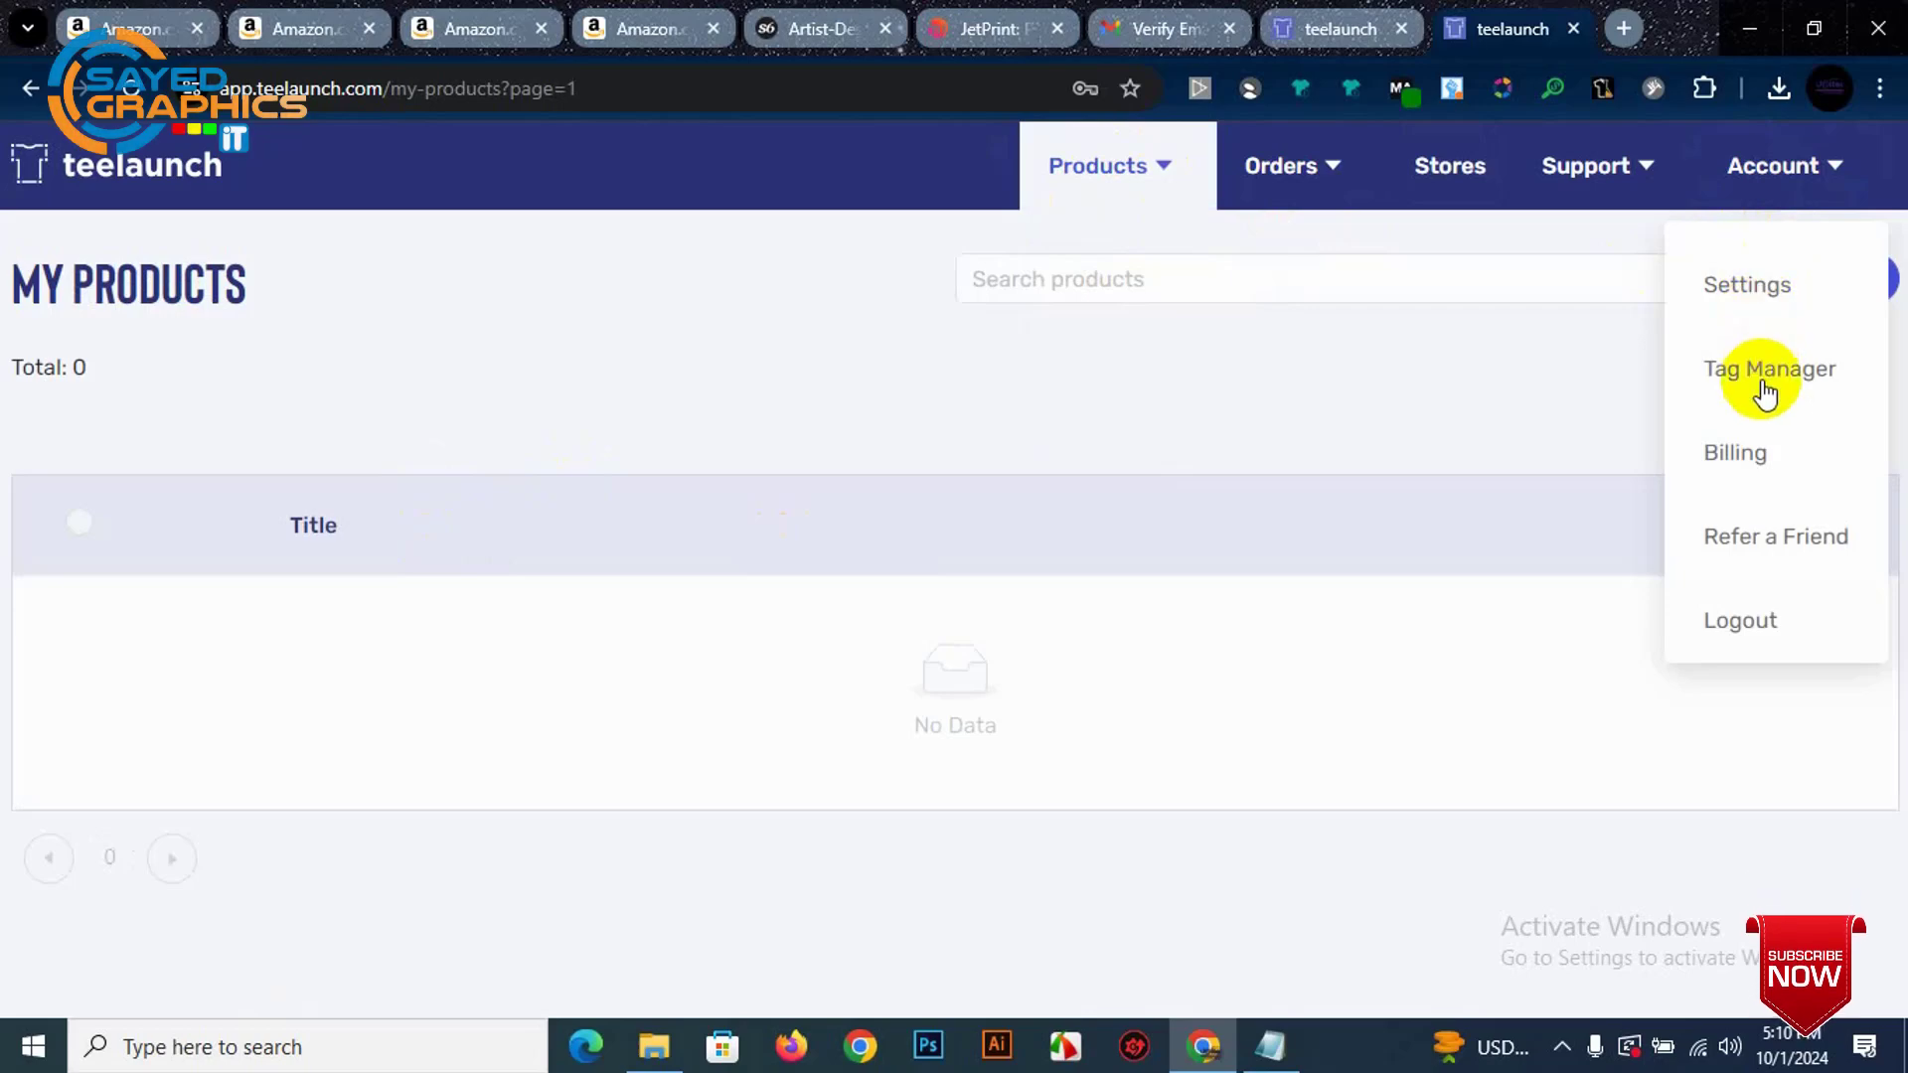
pyautogui.click(1776, 298)
# Step: Enter the account's street address in the Address 1 field
pyautogui.scroll(-7, 341, 554)
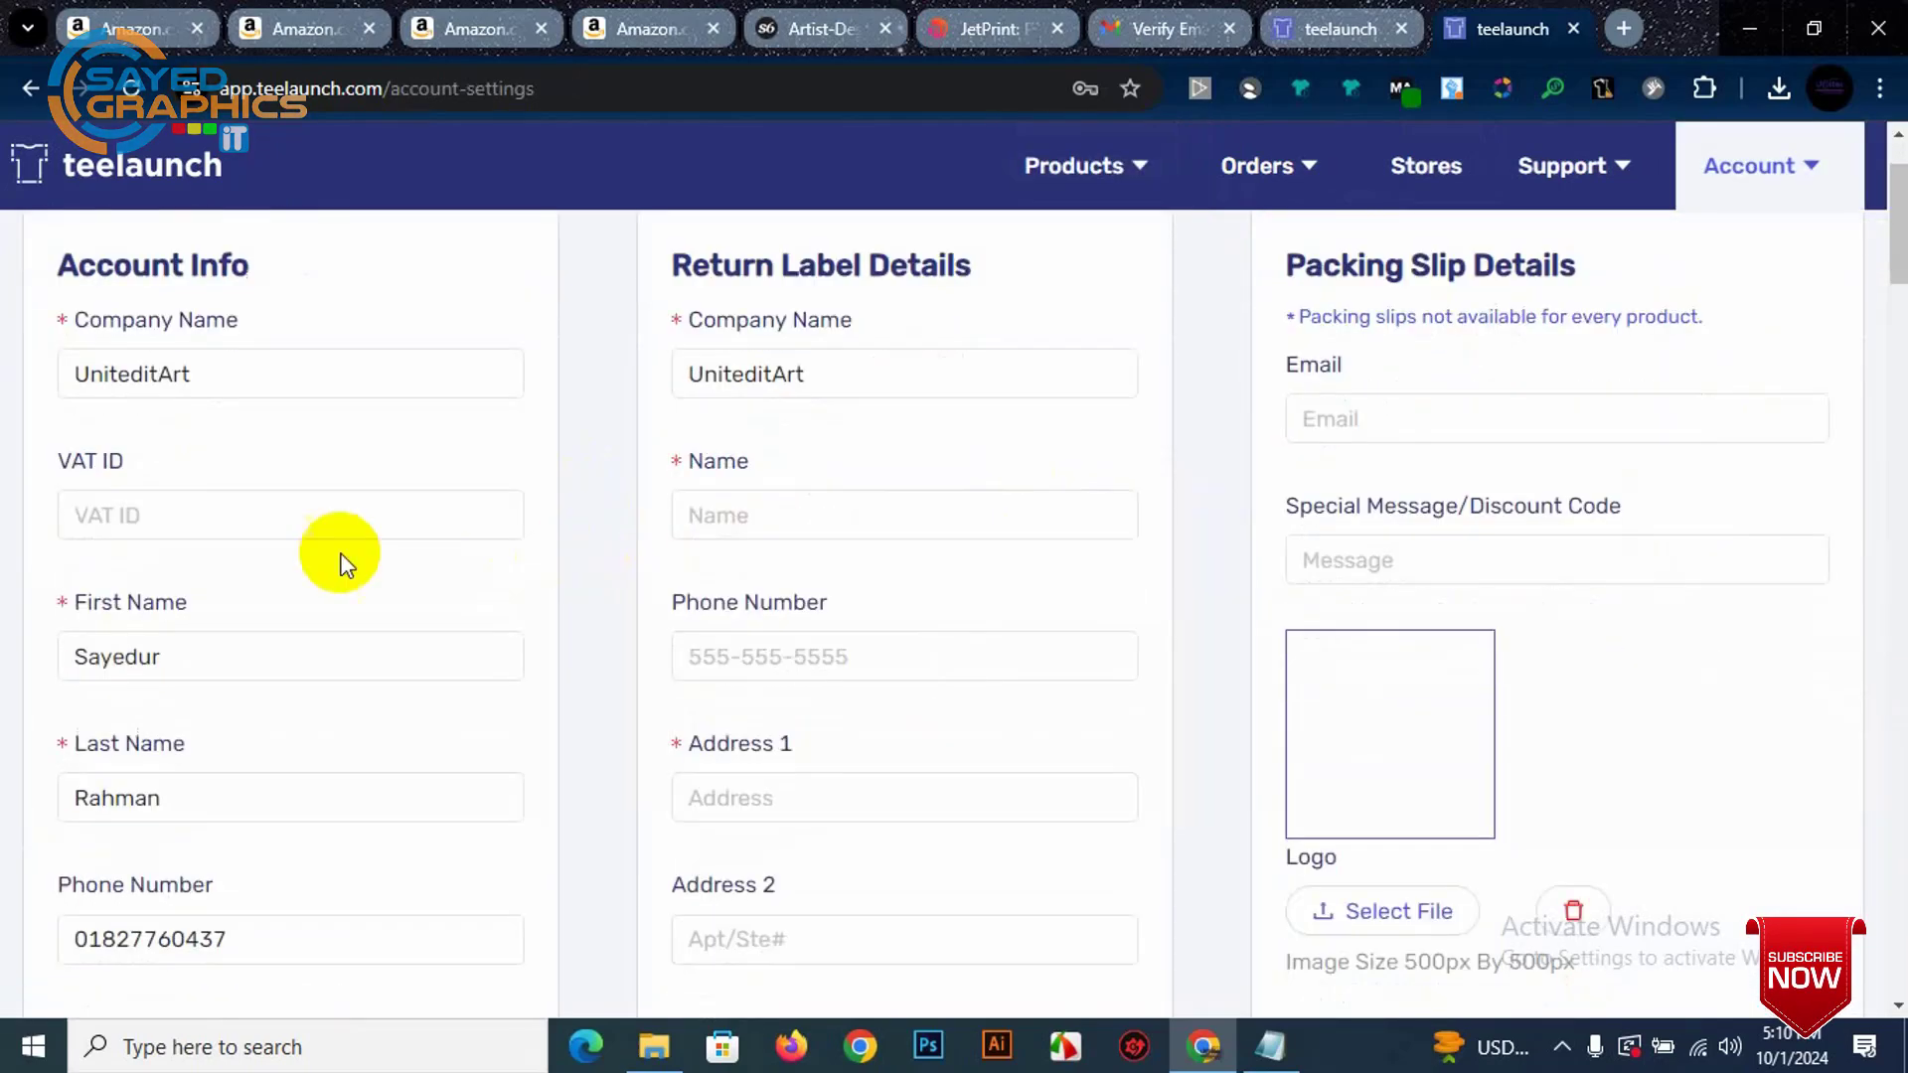
pyautogui.click(227, 517)
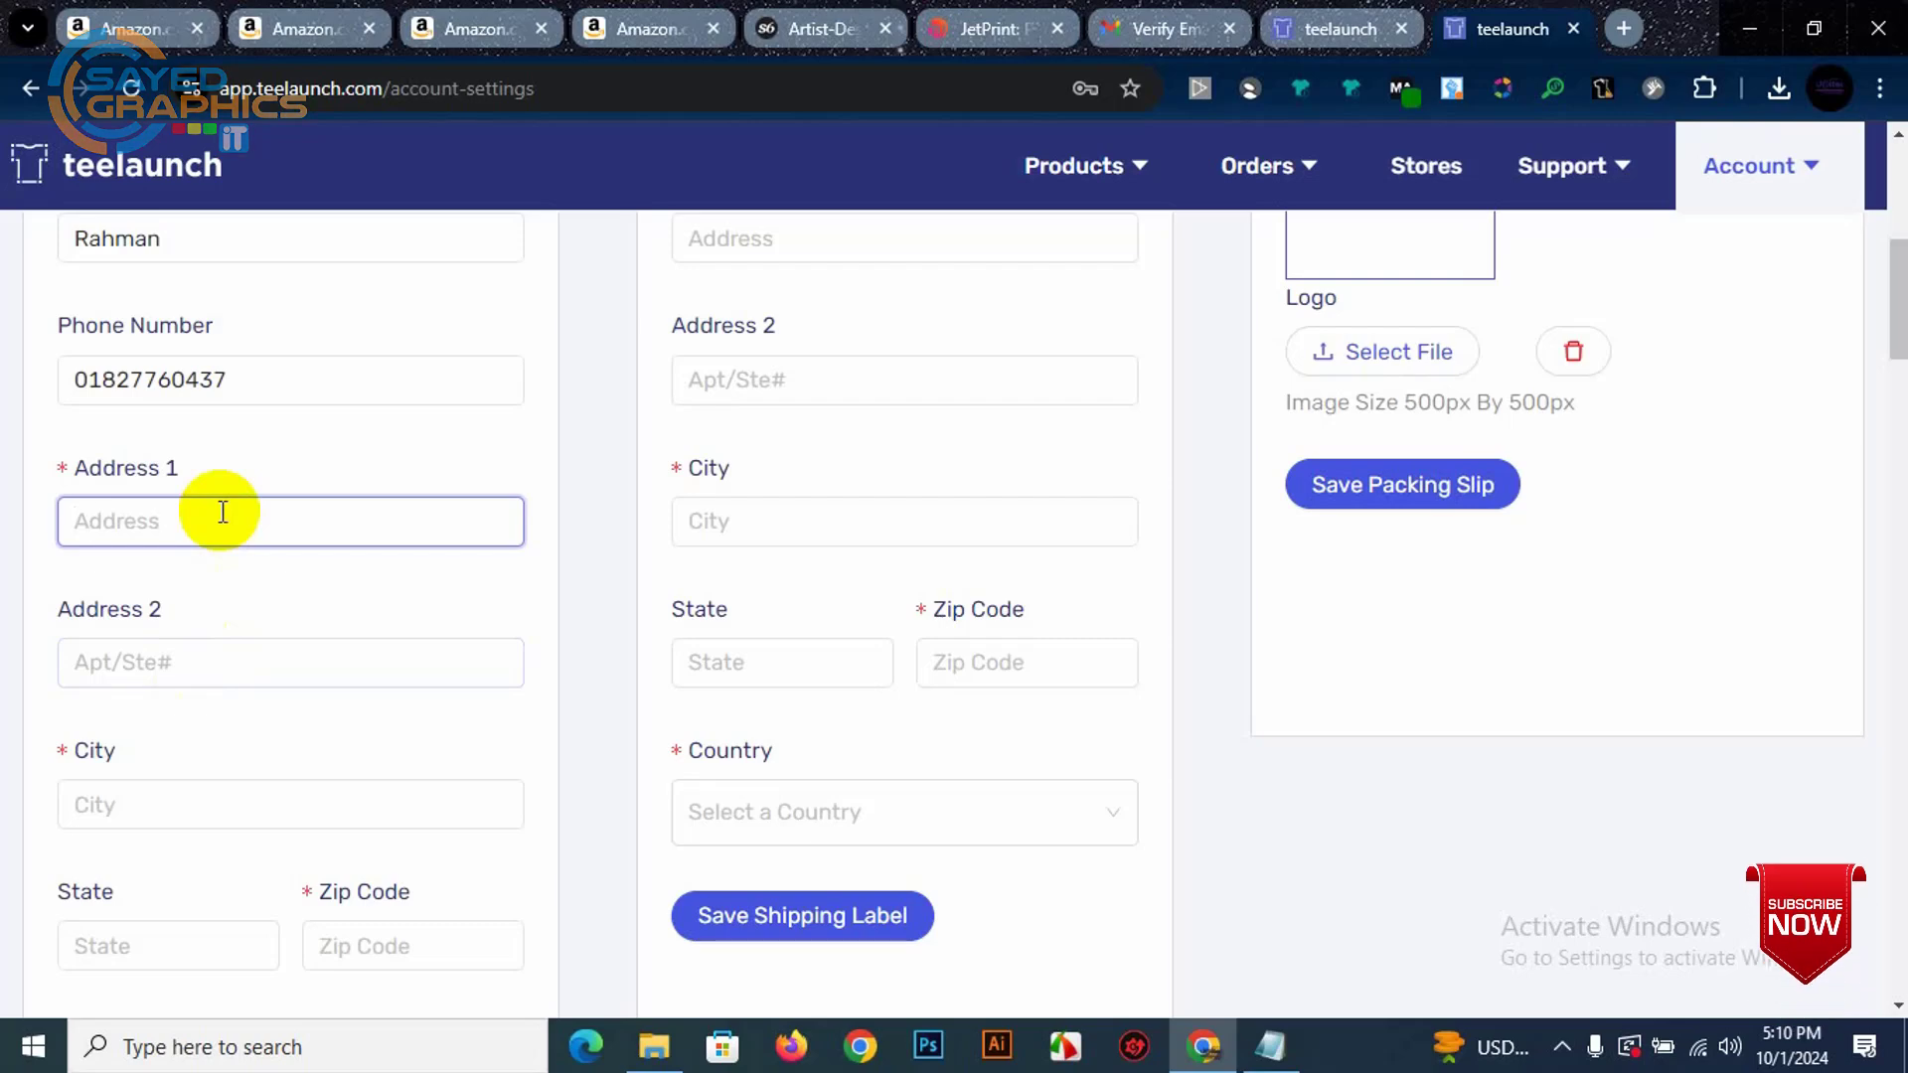
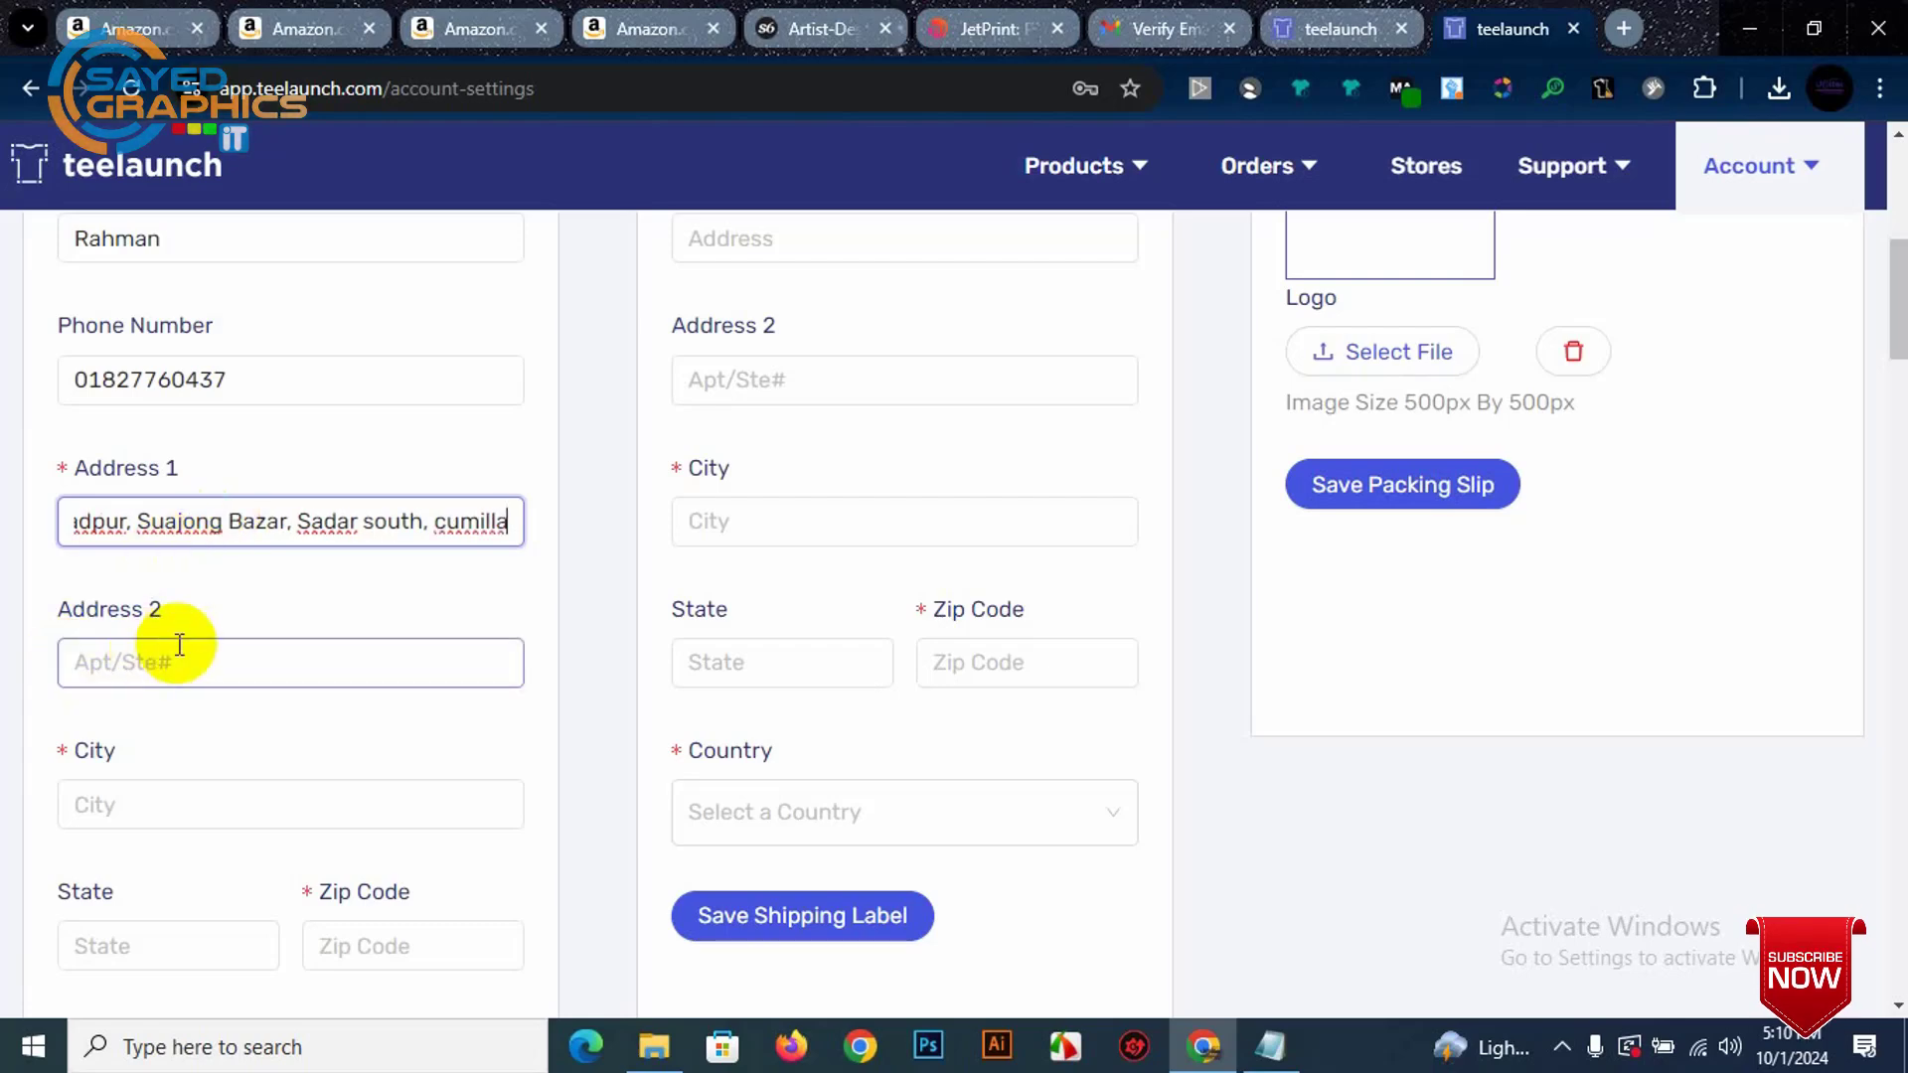
pyautogui.tripleClick(270, 487)
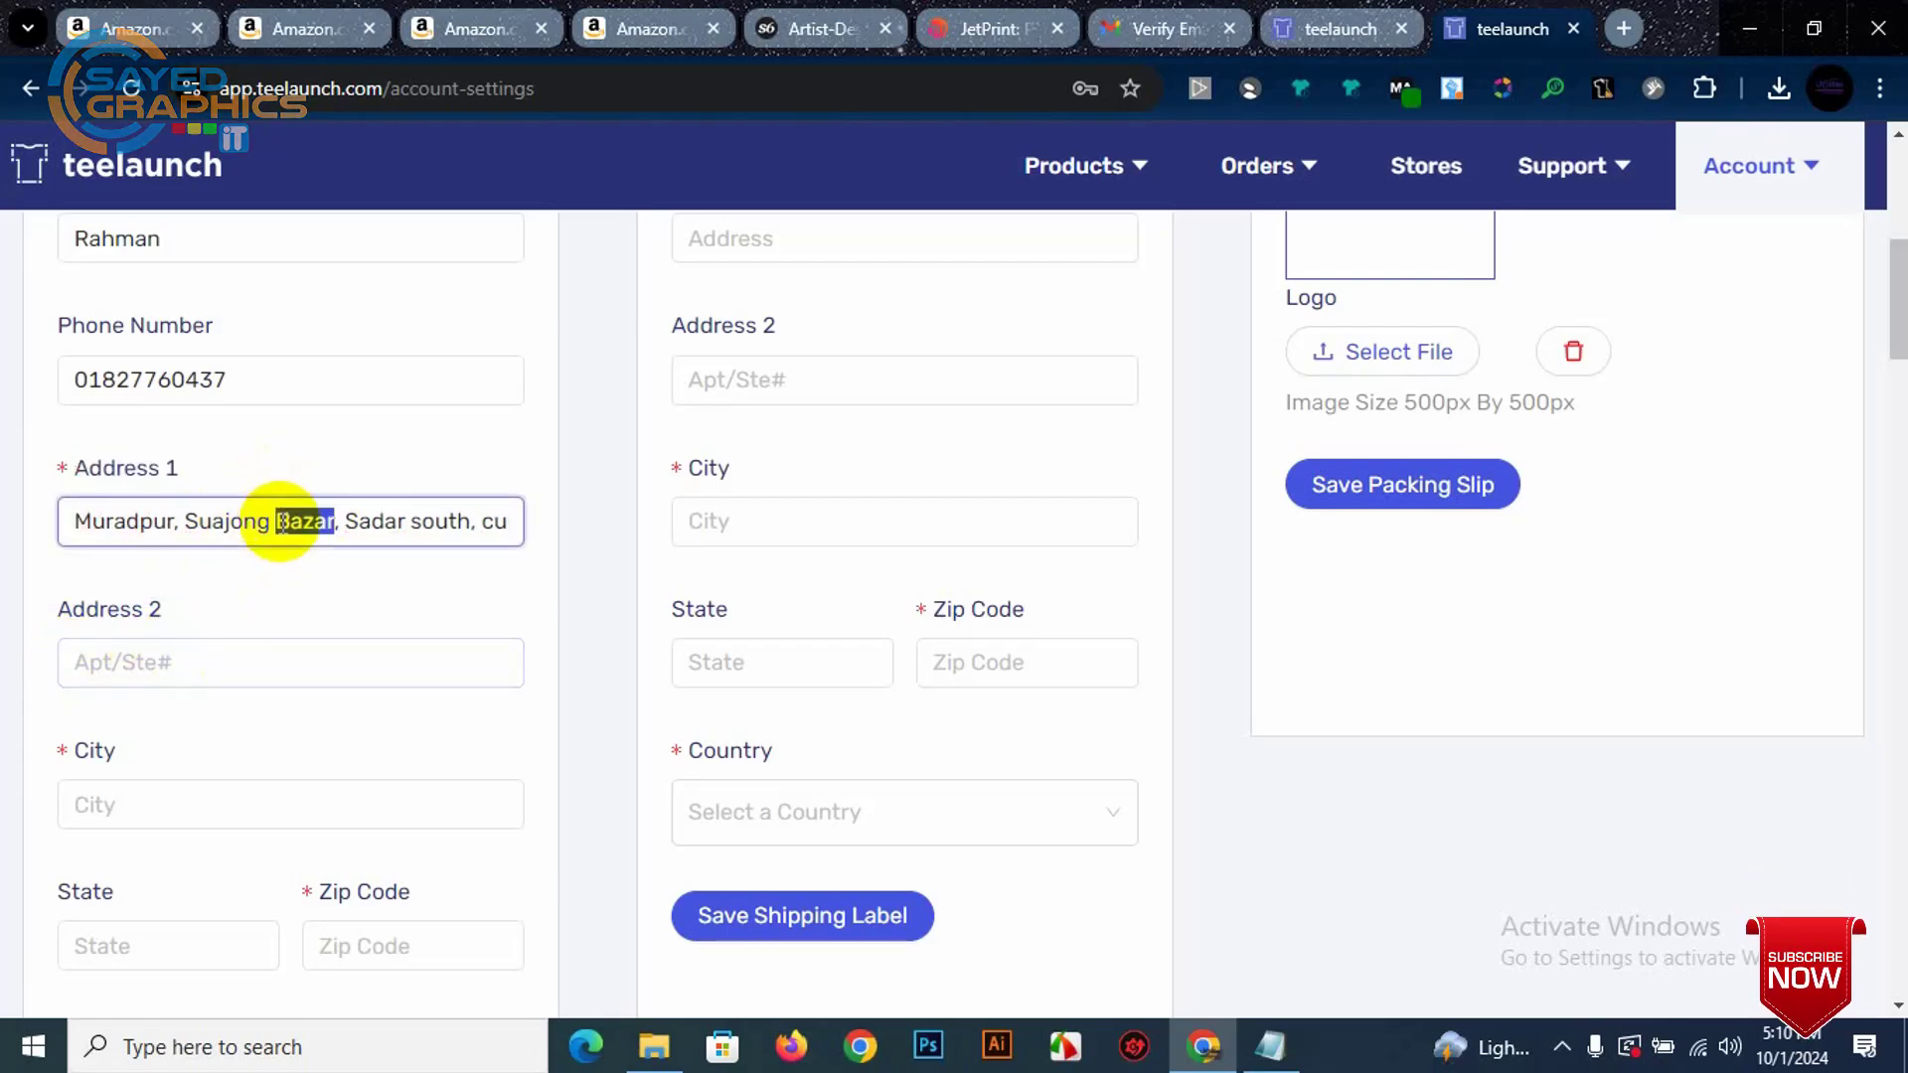
pyautogui.tripleClick(282, 523)
# Step: Enter the city and zip code for the account address
pyautogui.click(181, 790)
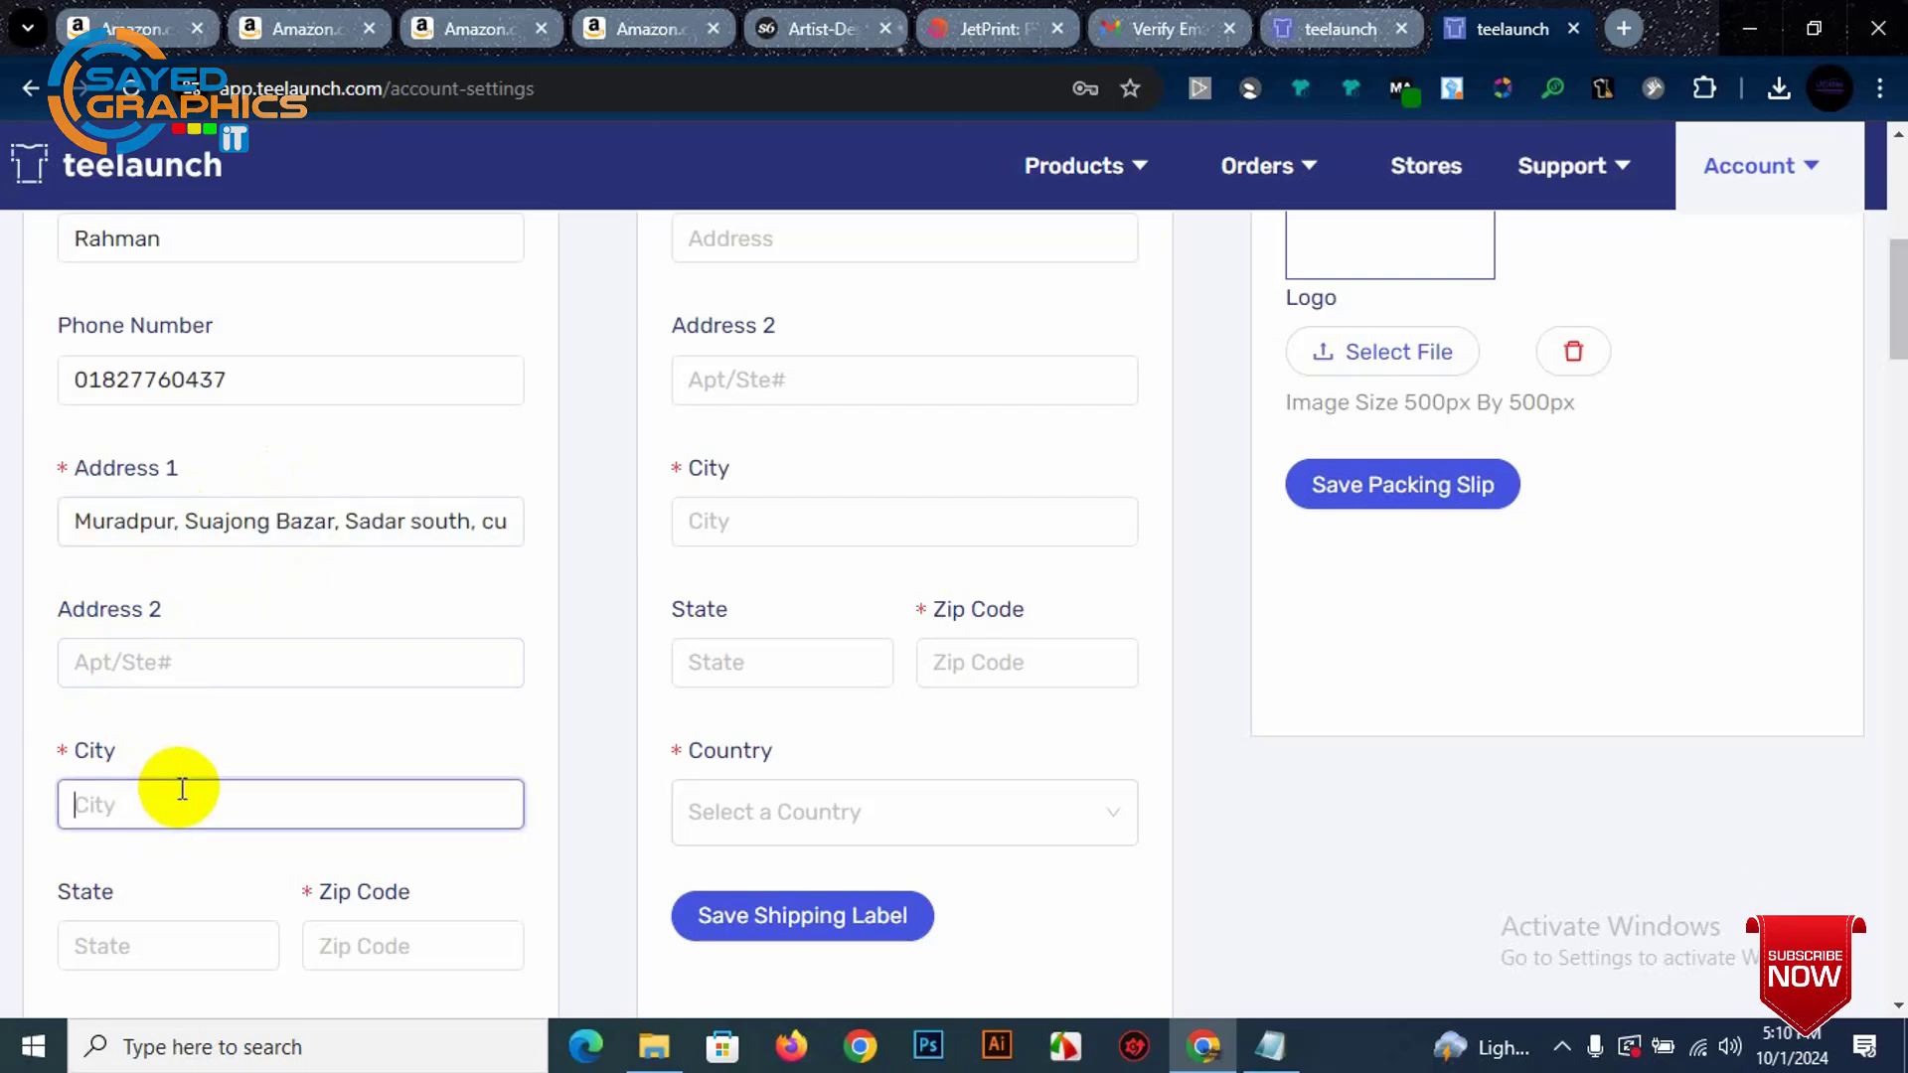
pyautogui.write('Cumilla')
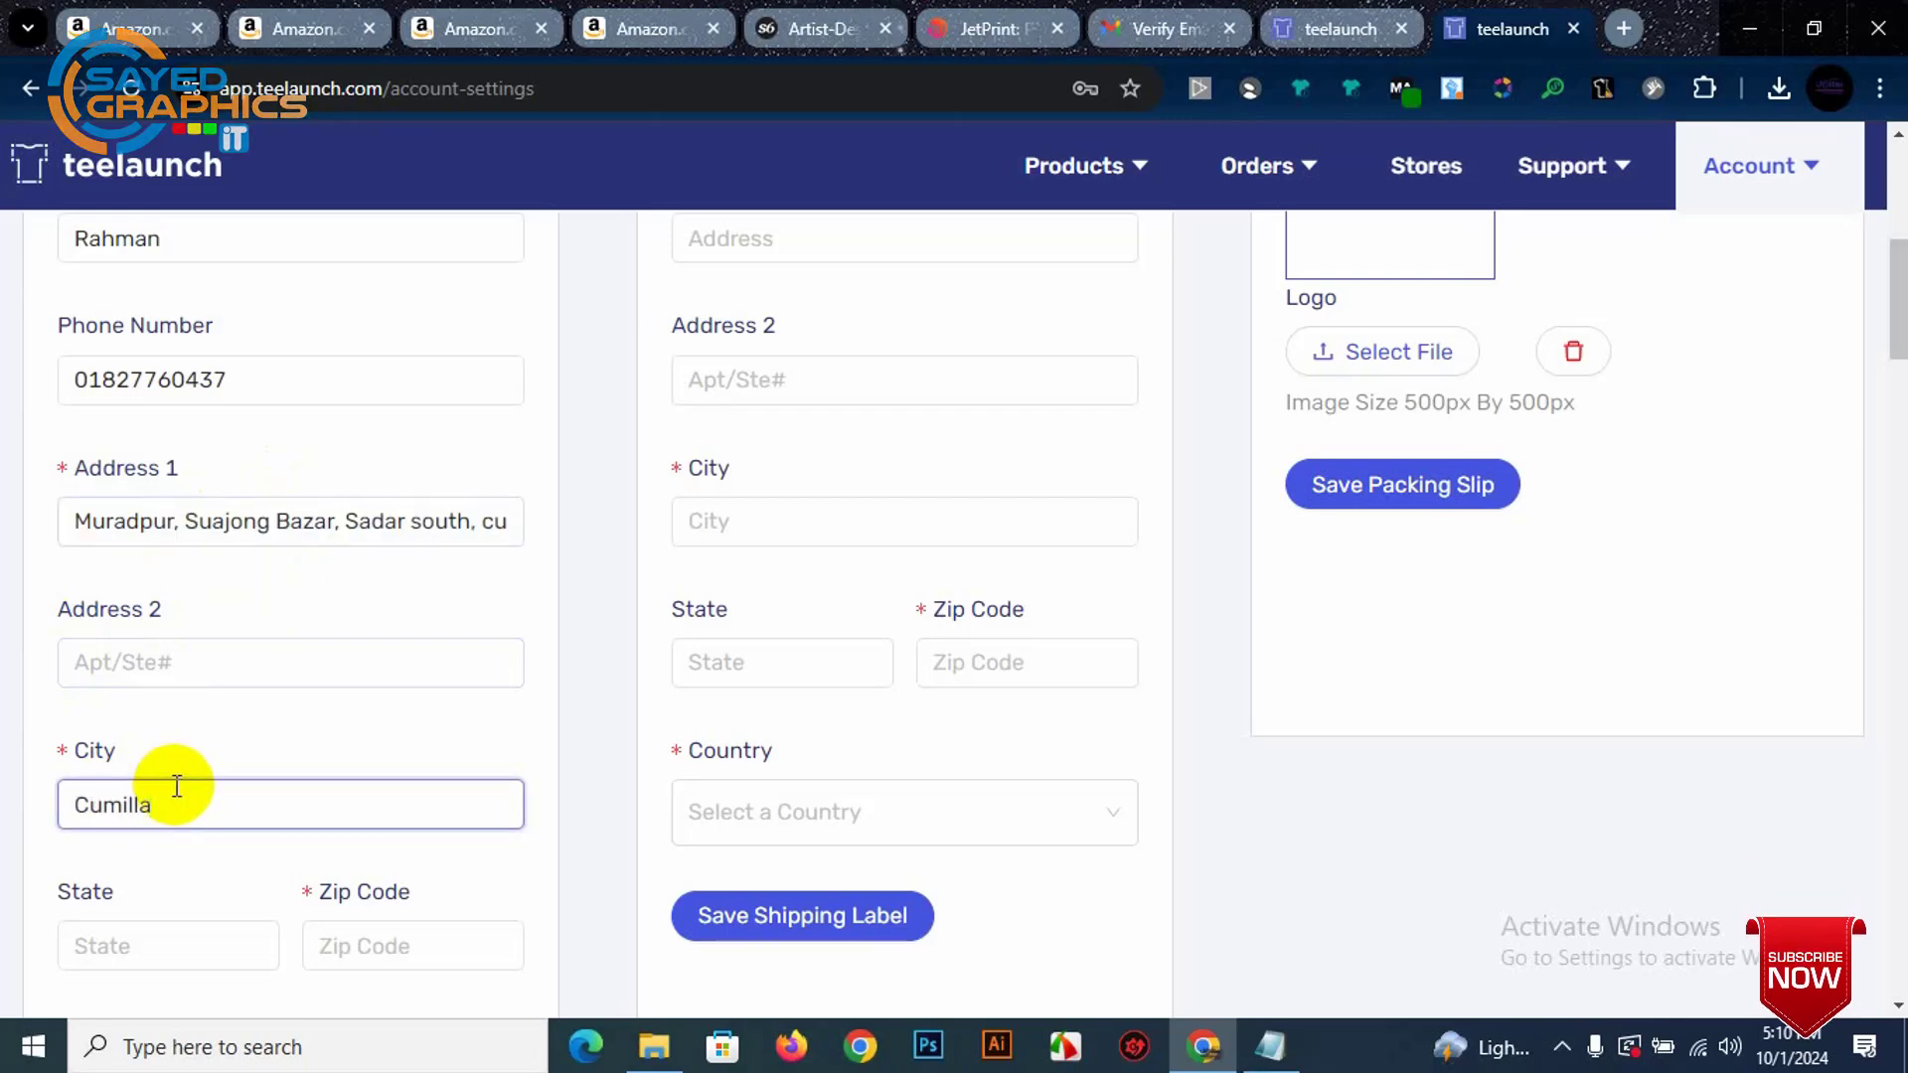
pyautogui.scroll(-3, 177, 786)
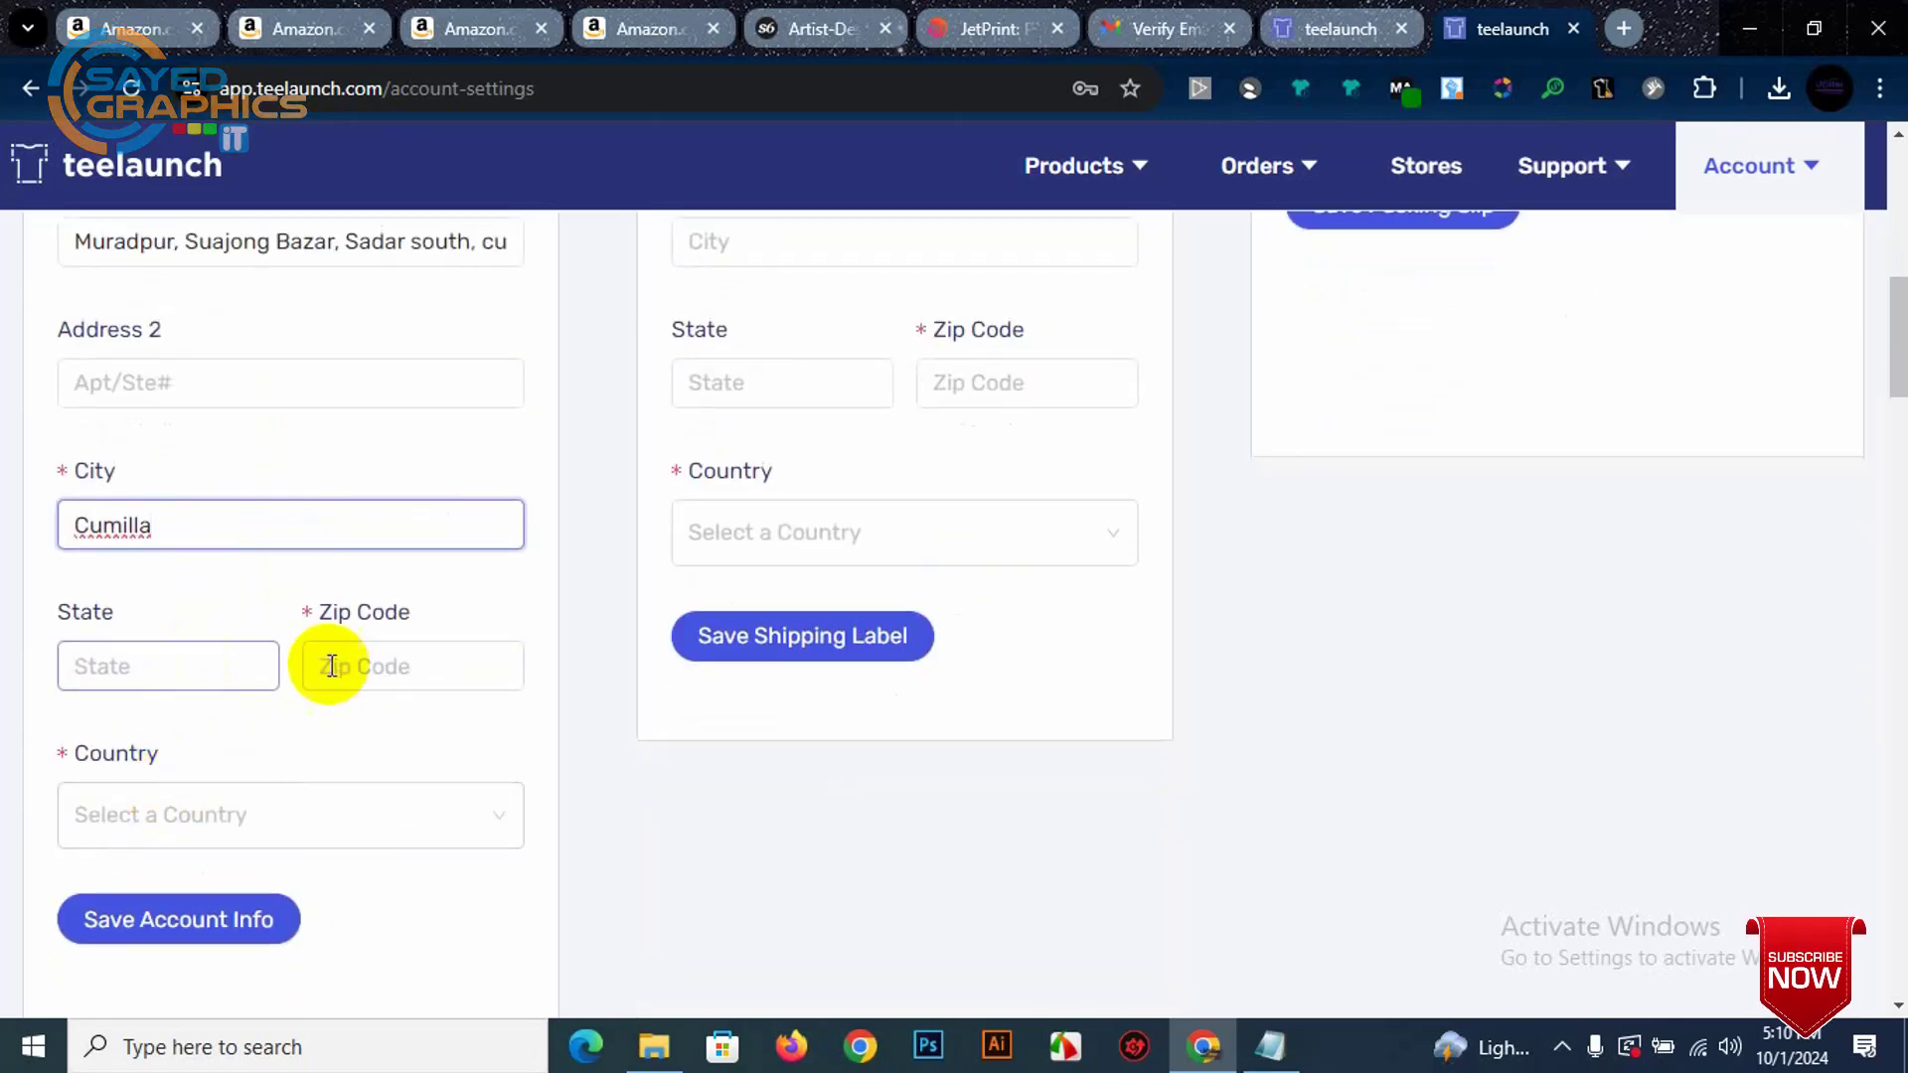
pyautogui.click(363, 675)
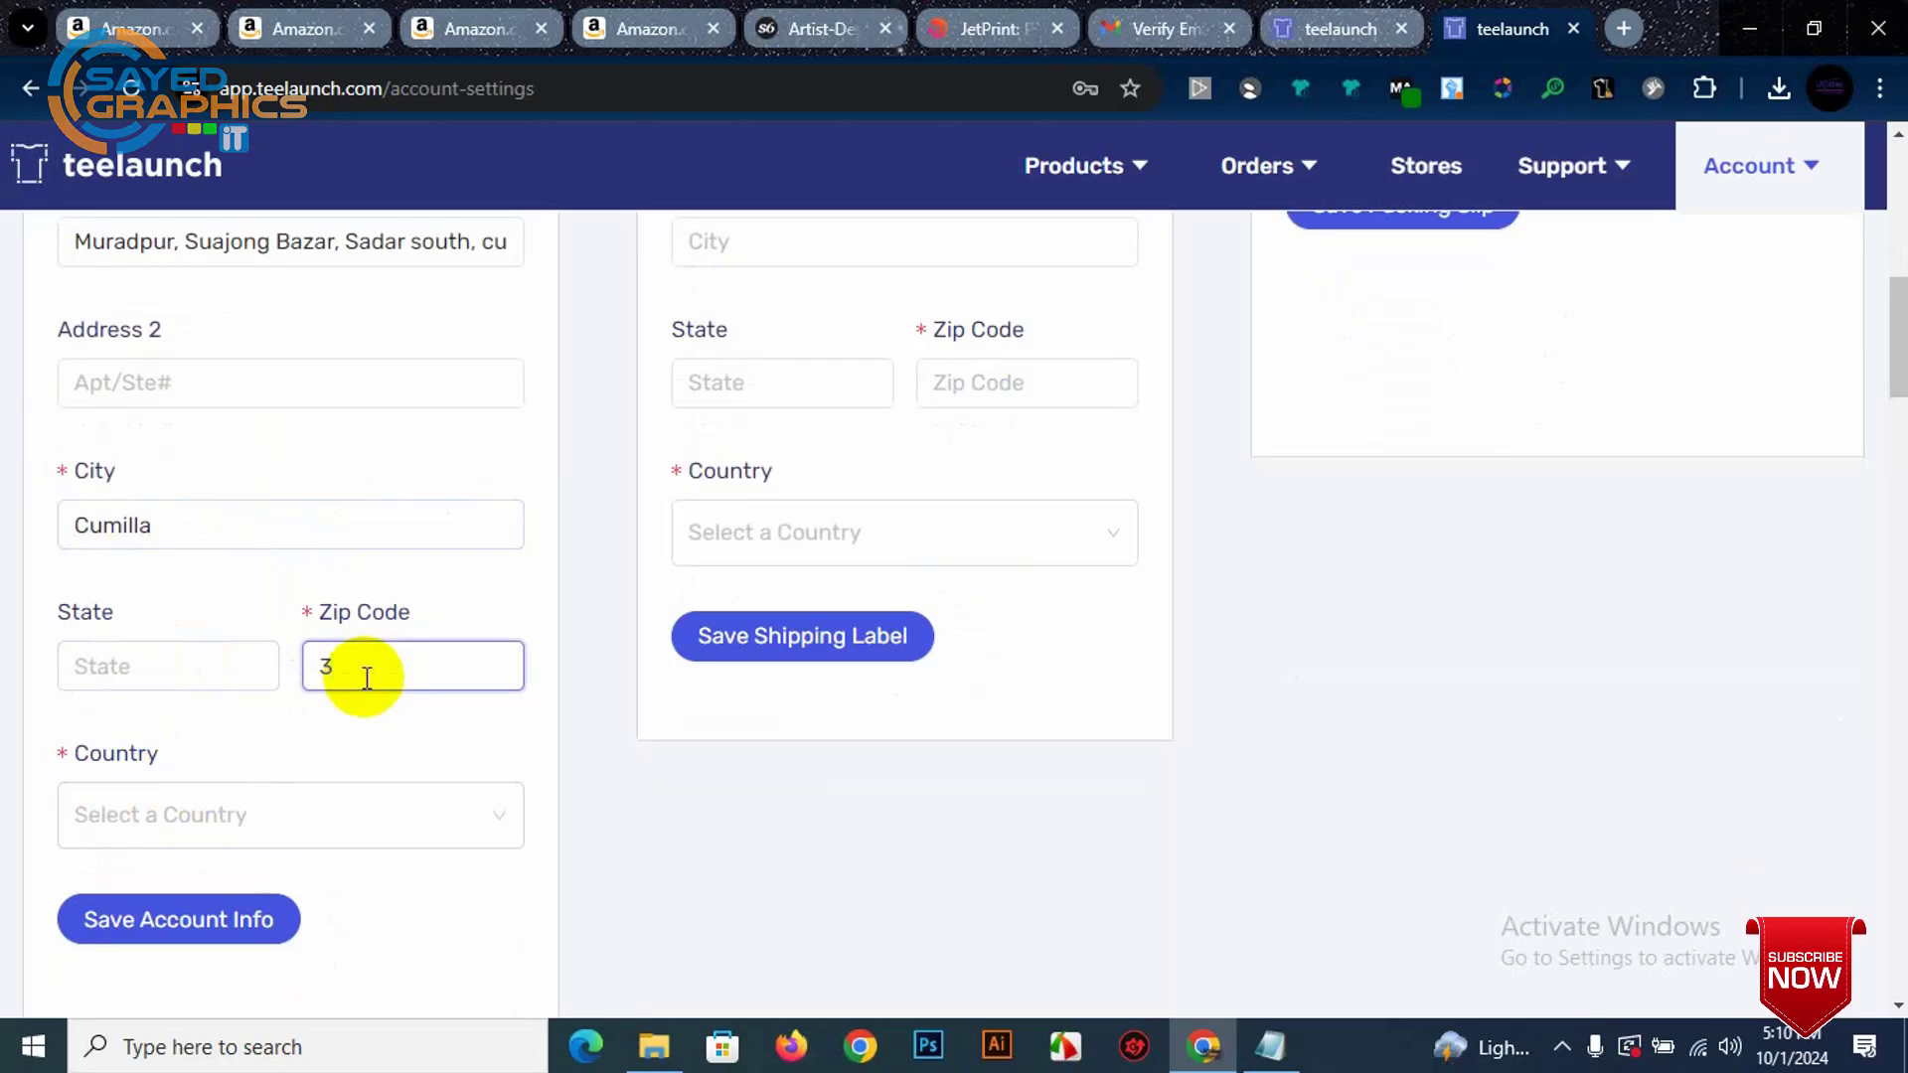
# Step: Choose Bangladesh from the Country dropdown
pyautogui.click(234, 809)
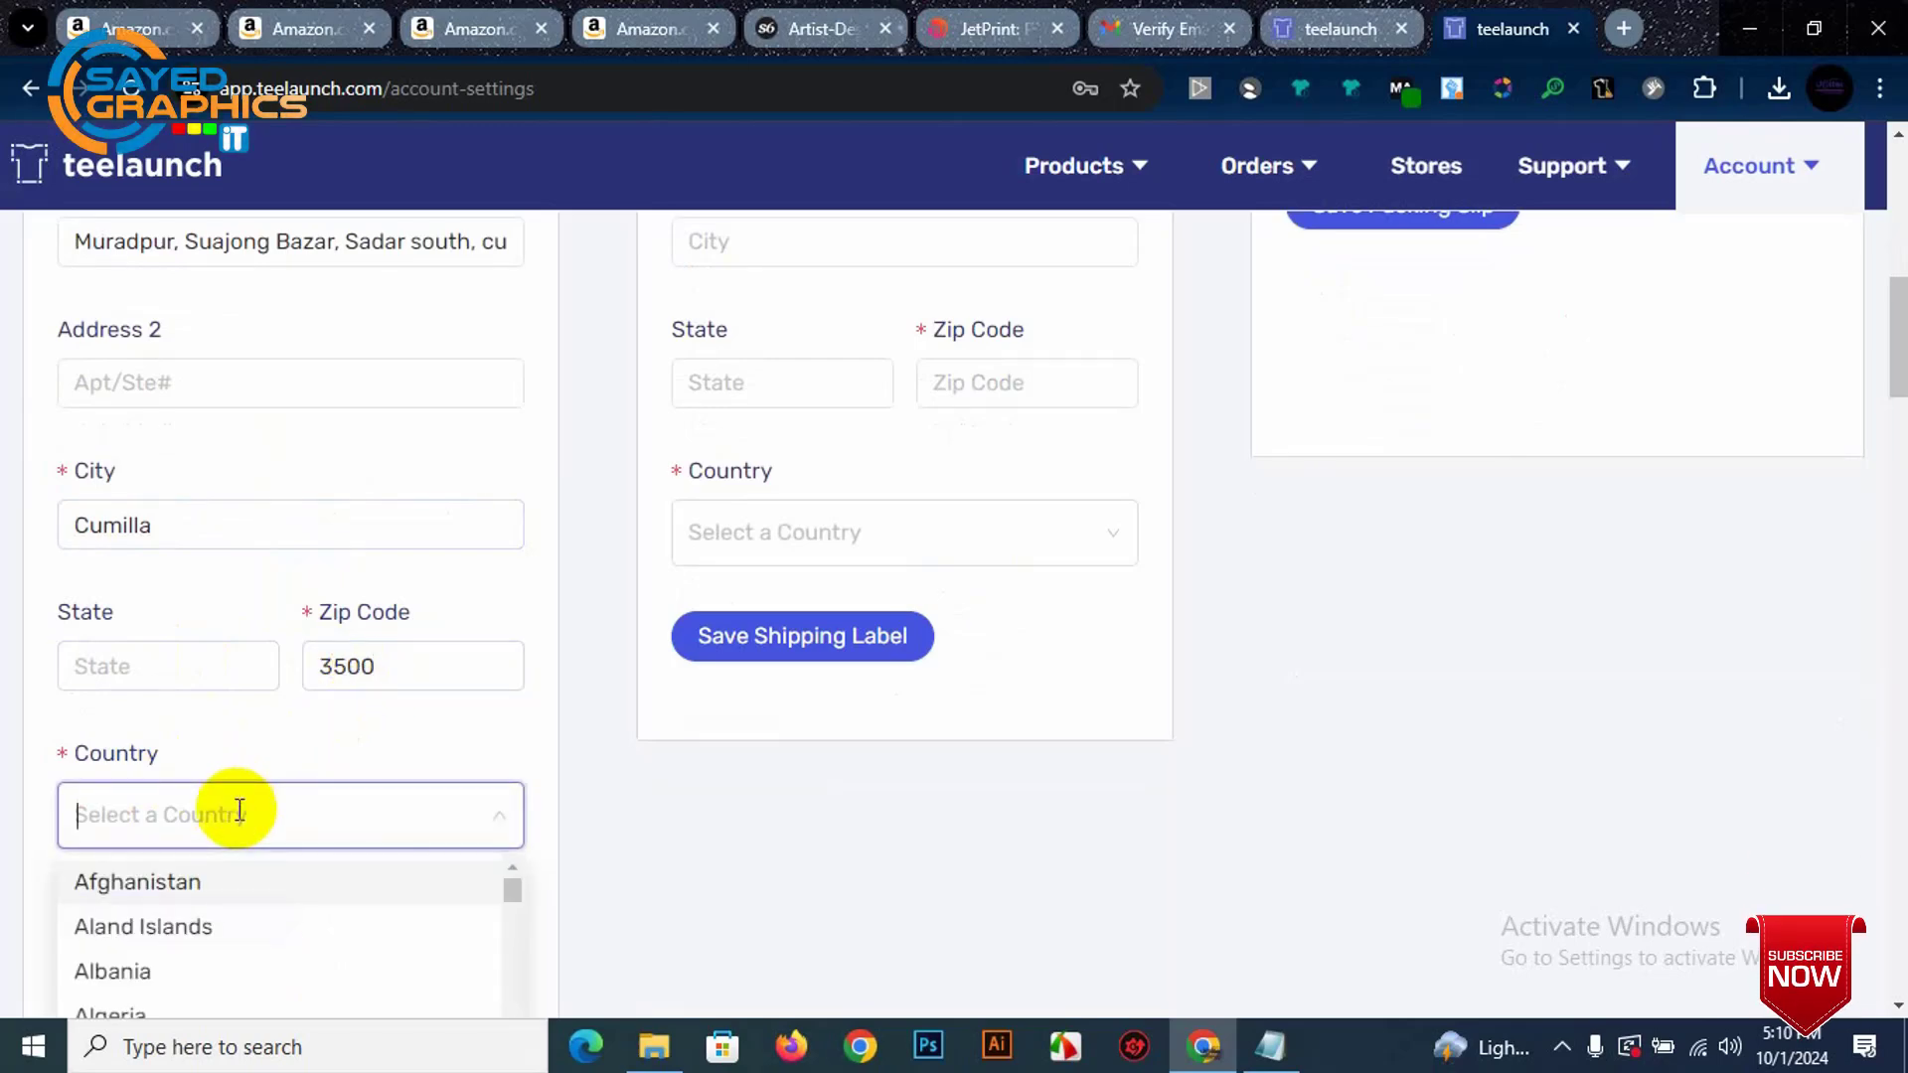
pyautogui.scroll(-3, 235, 809)
pyautogui.scroll(-5, 221, 810)
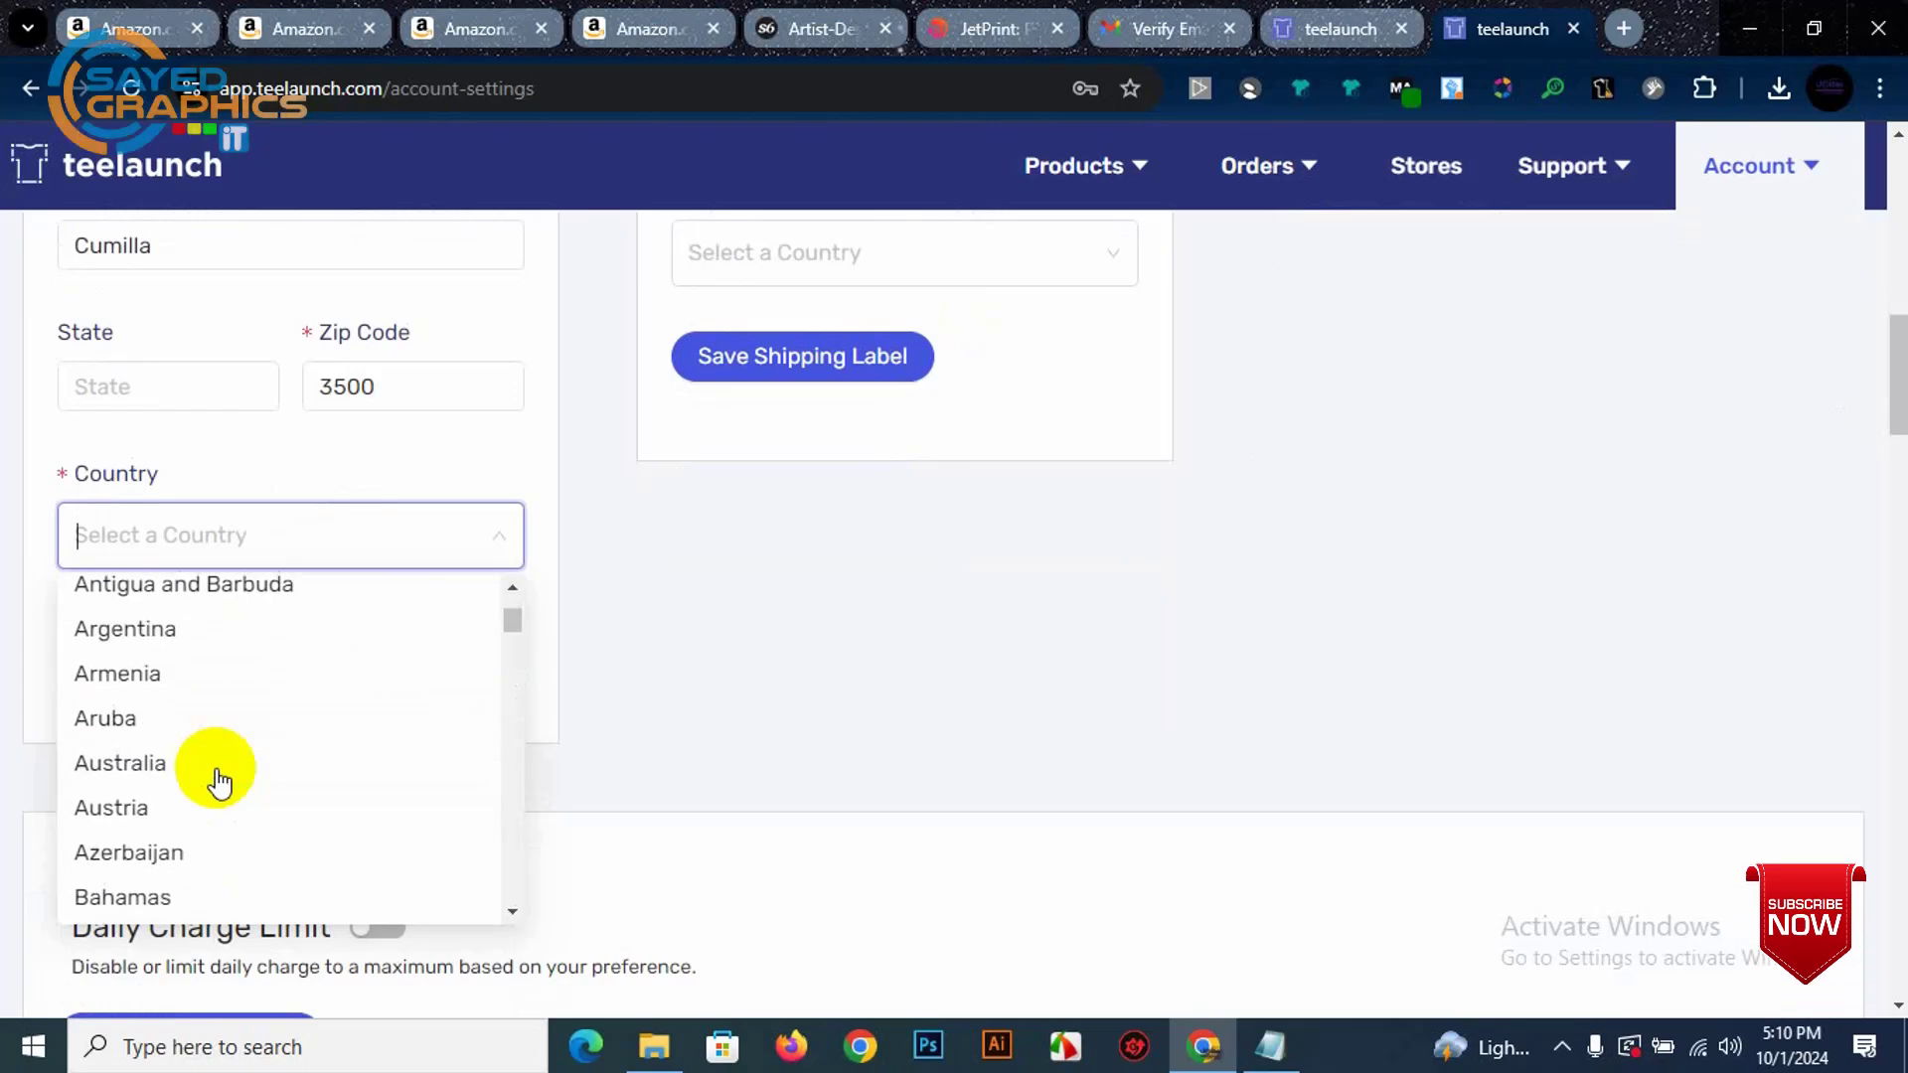
pyautogui.click(169, 849)
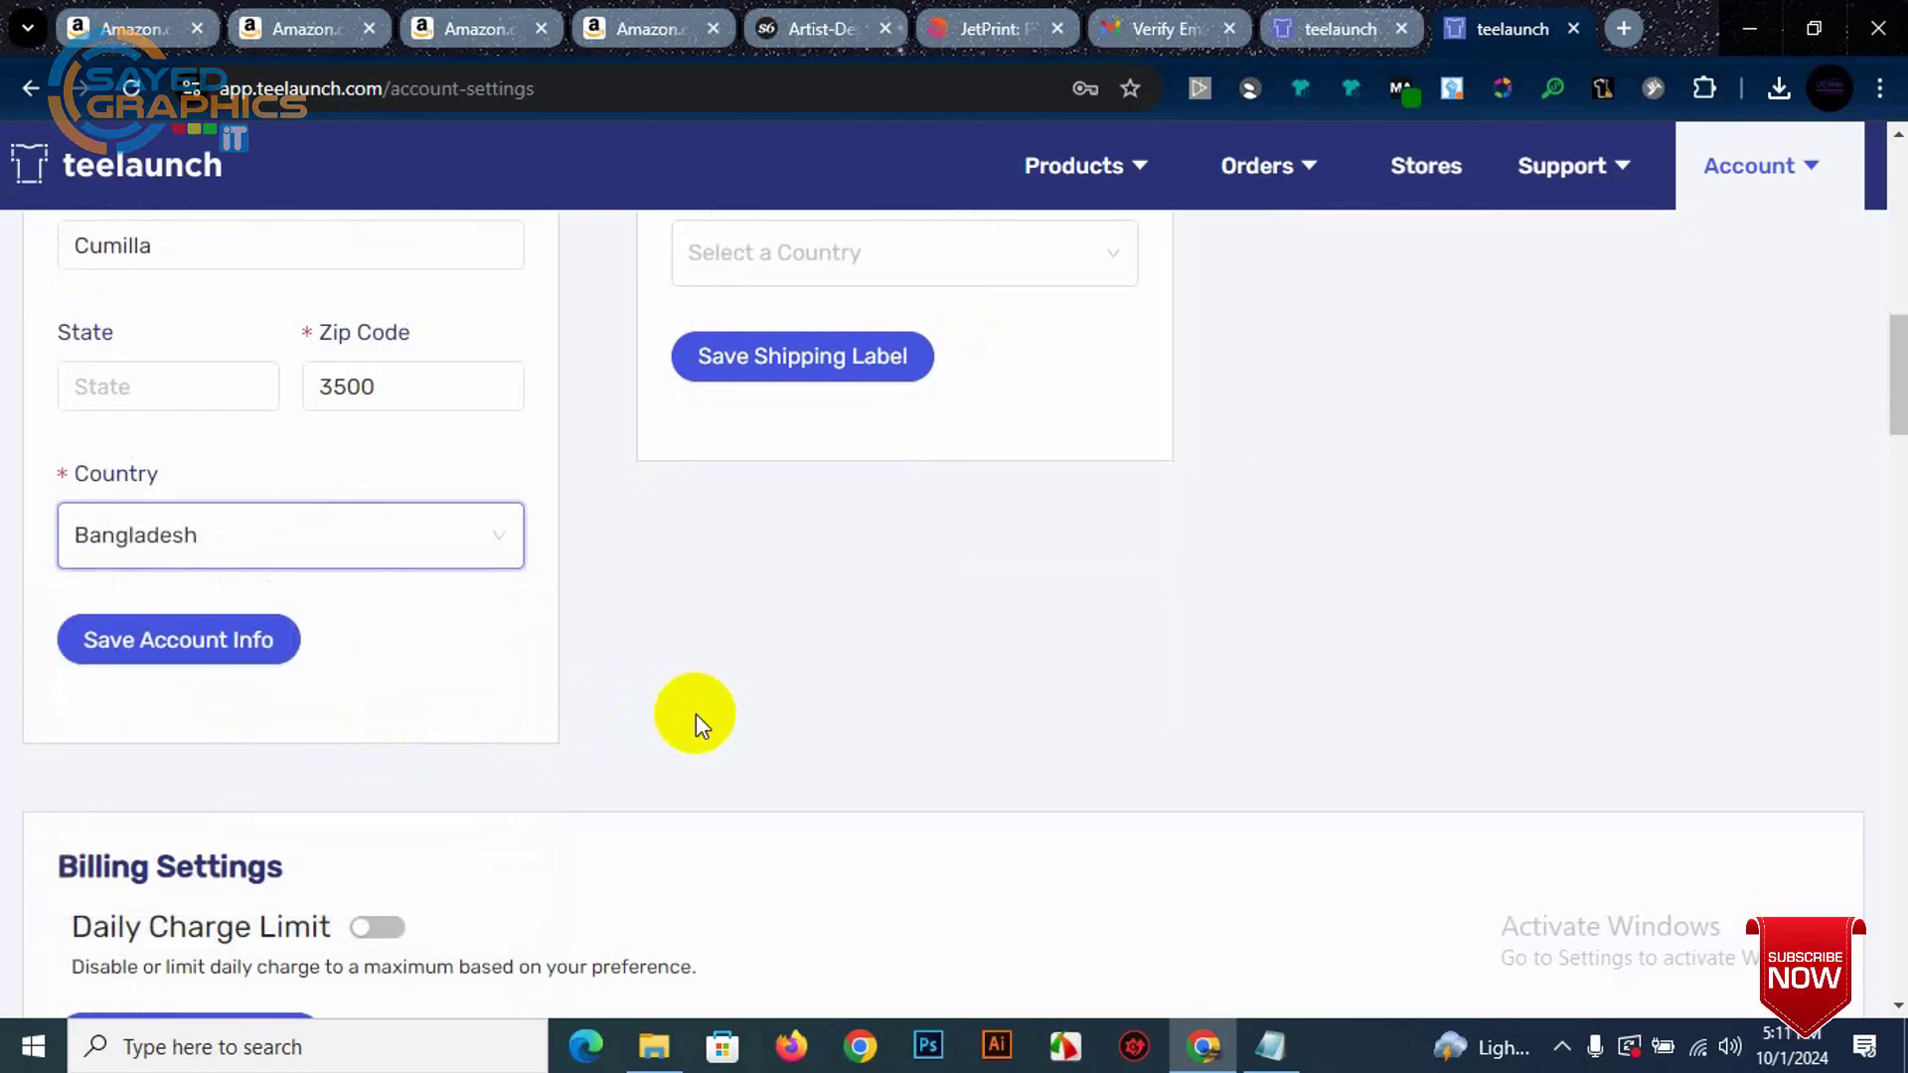
pyautogui.scroll(3, 695, 716)
pyautogui.scroll(1, 313, 582)
pyautogui.scroll(-2, 312, 582)
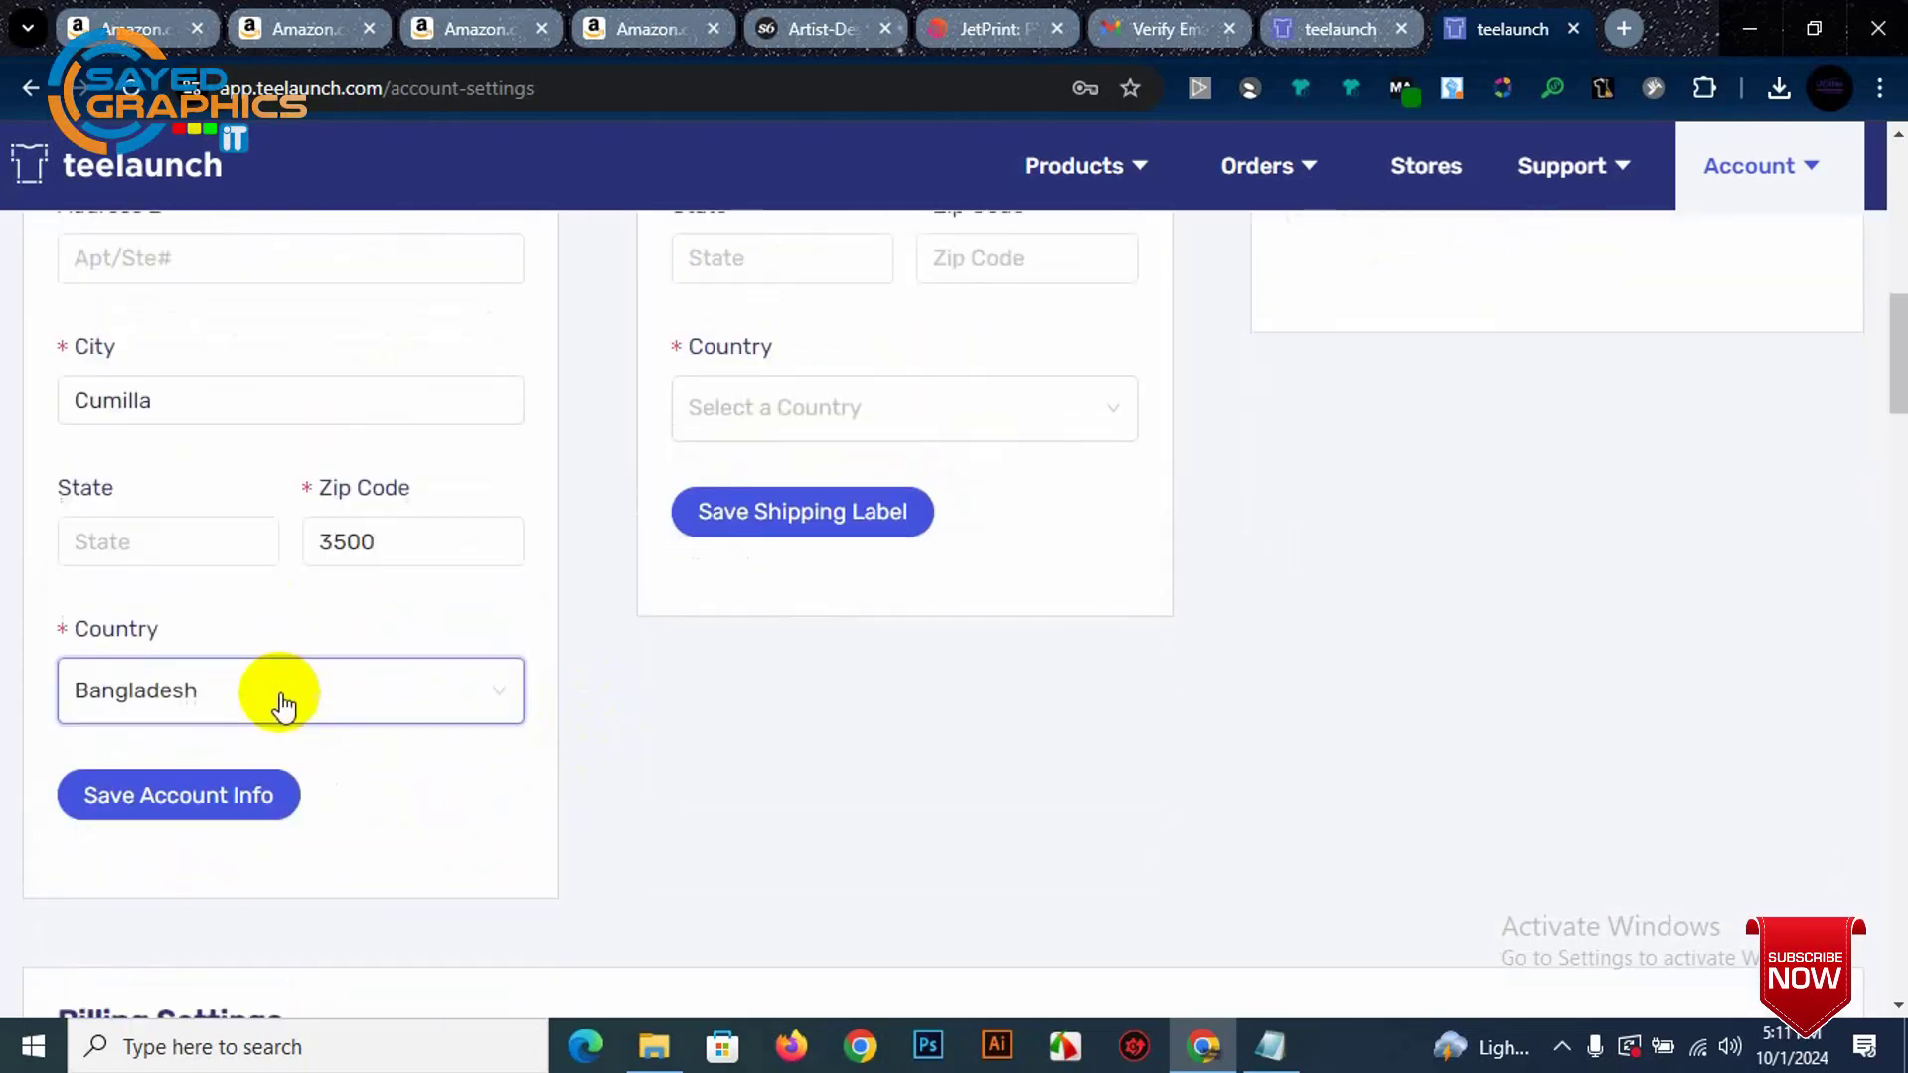
pyautogui.click(159, 780)
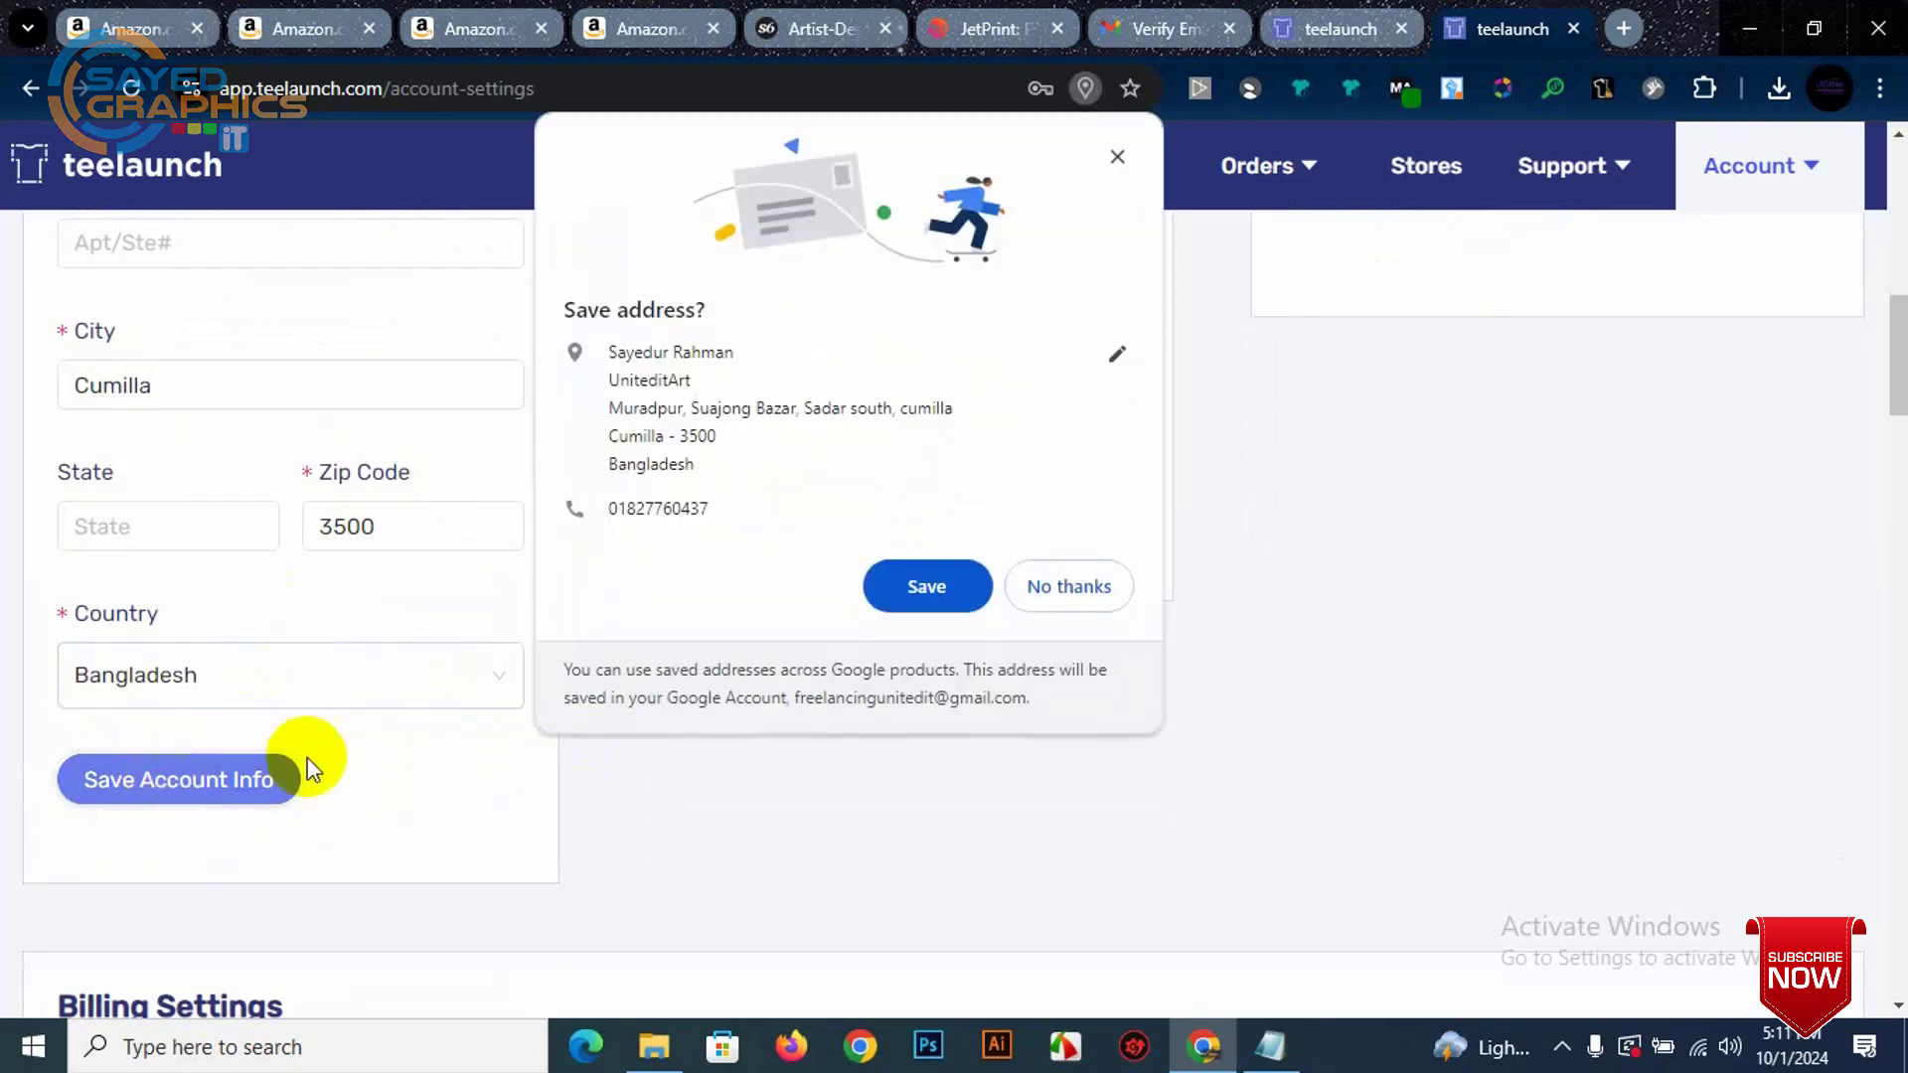
pyautogui.click(929, 586)
pyautogui.scroll(3, 875, 572)
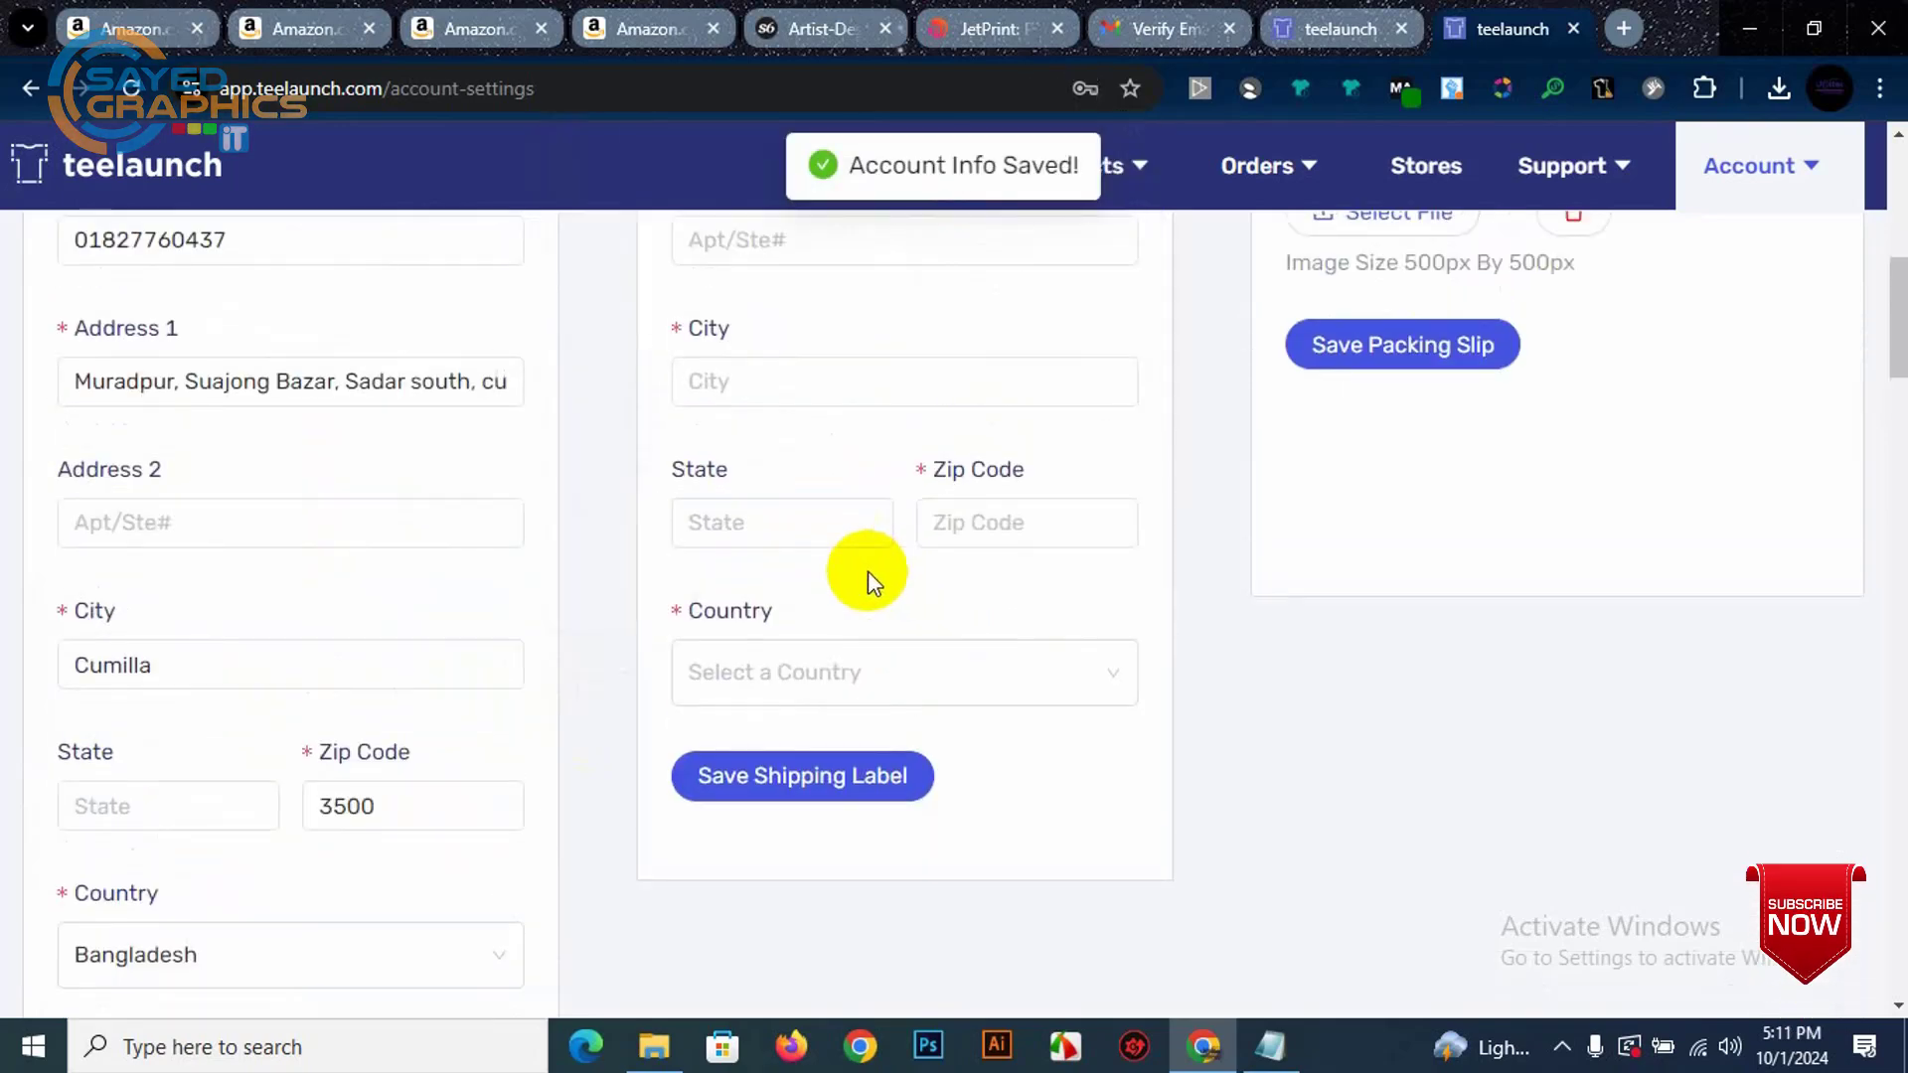
pyautogui.click(812, 686)
pyautogui.scroll(-8, 803, 785)
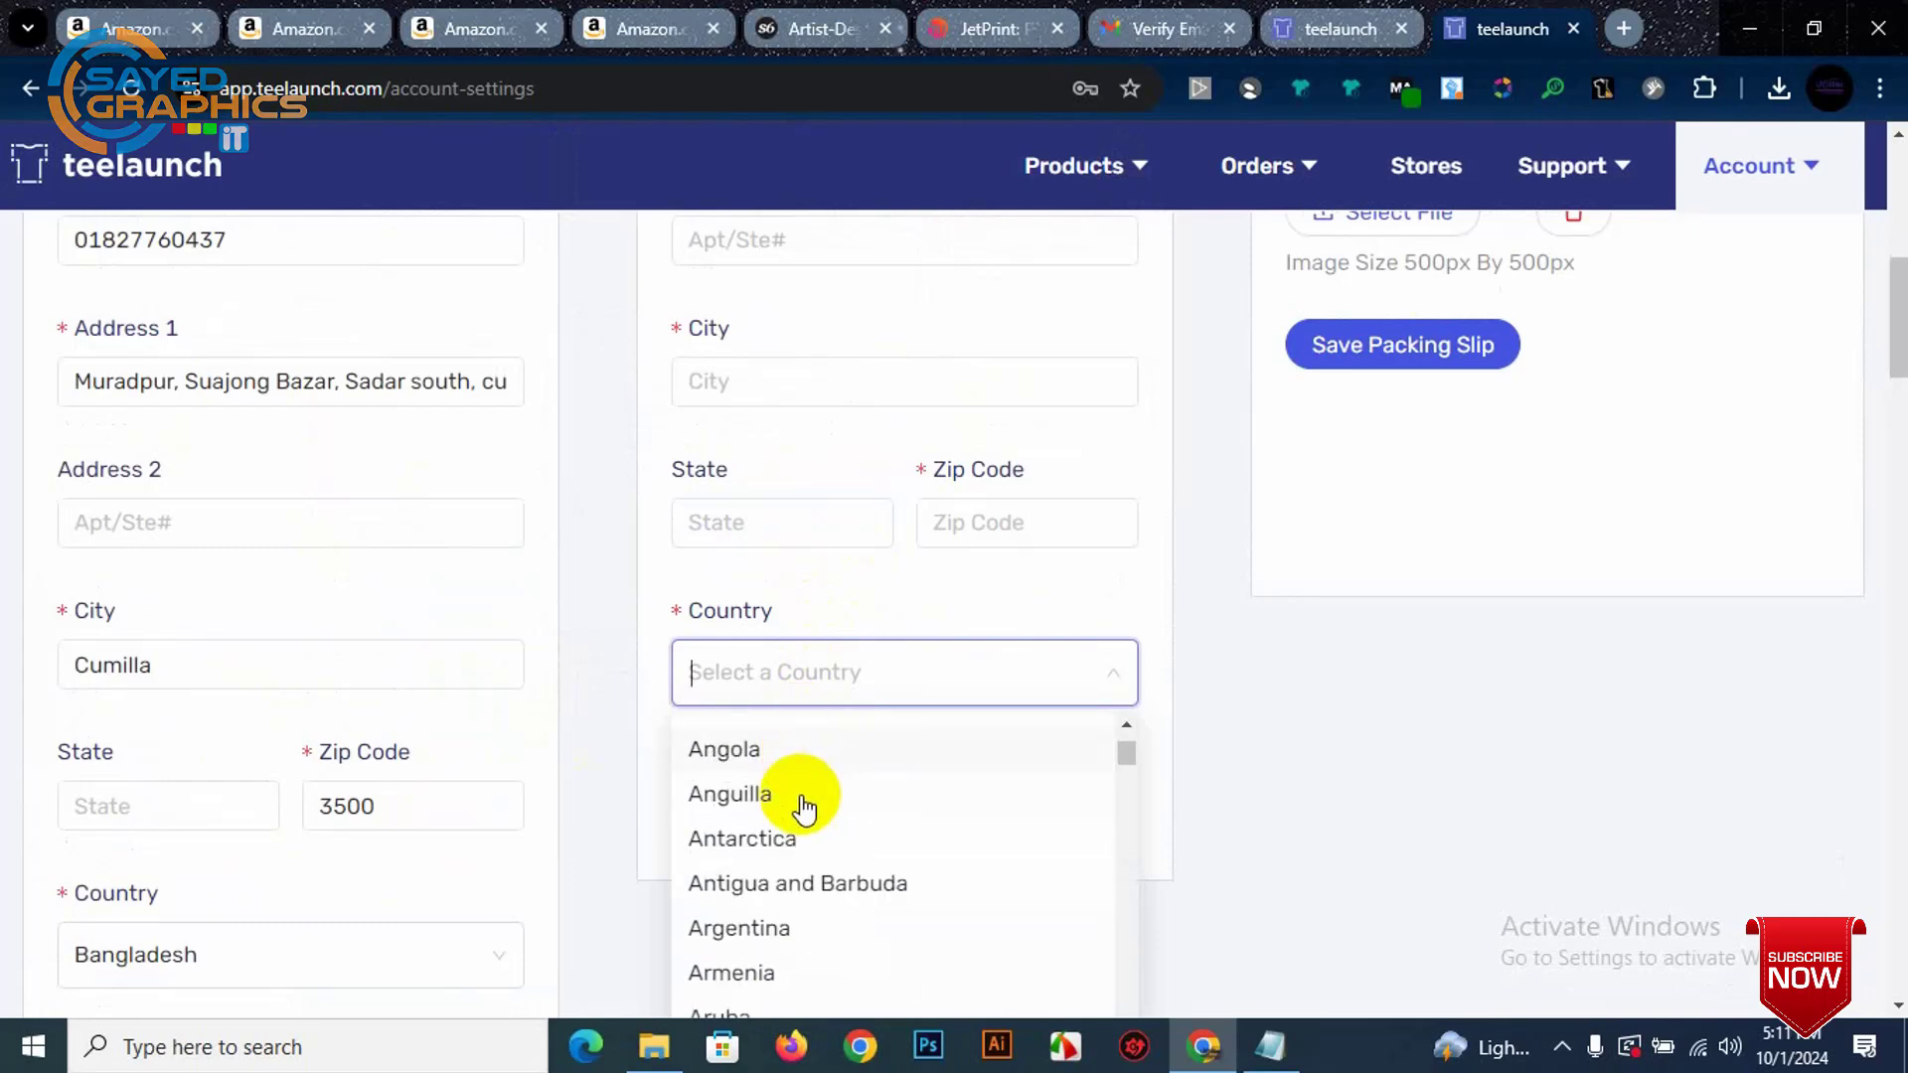
pyautogui.click(801, 867)
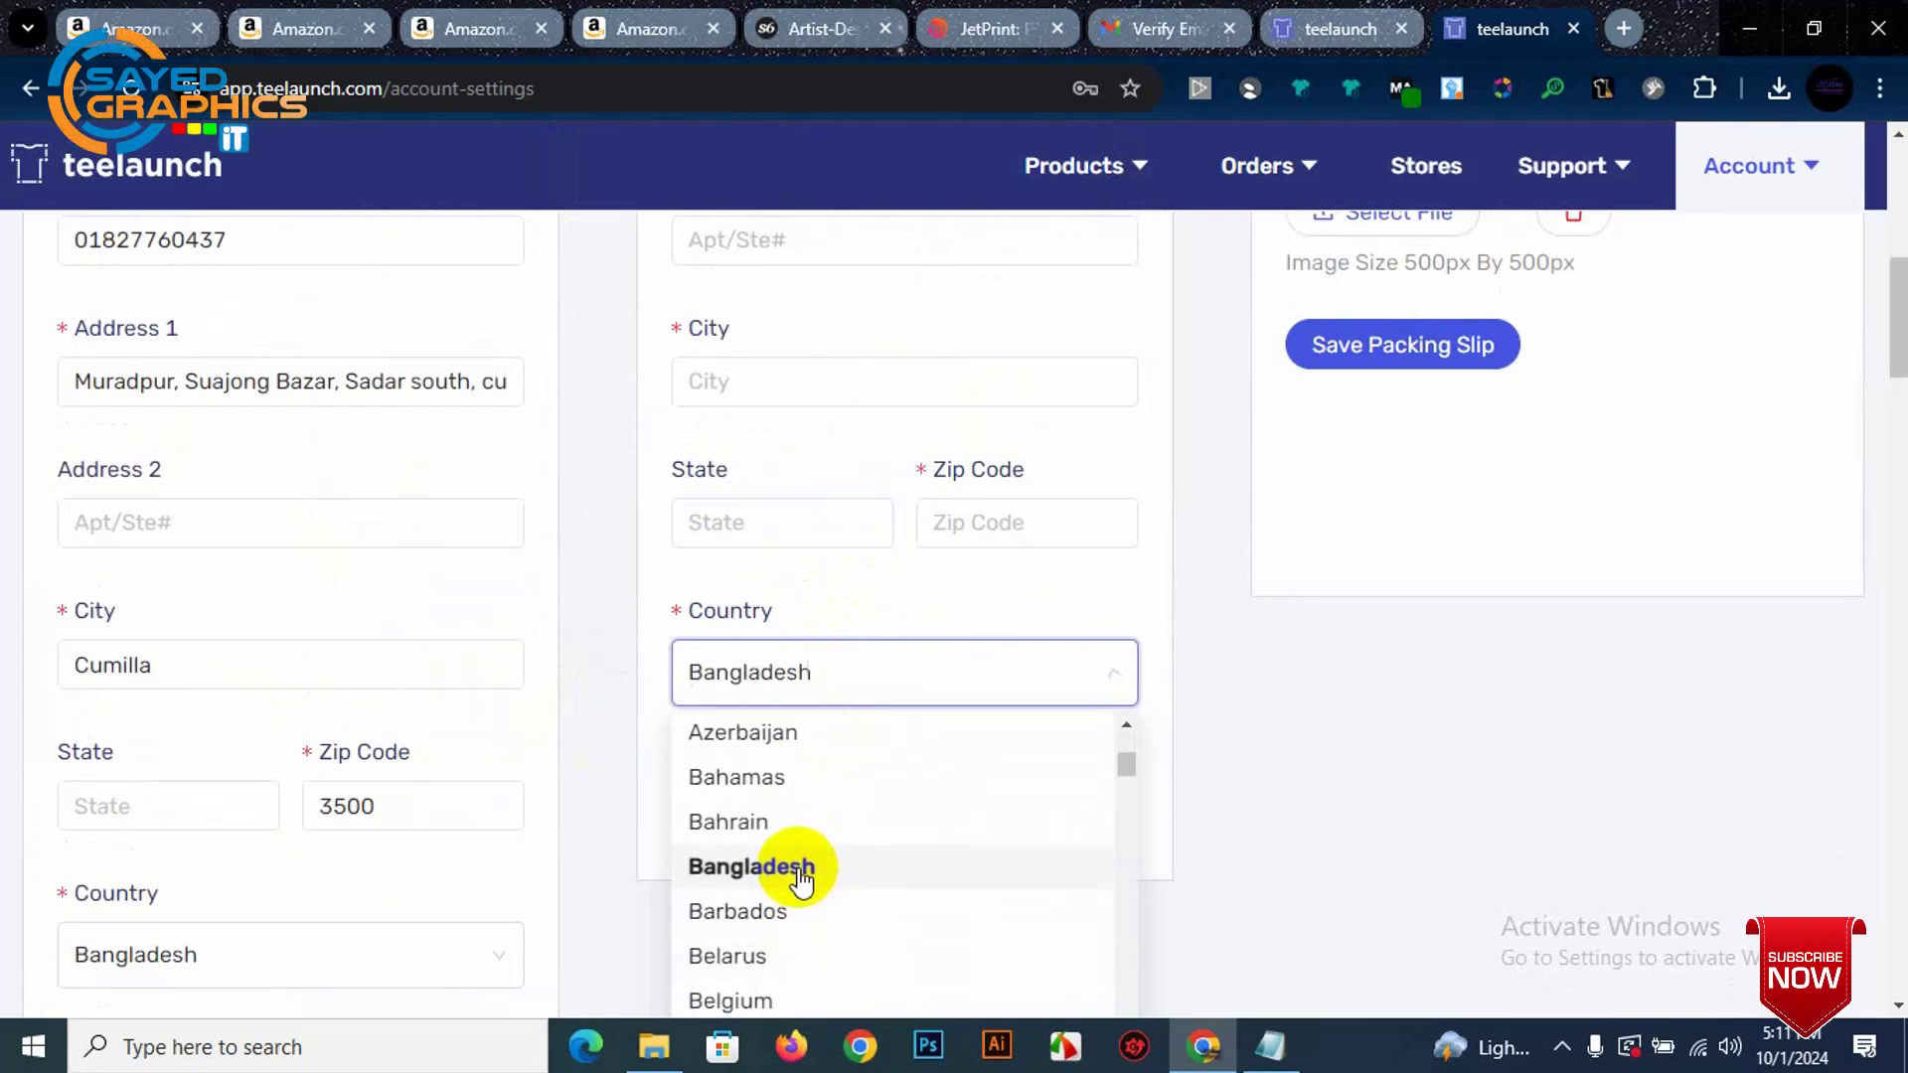
pyautogui.scroll(10, 913, 701)
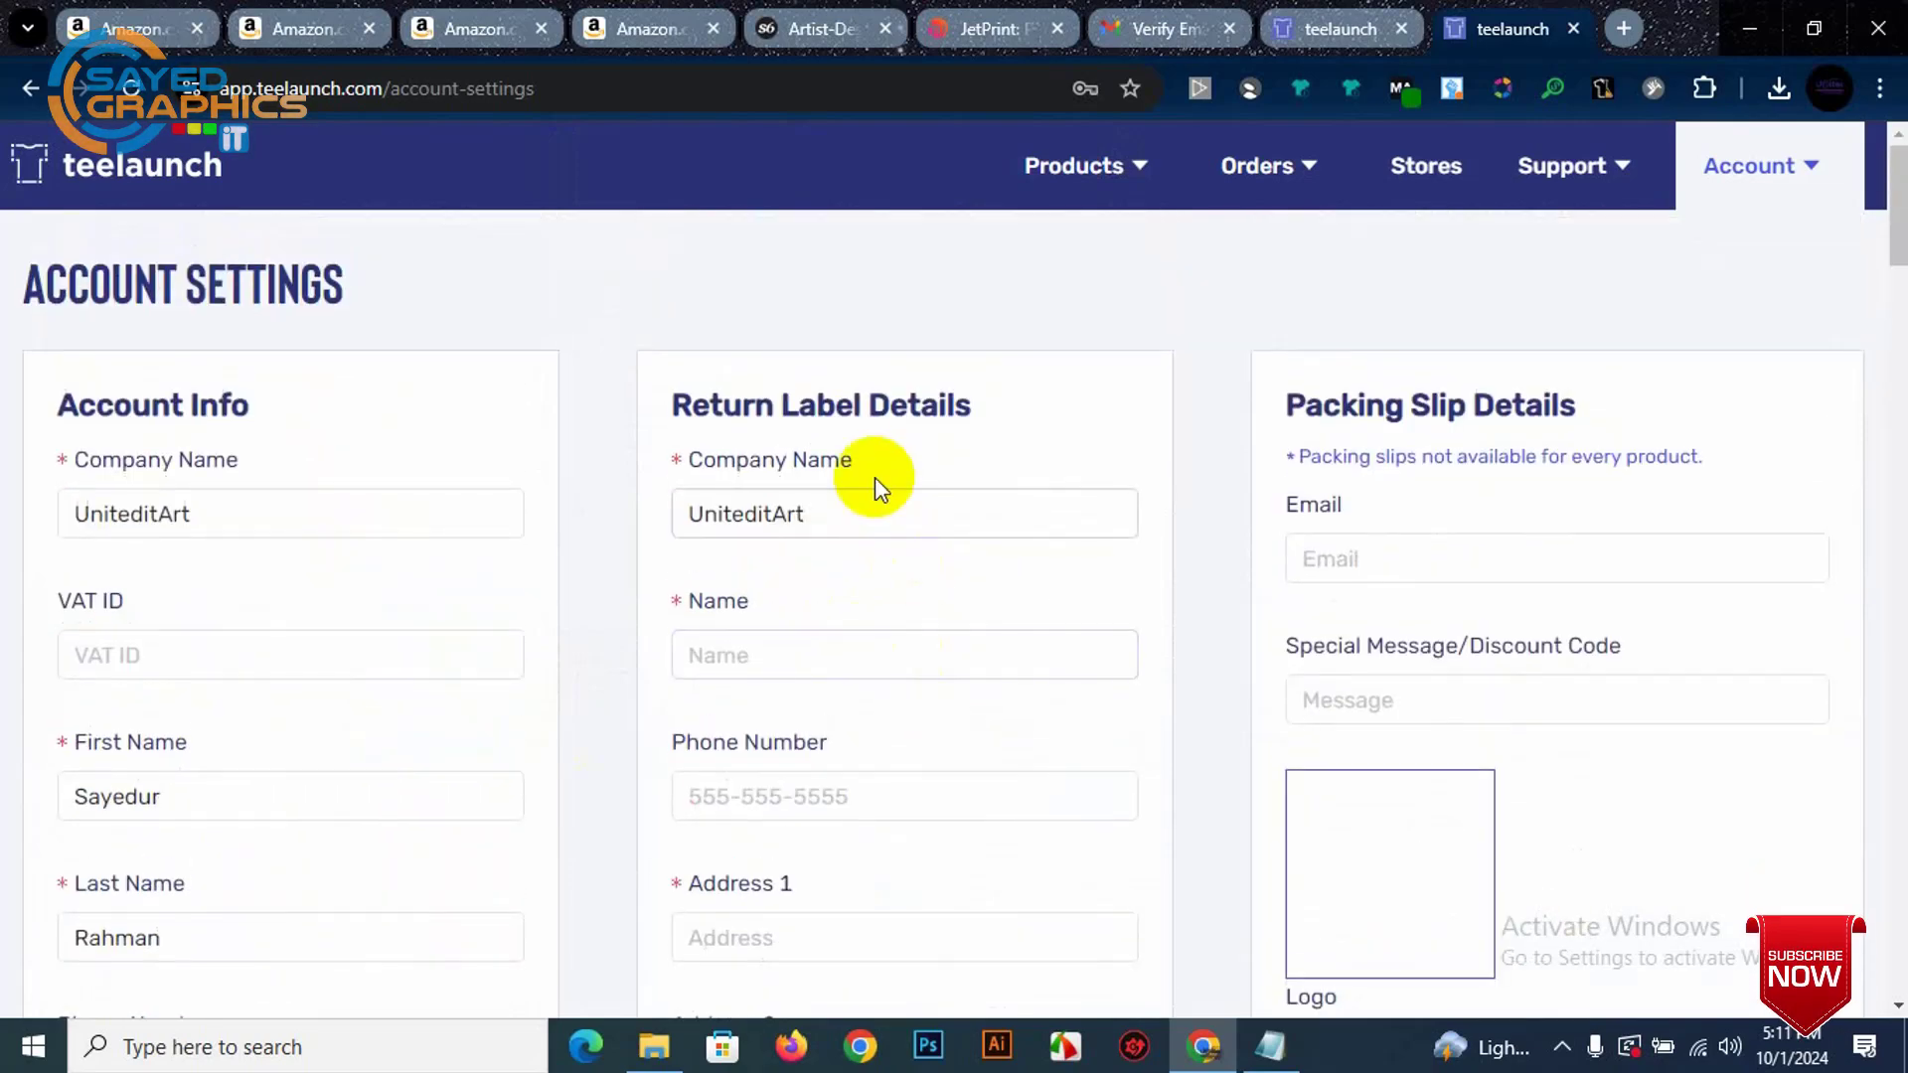
pyautogui.scroll(-3, 1019, 438)
pyautogui.click(915, 537)
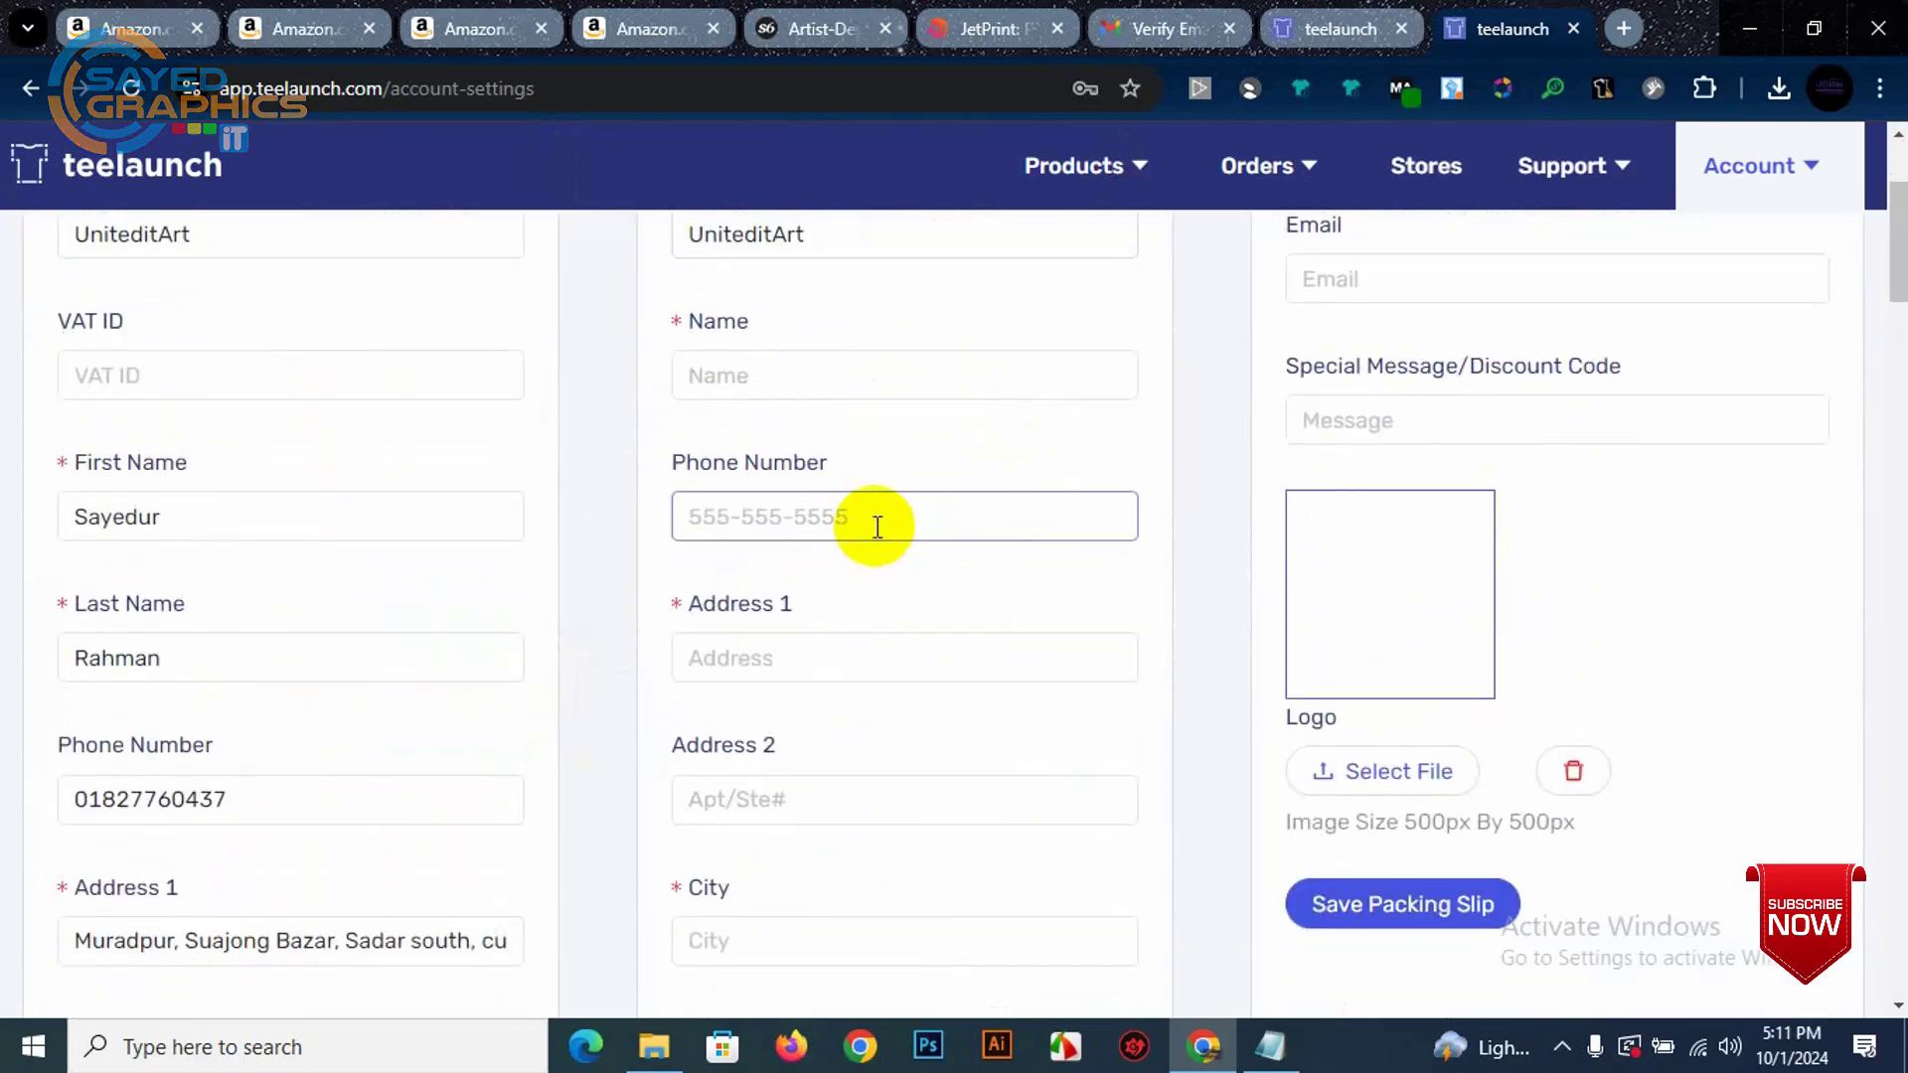
pyautogui.scroll(3, 875, 527)
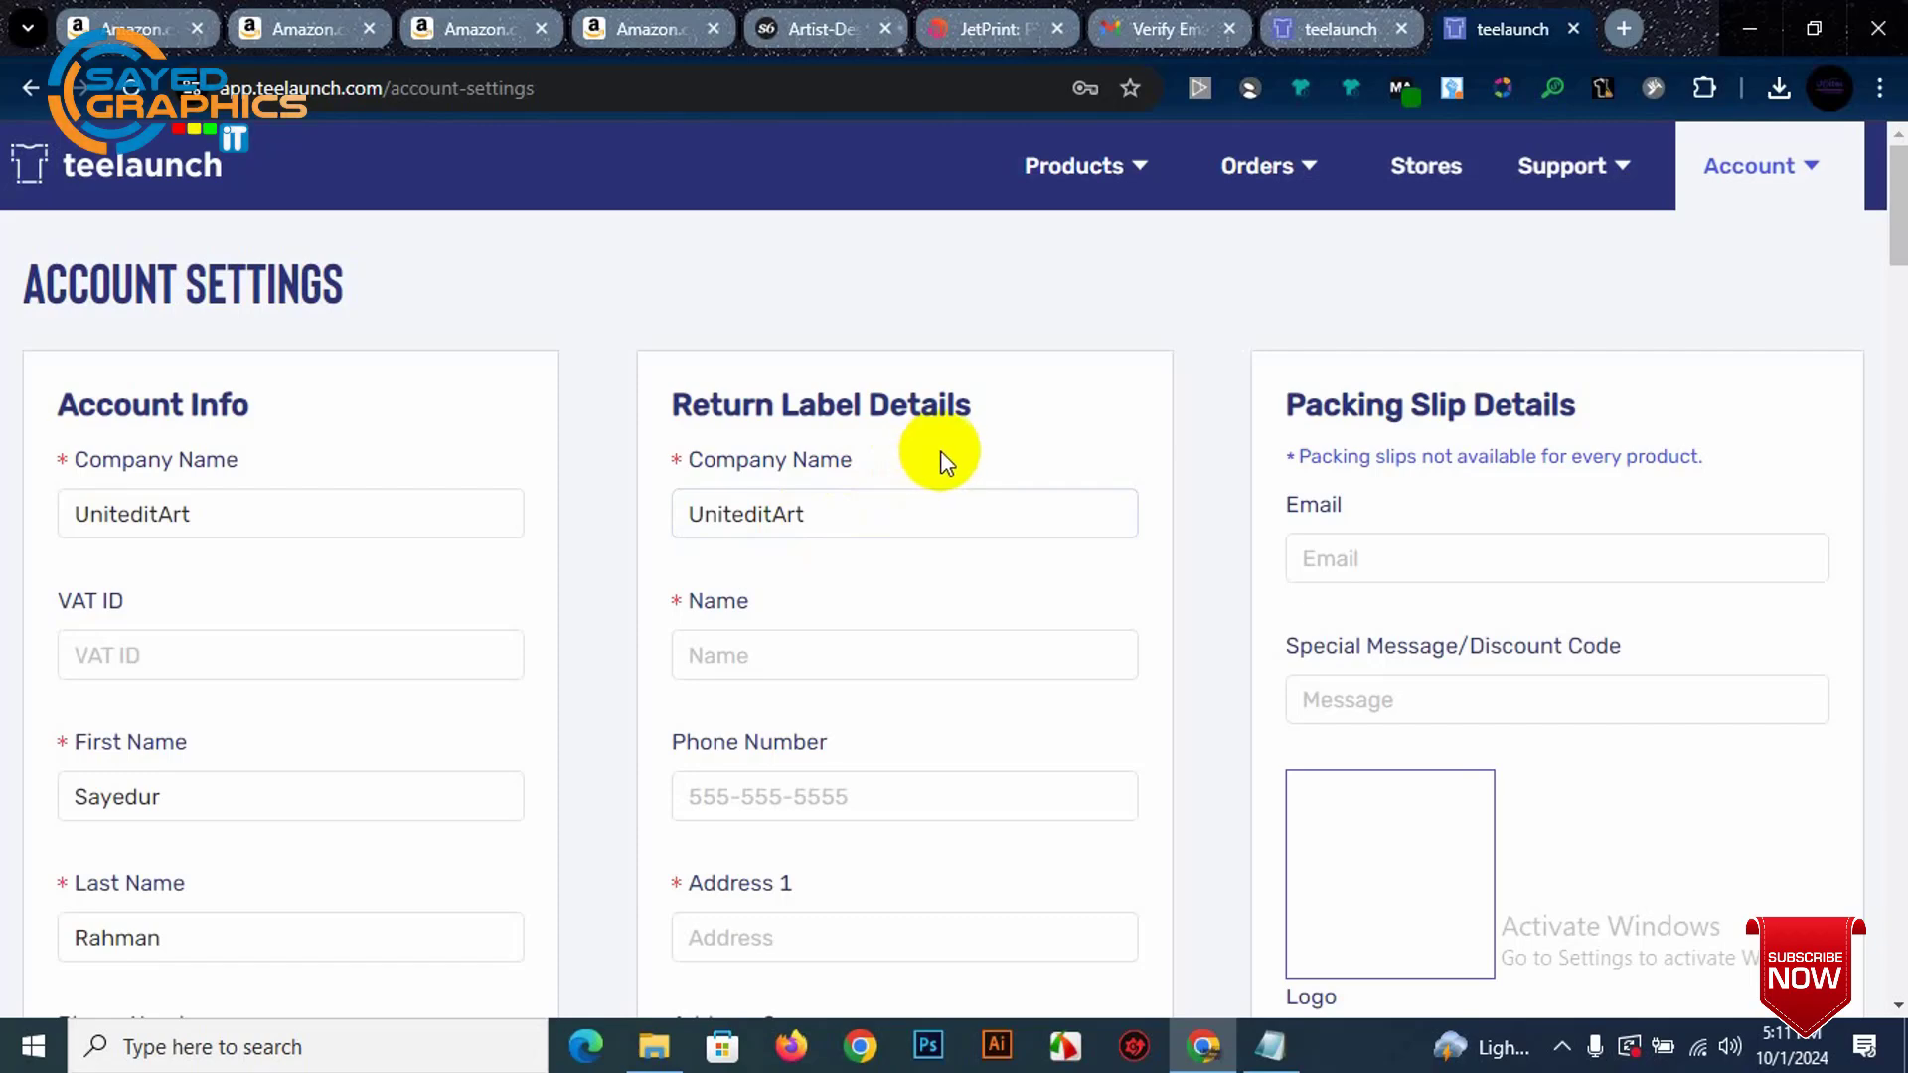
pyautogui.scroll(-1, 956, 467)
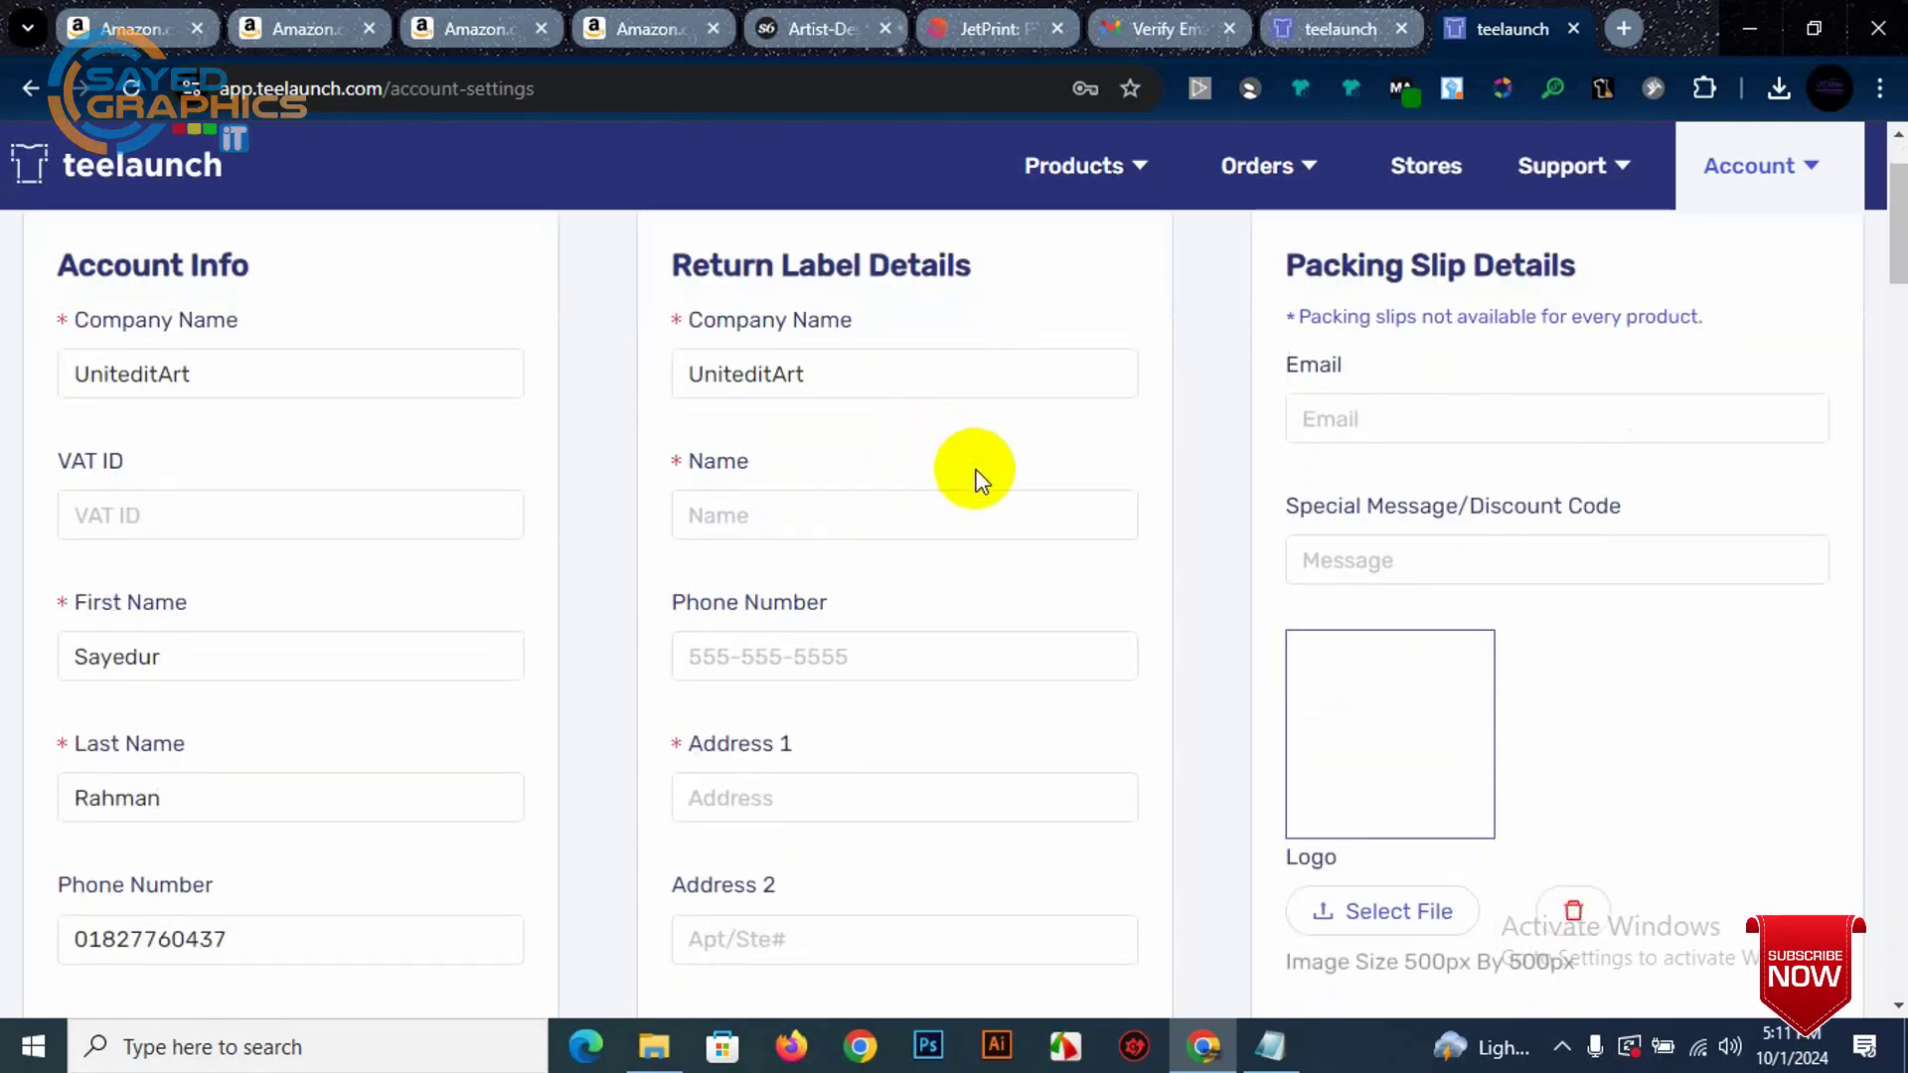
pyautogui.scroll(-1, 972, 469)
pyautogui.scroll(-2, 949, 532)
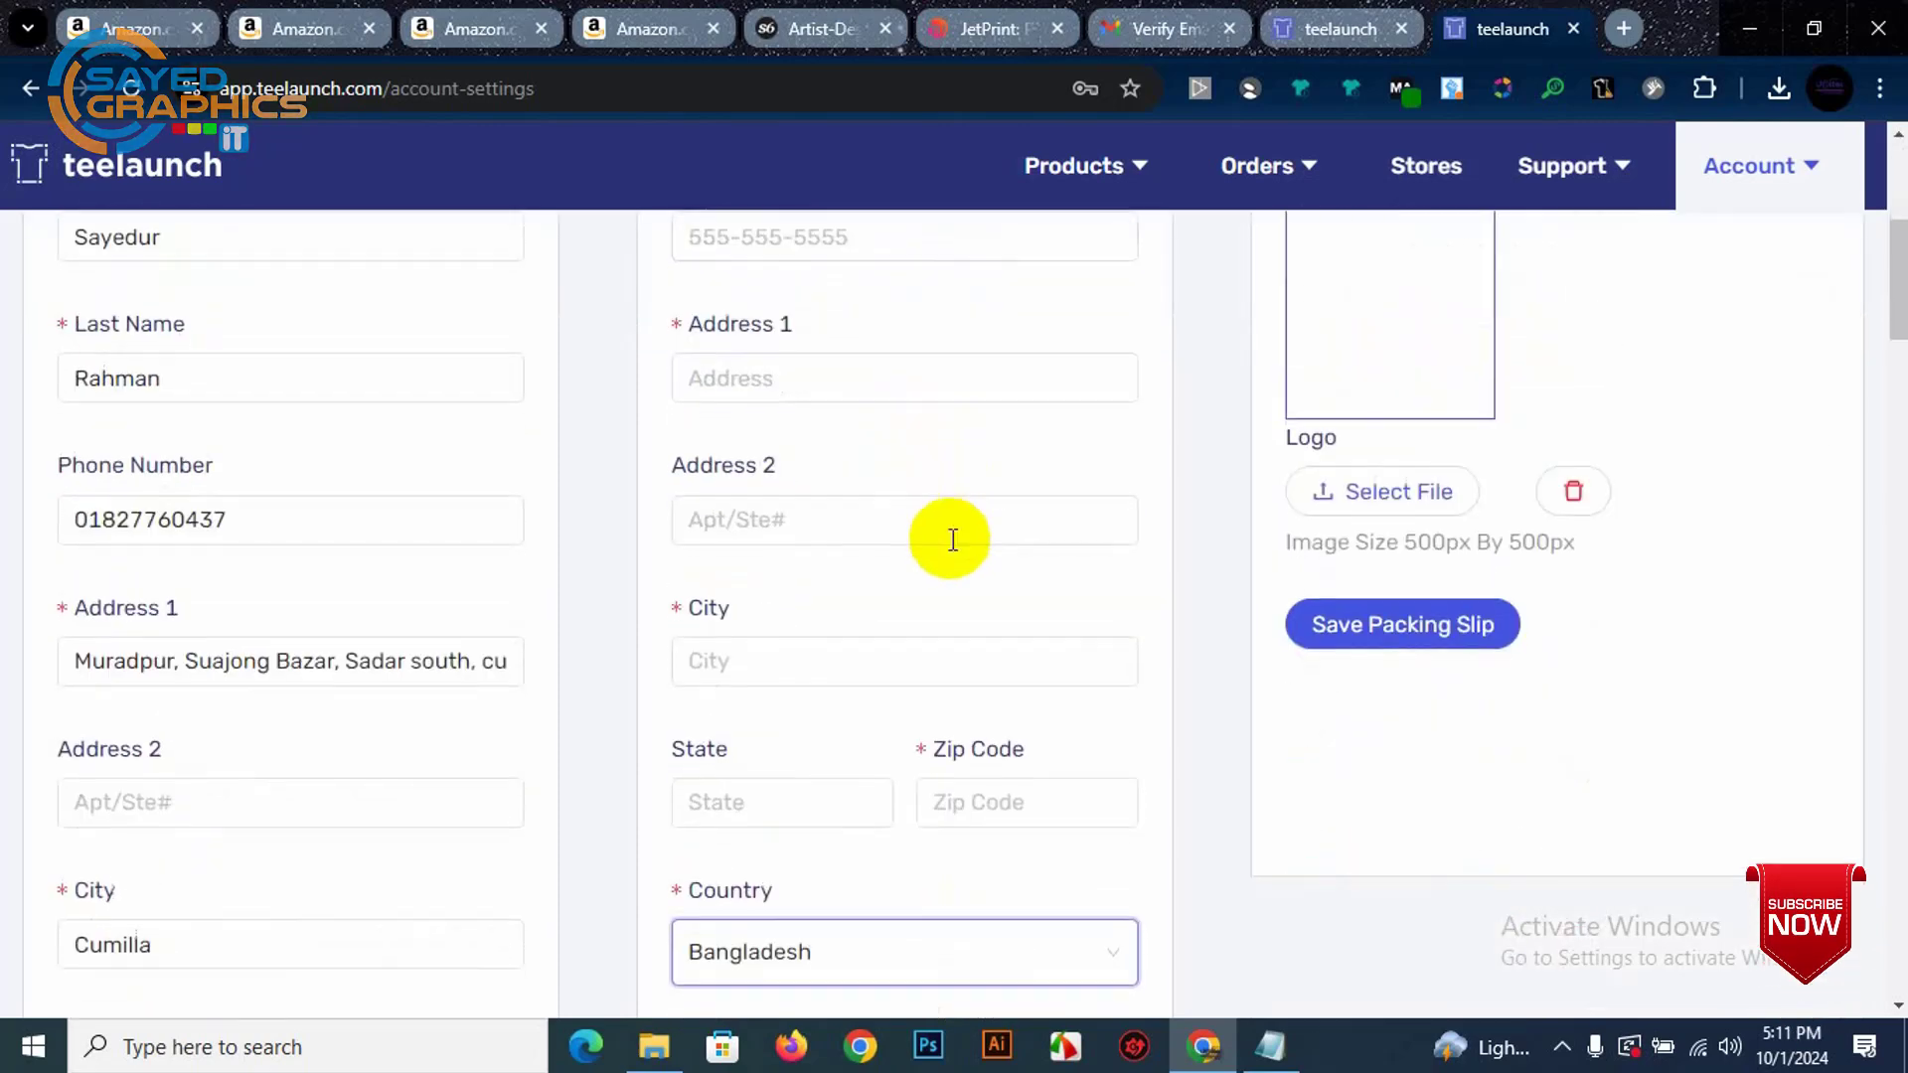
pyautogui.scroll(-2, 818, 622)
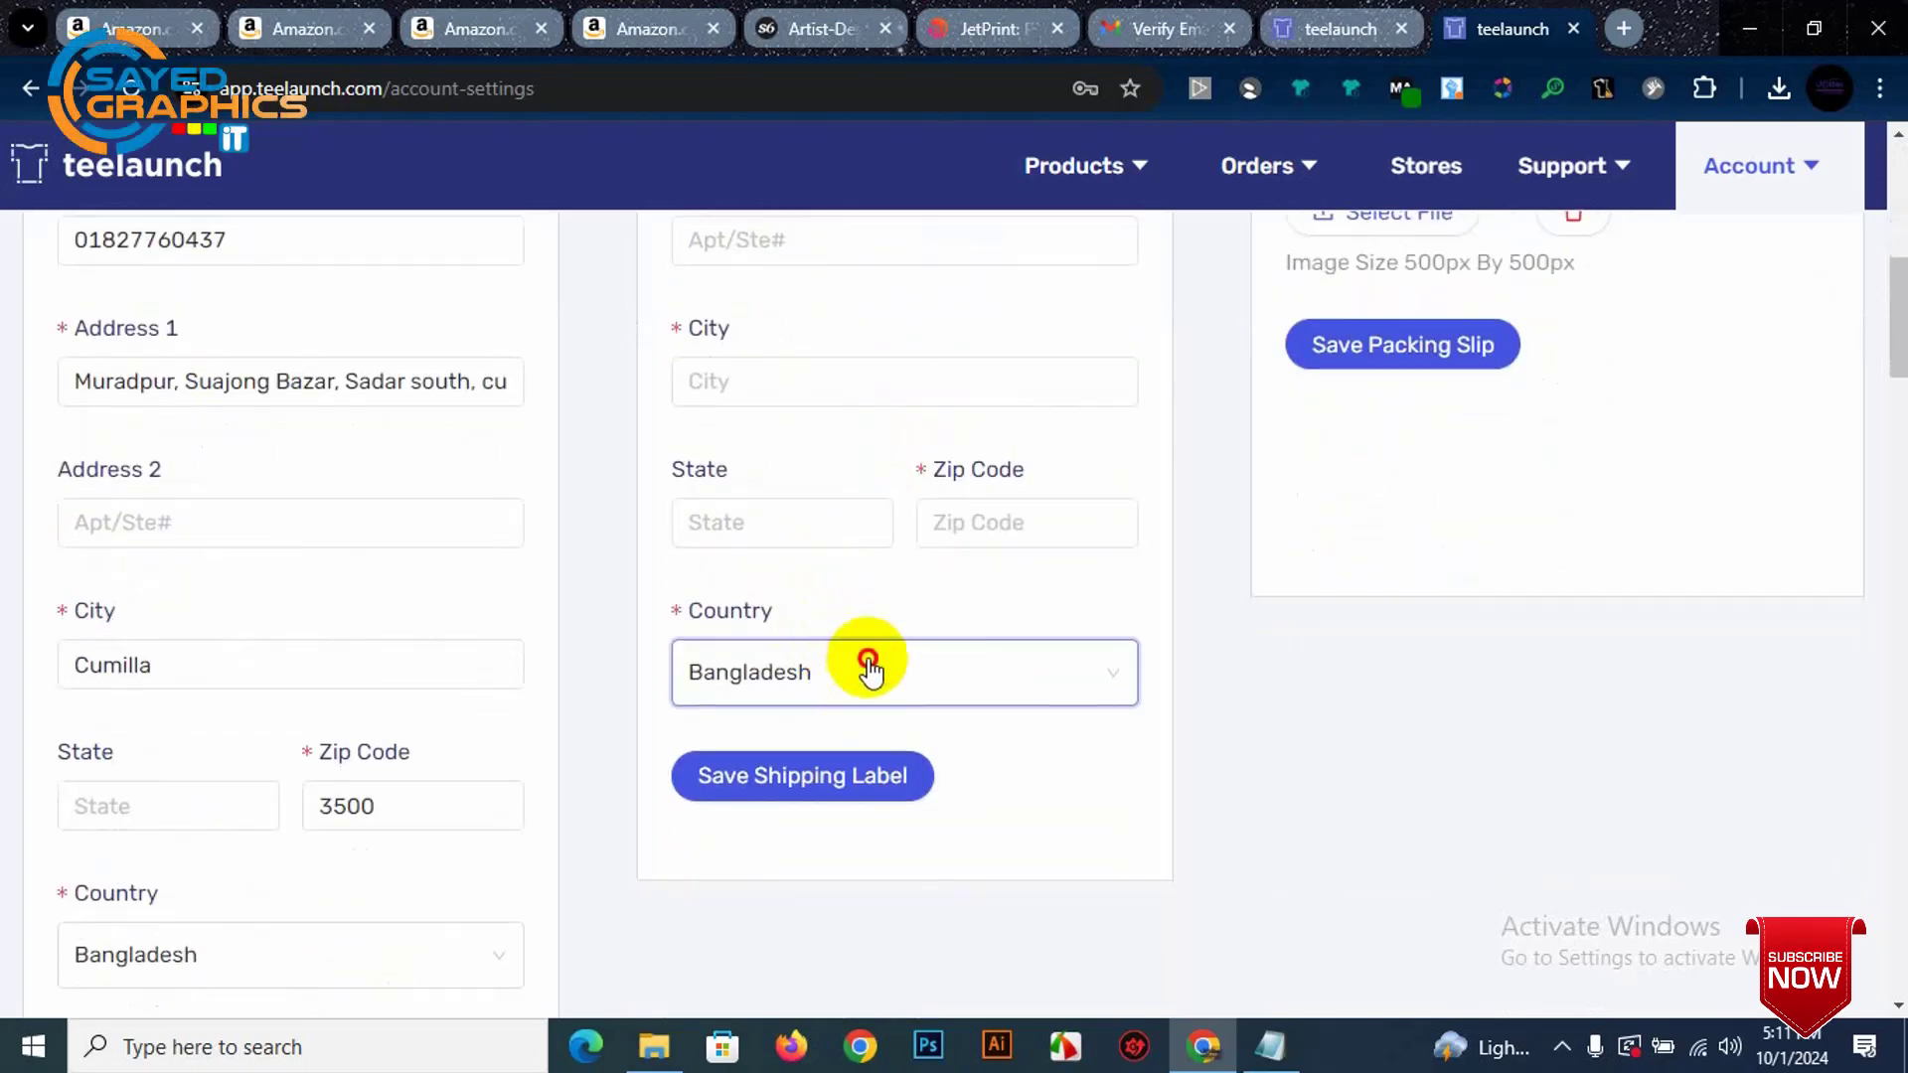
pyautogui.click(867, 665)
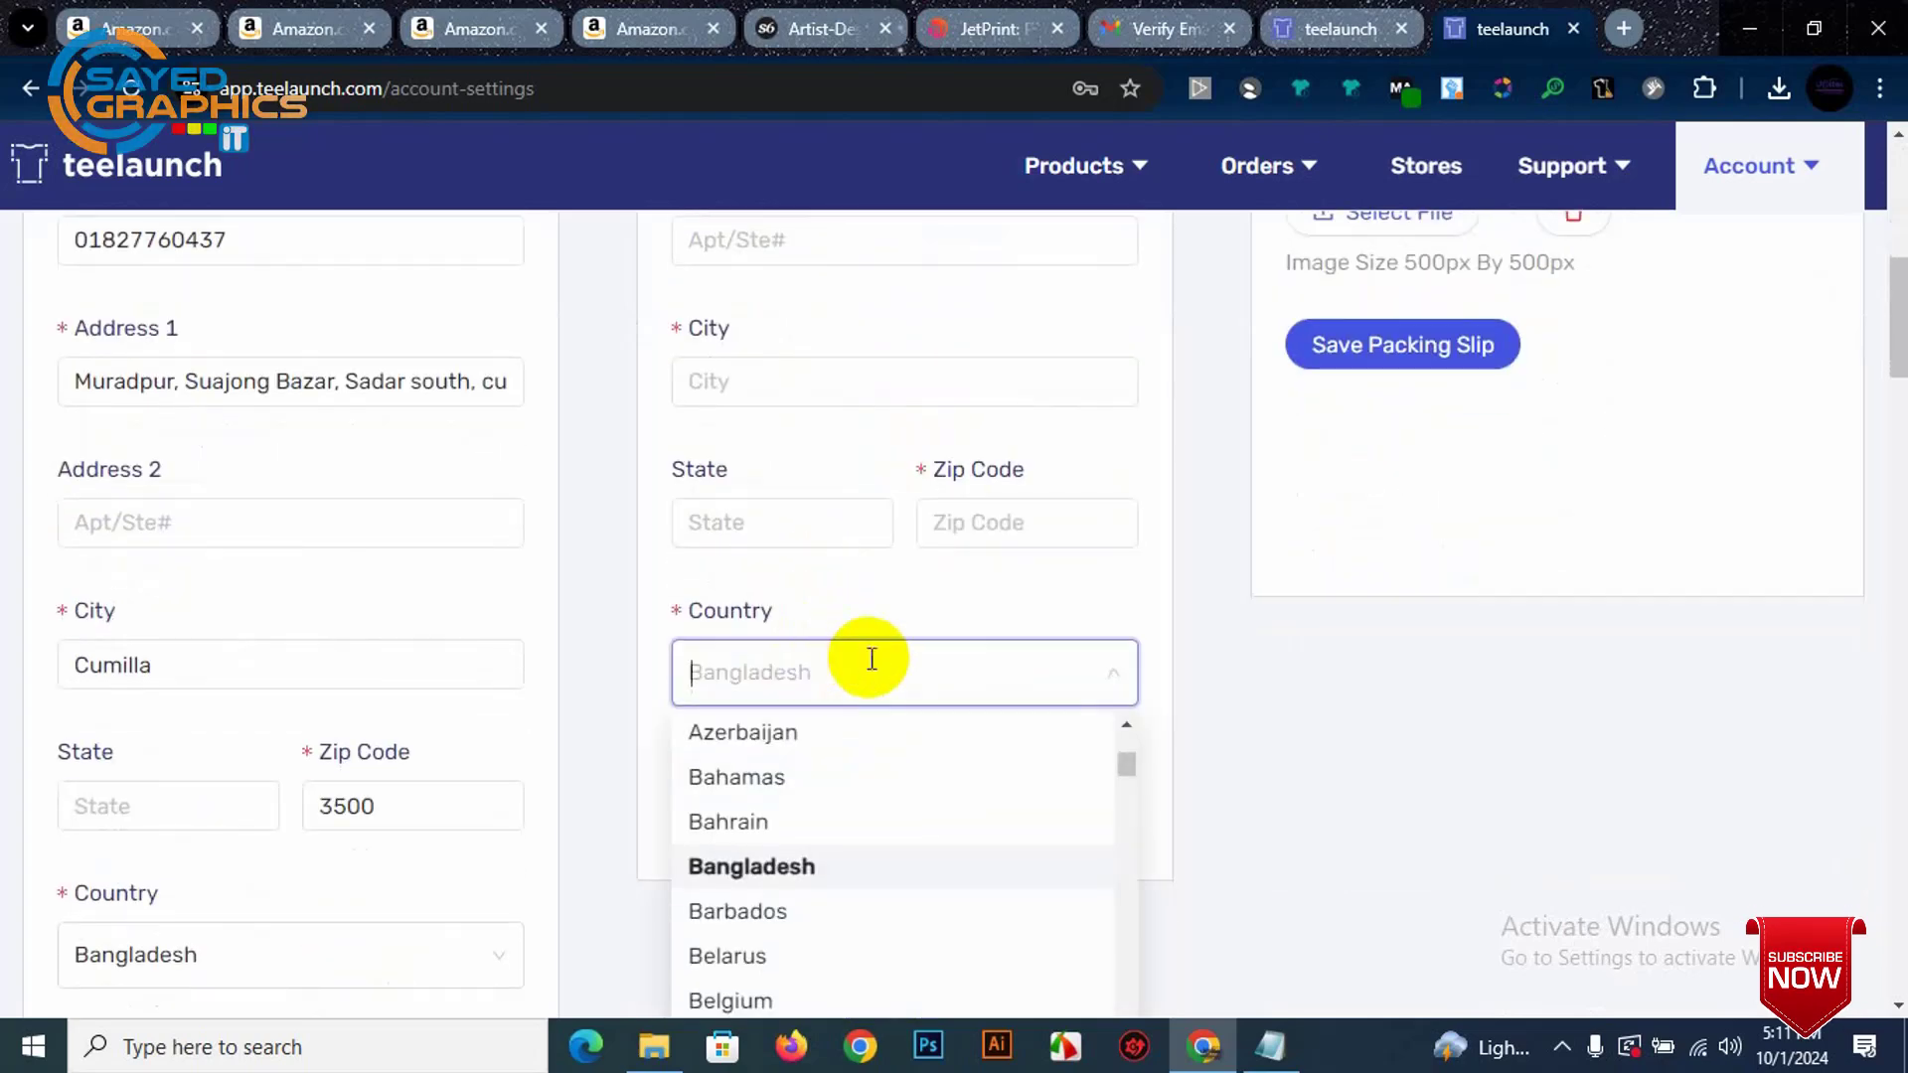
pyautogui.click(1322, 734)
pyautogui.scroll(5, 1198, 497)
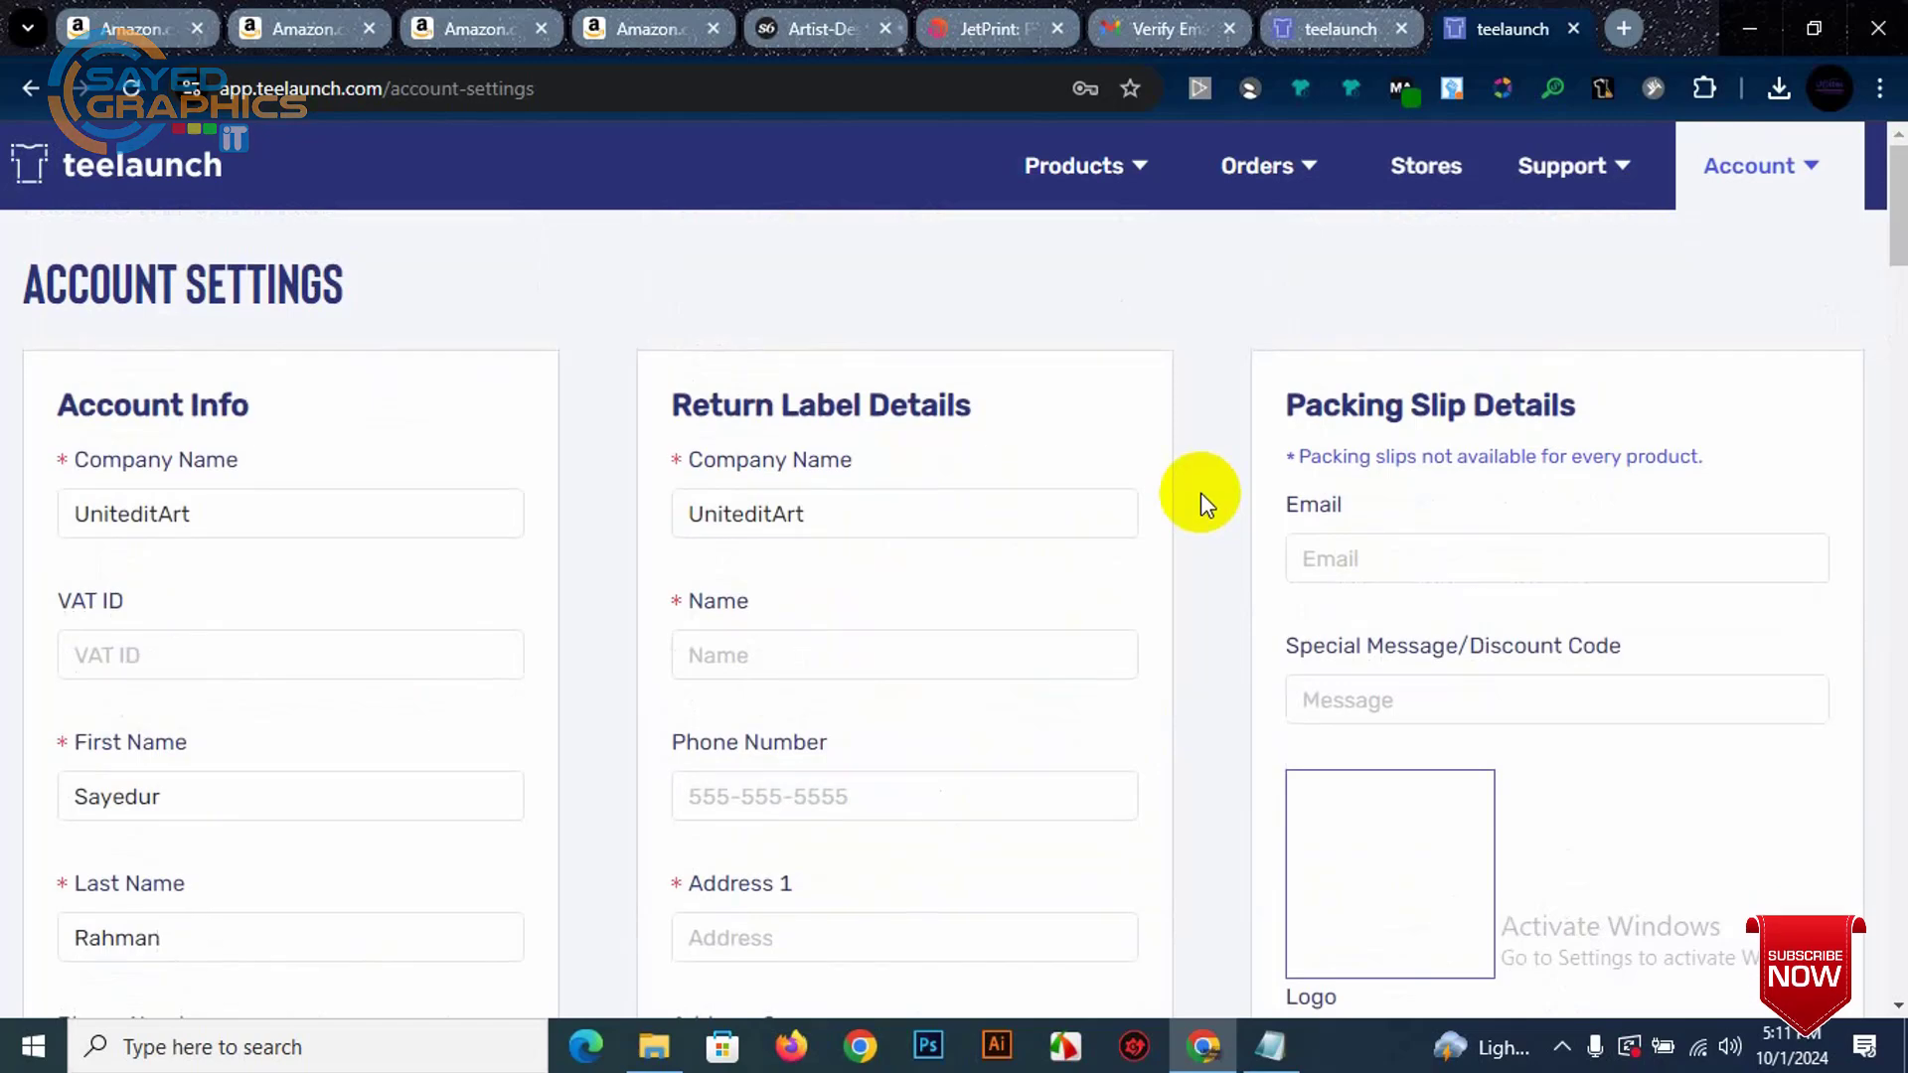
pyautogui.click(1021, 517)
pyautogui.scroll(-2, 944, 507)
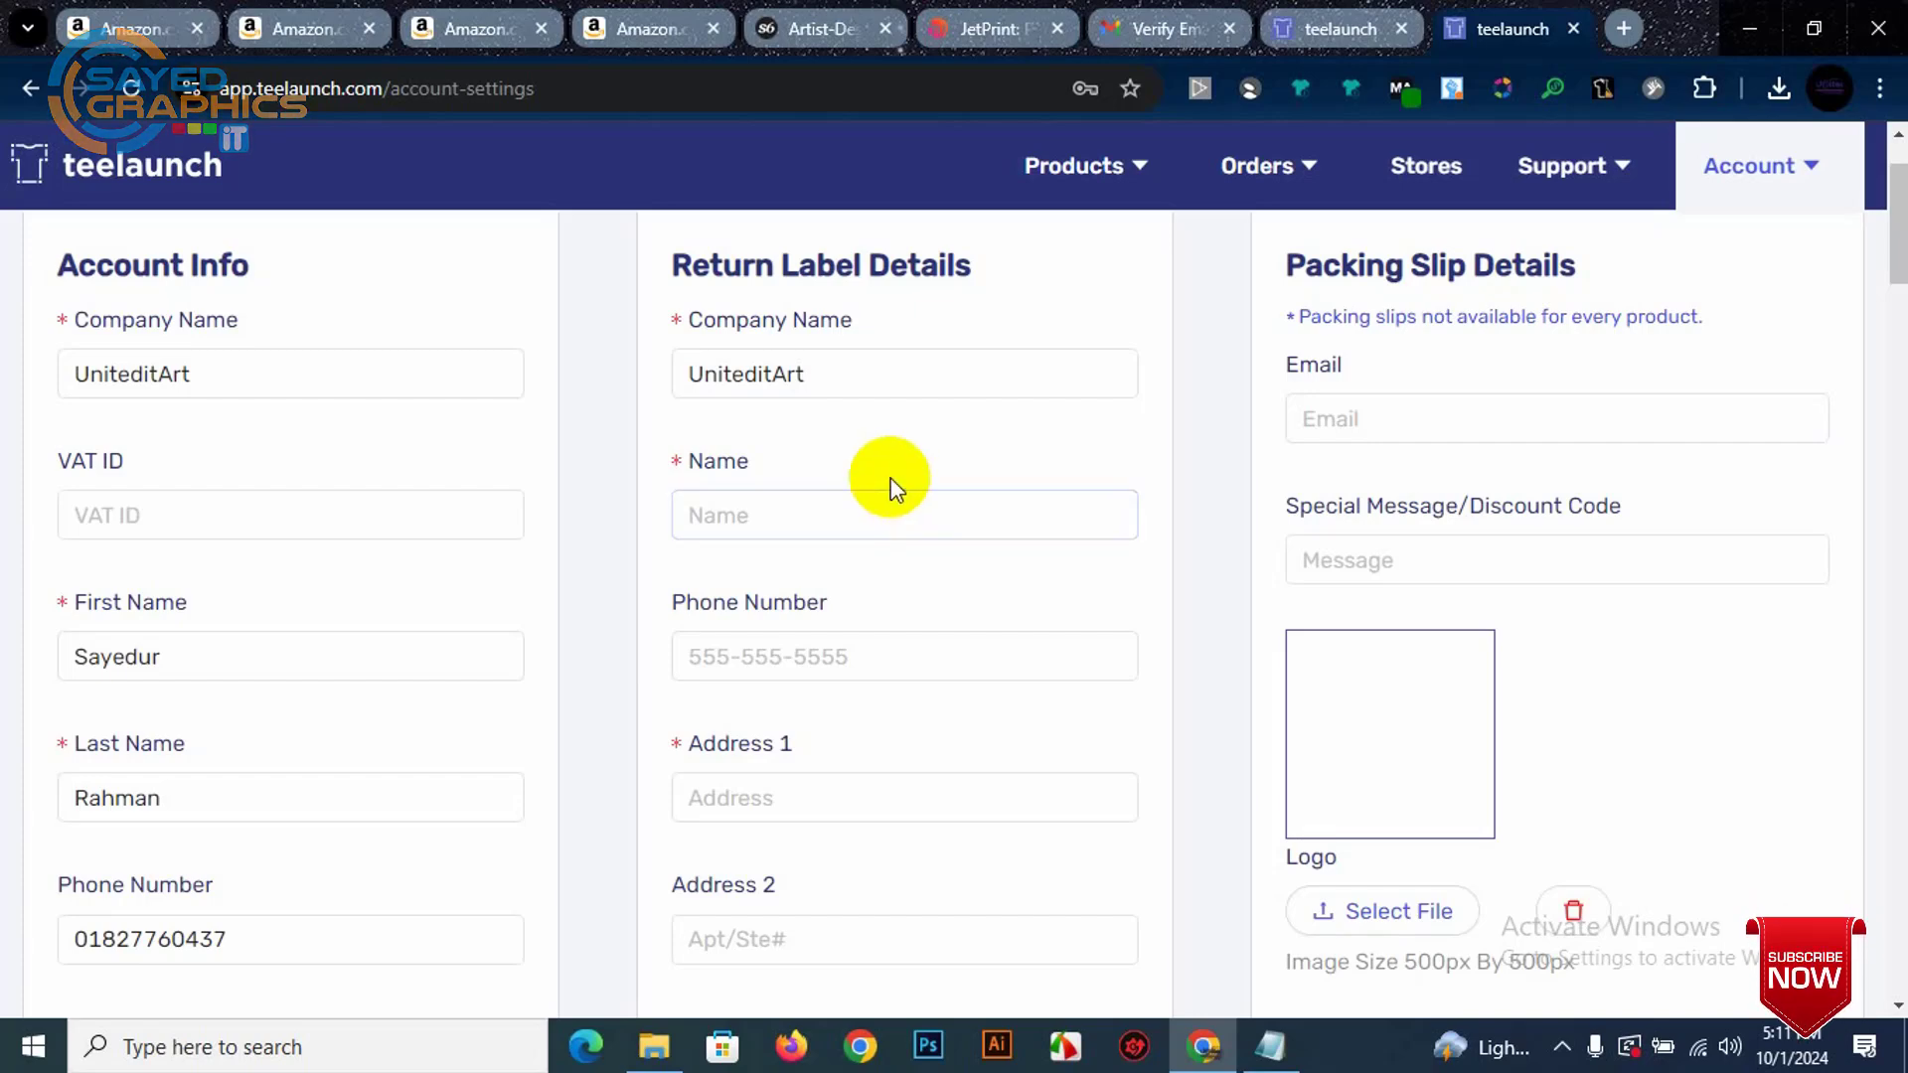
pyautogui.scroll(-1, 756, 343)
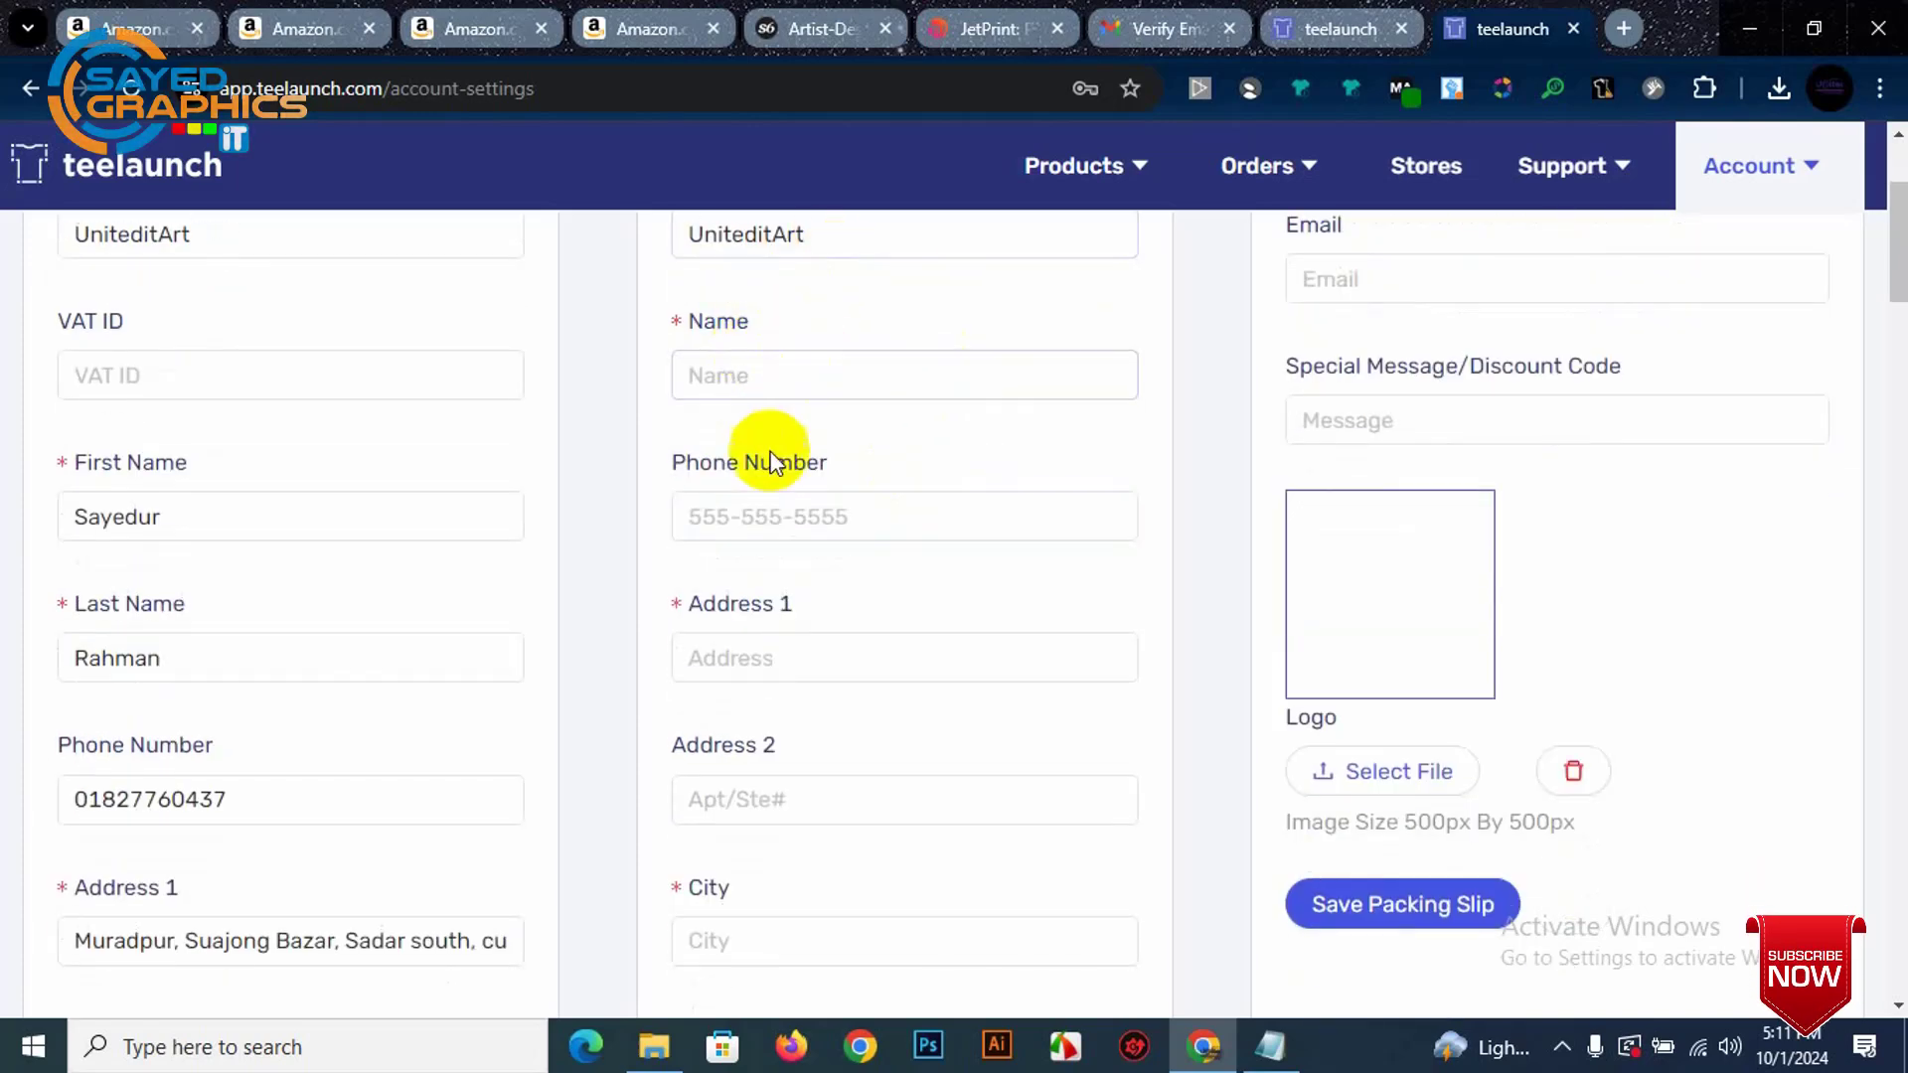
pyautogui.scroll(-6, 788, 597)
pyautogui.scroll(3, 963, 512)
pyautogui.scroll(-4, 1292, 447)
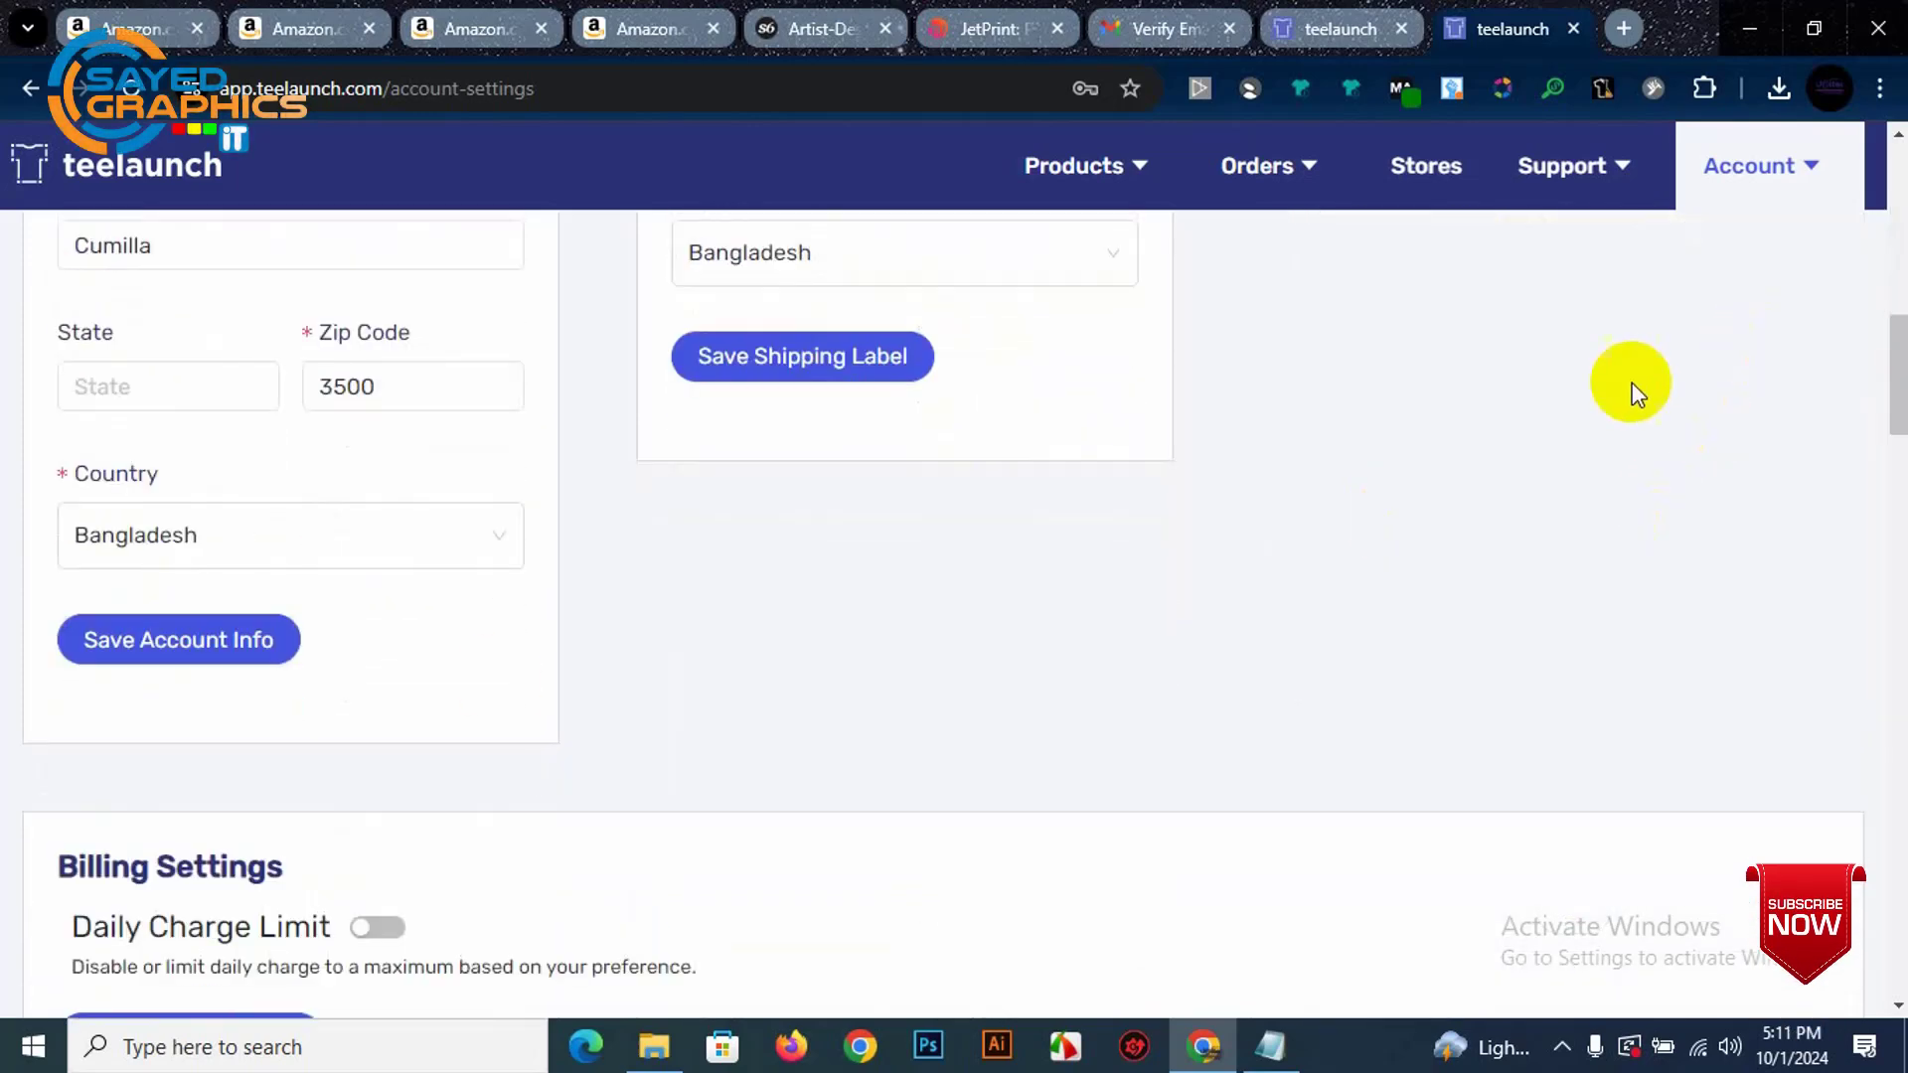
pyautogui.scroll(-5, 384, 710)
pyautogui.scroll(5, 332, 714)
pyautogui.scroll(-4, 395, 672)
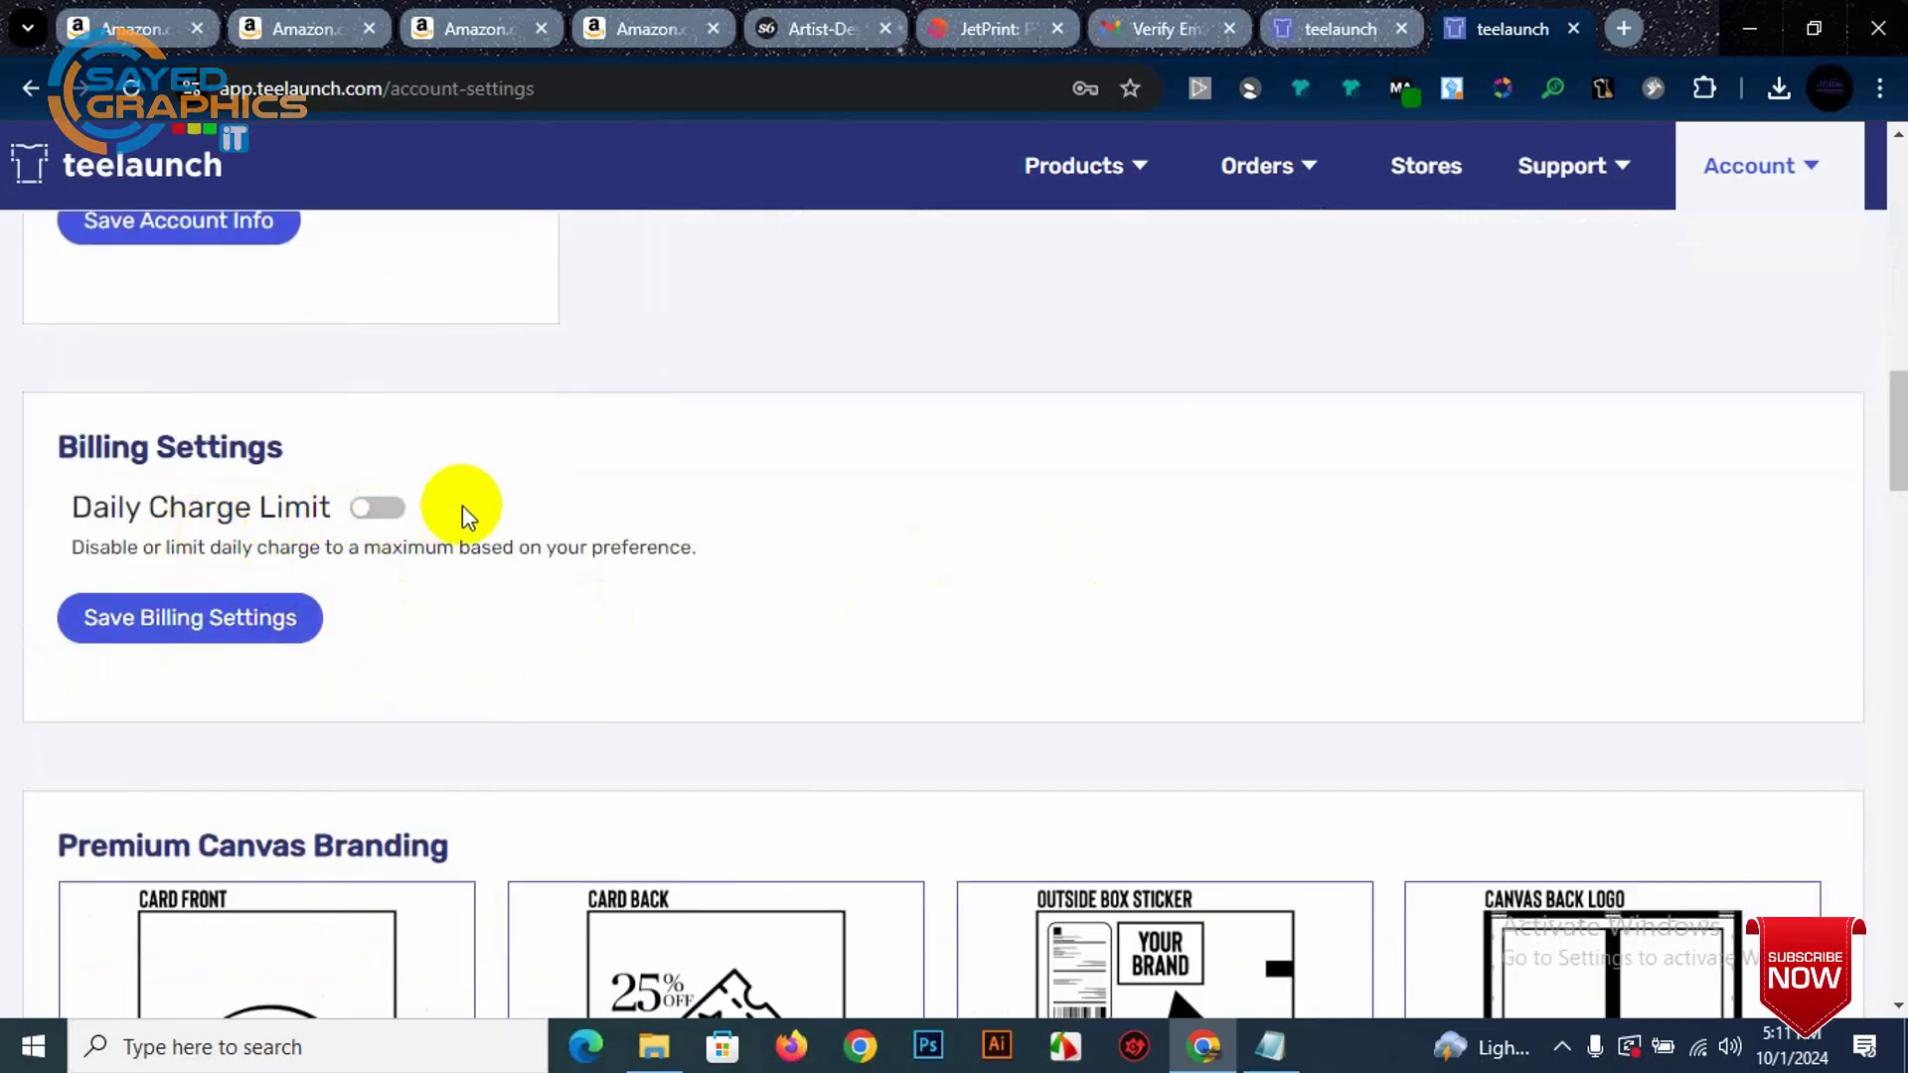
pyautogui.scroll(10, 831, 503)
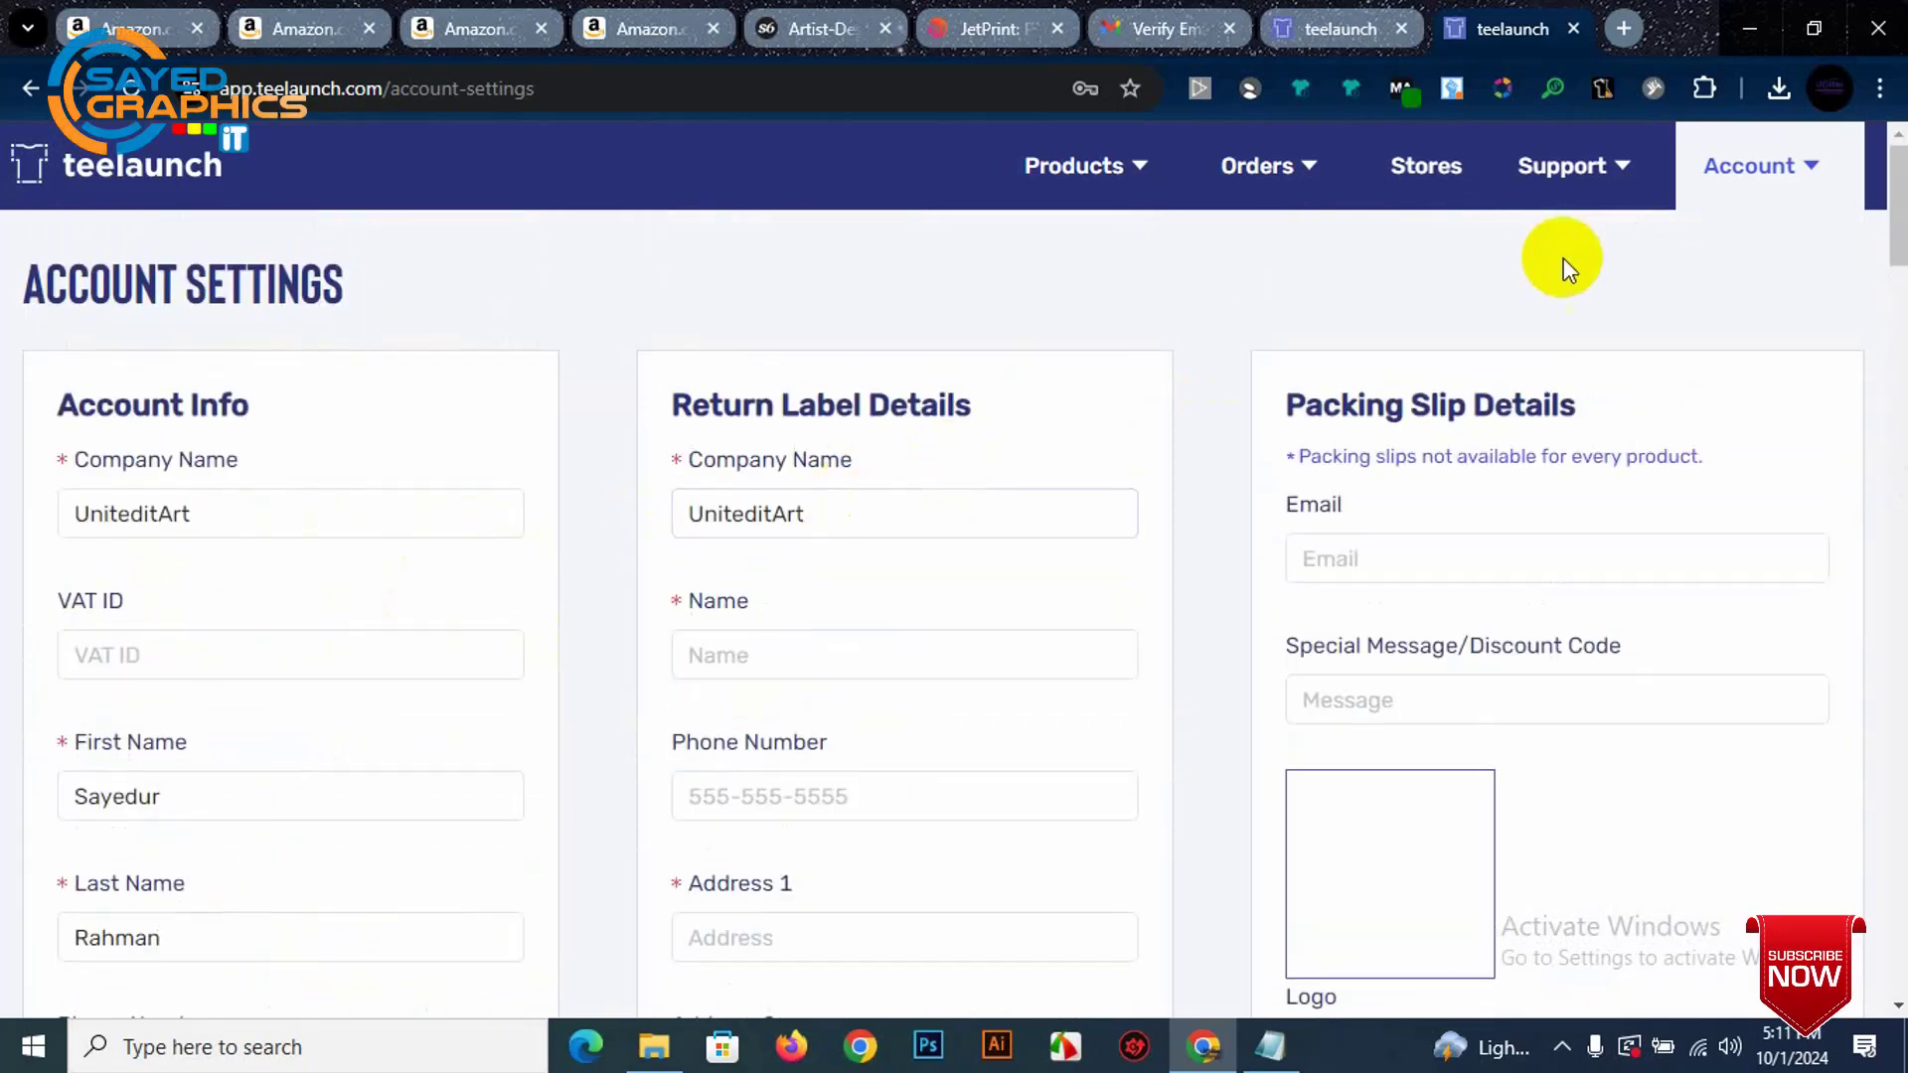
pyautogui.moveTo(1133, 177)
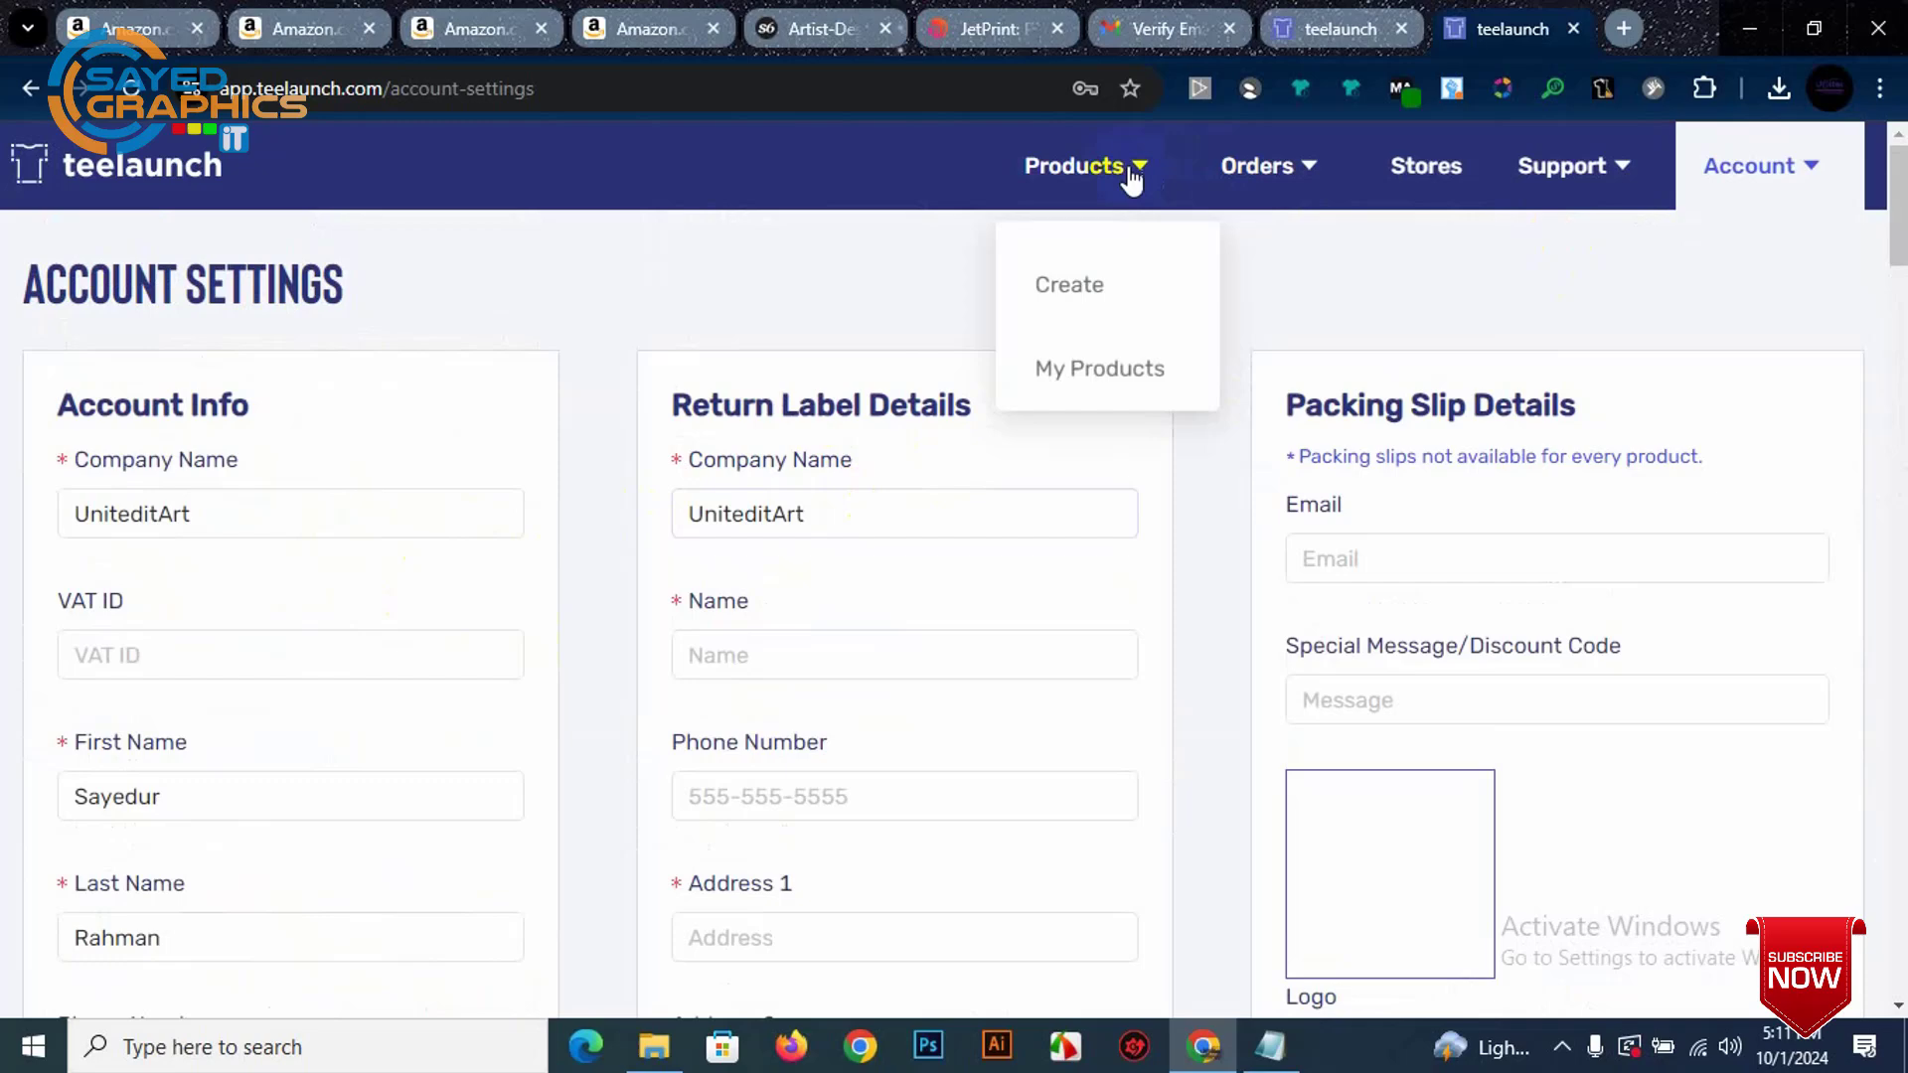
pyautogui.click(1099, 288)
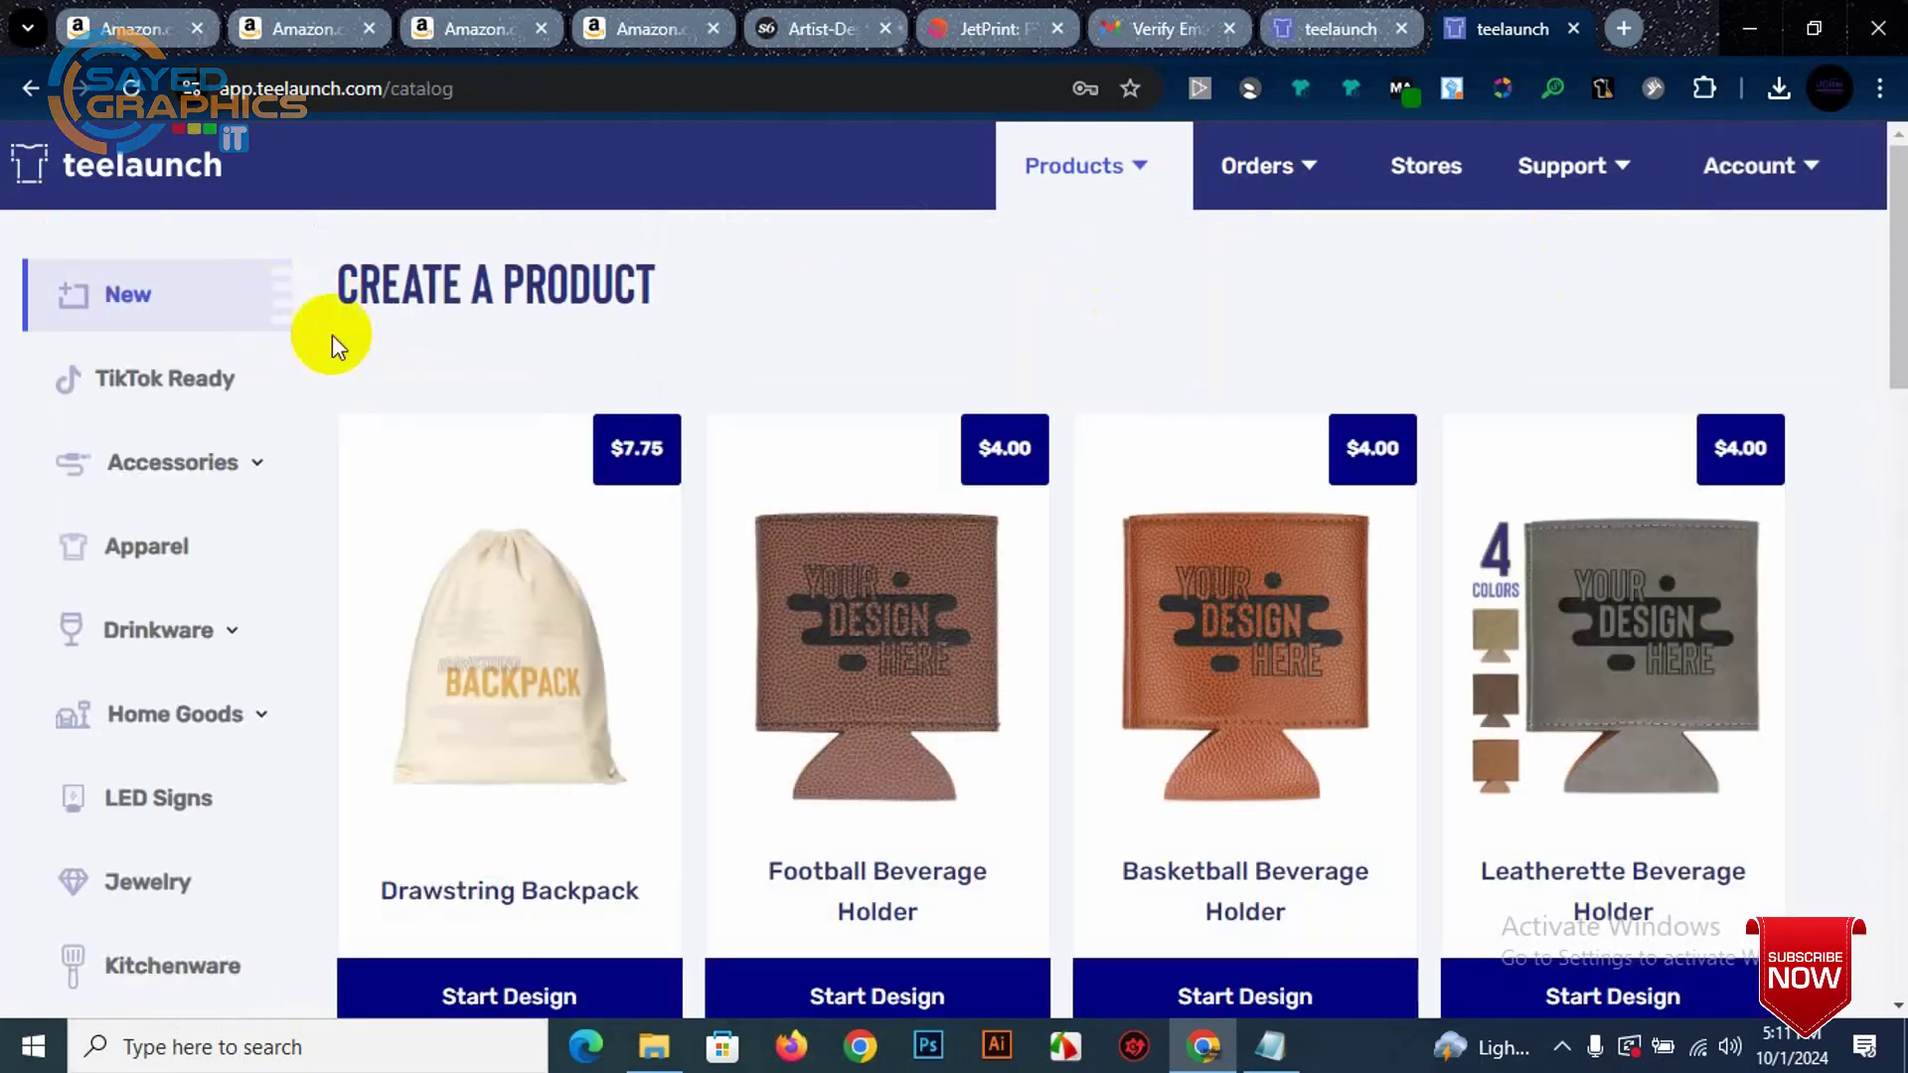
pyautogui.click(1804, 171)
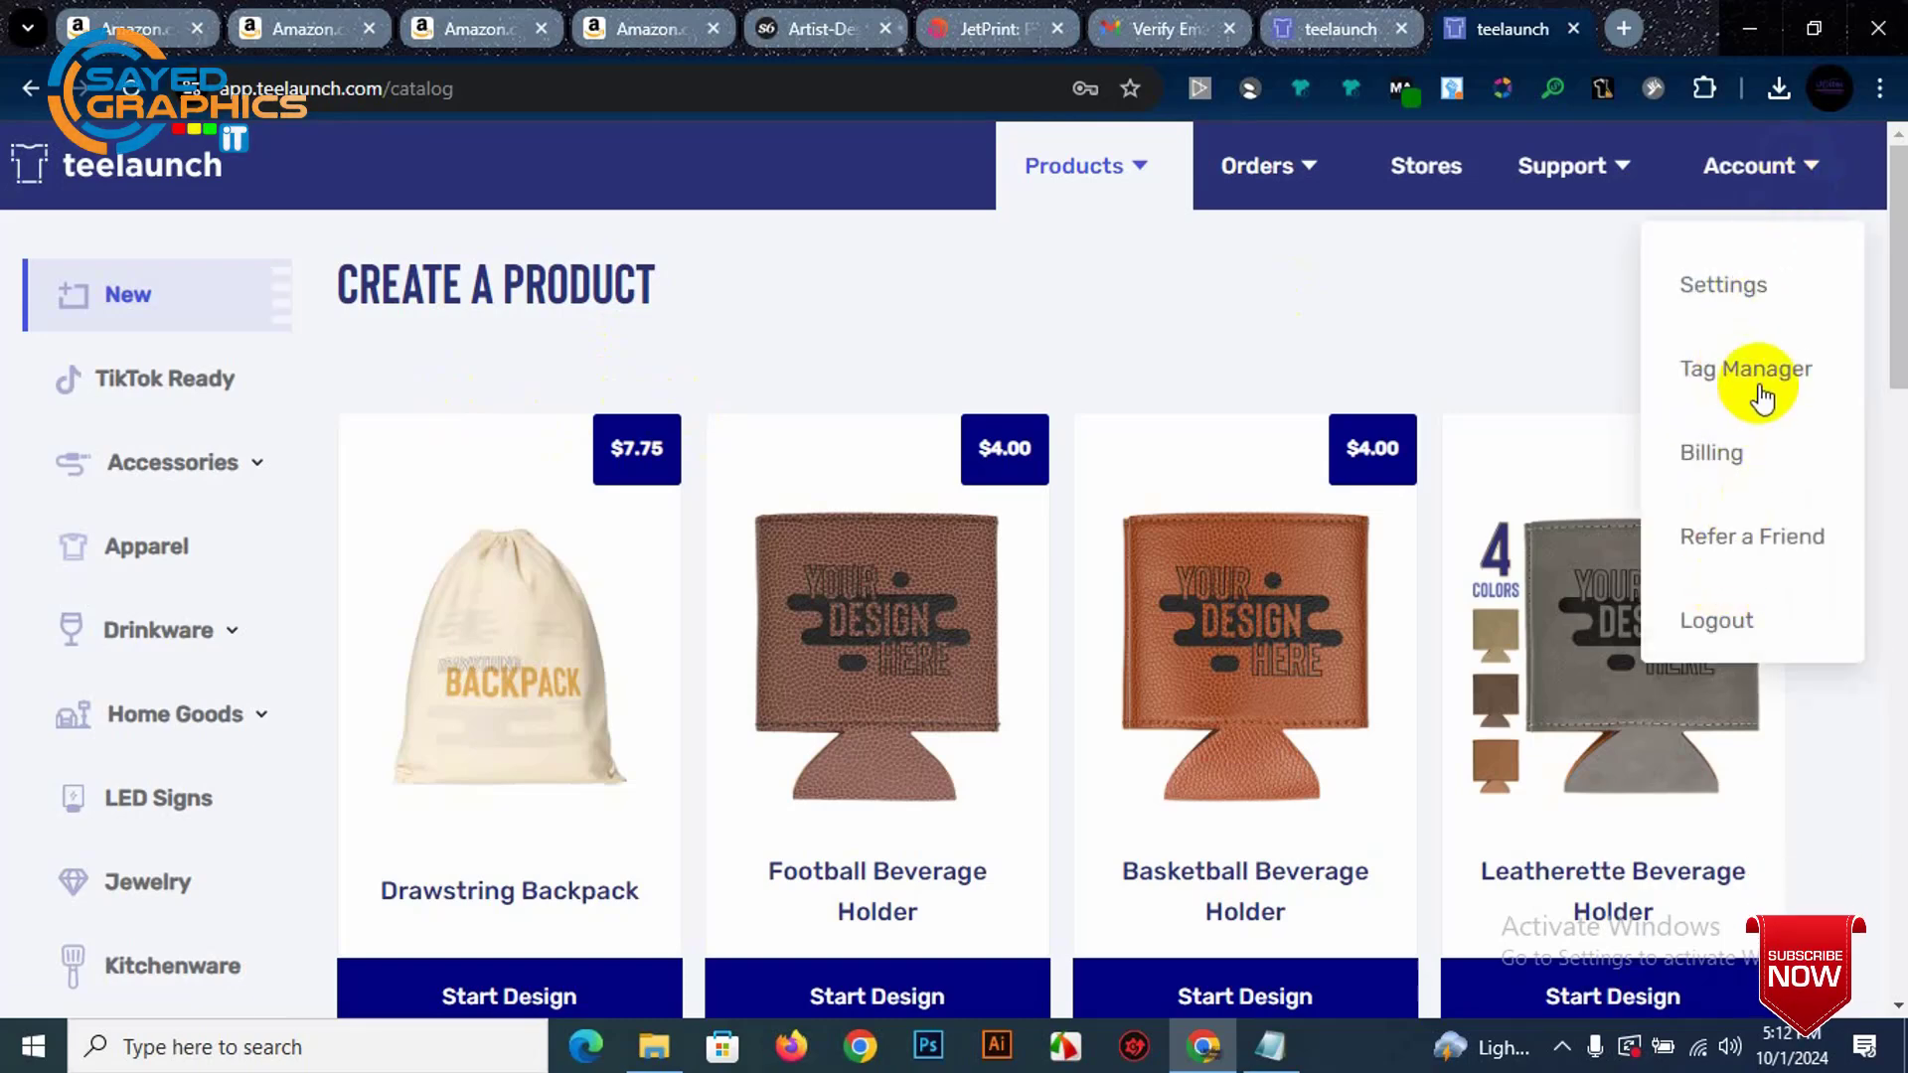
pyautogui.click(1740, 293)
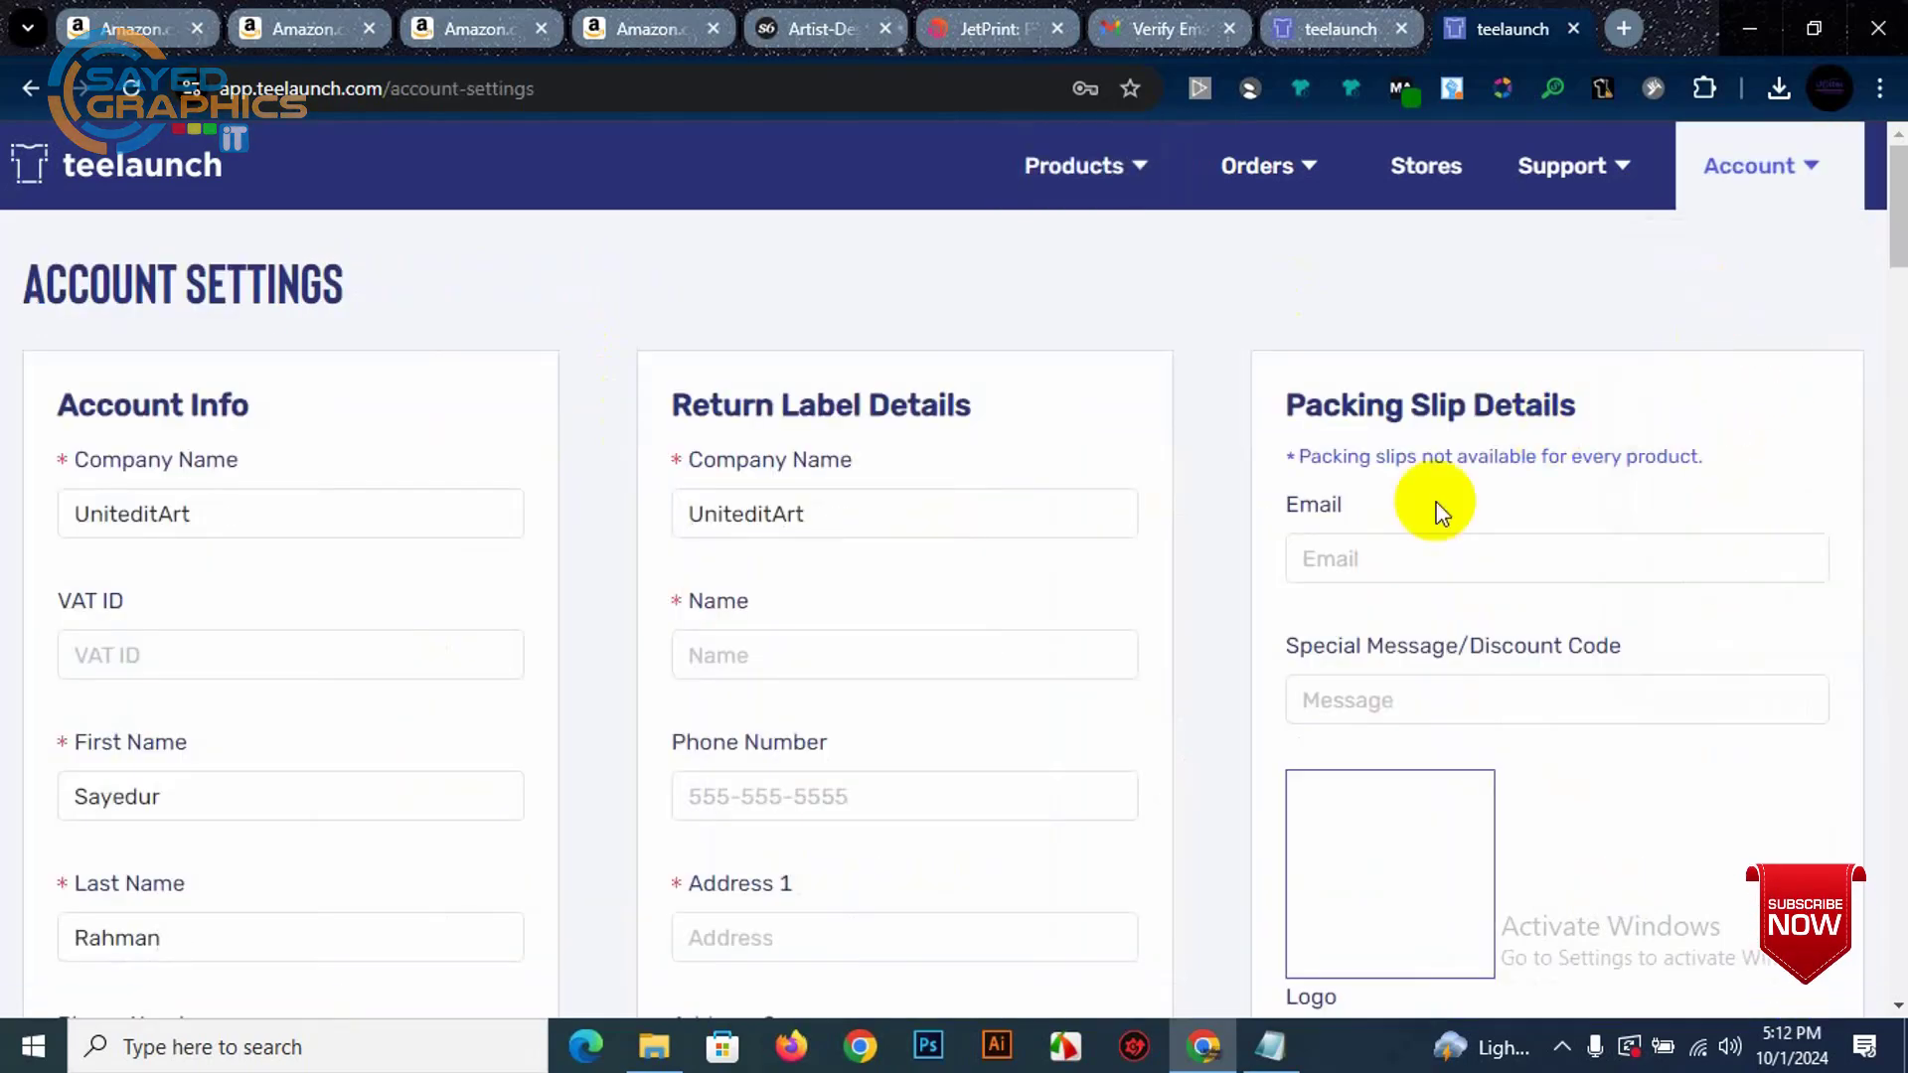
pyautogui.scroll(-8, 1435, 503)
pyautogui.scroll(-8, 719, 630)
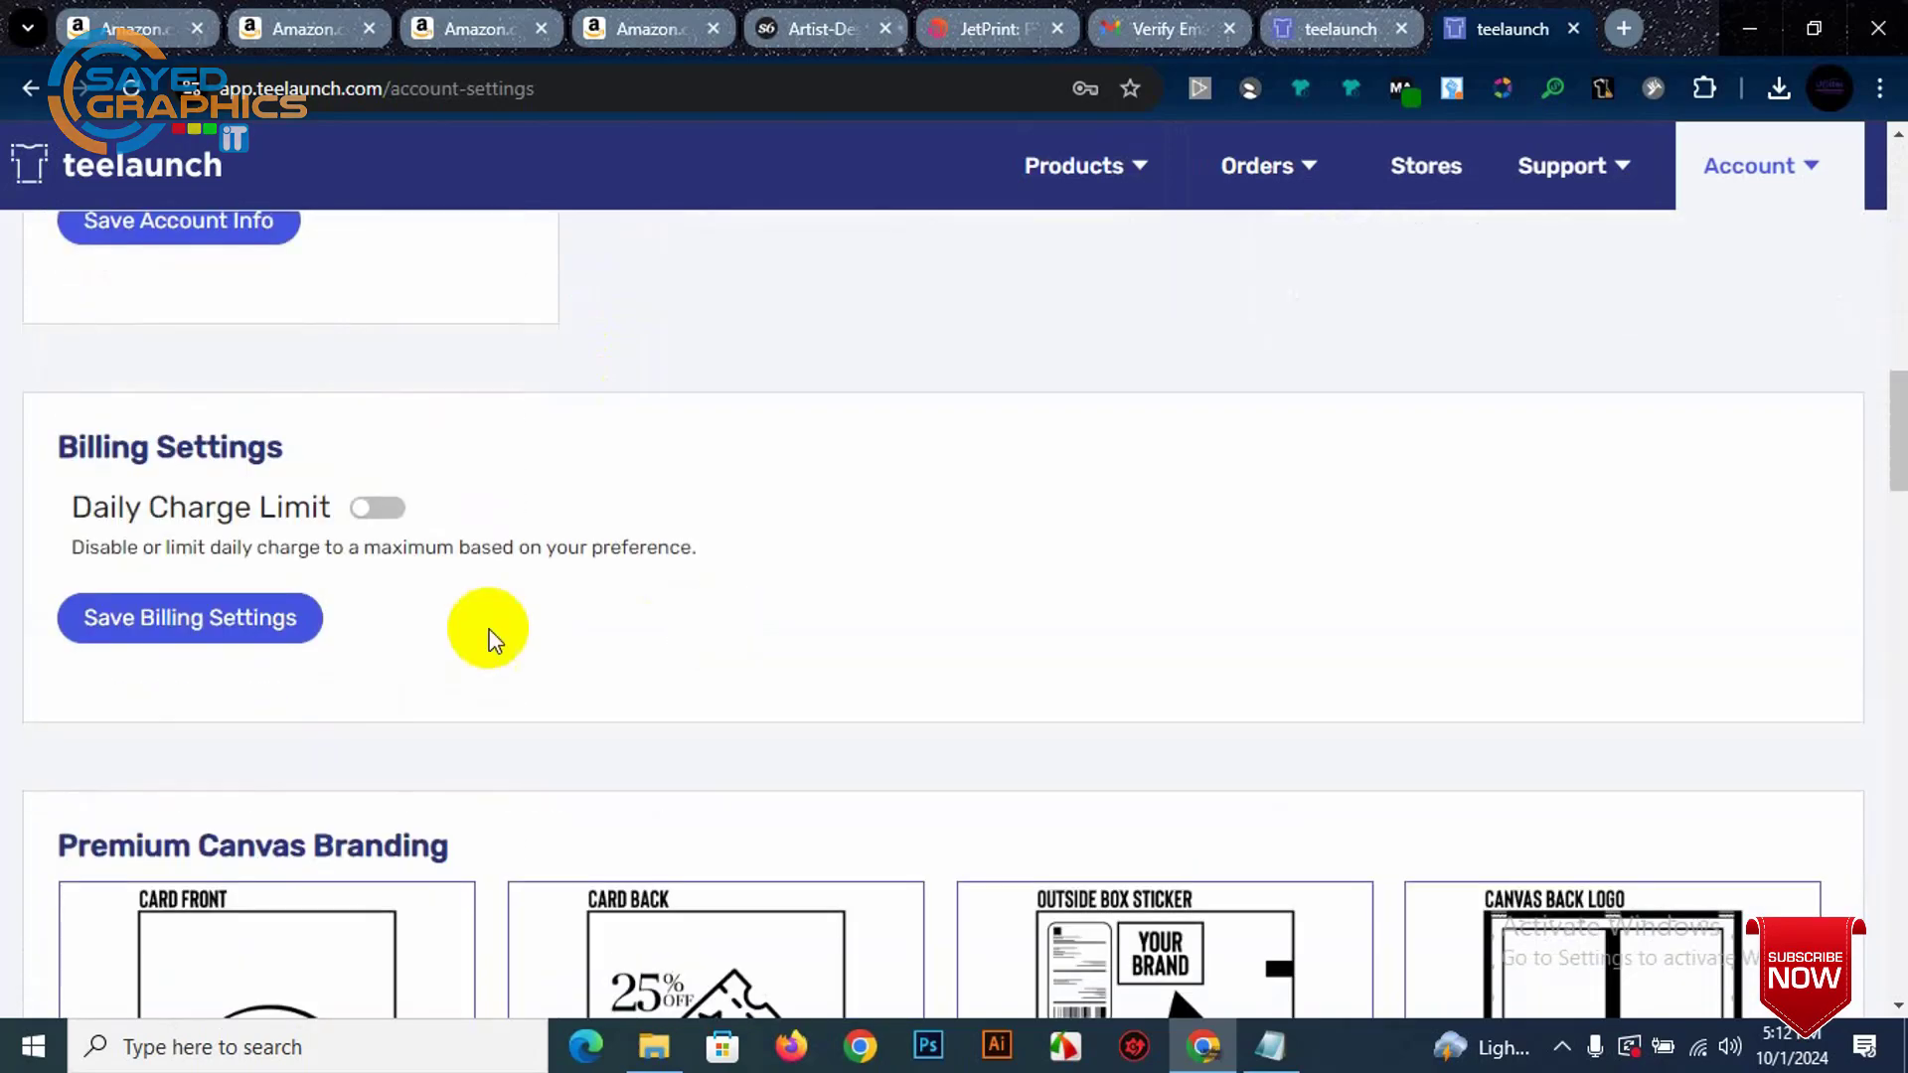
pyautogui.scroll(-5, 234, 566)
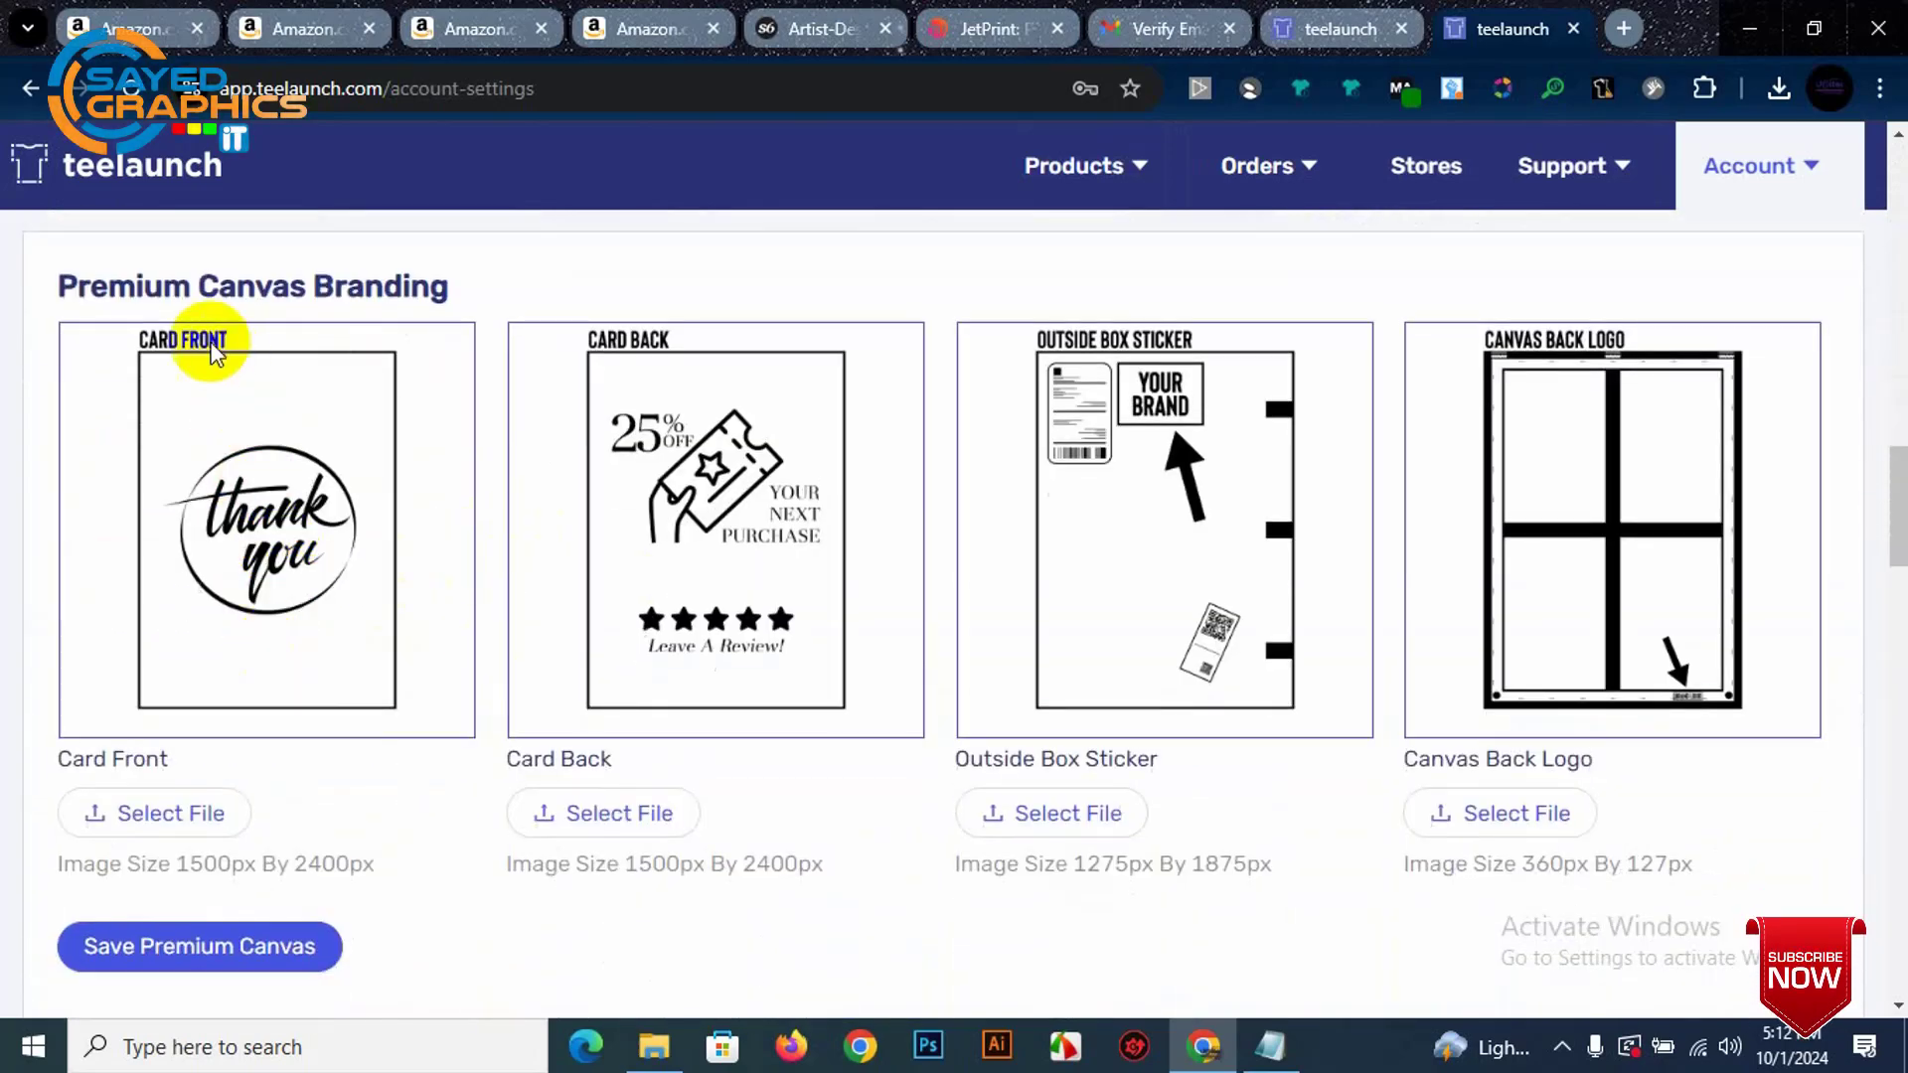
pyautogui.scroll(-1, 242, 618)
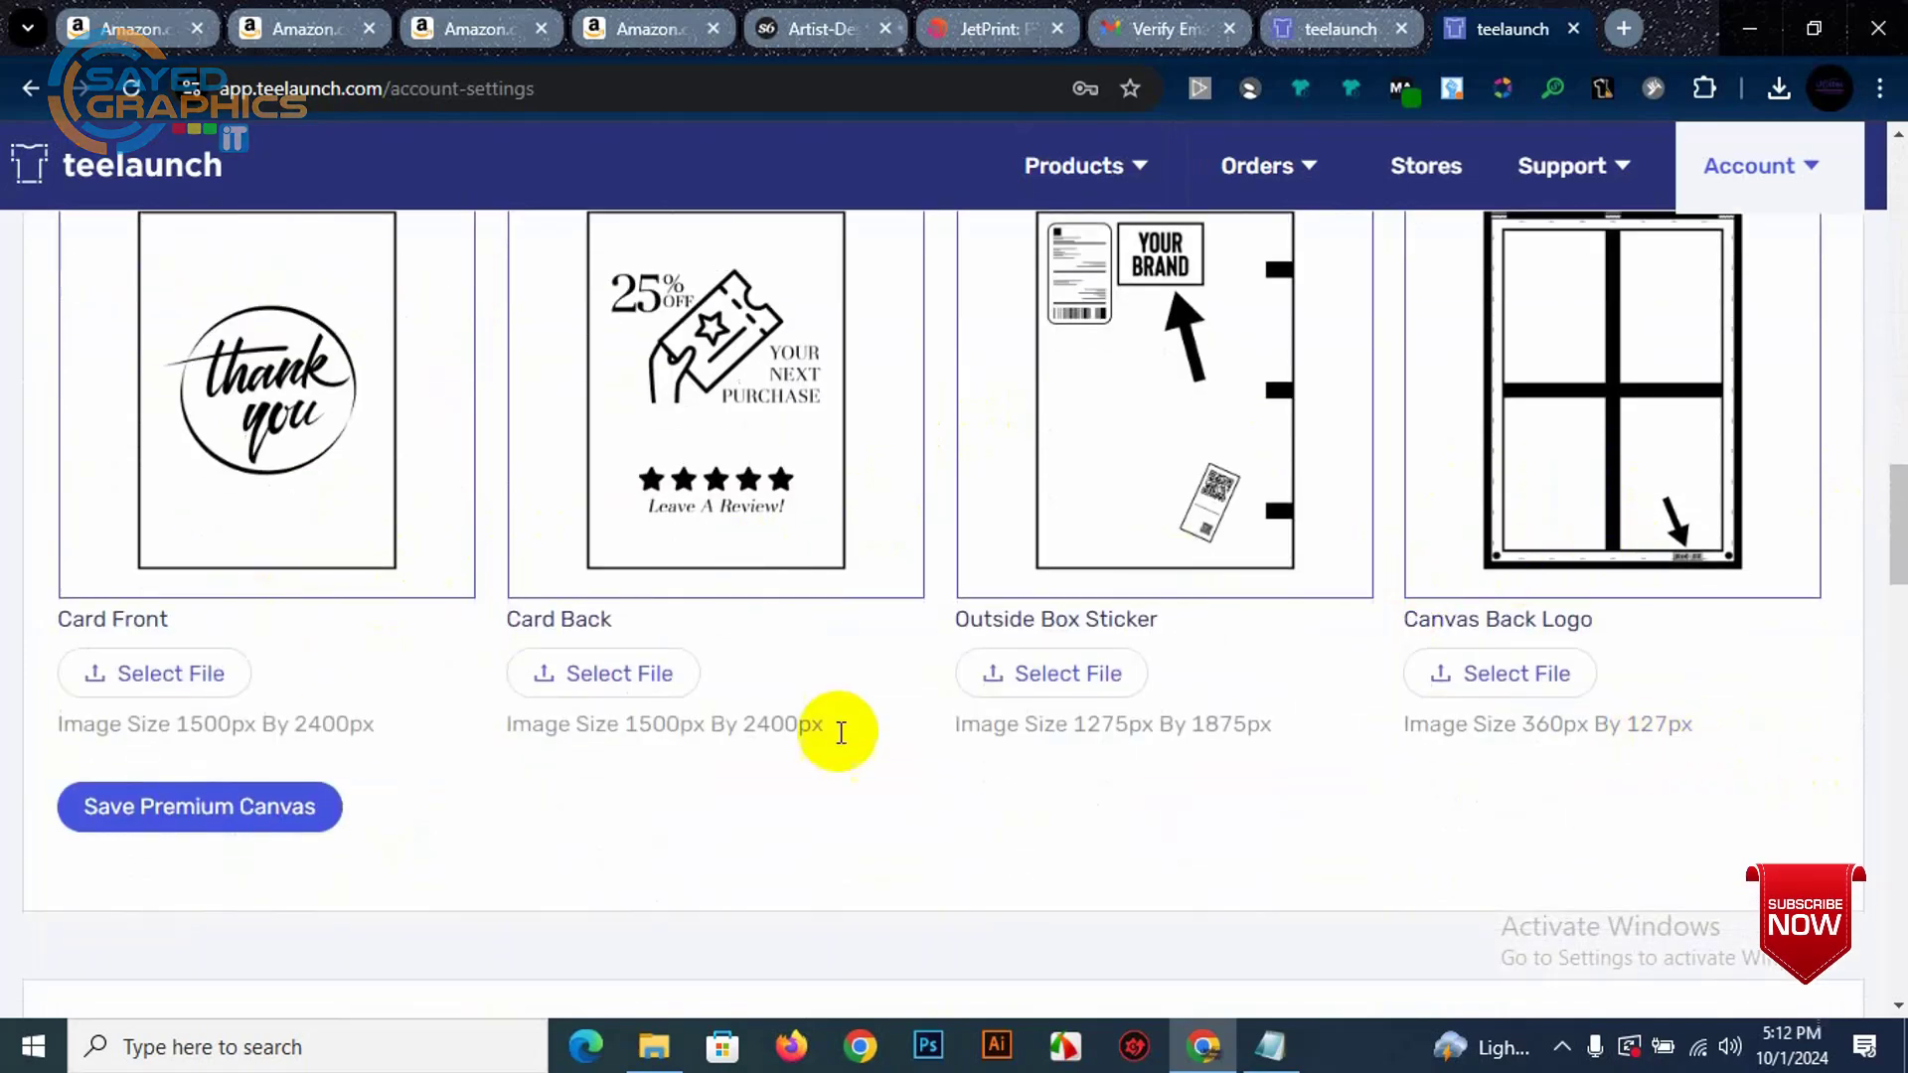
pyautogui.scroll(-2, 333, 725)
pyautogui.scroll(-2, 330, 720)
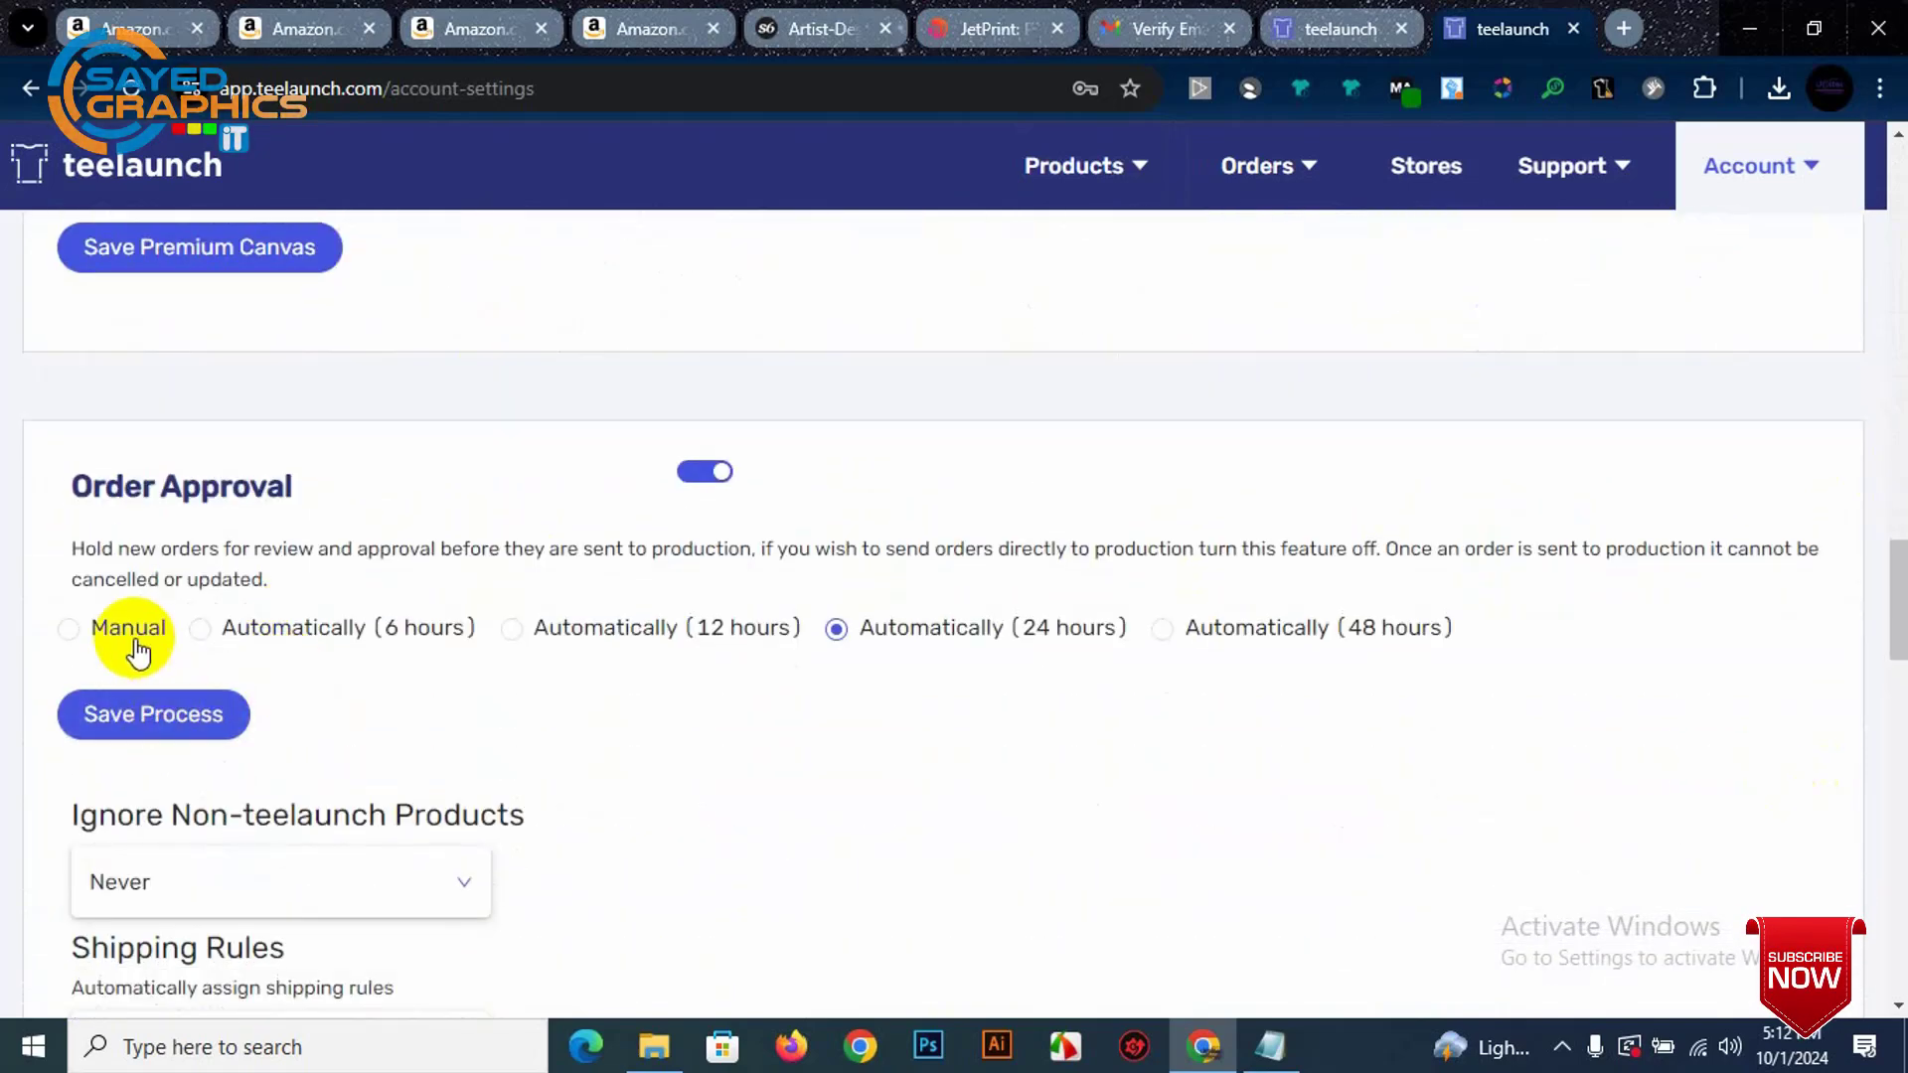
pyautogui.scroll(-4, 499, 660)
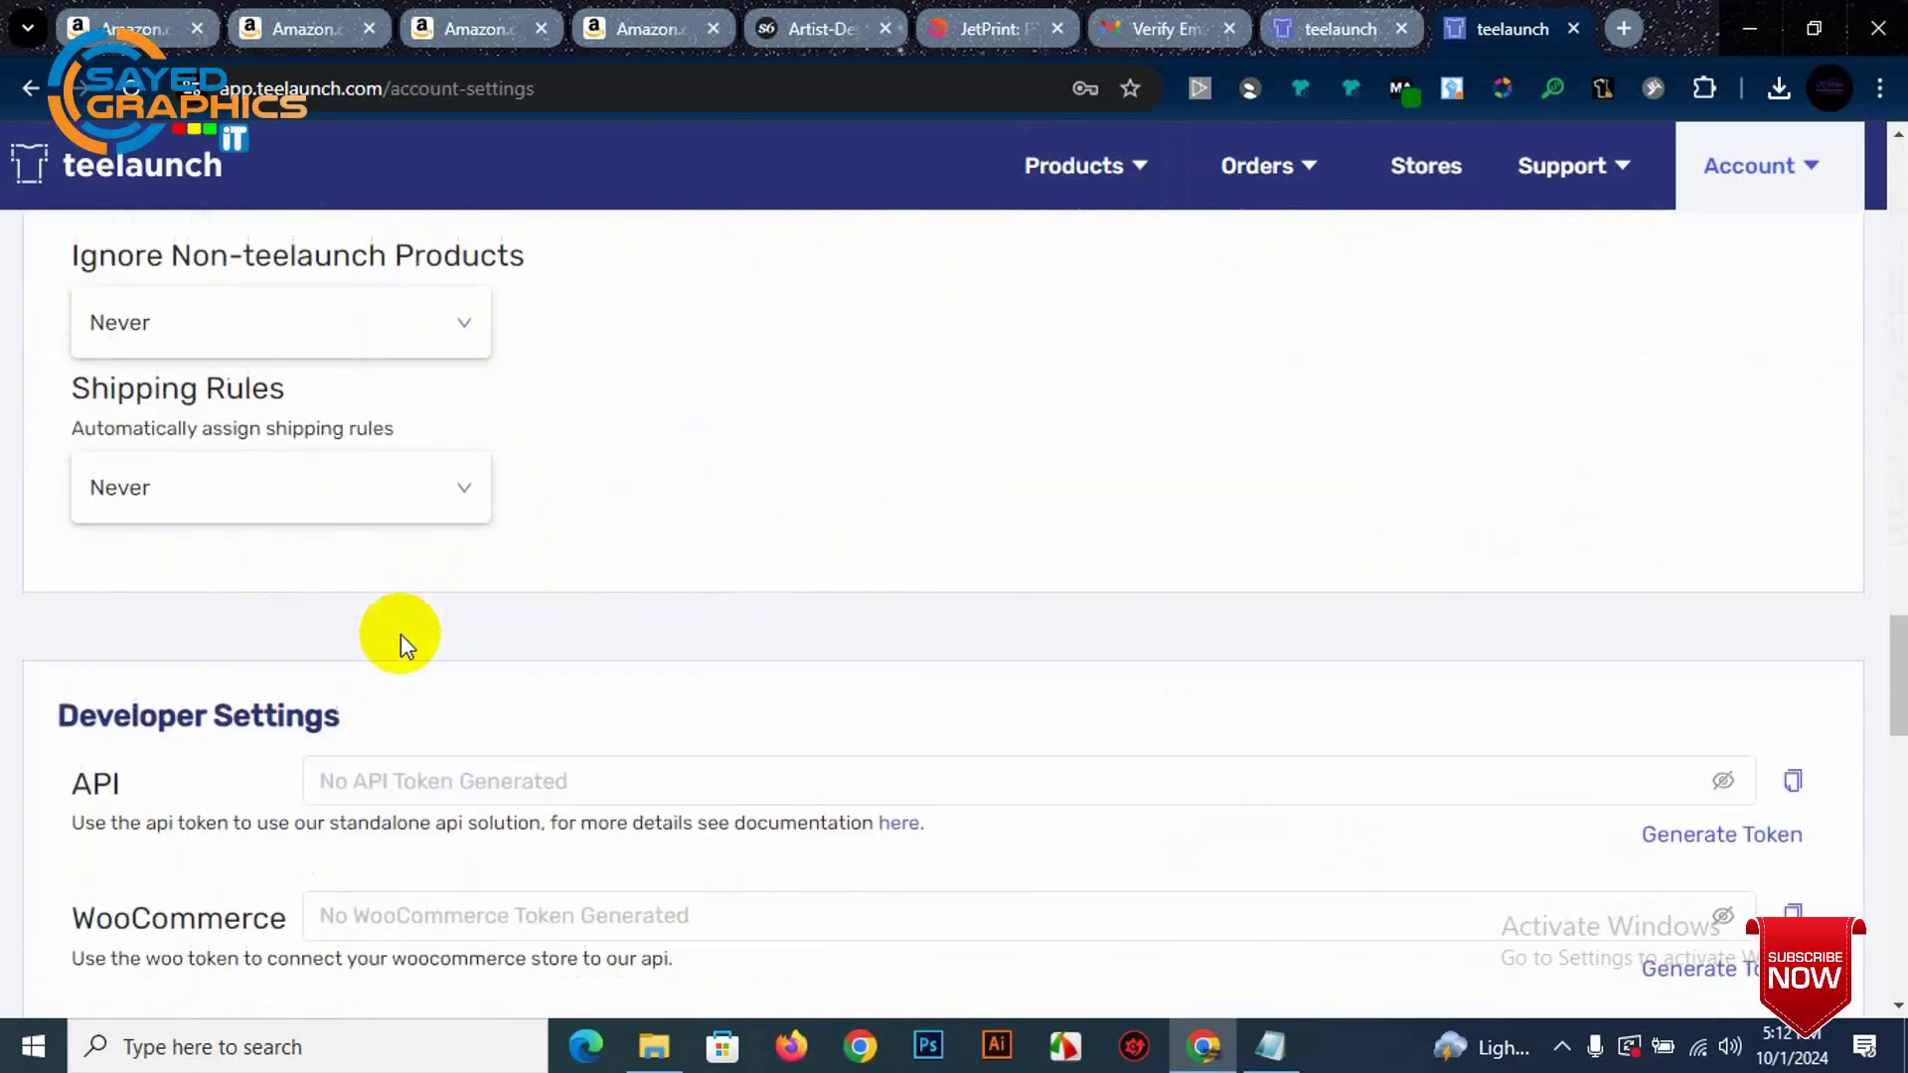
pyautogui.scroll(-2, 597, 596)
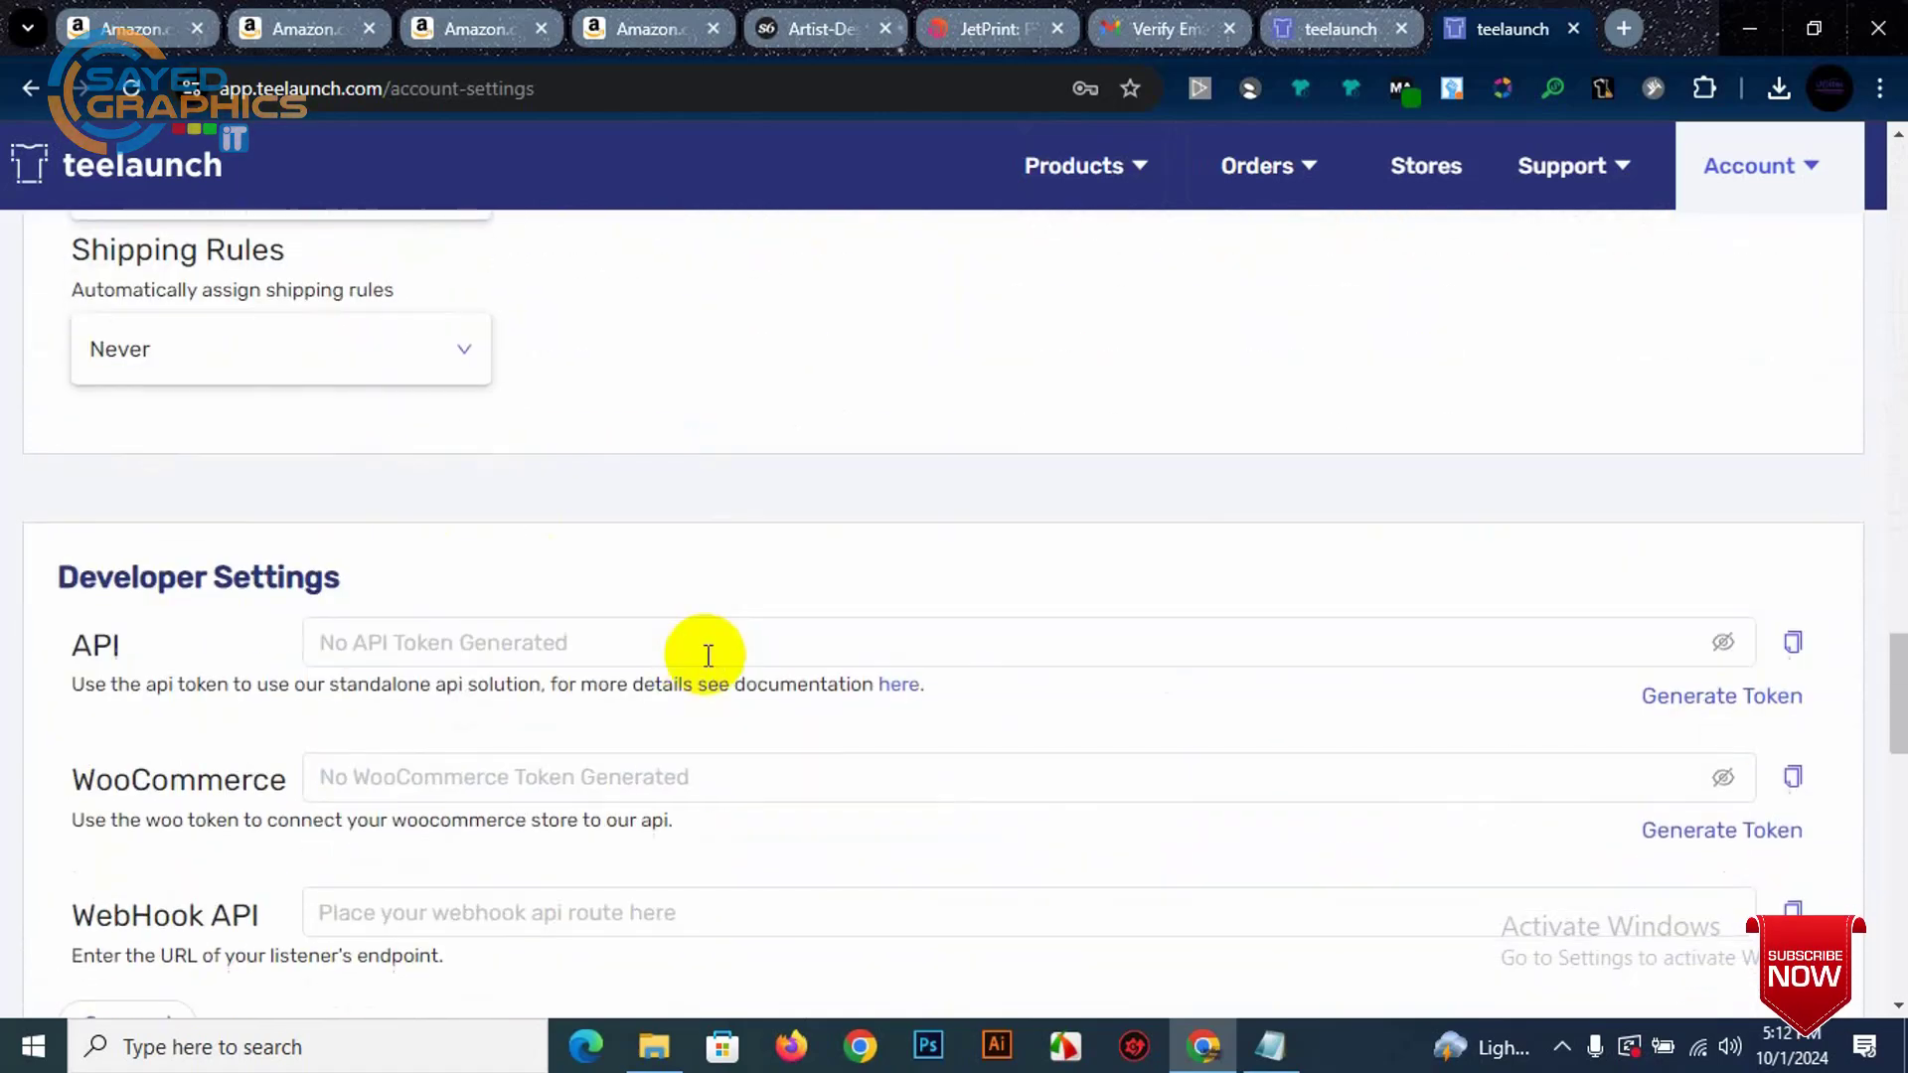
pyautogui.scroll(-2, 417, 648)
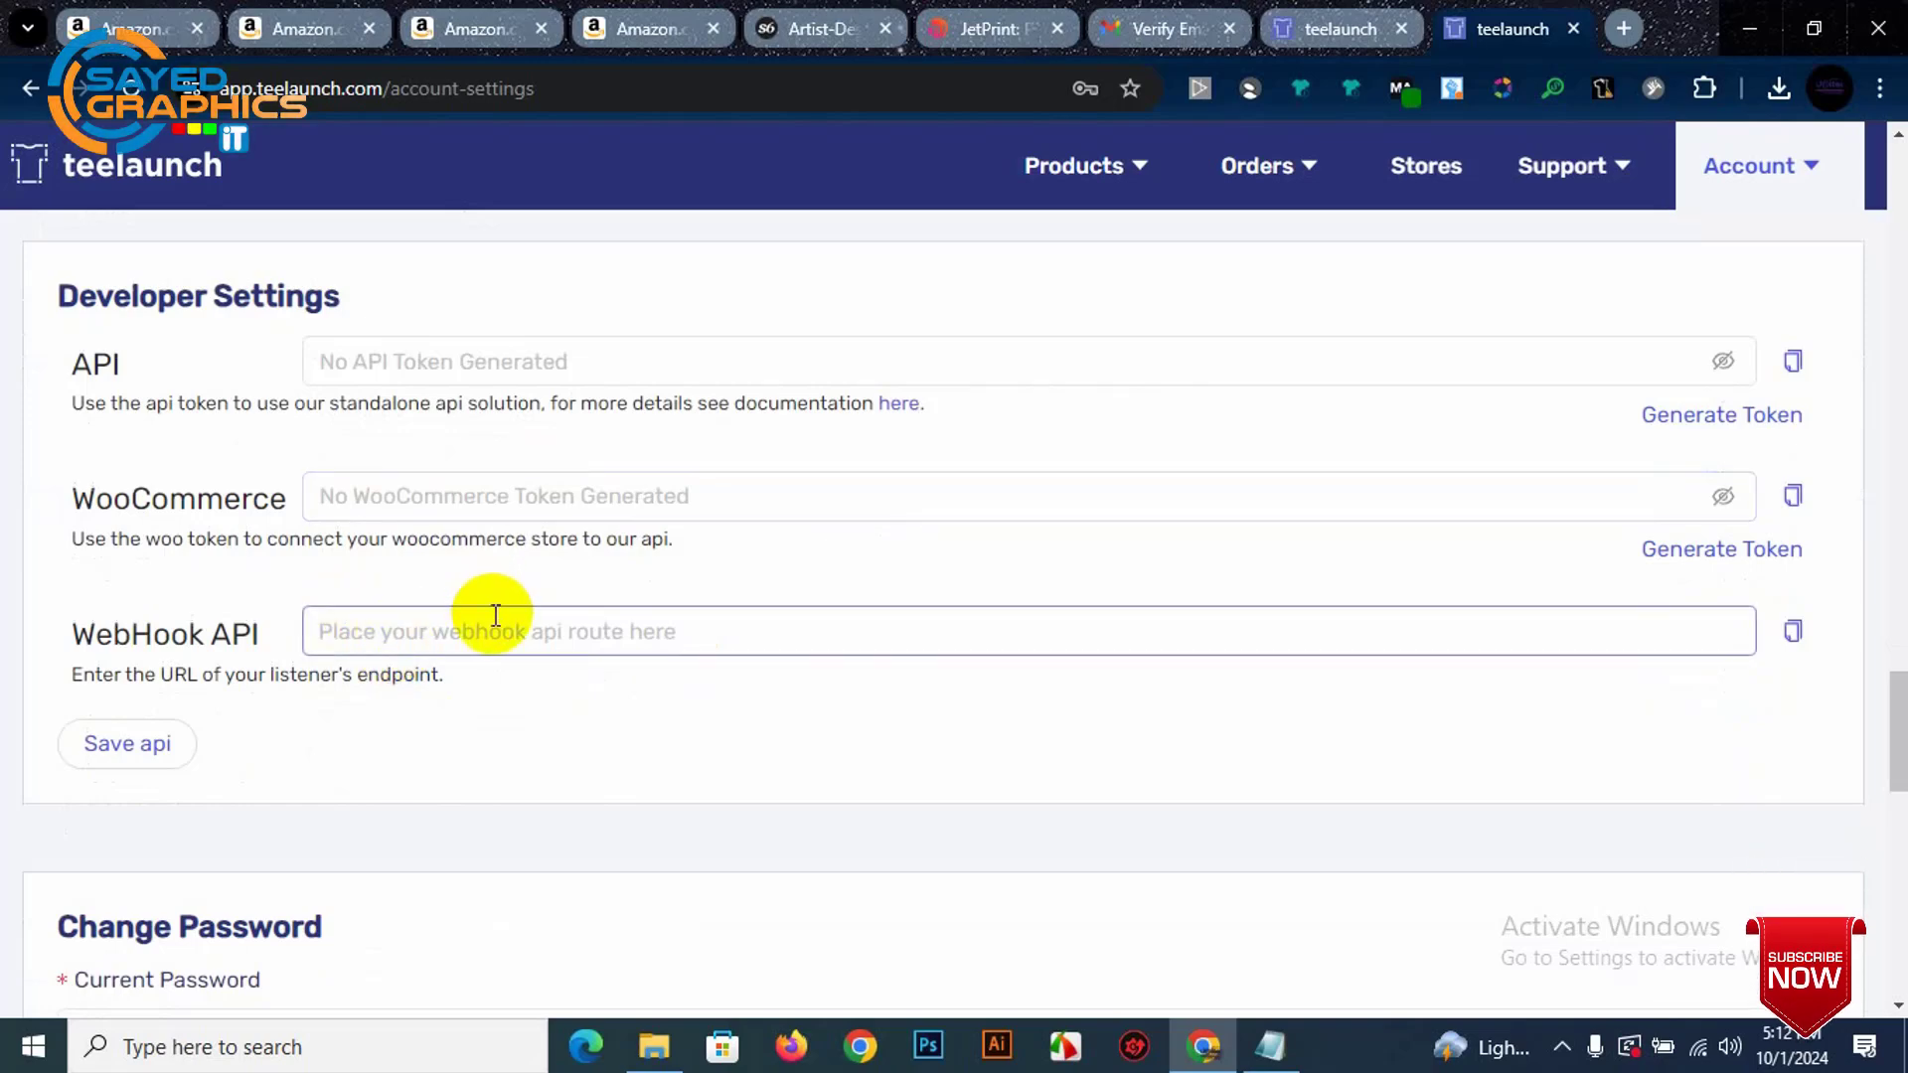
pyautogui.scroll(-12, 495, 615)
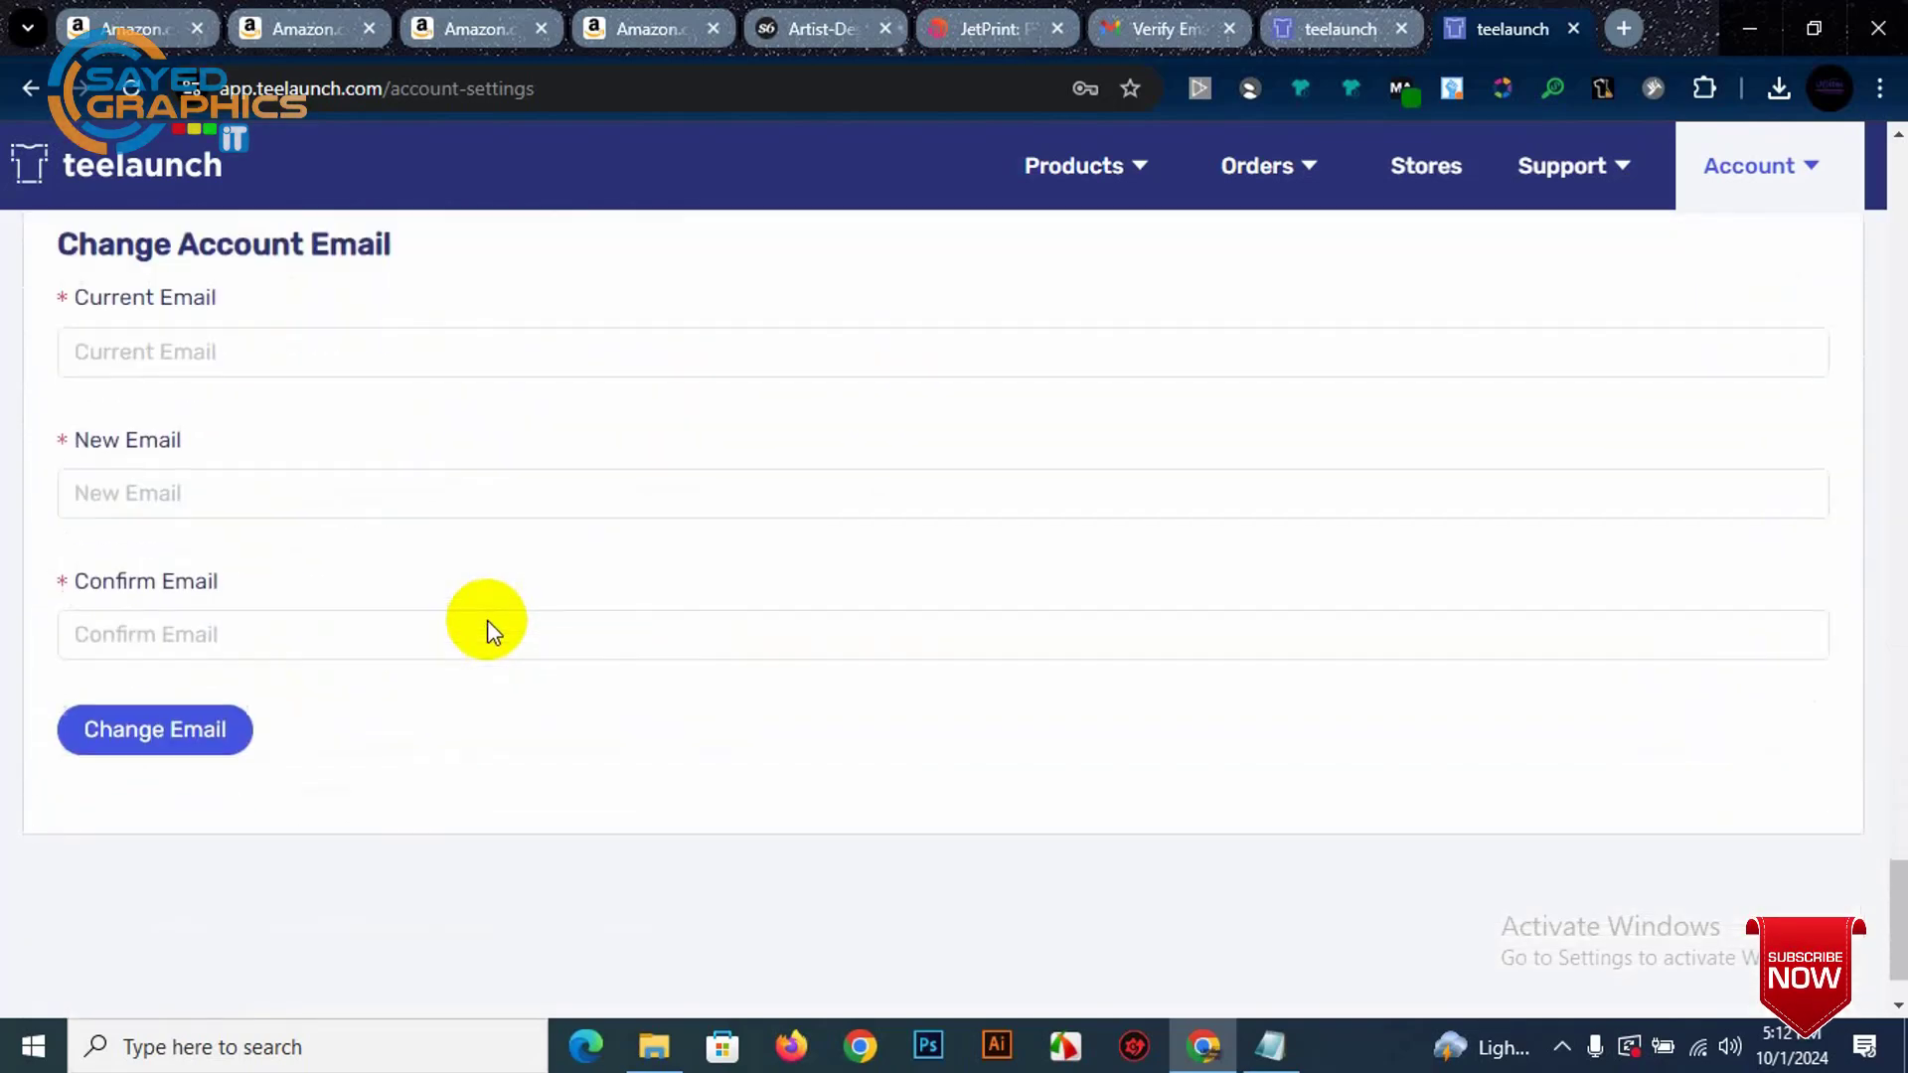
pyautogui.scroll(15, 492, 631)
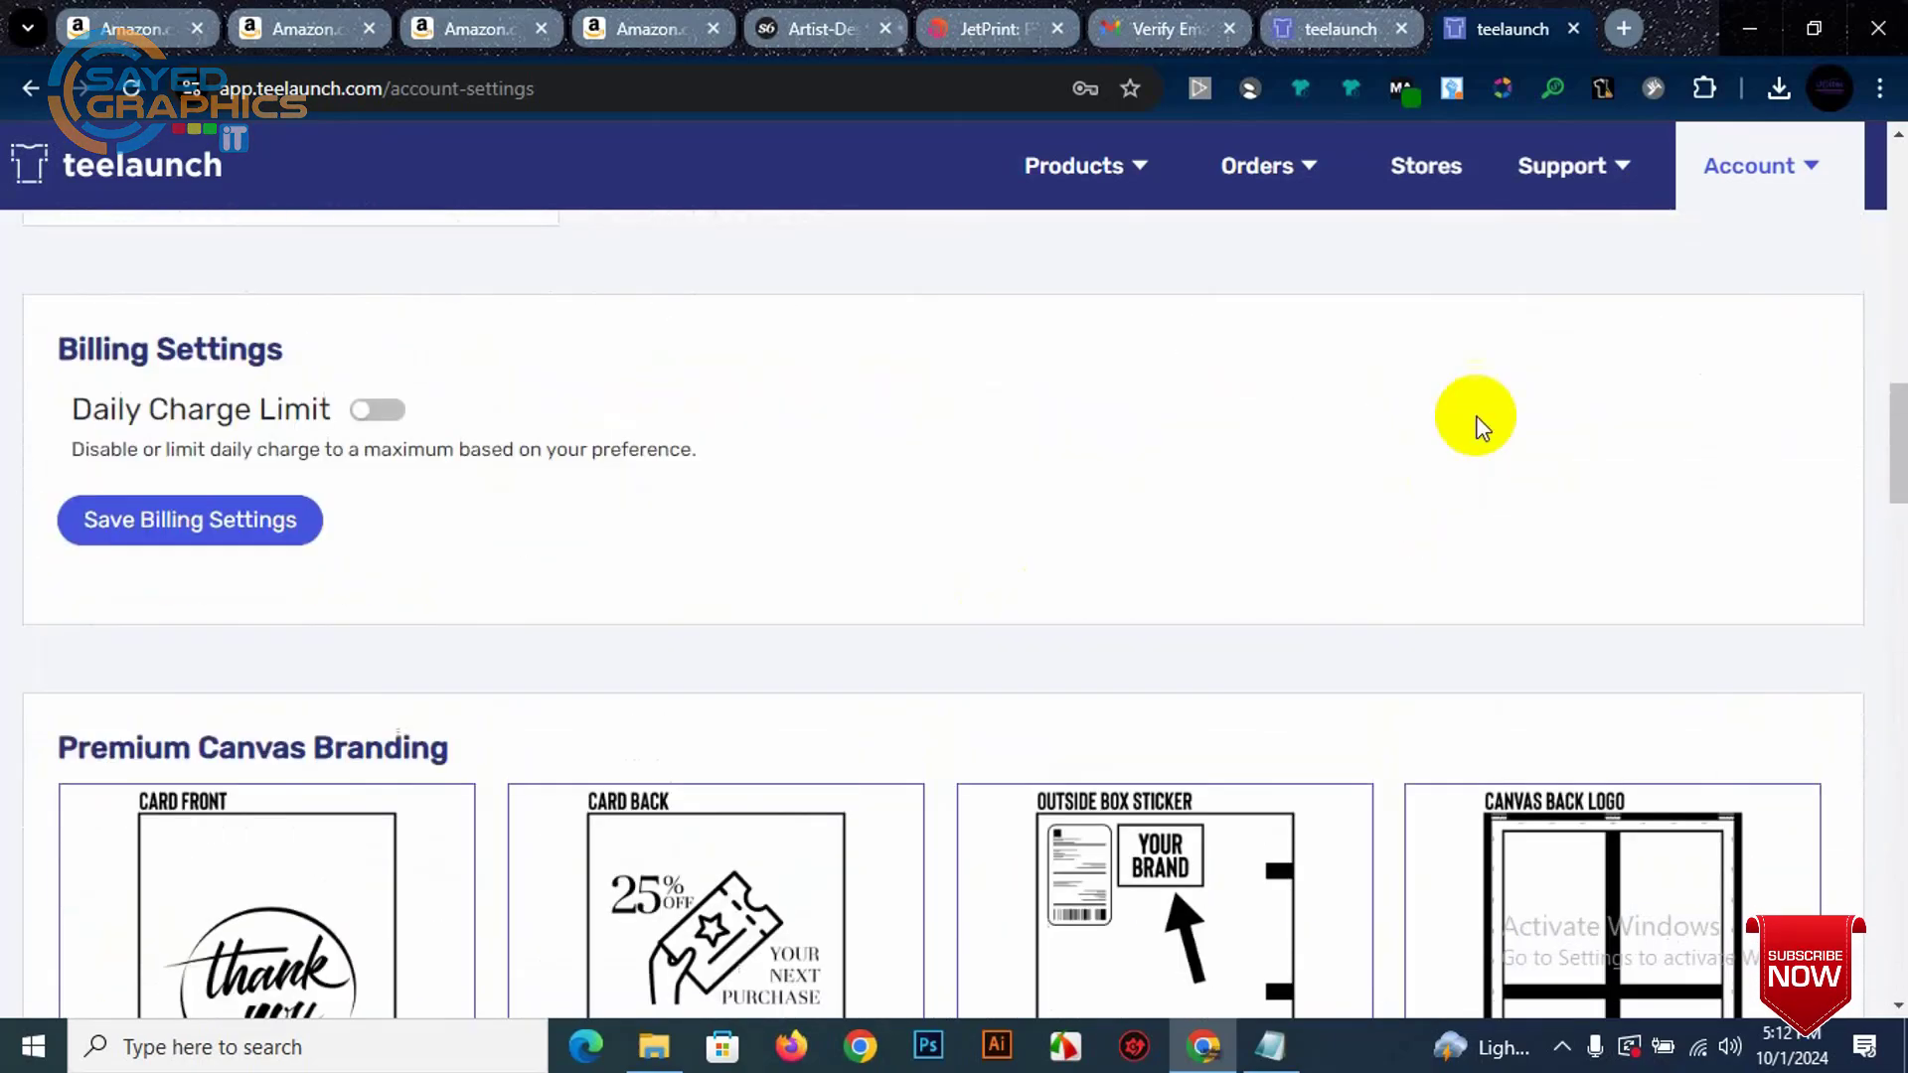
pyautogui.scroll(10, 1481, 428)
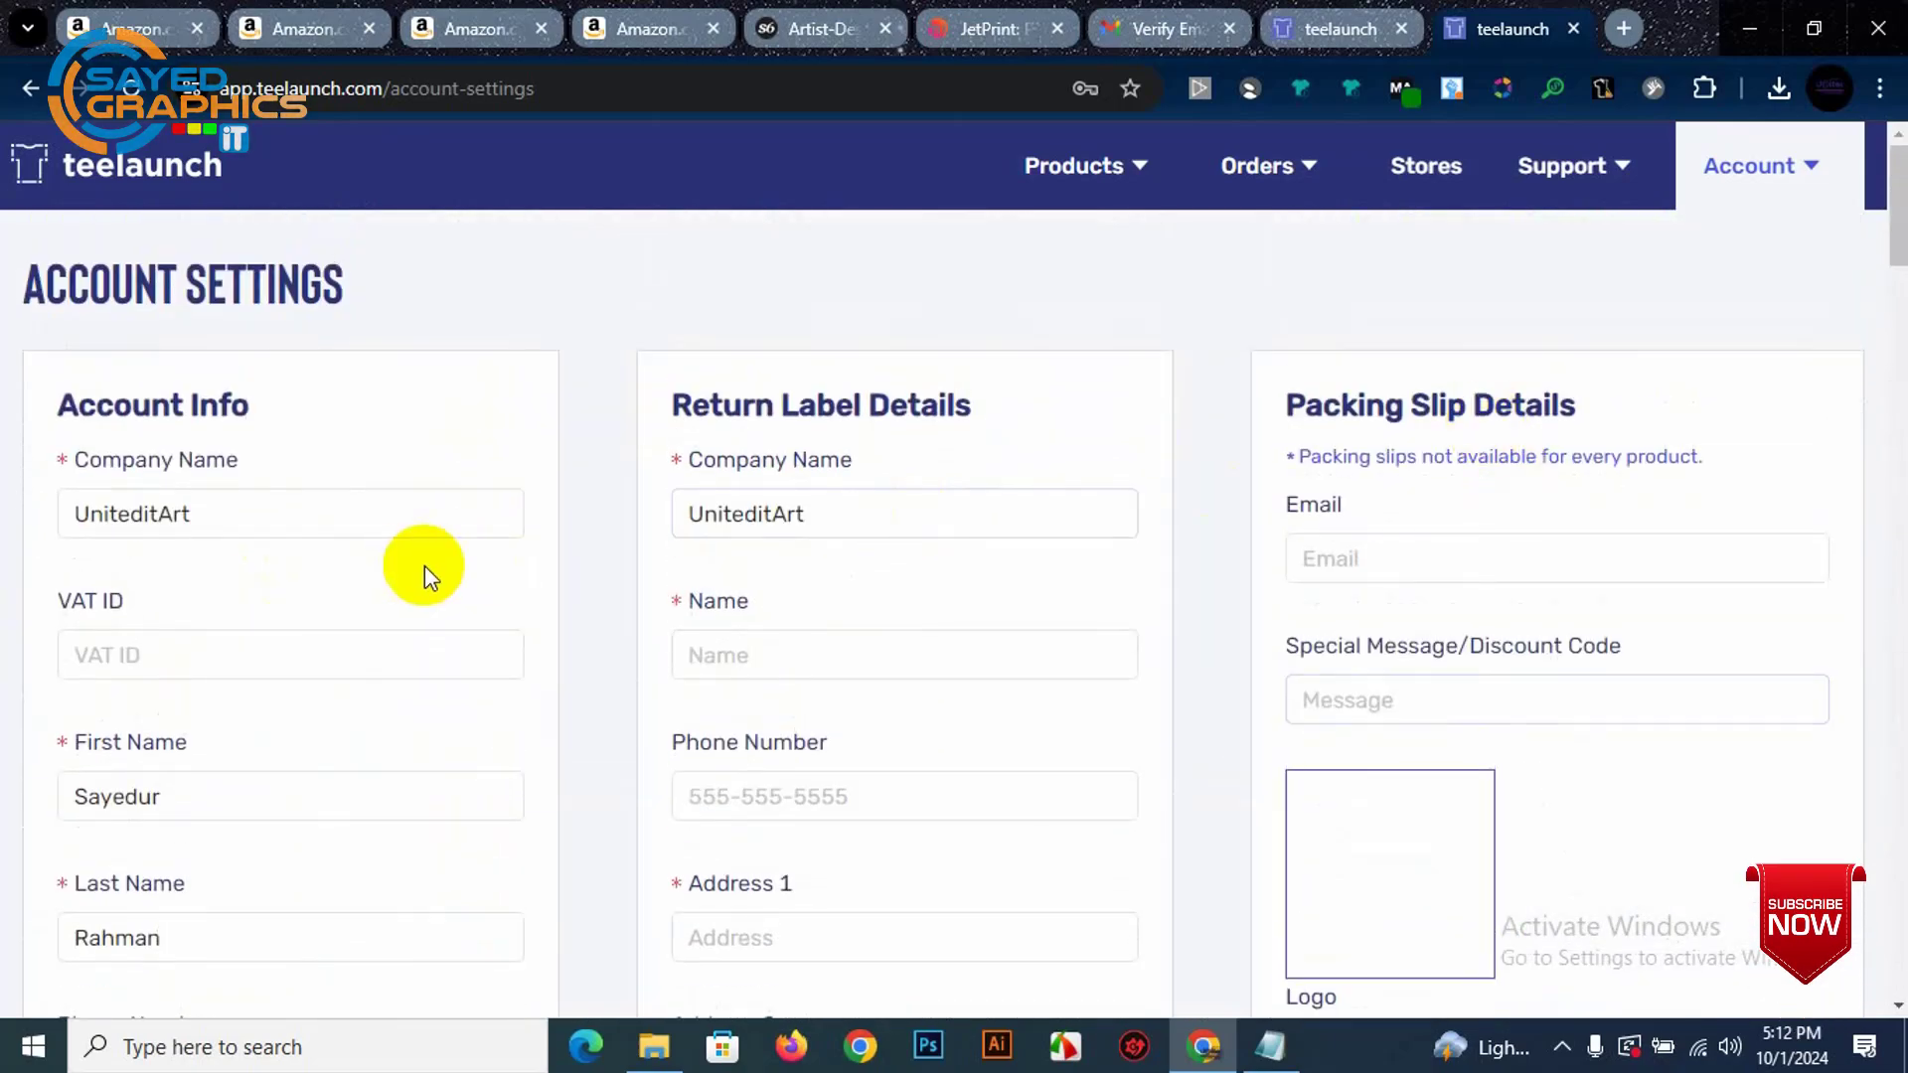
pyautogui.scroll(-6, 242, 575)
pyautogui.scroll(6, 307, 588)
pyautogui.moveTo(1539, 141)
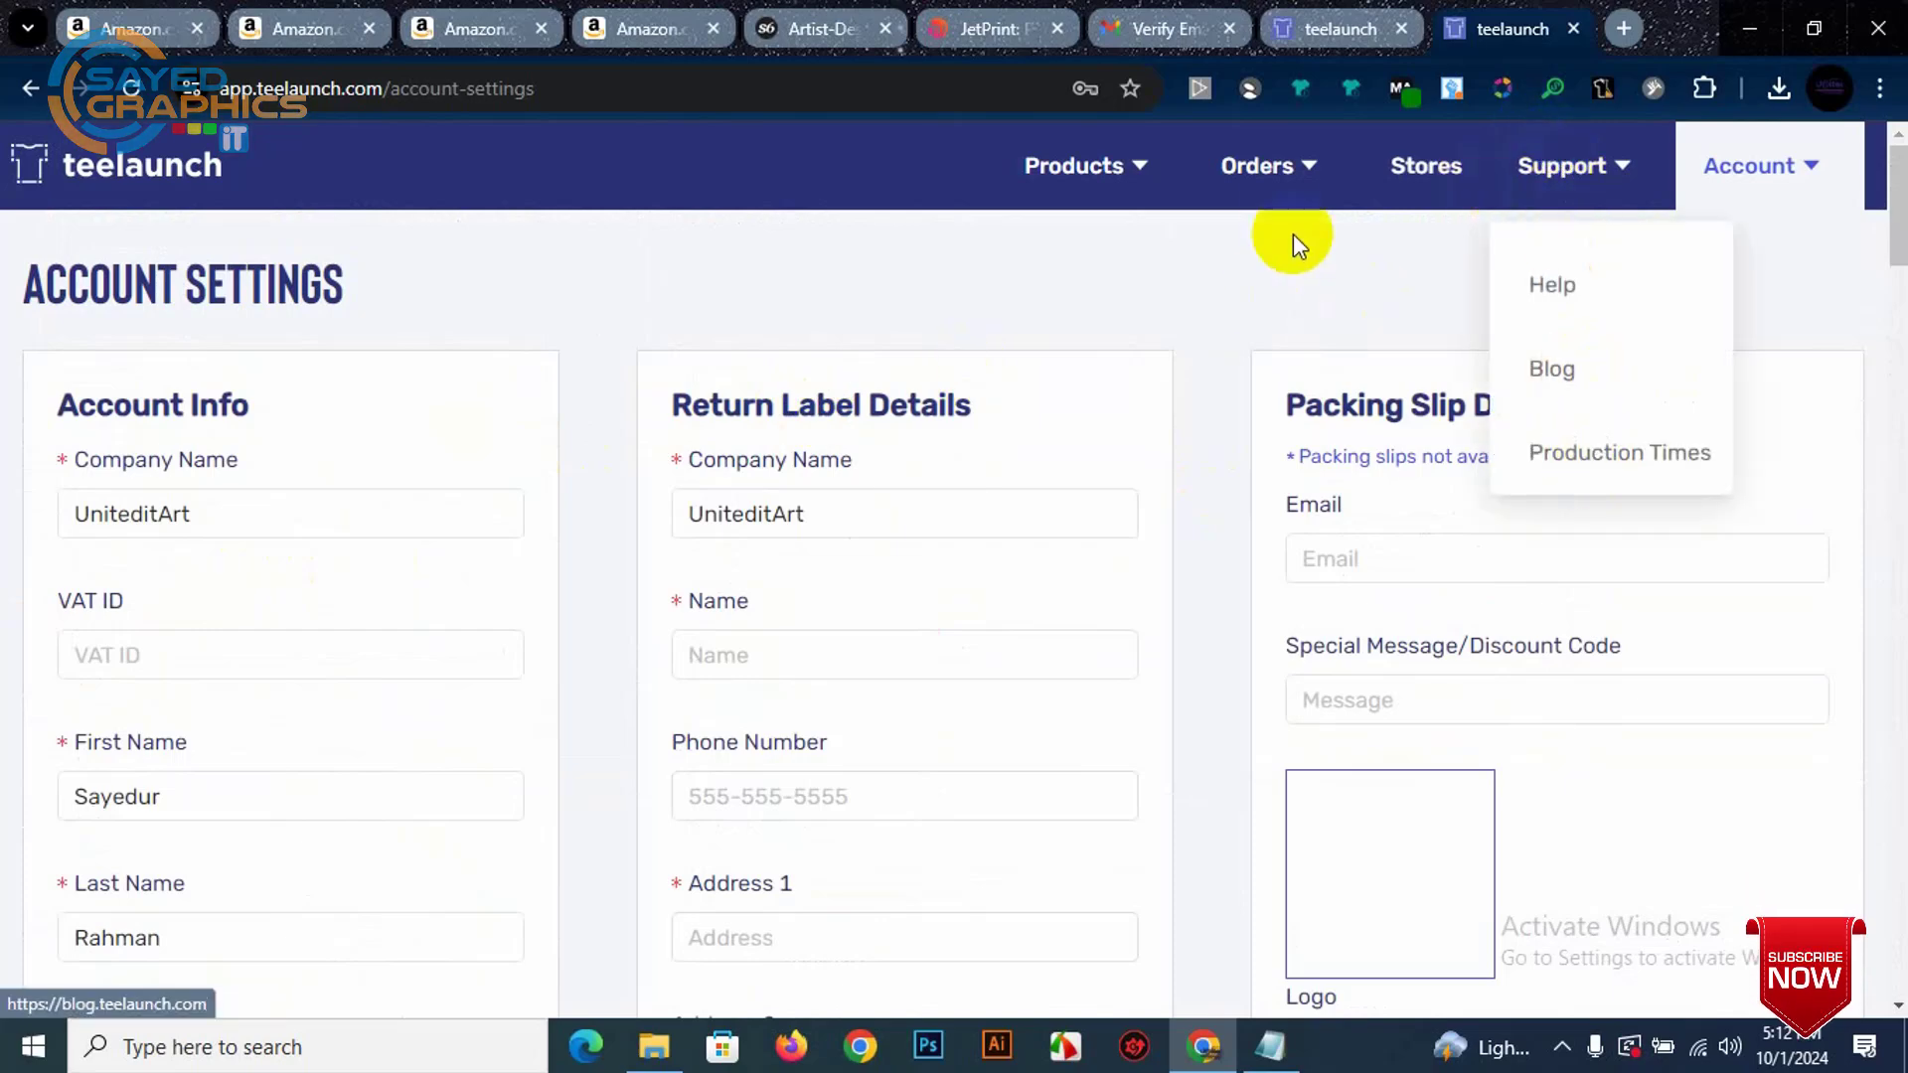
pyautogui.moveTo(1287, 169)
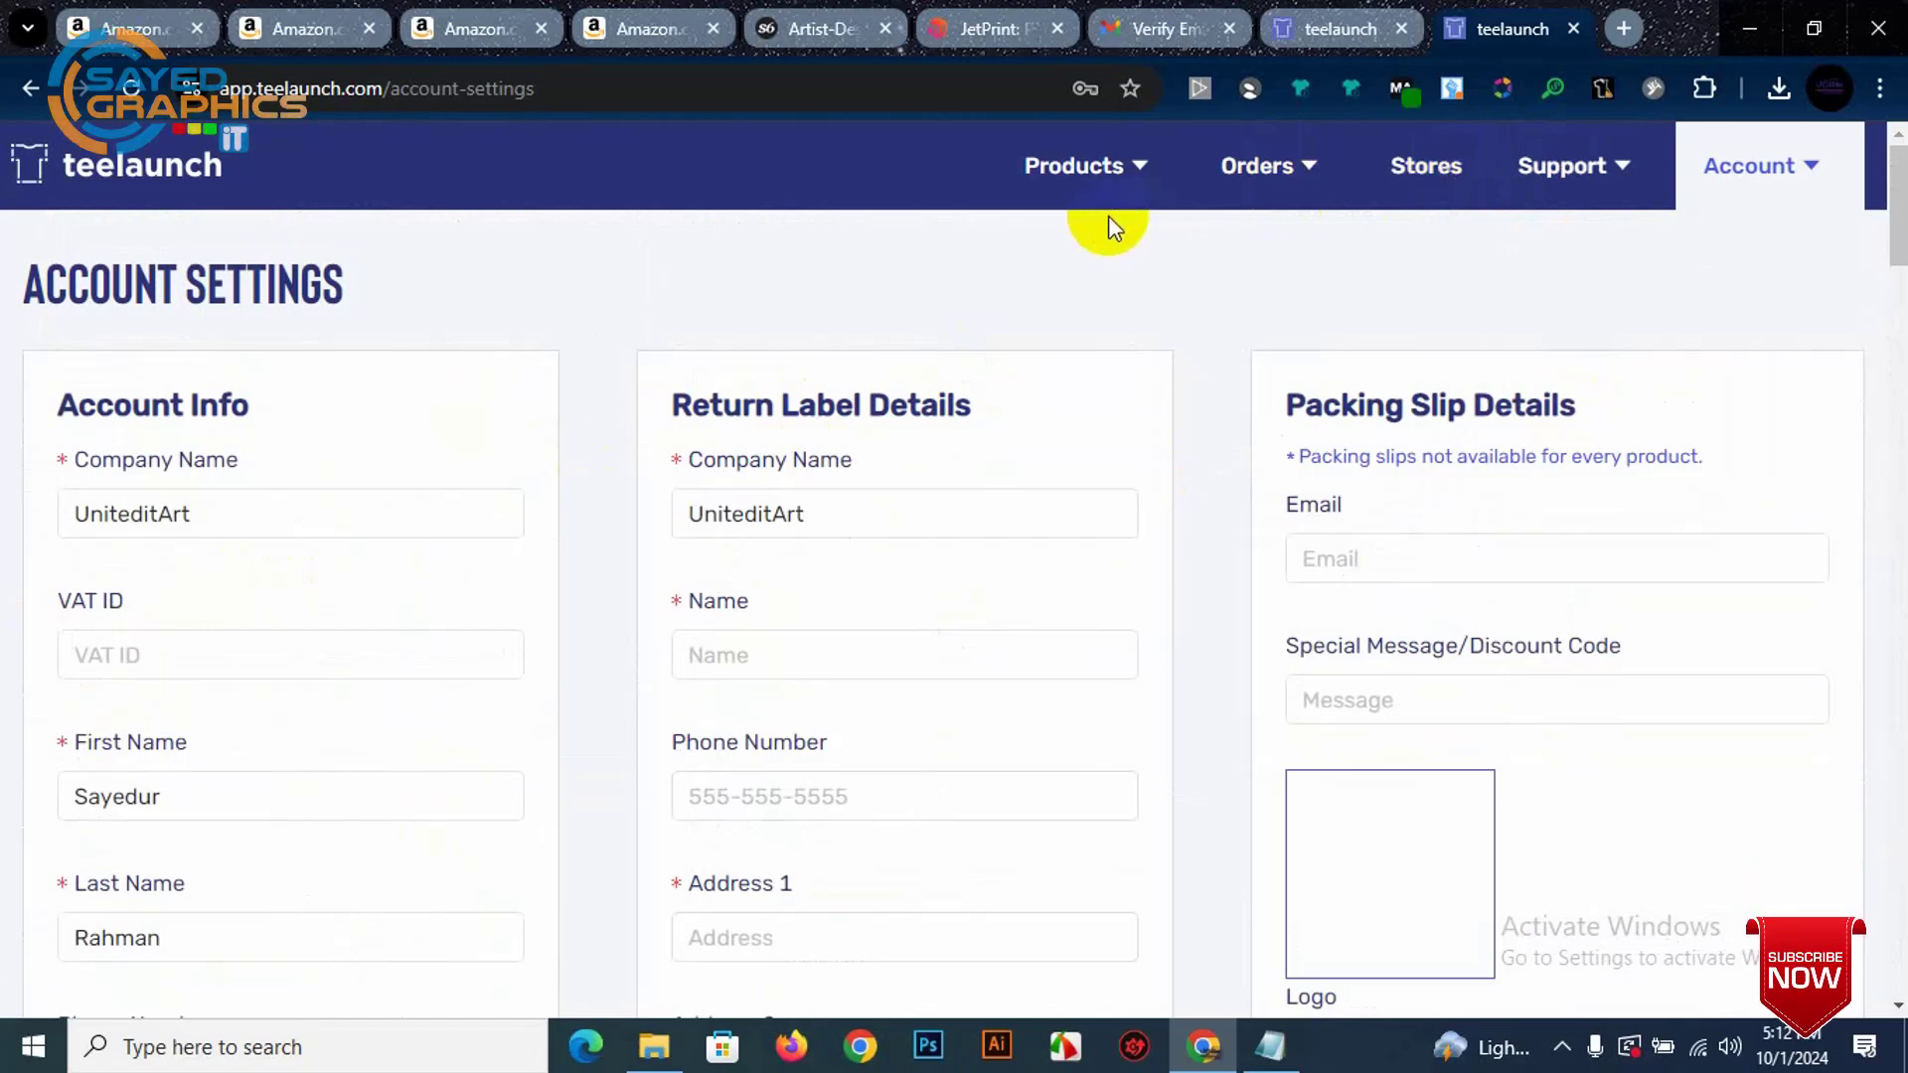
pyautogui.moveTo(1078, 184)
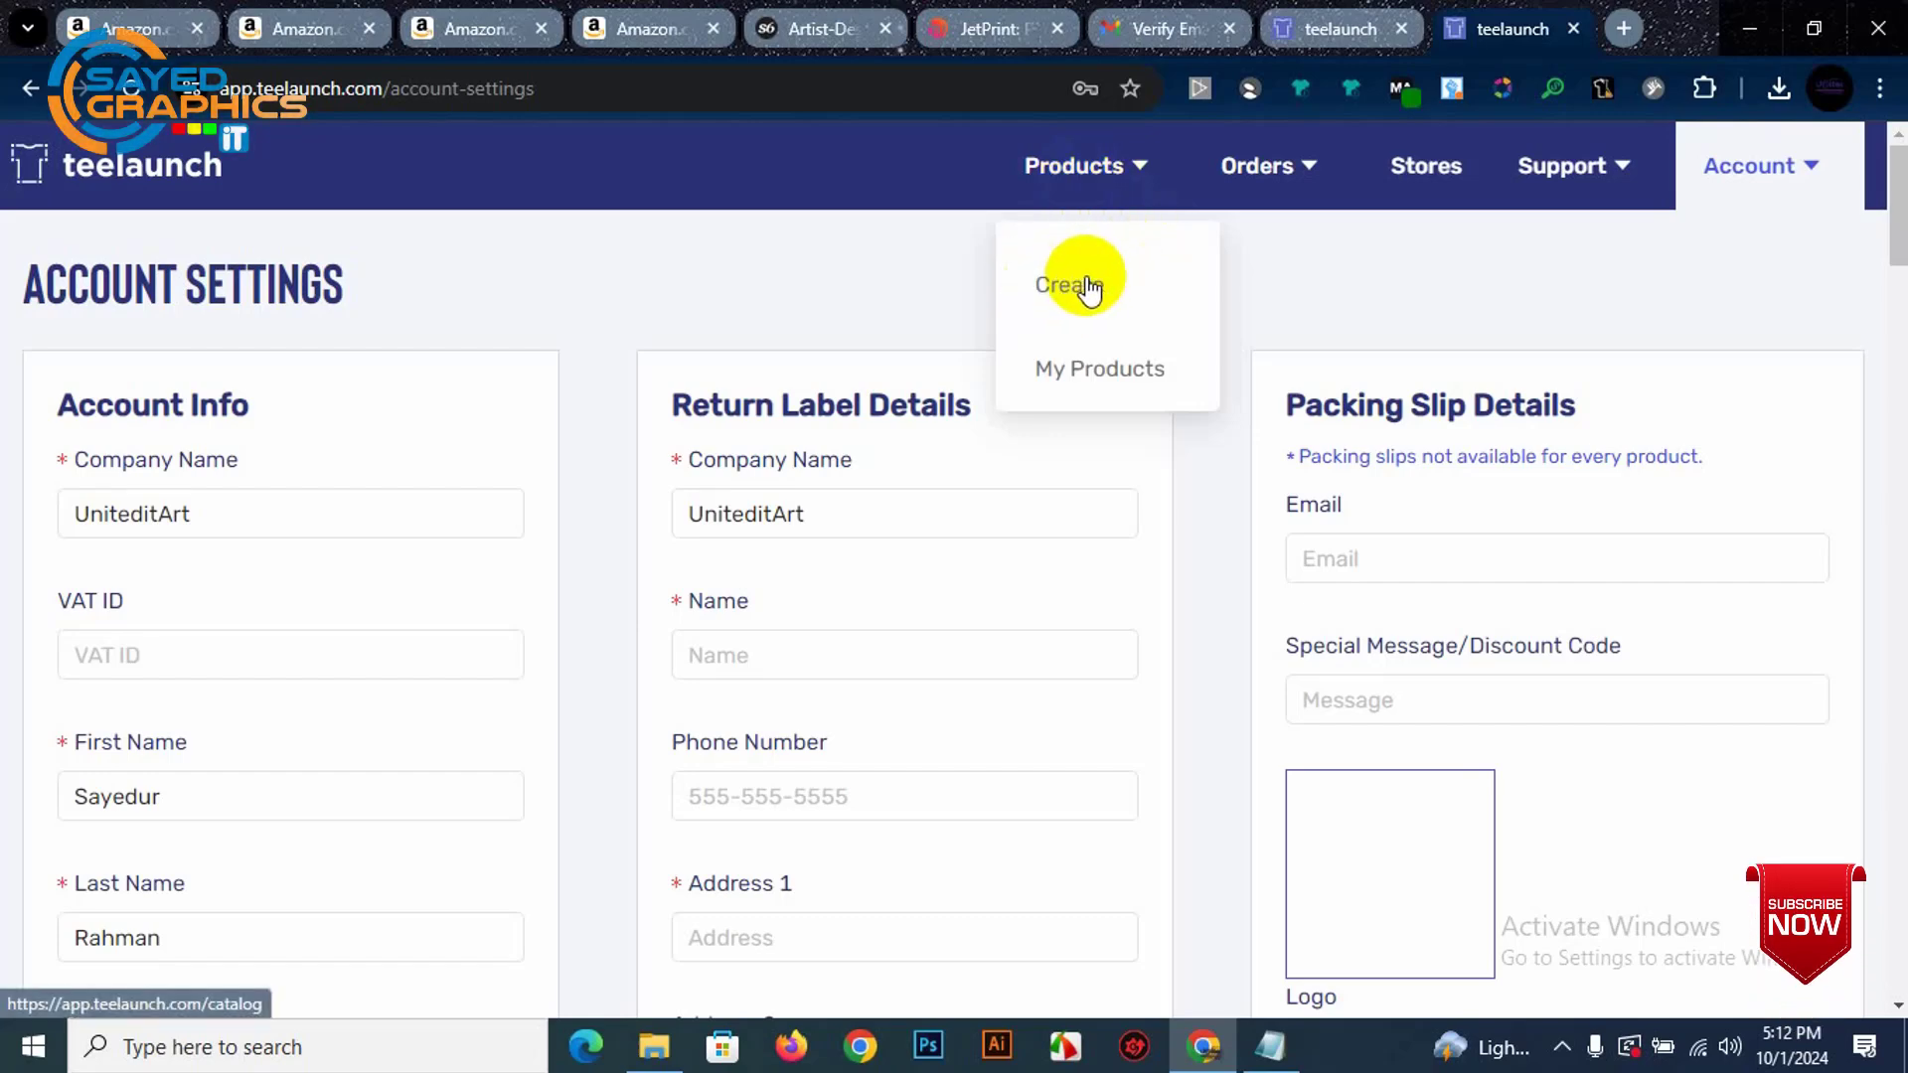
# Step: From Products > Create, start a design for the Gildan 5000 Unisex Shirt
pyautogui.click(1086, 288)
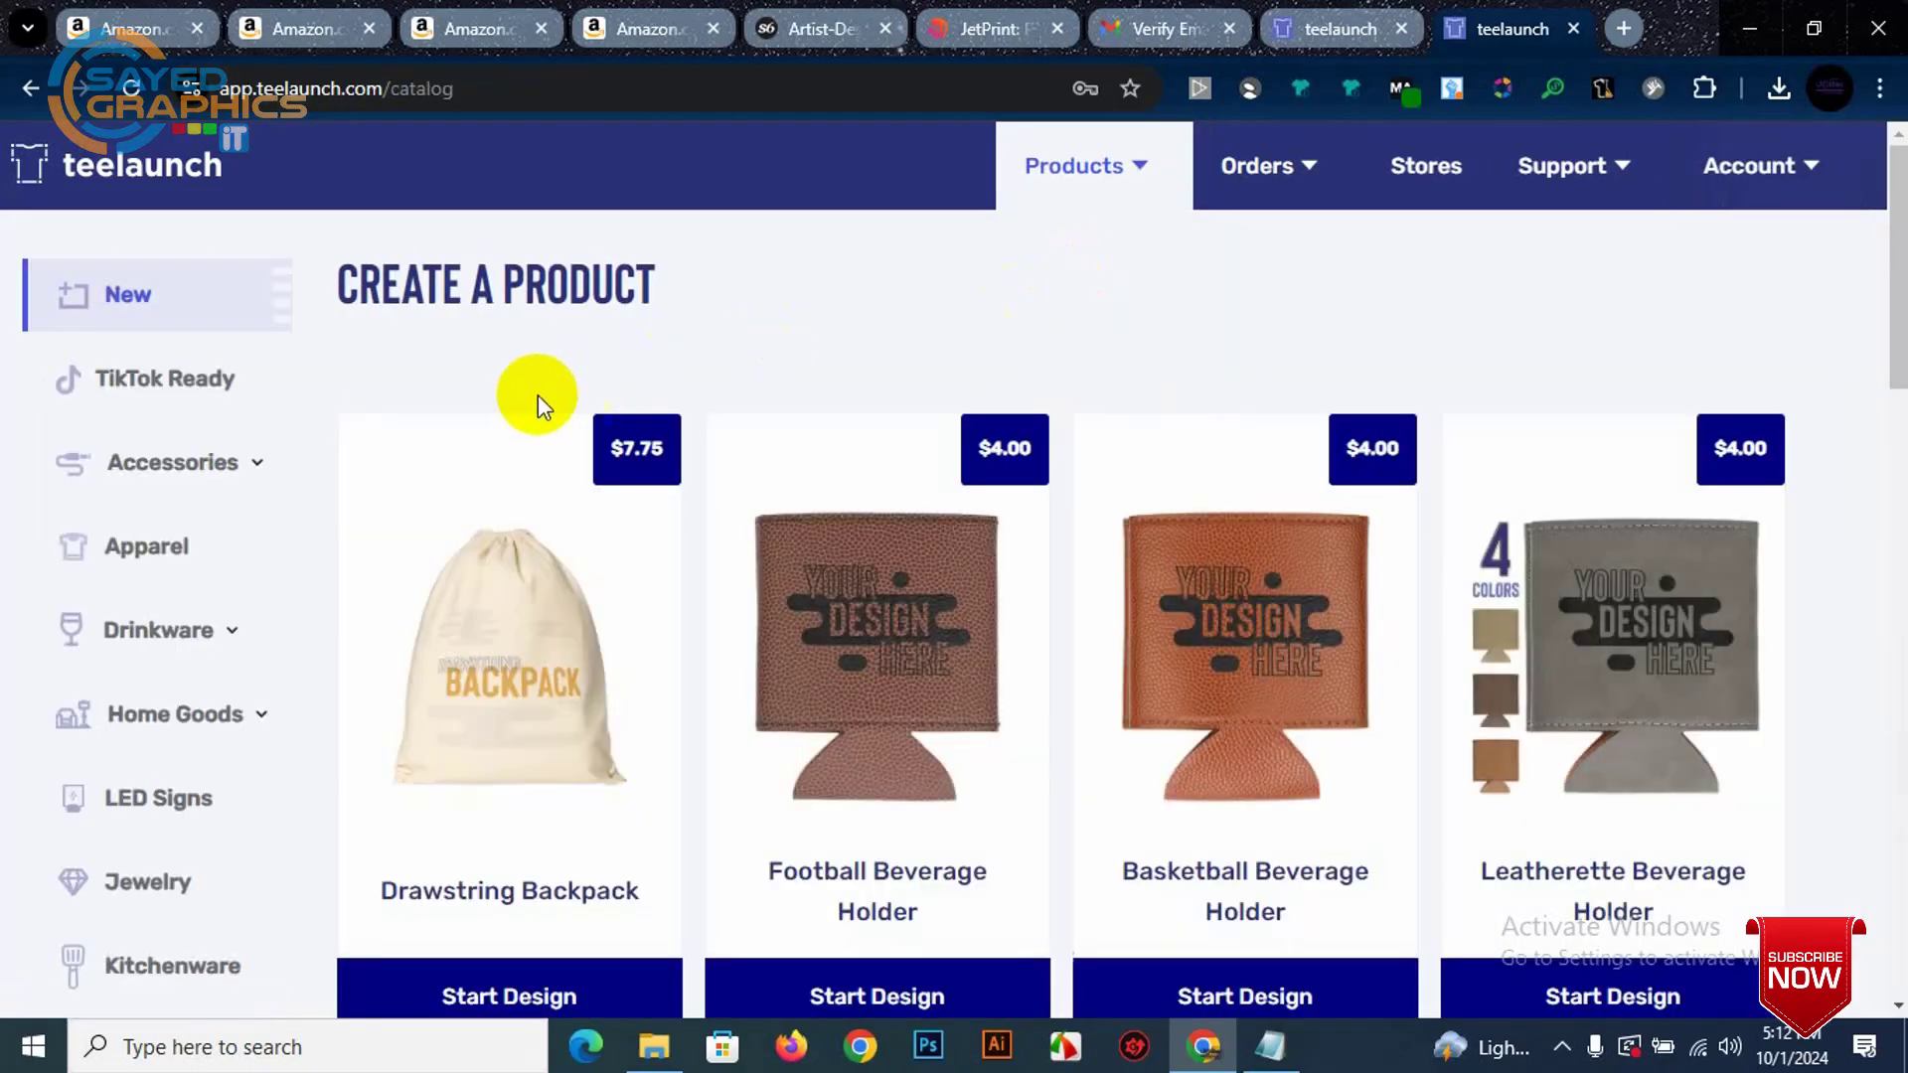
pyautogui.scroll(-8, 937, 511)
pyautogui.scroll(-5, 946, 587)
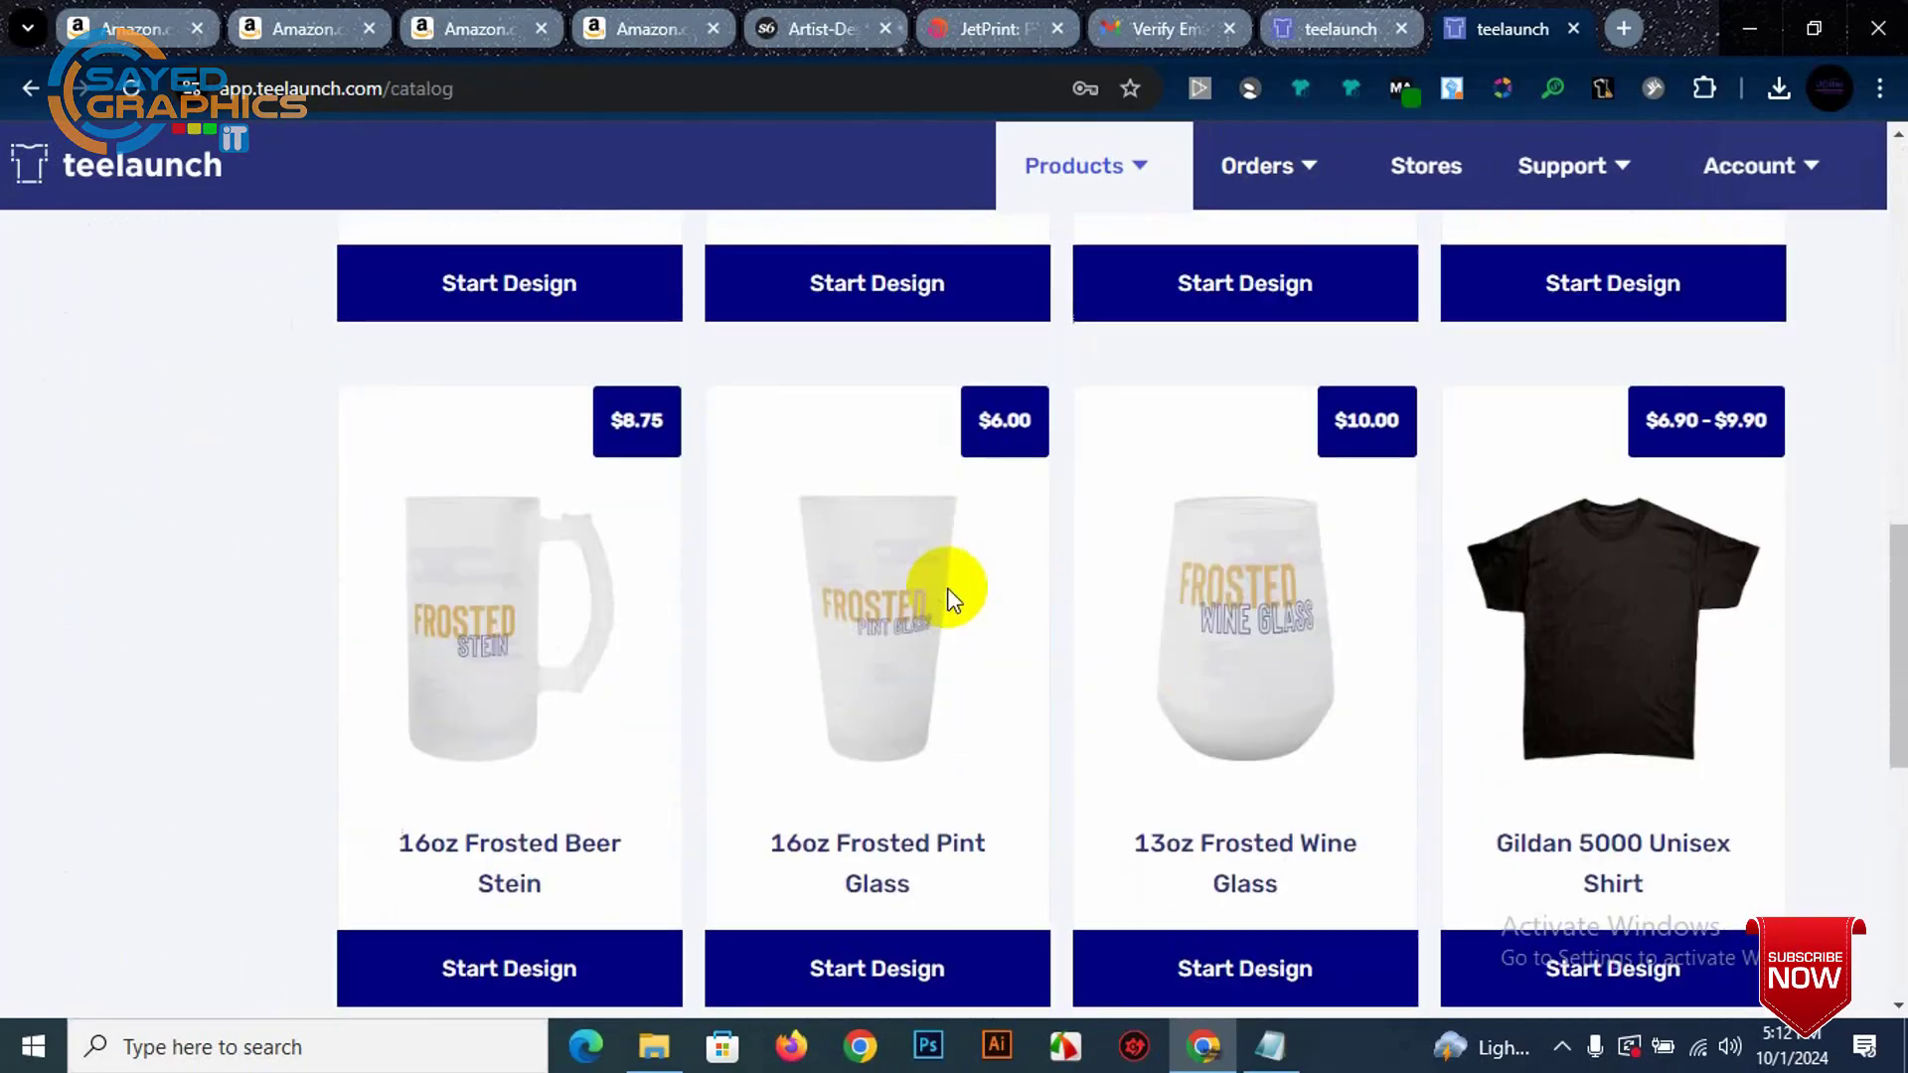
pyautogui.scroll(-4, 963, 580)
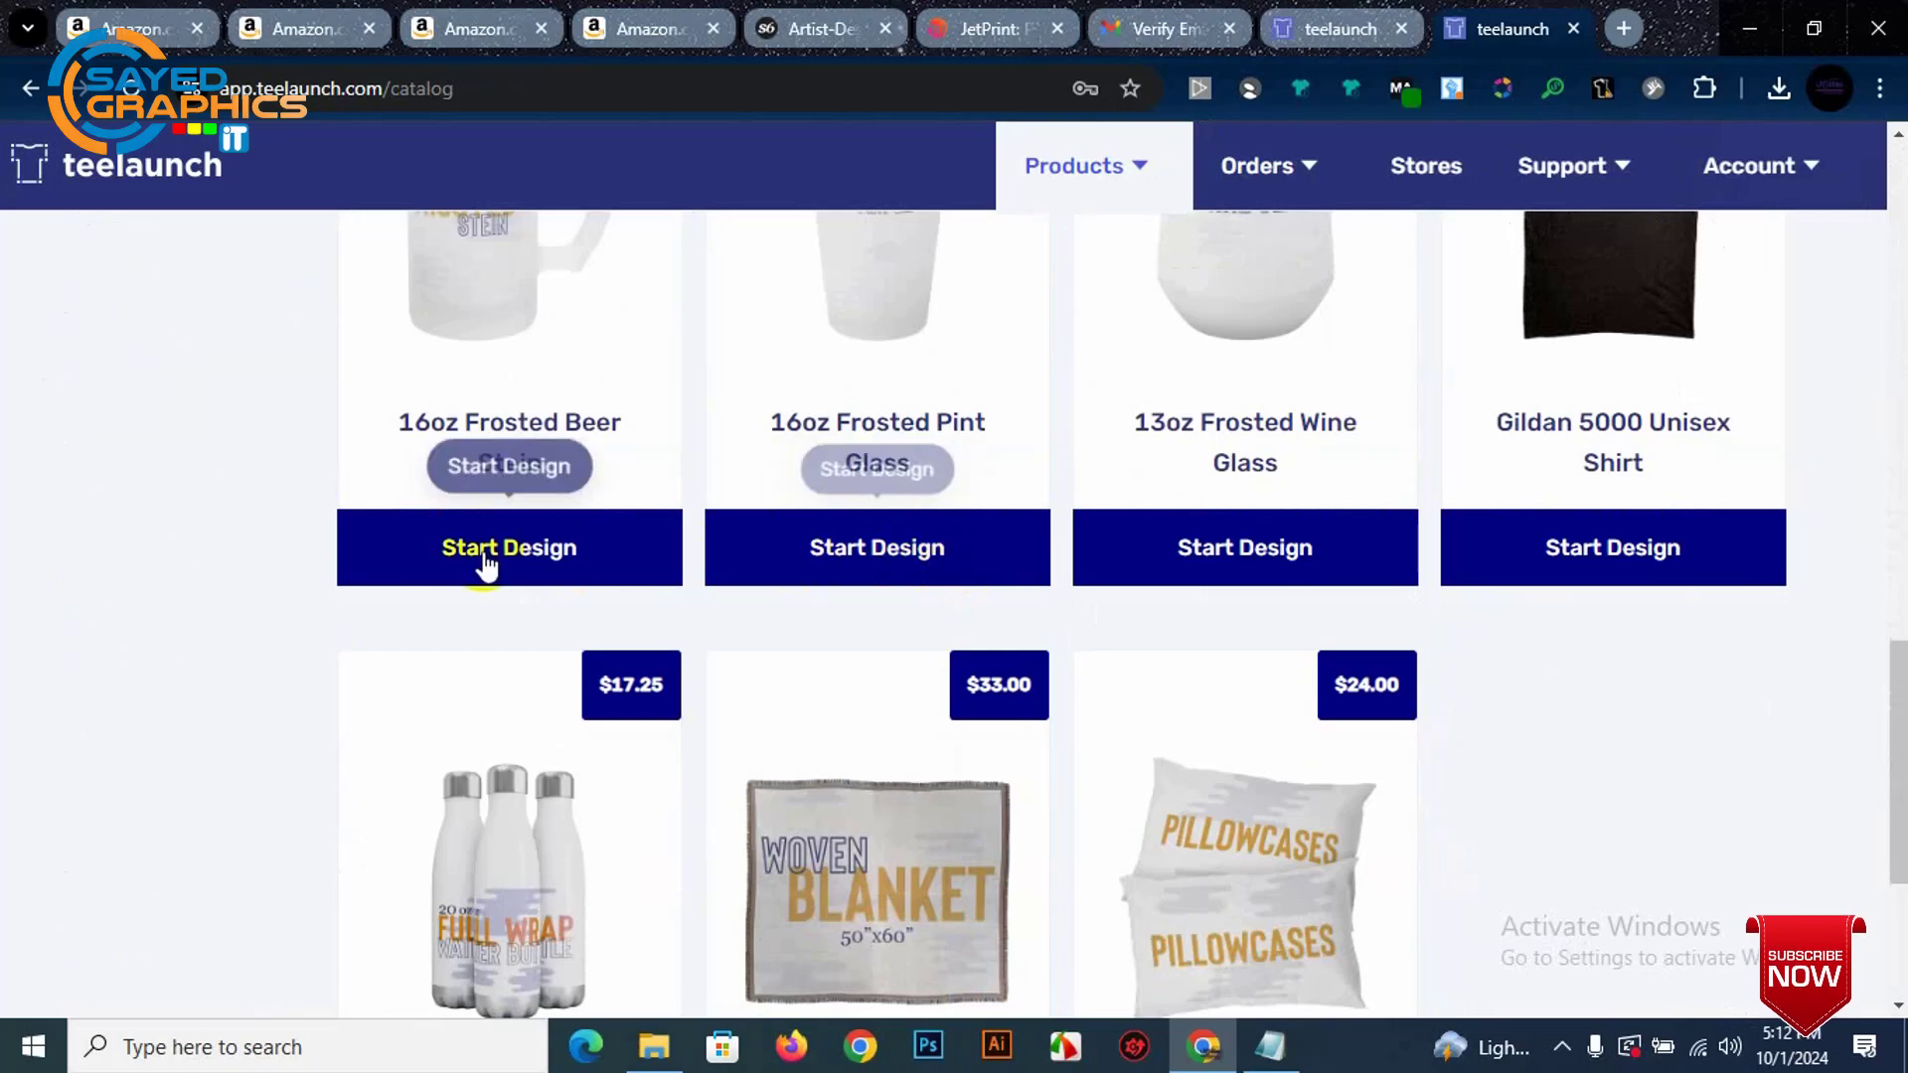
pyautogui.scroll(8, 1150, 543)
pyautogui.scroll(-11, 1113, 575)
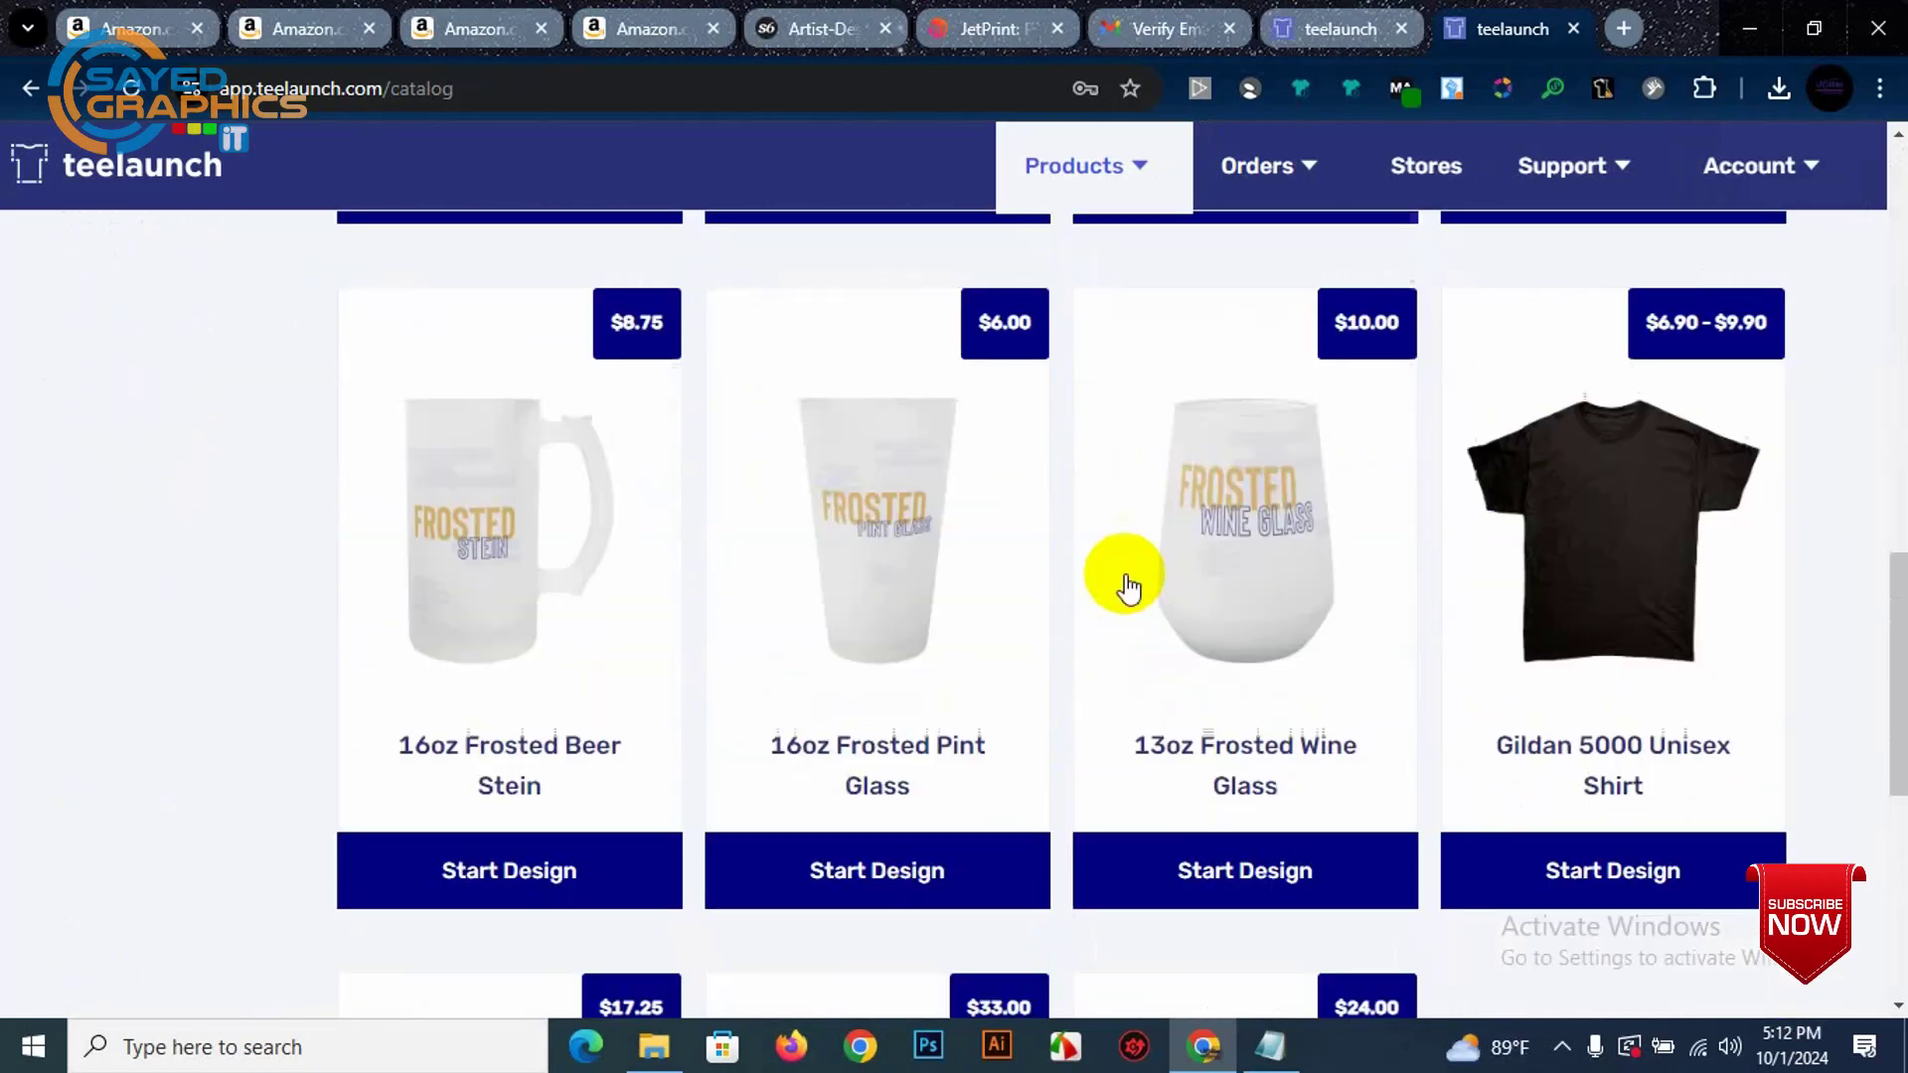
pyautogui.scroll(1, 1630, 477)
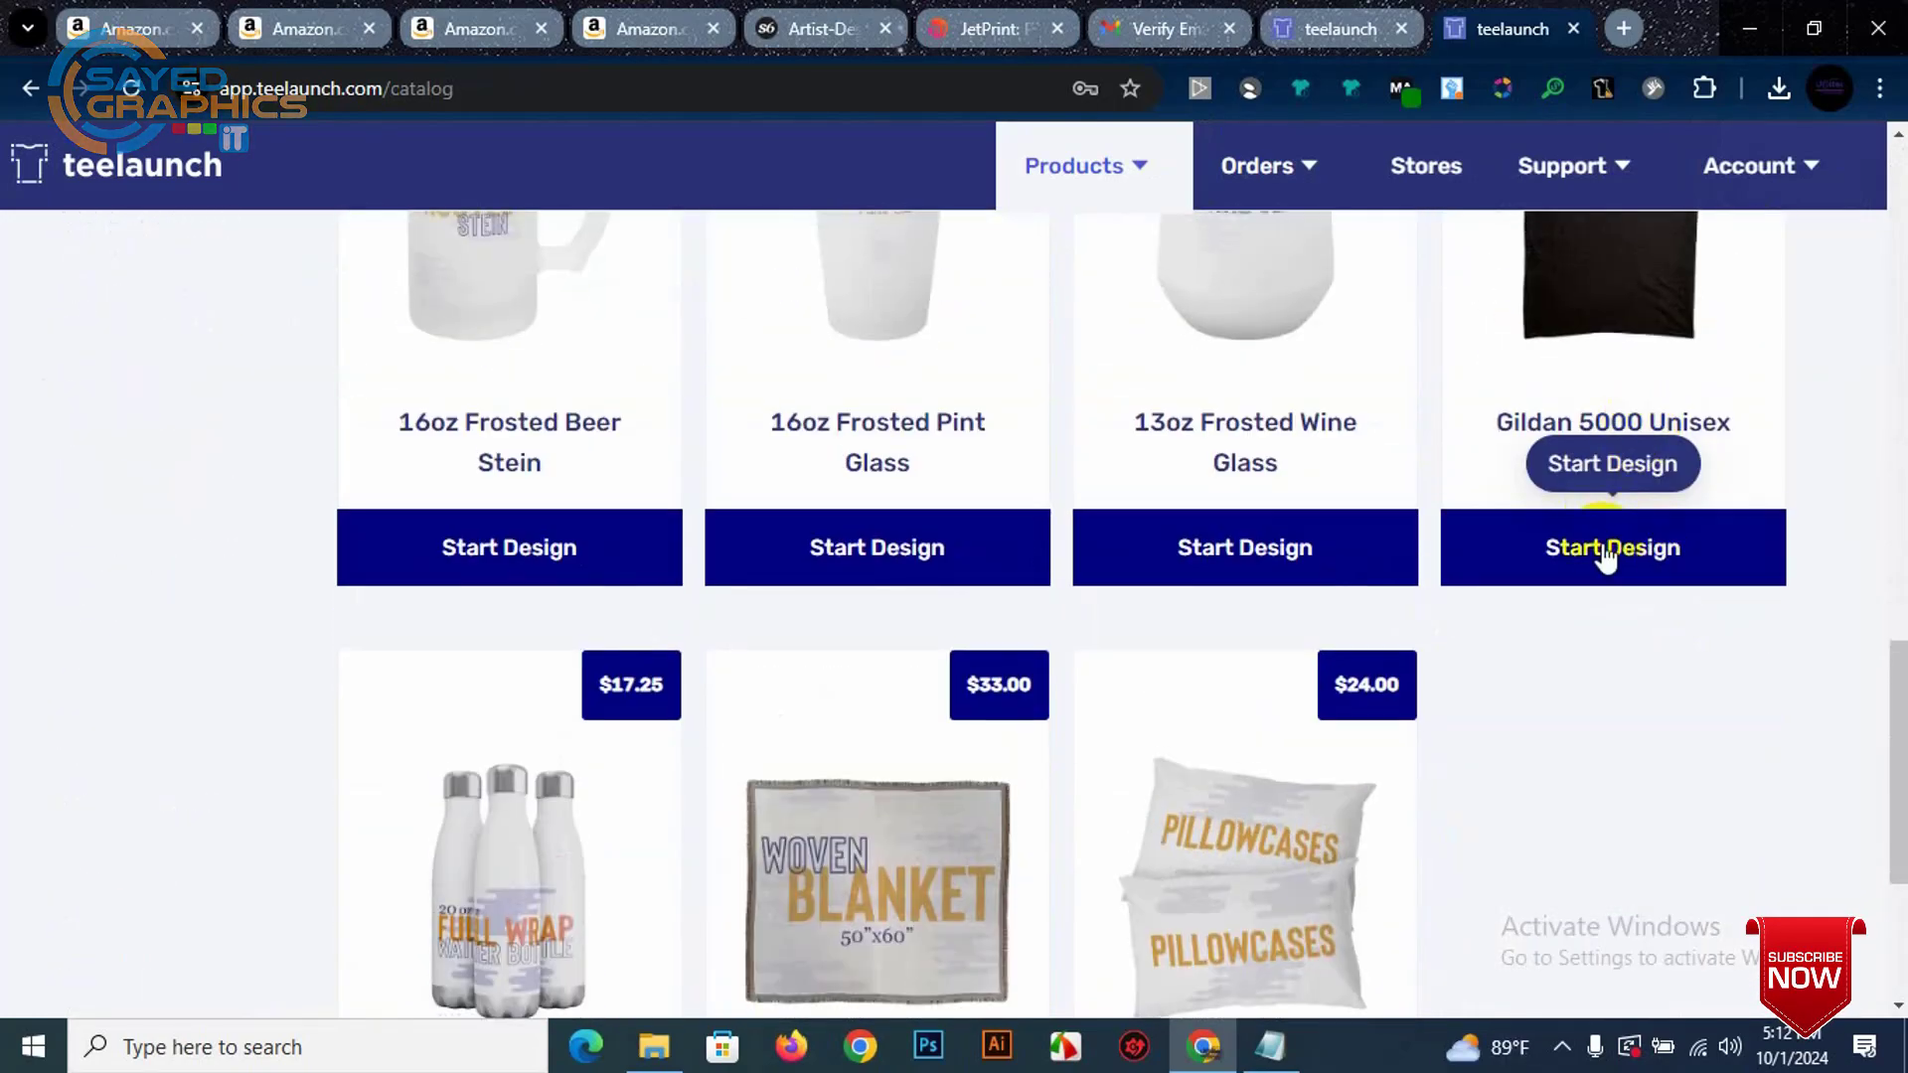
pyautogui.scroll(-4, 1004, 541)
pyautogui.scroll(3, 1874, 456)
pyautogui.scroll(5, 1717, 639)
pyautogui.scroll(-4, 1632, 608)
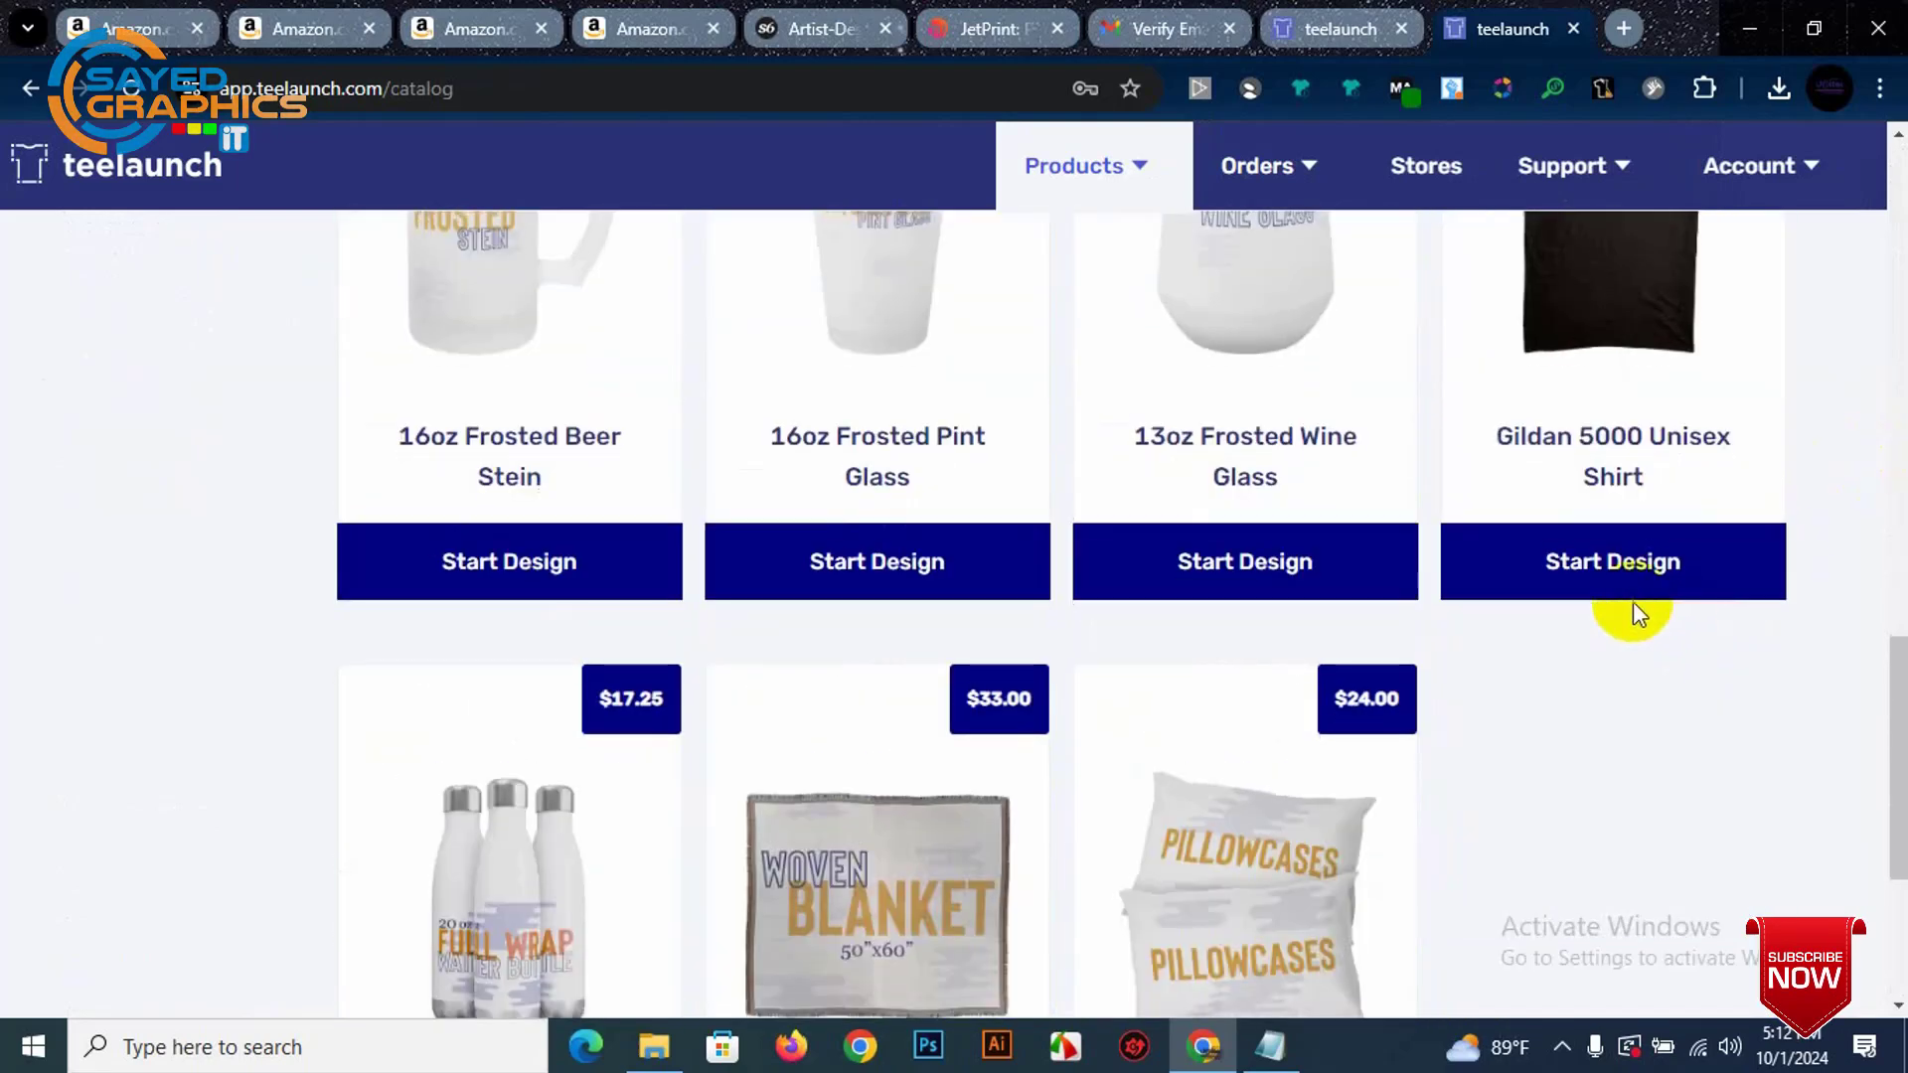
pyautogui.click(1632, 571)
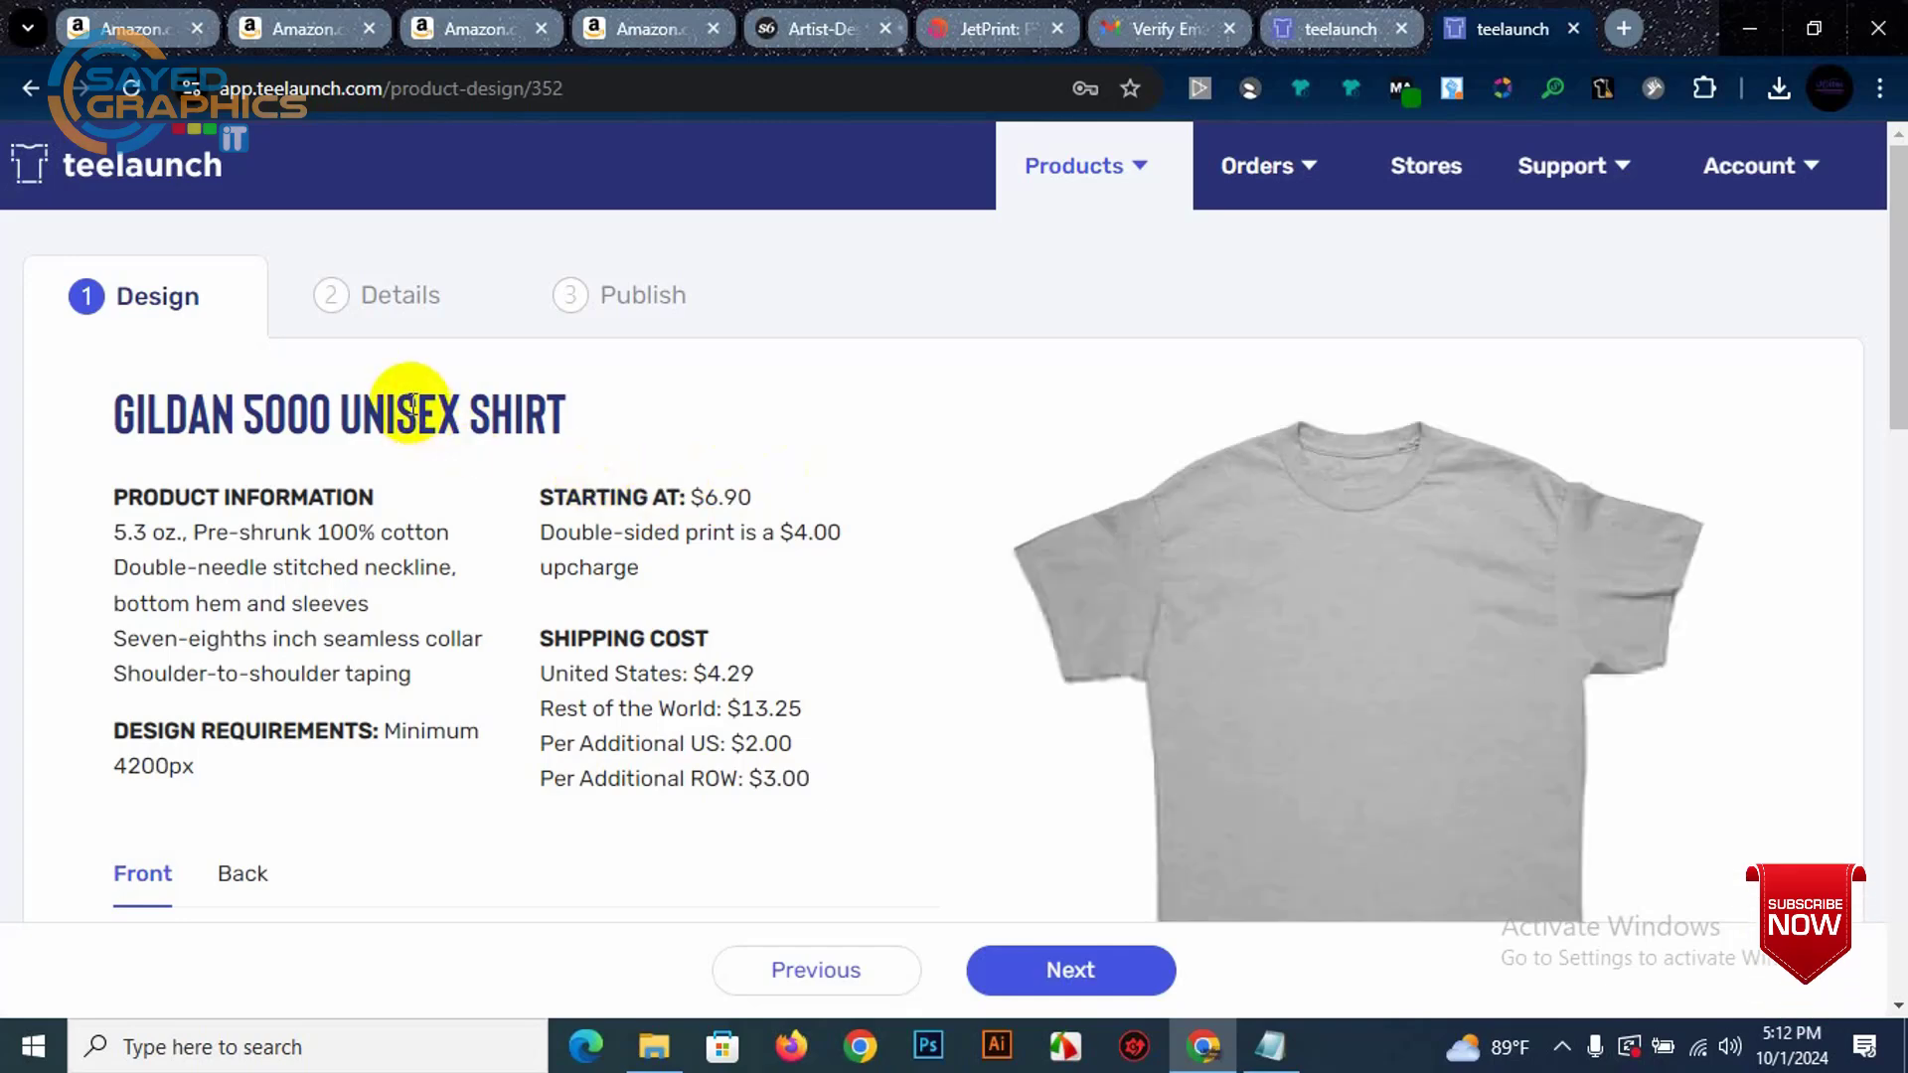
# Step: Choose Black, then select all available colours for the shirt
pyautogui.scroll(-3, 785, 539)
pyautogui.scroll(2, 528, 527)
pyautogui.scroll(-6, 1299, 546)
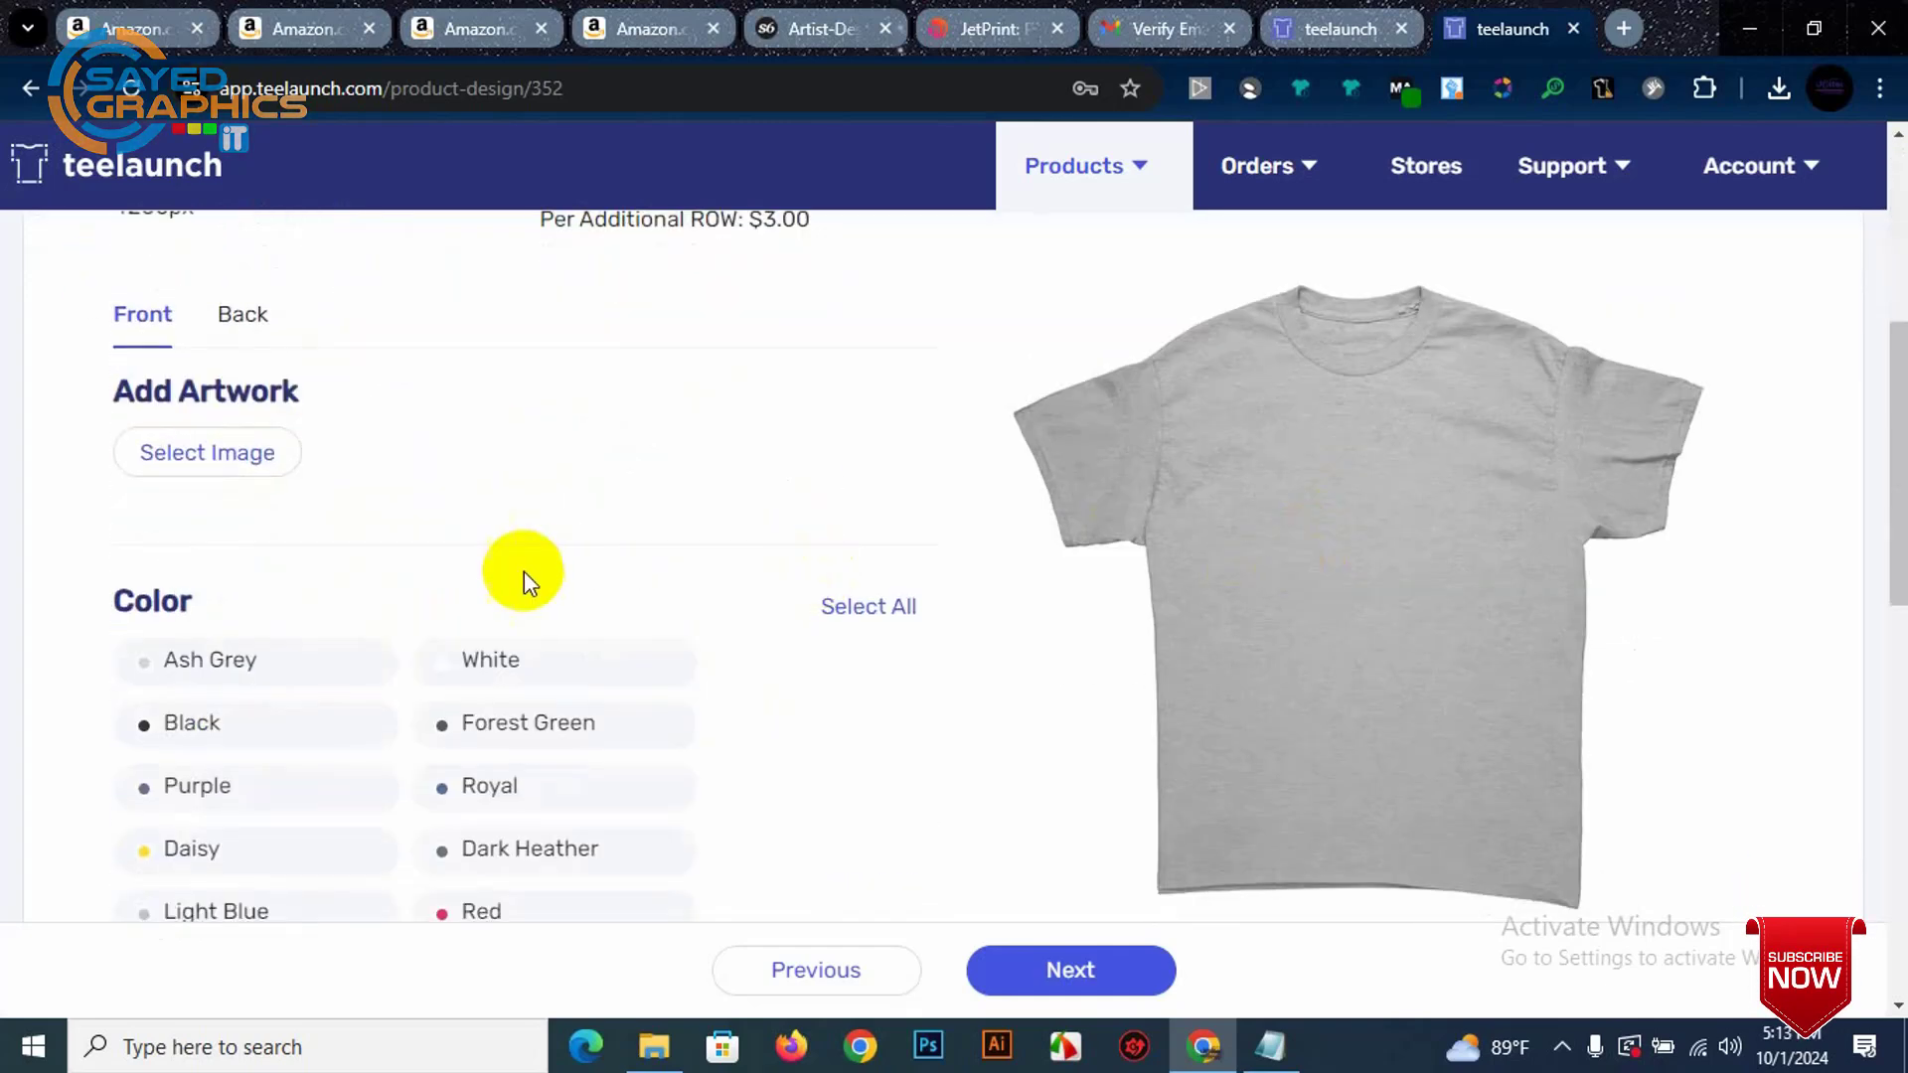
pyautogui.click(209, 443)
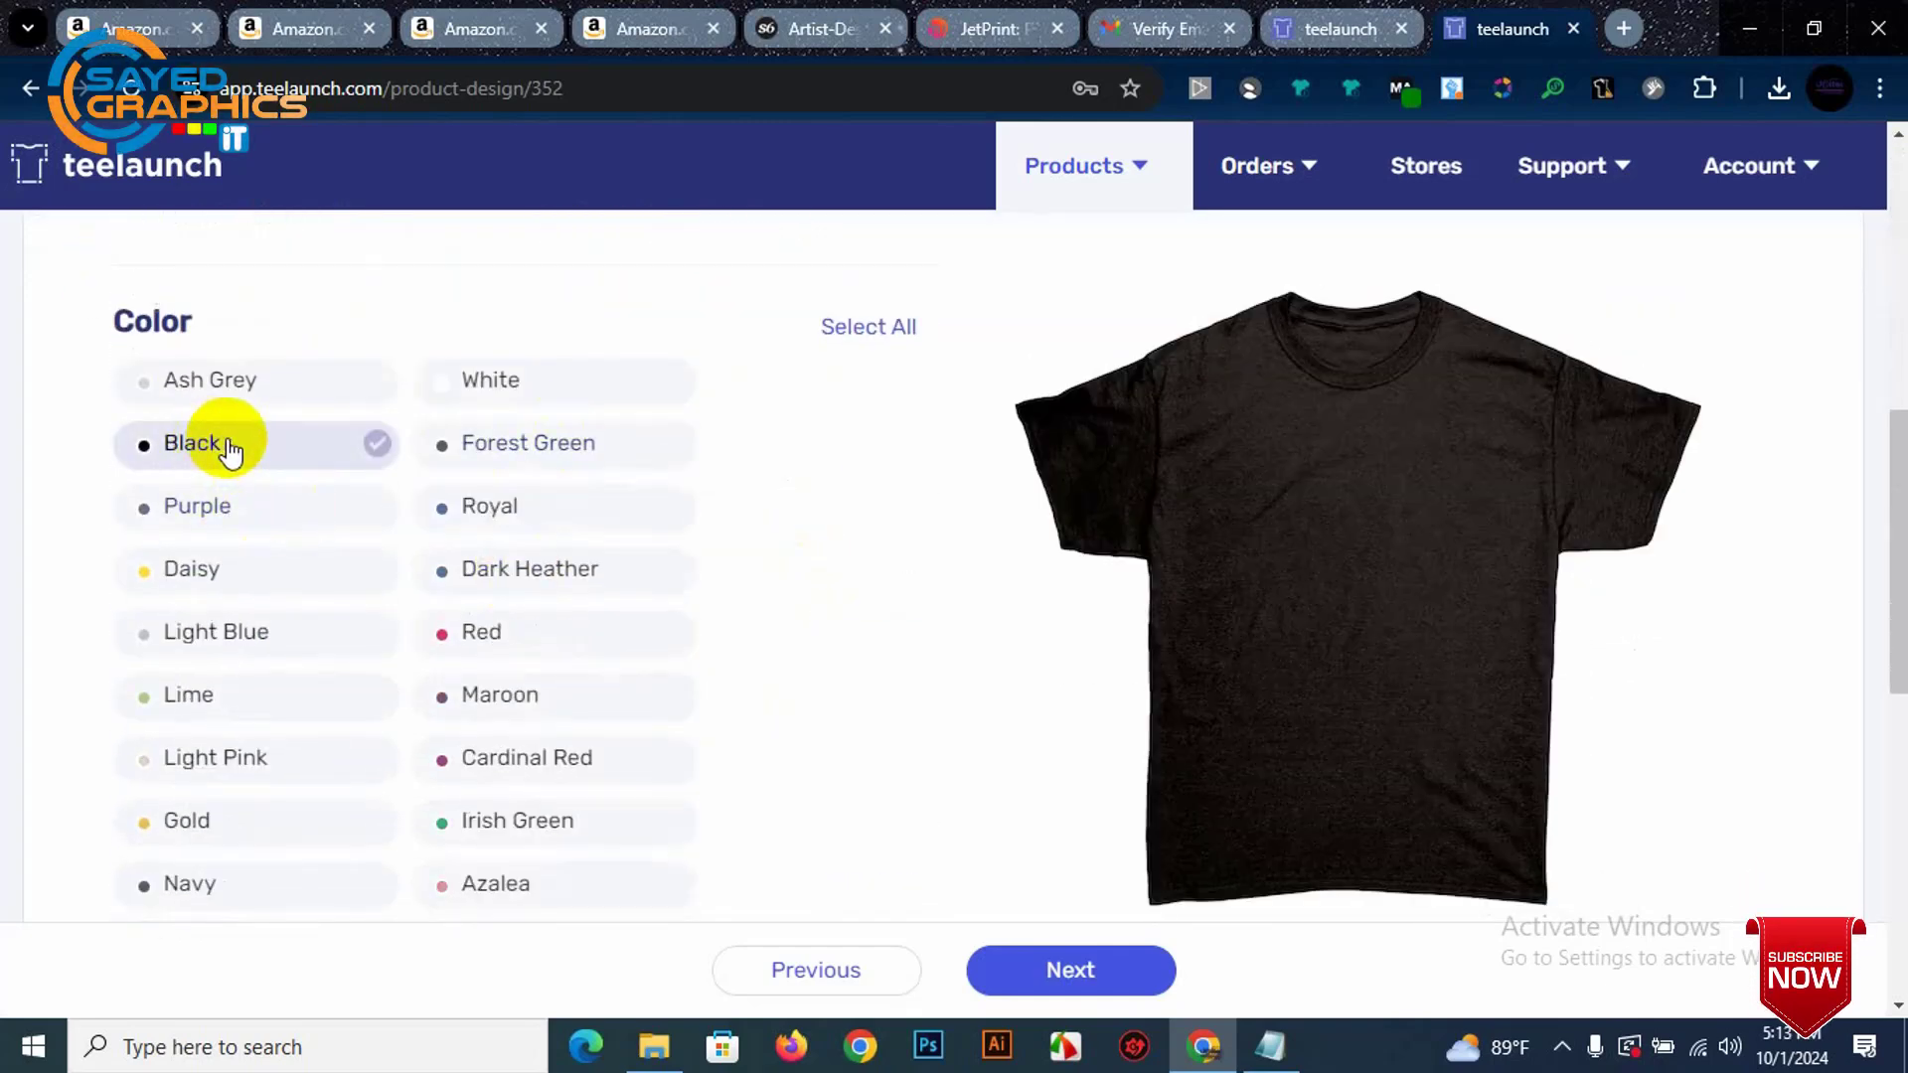
pyautogui.scroll(-2, 633, 693)
pyautogui.scroll(-3, 498, 682)
pyautogui.scroll(8, 576, 639)
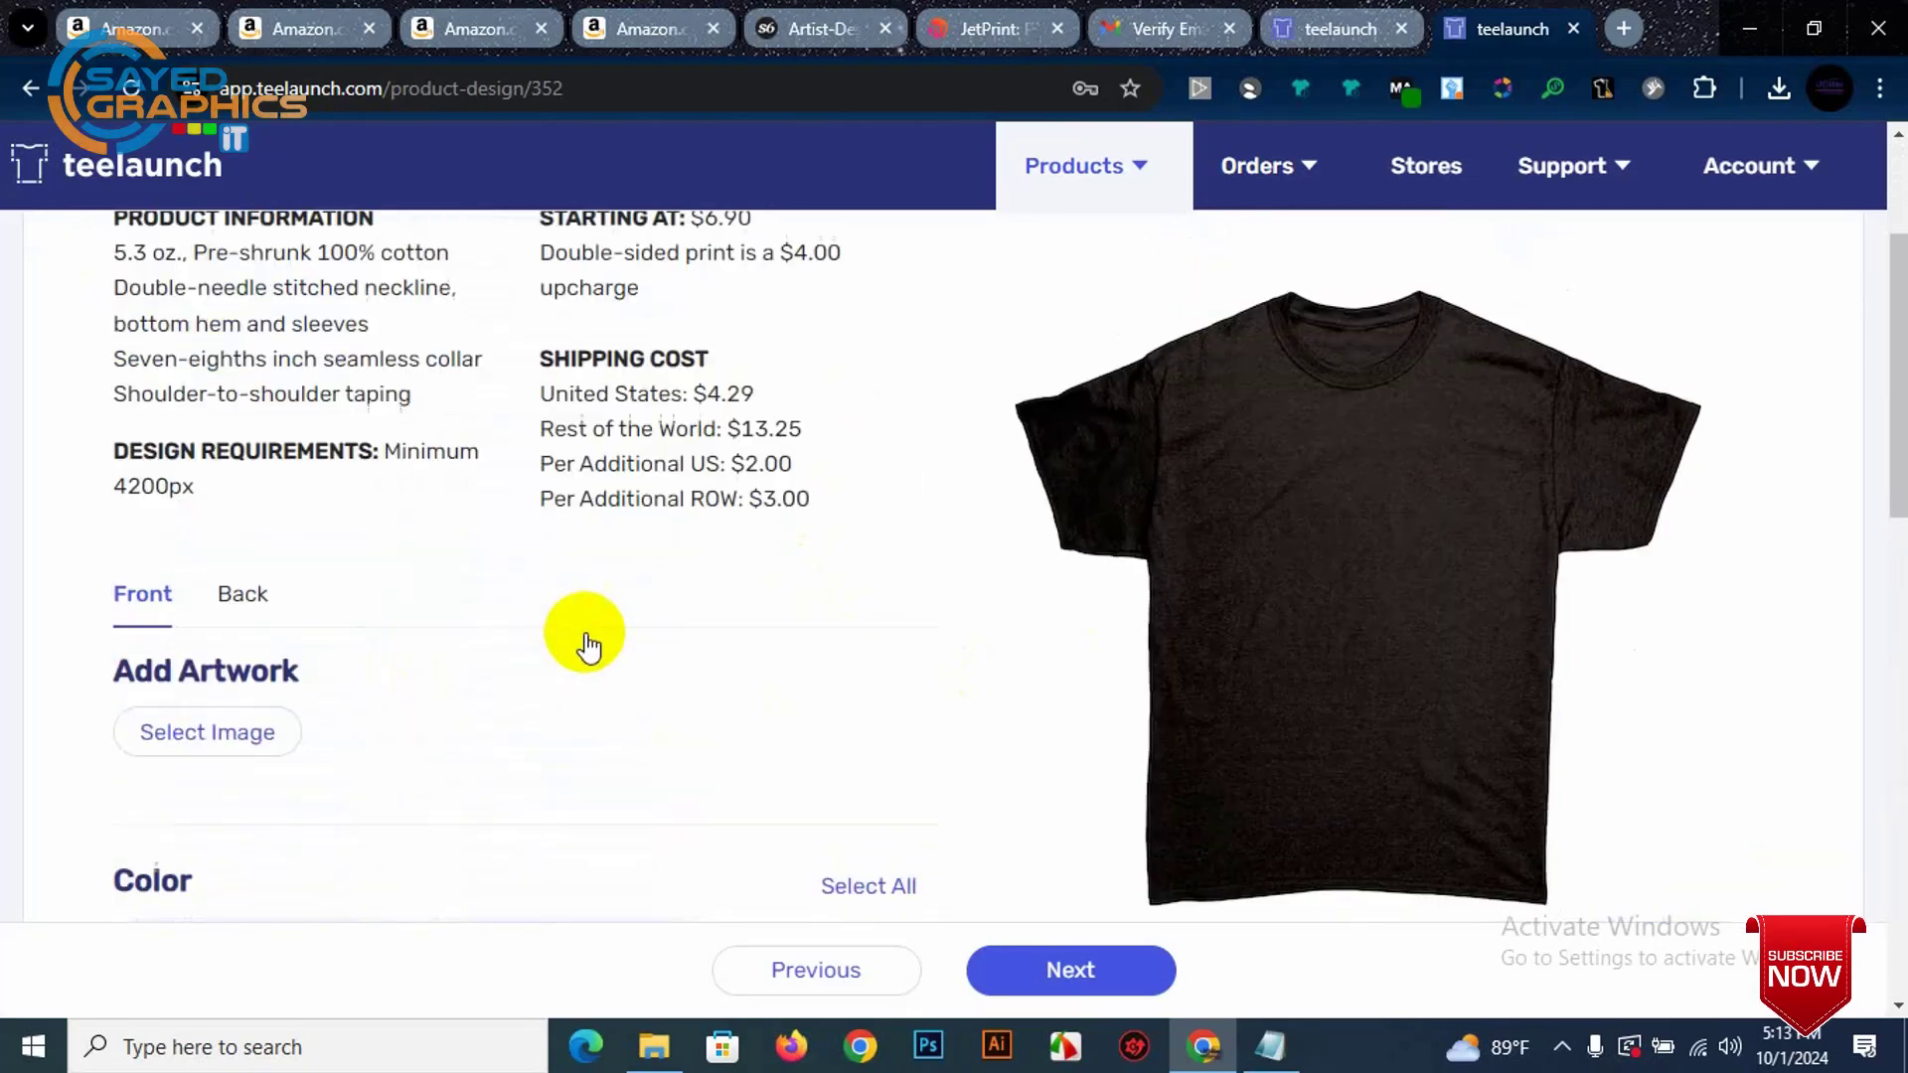
pyautogui.scroll(-1, 556, 606)
pyautogui.scroll(2, 517, 517)
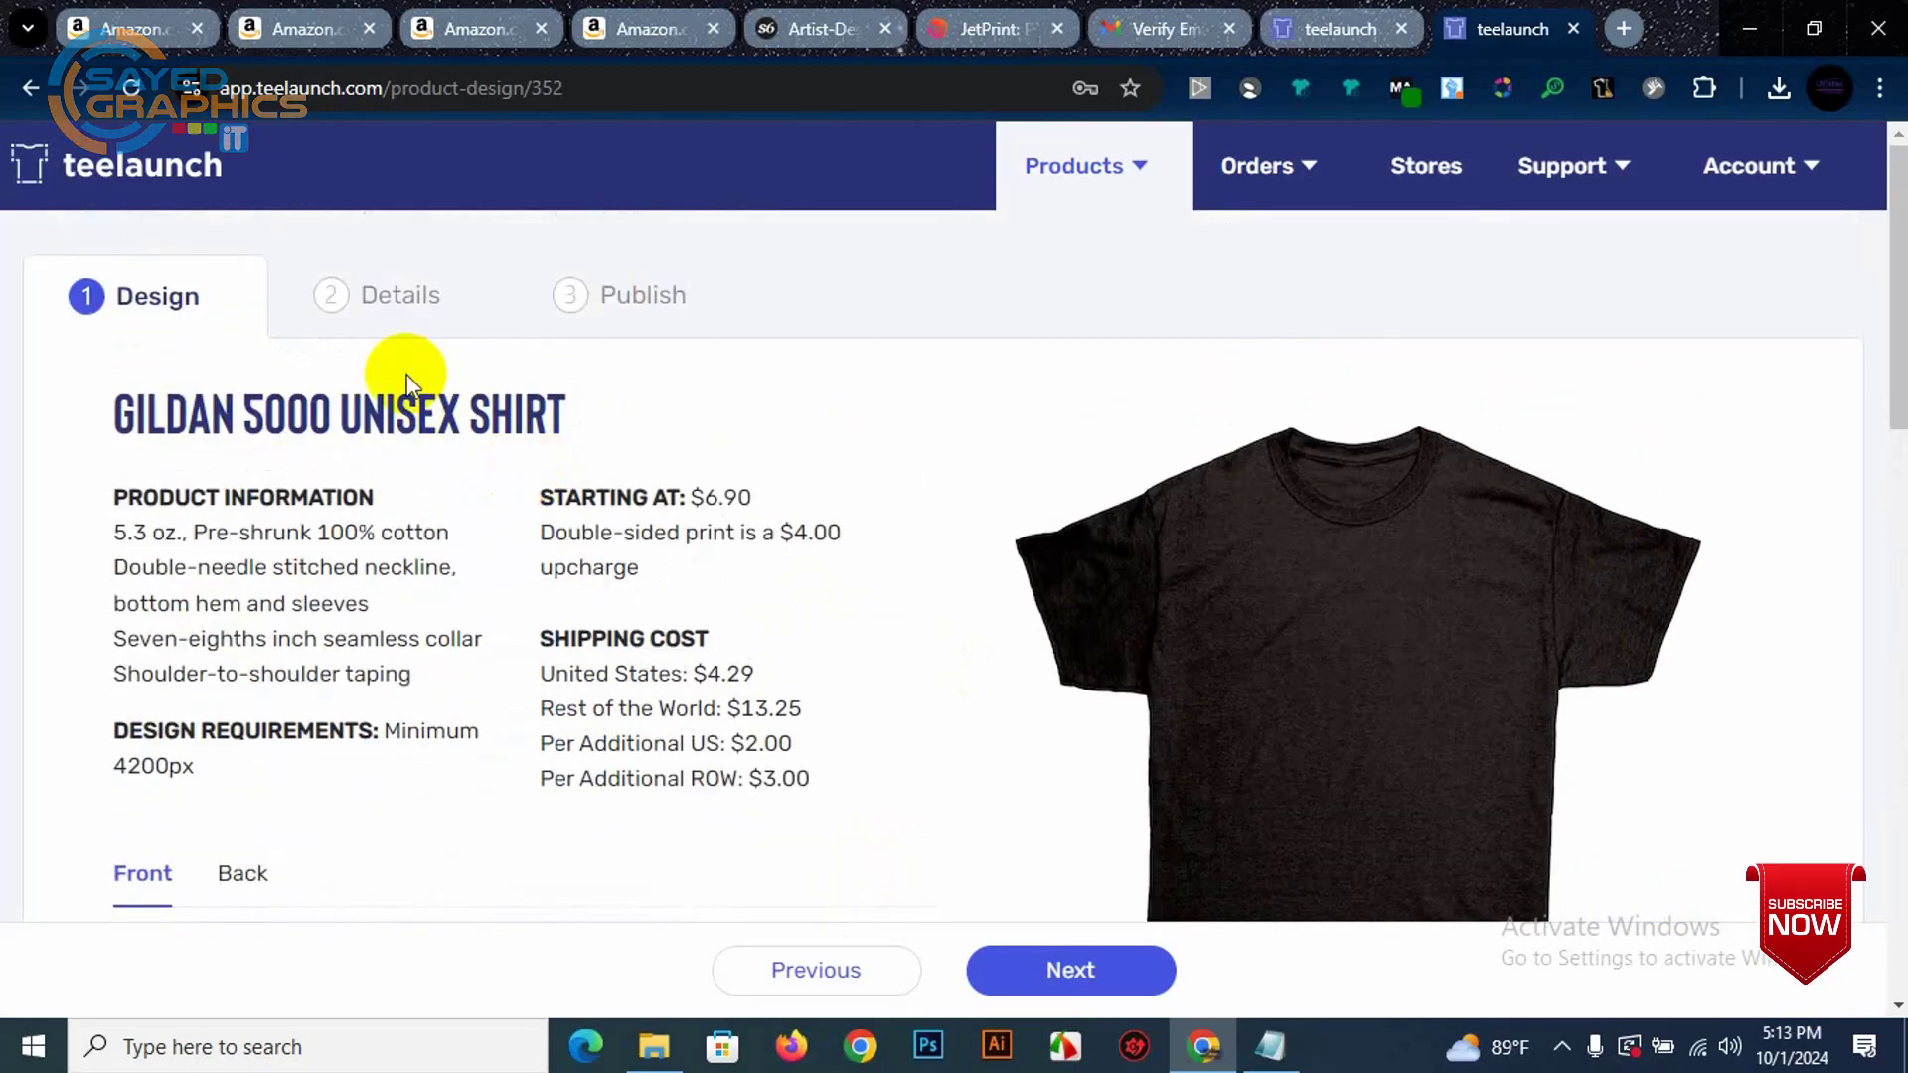
pyautogui.scroll(-5, 617, 614)
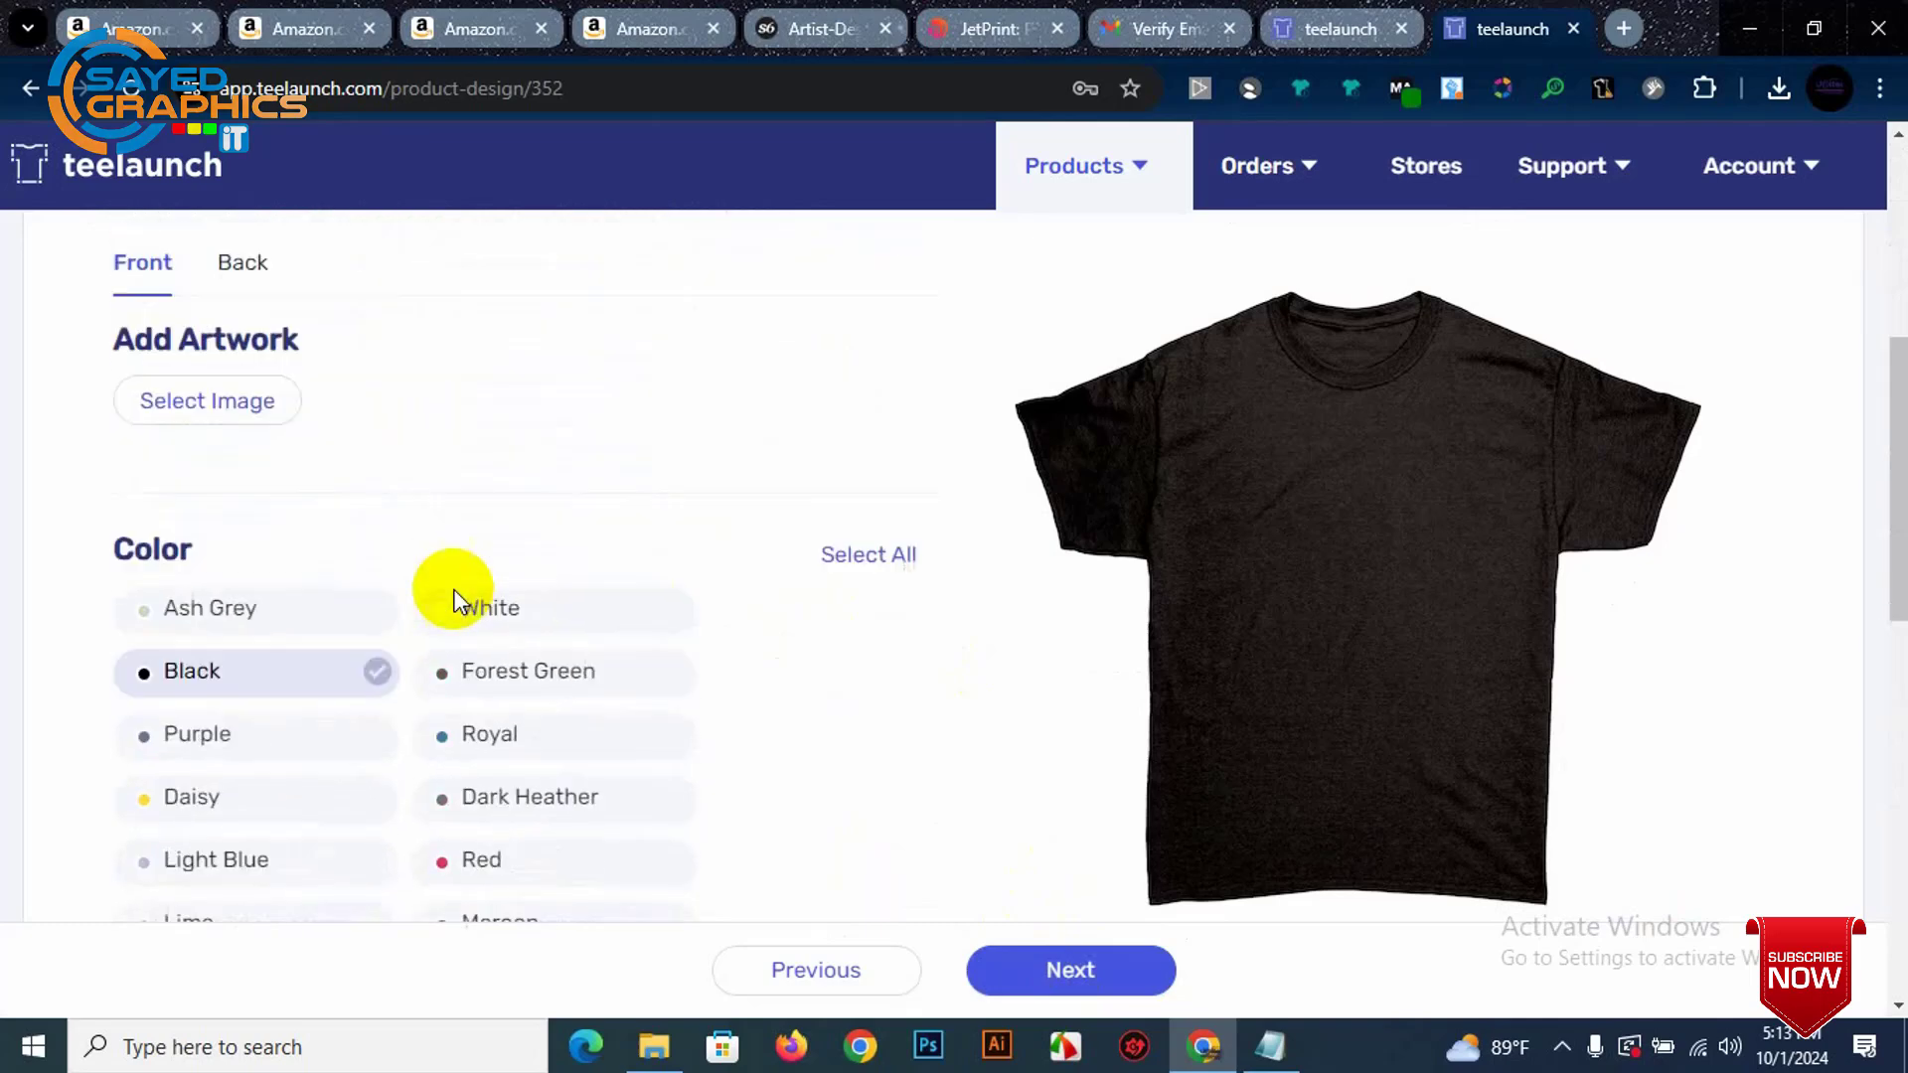
pyautogui.scroll(2, 457, 592)
pyautogui.click(195, 595)
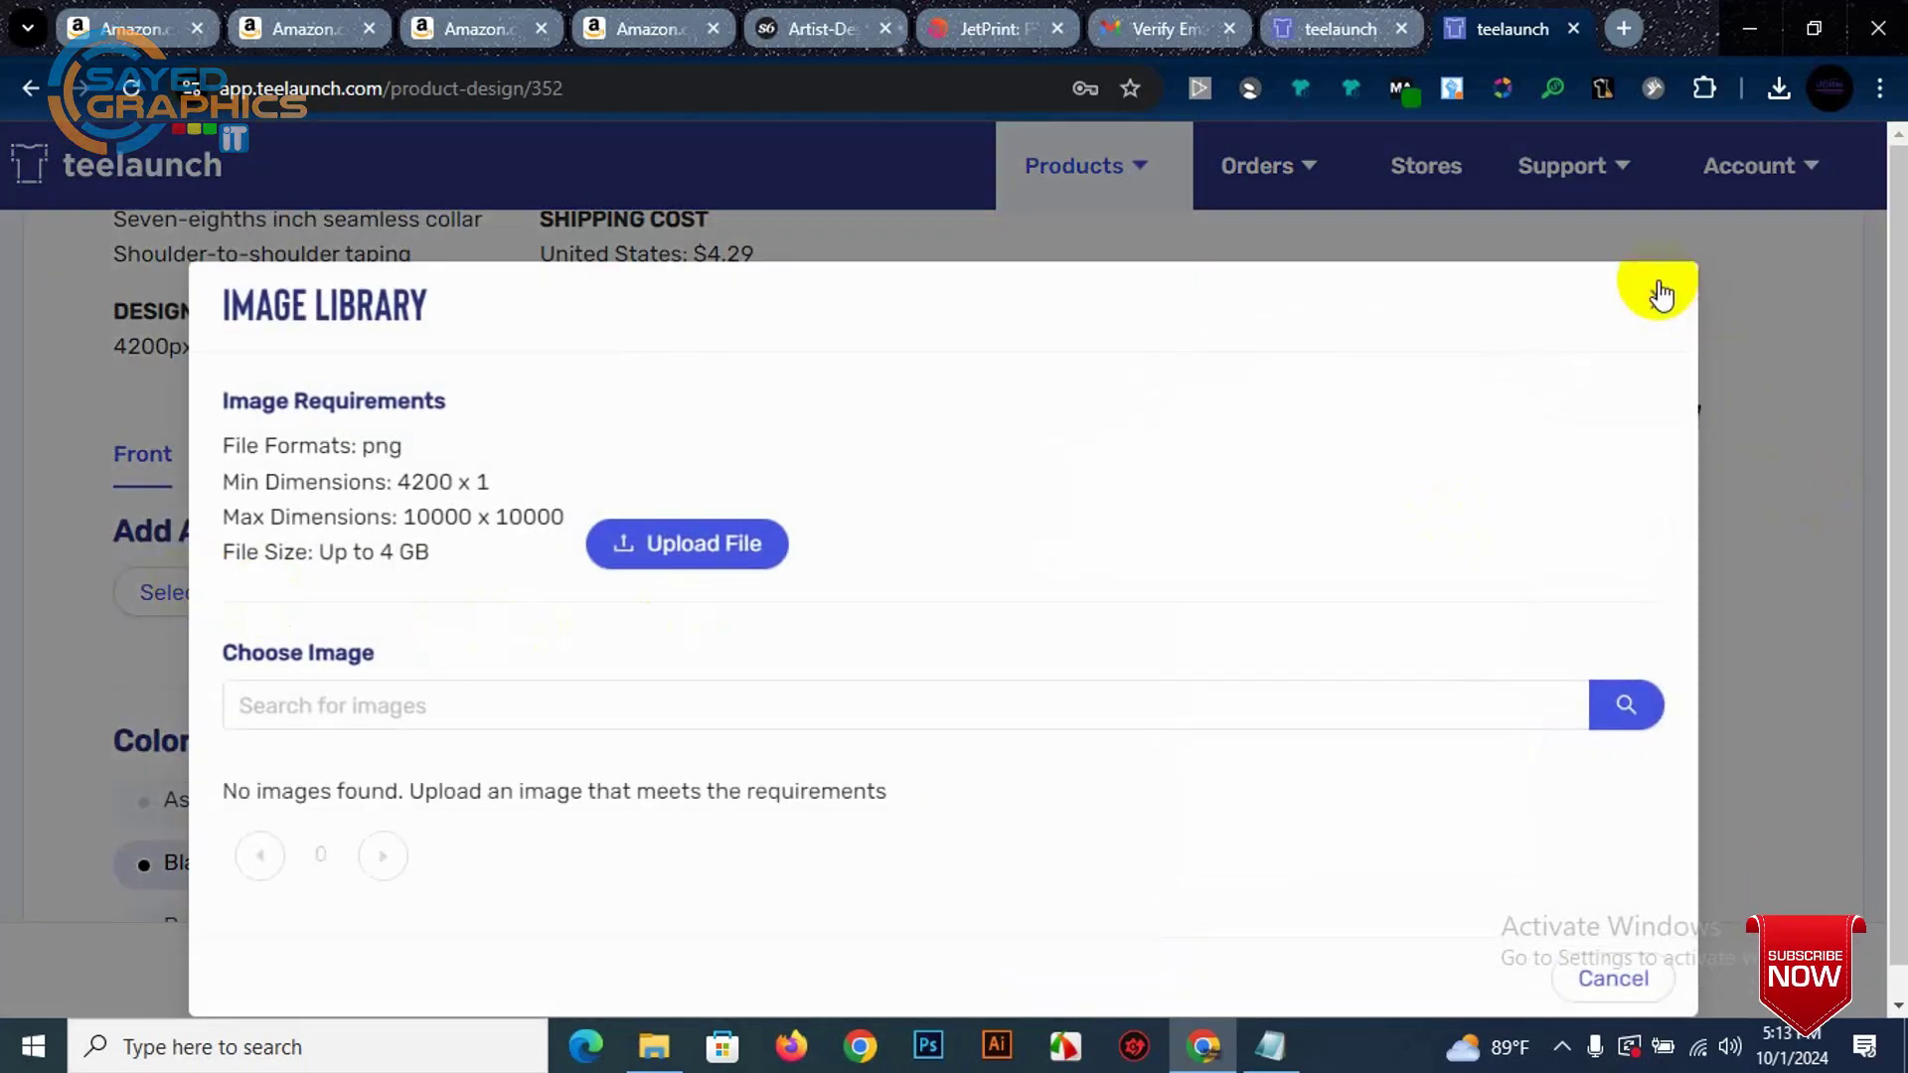
pyautogui.click(1659, 300)
pyautogui.scroll(-4, 268, 636)
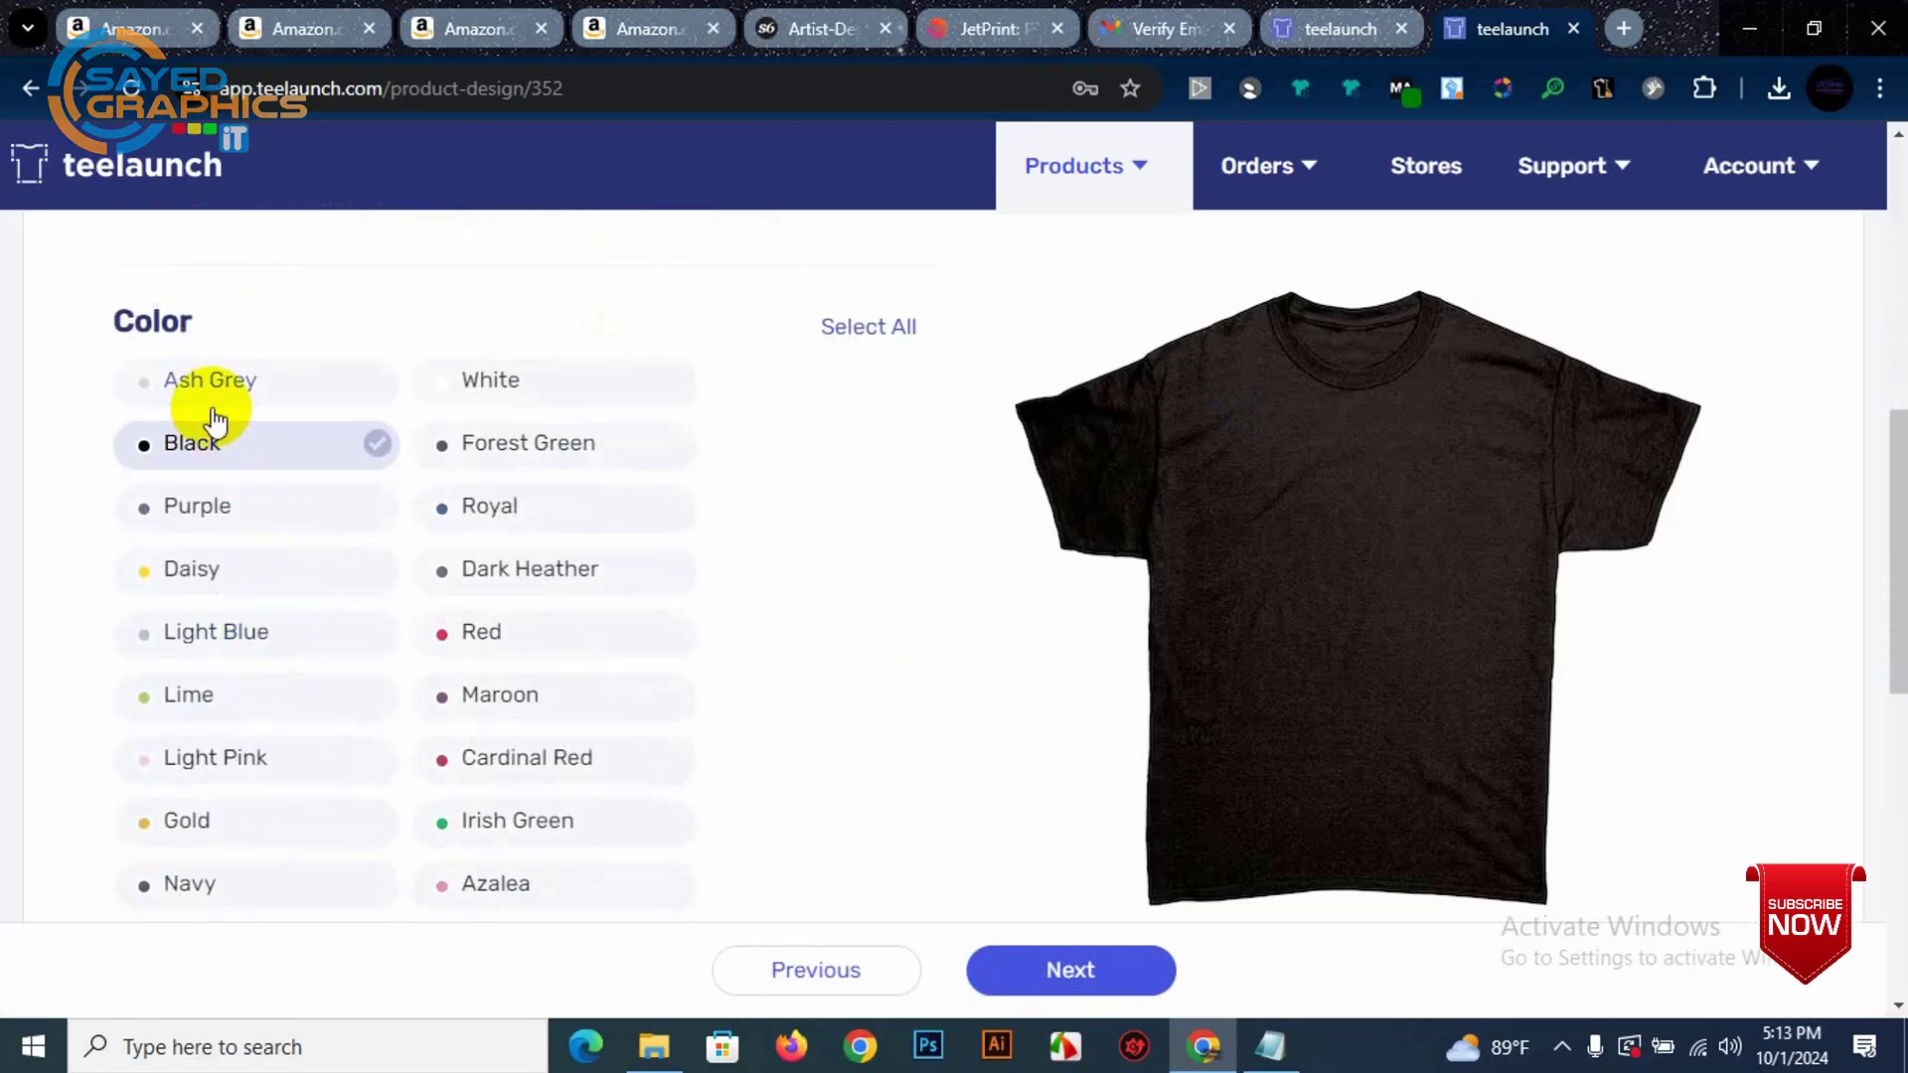
pyautogui.click(850, 330)
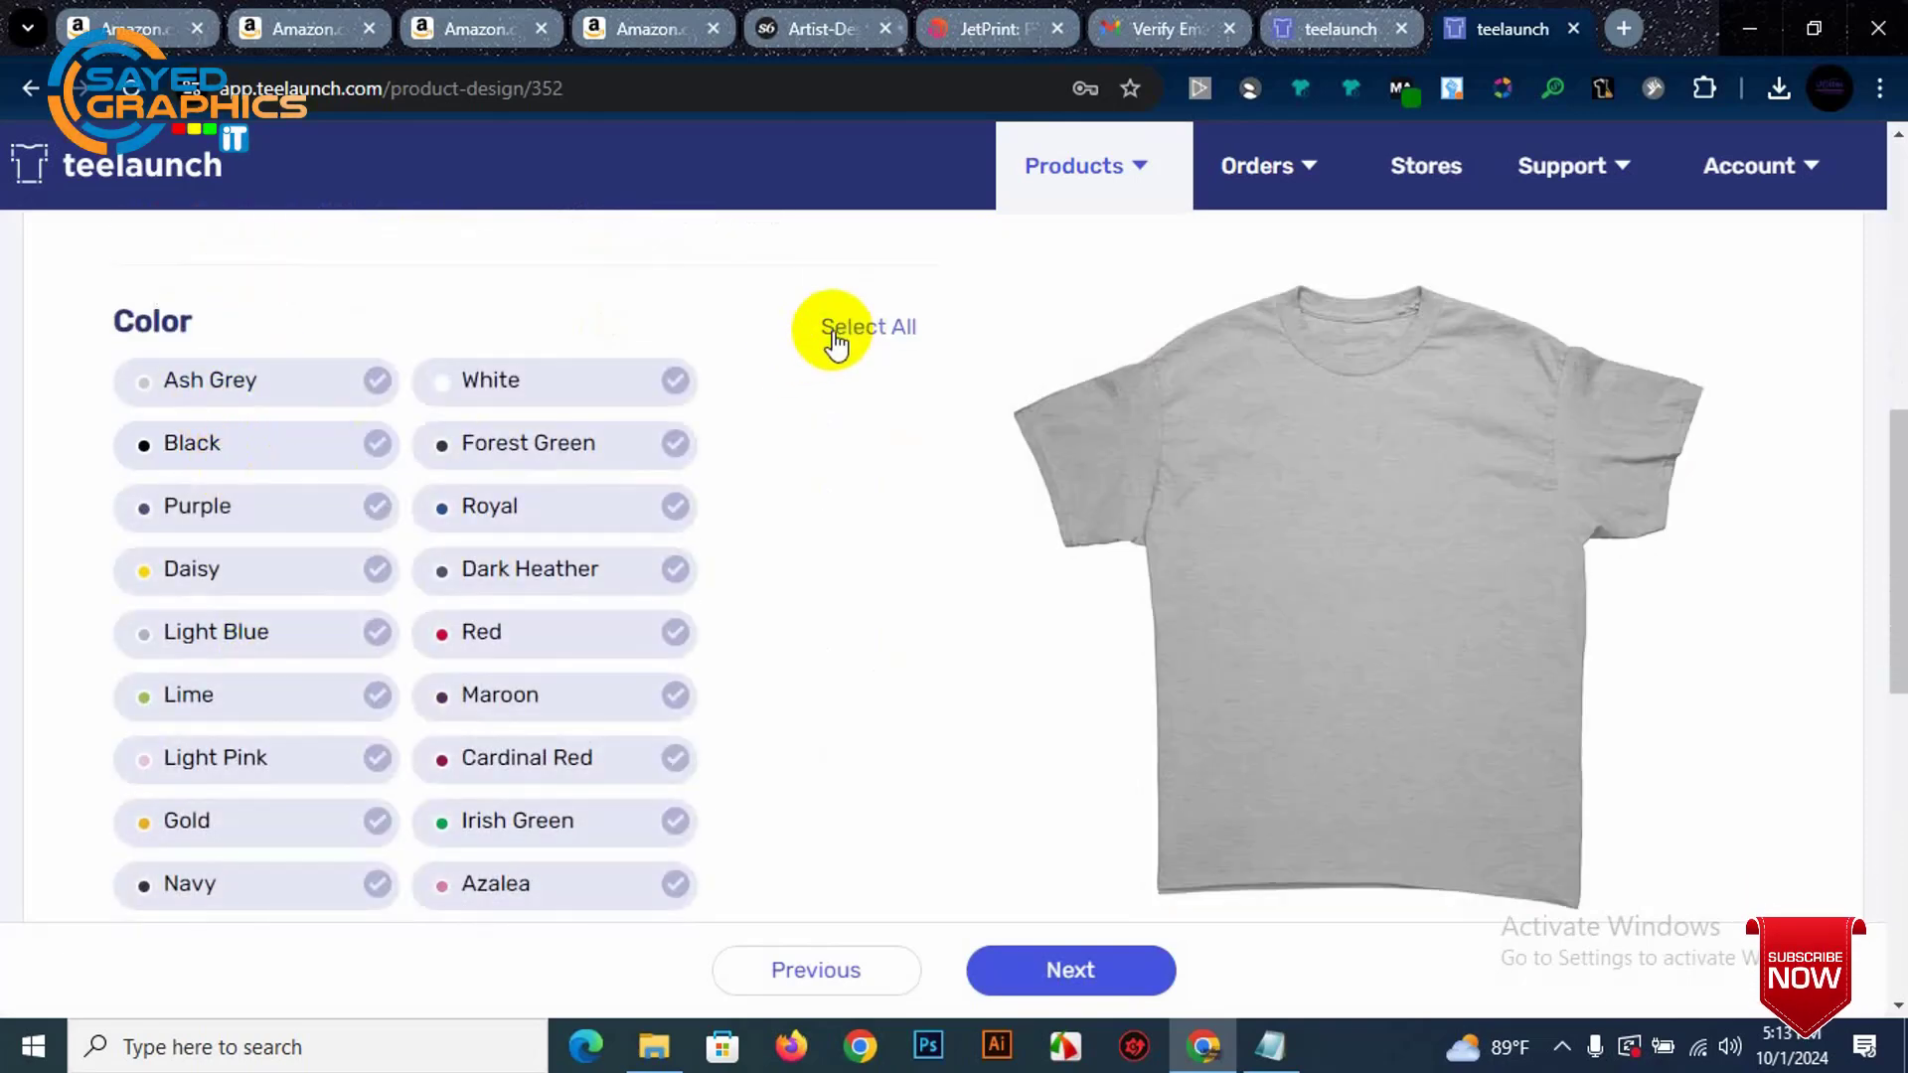
# Step: Preview the black shirt and start uploading a new front artwork file from the Image Library
pyautogui.click(245, 448)
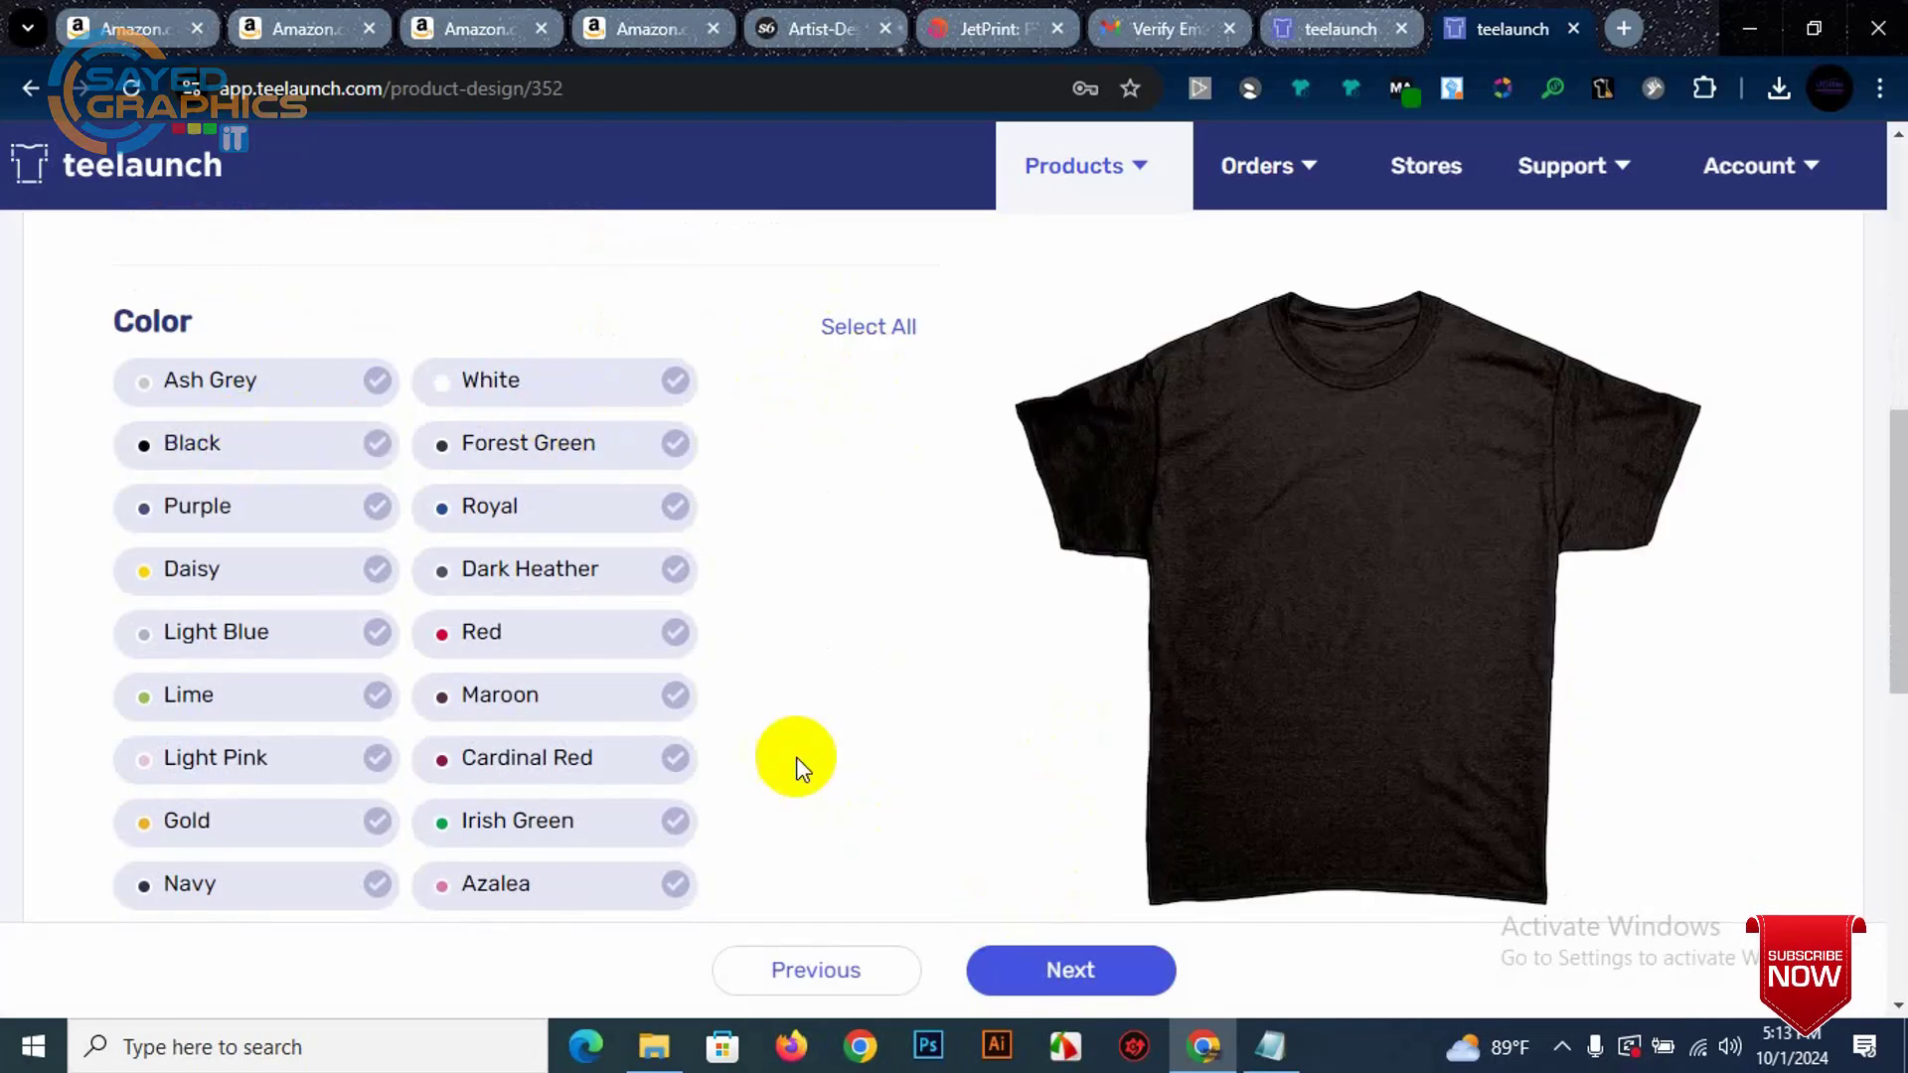
pyautogui.scroll(4, 726, 662)
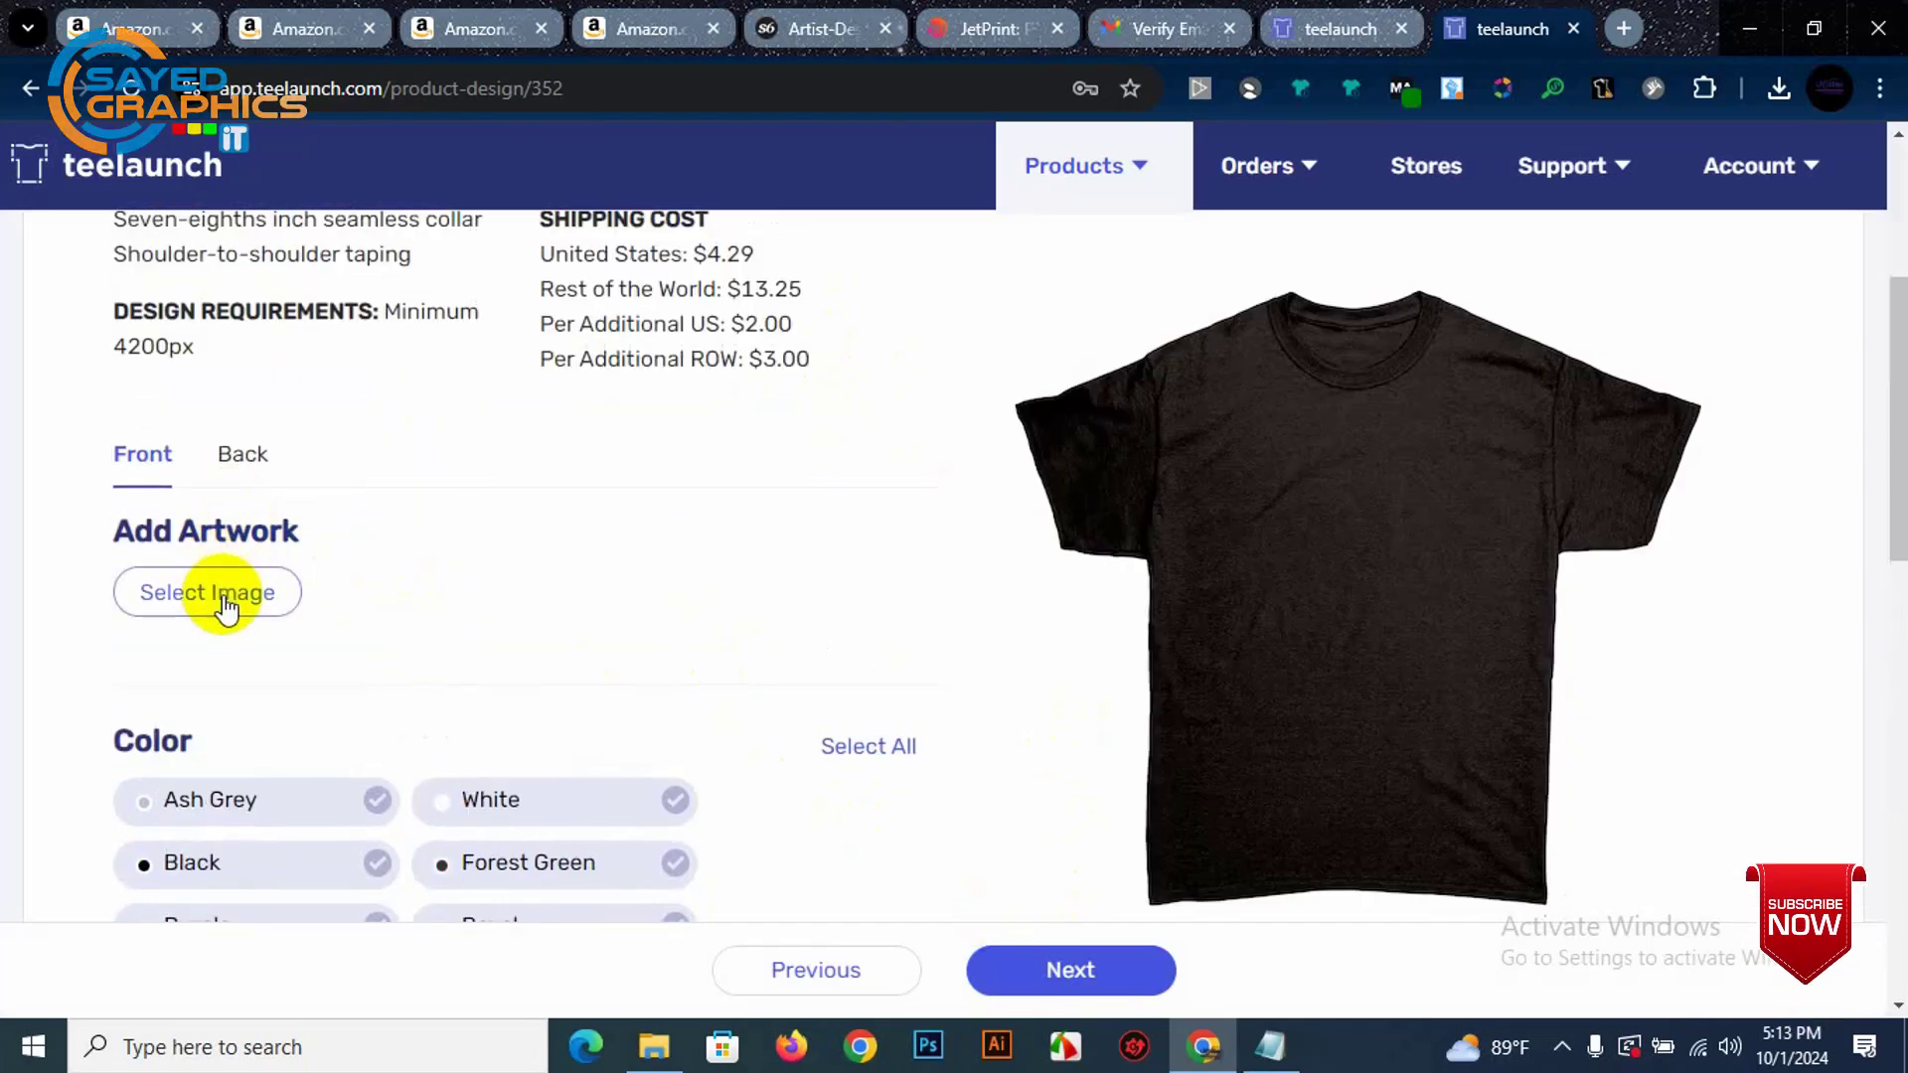
pyautogui.scroll(3, 229, 596)
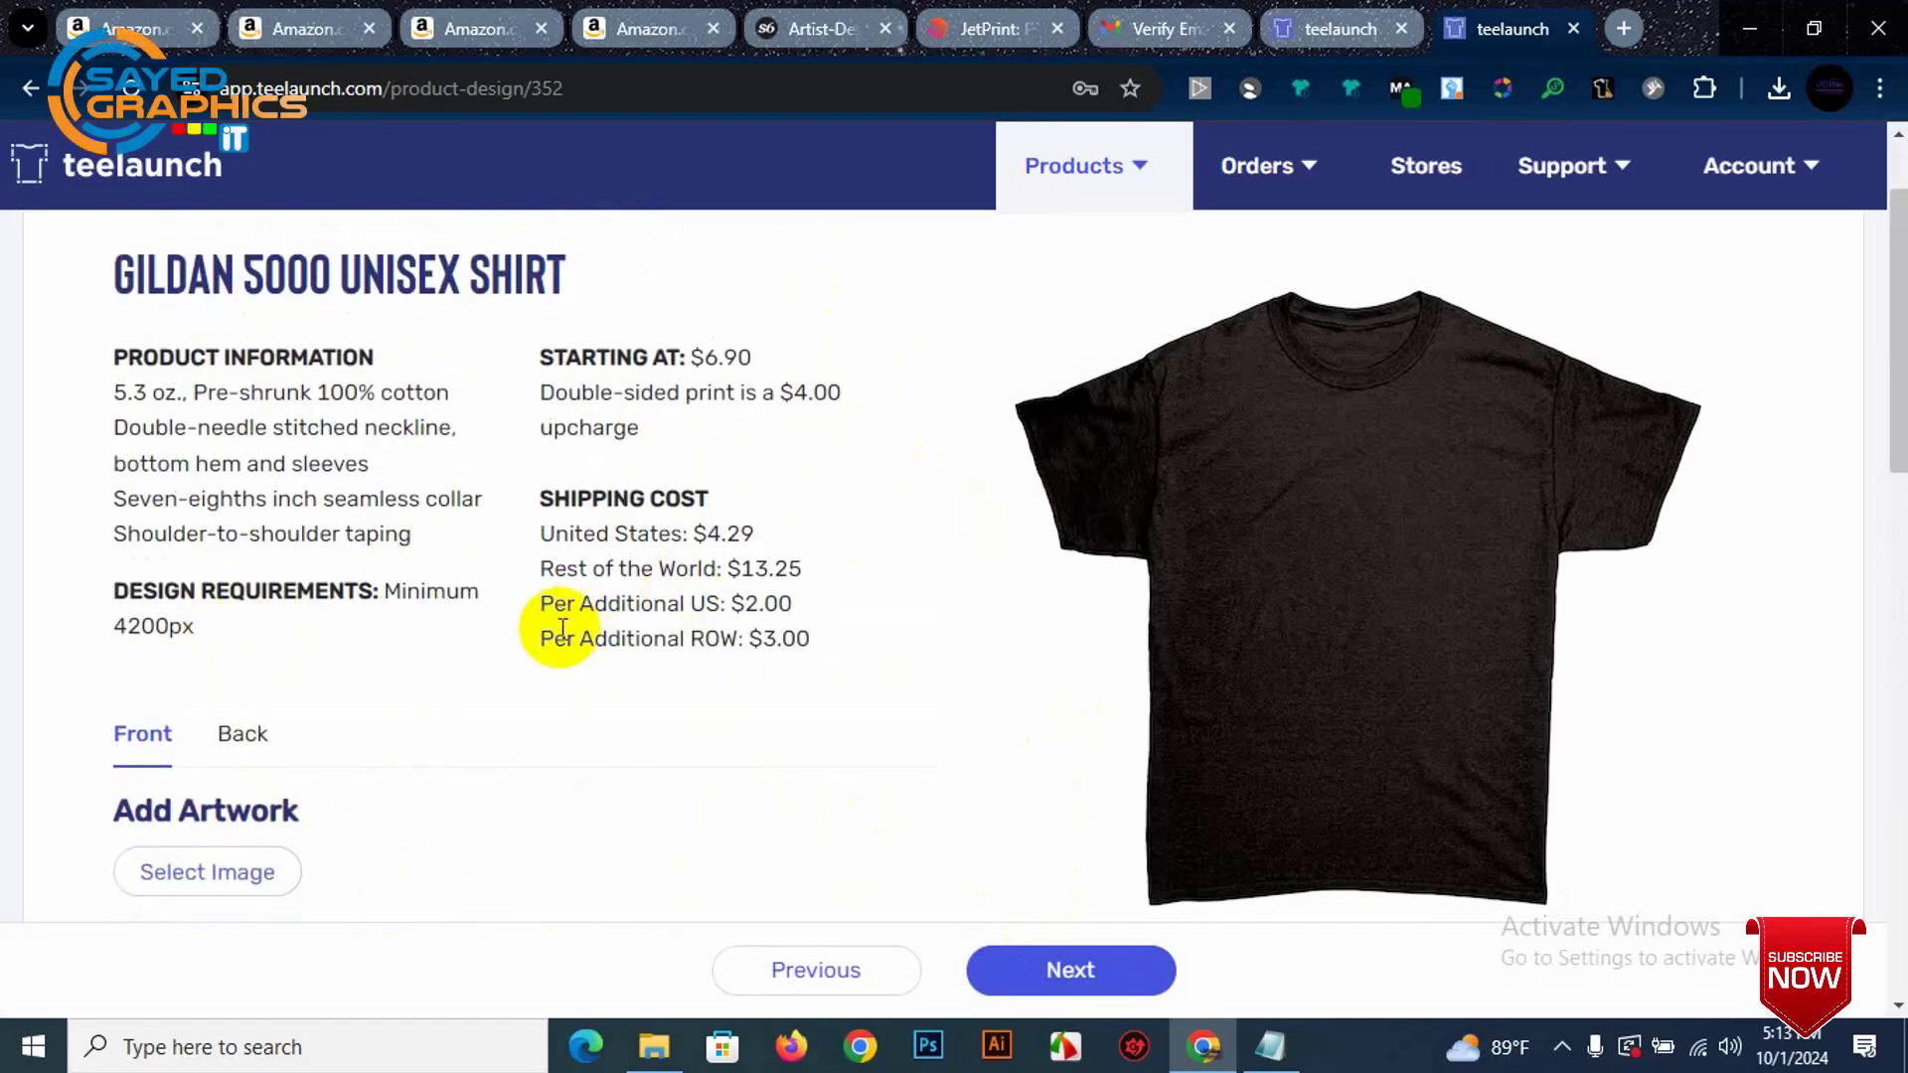
pyautogui.scroll(-1, 562, 629)
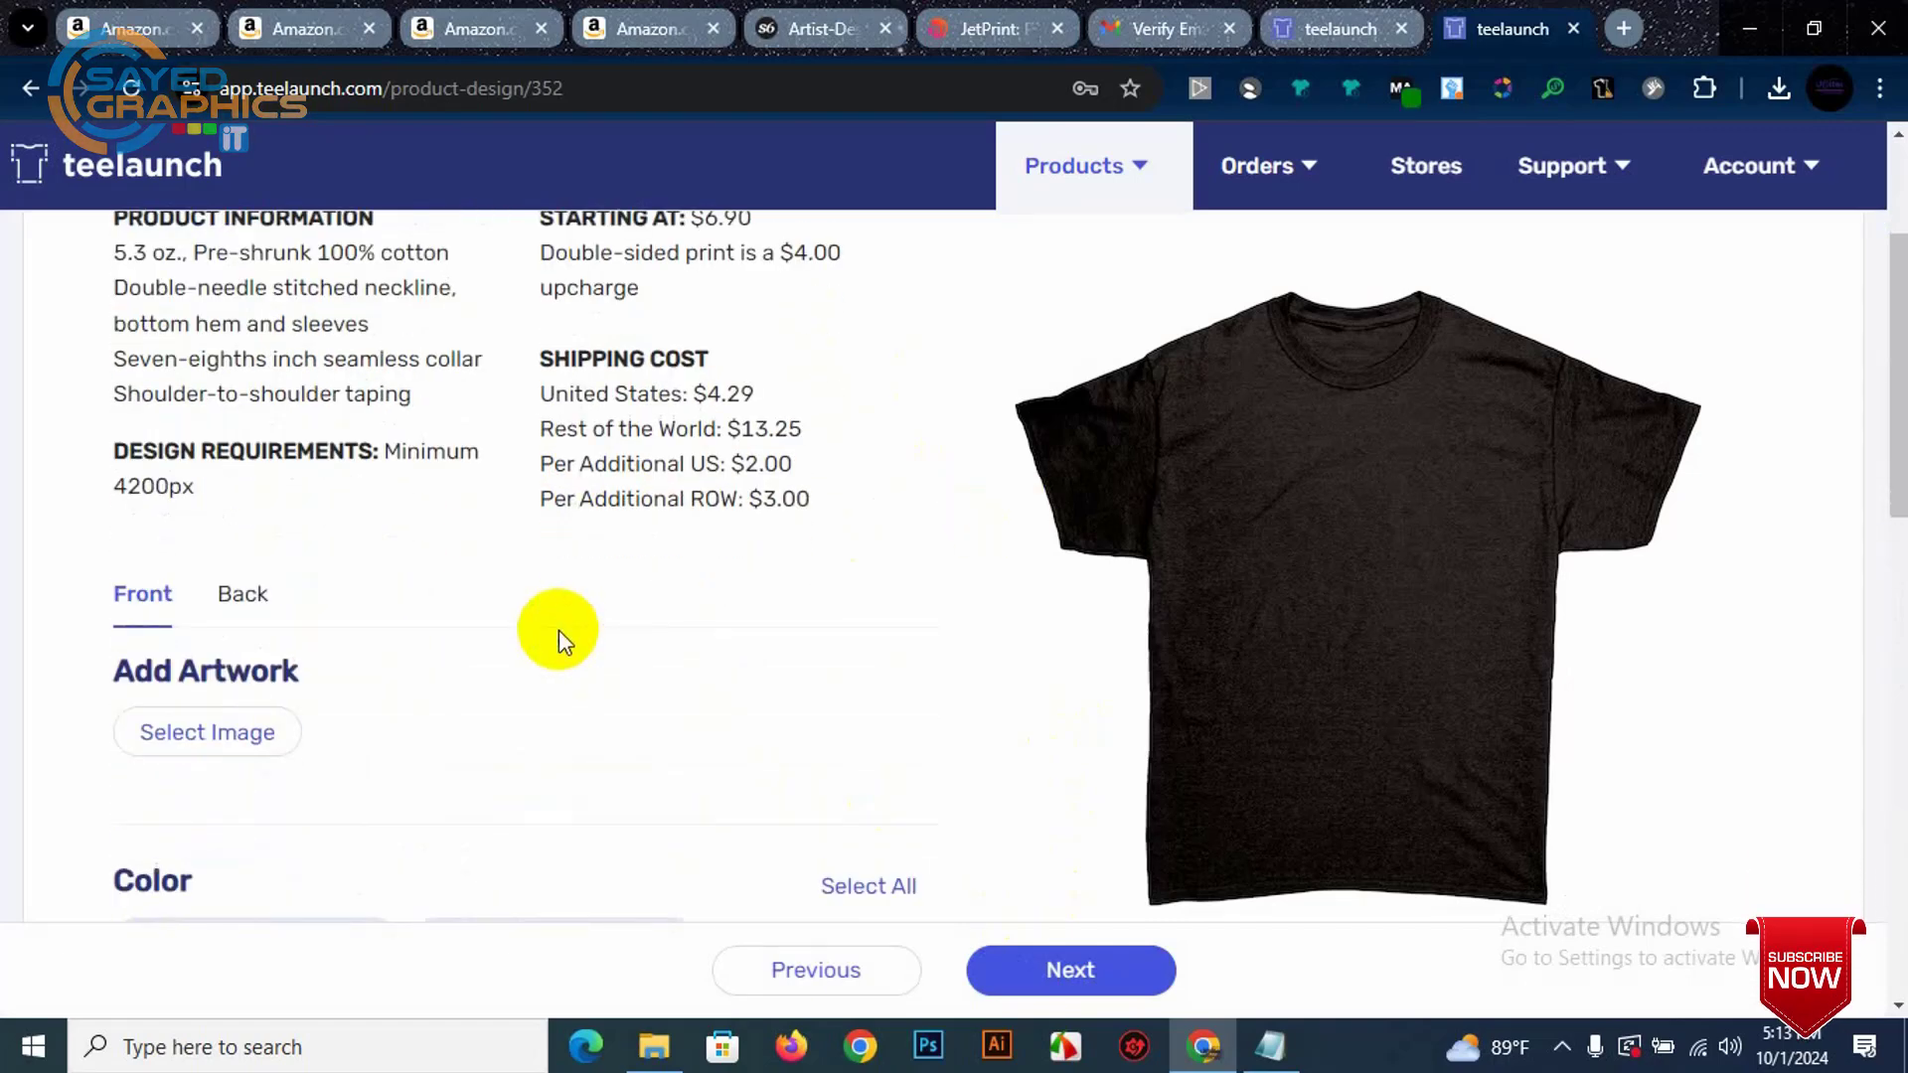
pyautogui.scroll(1, 731, 521)
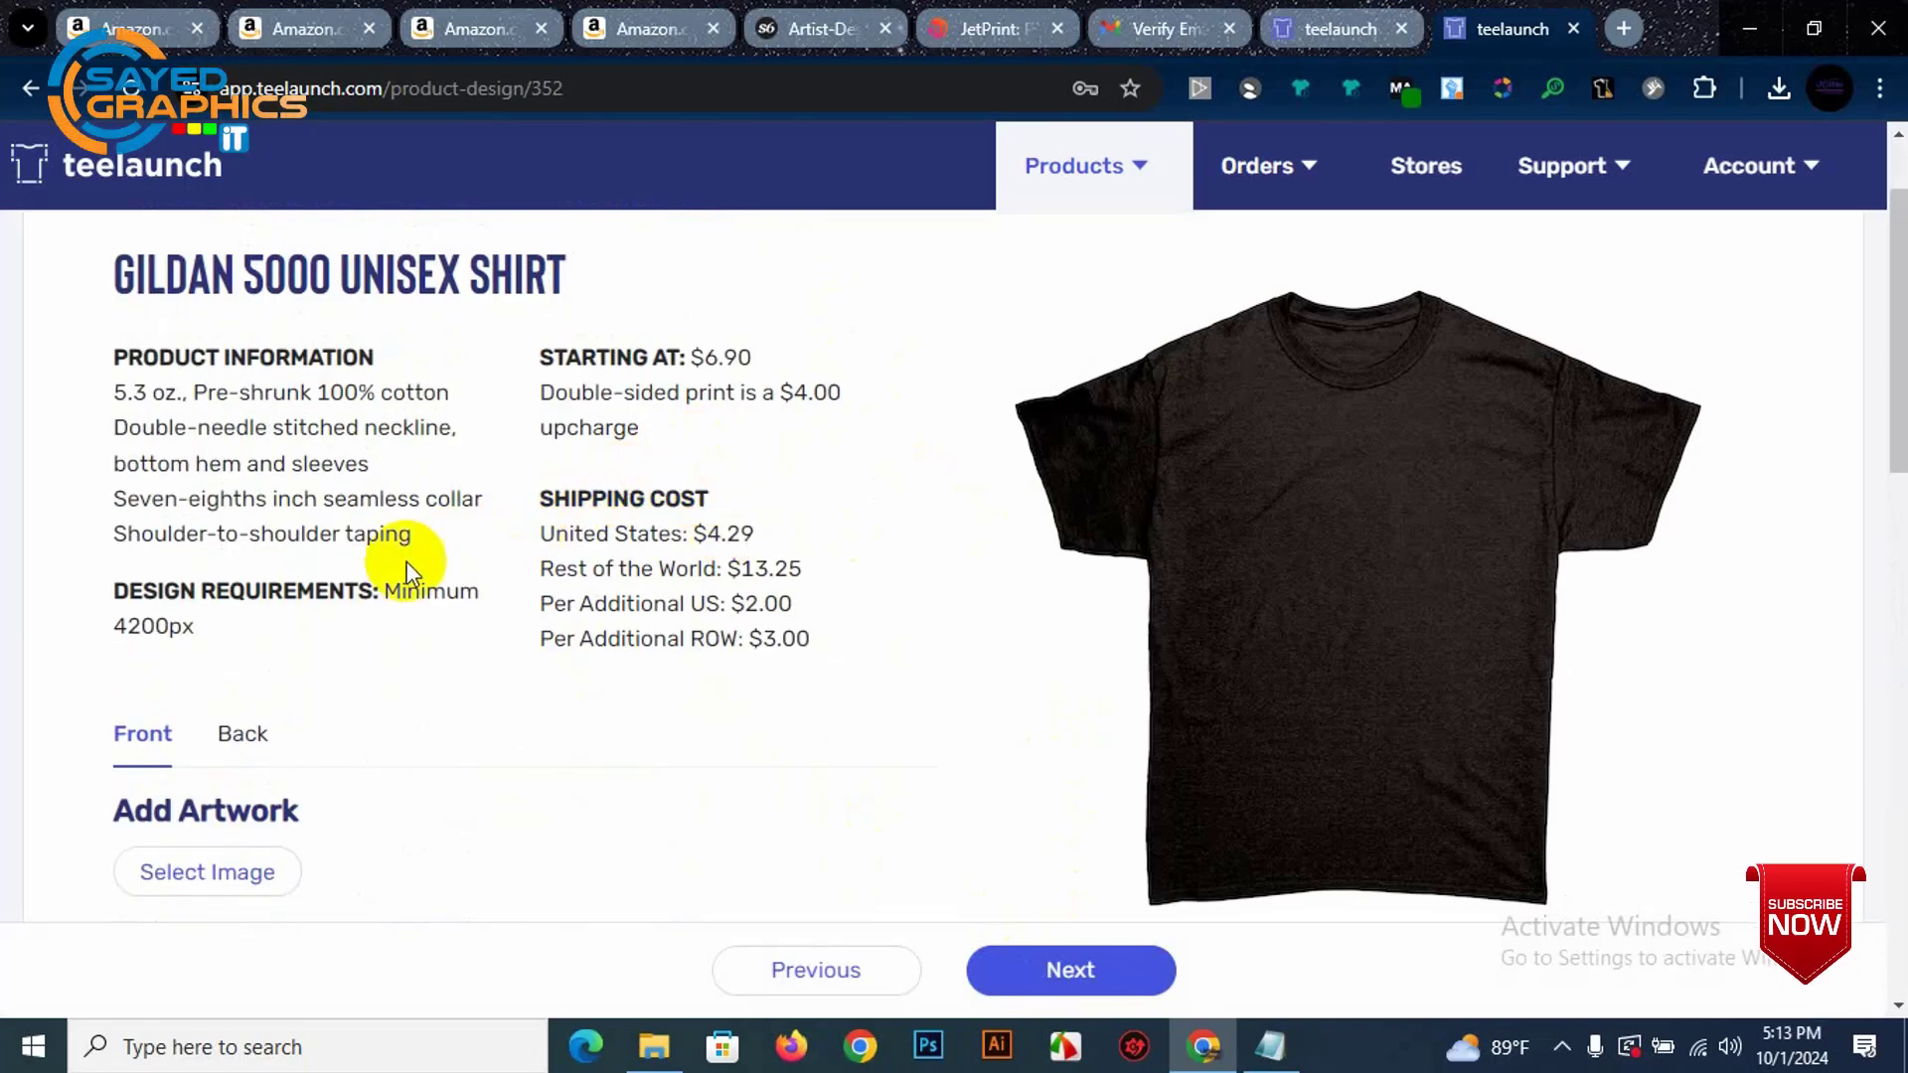
pyautogui.scroll(-1, 370, 572)
pyautogui.click(218, 740)
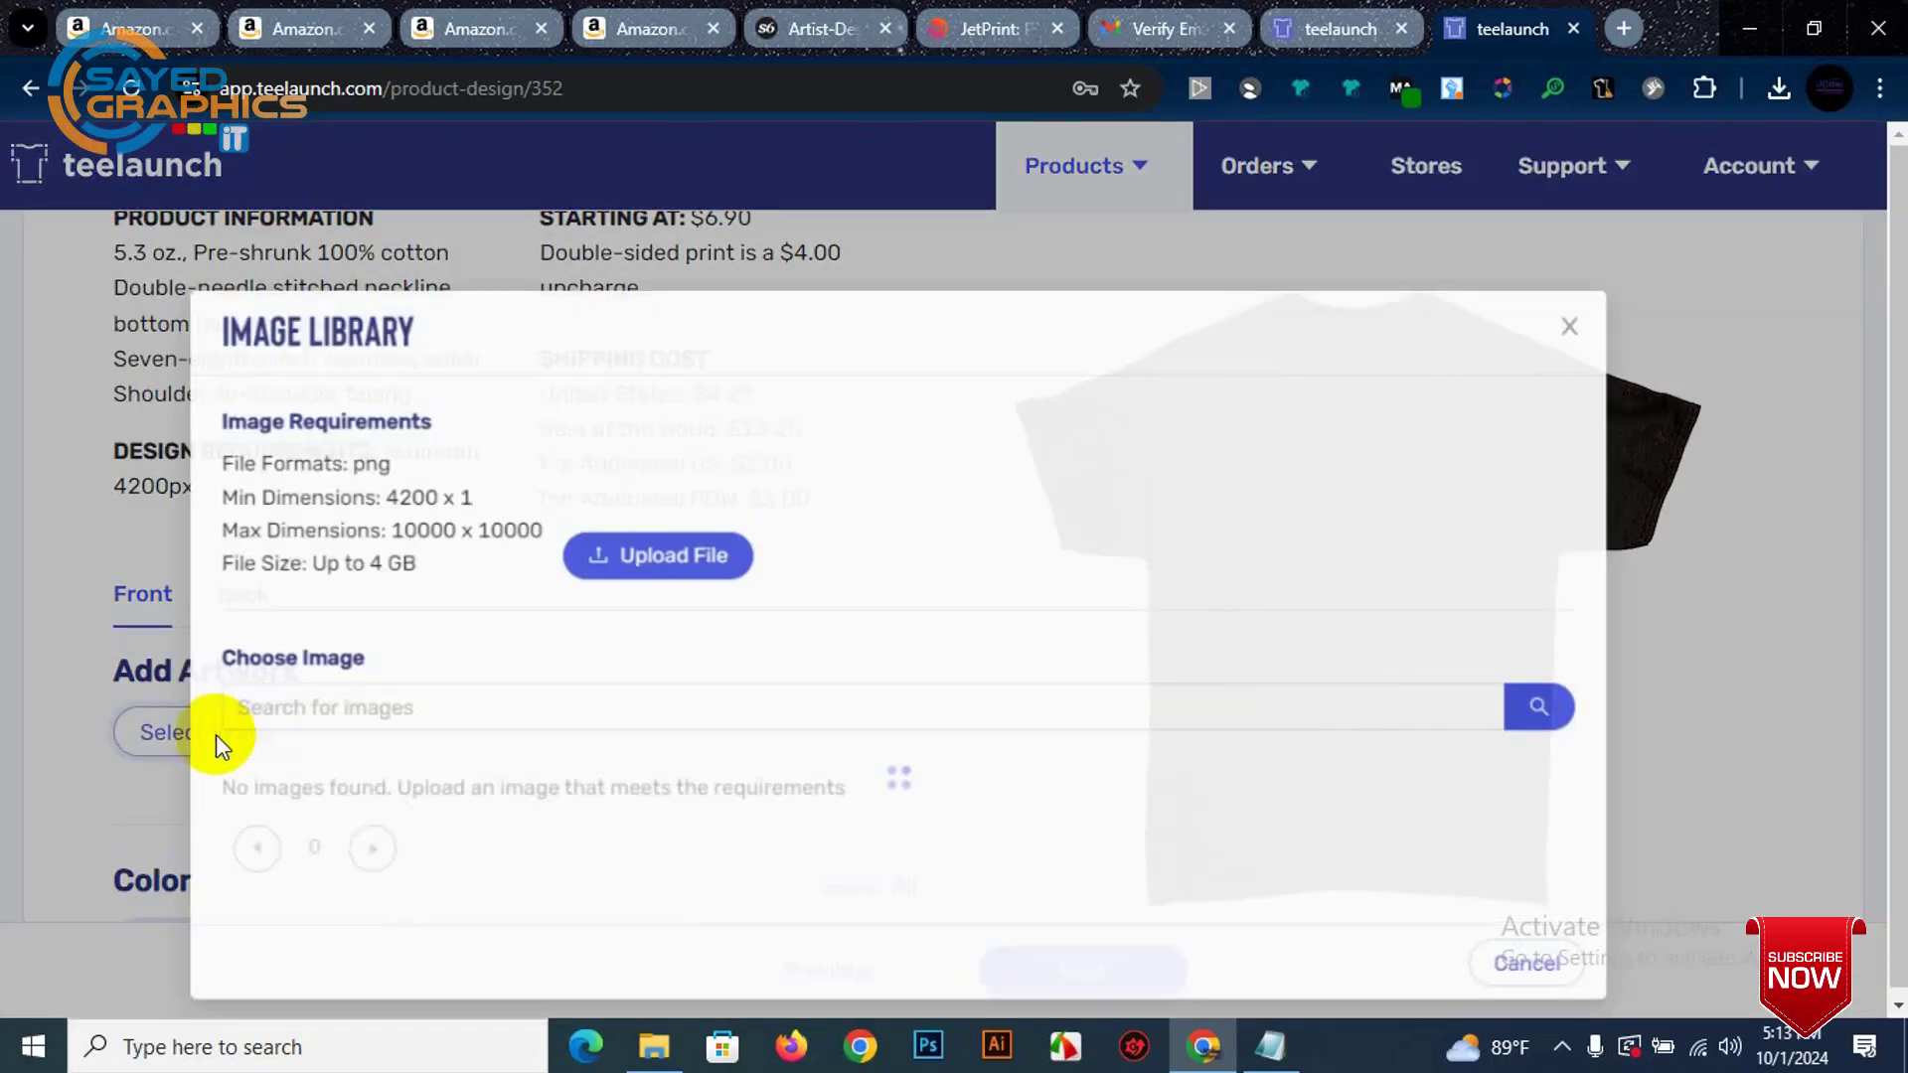
pyautogui.click(708, 559)
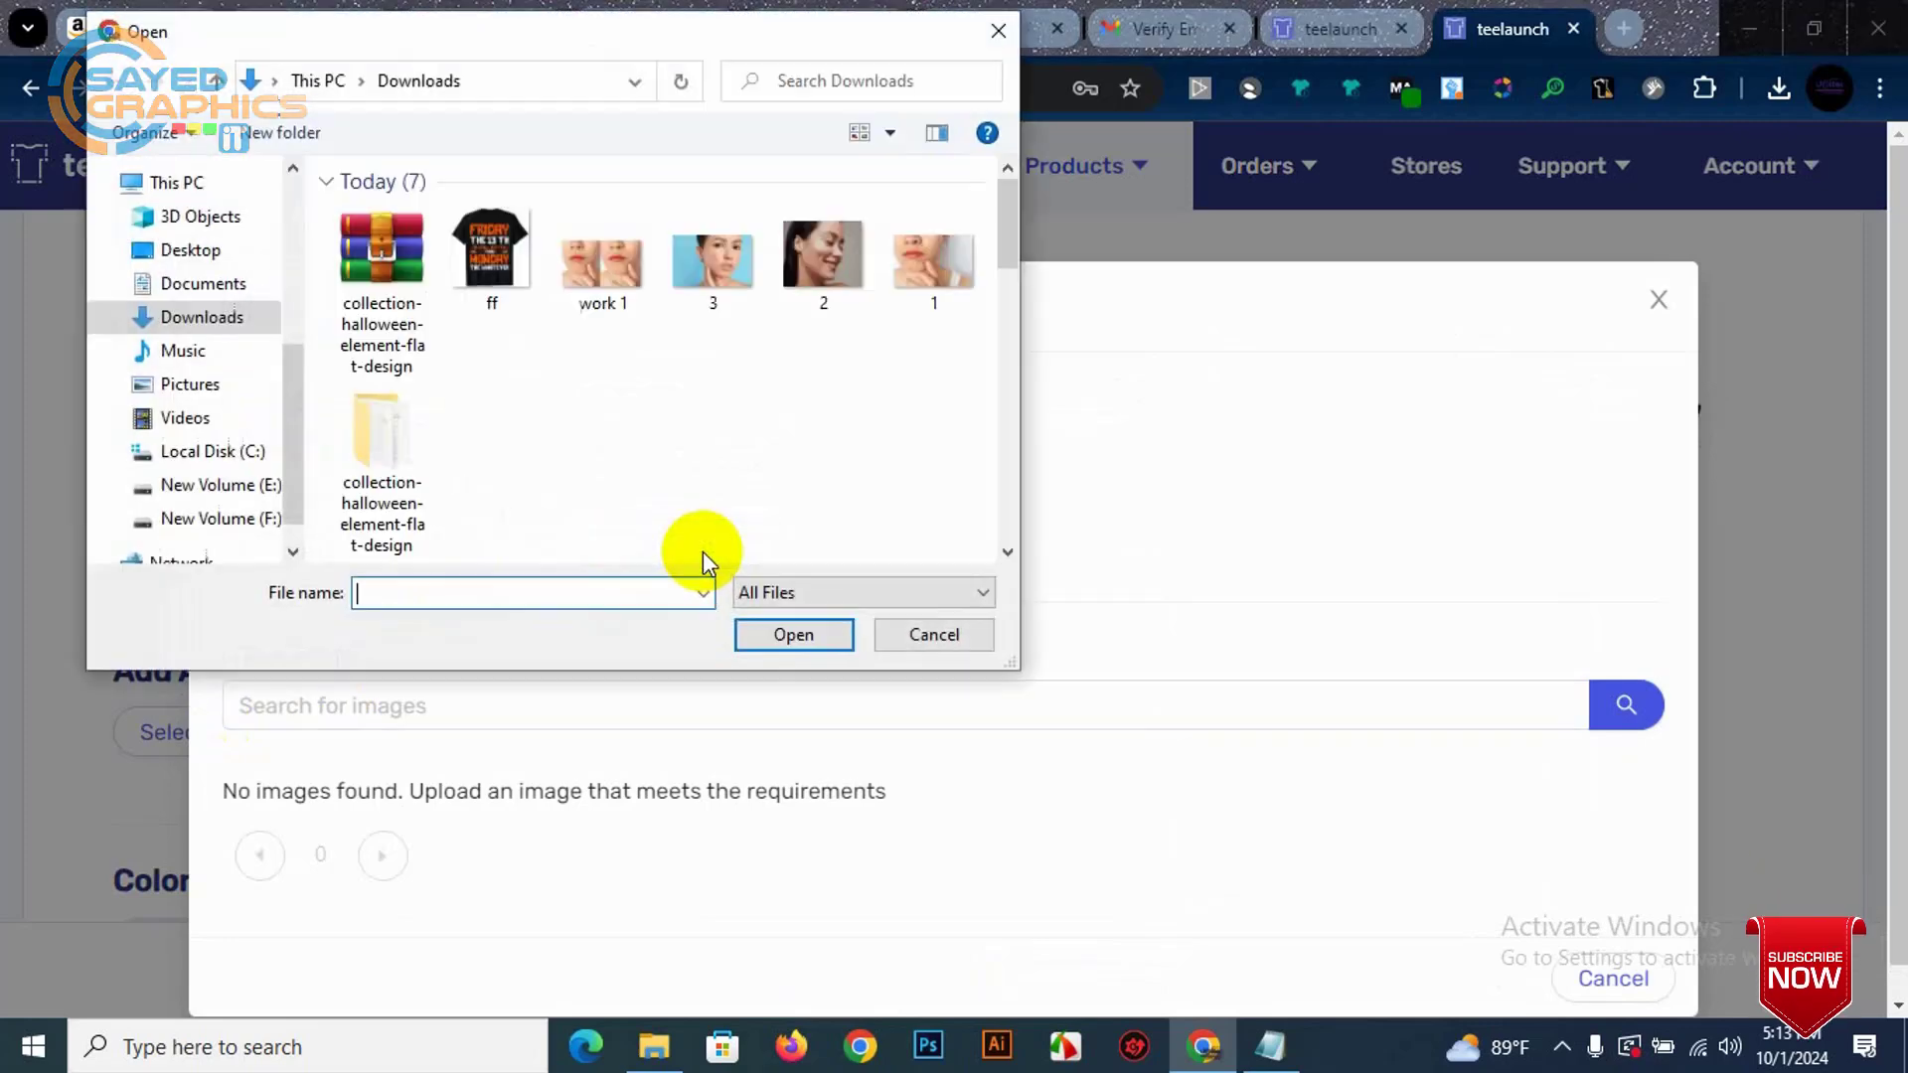
# Step: Upload Halloween-1.png from the Desktop as the shirt's front Friday the 13th artwork
pyautogui.click(210, 259)
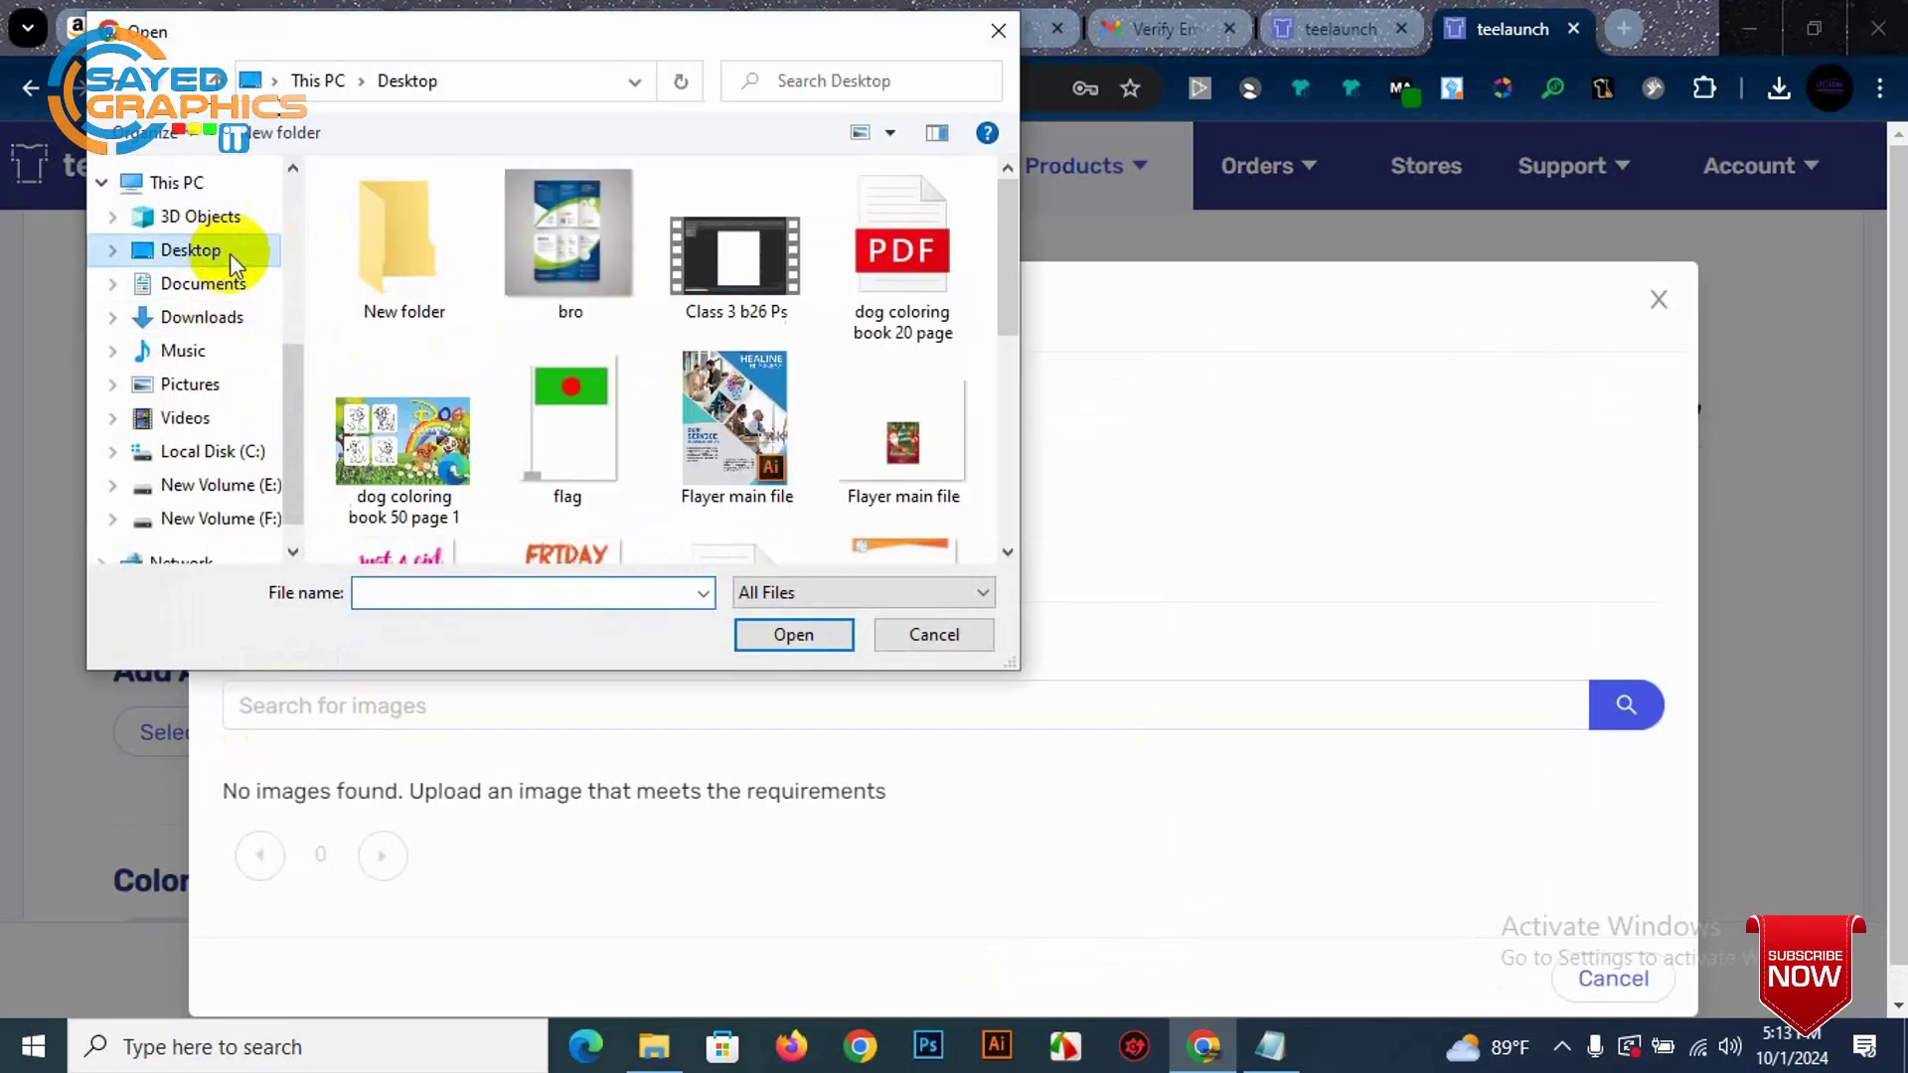
pyautogui.scroll(-5, 785, 447)
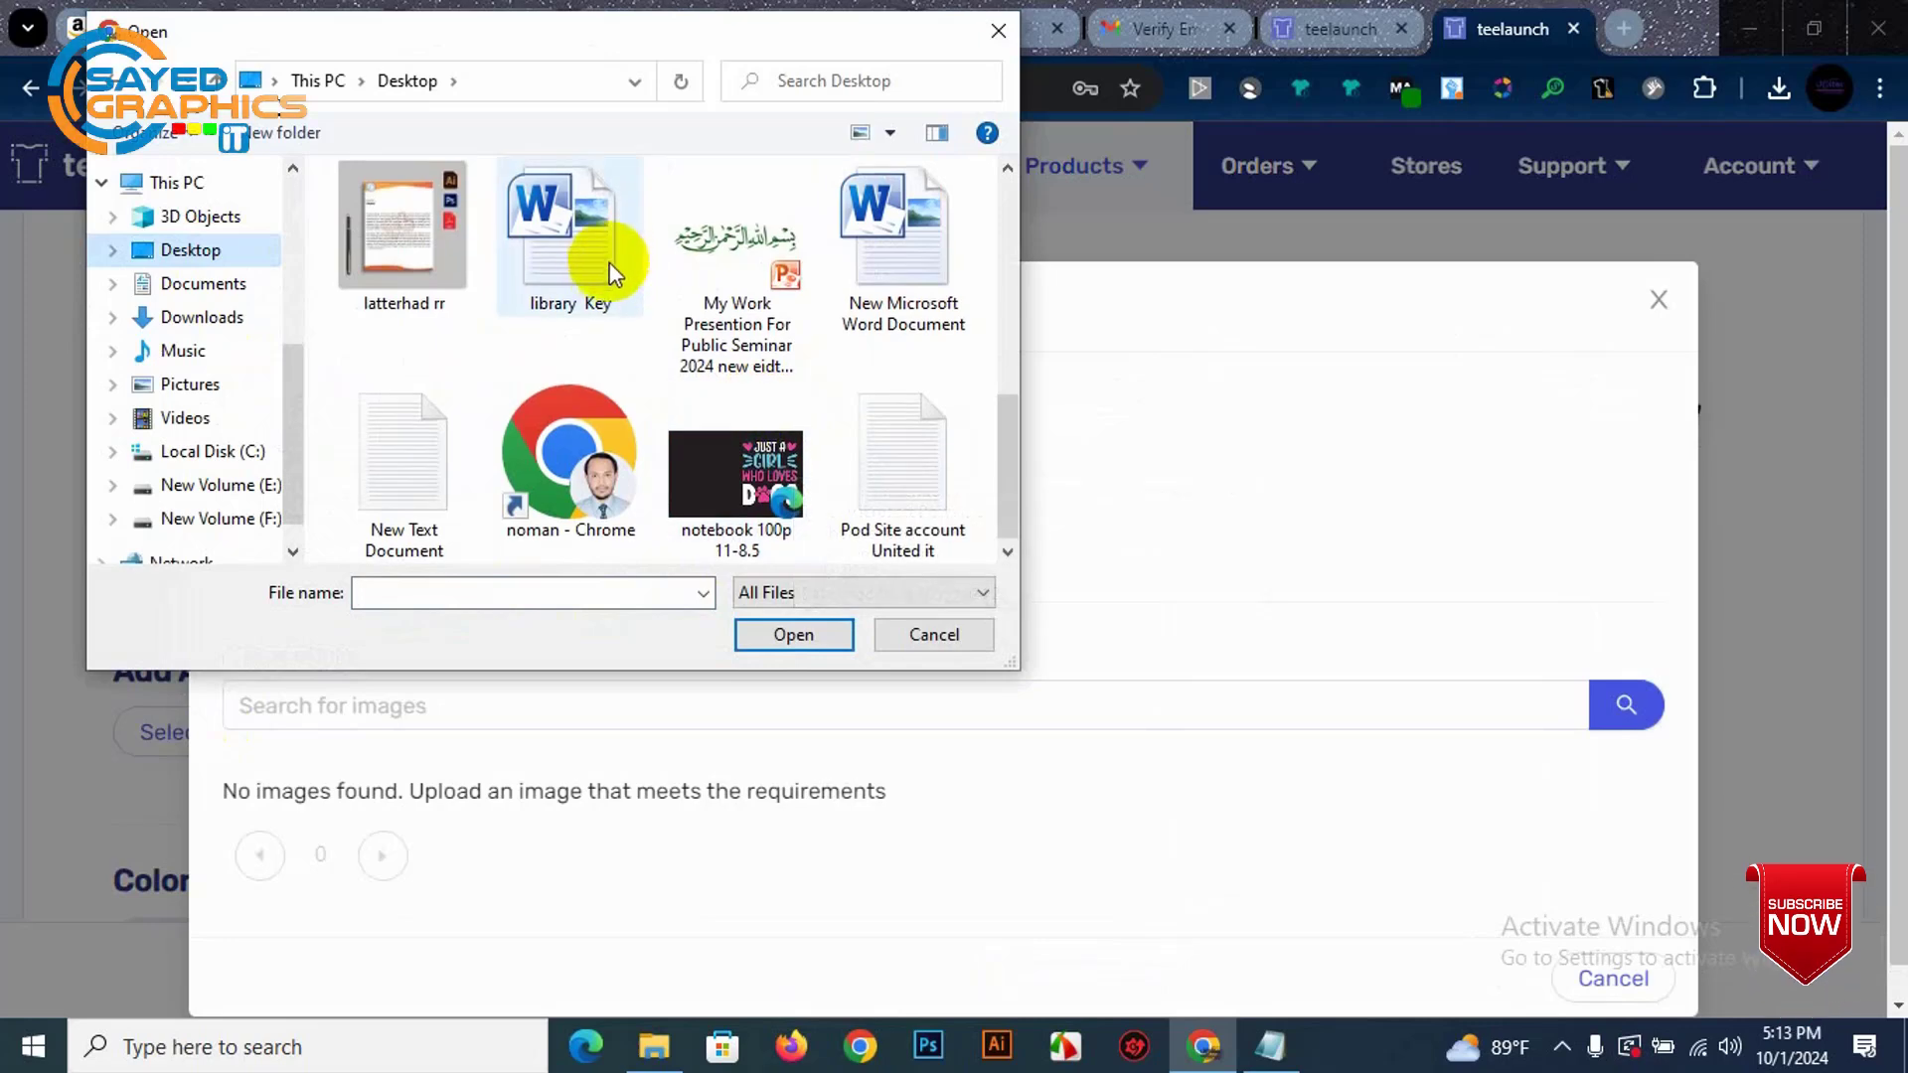
pyautogui.scroll(3, 586, 284)
pyautogui.click(581, 408)
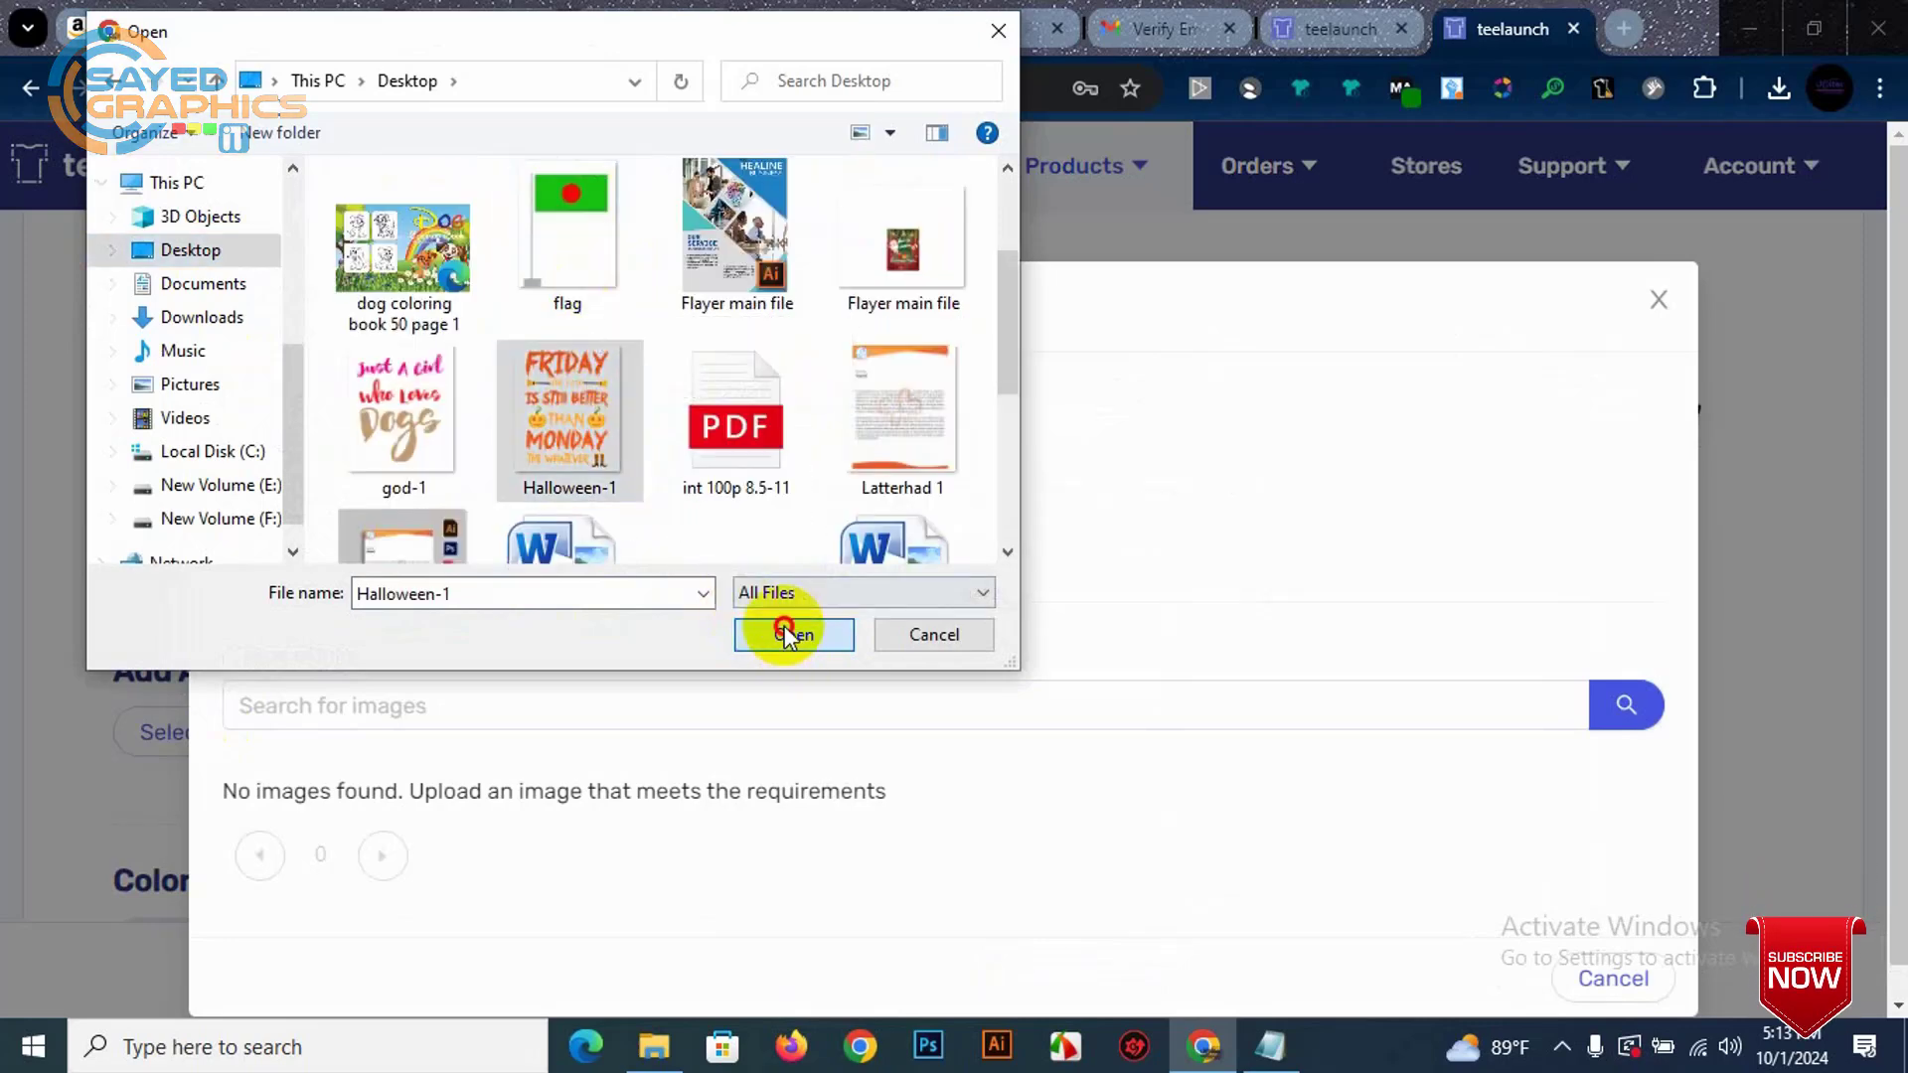
pyautogui.click(785, 627)
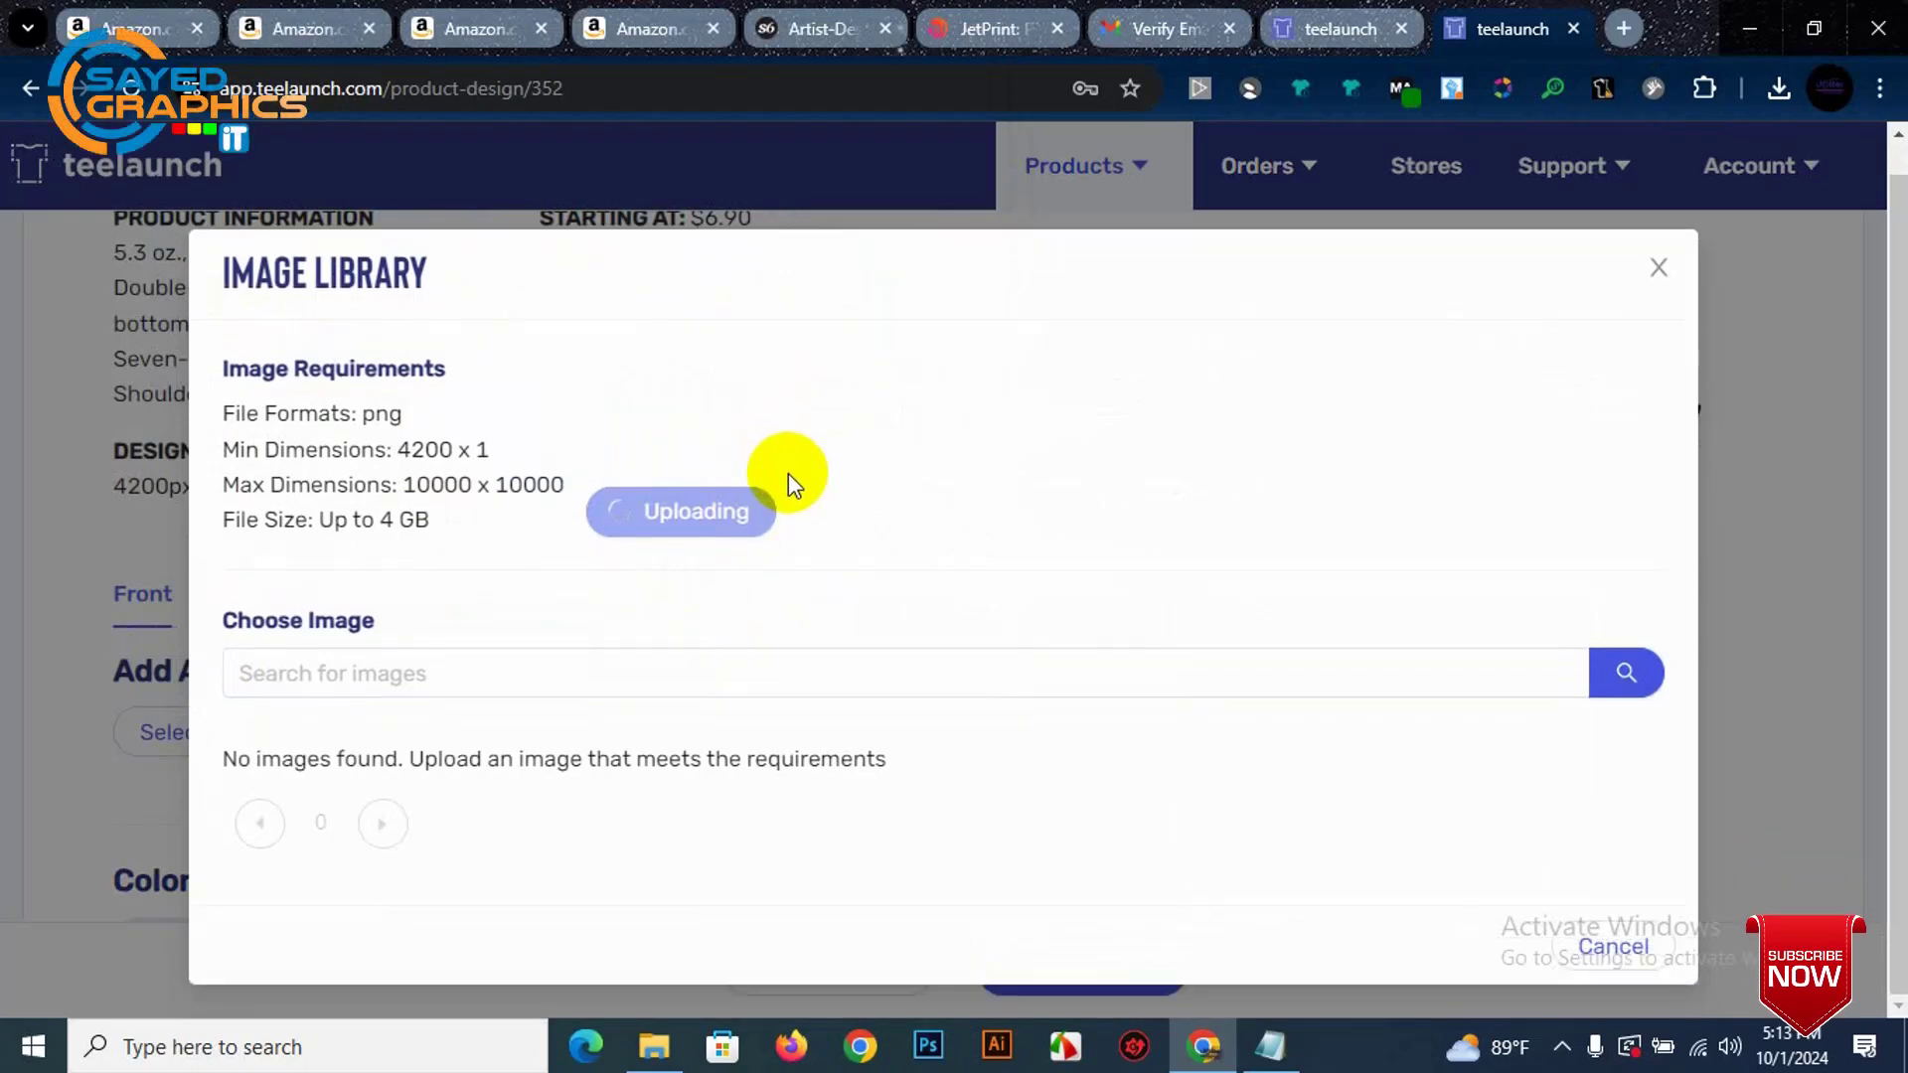
pyautogui.scroll(-4, 298, 676)
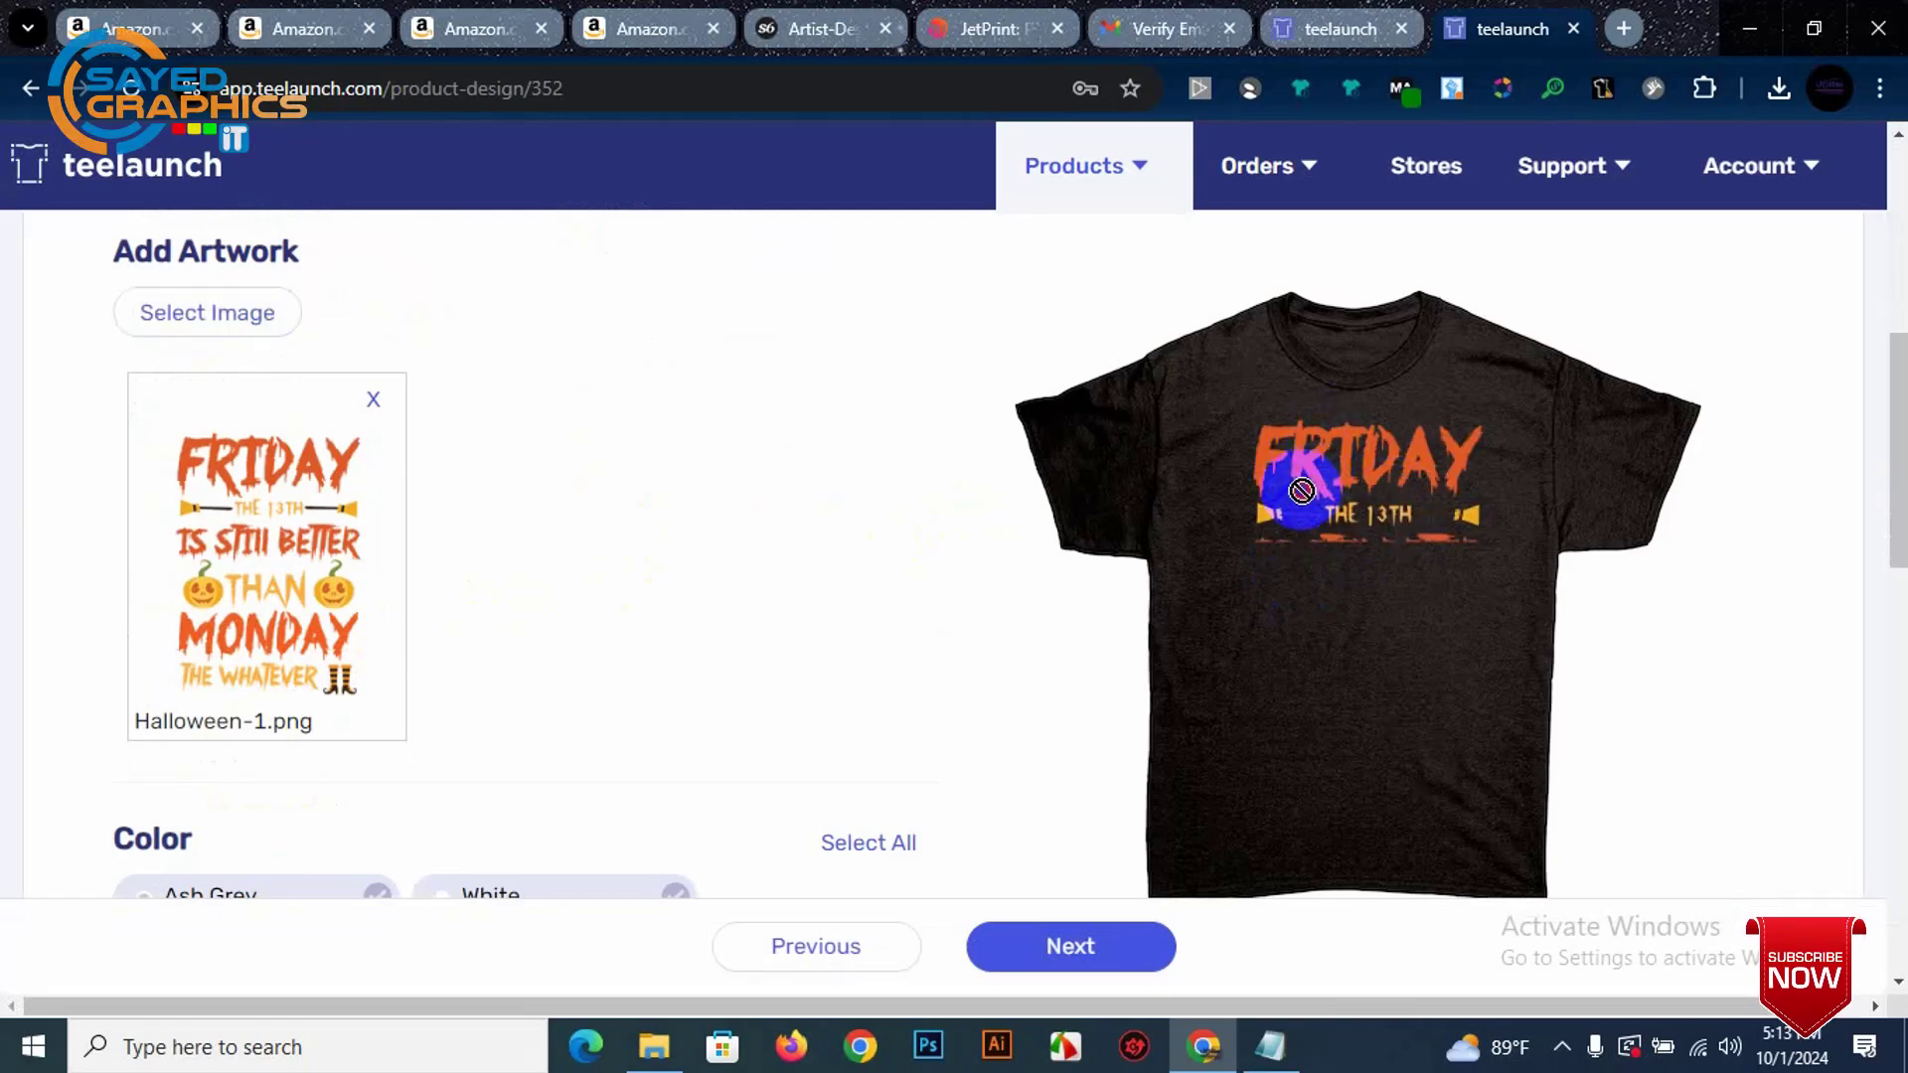
pyautogui.scroll(-8, 445, 622)
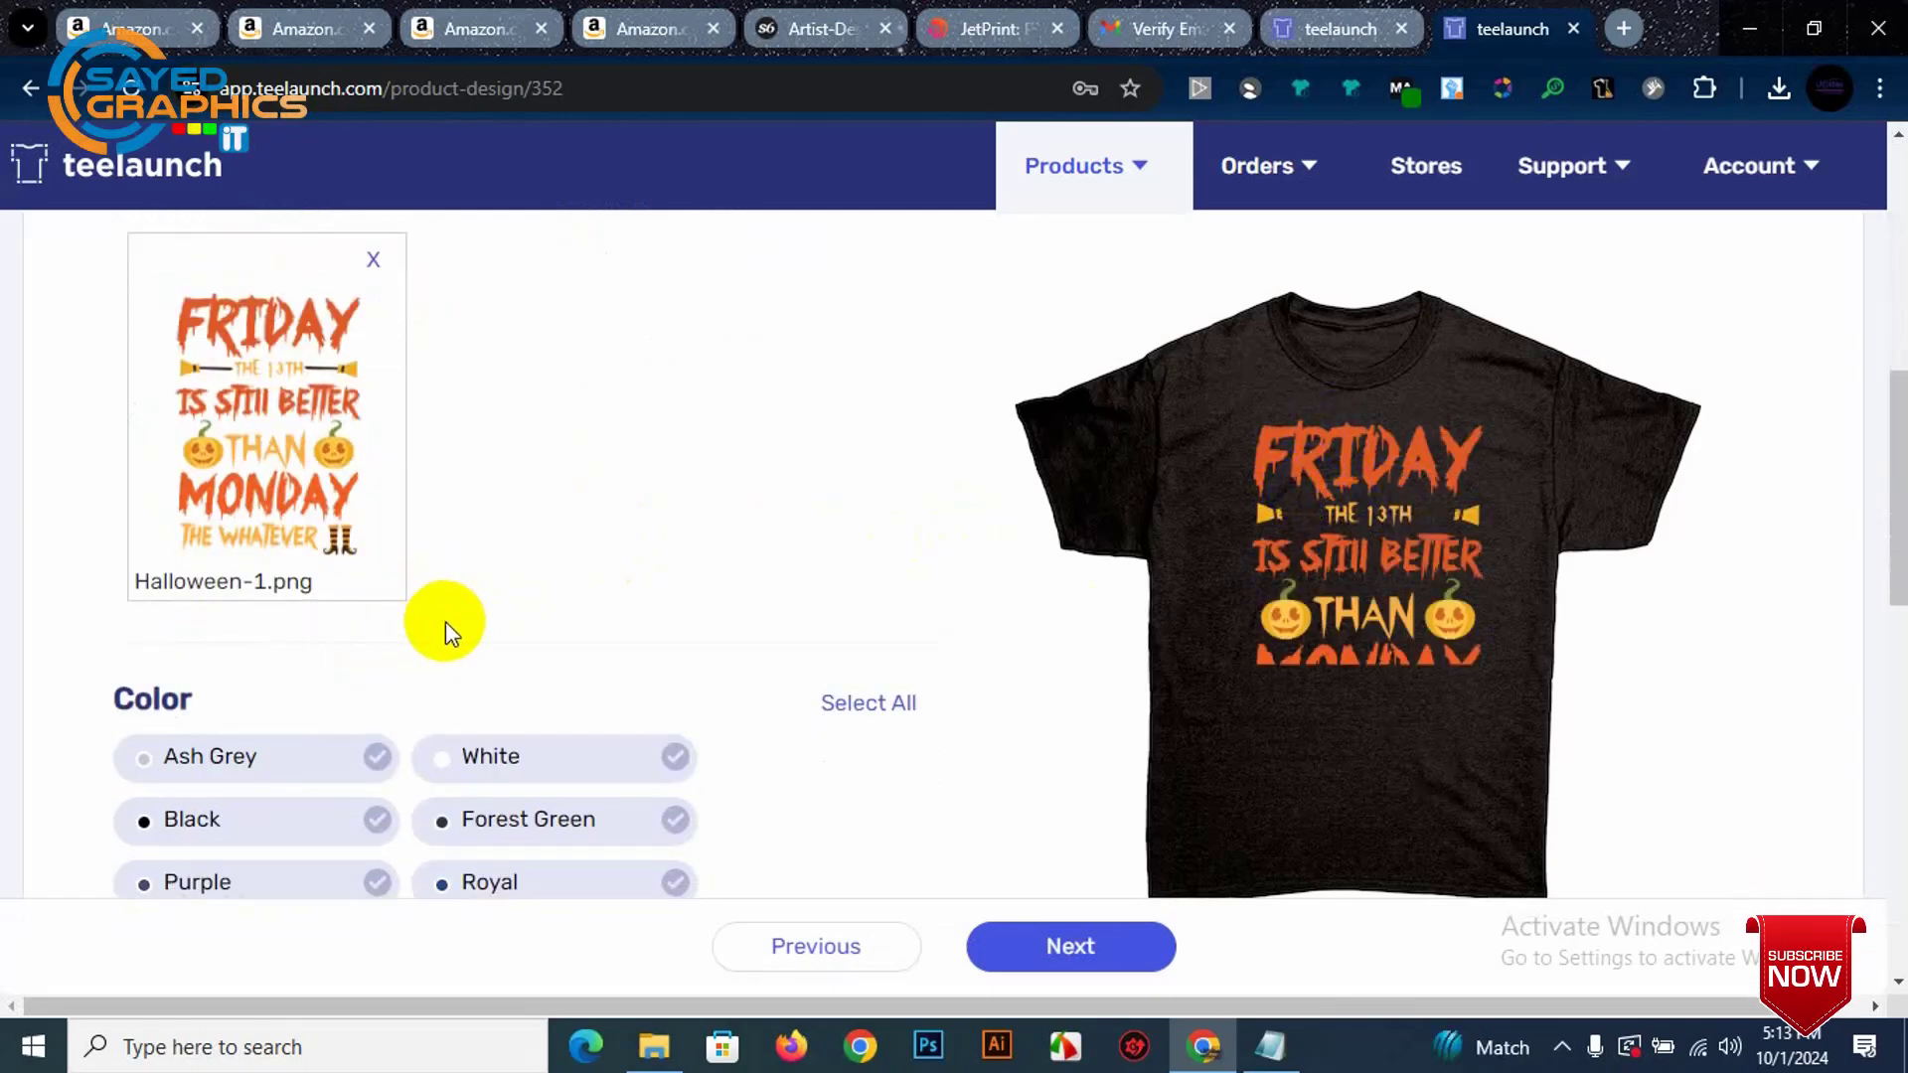
pyautogui.scroll(10, 460, 636)
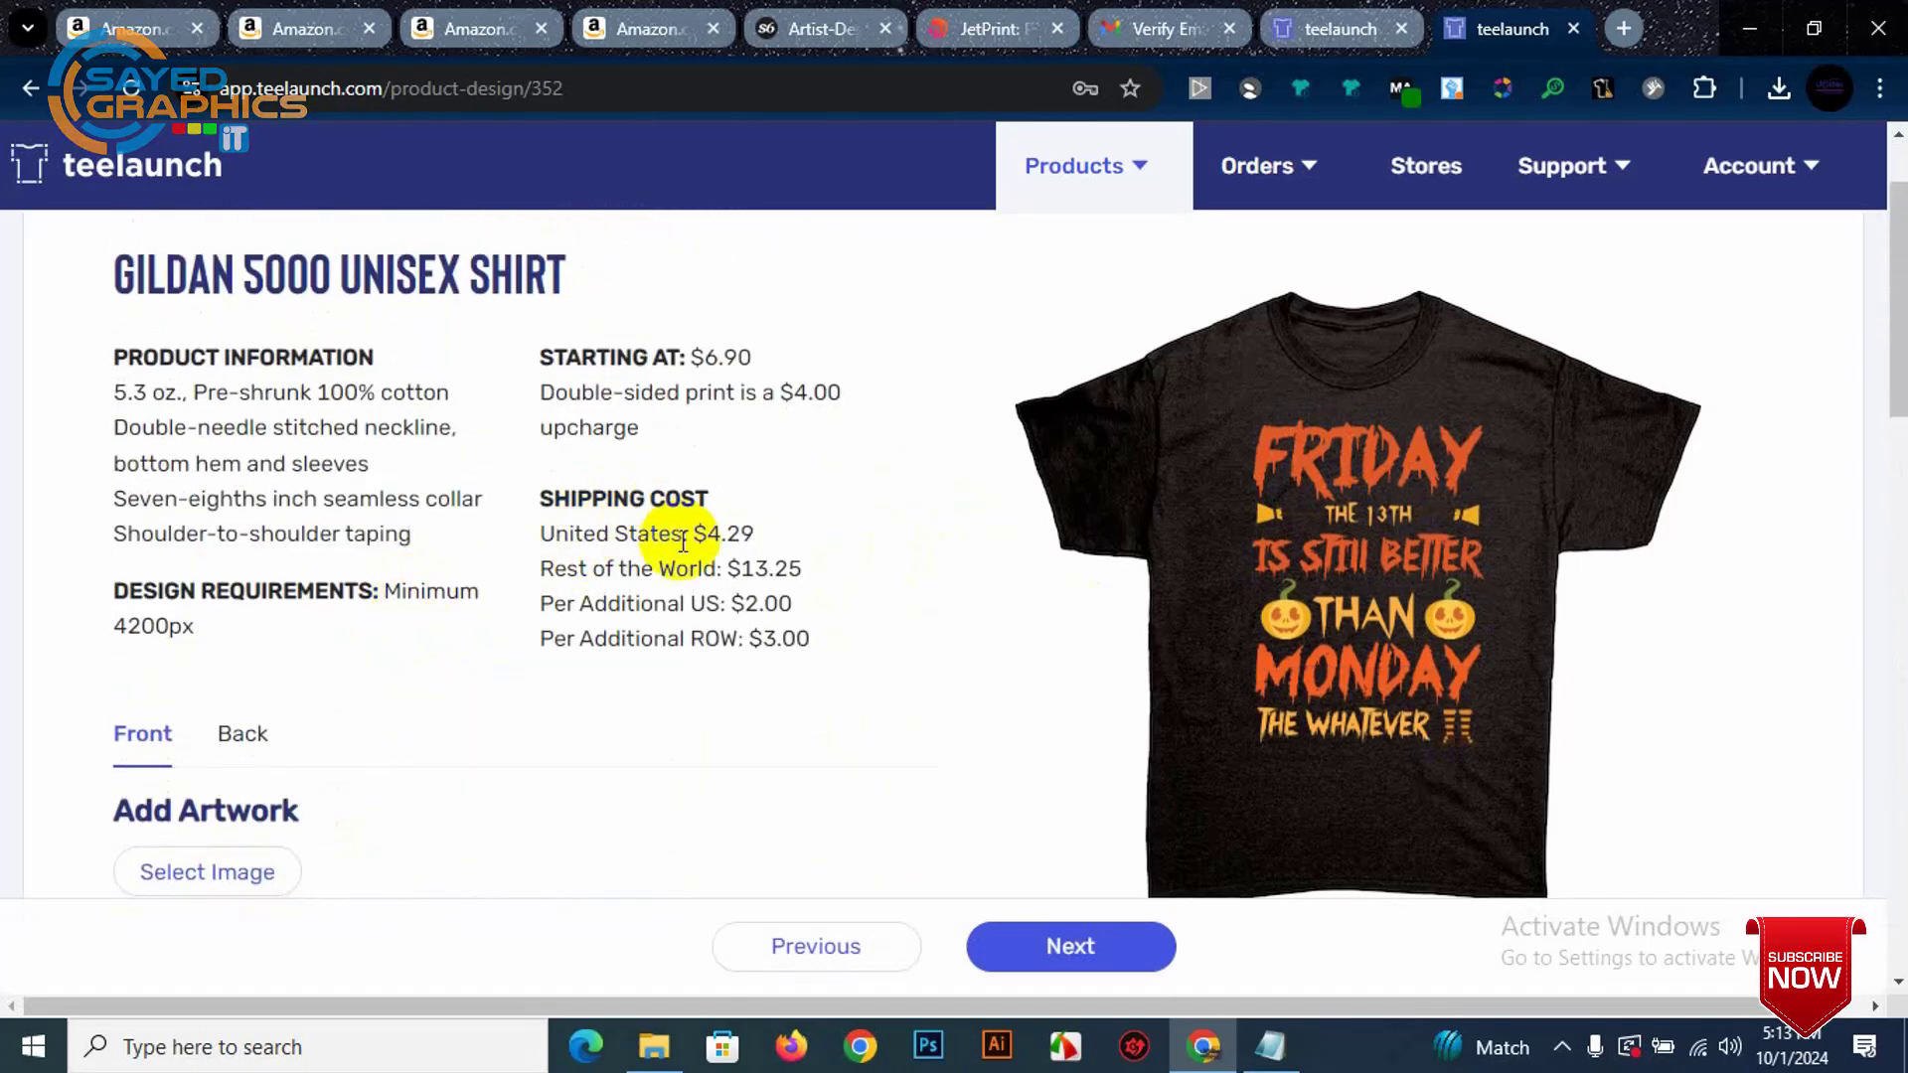
# Step: Check the shipping costs, including Rest of the World, and proceed to the Details step
pyautogui.moveTo(555, 534); pyautogui.dragTo(821, 686)
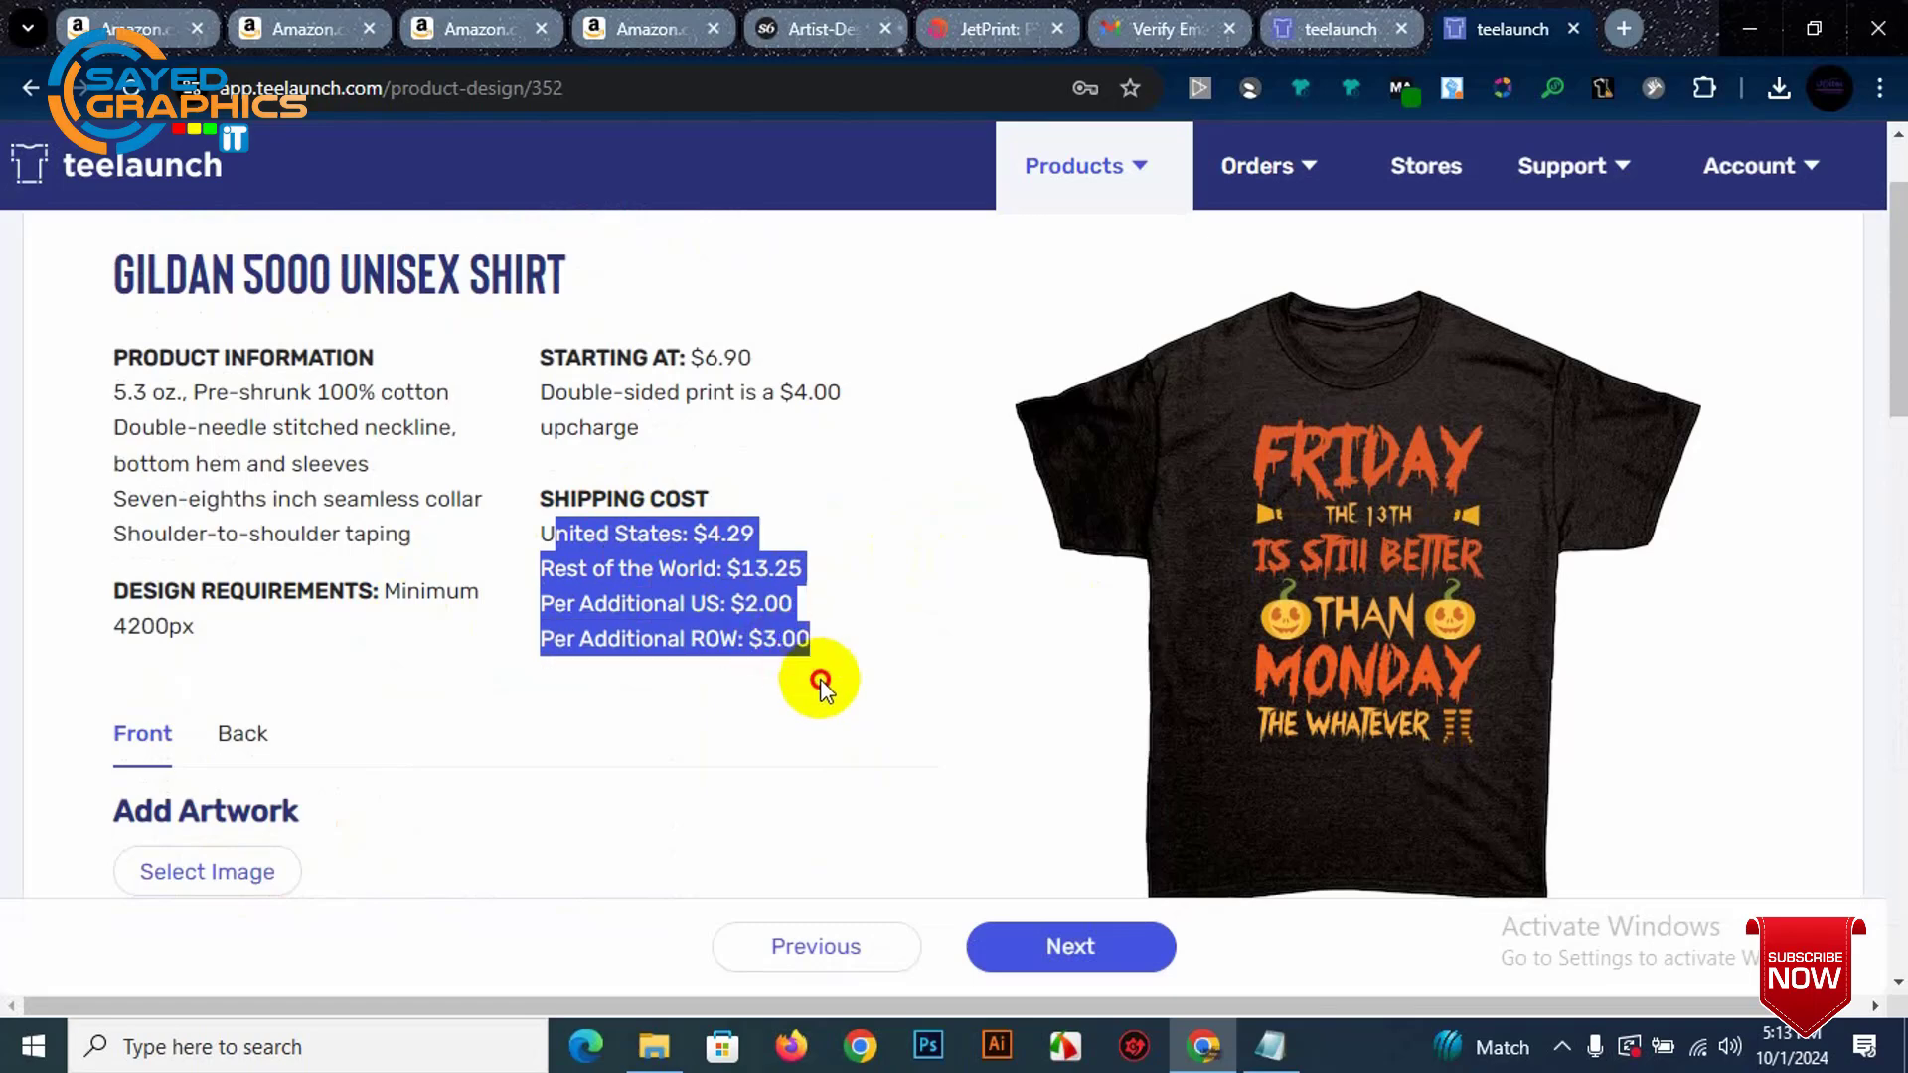
pyautogui.click(784, 633)
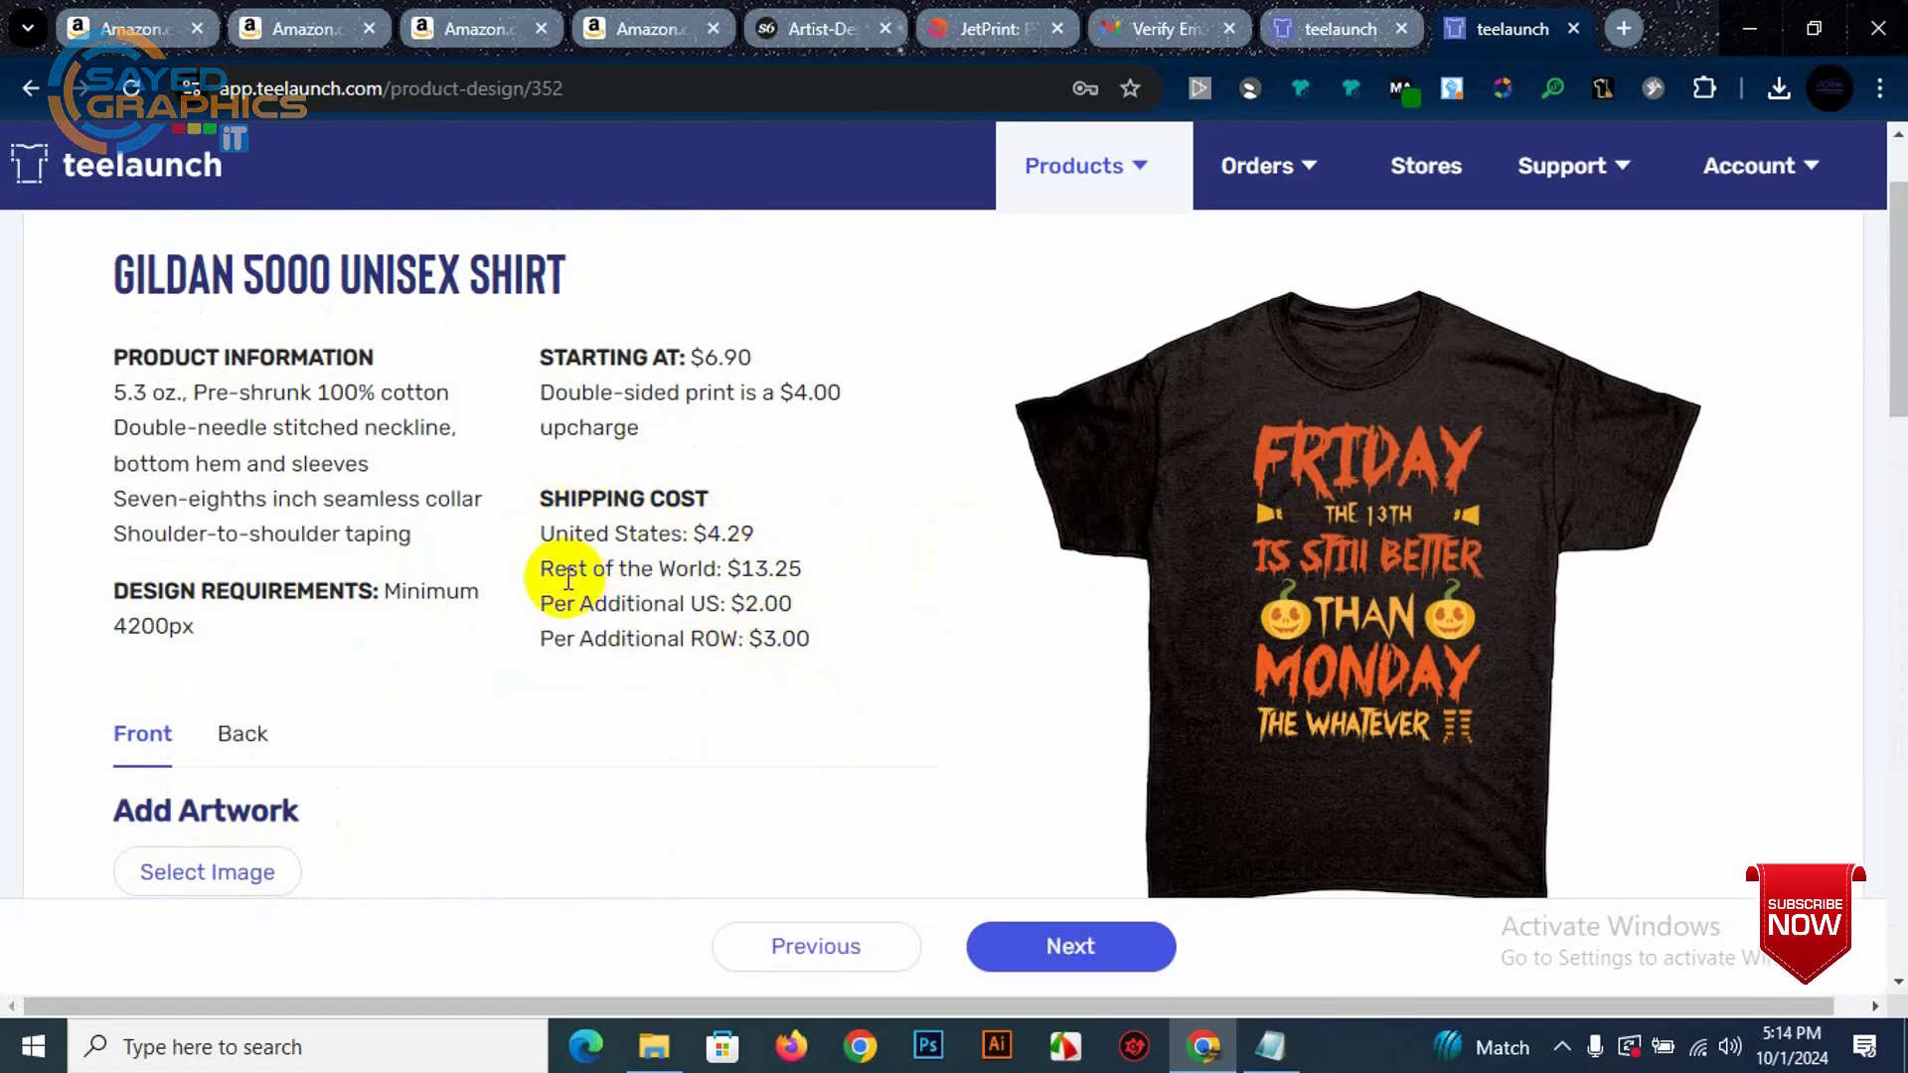
pyautogui.moveTo(542, 574); pyautogui.dragTo(819, 591)
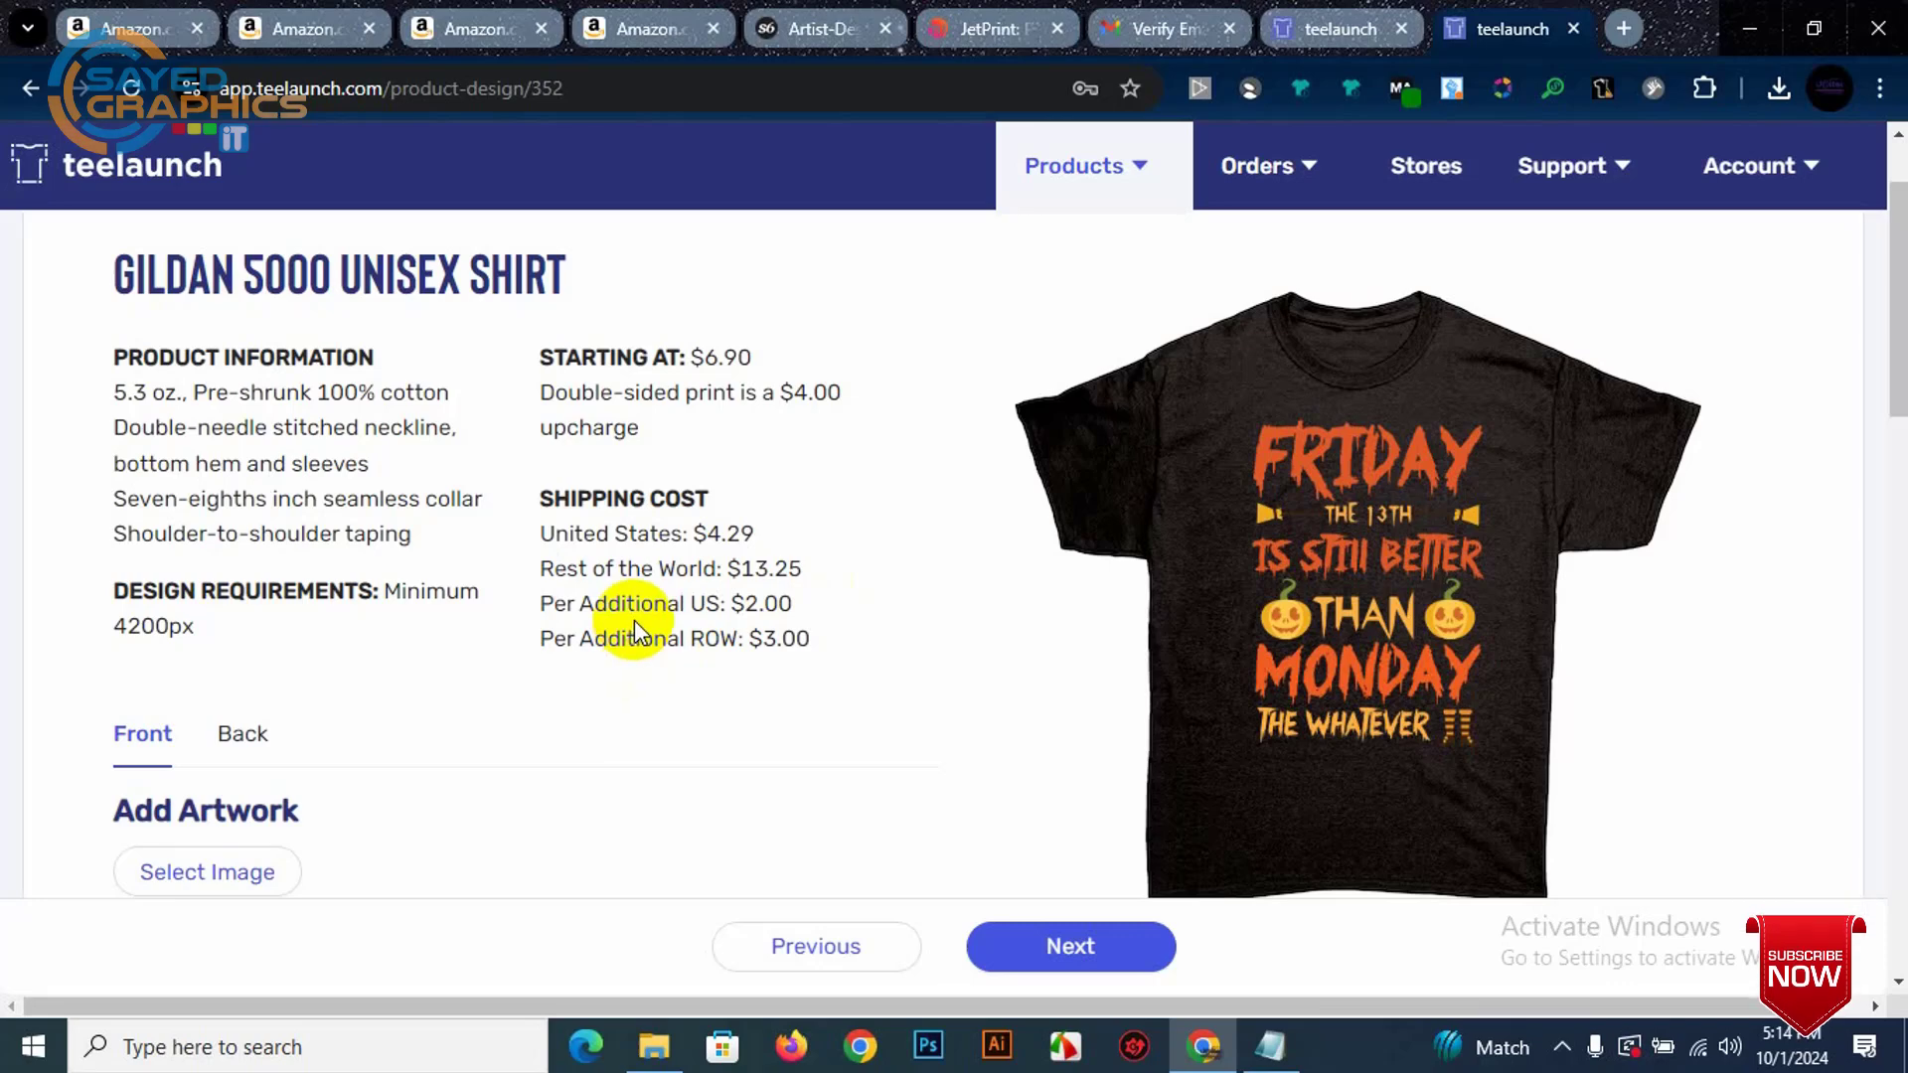
pyautogui.scroll(-5, 771, 426)
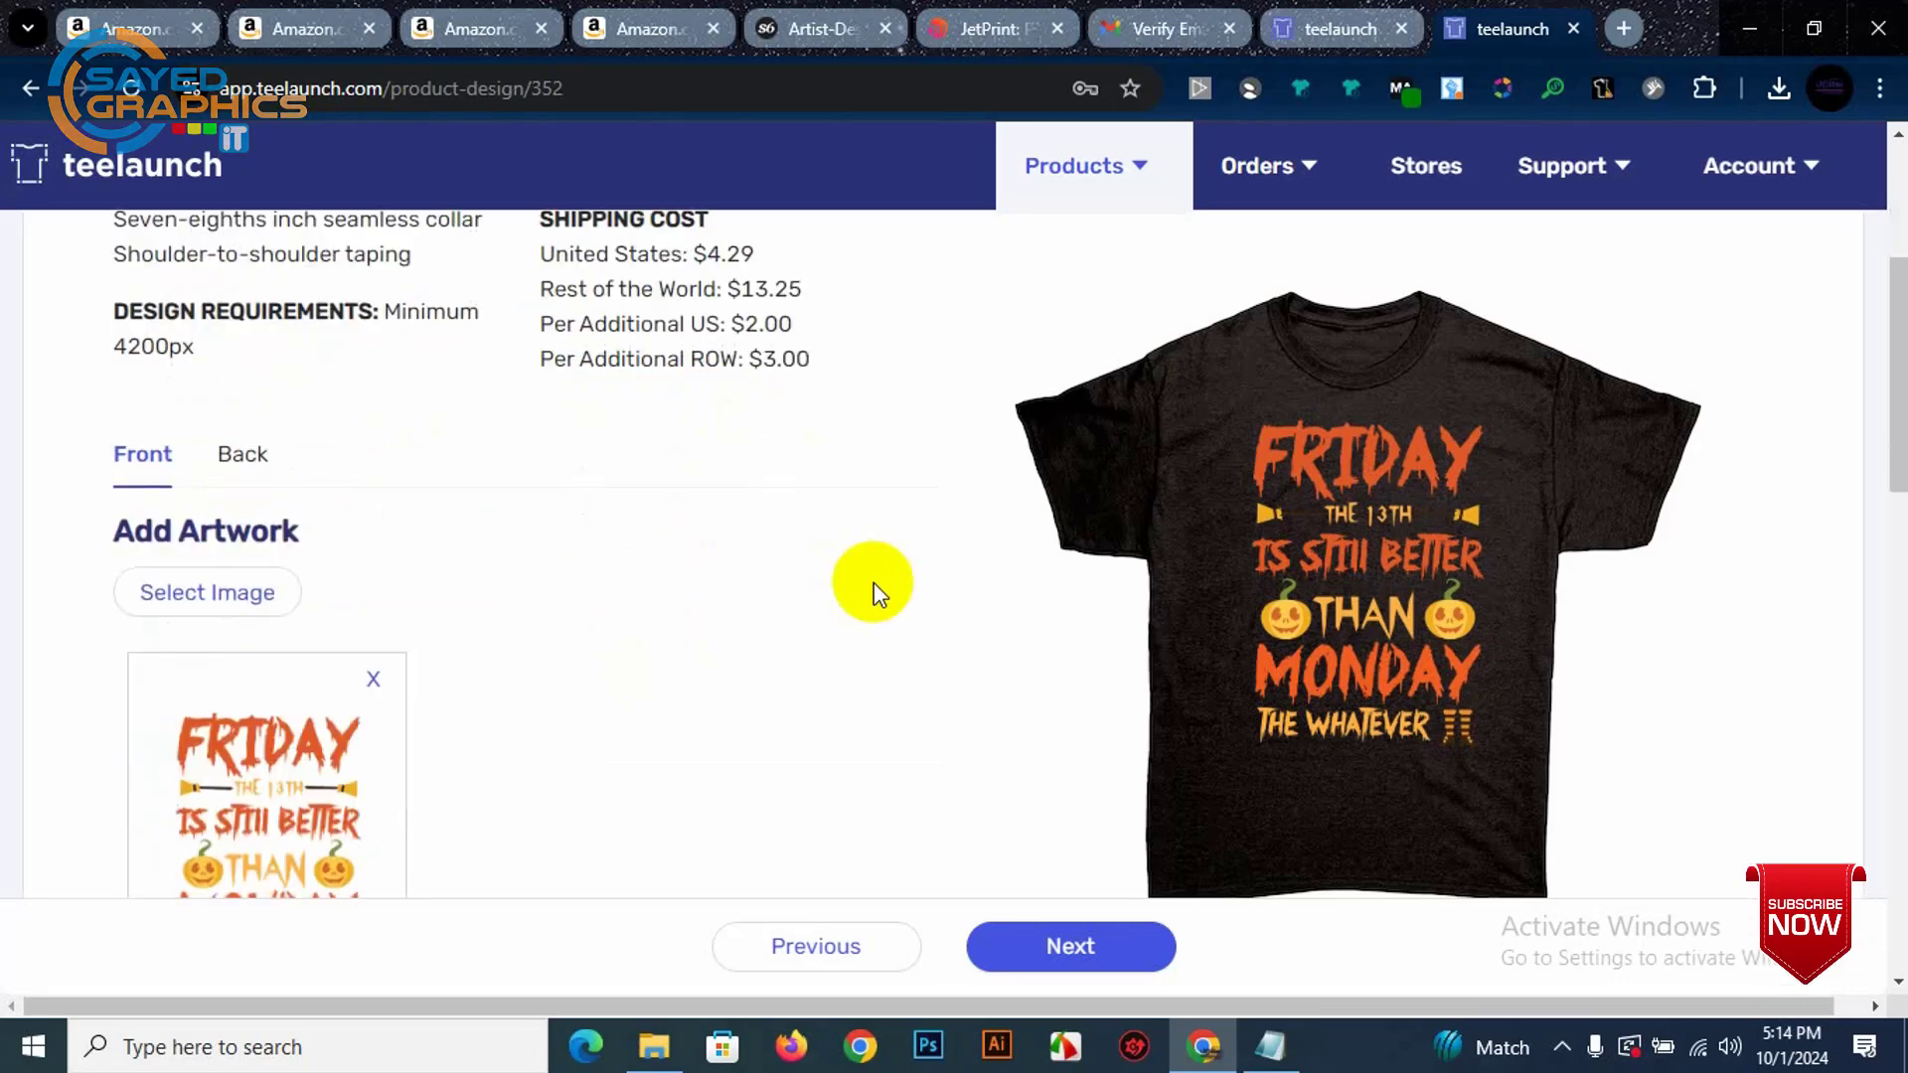
pyautogui.scroll(-7, 573, 568)
pyautogui.scroll(5, 994, 555)
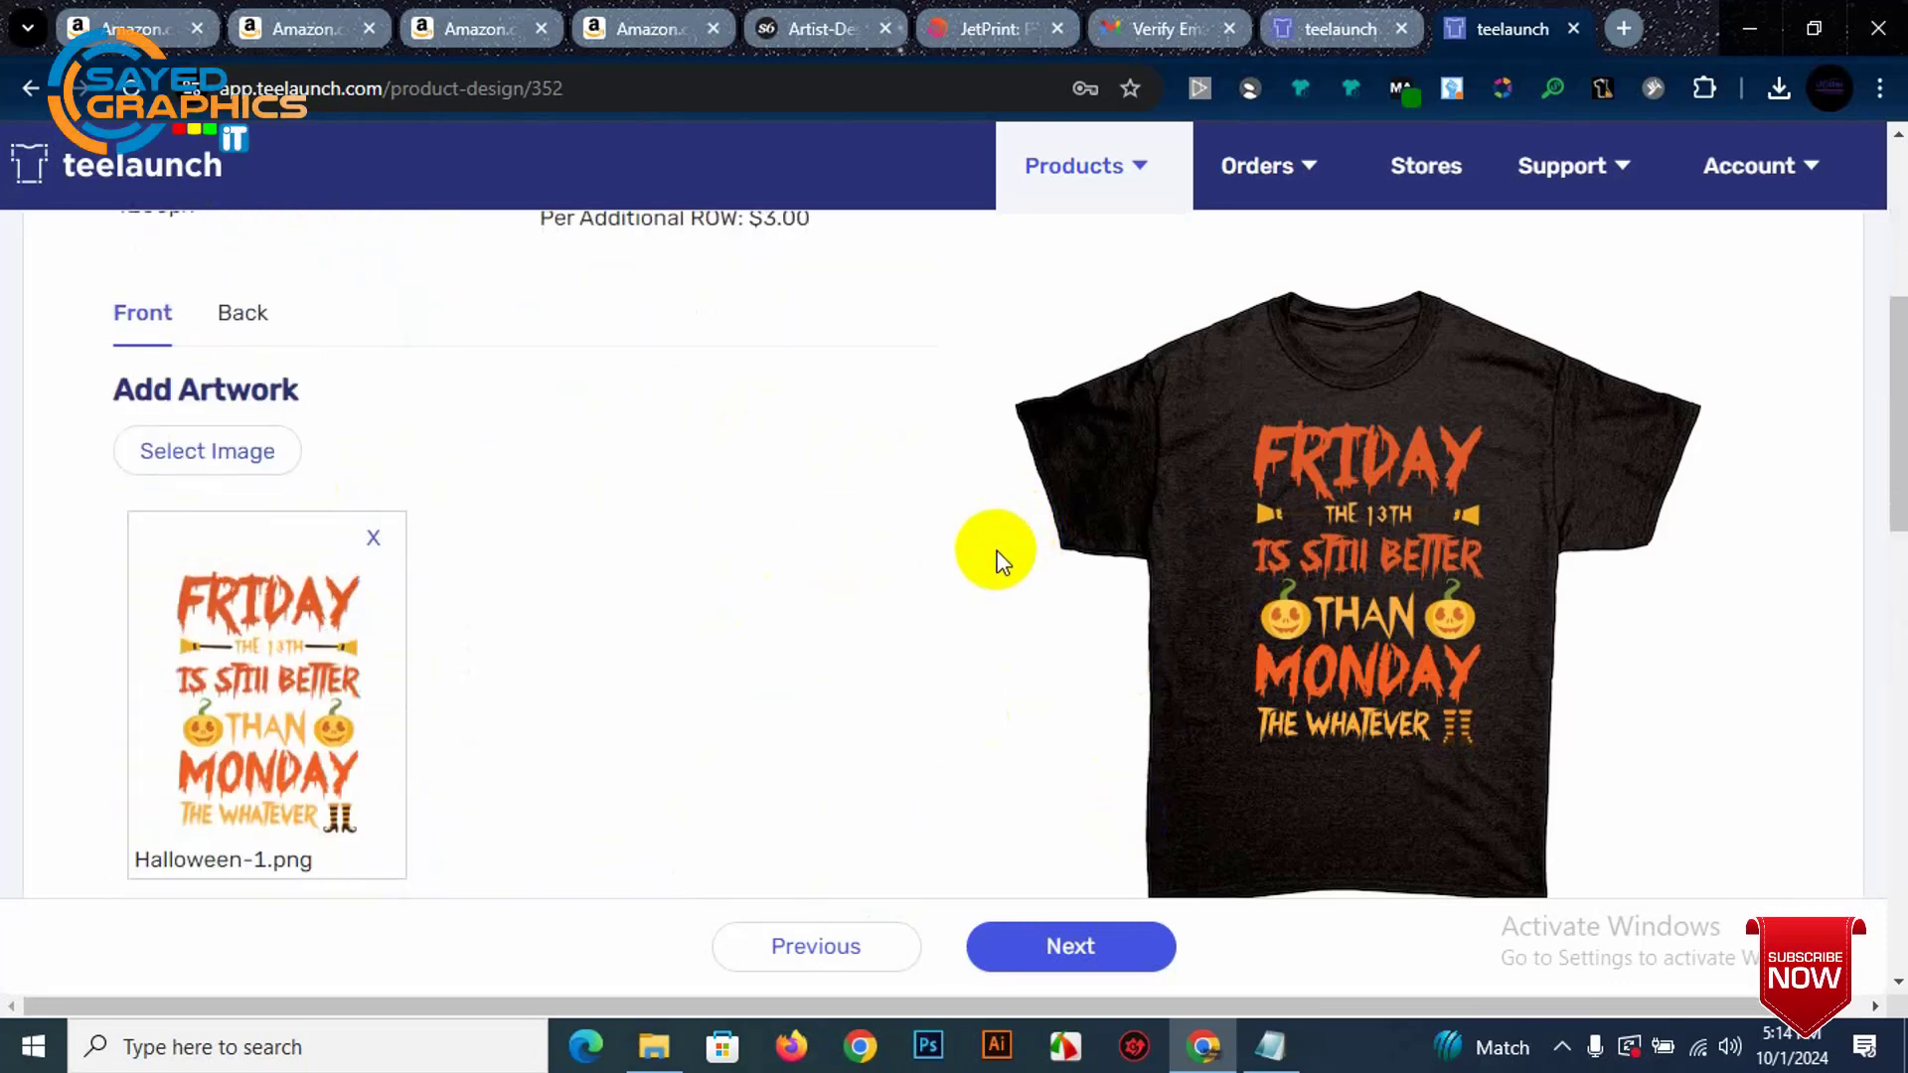
pyautogui.scroll(-4, 993, 596)
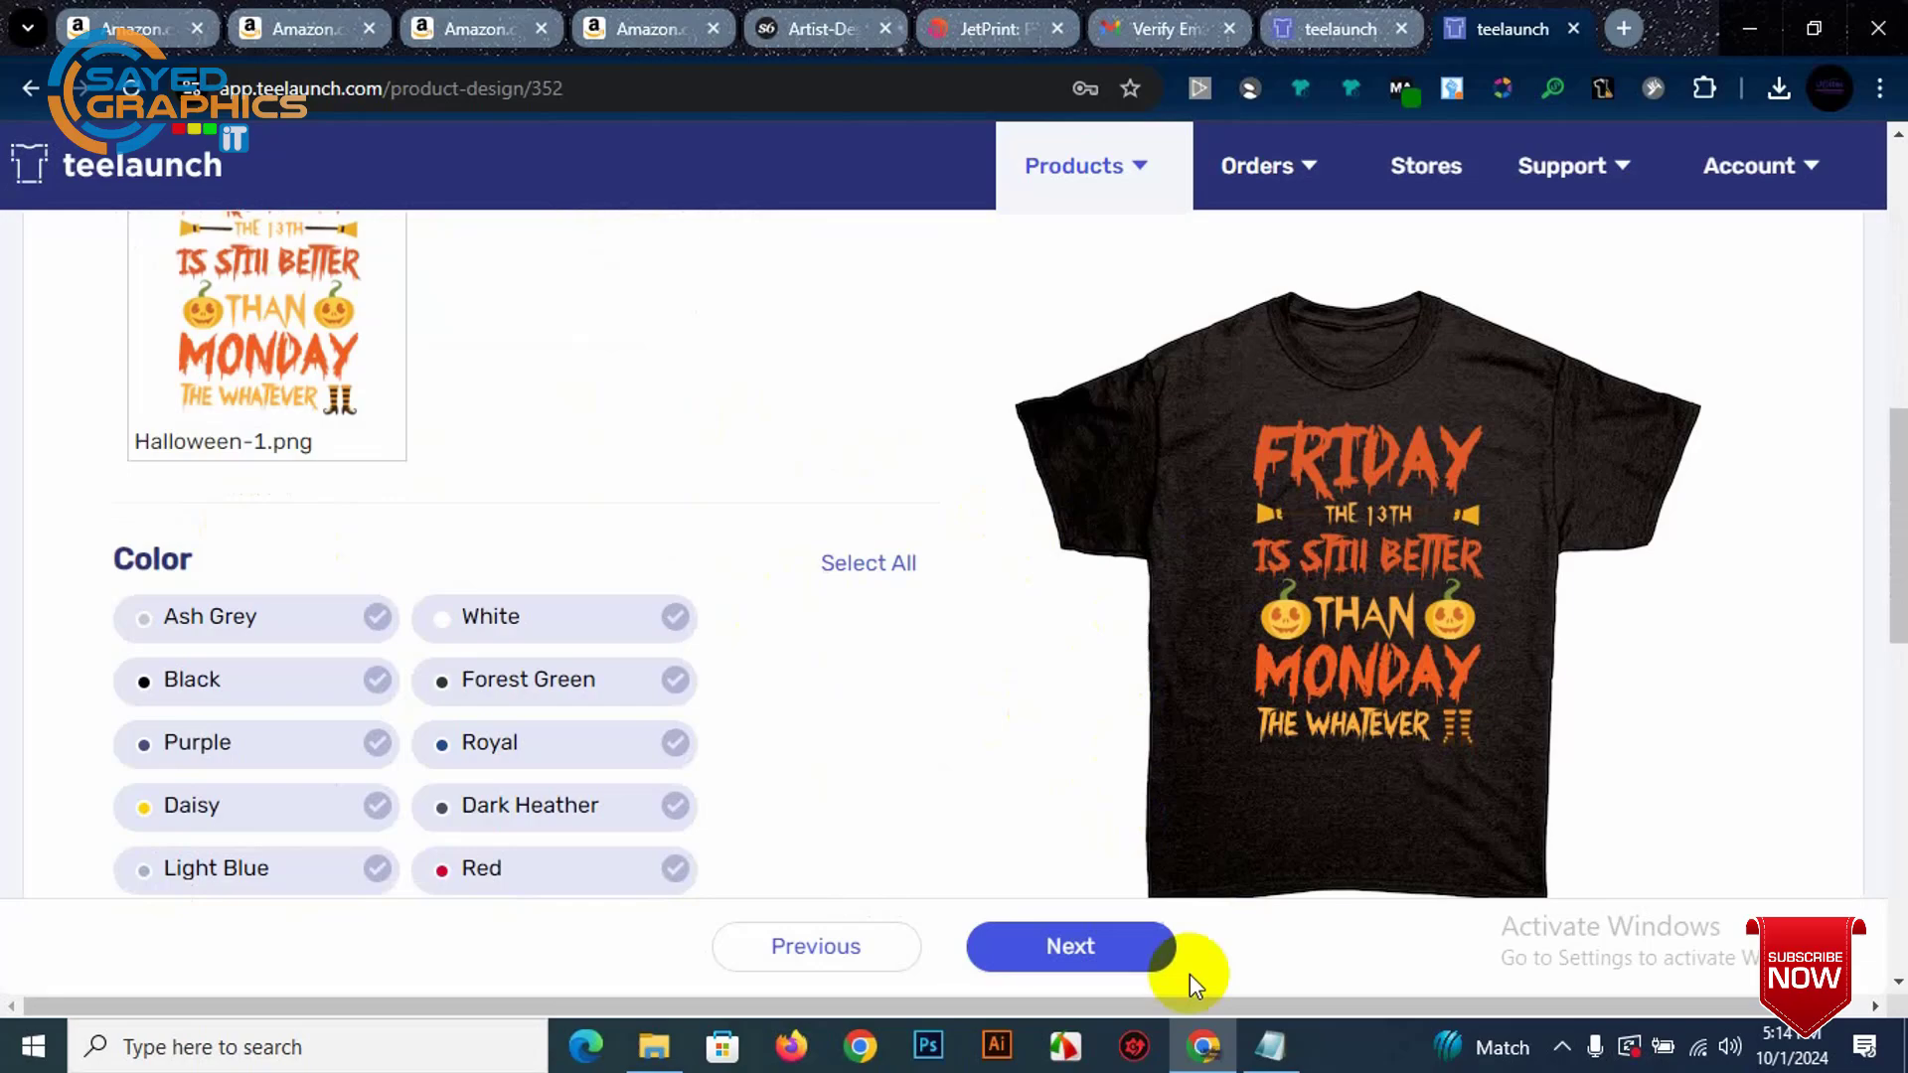
pyautogui.click(1071, 945)
# Step: Review the Details step form and focus the product Title field
pyautogui.scroll(-4, 795, 552)
pyautogui.scroll(-3, 1382, 492)
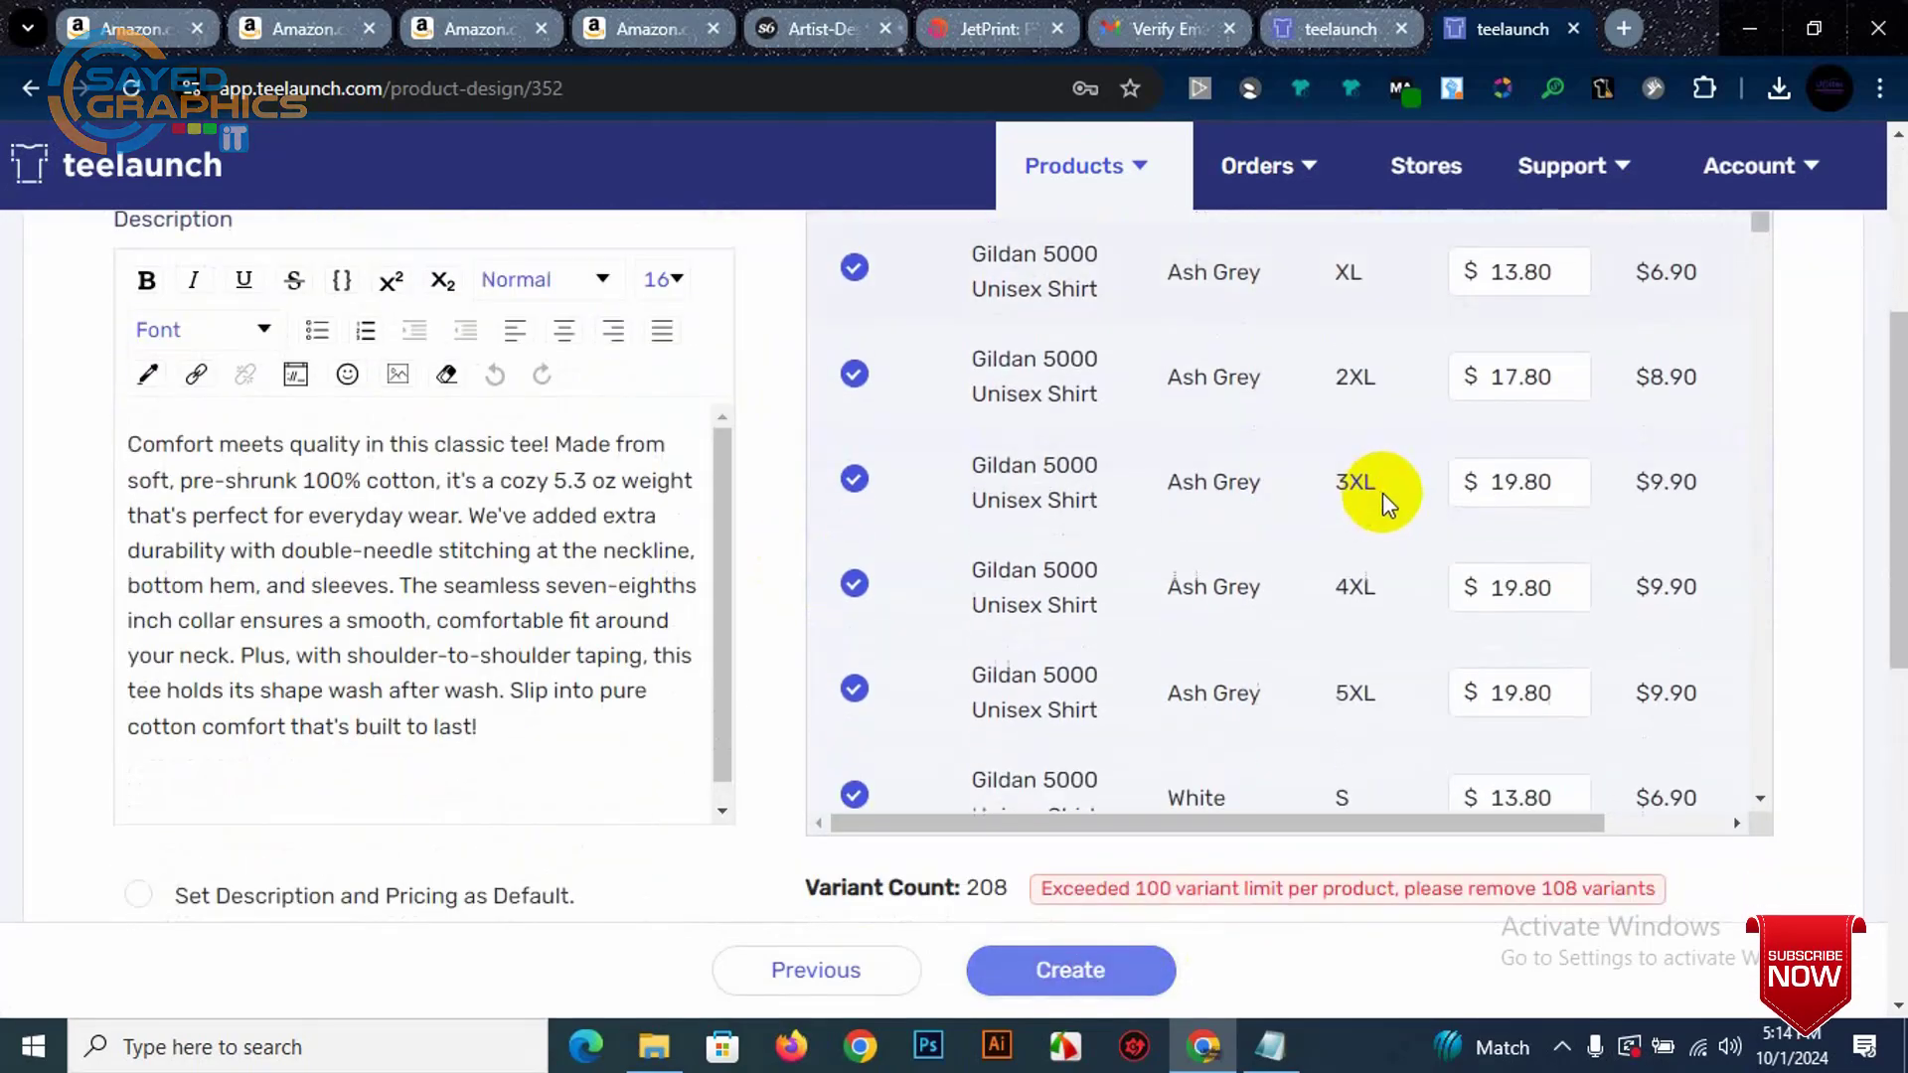
pyautogui.scroll(-3, 1382, 492)
pyautogui.scroll(4, 1398, 477)
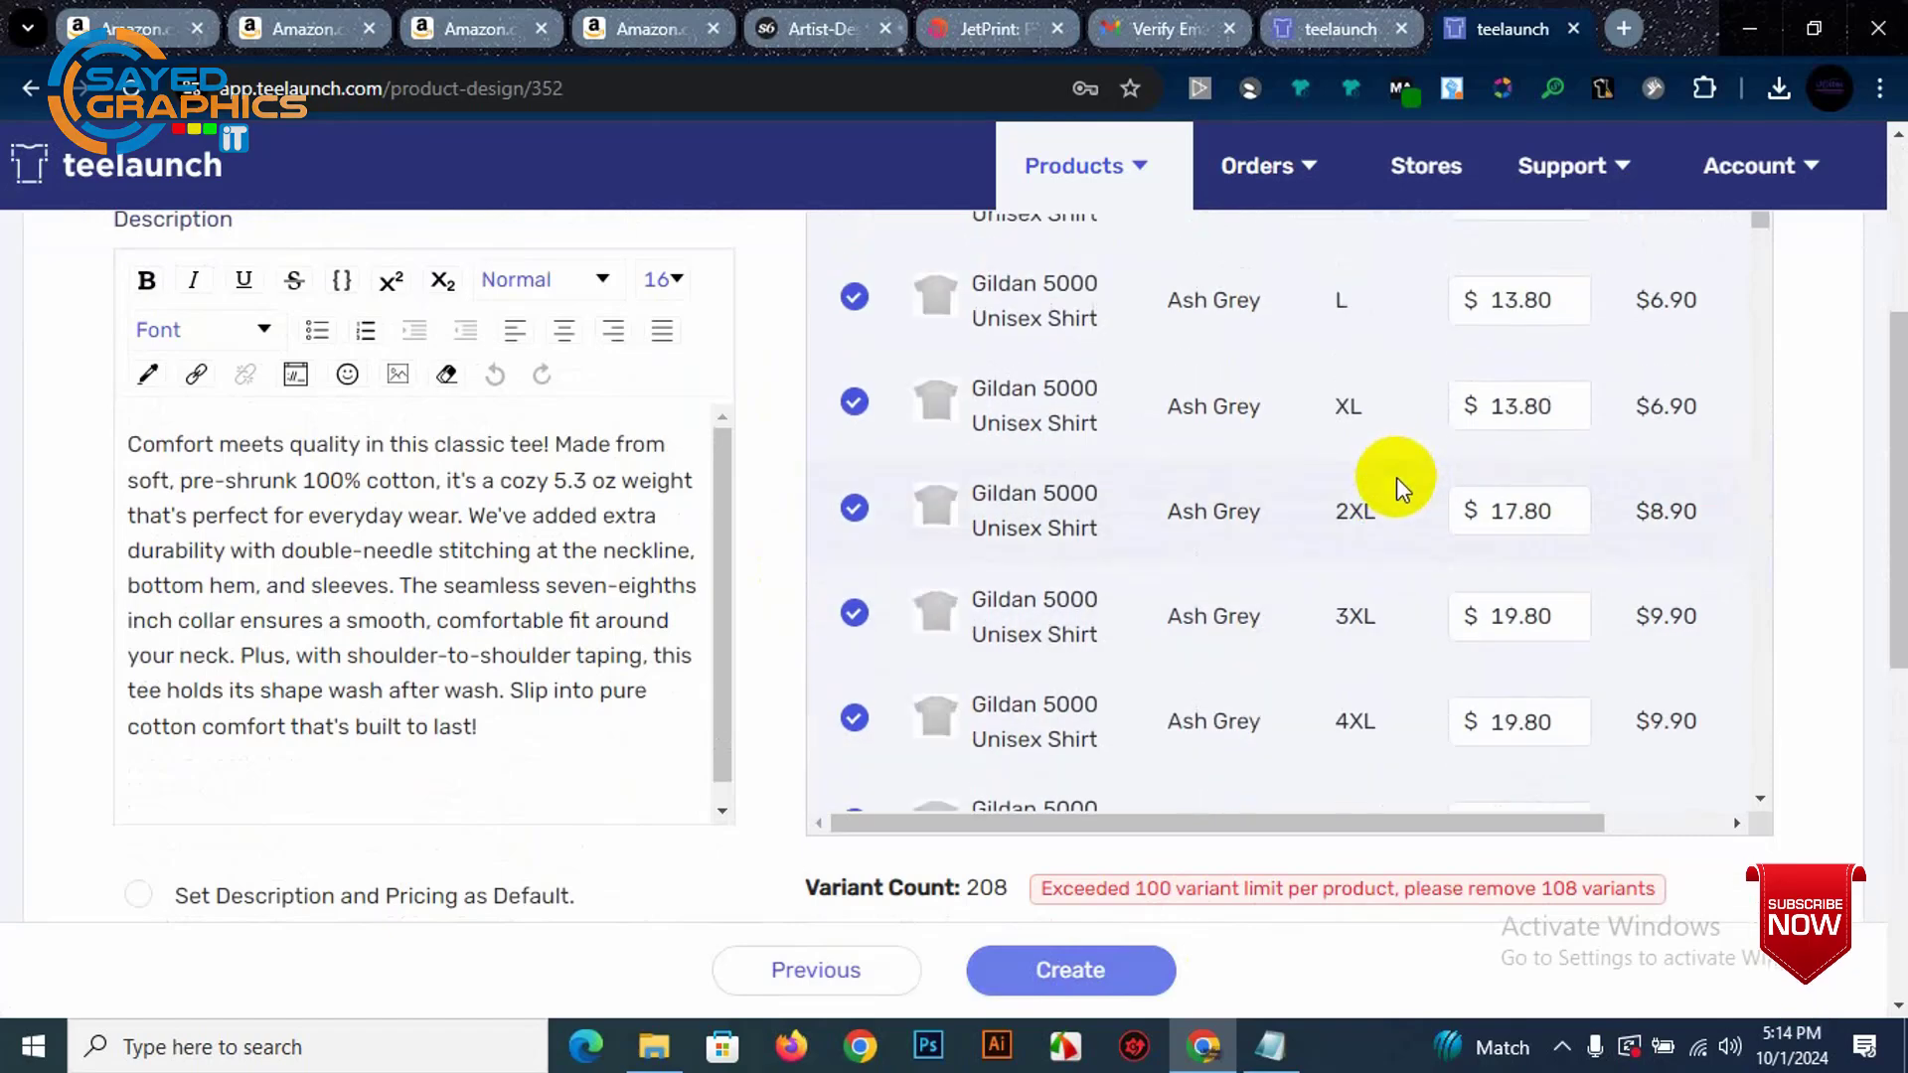
pyautogui.scroll(2, 1398, 479)
pyautogui.scroll(4, 1631, 426)
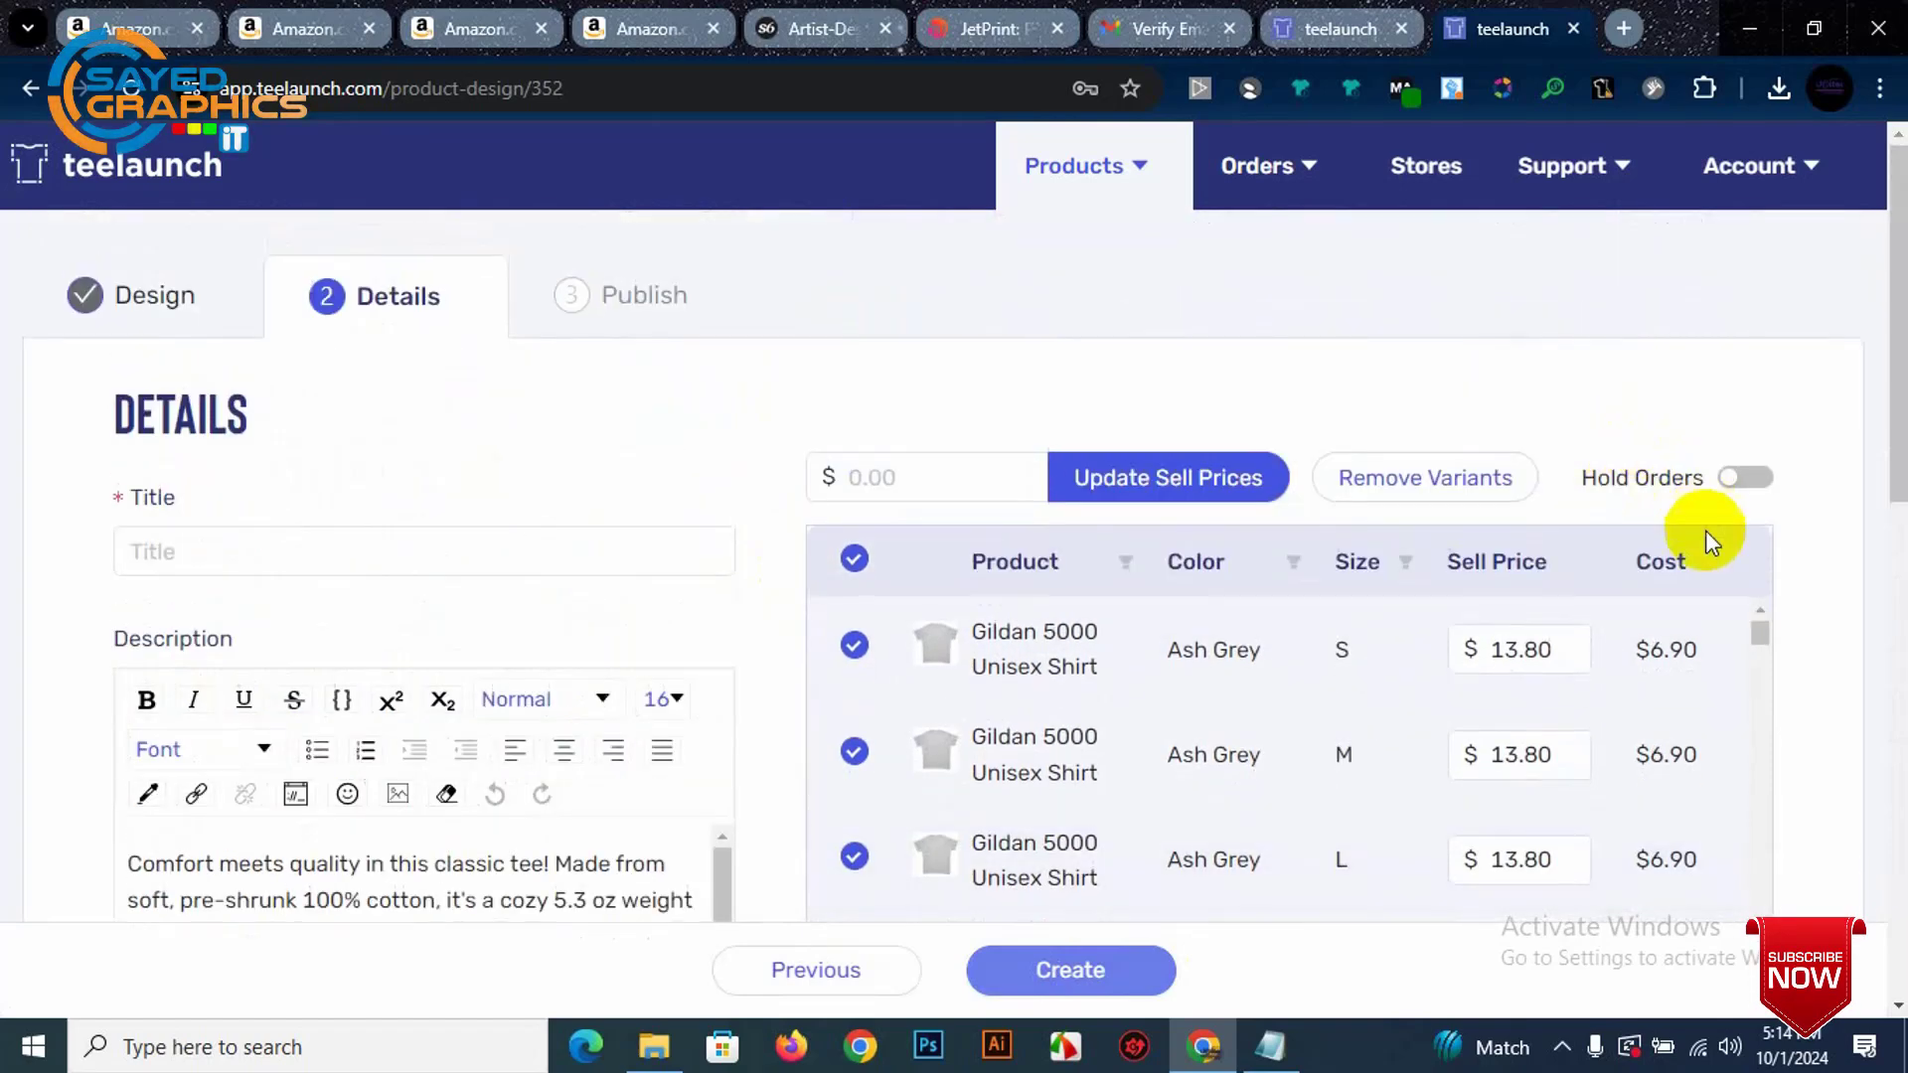
pyautogui.scroll(-1, 1606, 607)
pyautogui.scroll(1, 1480, 626)
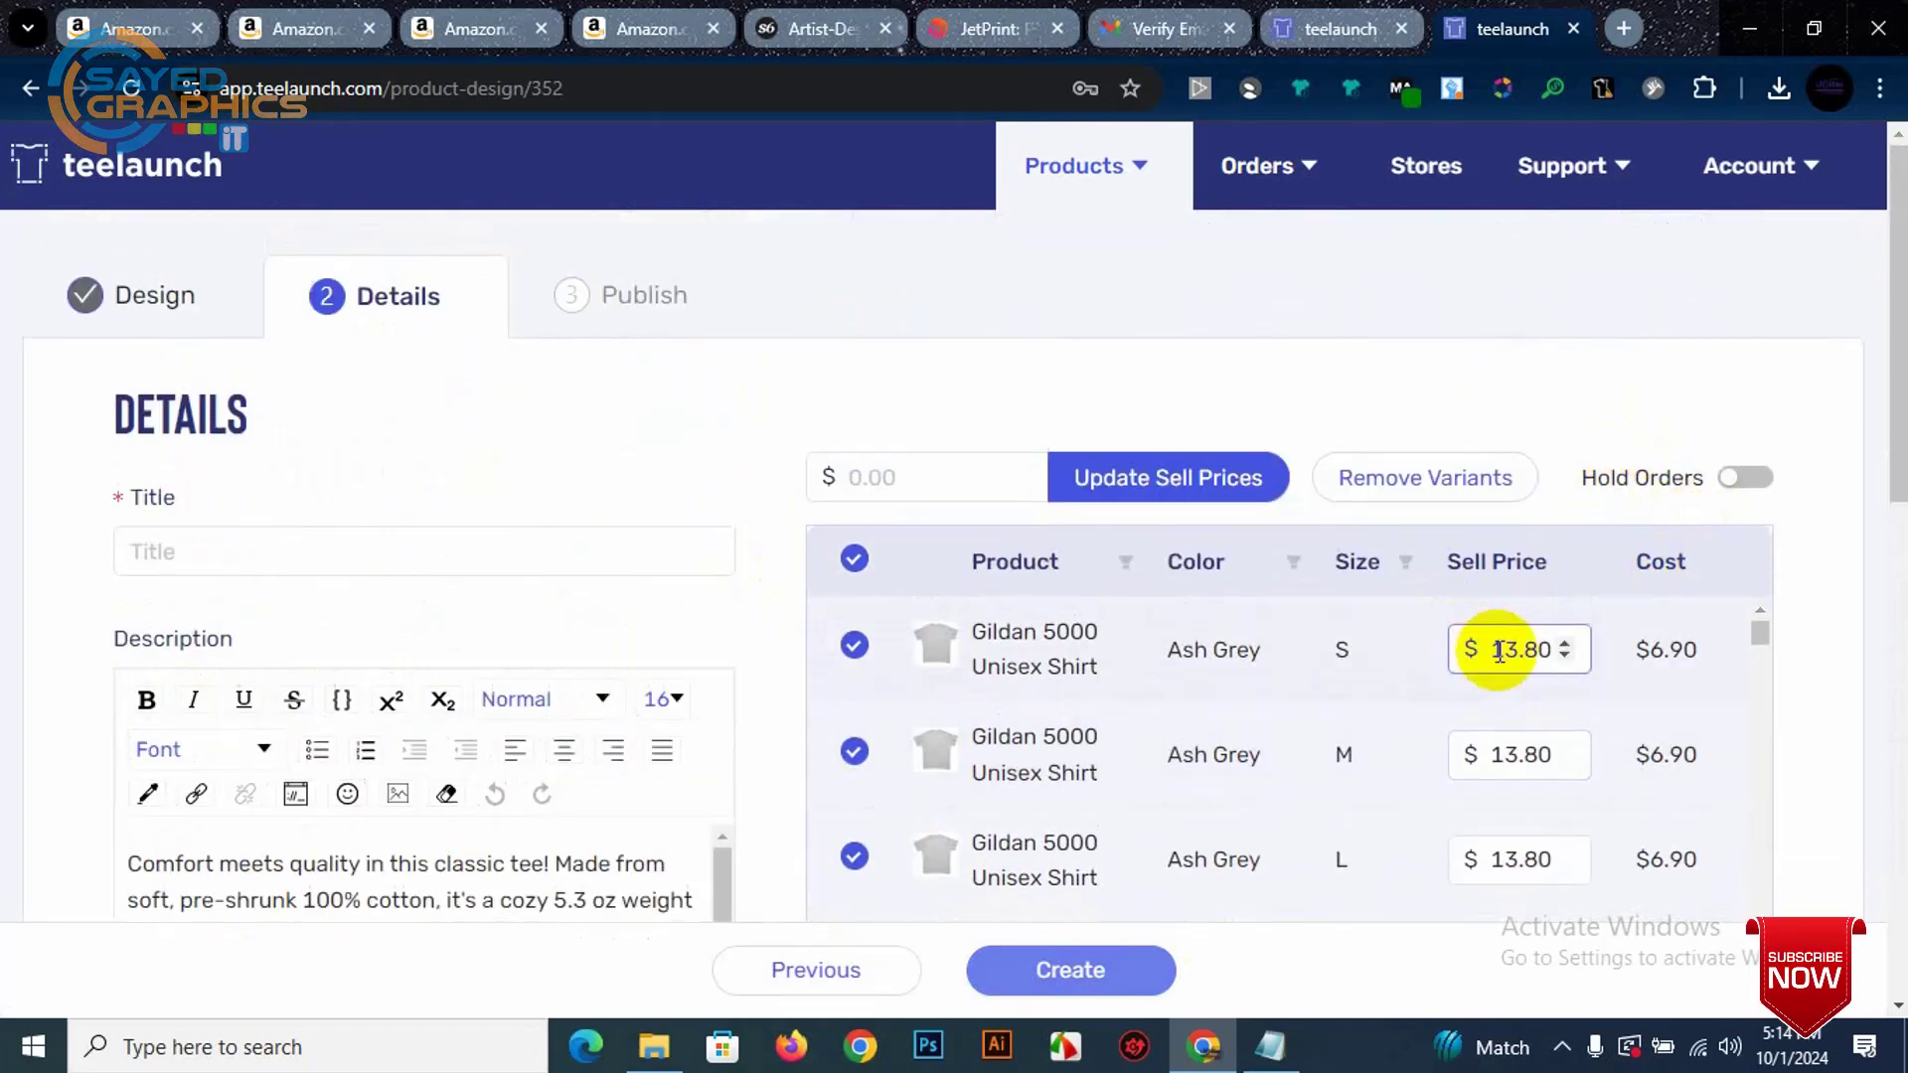
pyautogui.moveTo(1757, 637)
pyautogui.mouseDown()
pyautogui.moveTo(1761, 666)
pyautogui.moveTo(1758, 636)
pyautogui.mouseUp()
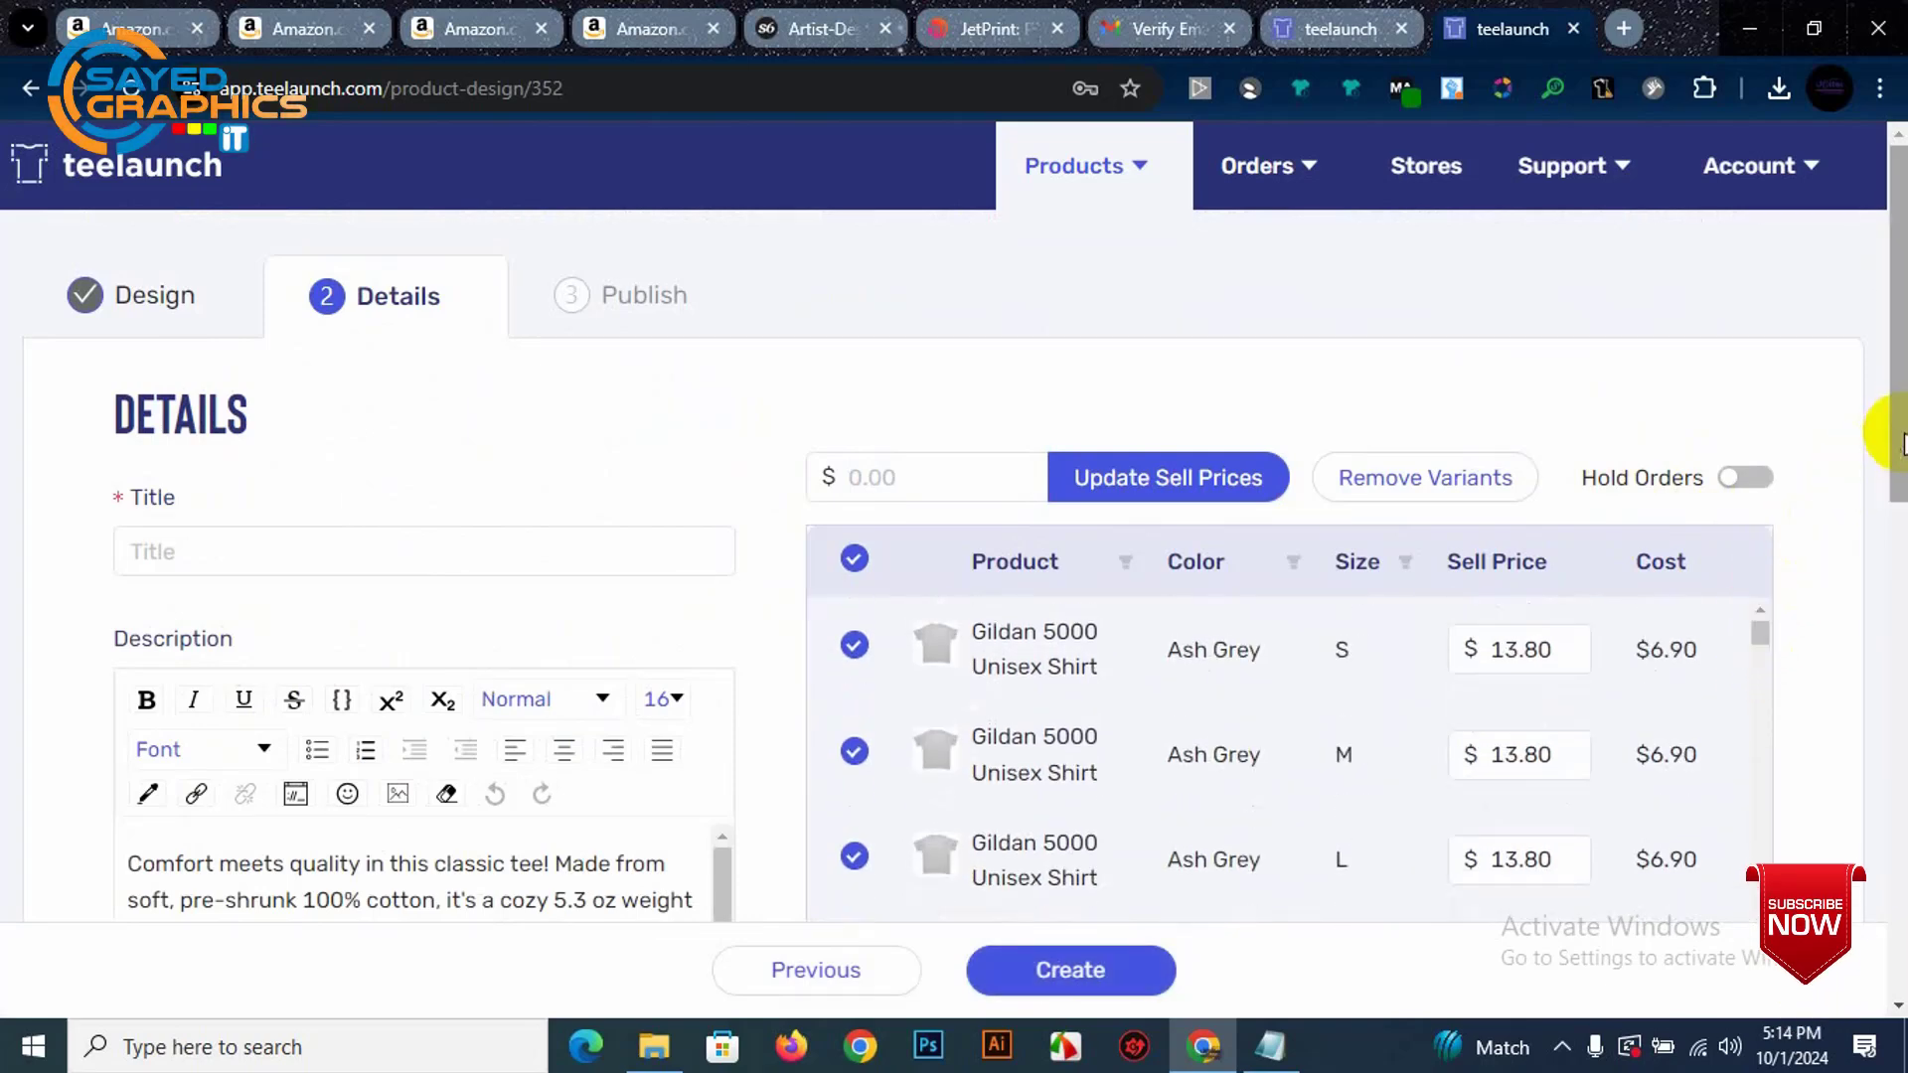
pyautogui.scroll(-3, 1878, 414)
pyautogui.moveTo(1896, 540); pyautogui.dragTo(1896, 437)
pyautogui.click(246, 513)
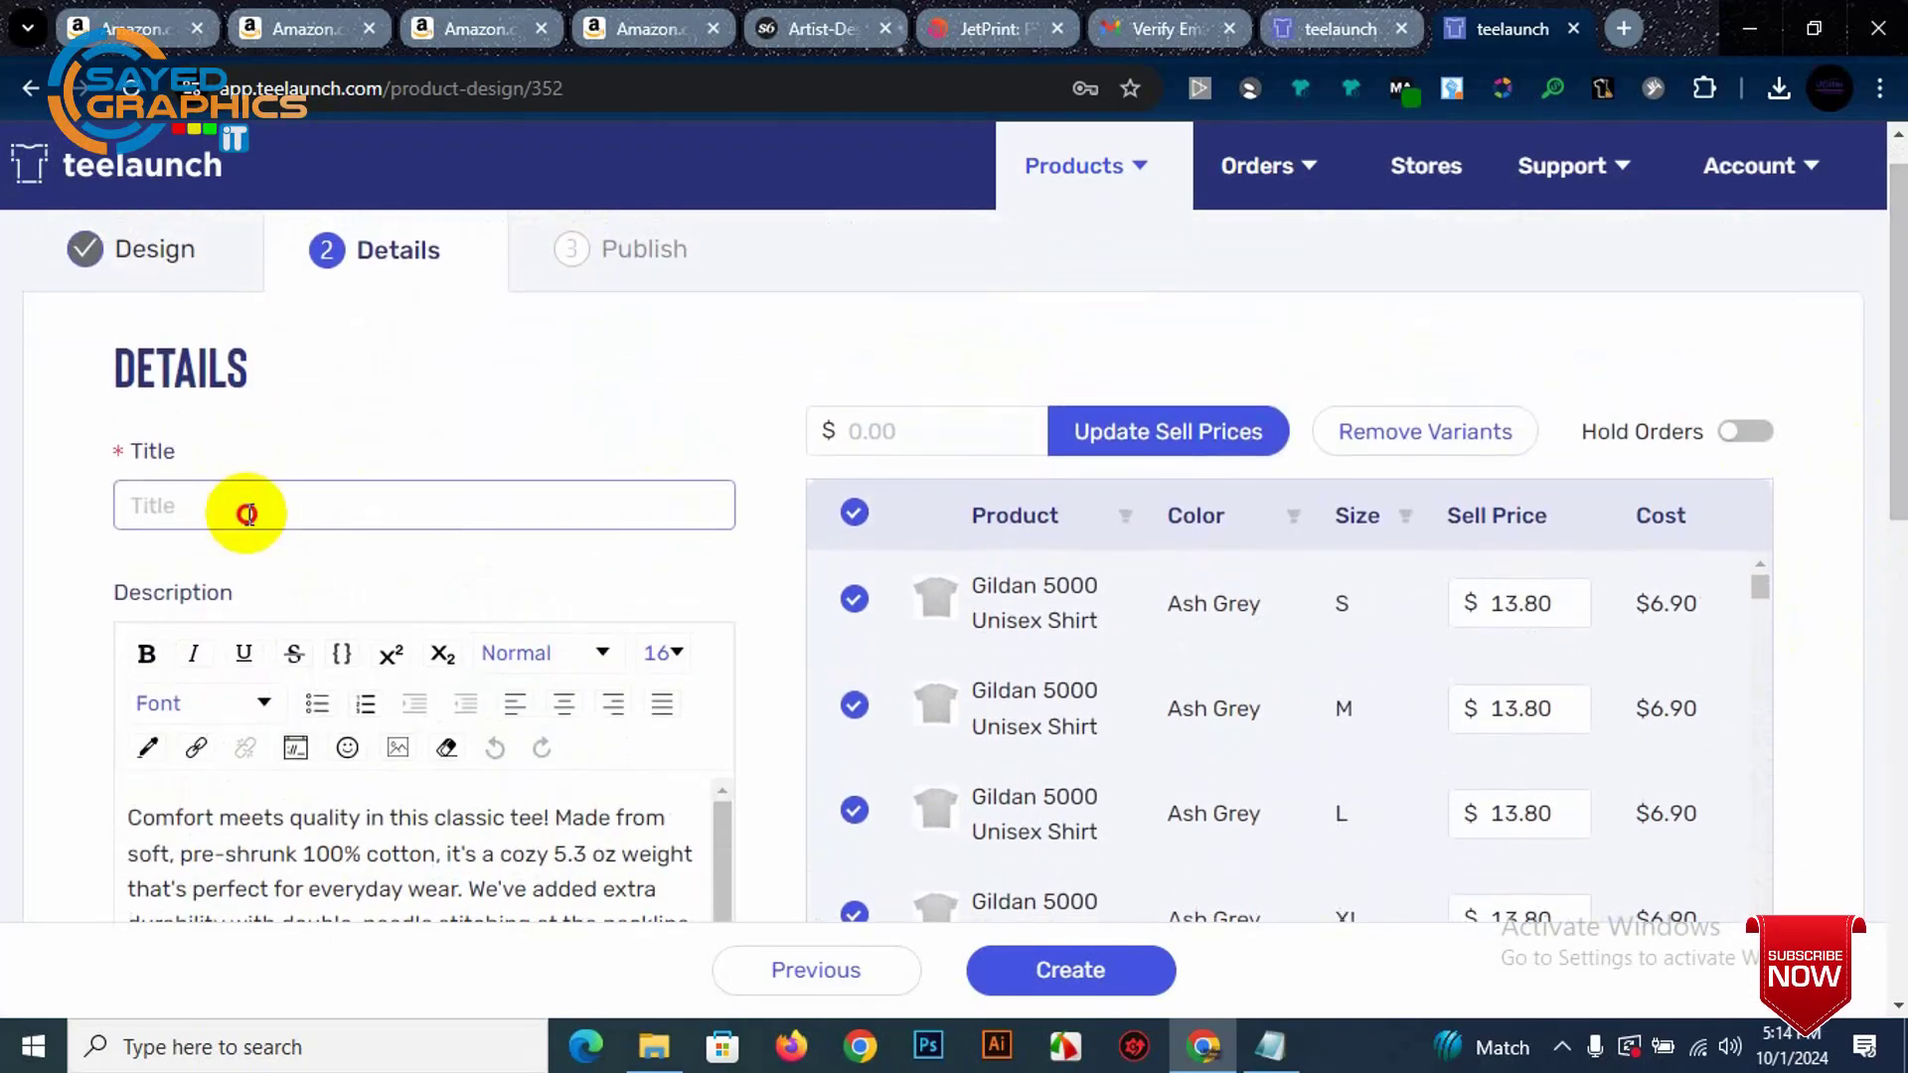
pyautogui.scroll(-2, 266, 592)
# Step: Insert blank lines above 'Comfort' at the start of the description
pyautogui.click(328, 704)
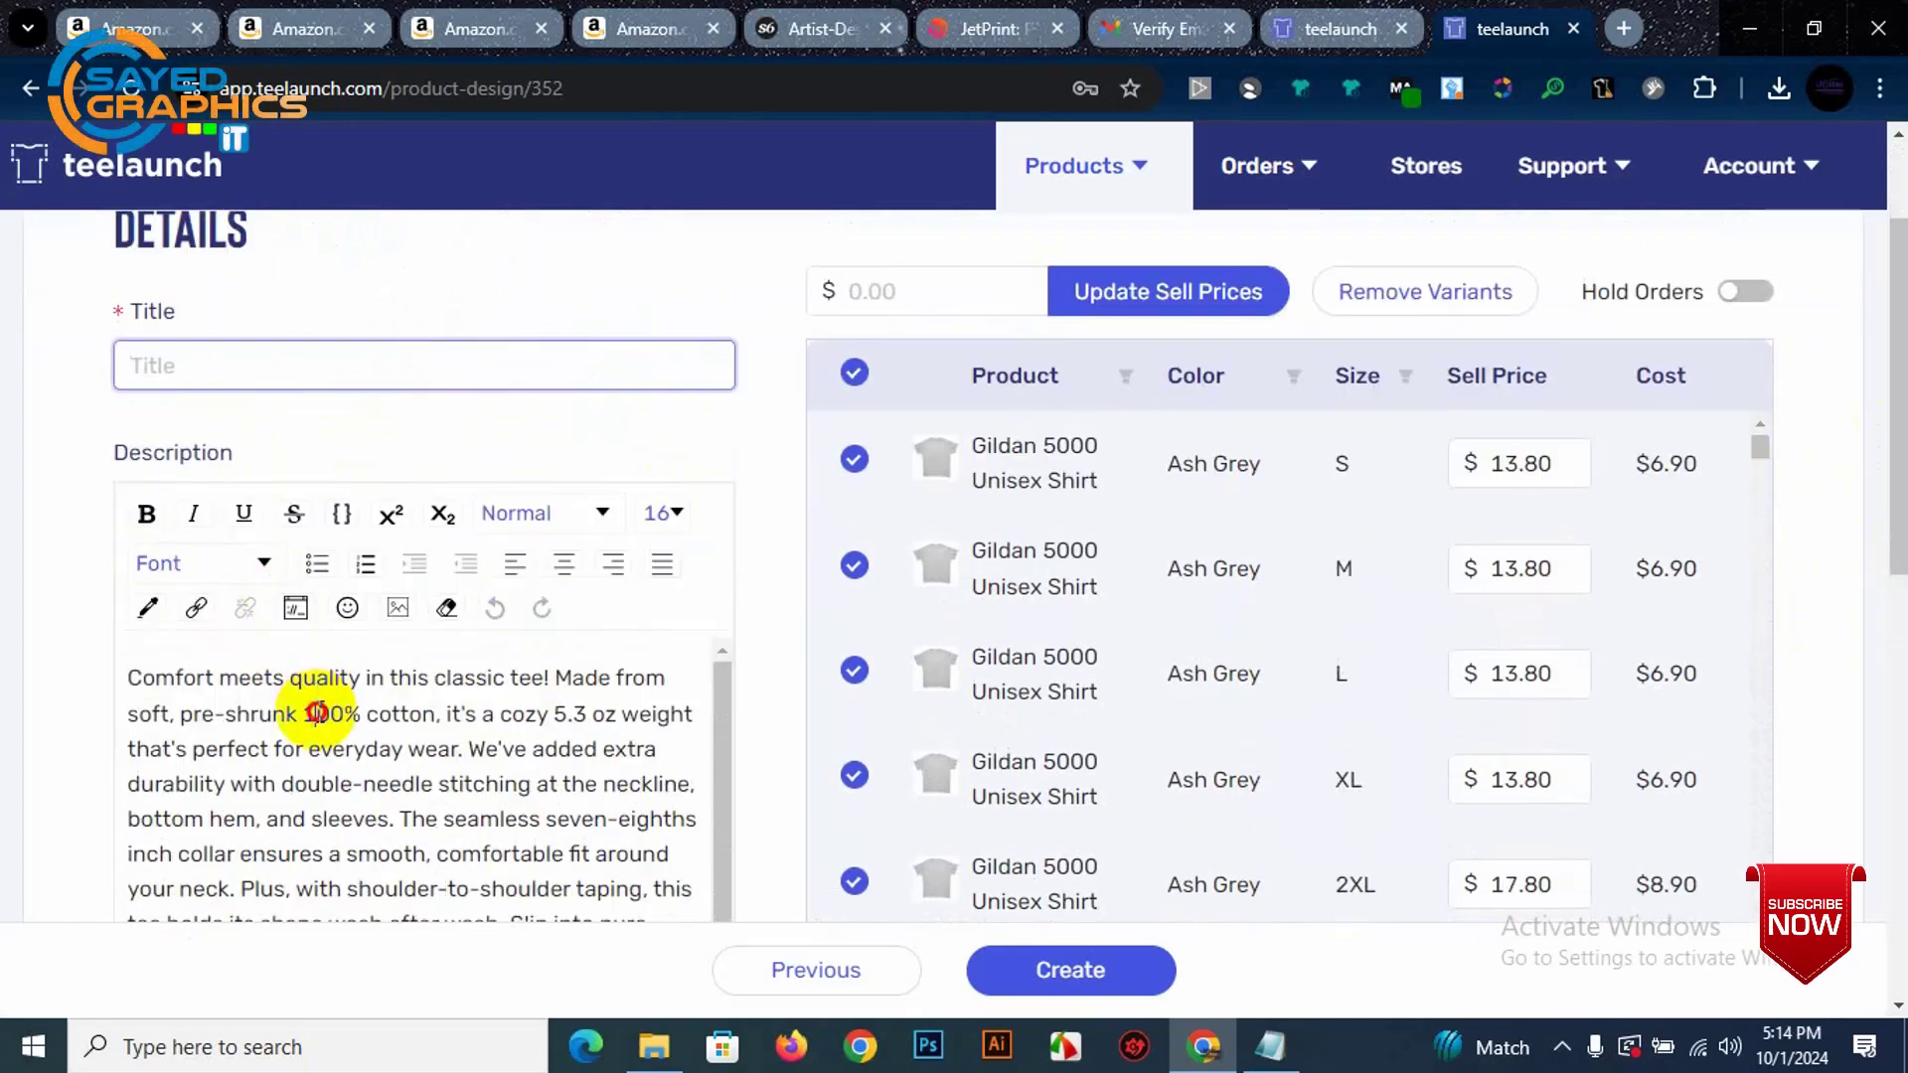
pyautogui.hotkey('ctrl', 'a')
pyautogui.scroll(-1, 336, 702)
pyautogui.click(348, 860)
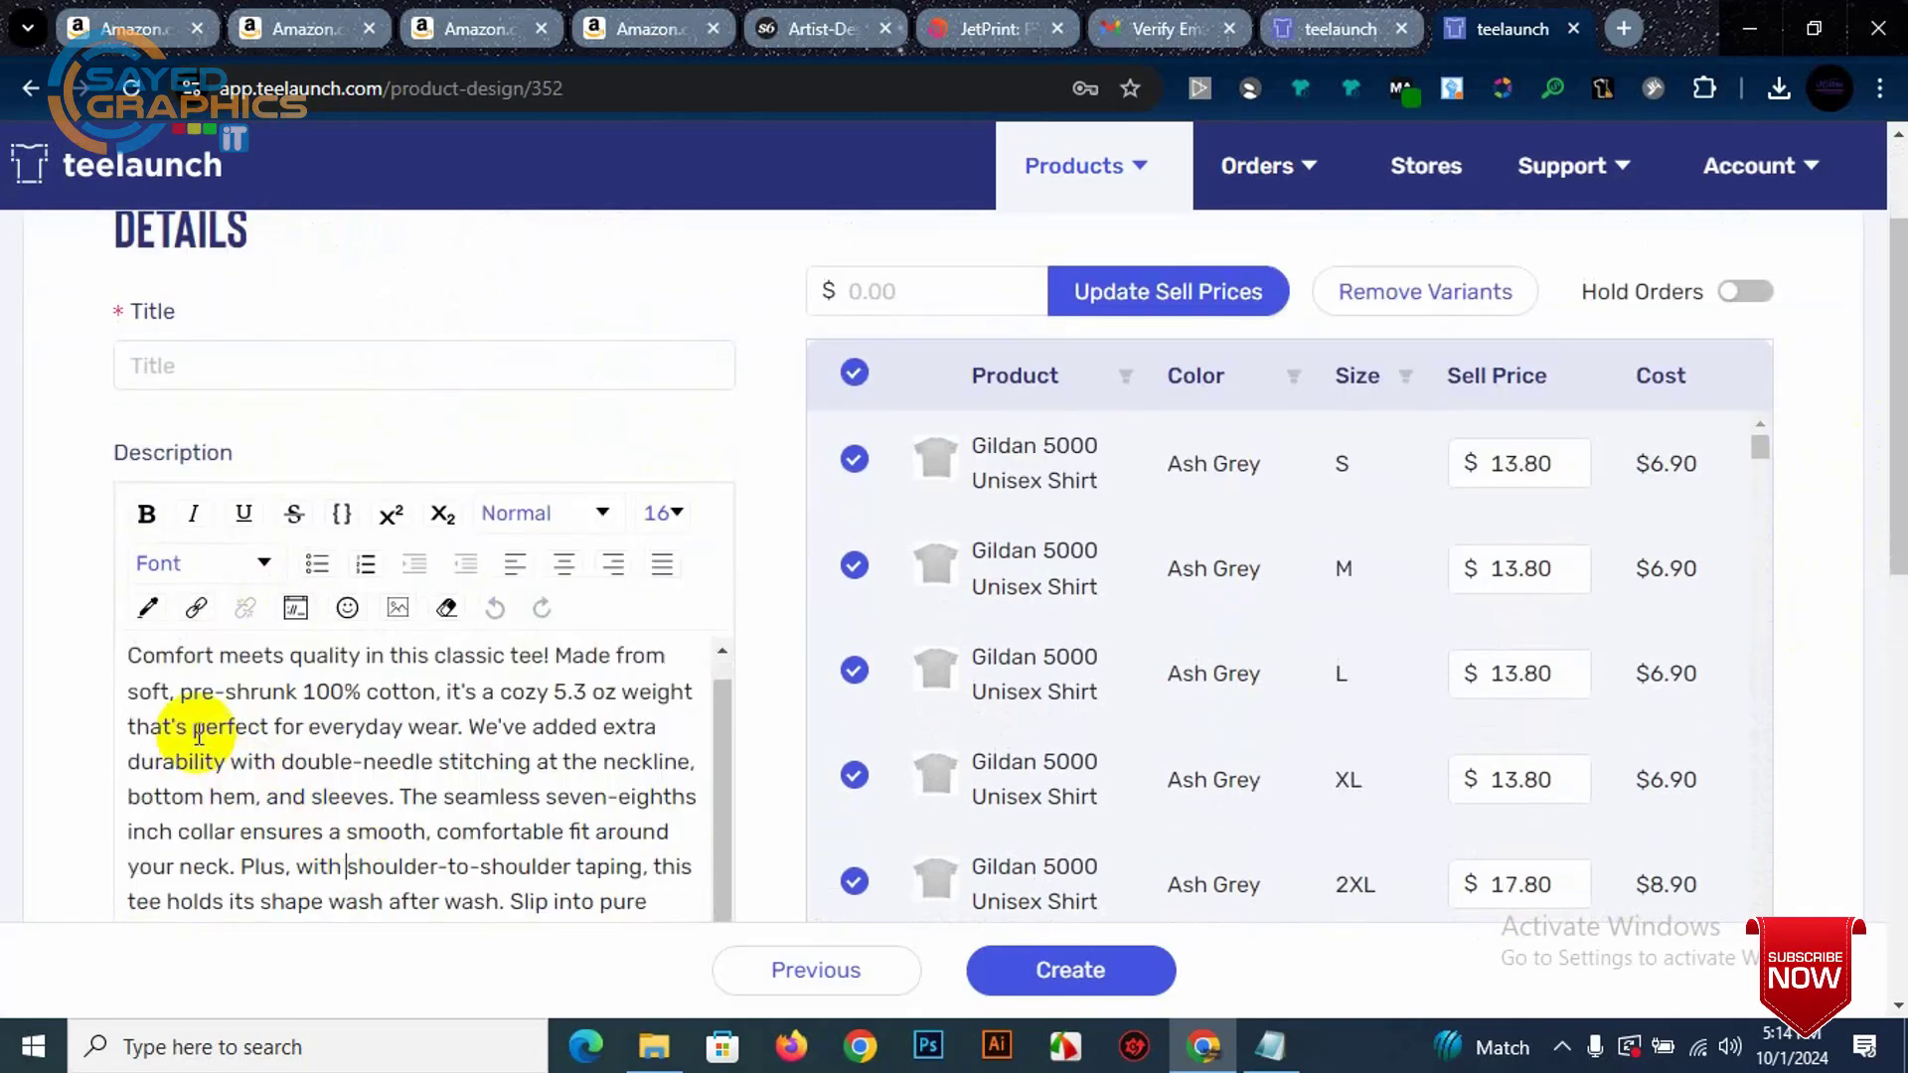
pyautogui.scroll(-3, 164, 664)
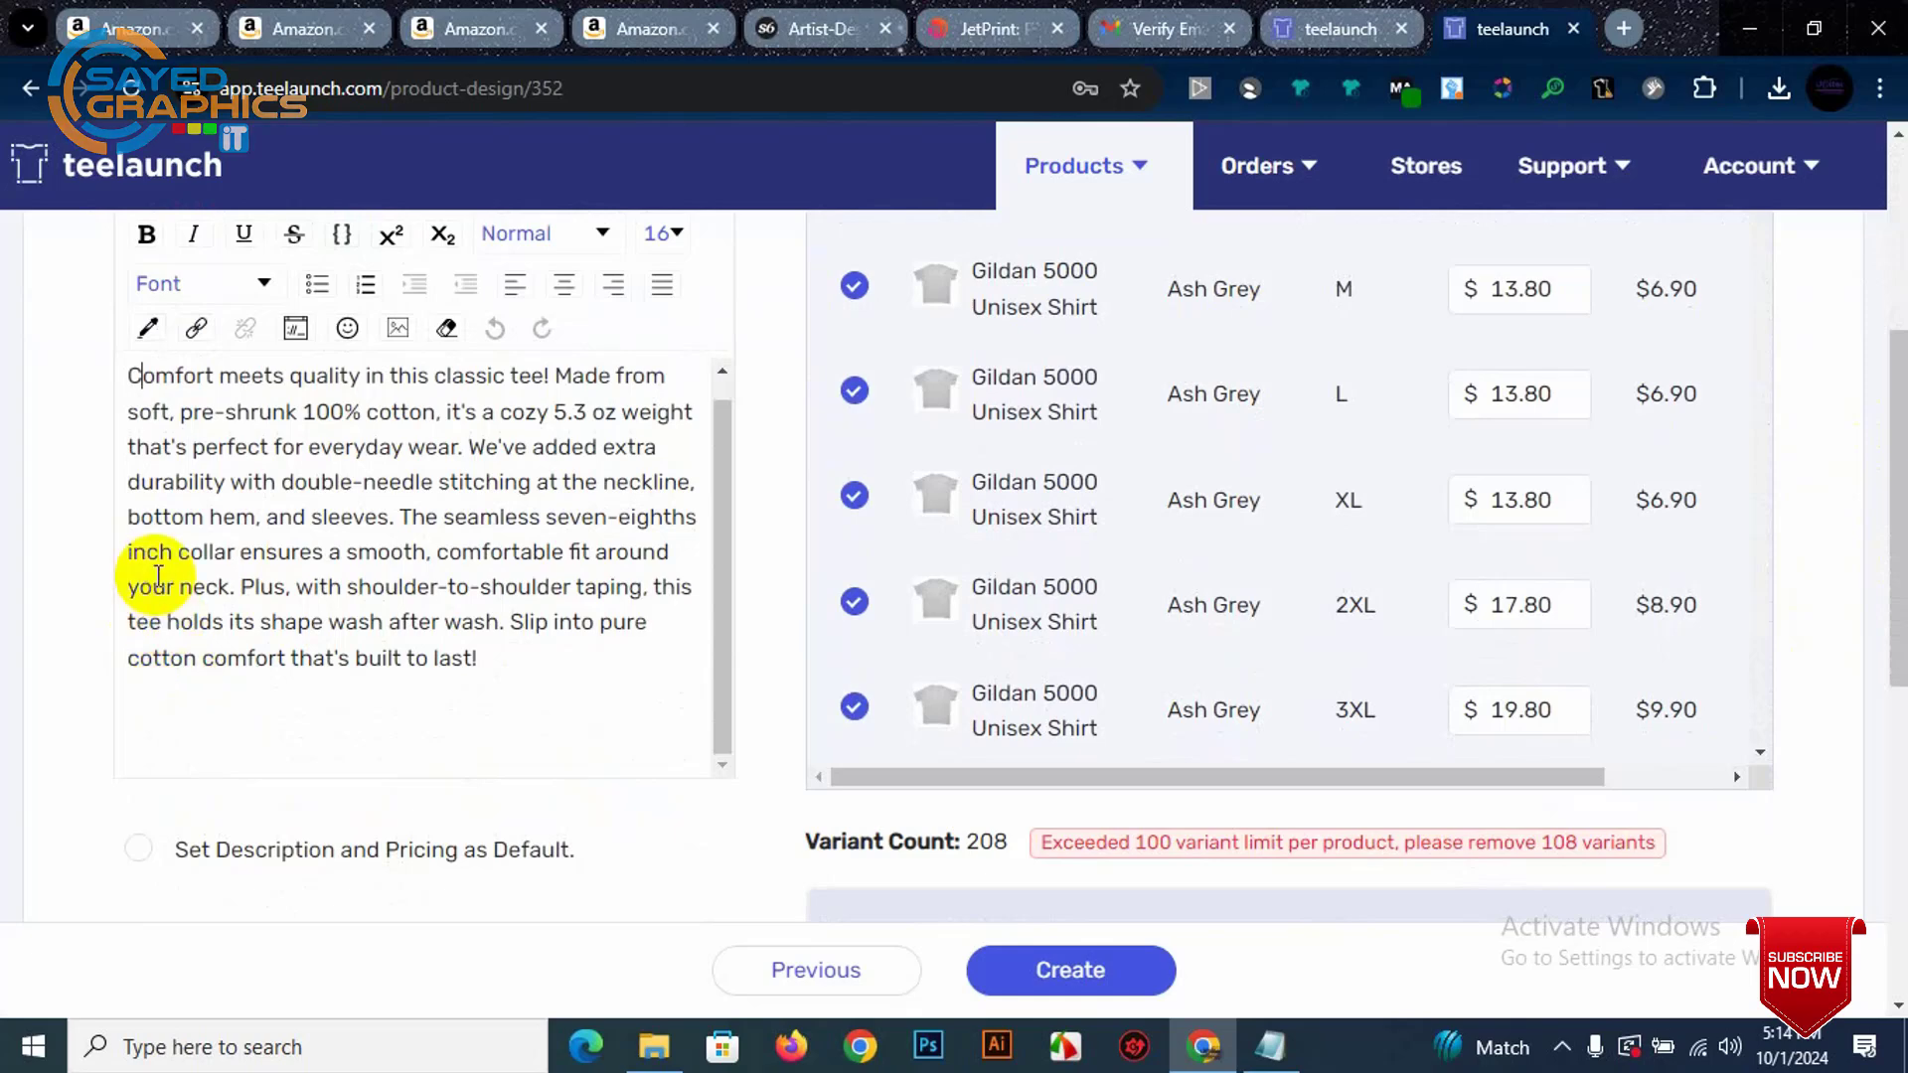
pyautogui.moveTo(535, 686); pyautogui.dragTo(151, 362)
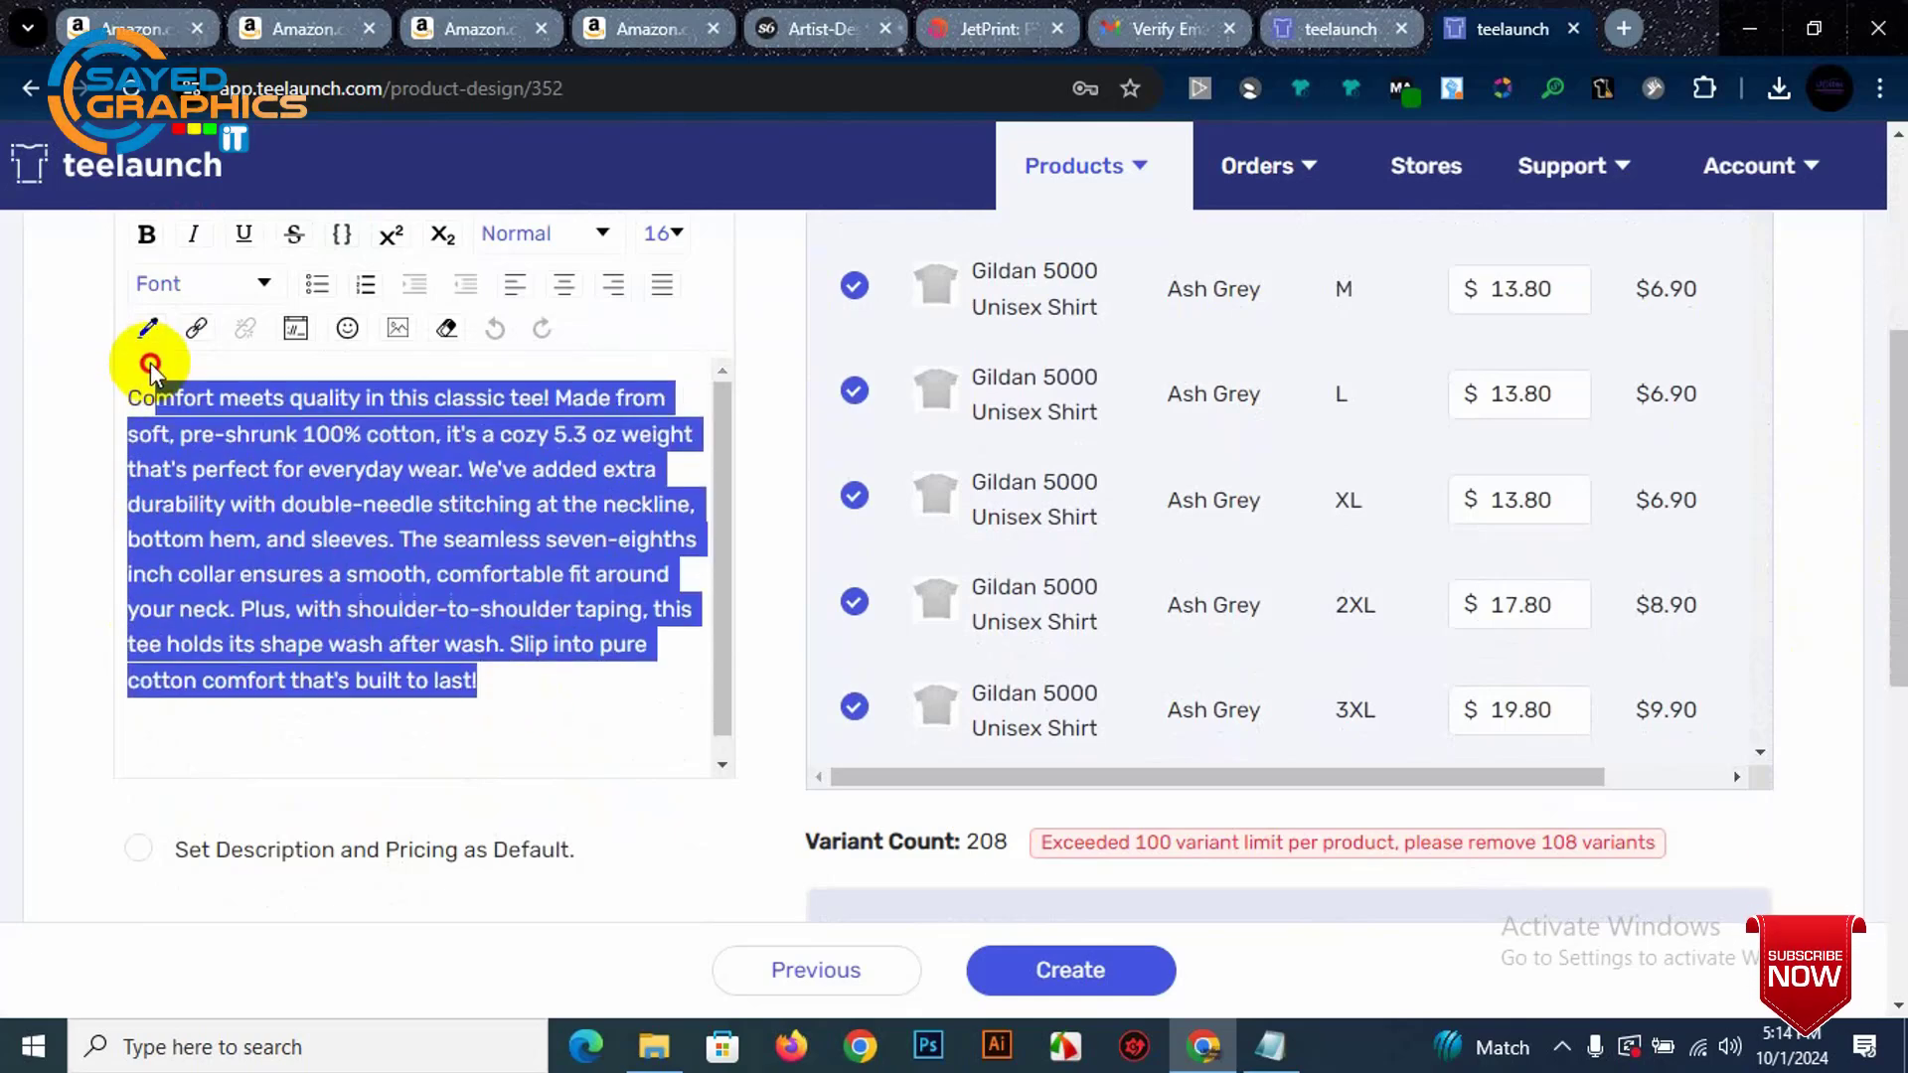
pyautogui.click(298, 505)
pyautogui.click(125, 398)
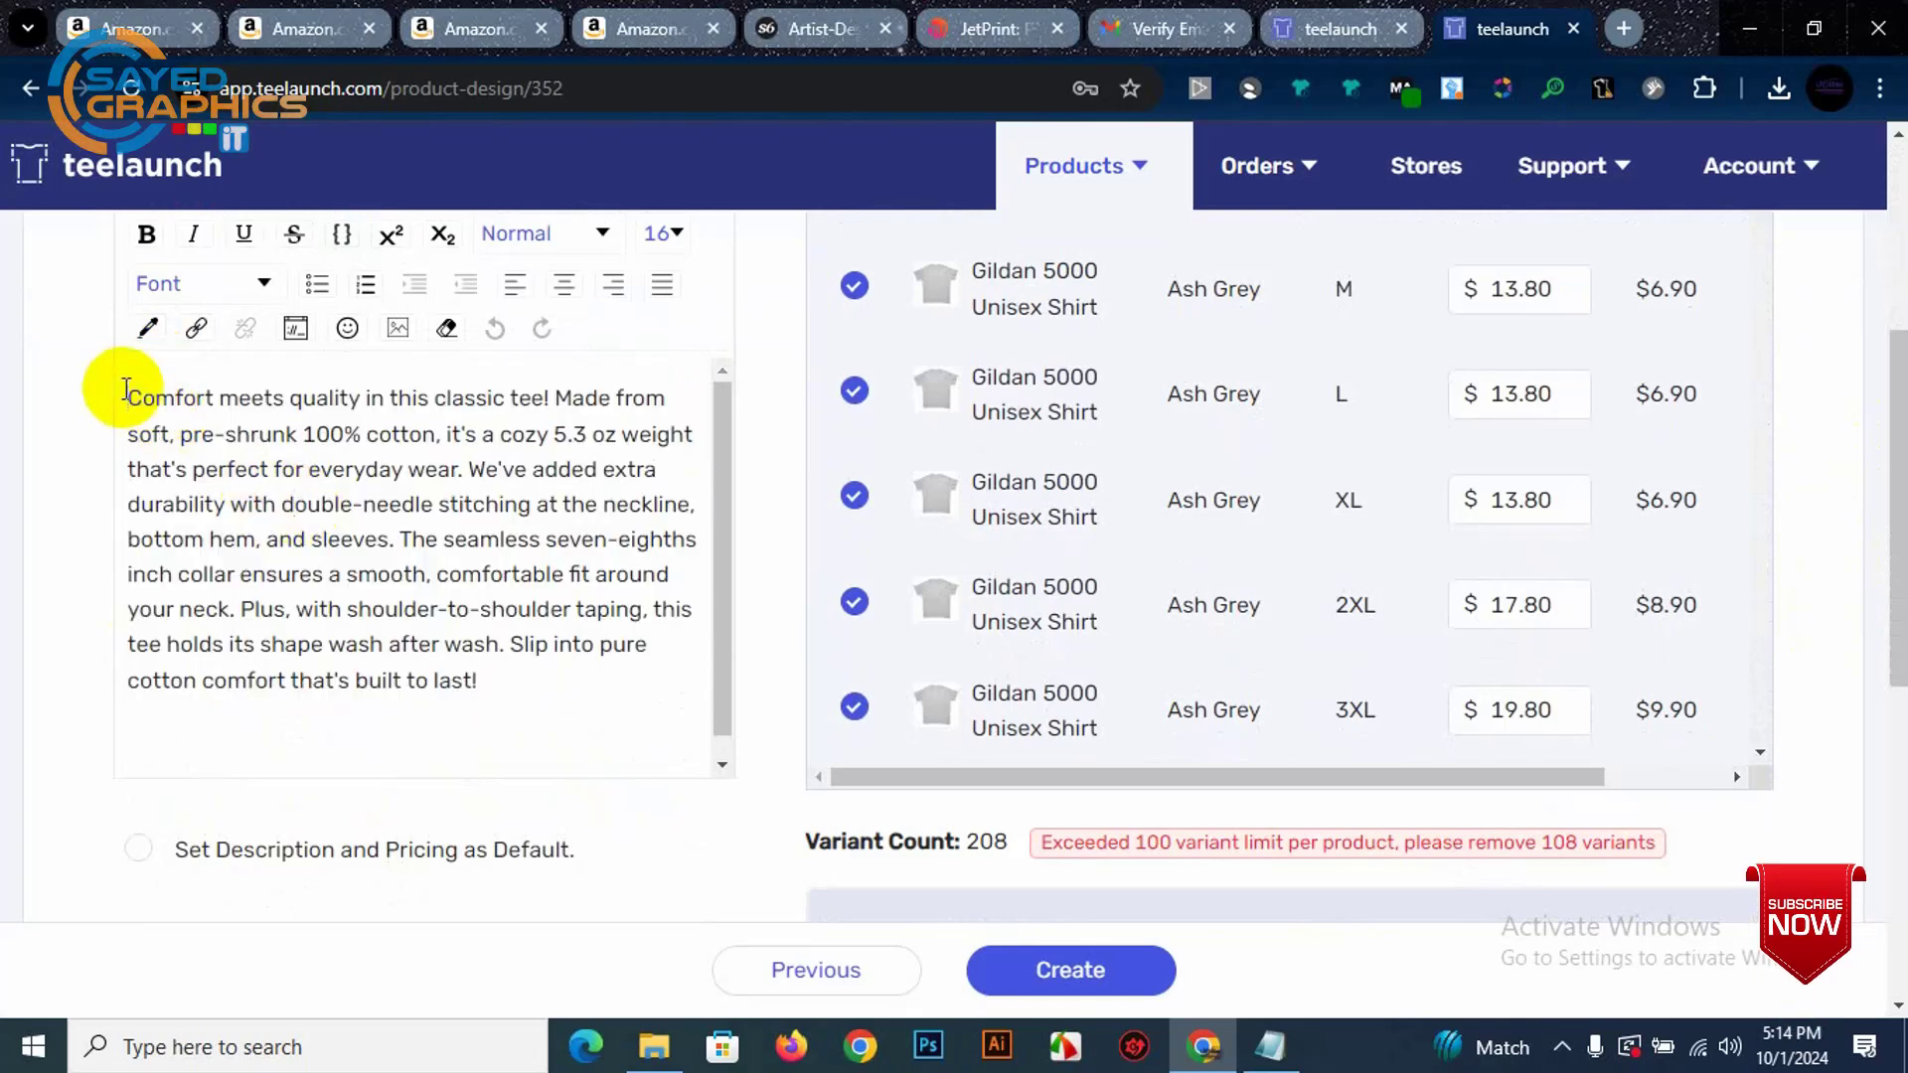
pyautogui.press('Return')
pyautogui.press('Return')
pyautogui.press('Return')
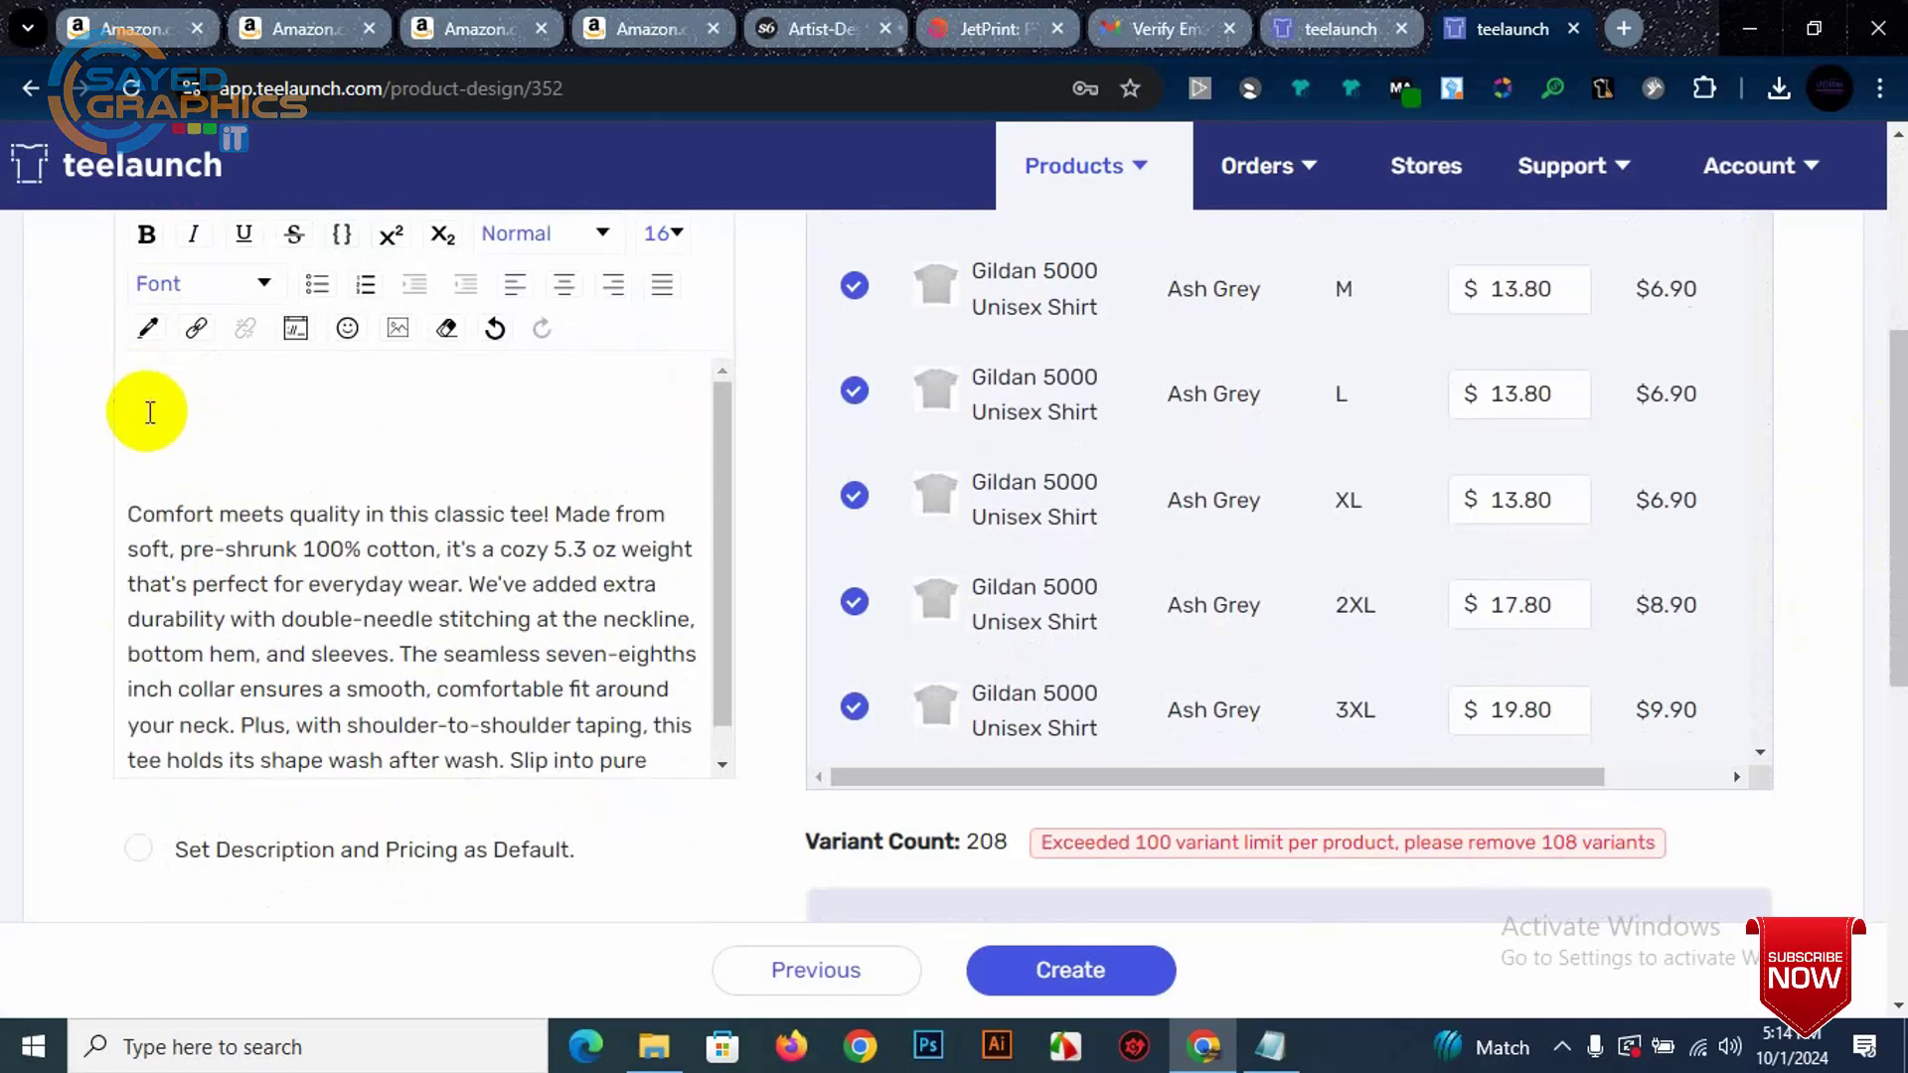
# Step: Focus the empty Title field and bring up the Amazon Friday the 13th T-shirt page
pyautogui.scroll(5, 288, 453)
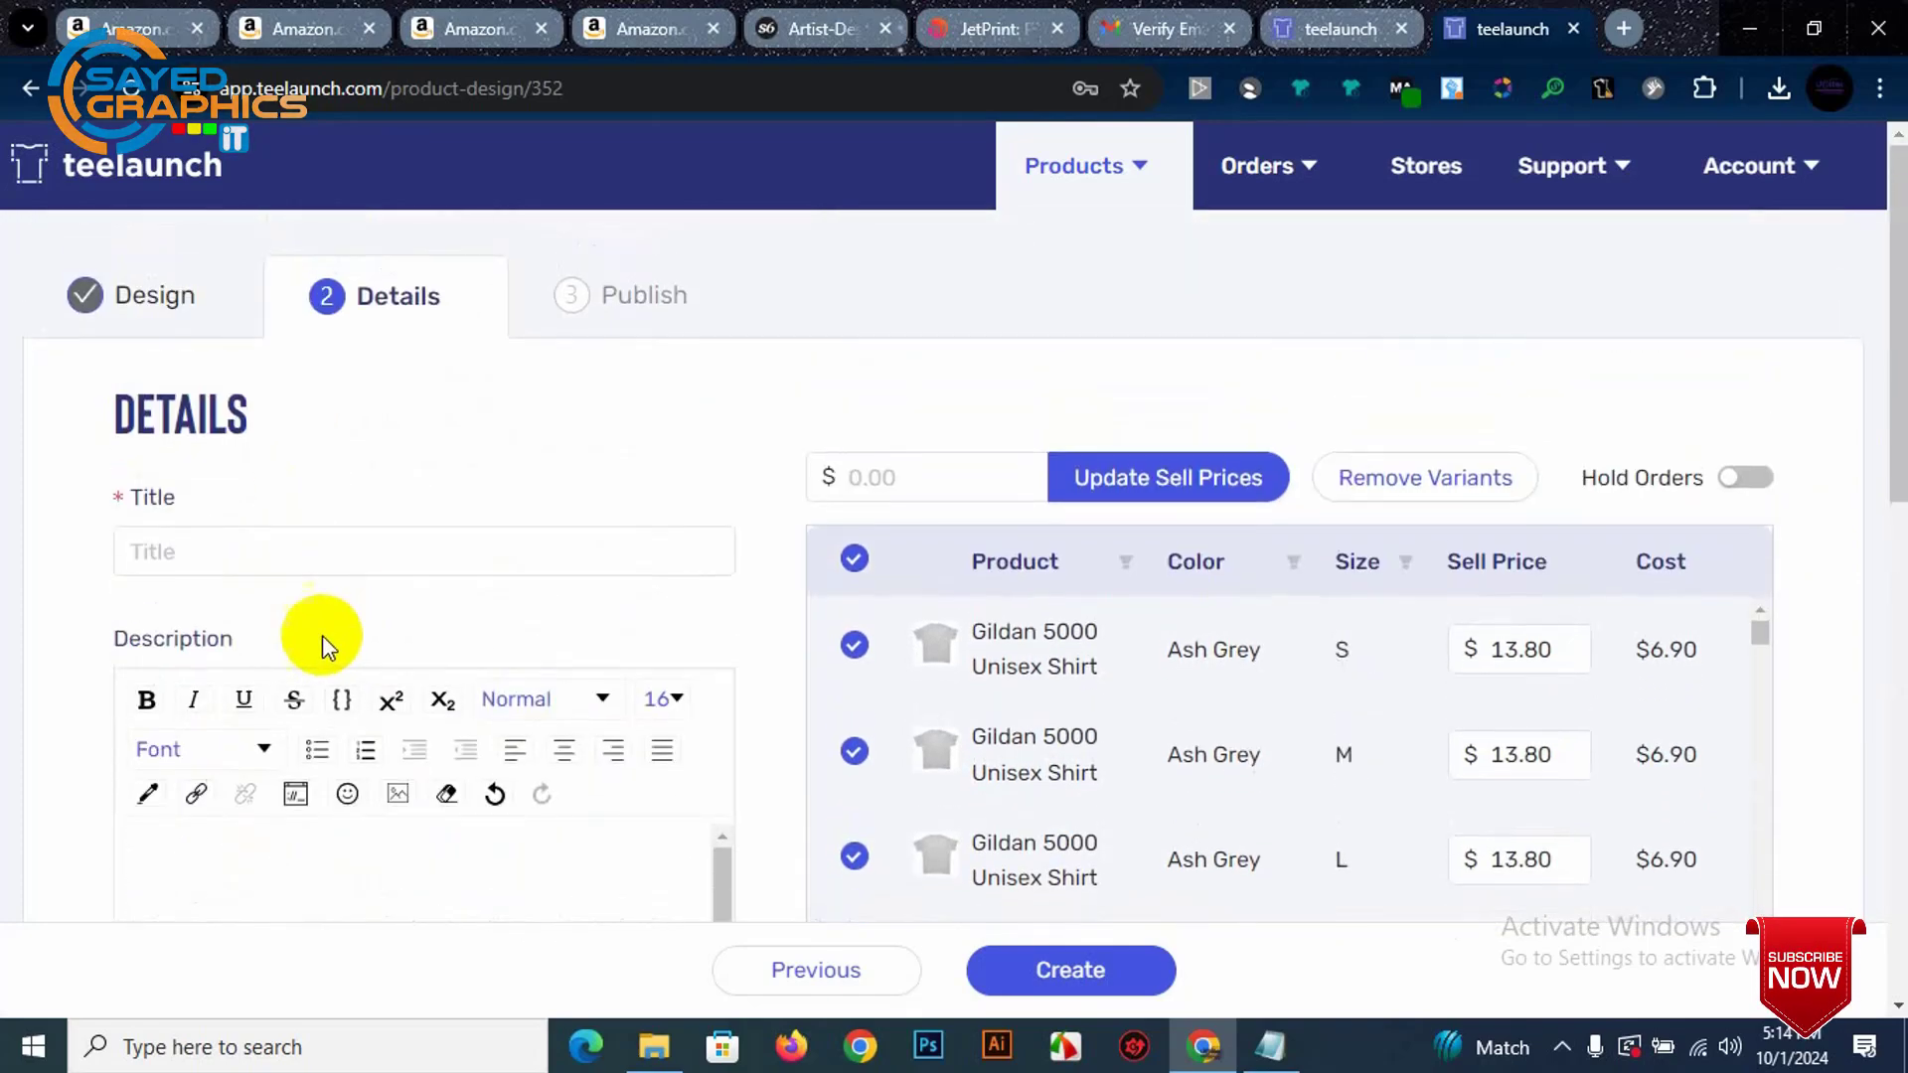
pyautogui.click(226, 555)
pyautogui.scroll(-4, 349, 546)
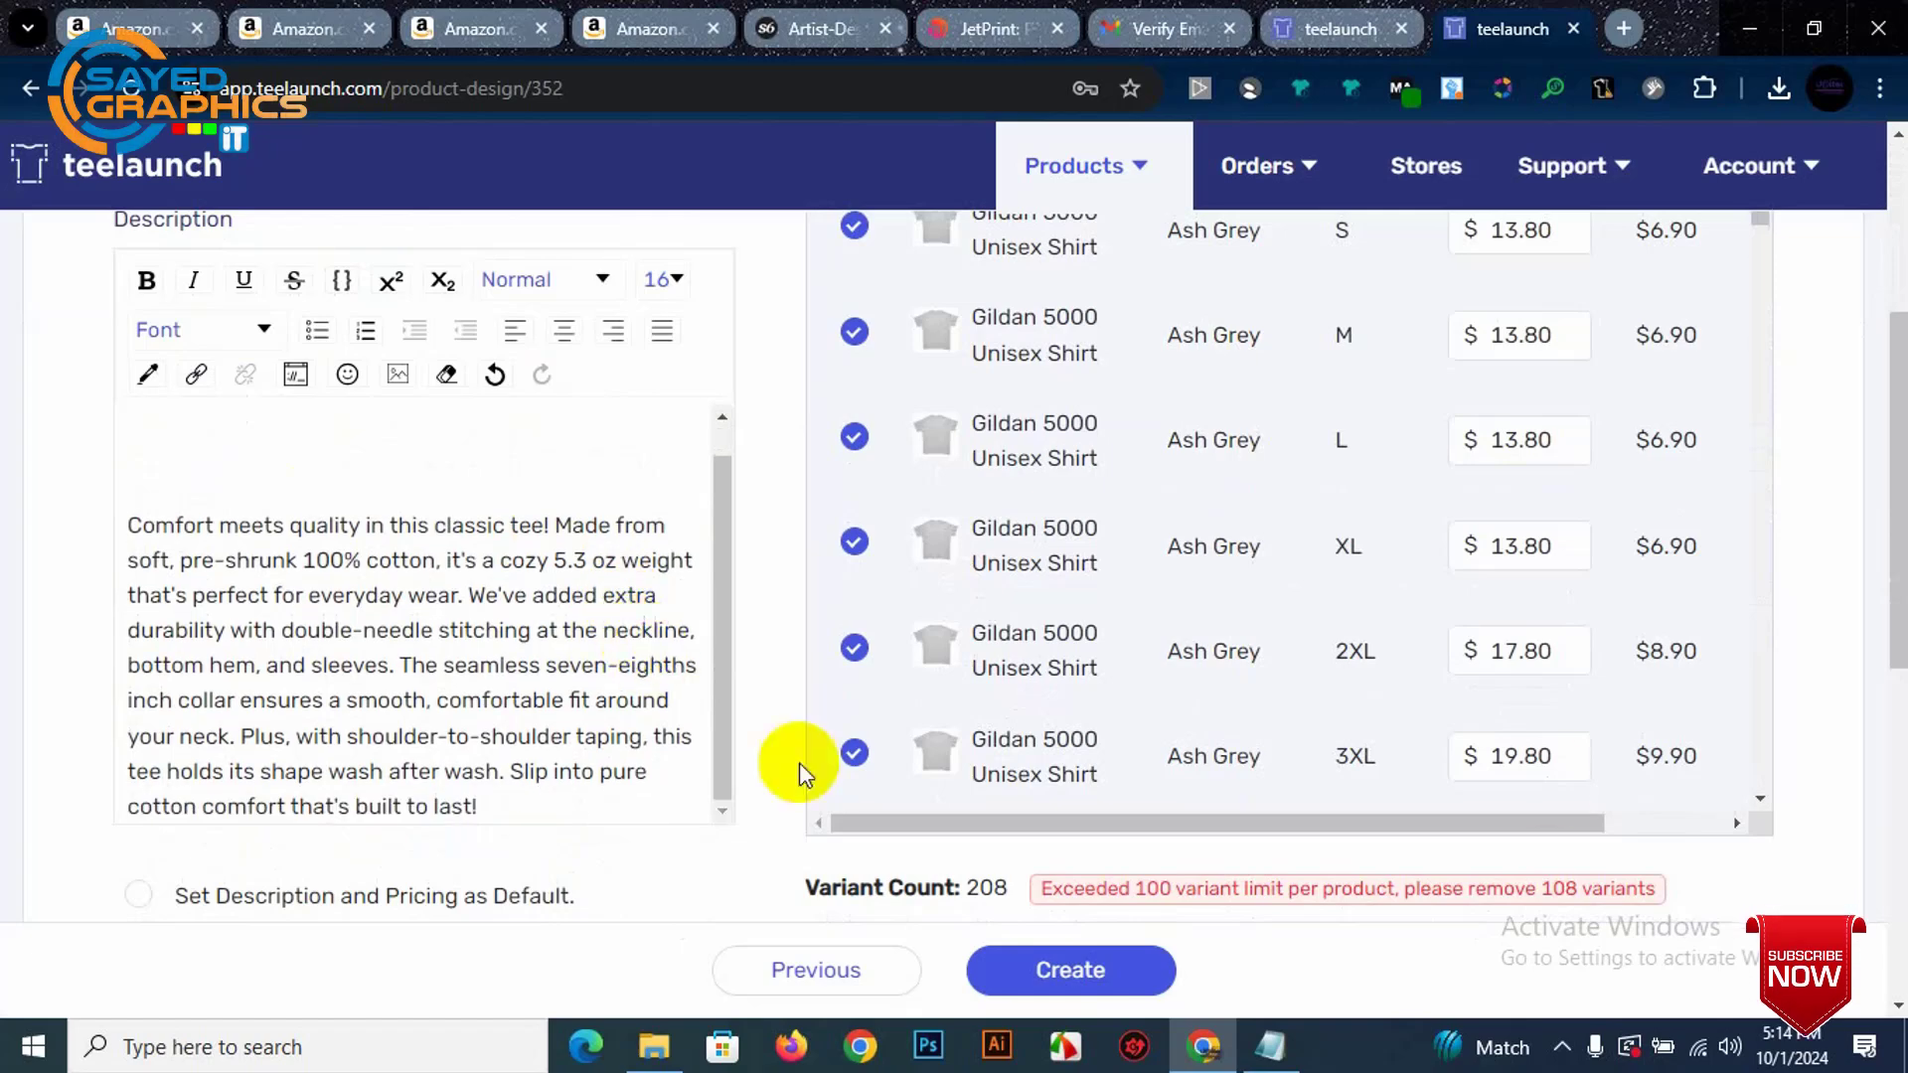
pyautogui.scroll(-4, 1521, 757)
pyautogui.scroll(-1, 669, 660)
pyautogui.scroll(5, 626, 587)
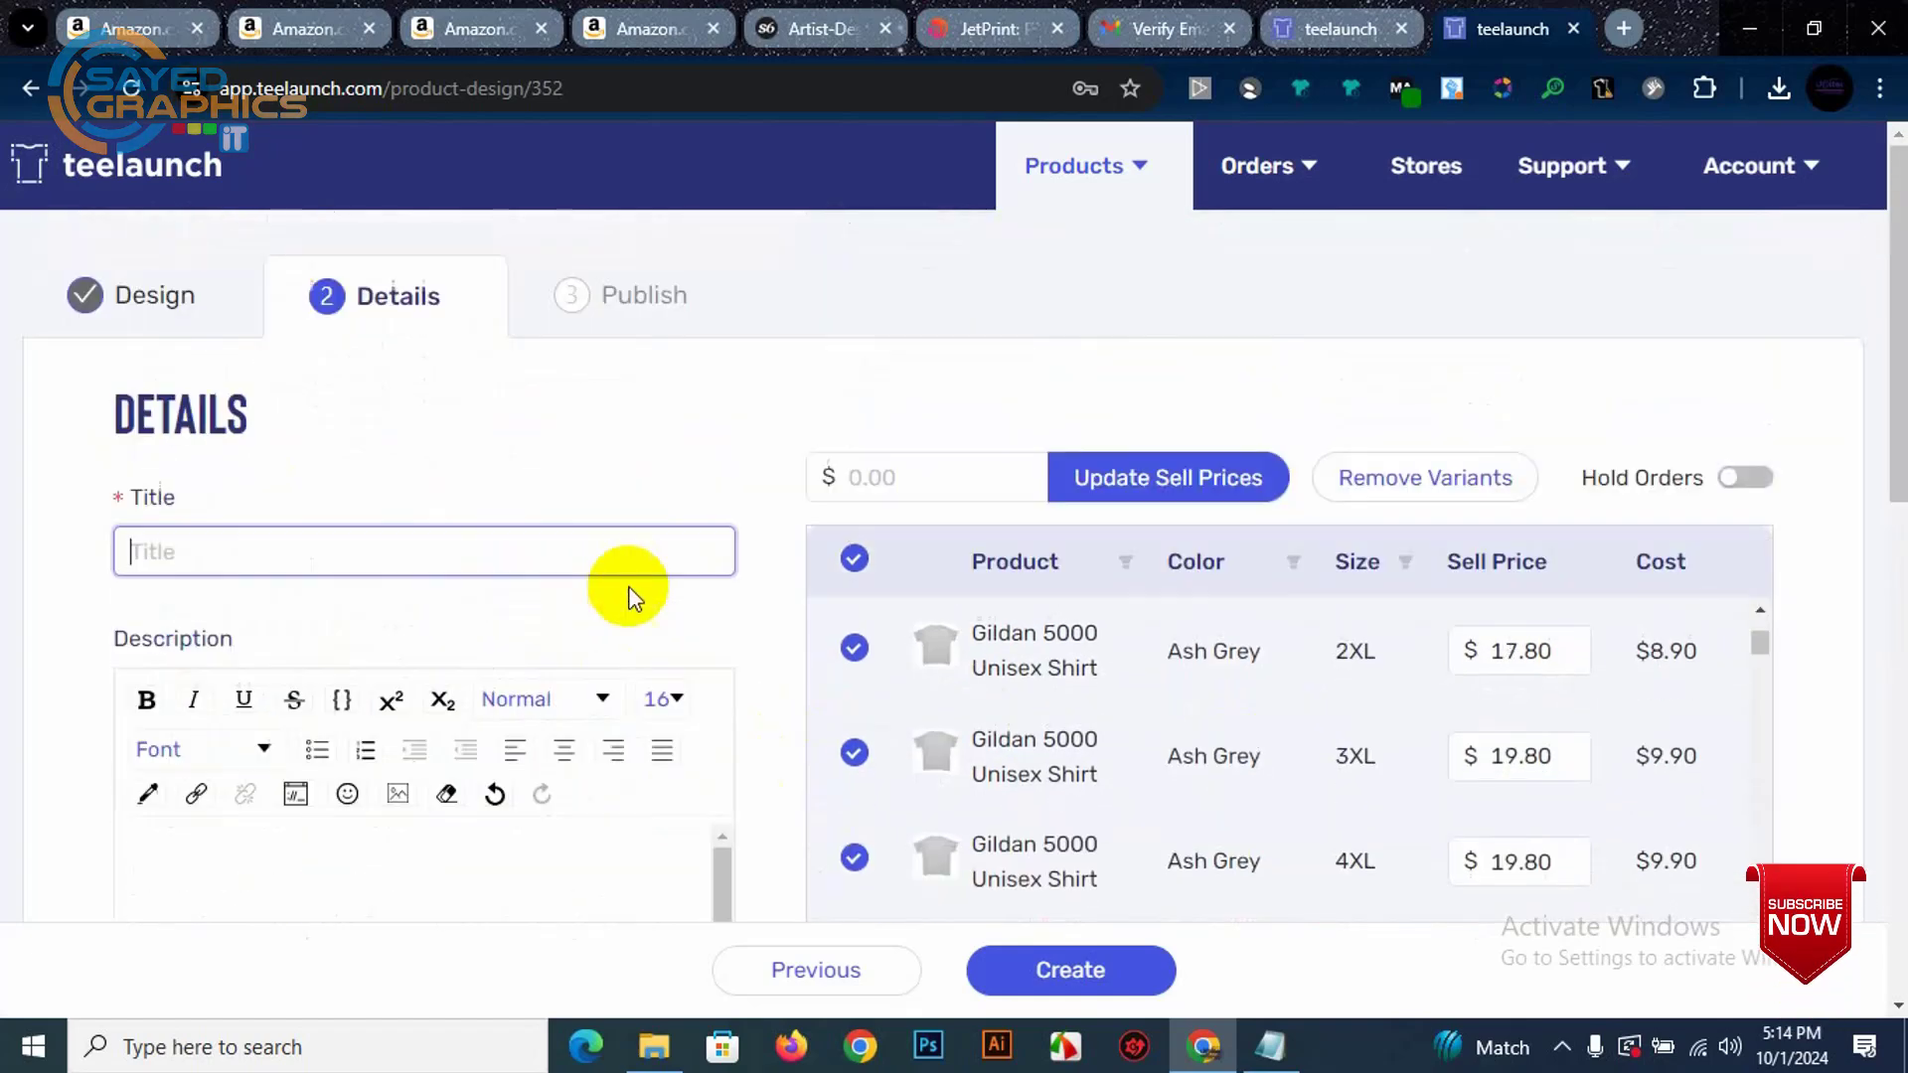
pyautogui.click(686, 14)
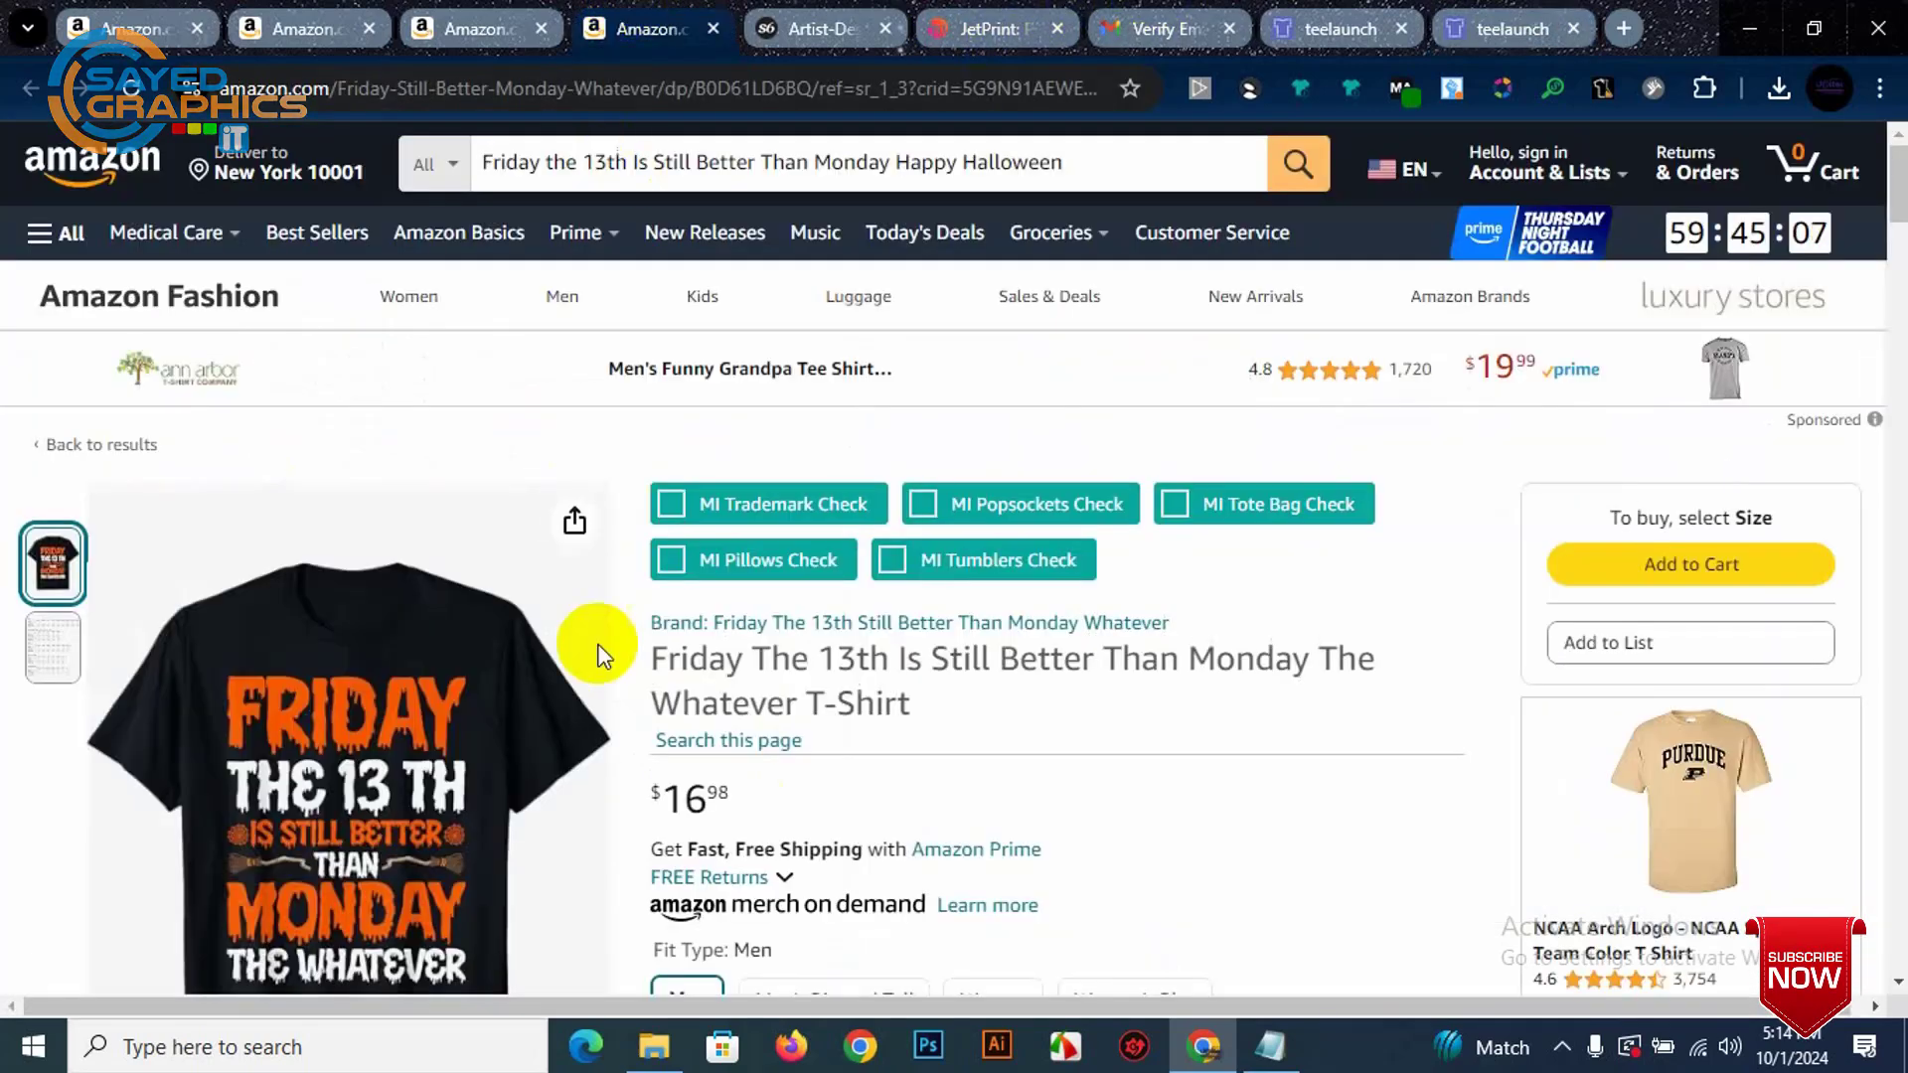
# Step: Copy the Amazon title into teelaunch's Title, then copy the second About this item bullet
pyautogui.moveTo(653, 664); pyautogui.dragTo(790, 703)
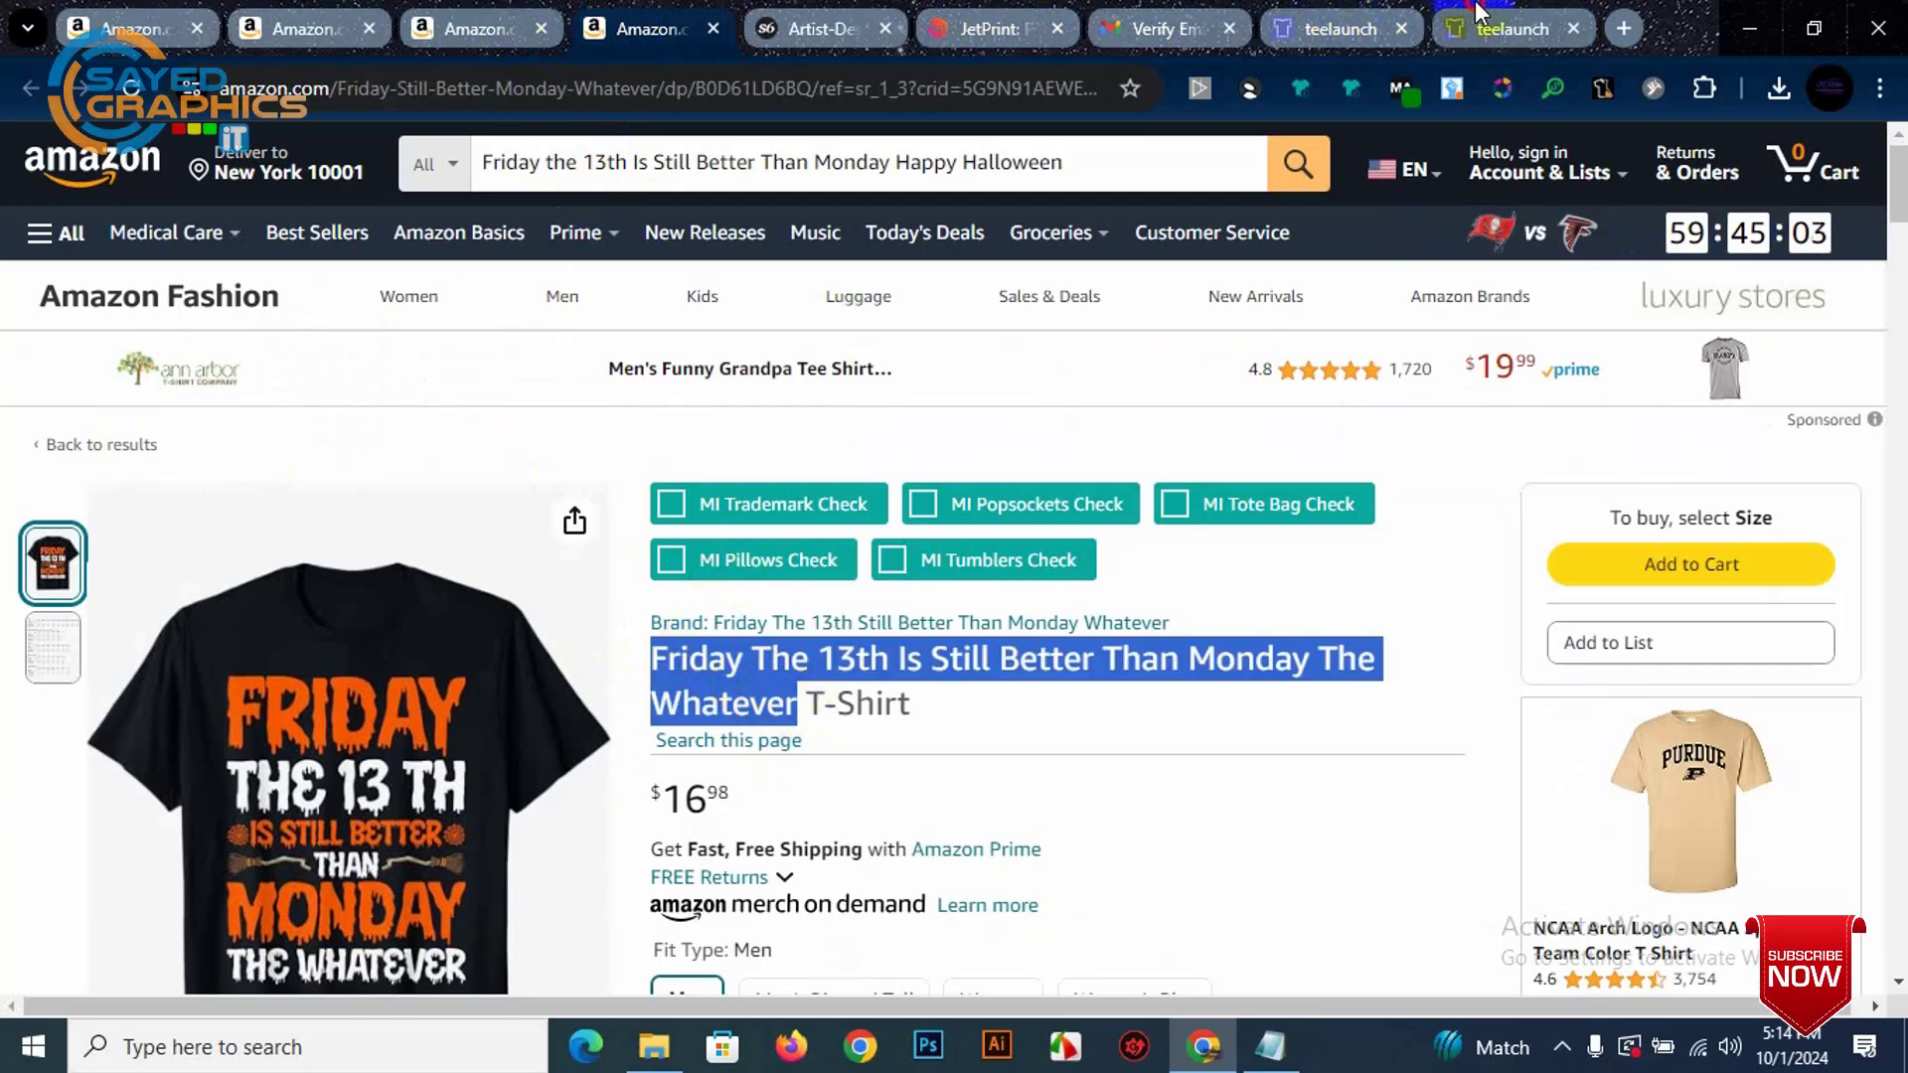
pyautogui.click(1506, 28)
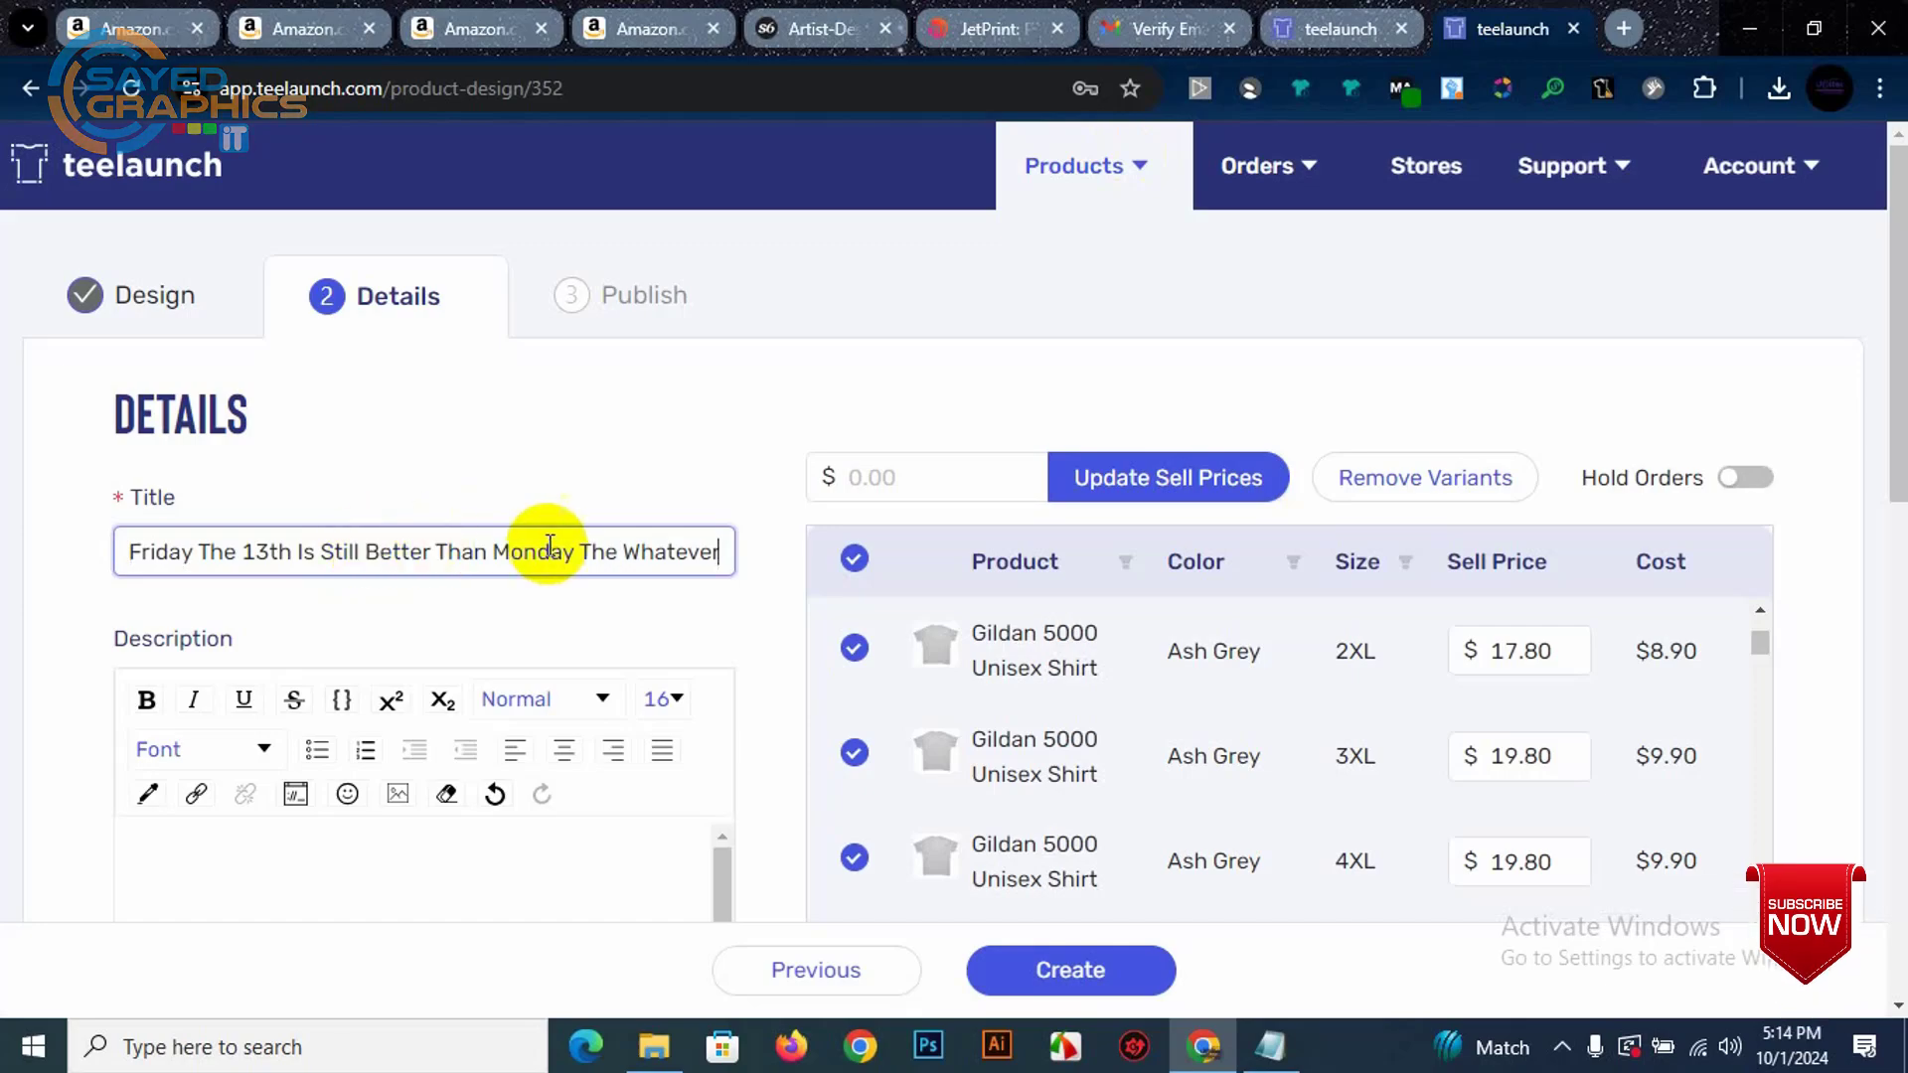
pyautogui.click(609, 14)
pyautogui.scroll(-9, 809, 701)
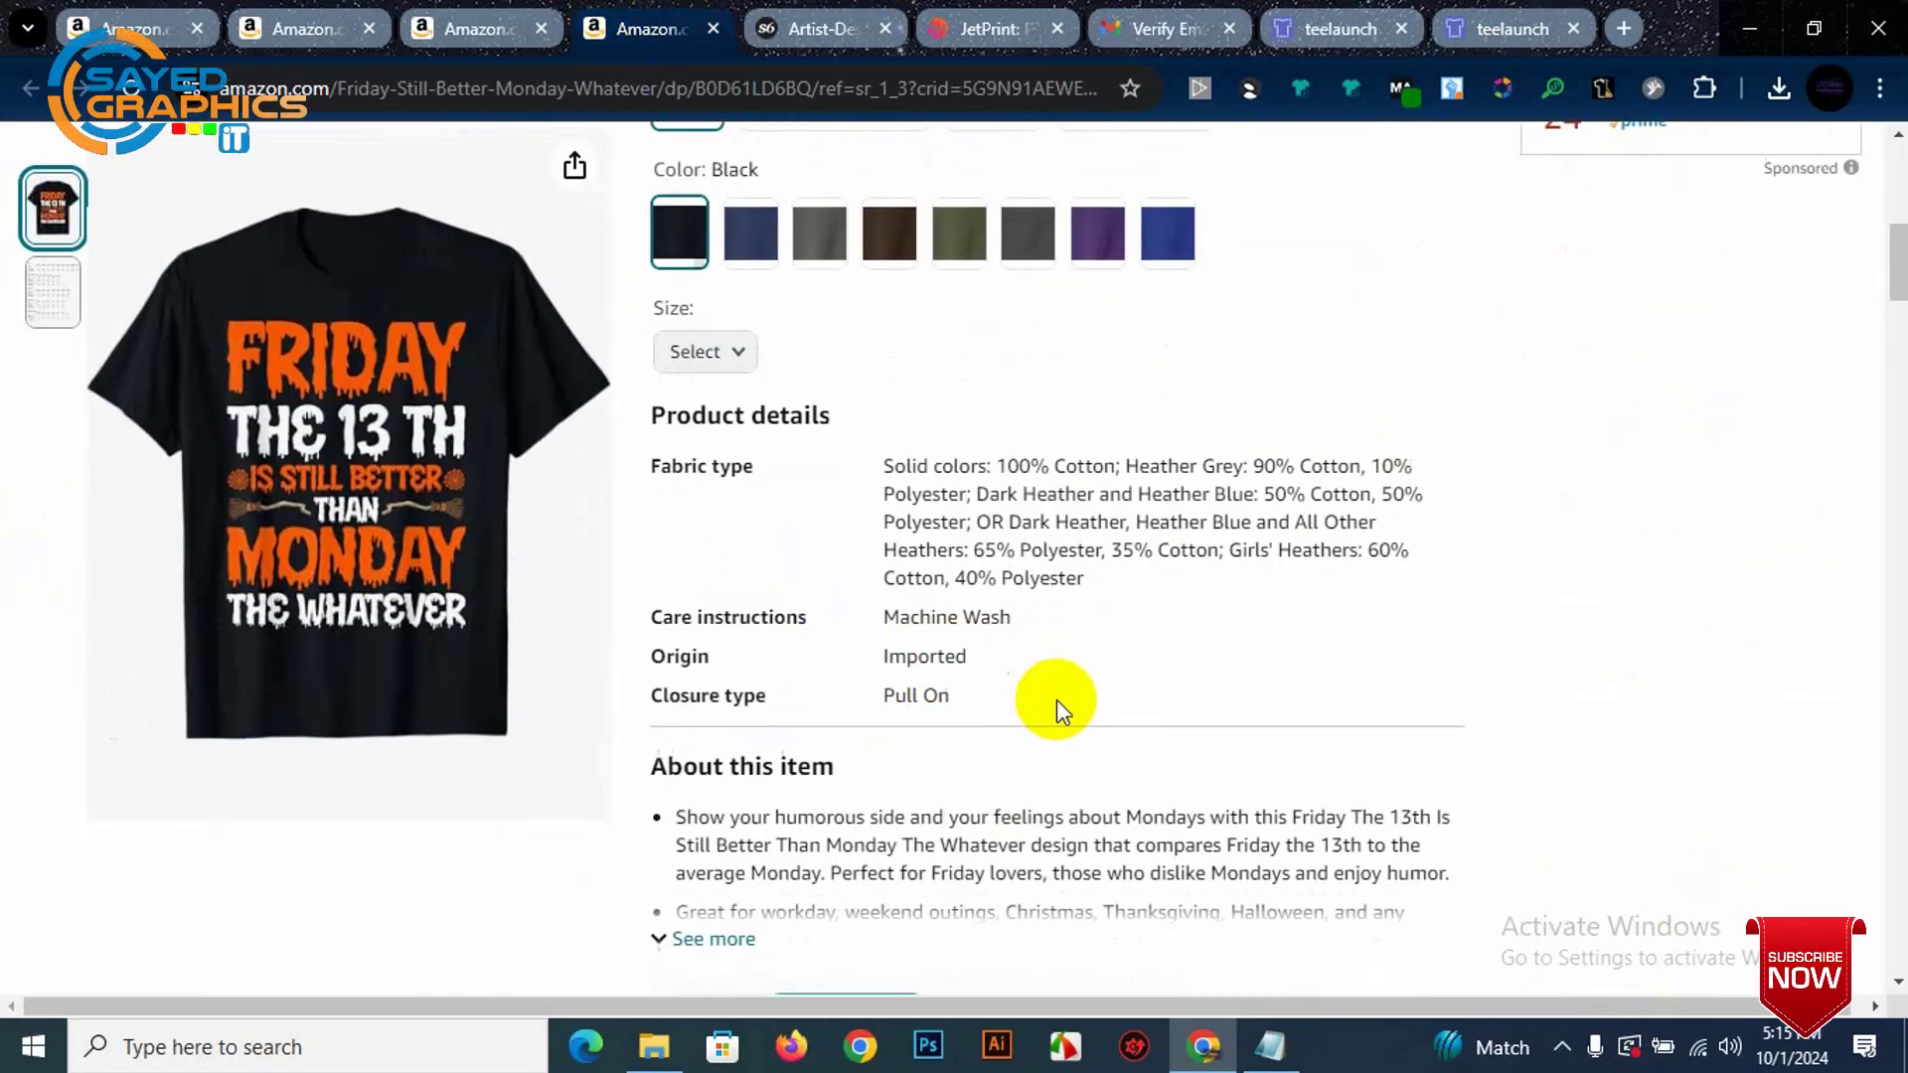
pyautogui.scroll(-2, 1058, 700)
pyautogui.click(730, 707)
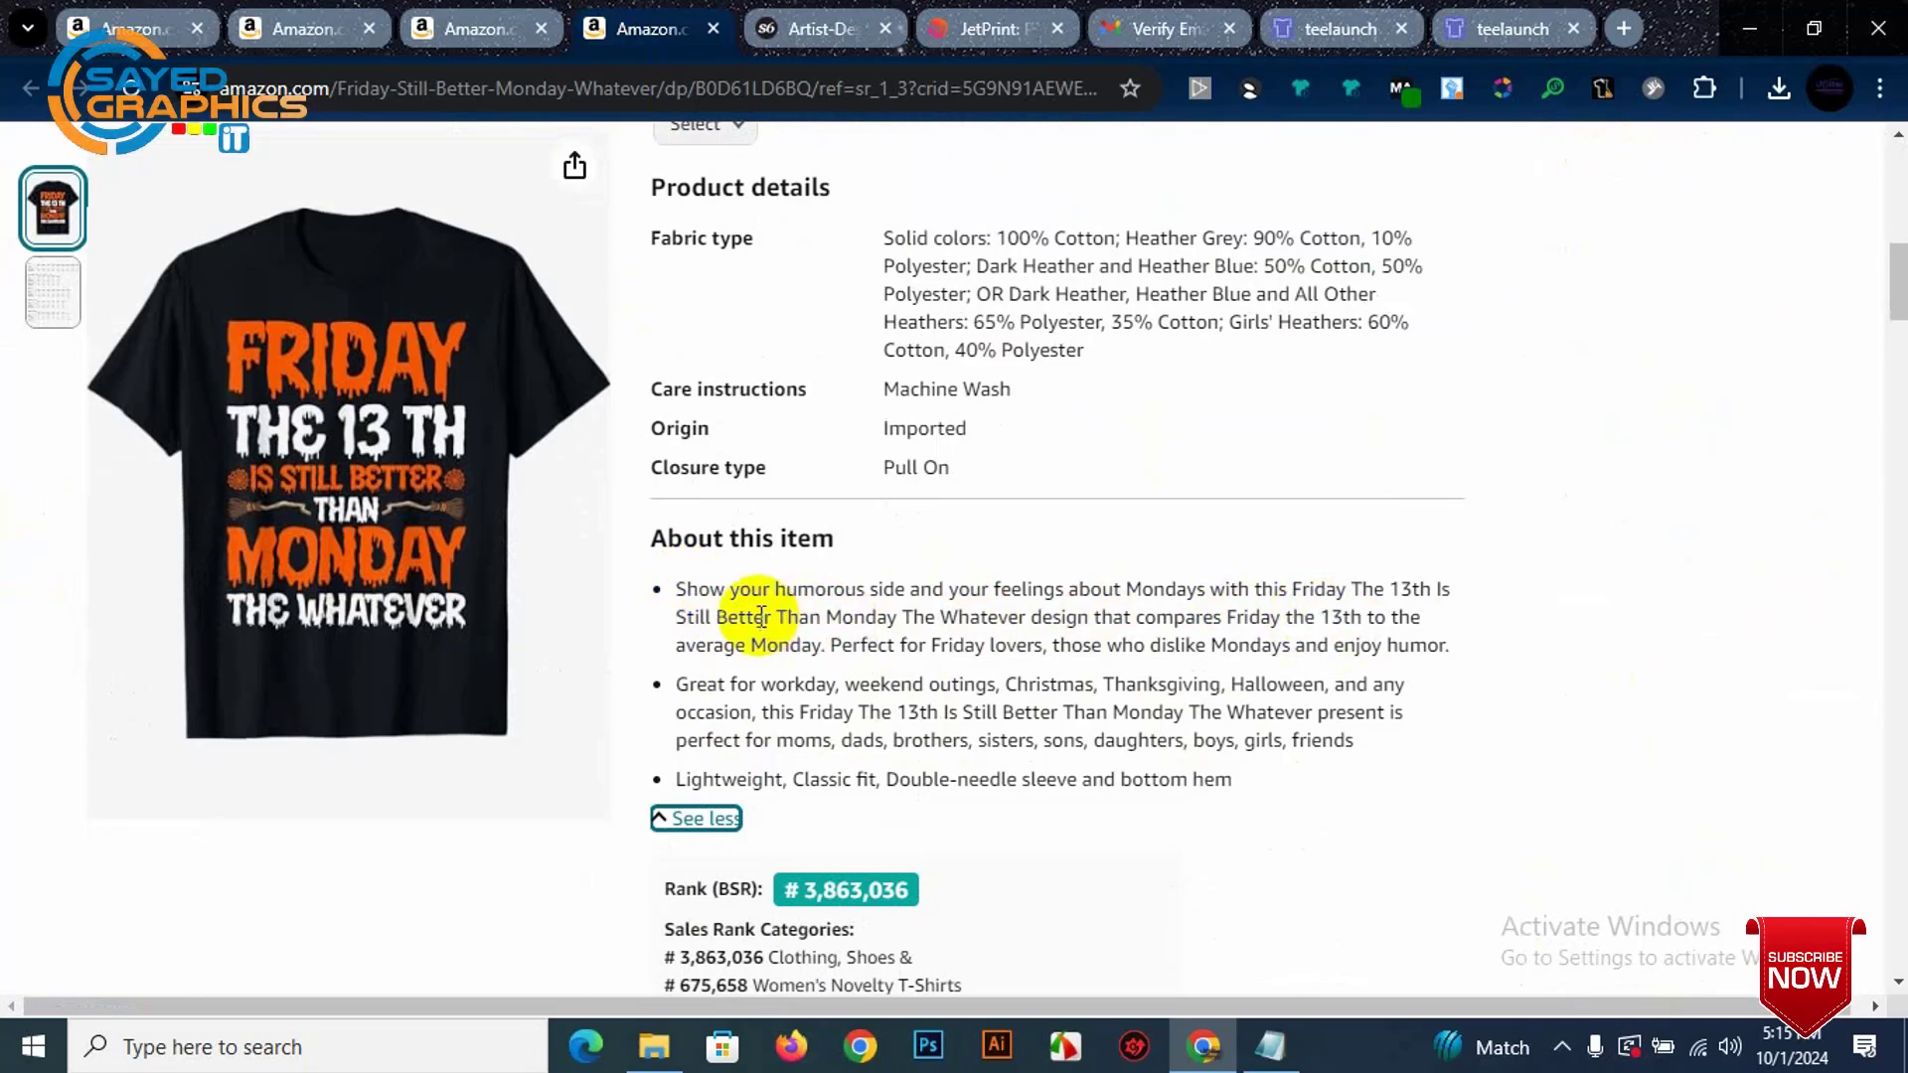
pyautogui.moveTo(687, 590); pyautogui.dragTo(1179, 647)
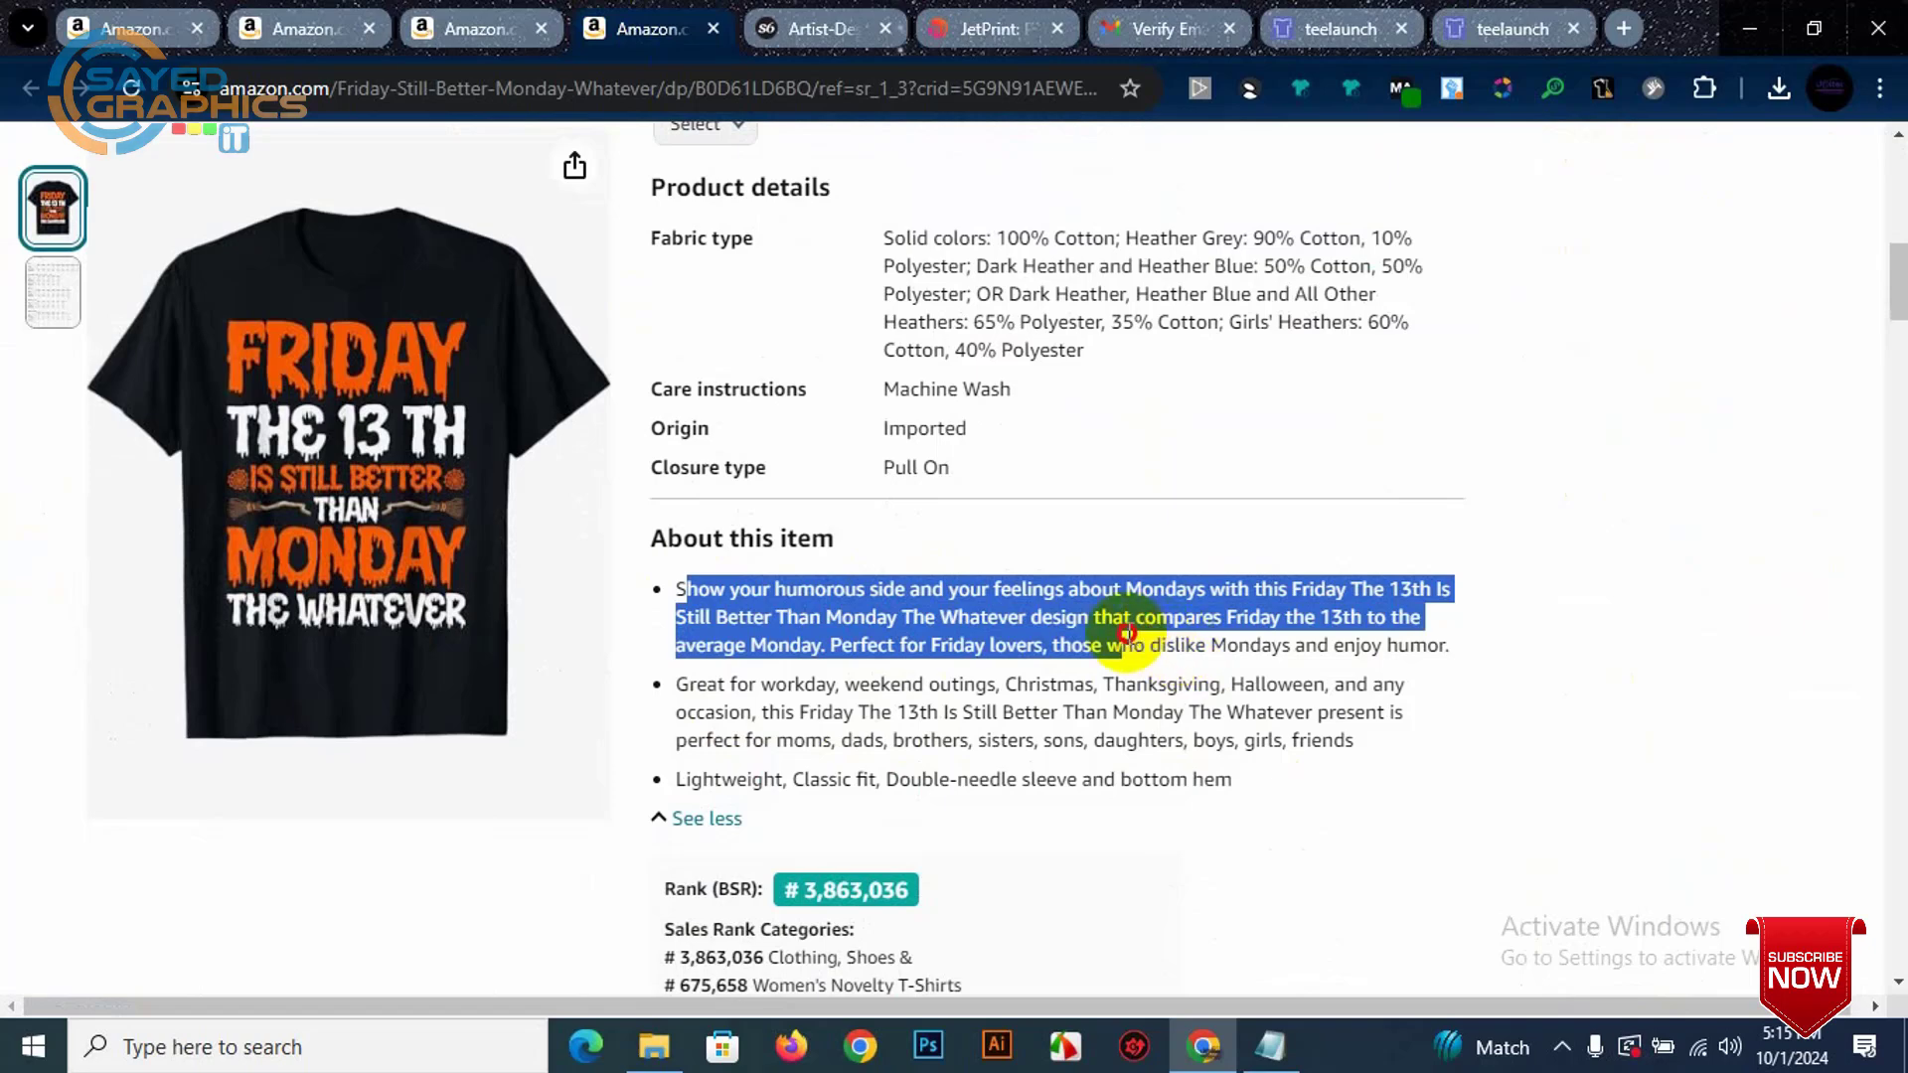
pyautogui.click(1061, 674)
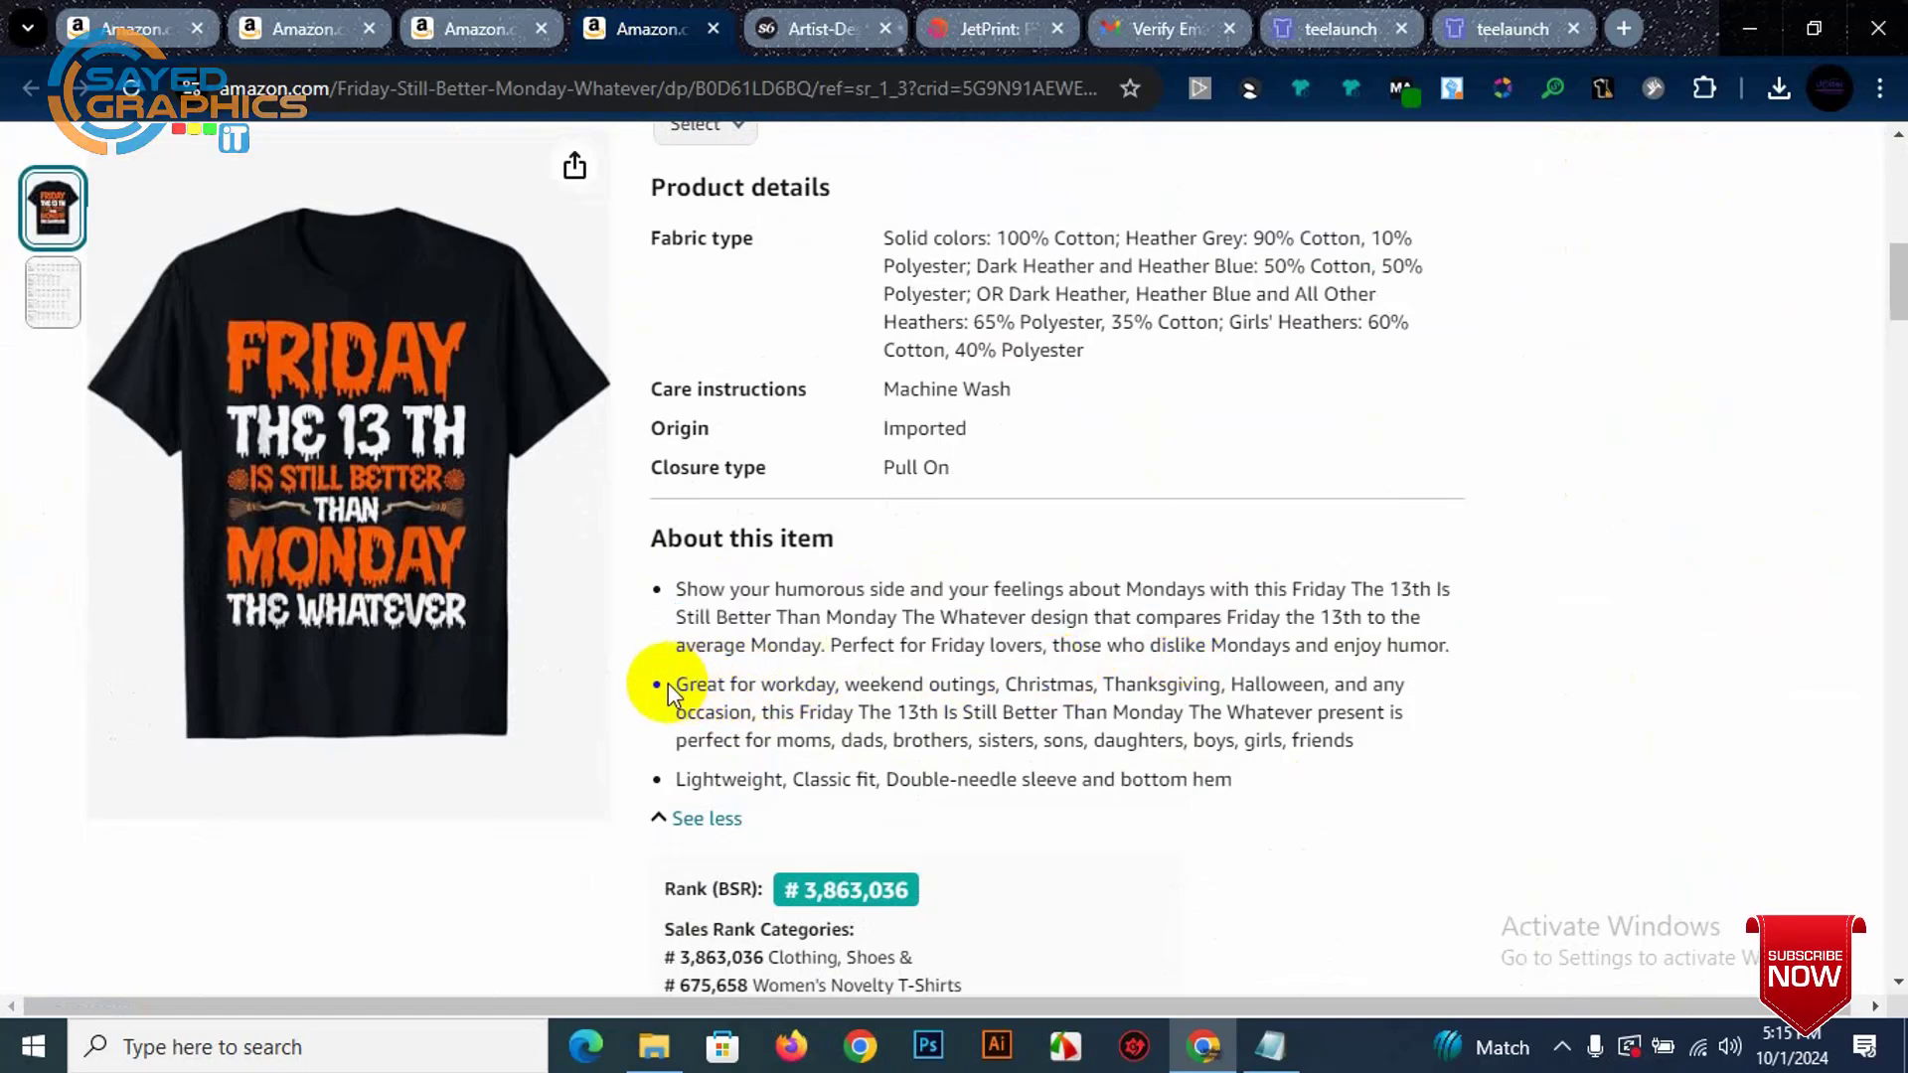
pyautogui.moveTo(675, 686); pyautogui.dragTo(1416, 738)
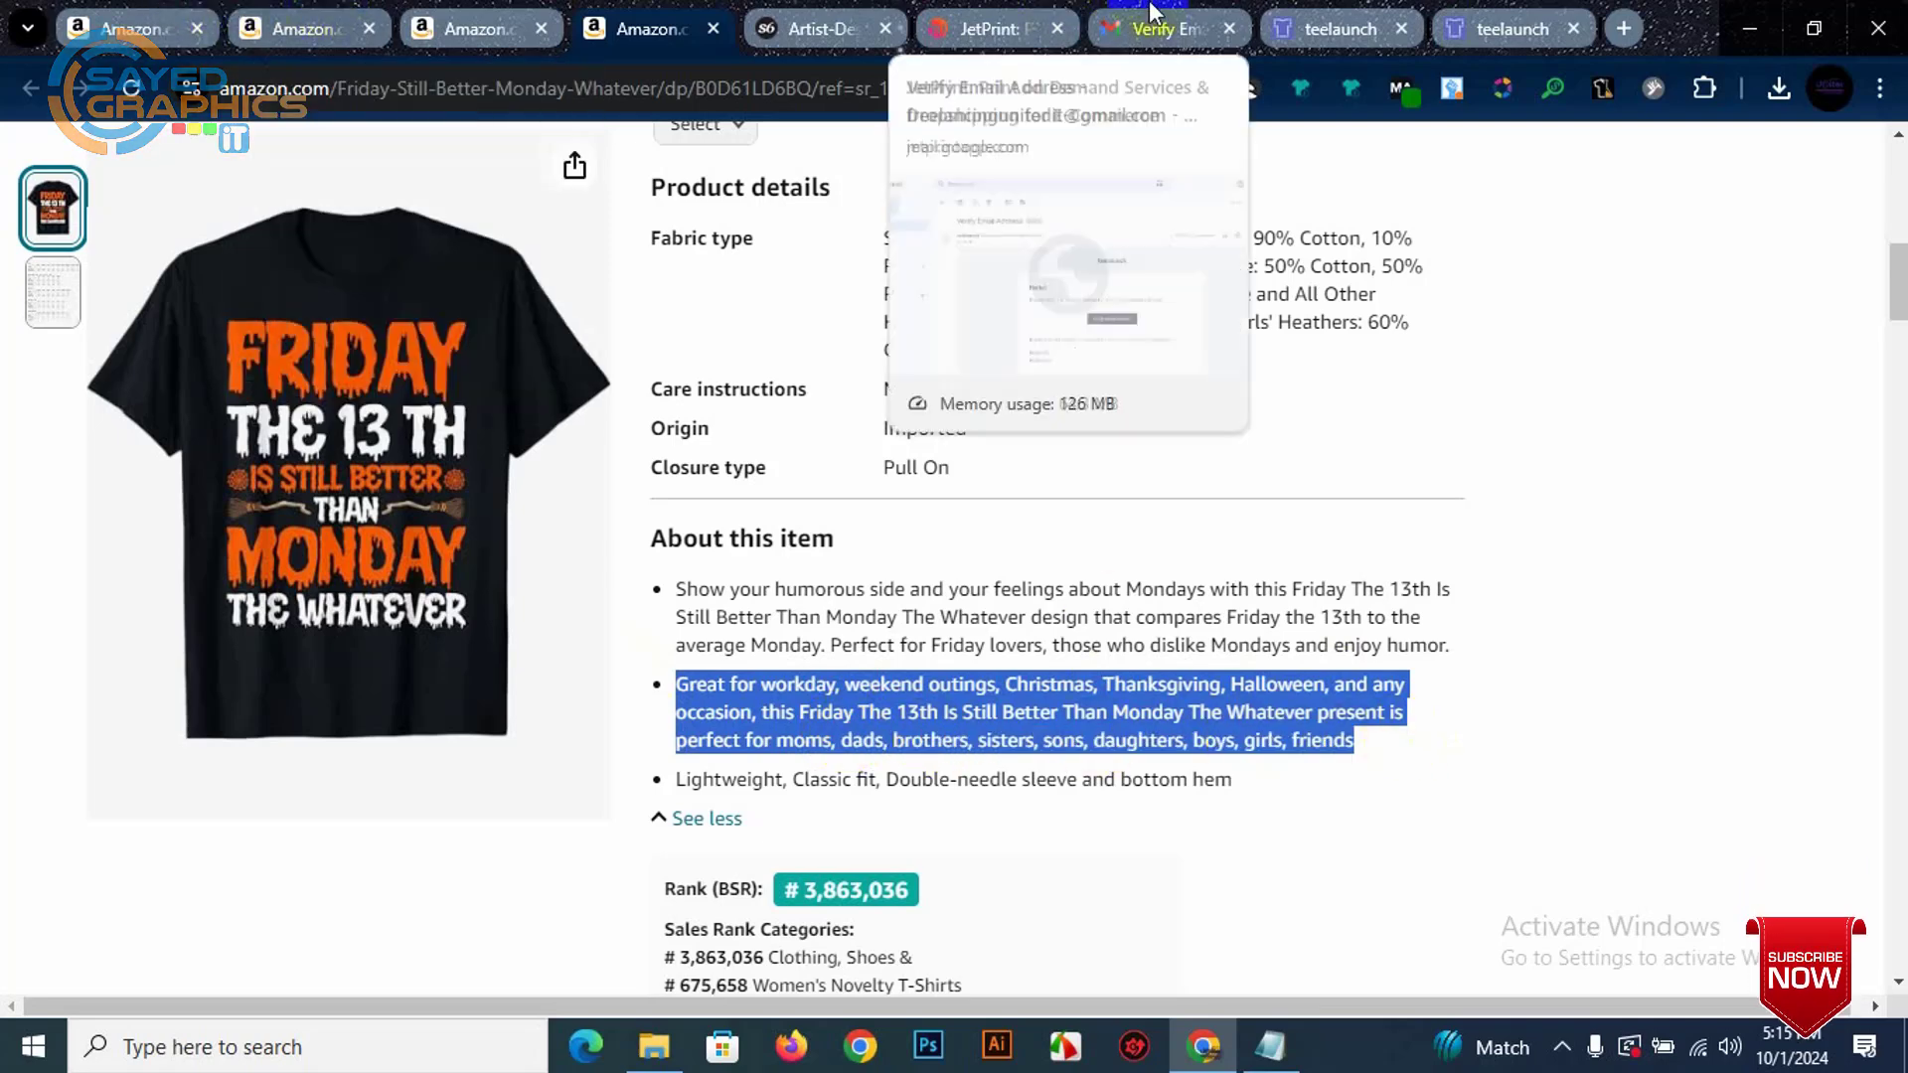
pyautogui.click(1506, 28)
# Step: Paste the 'Great for workday…' bullet at the description's top and remove the extra blank line
pyautogui.scroll(-1, 362, 718)
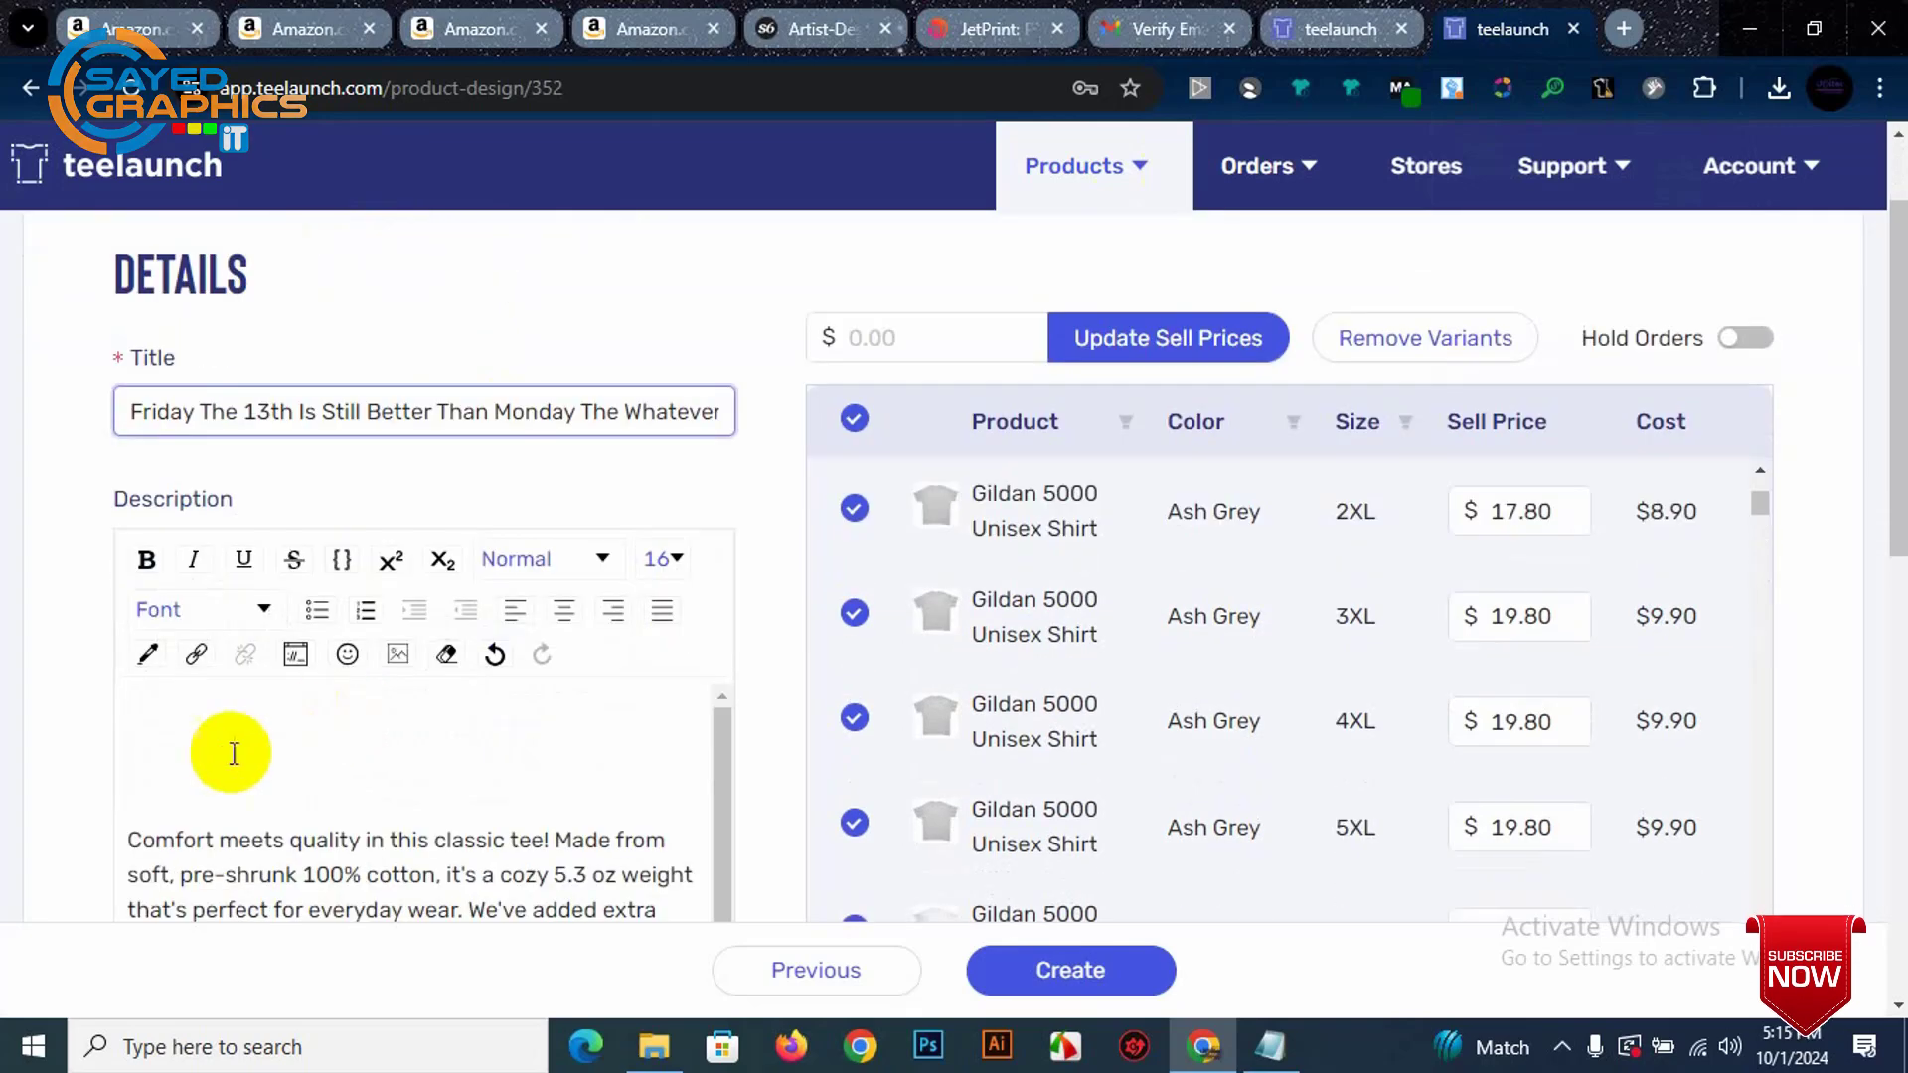
pyautogui.click(202, 747)
pyautogui.write('Great for workday, weekend outings, Christmas, Thanksgiving, Halloween, and any occasion. This Friday The 13th Is Still Better Than Monday The Whatever present is perfect for moms, dads, brothers, sisters, sons, daughters, boys, girls, friends')
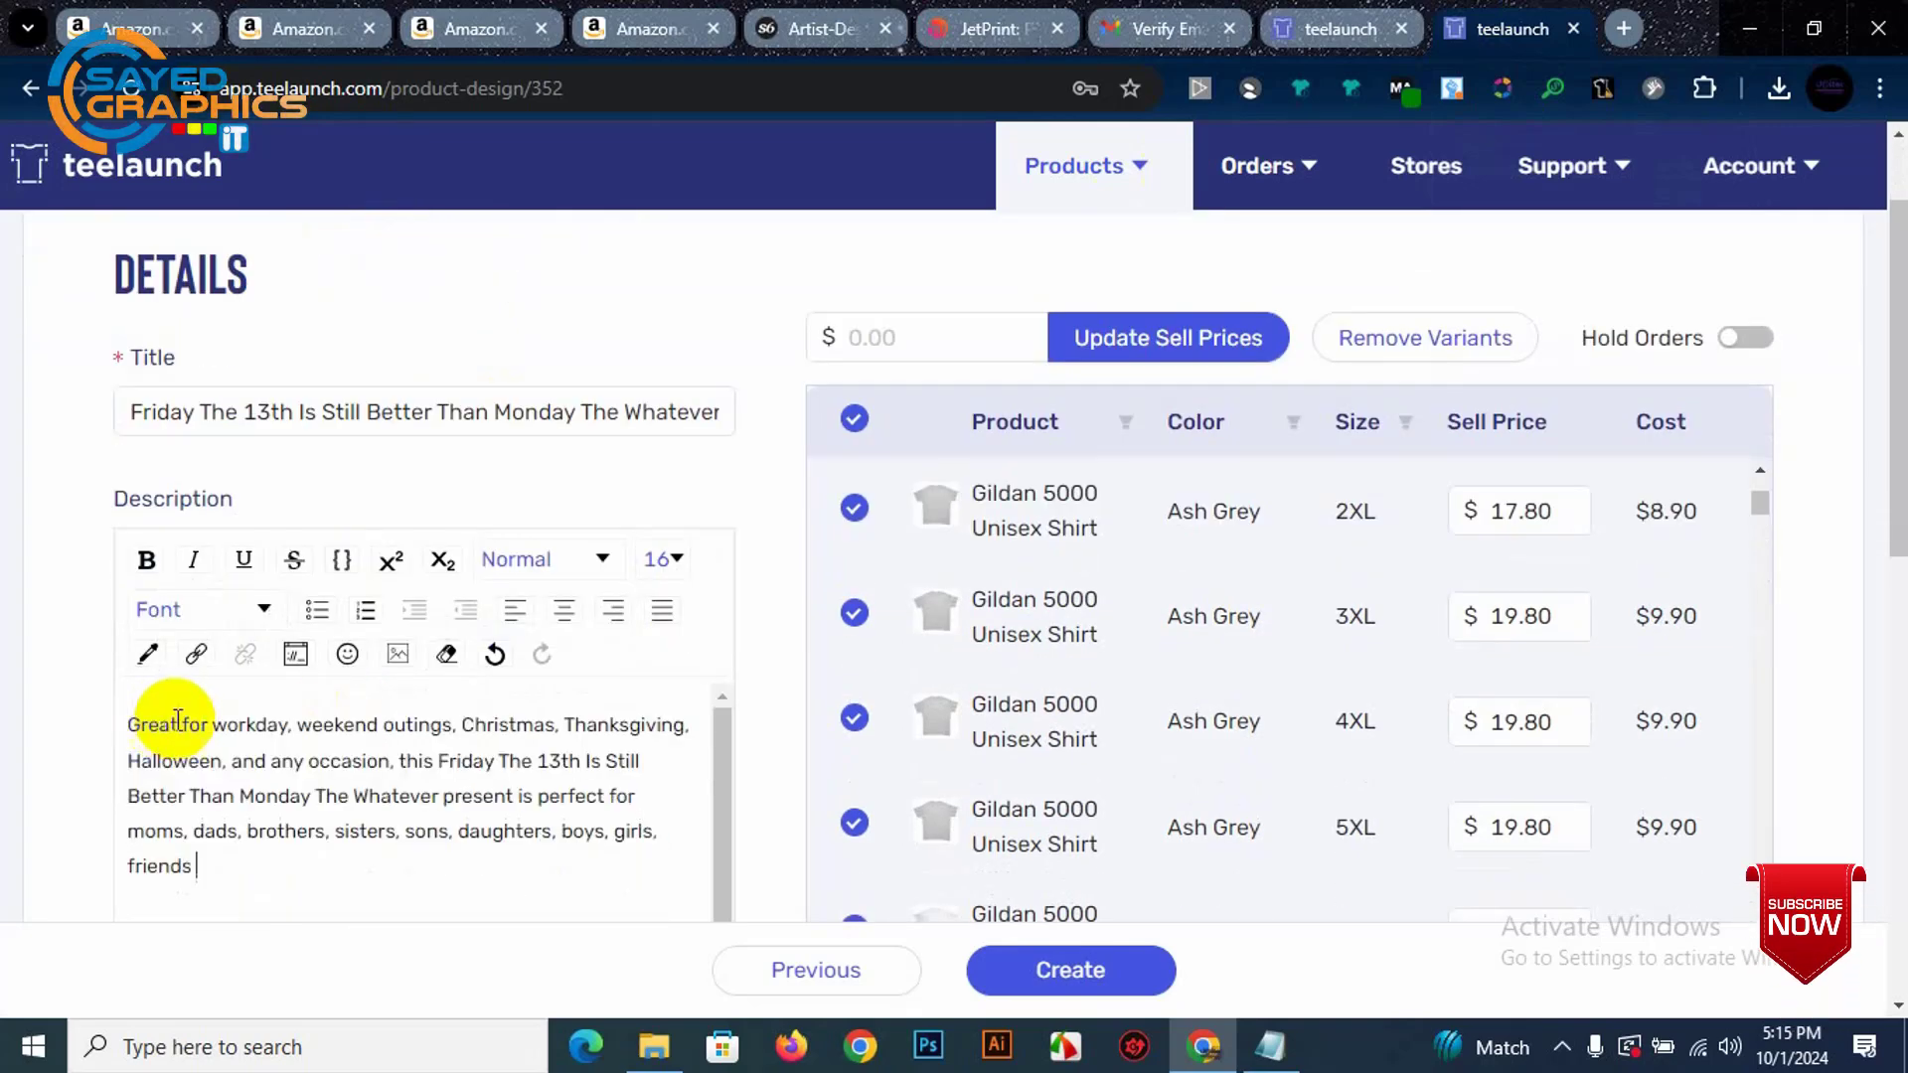
pyautogui.scroll(-2, 243, 733)
pyautogui.click(233, 762)
pyautogui.press('BackSpace')
pyautogui.scroll(-1, 236, 762)
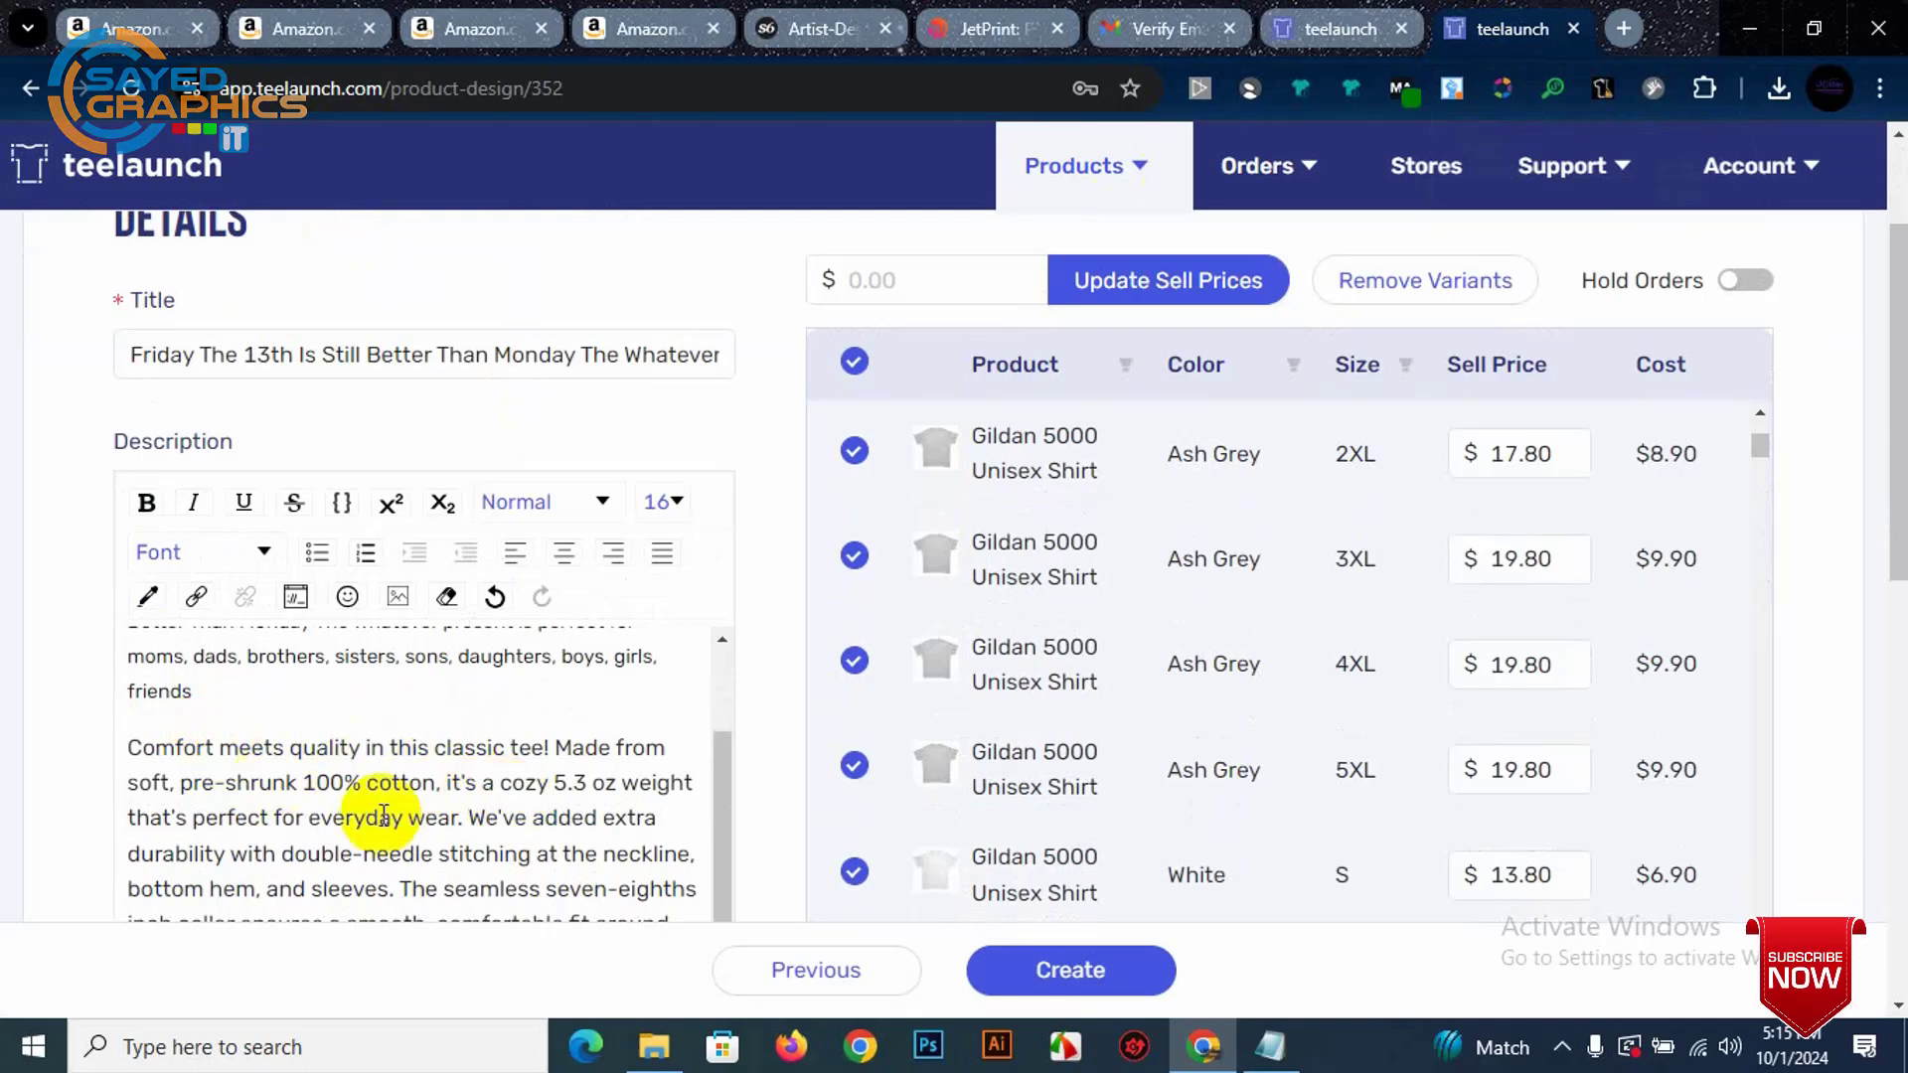
pyautogui.scroll(-2, 606, 790)
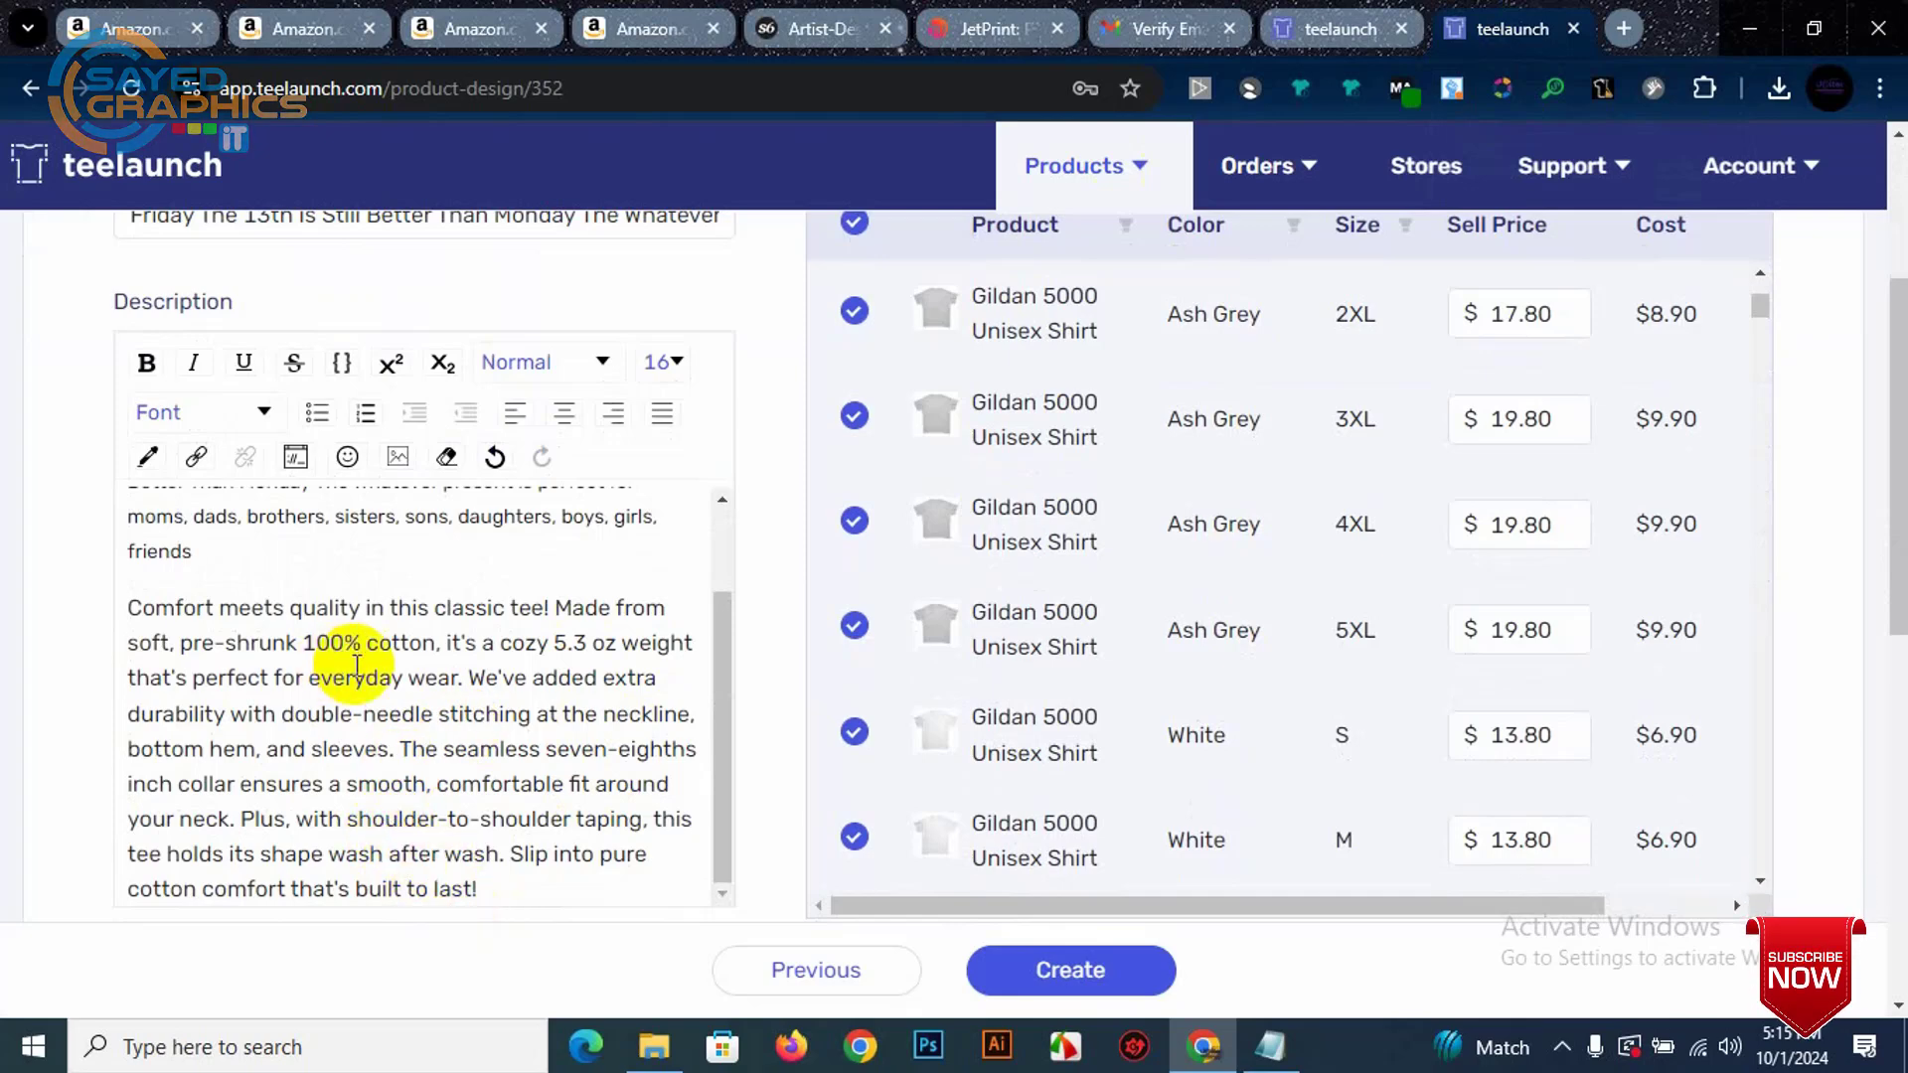
pyautogui.scroll(2, 343, 676)
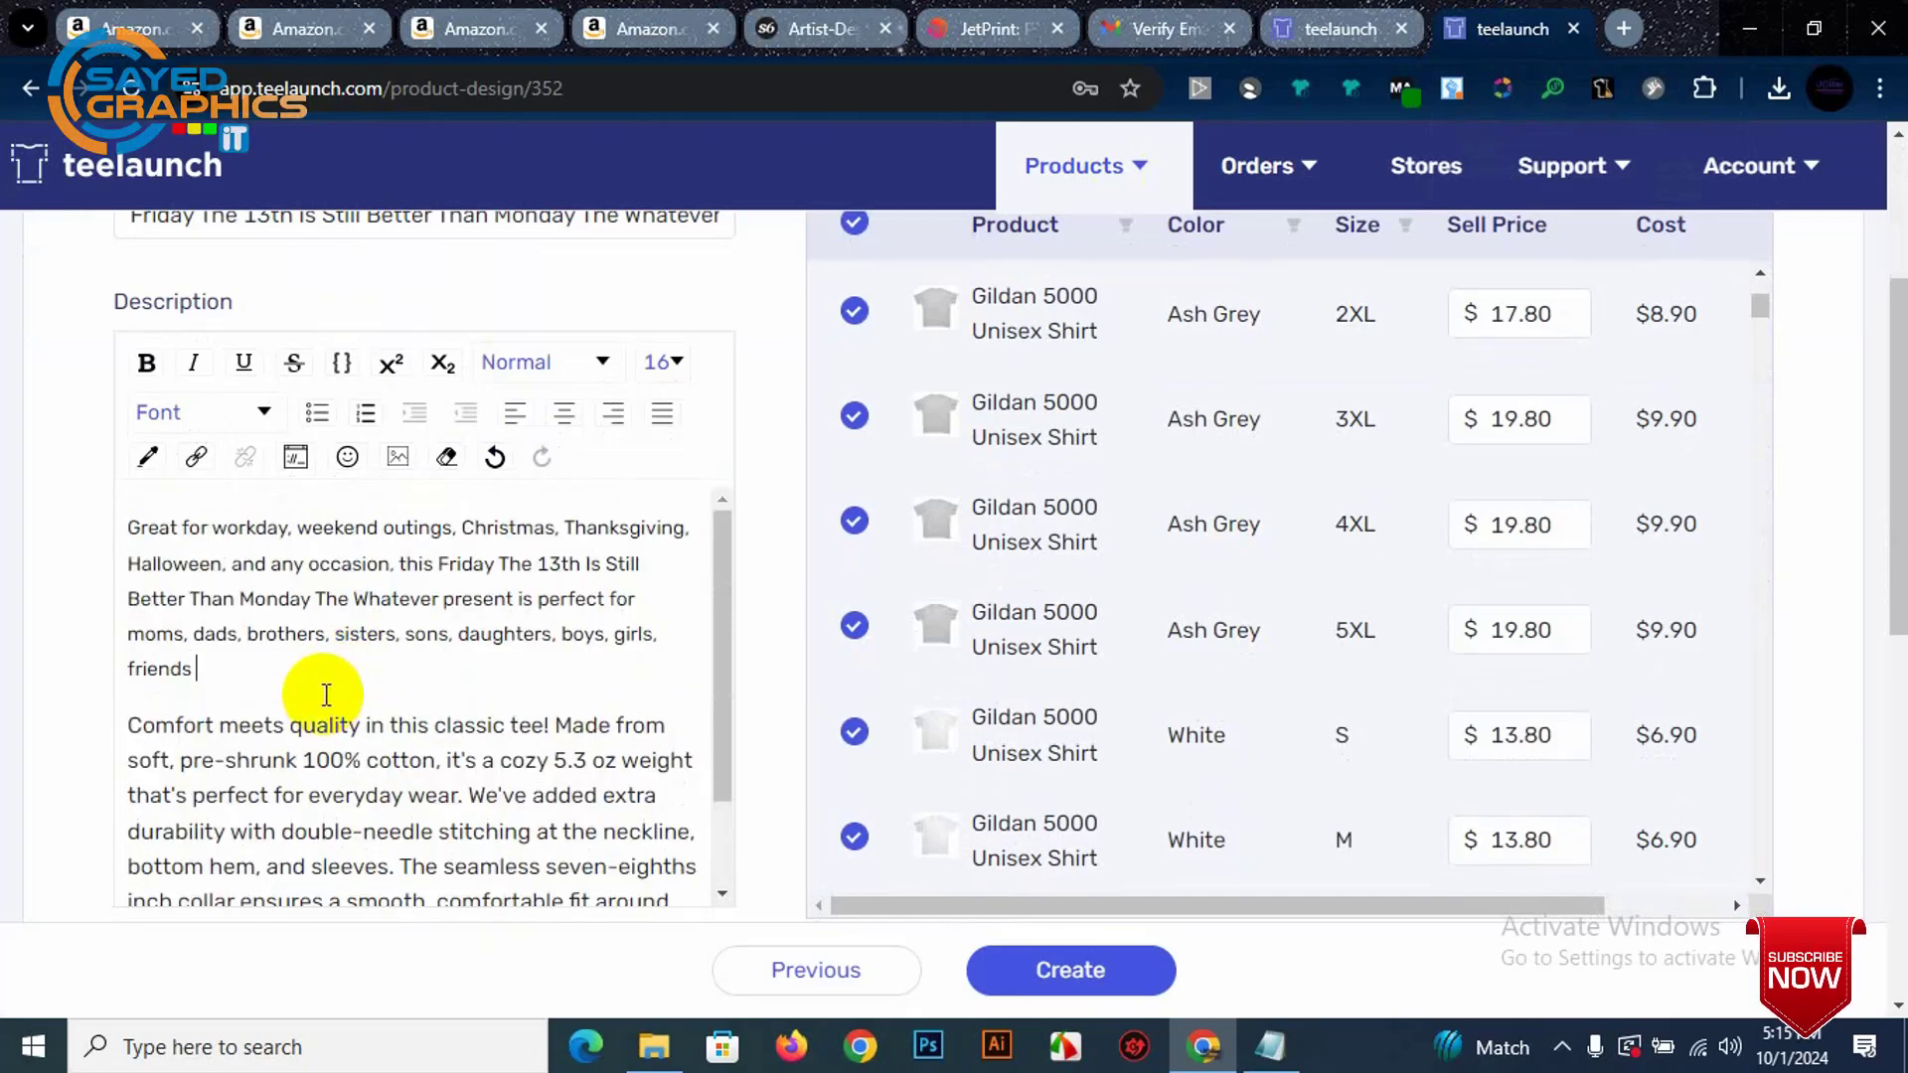
pyautogui.scroll(2, 312, 666)
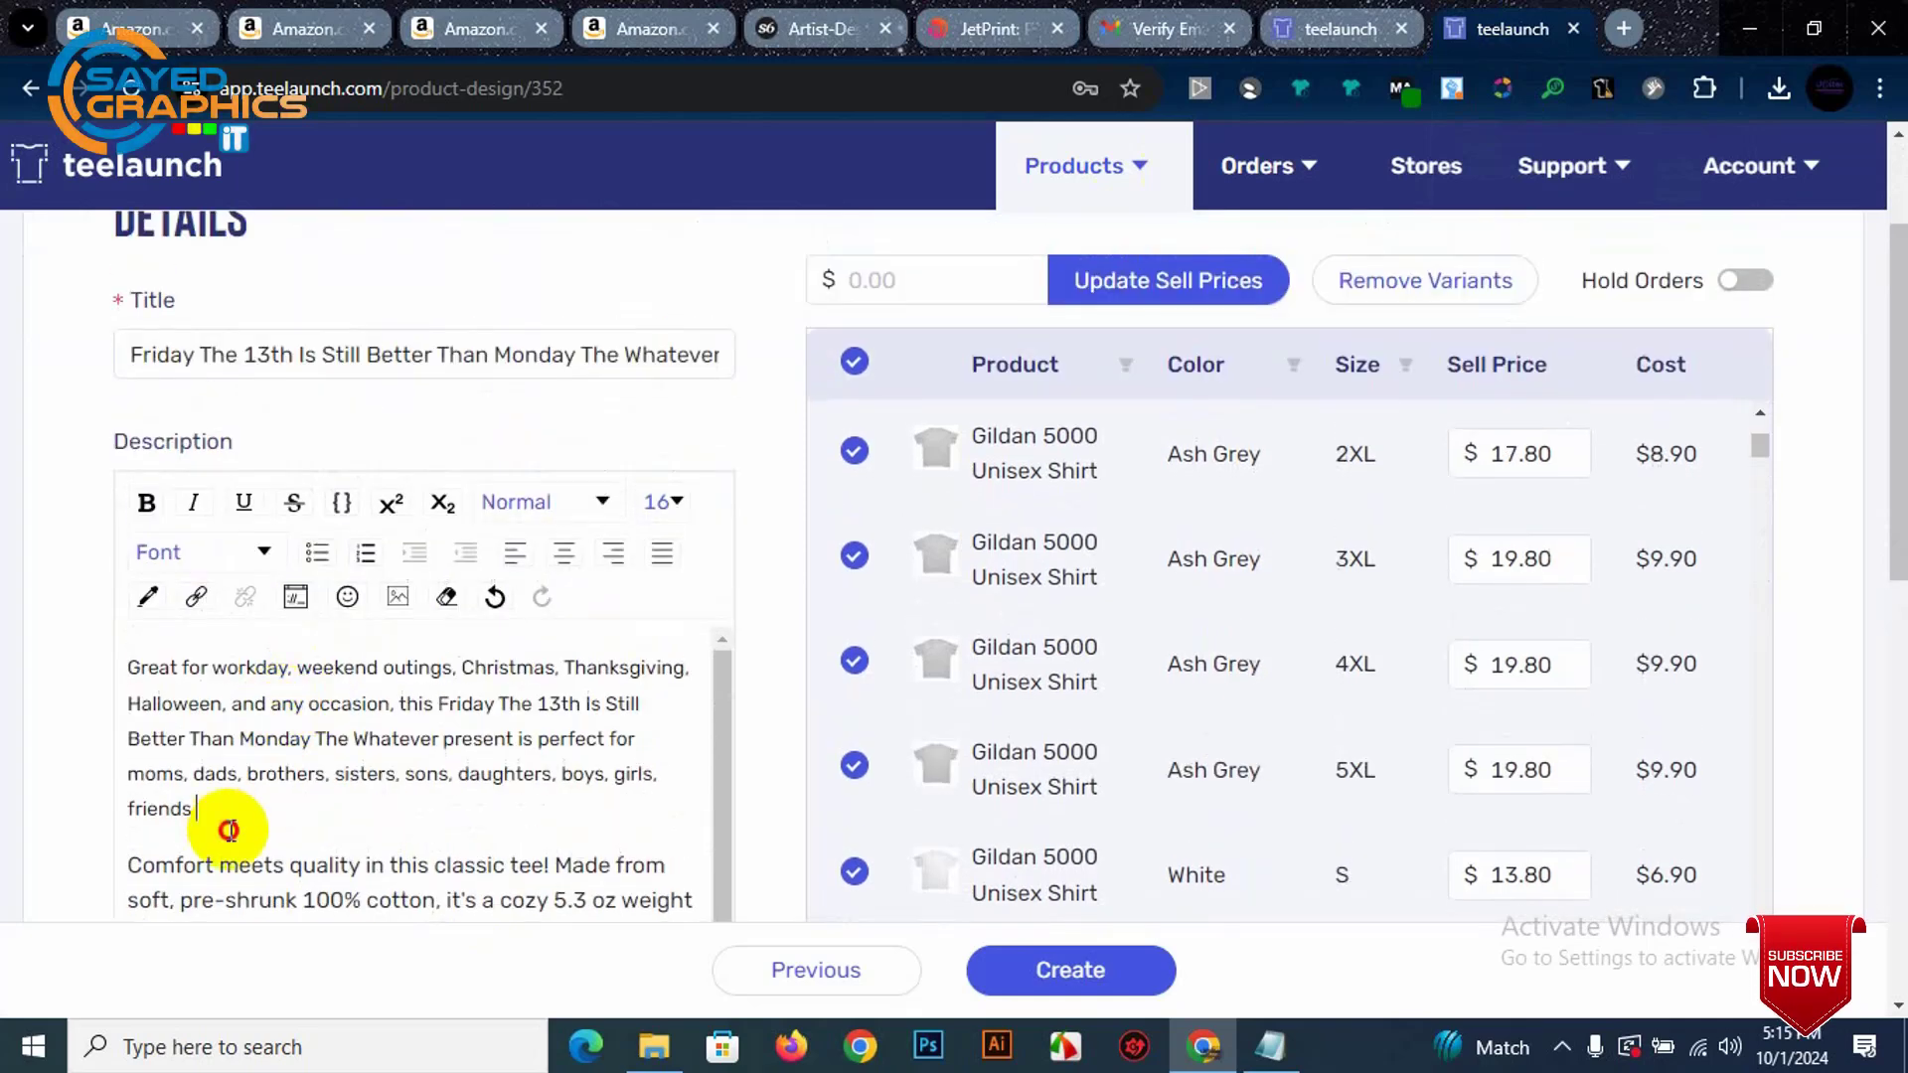
# Step: Make the pasted first description paragraph bold
pyautogui.moveTo(227, 857); pyautogui.dragTo(127, 664)
pyautogui.moveTo(197, 805); pyautogui.dragTo(94, 664)
pyautogui.scroll(-3, 408, 686)
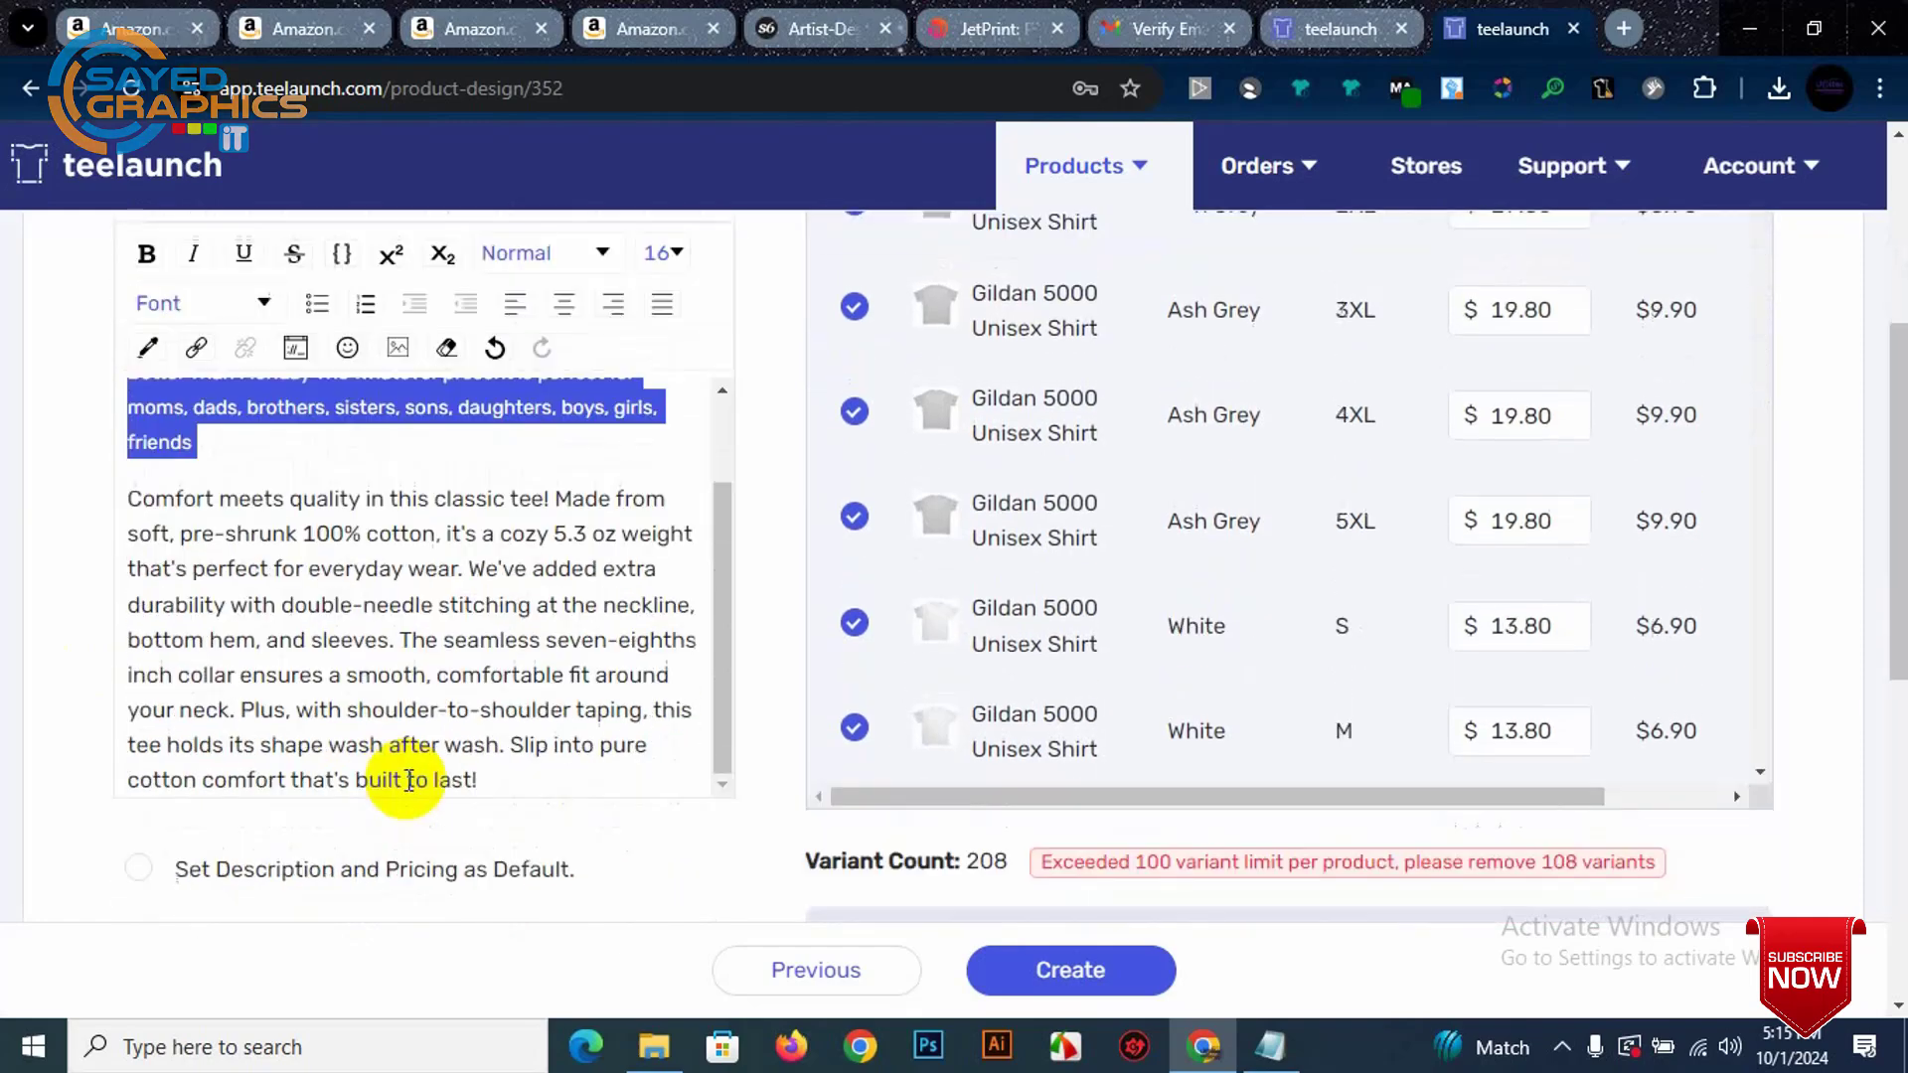
pyautogui.scroll(1, 458, 706)
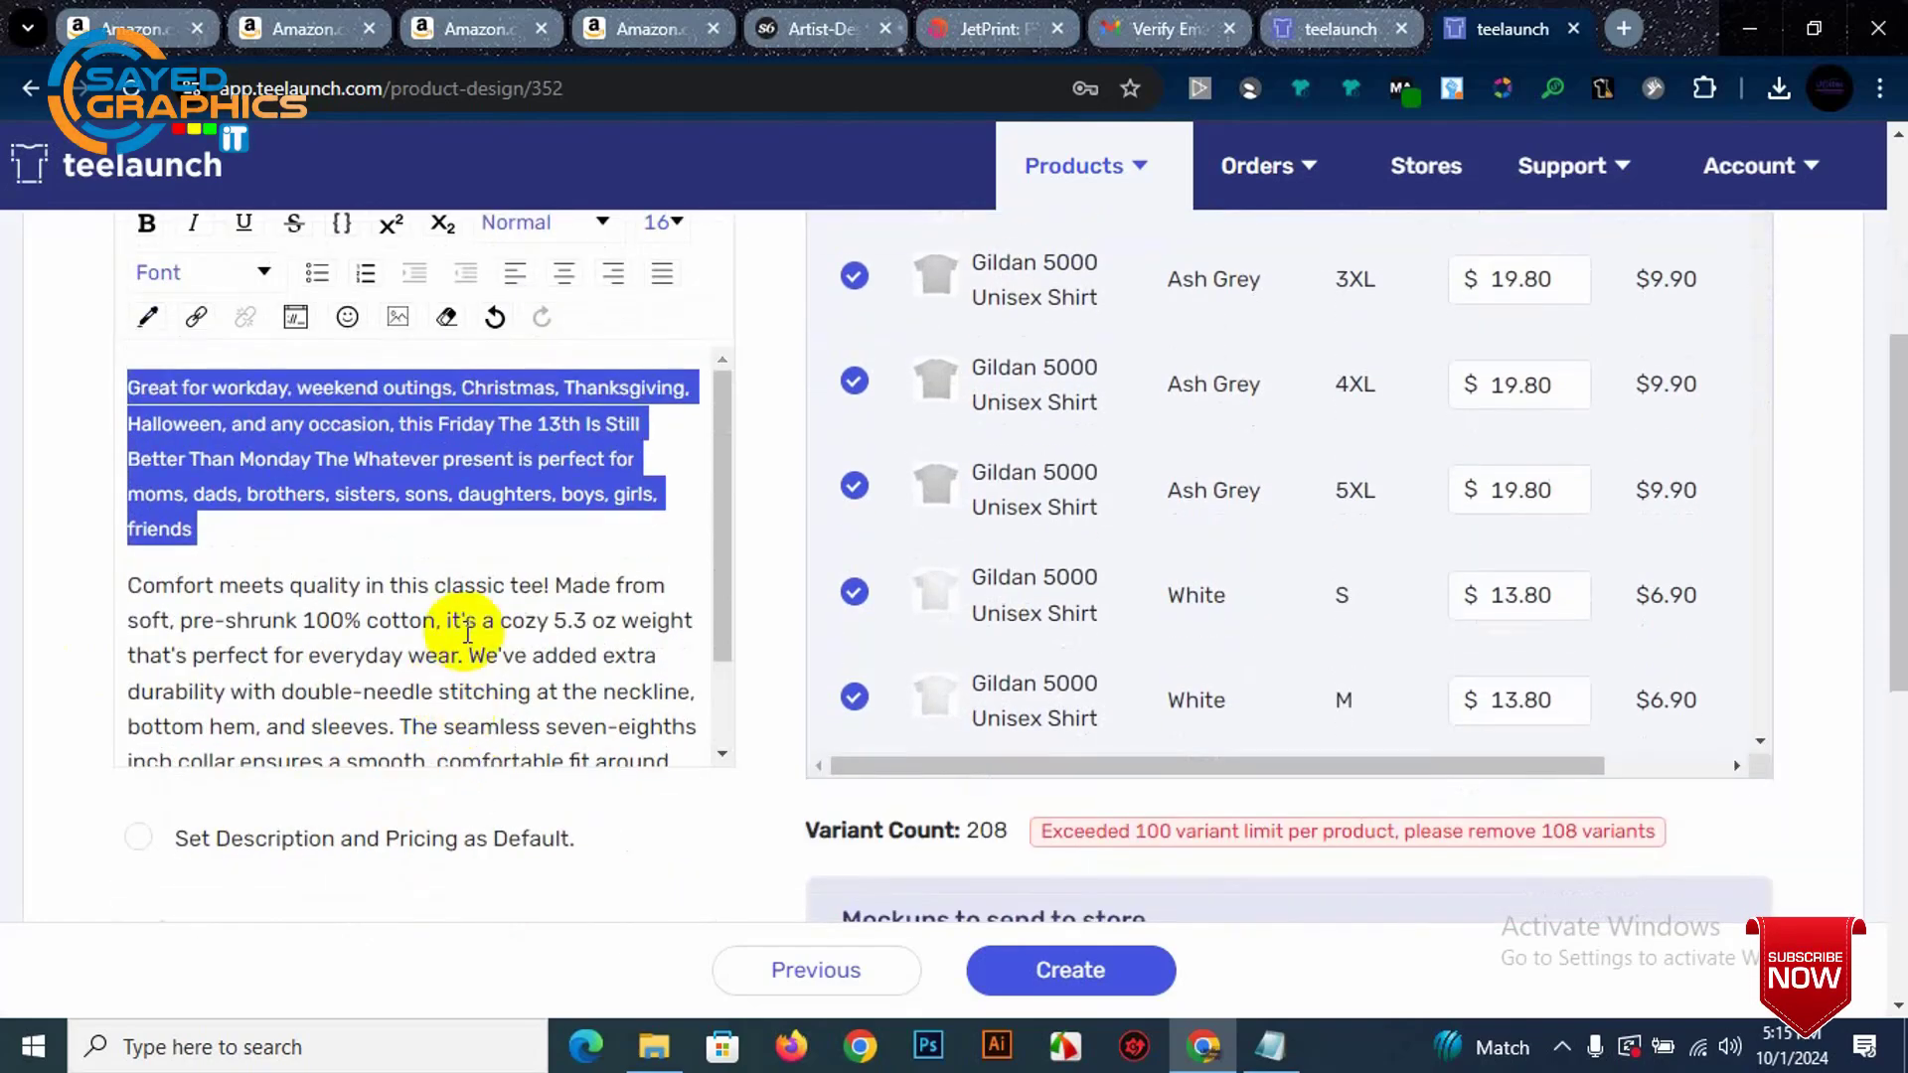
pyautogui.click(428, 618)
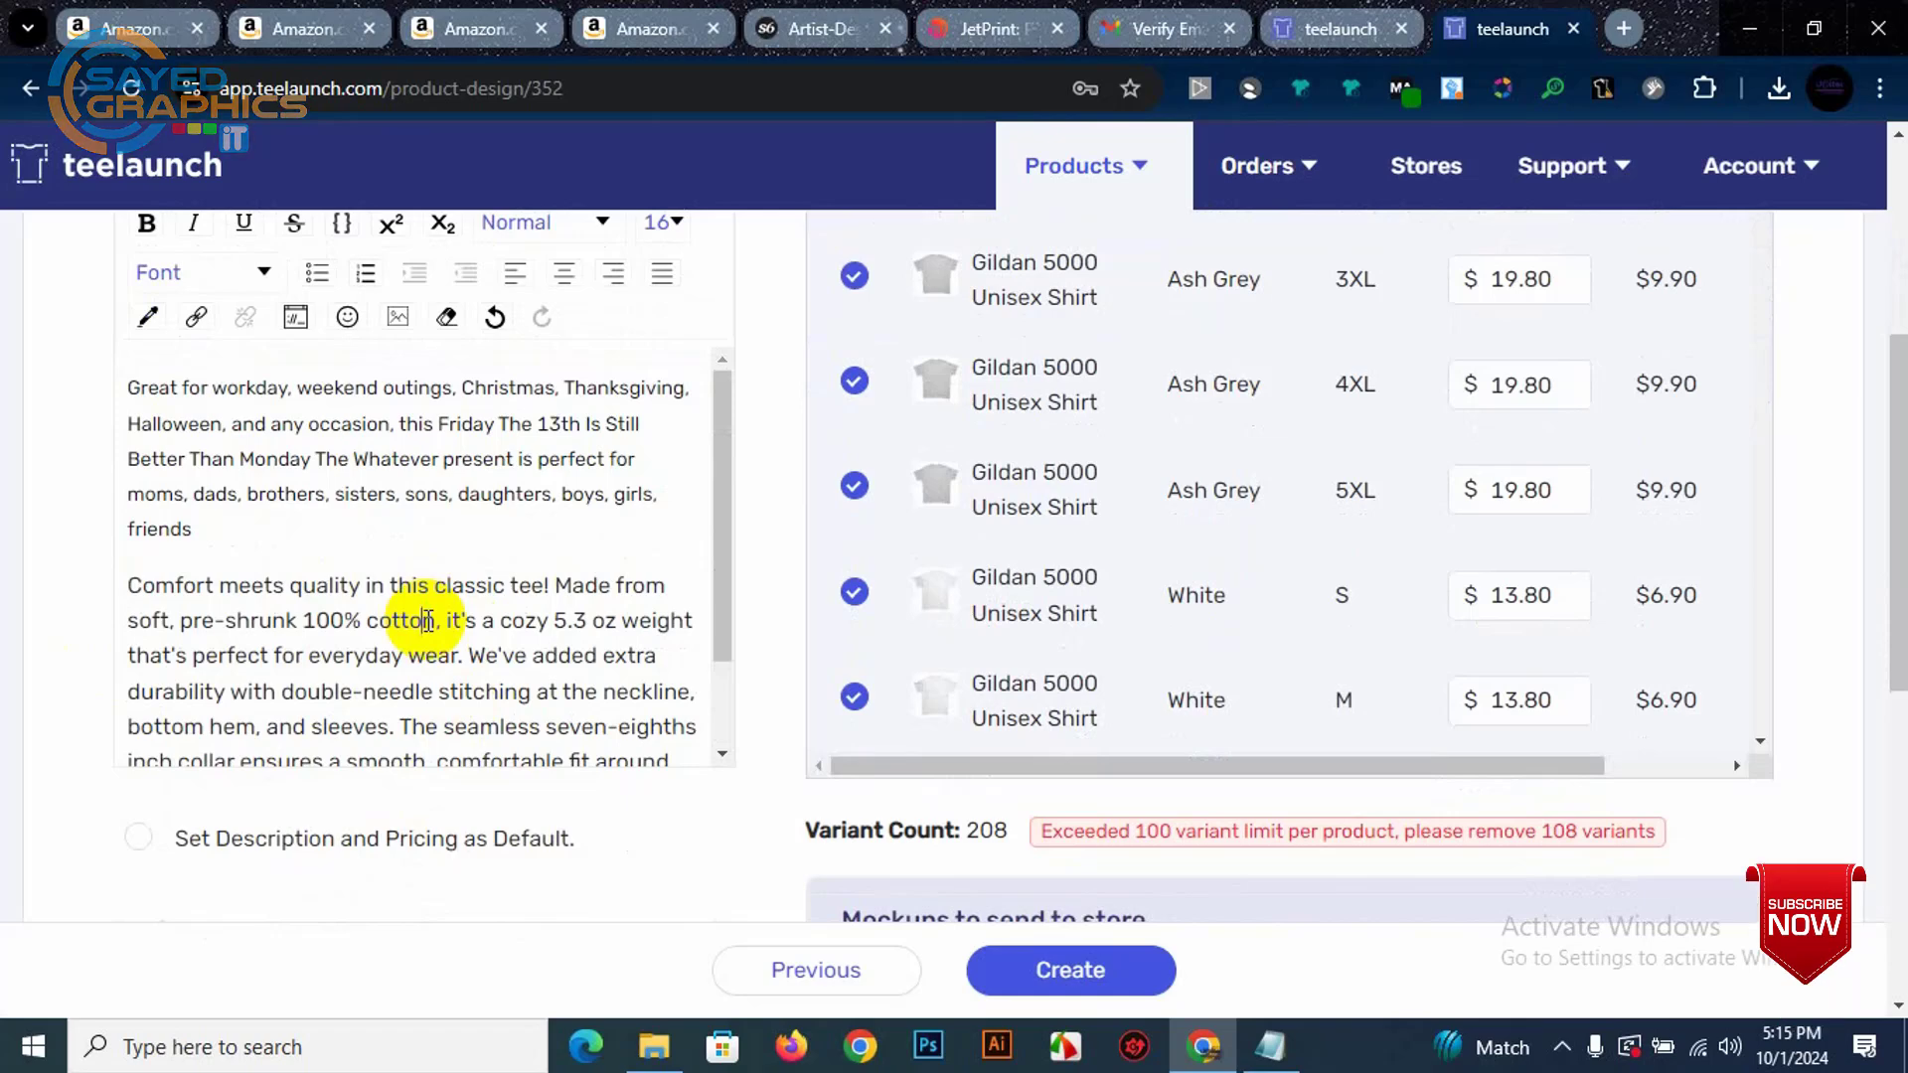
pyautogui.scroll(3, 428, 620)
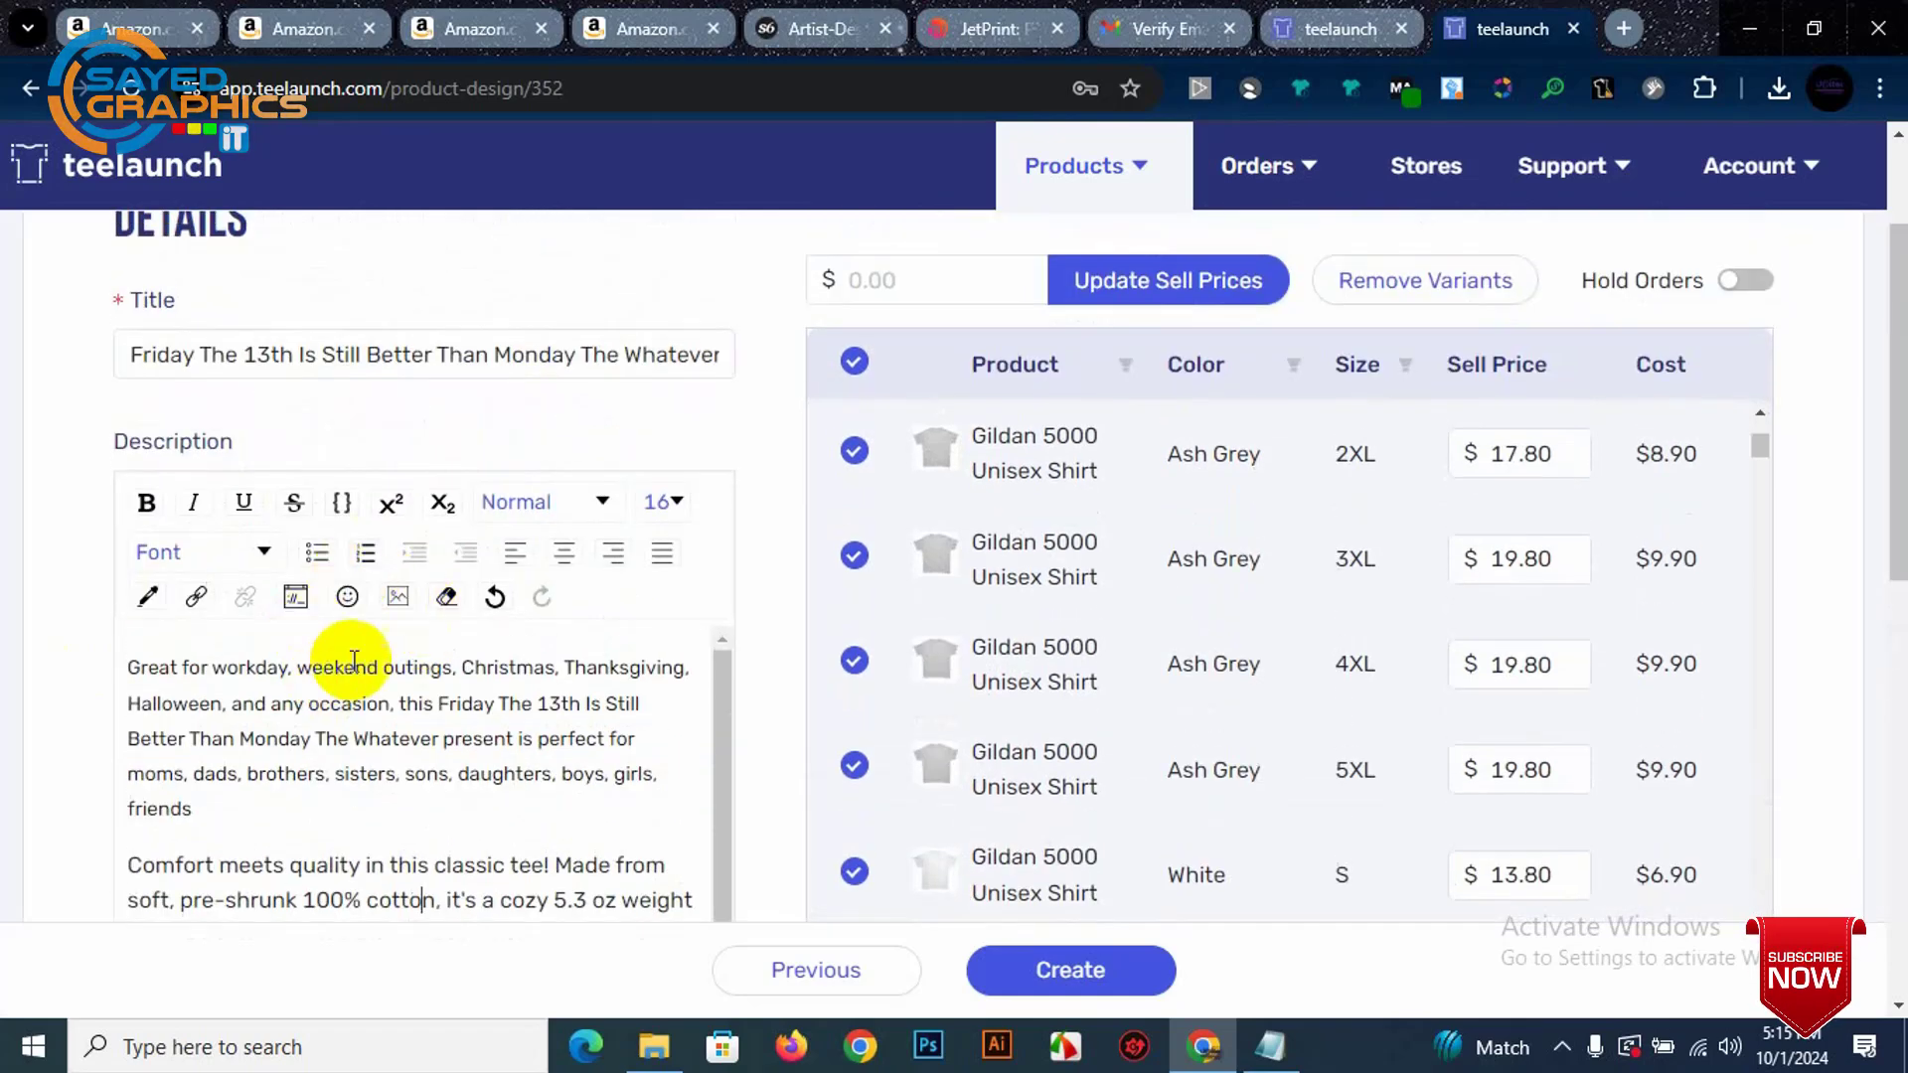
pyautogui.tripleClick(268, 755)
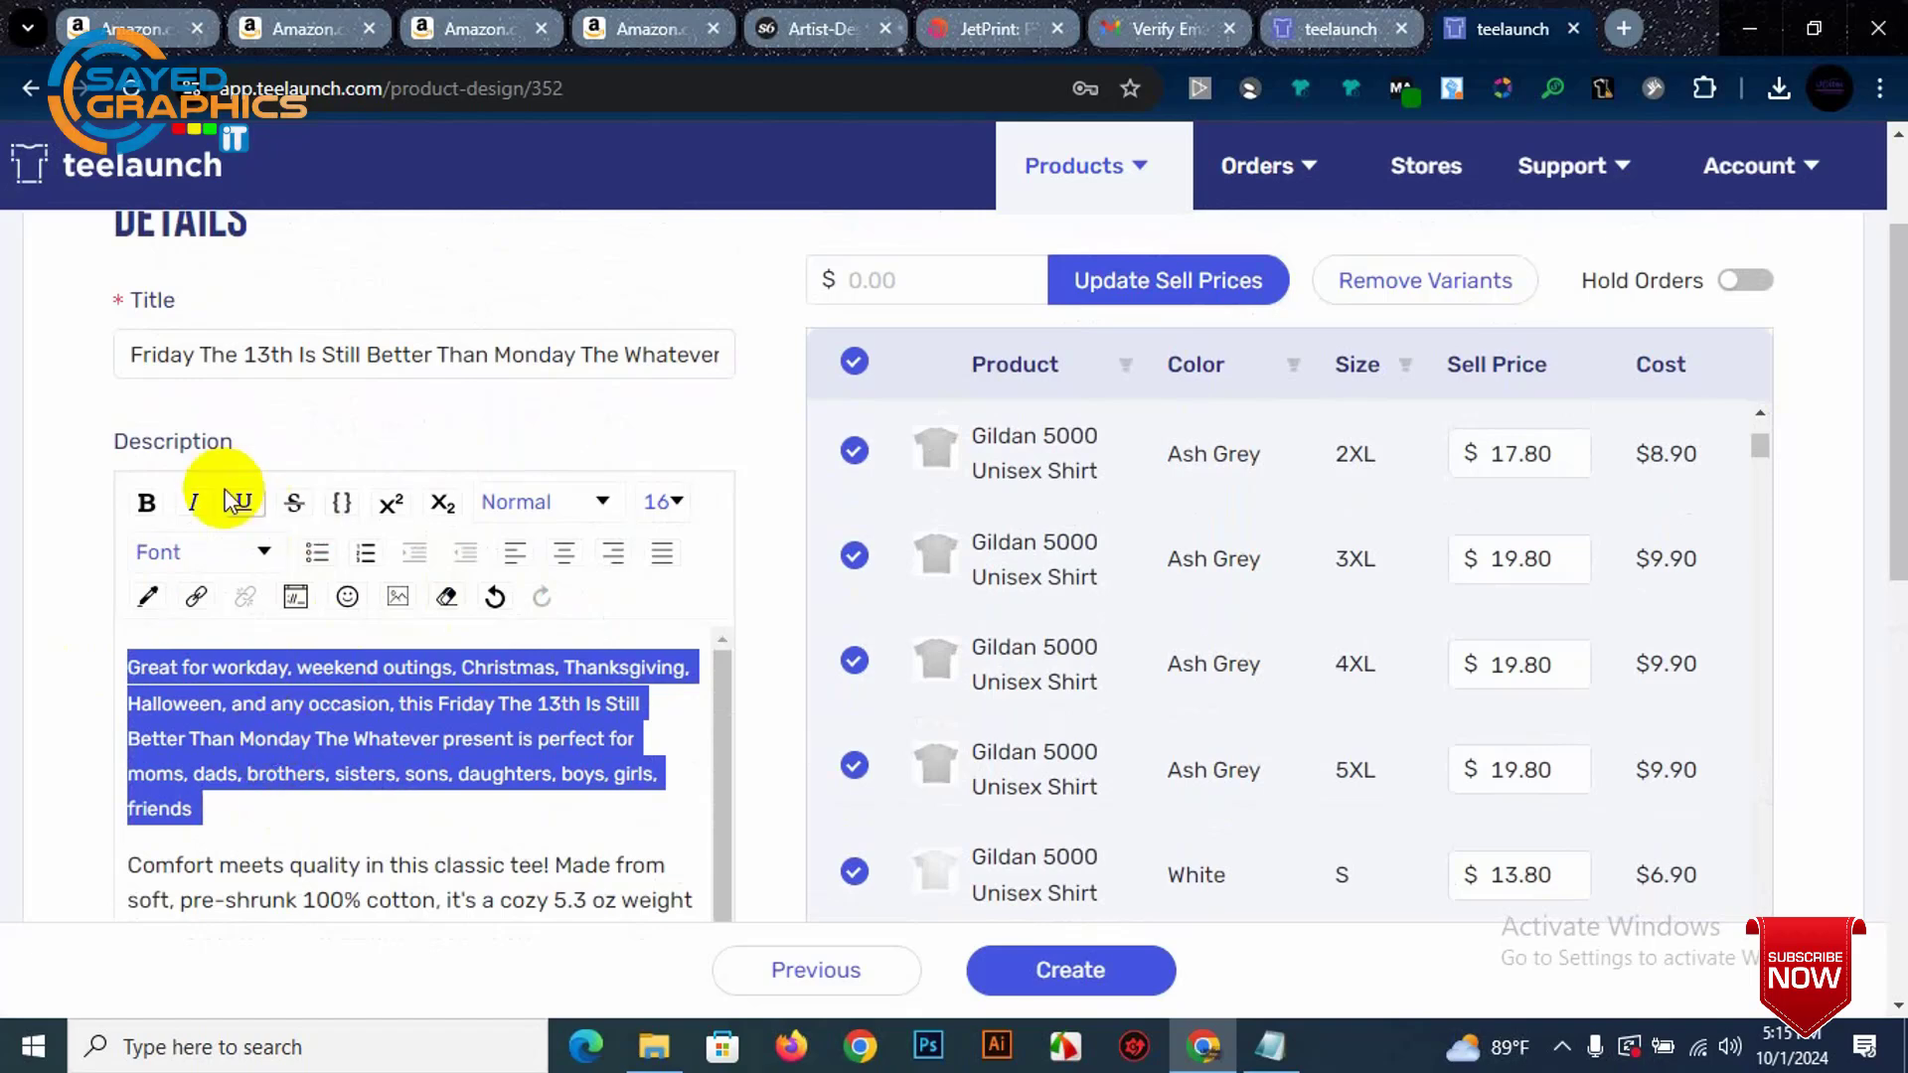
pyautogui.click(147, 503)
pyautogui.click(341, 703)
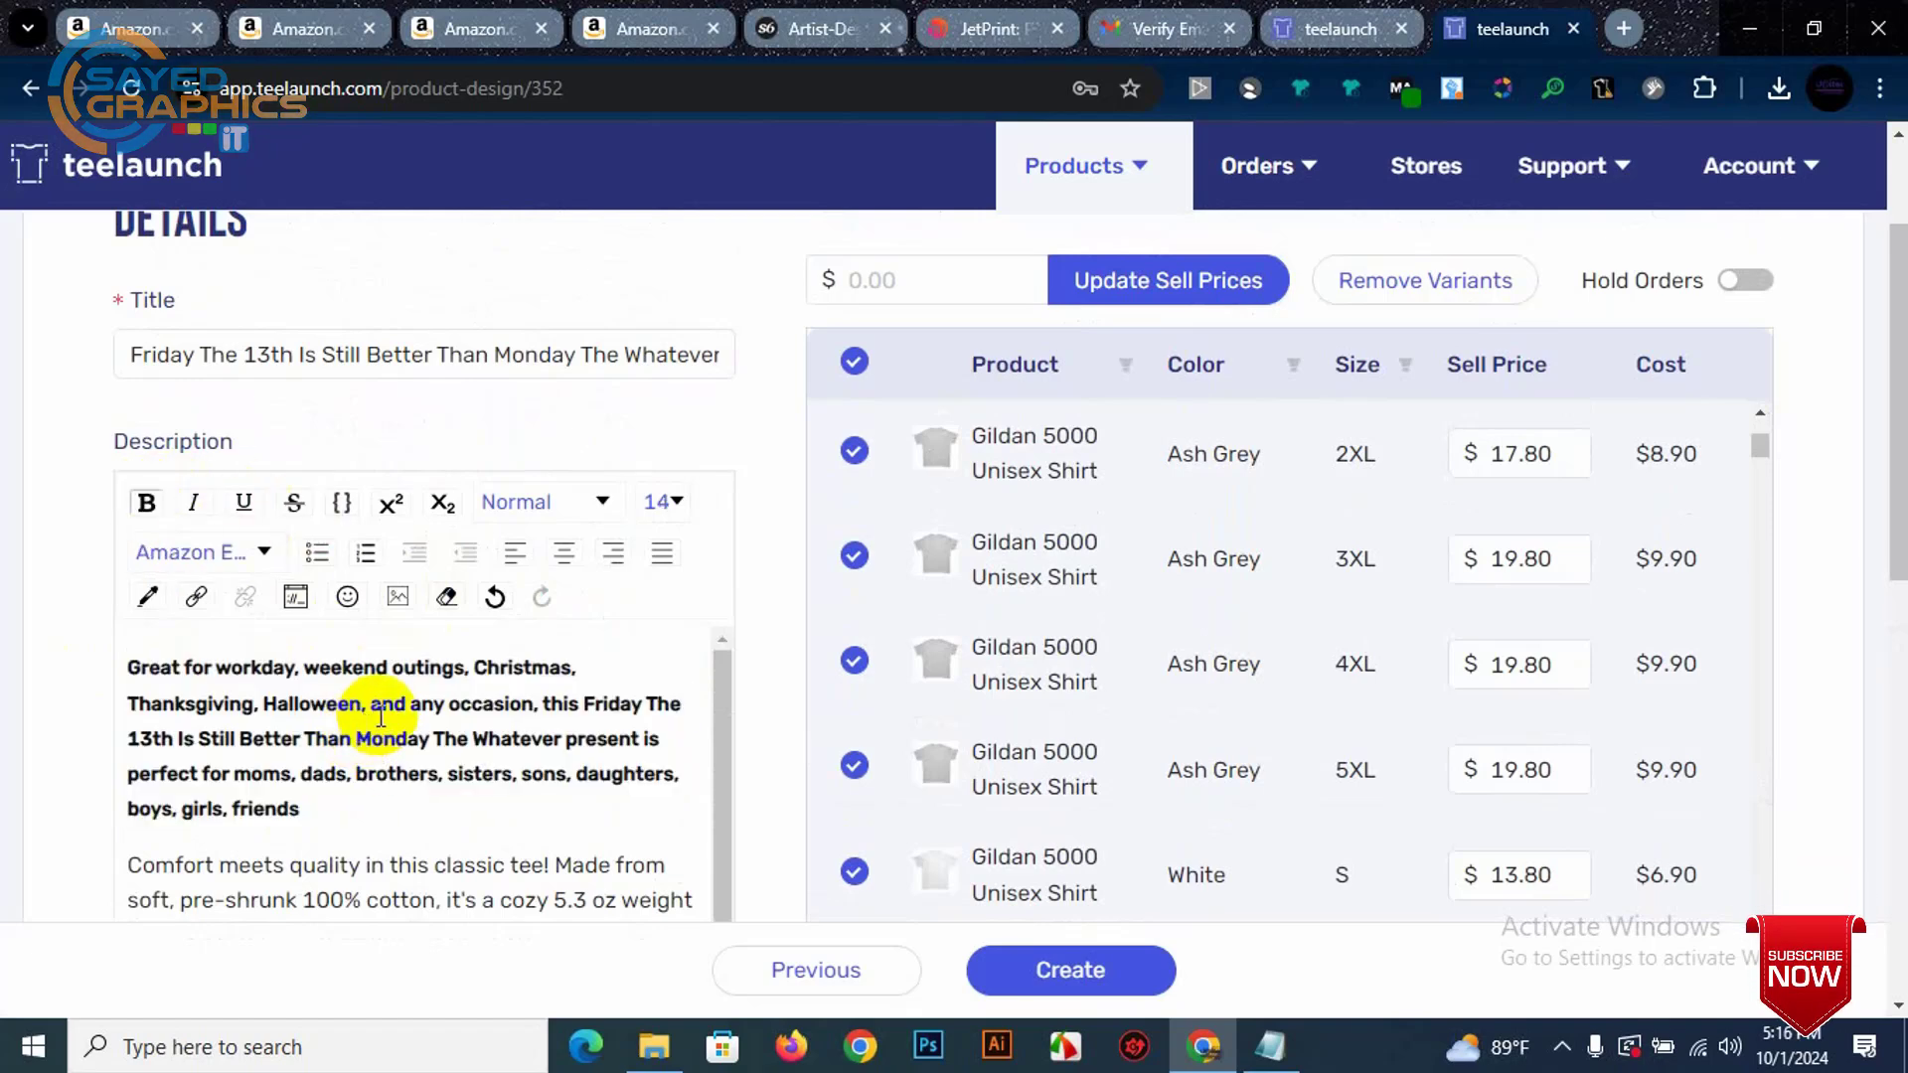
pyautogui.scroll(-1, 306, 733)
# Step: Tick the green and maroon shirts under Mockups to send to store, reaching the 10-mockup limit
pyautogui.moveTo(126, 748); pyautogui.dragTo(581, 891)
pyautogui.click(501, 719)
pyautogui.scroll(1, 499, 716)
pyautogui.scroll(-8, 994, 556)
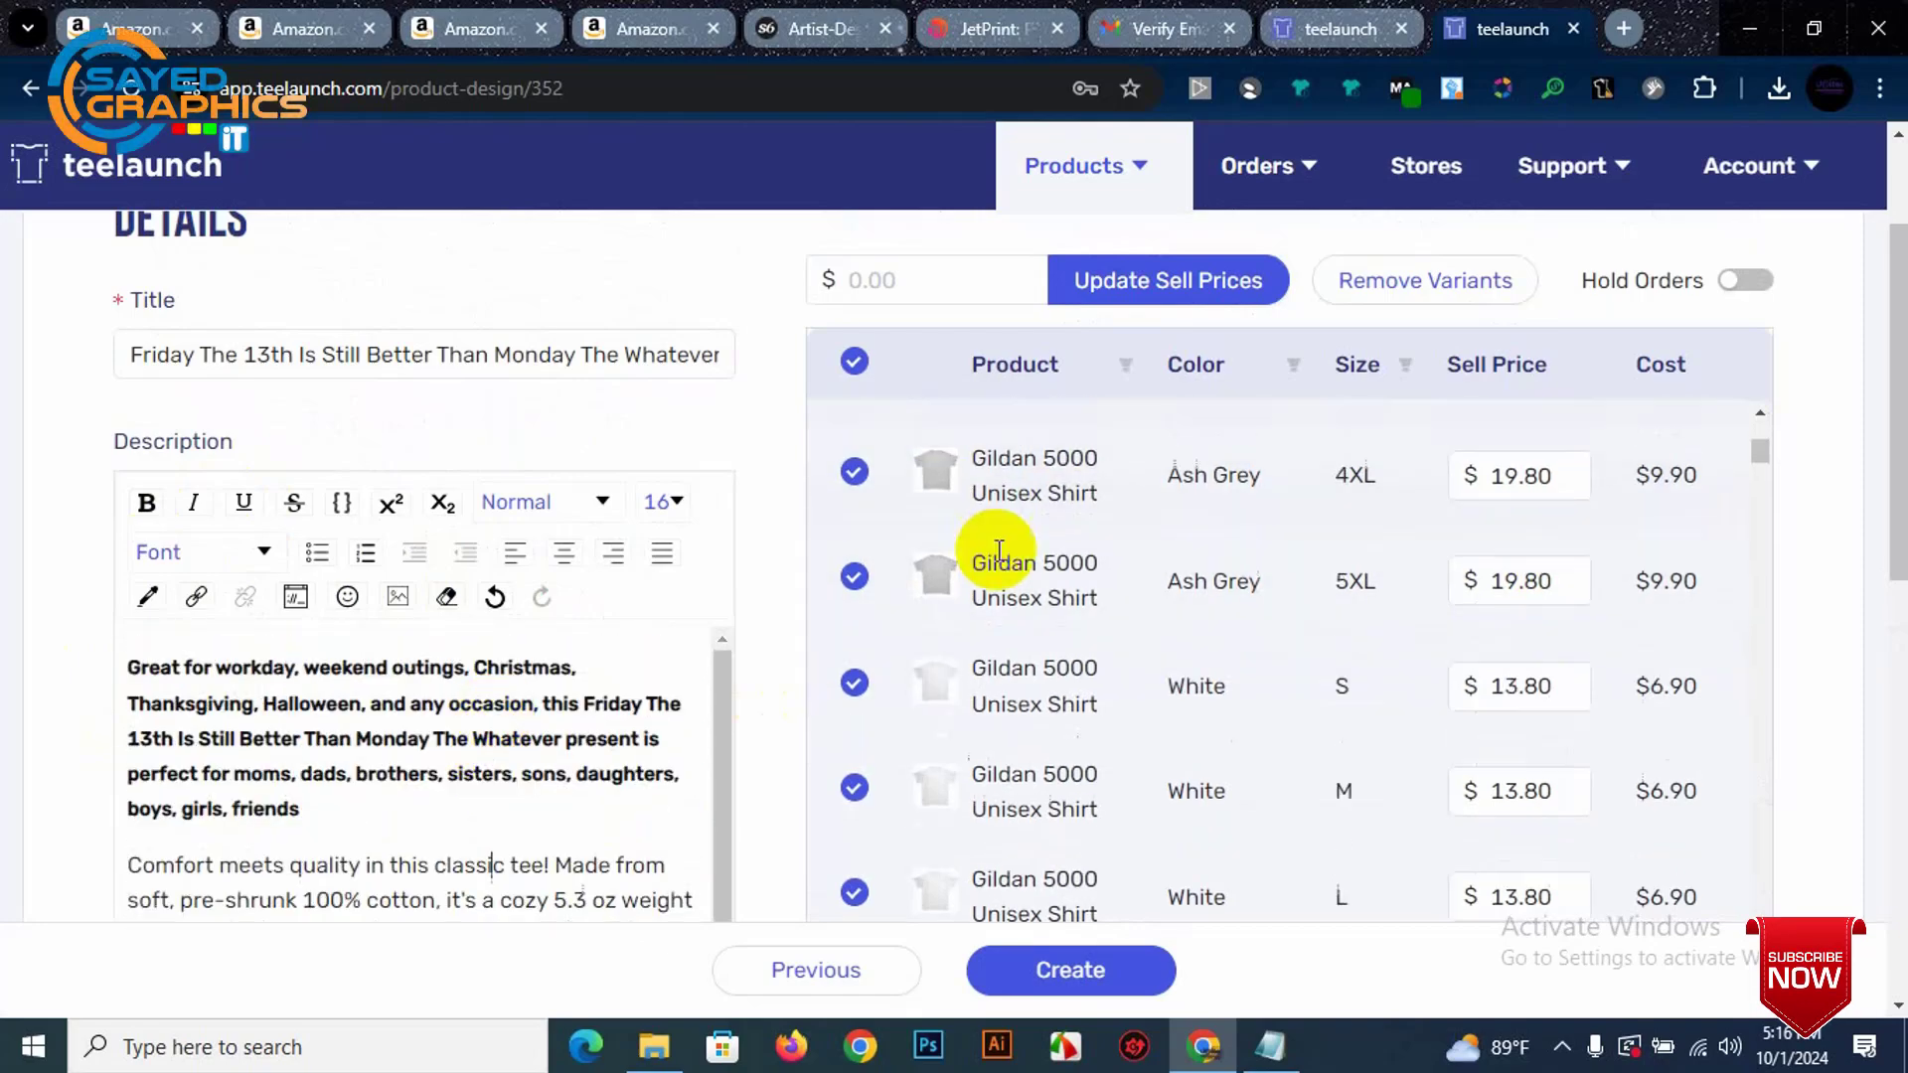
pyautogui.scroll(2, 328, 497)
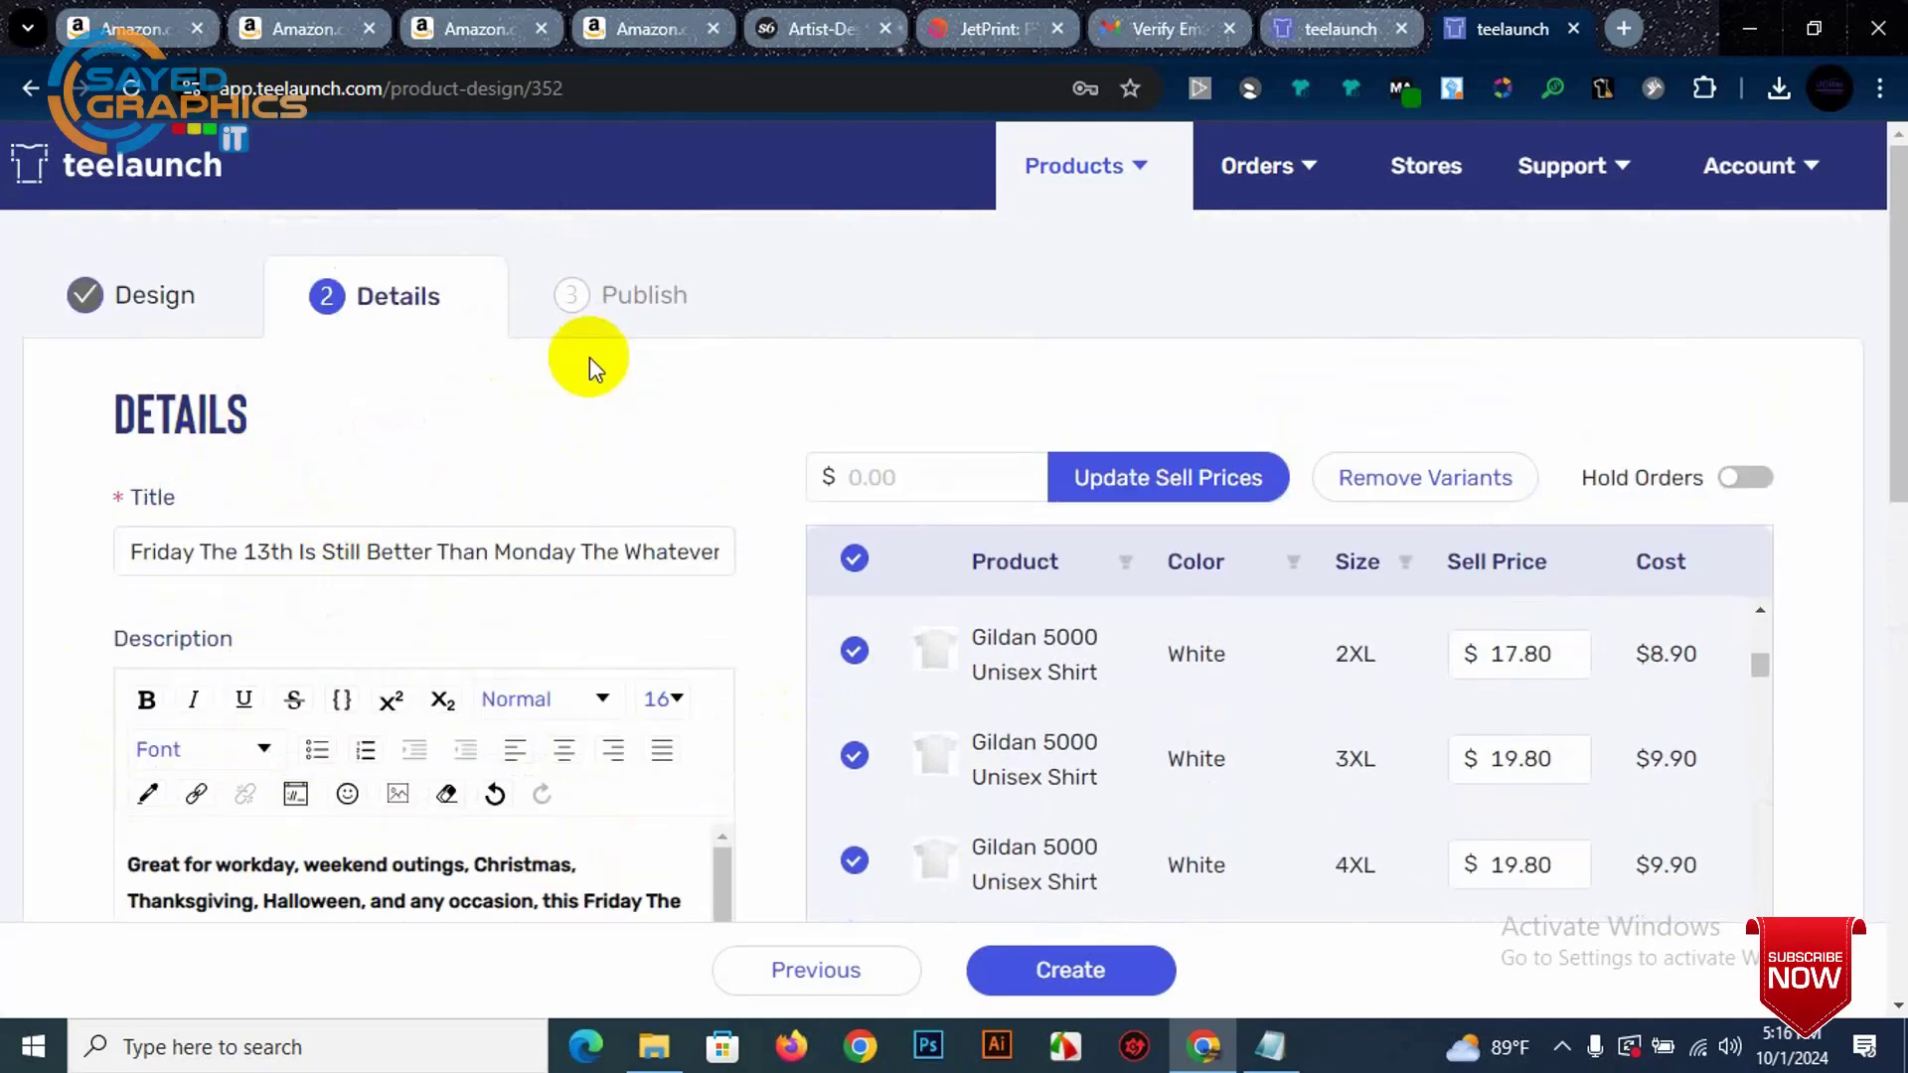
pyautogui.scroll(-15, 596, 557)
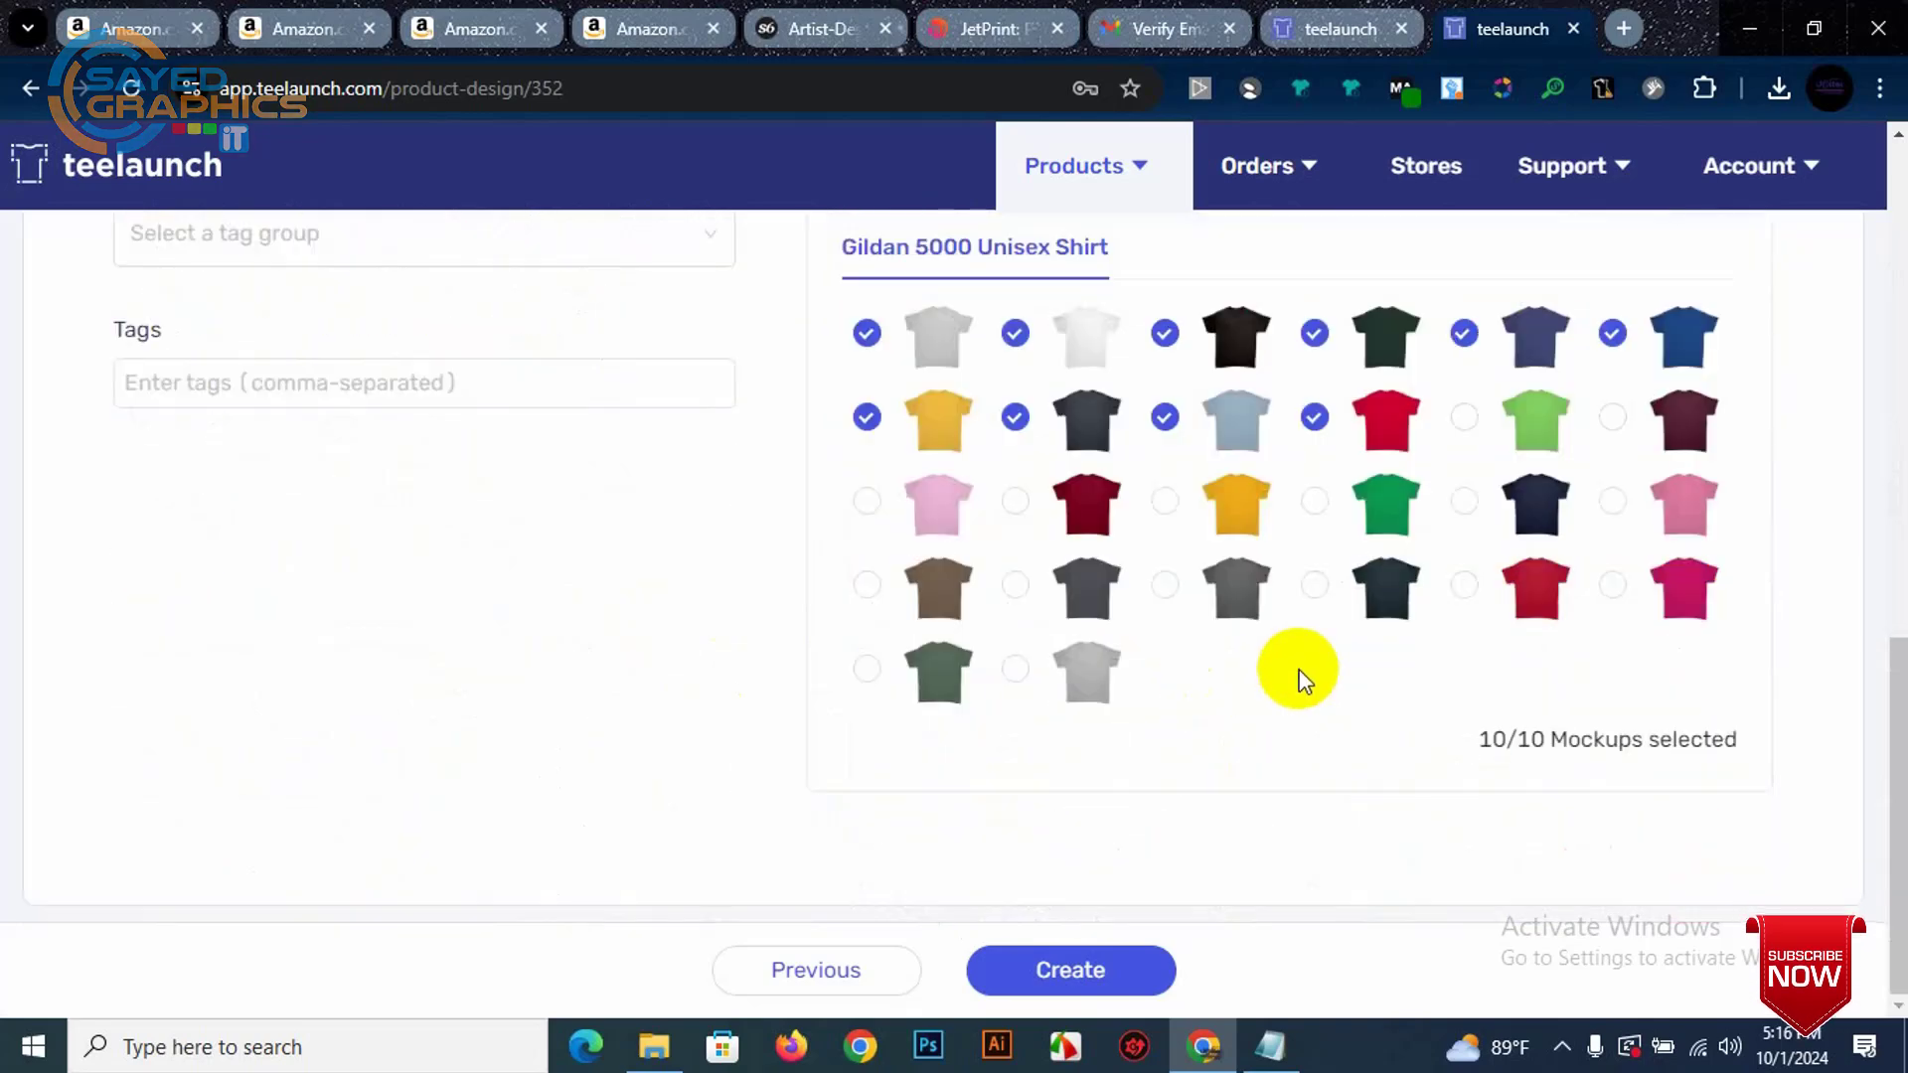
pyautogui.scroll(3, 894, 611)
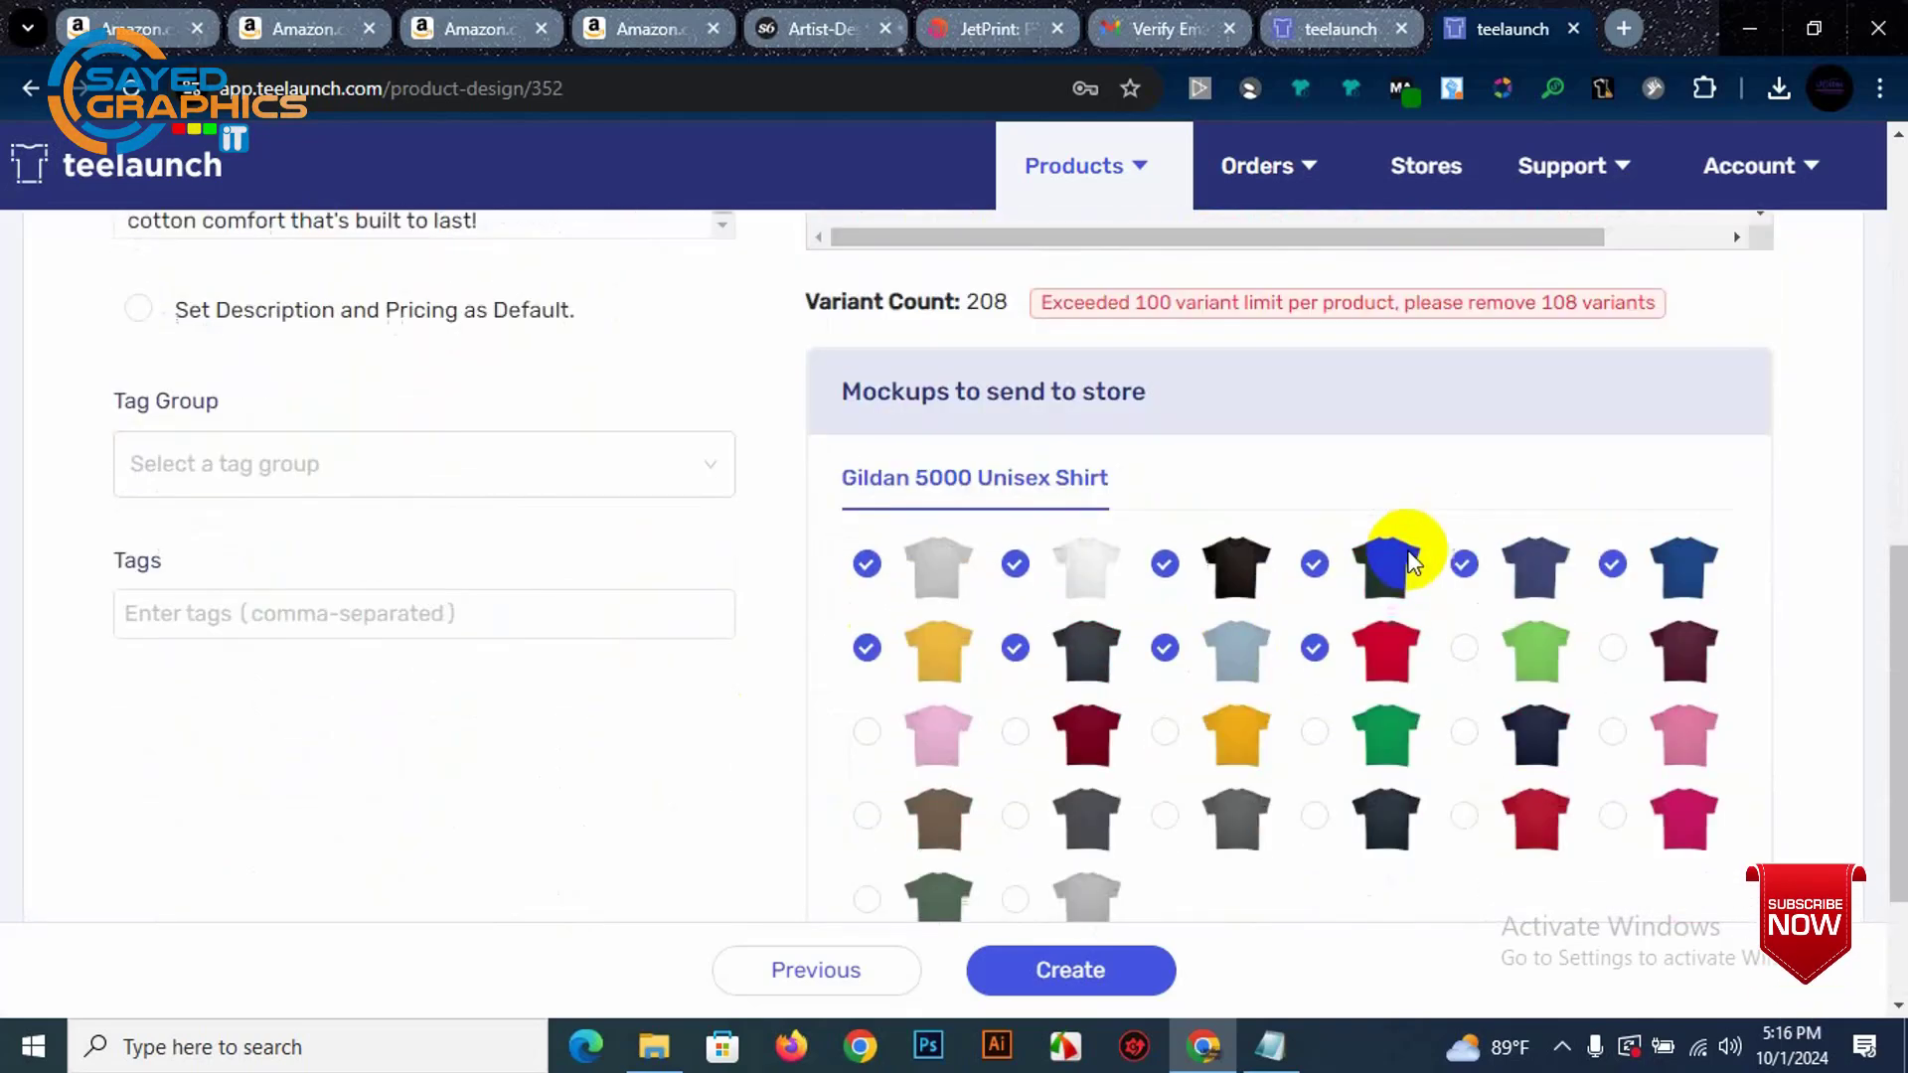
pyautogui.click(1467, 699)
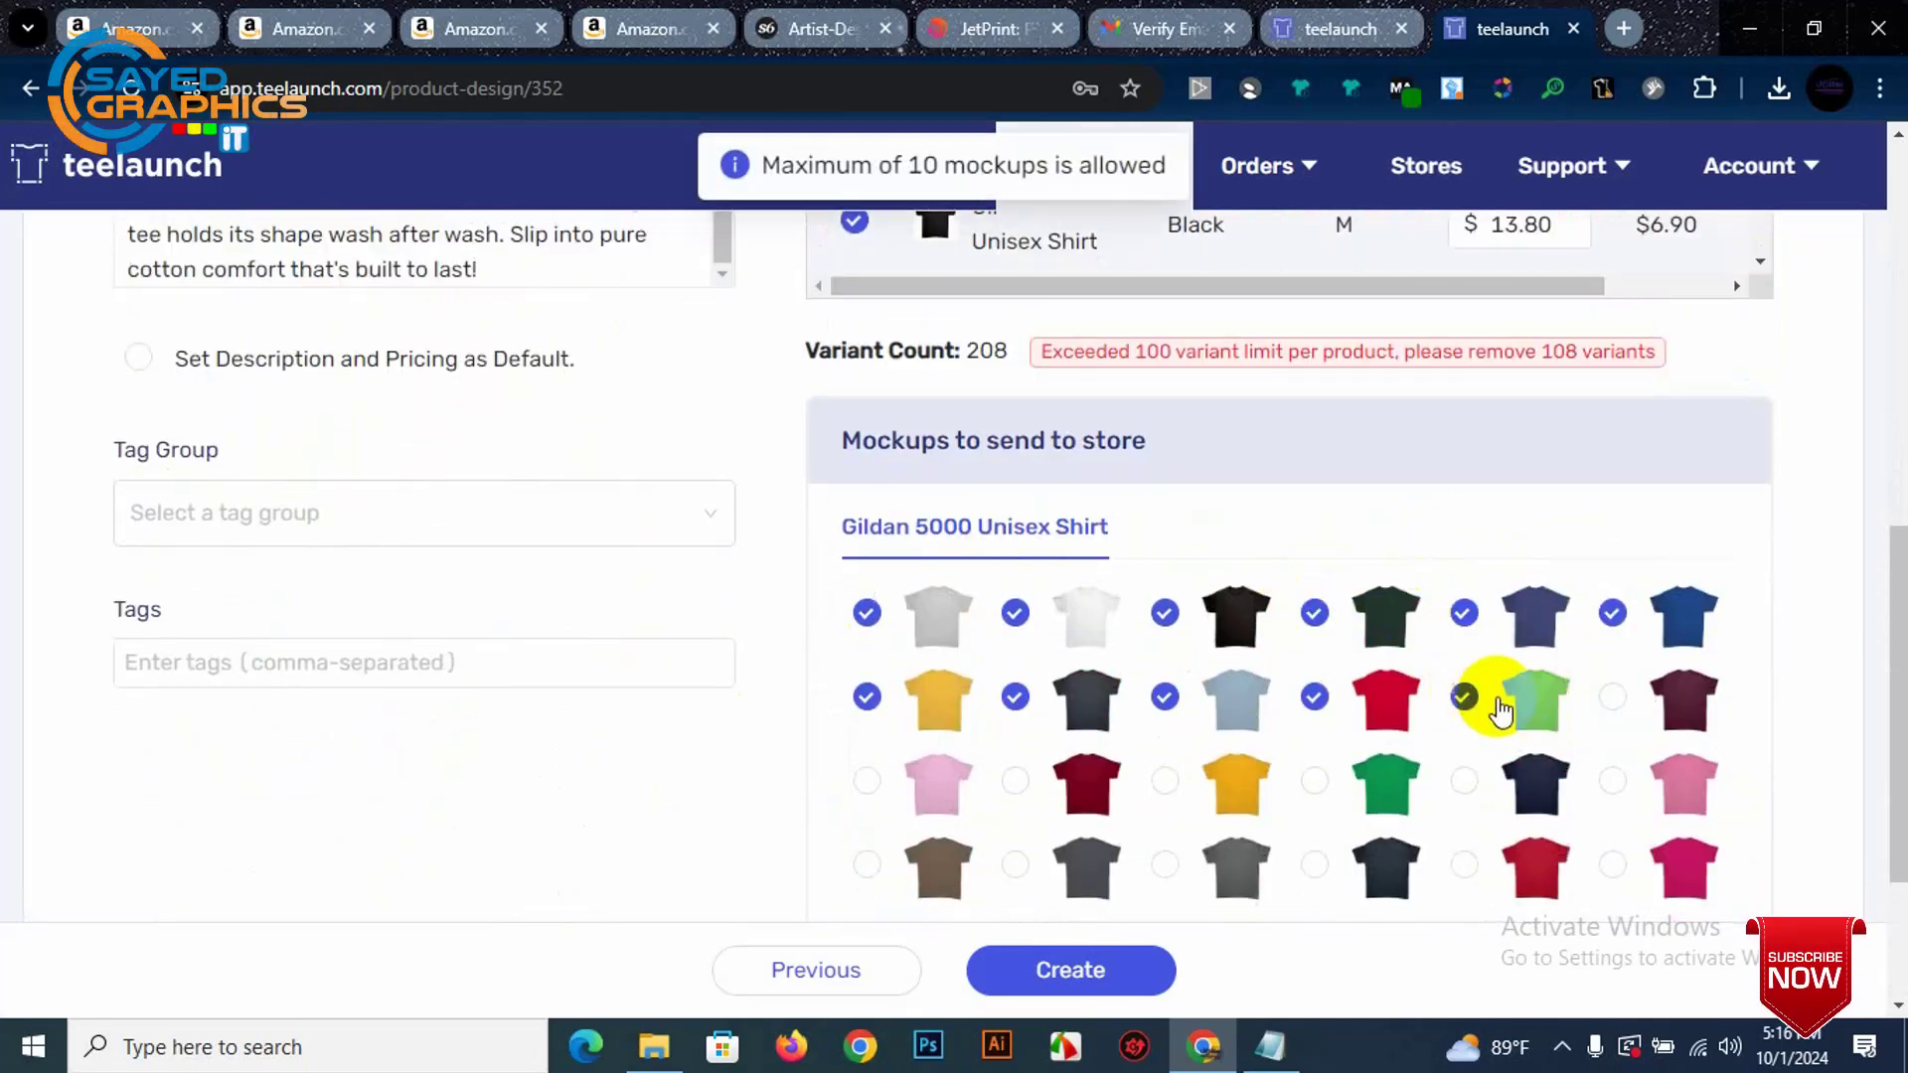
pyautogui.click(1614, 699)
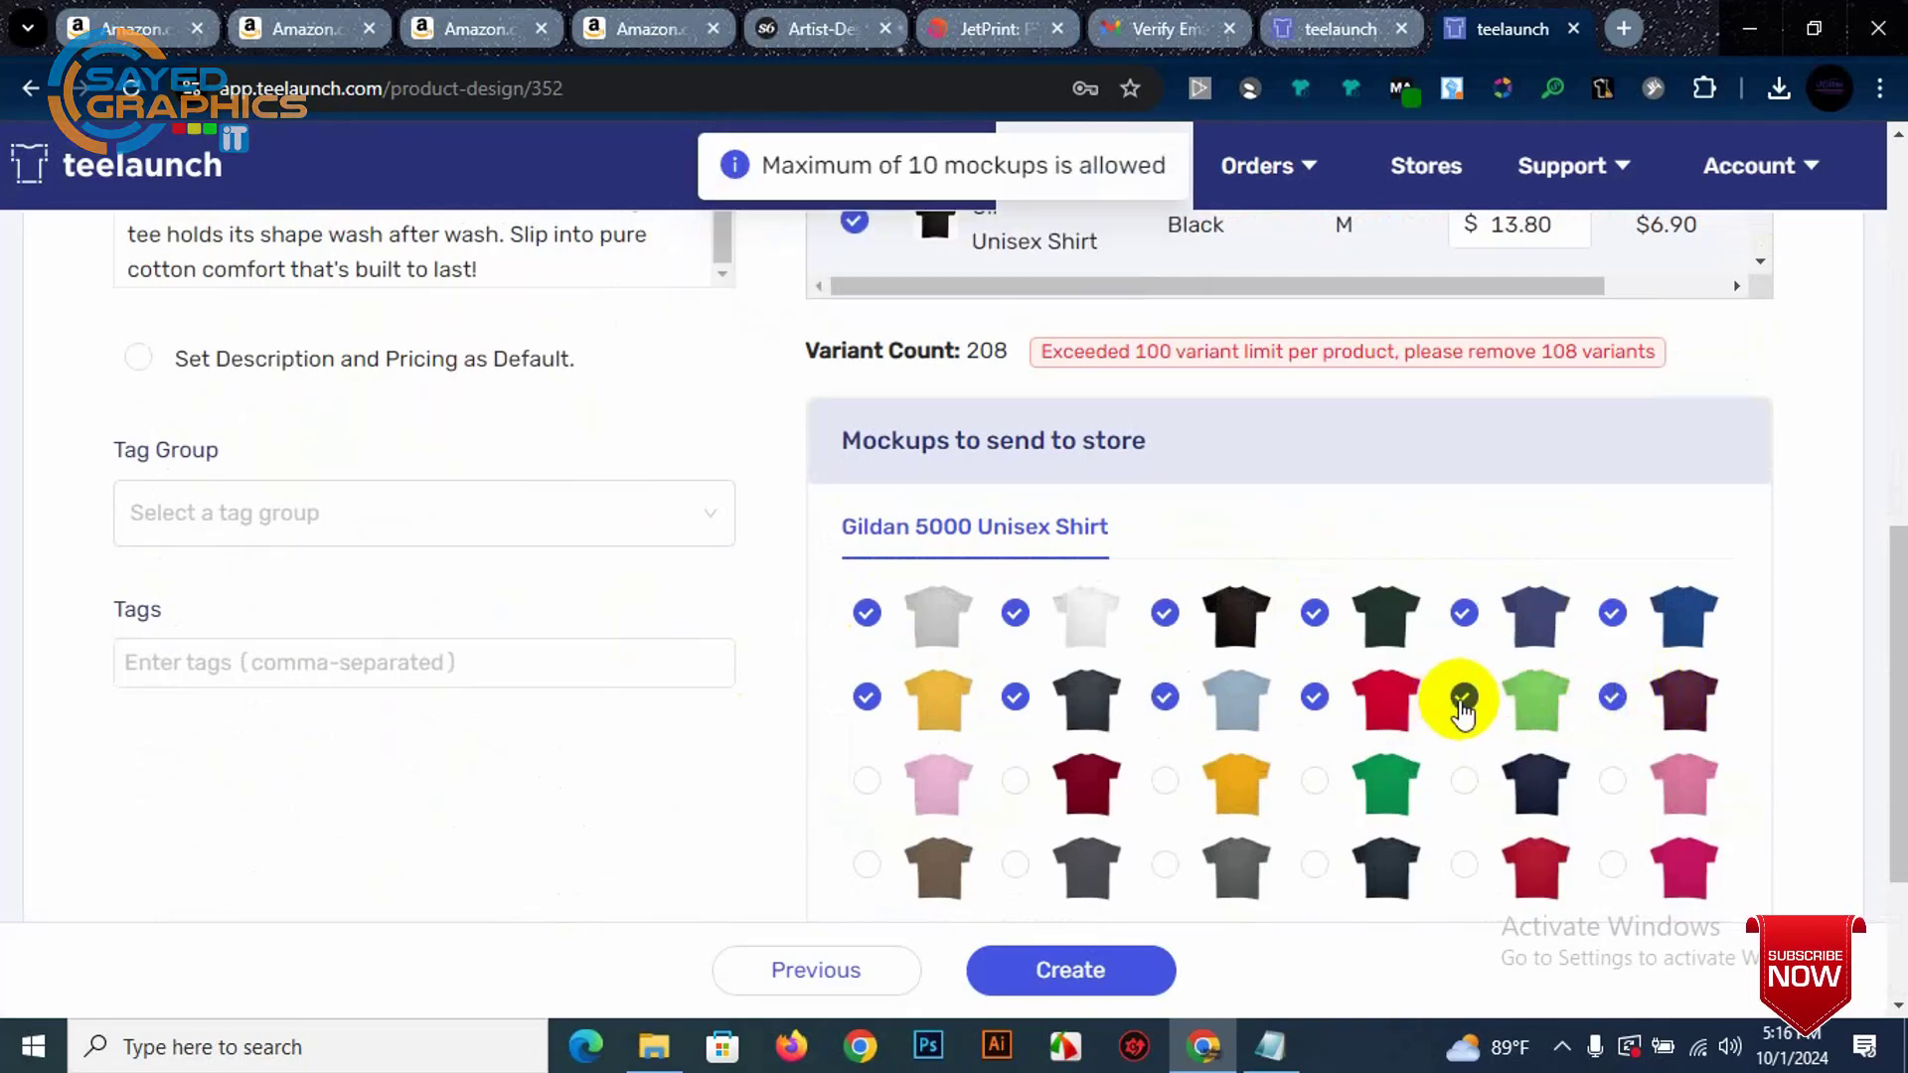
# Step: Check the empty tag group list and paste Amazon's All Keywords list into Tags
pyautogui.click(261, 515)
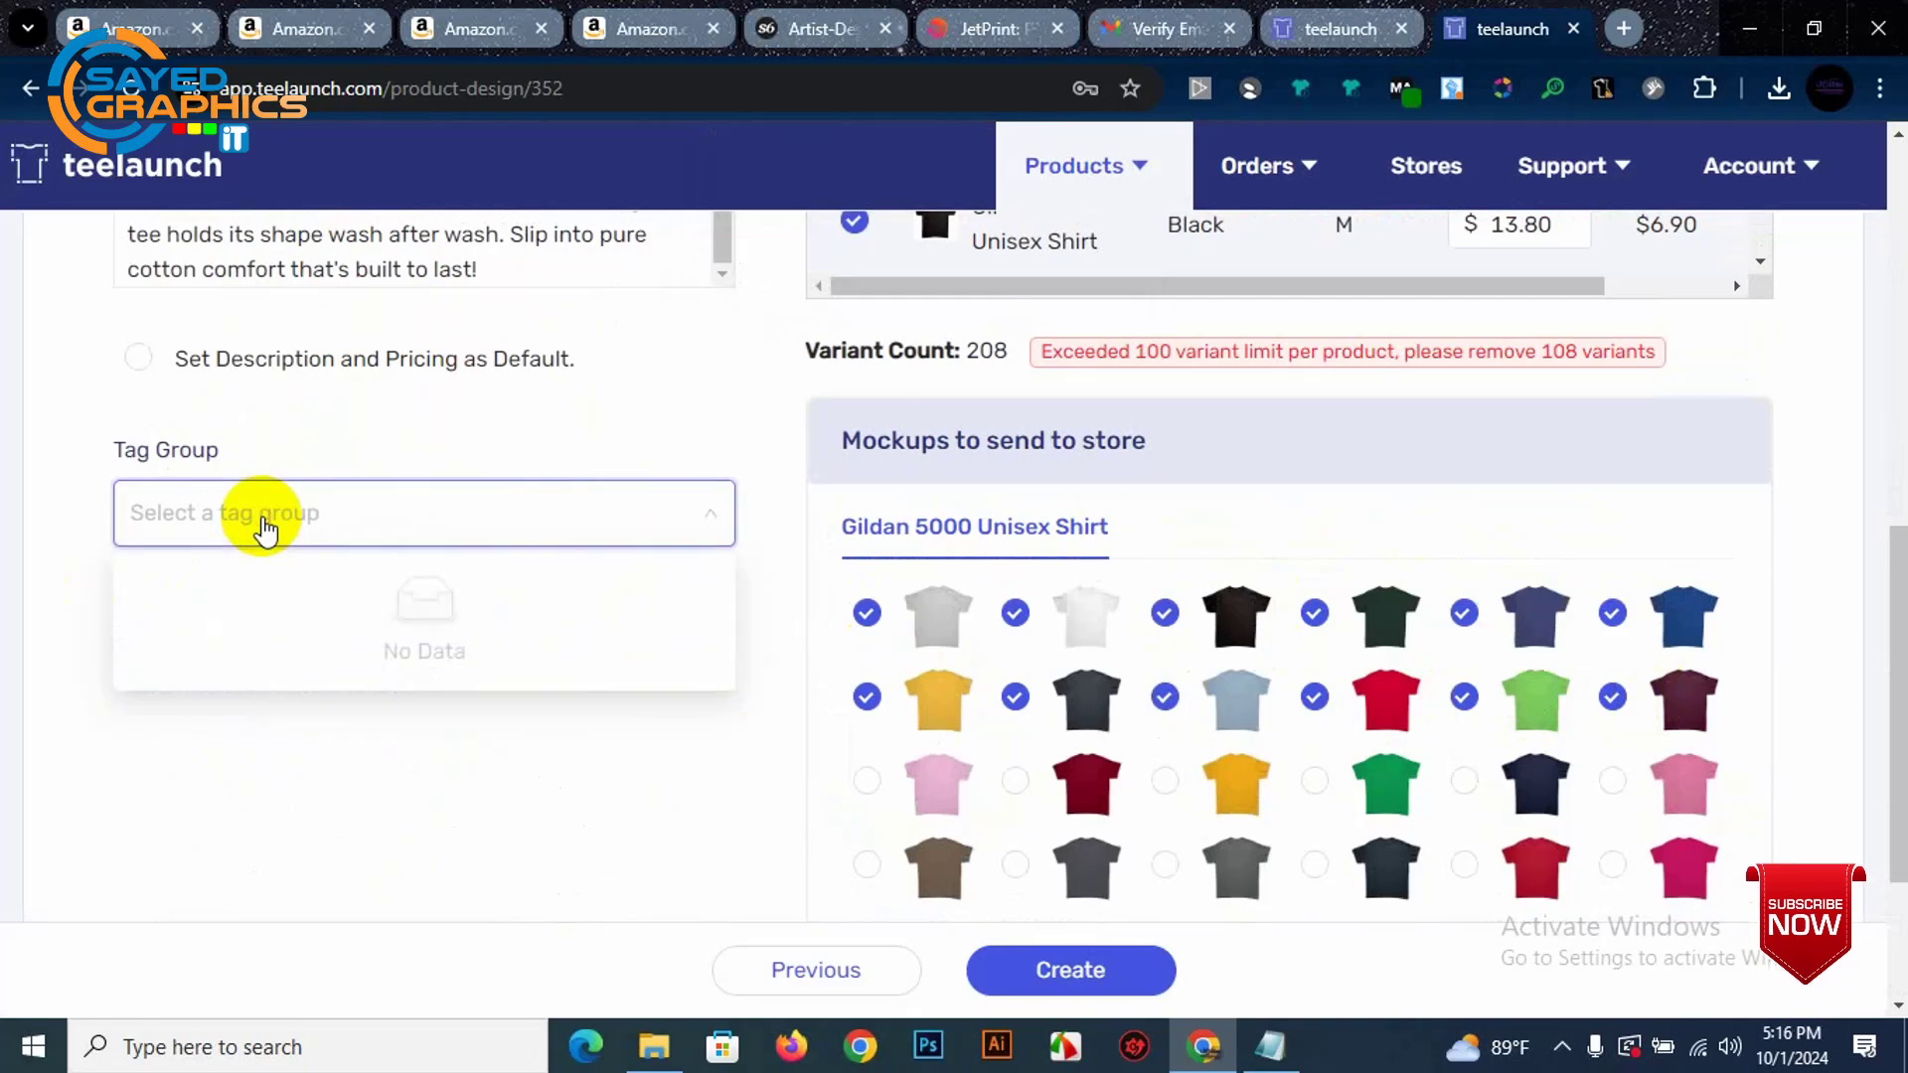
pyautogui.scroll(2, 298, 507)
pyautogui.scroll(-2, 316, 531)
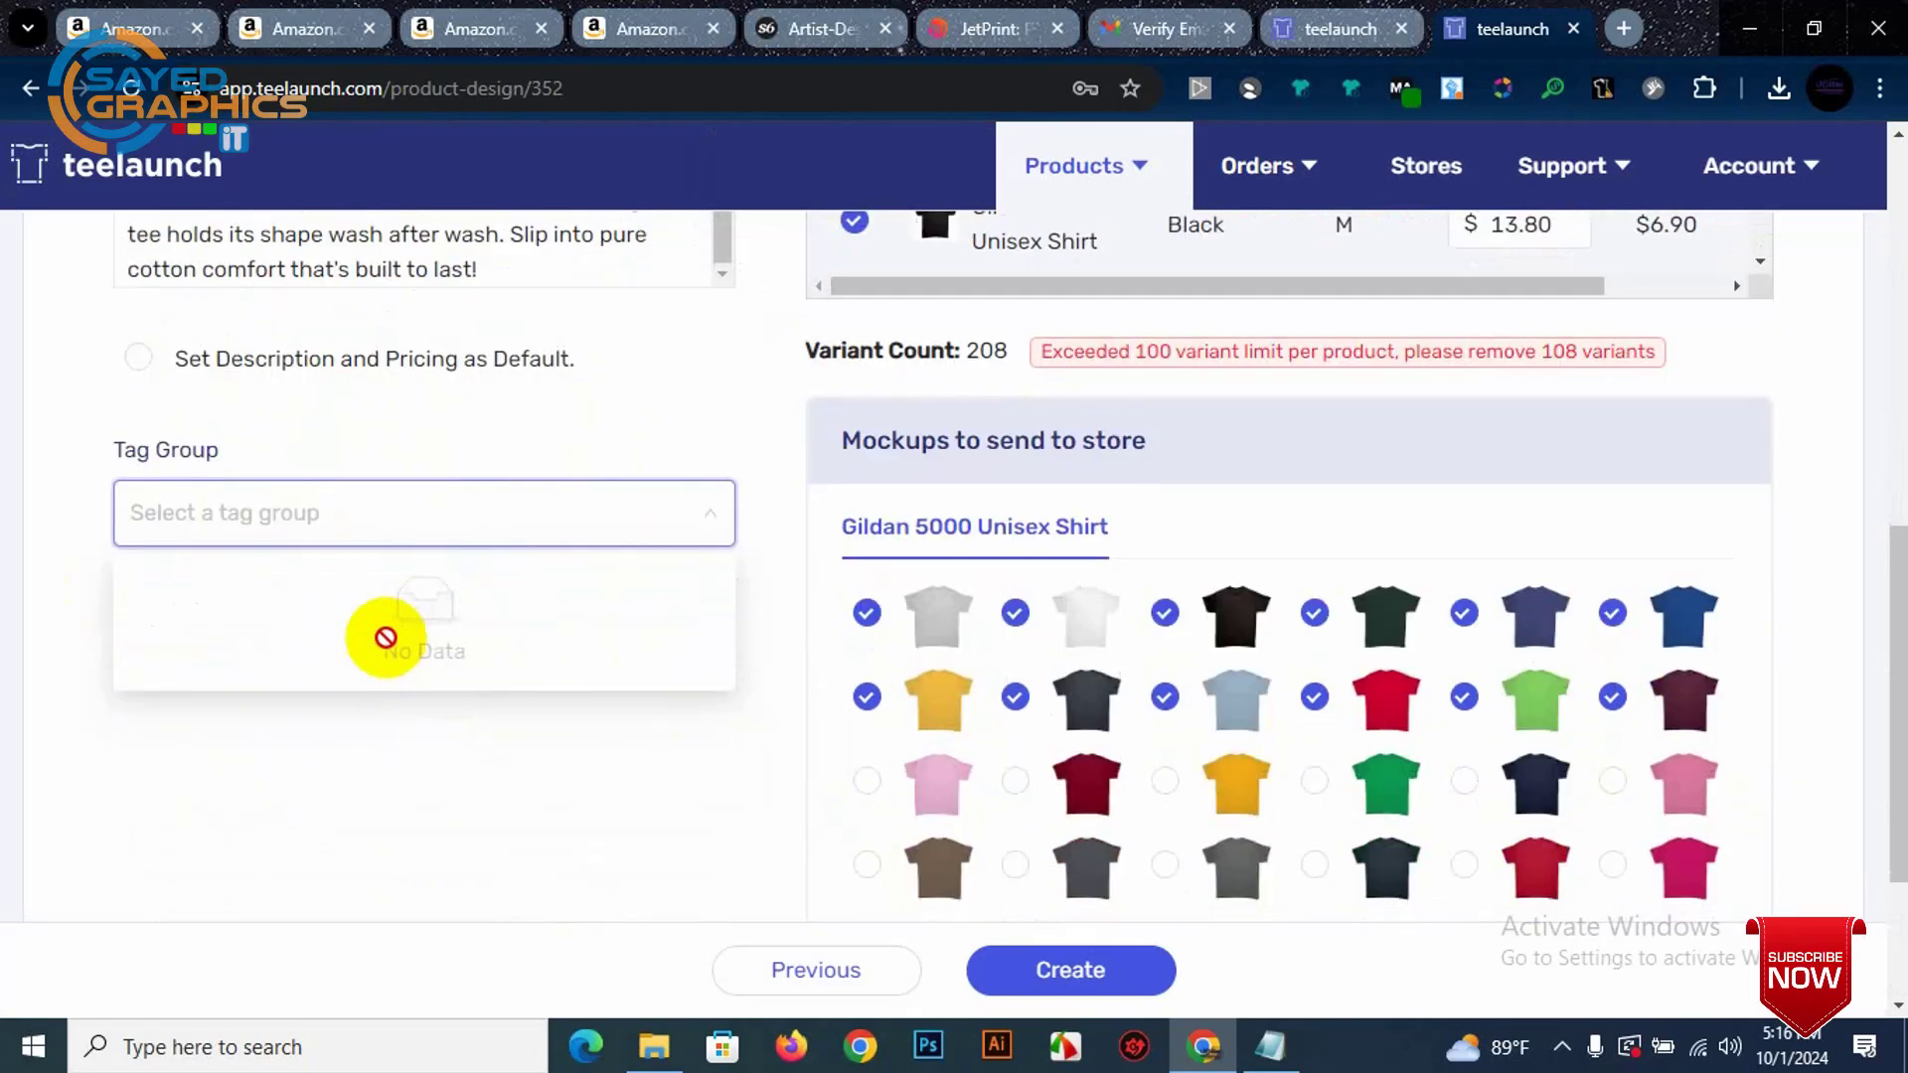
pyautogui.click(368, 513)
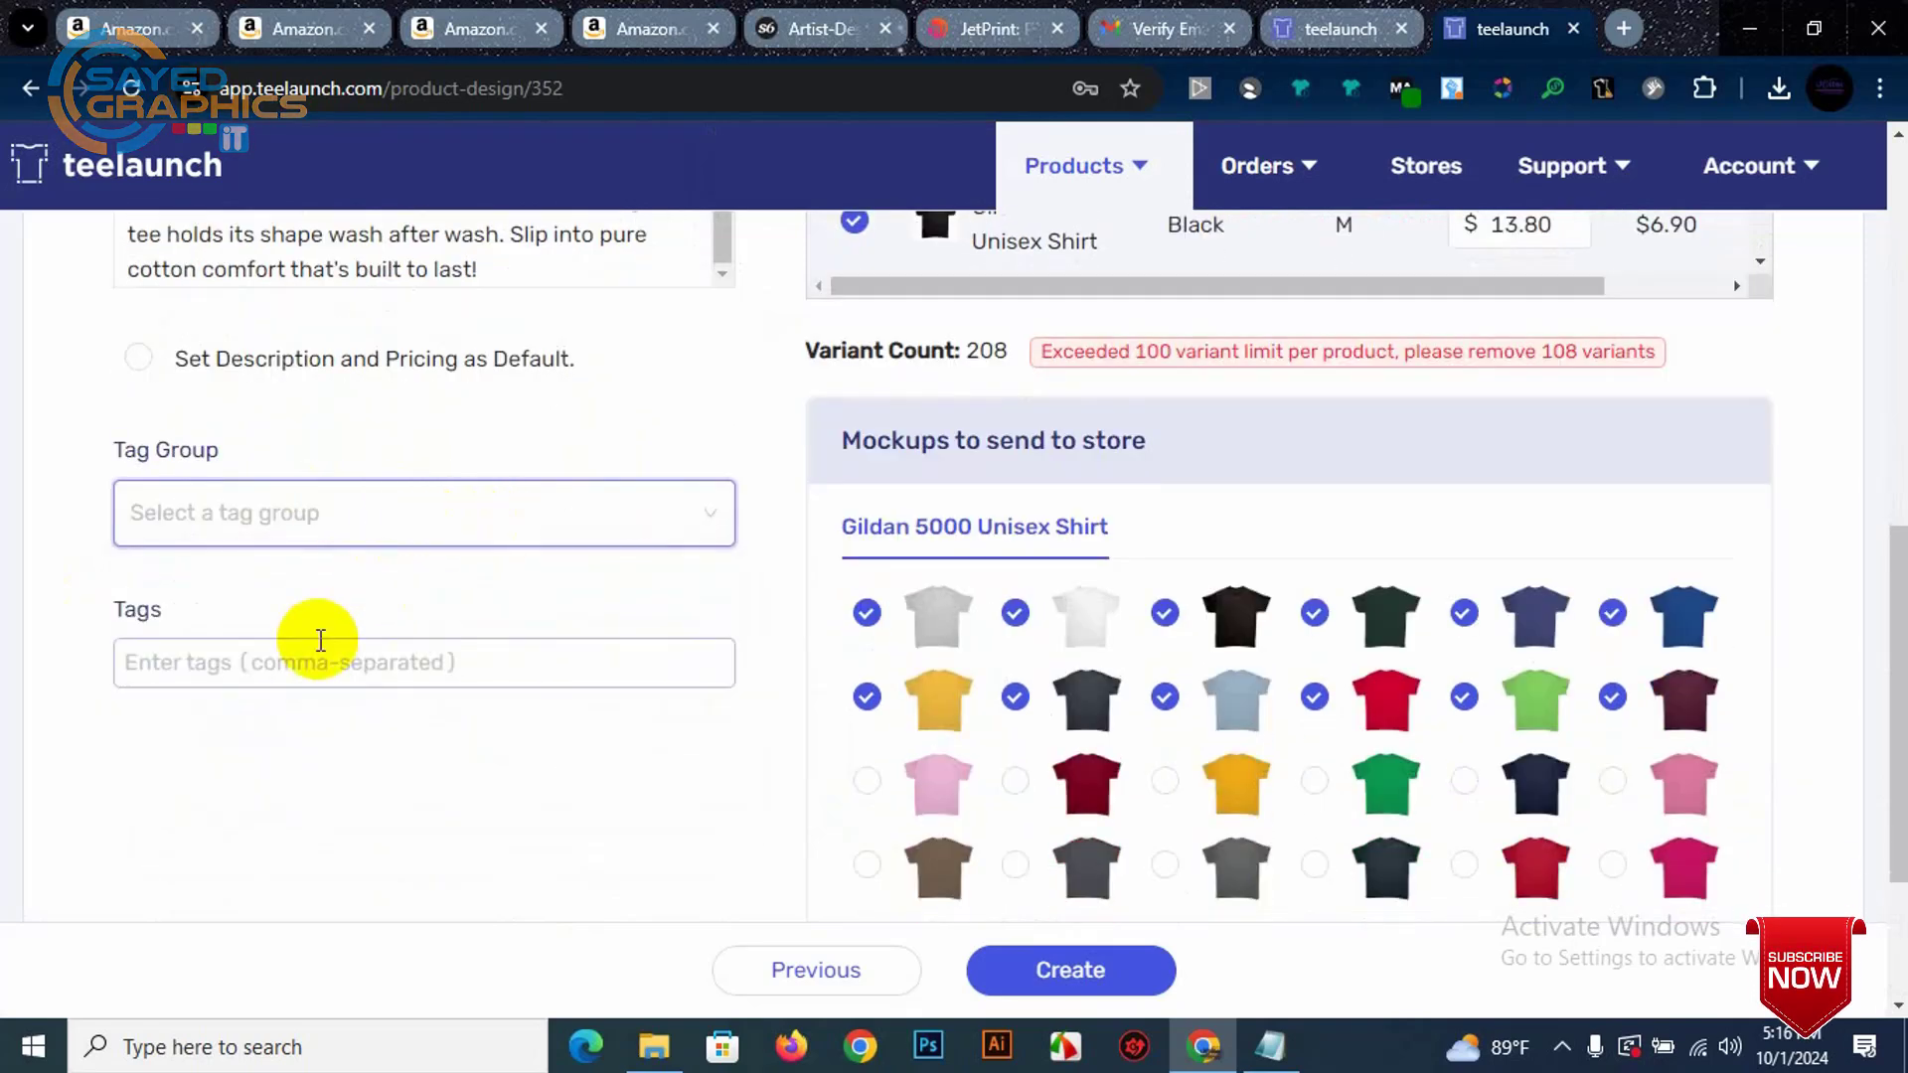
pyautogui.click(310, 666)
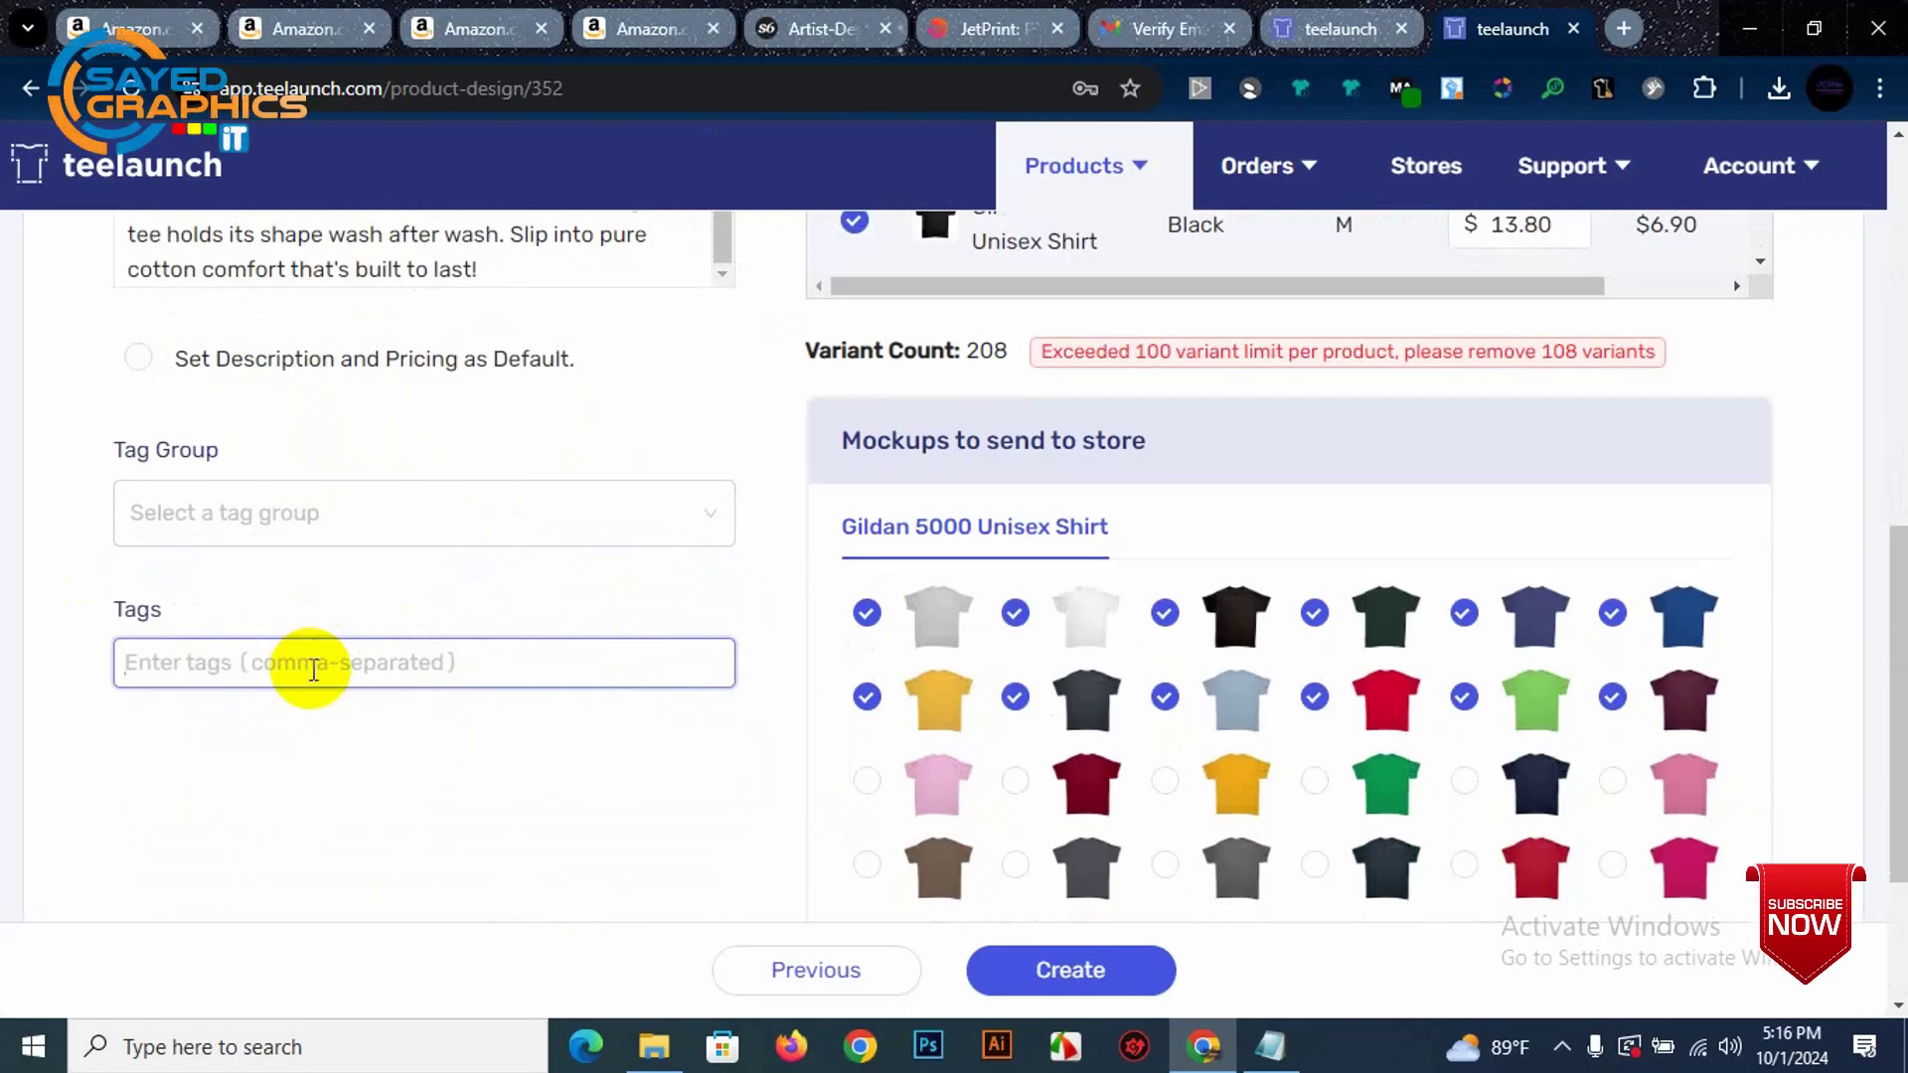
pyautogui.click(467, 28)
pyautogui.scroll(-15, 839, 618)
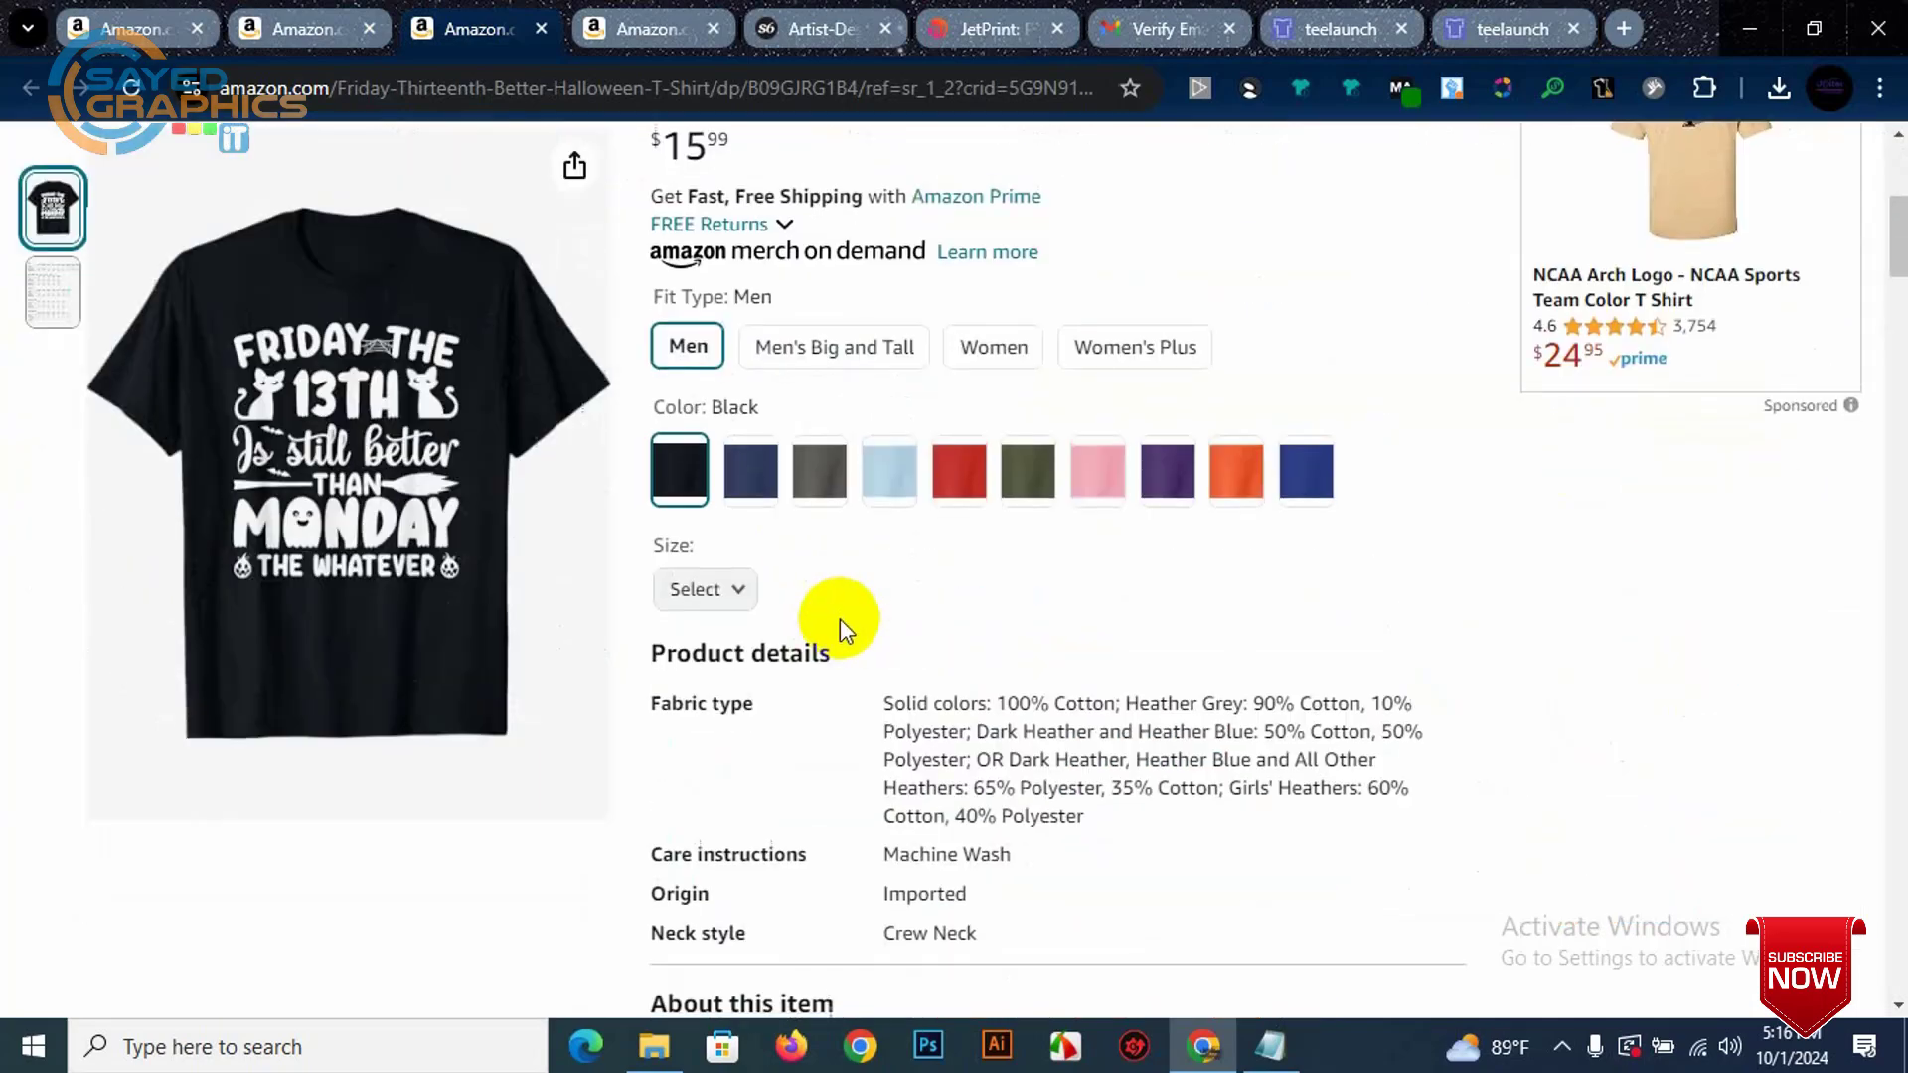
pyautogui.scroll(-2, 1020, 702)
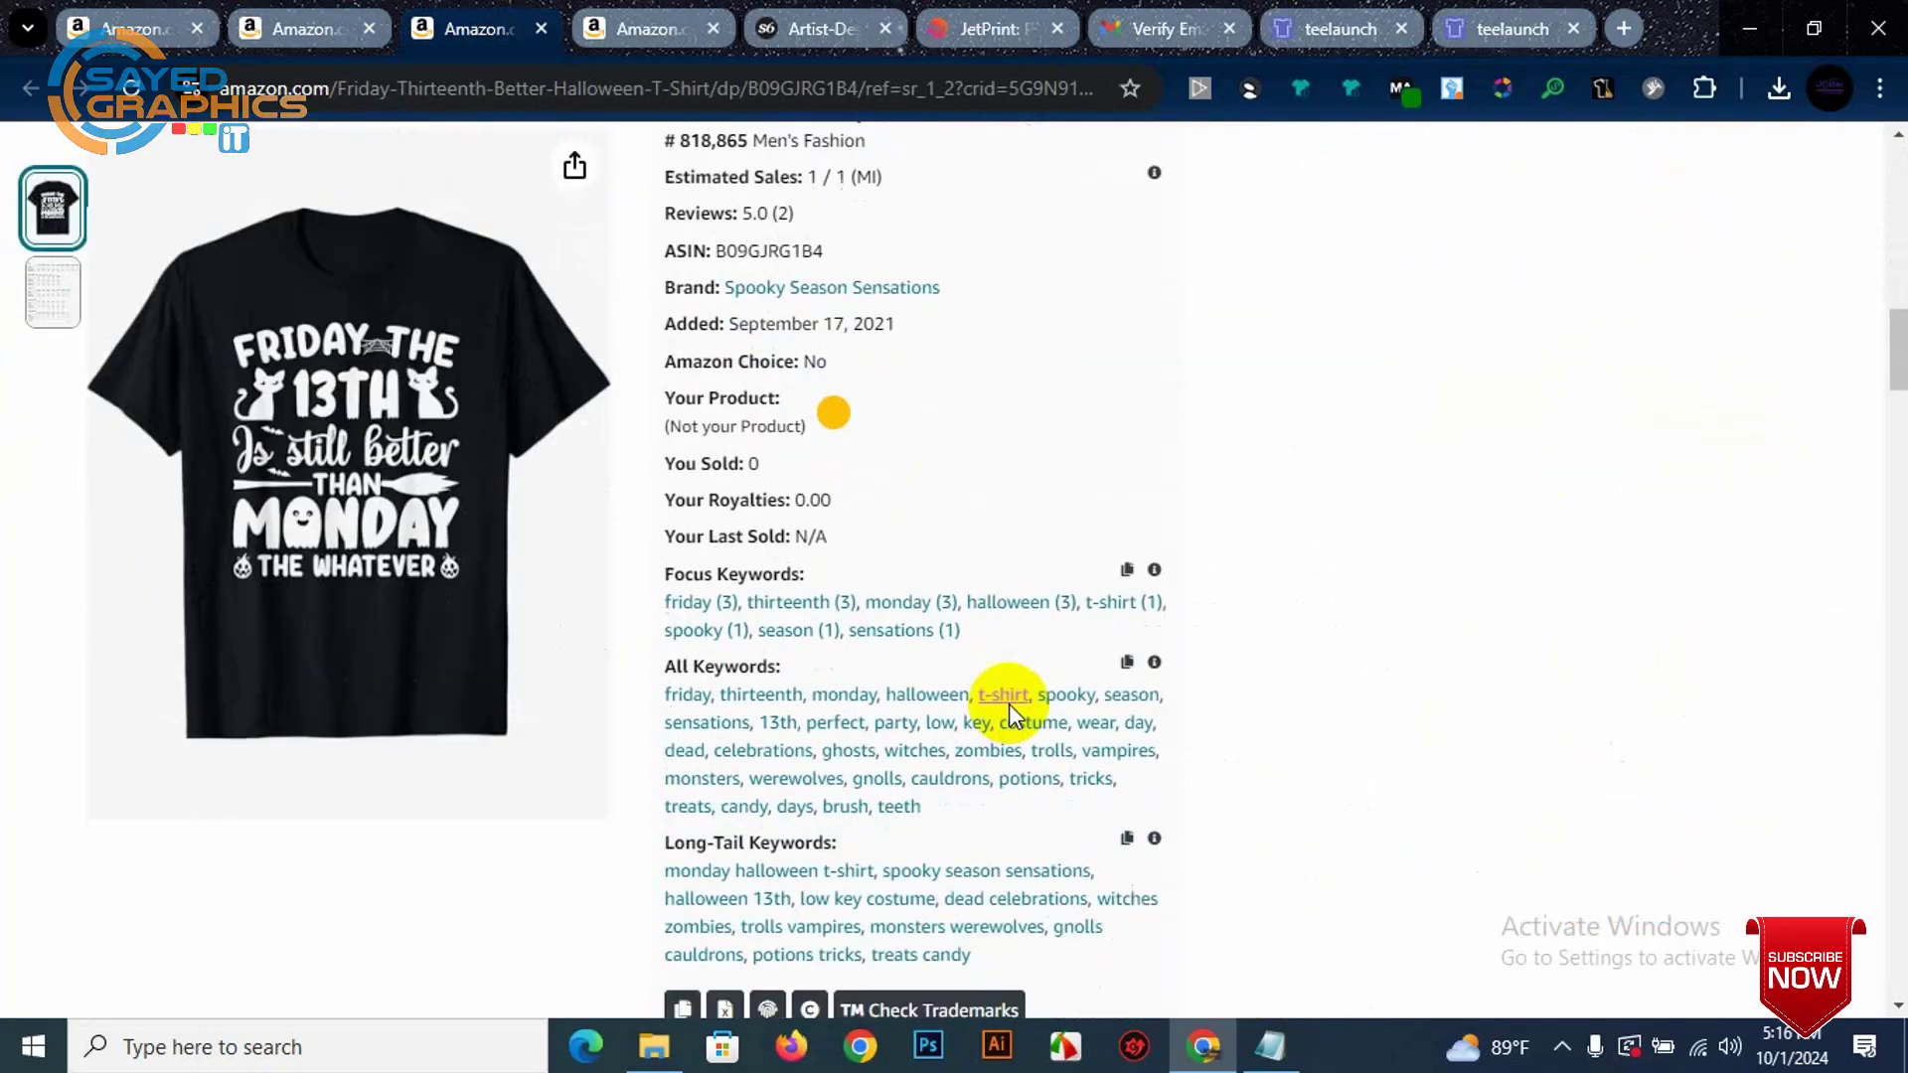
pyautogui.moveTo(950, 808); pyautogui.dragTo(658, 703)
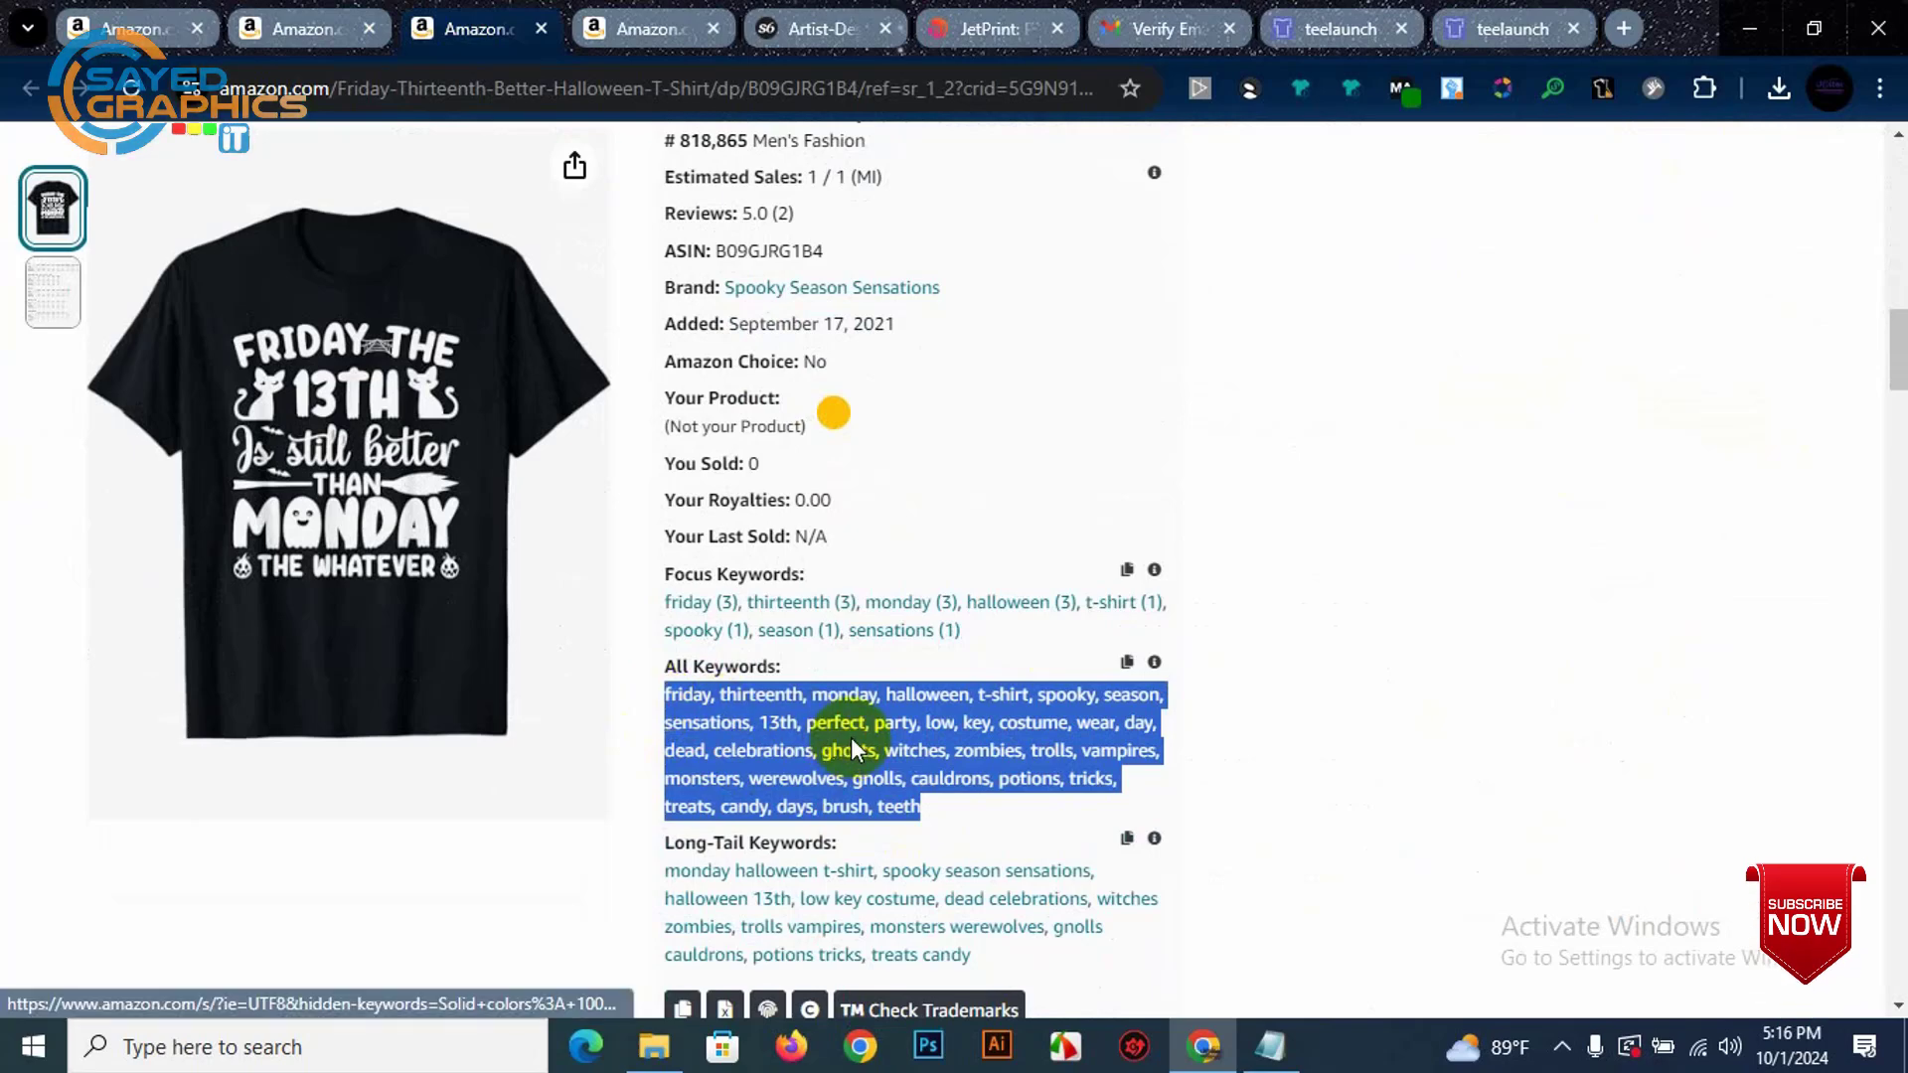
pyautogui.click(1539, 12)
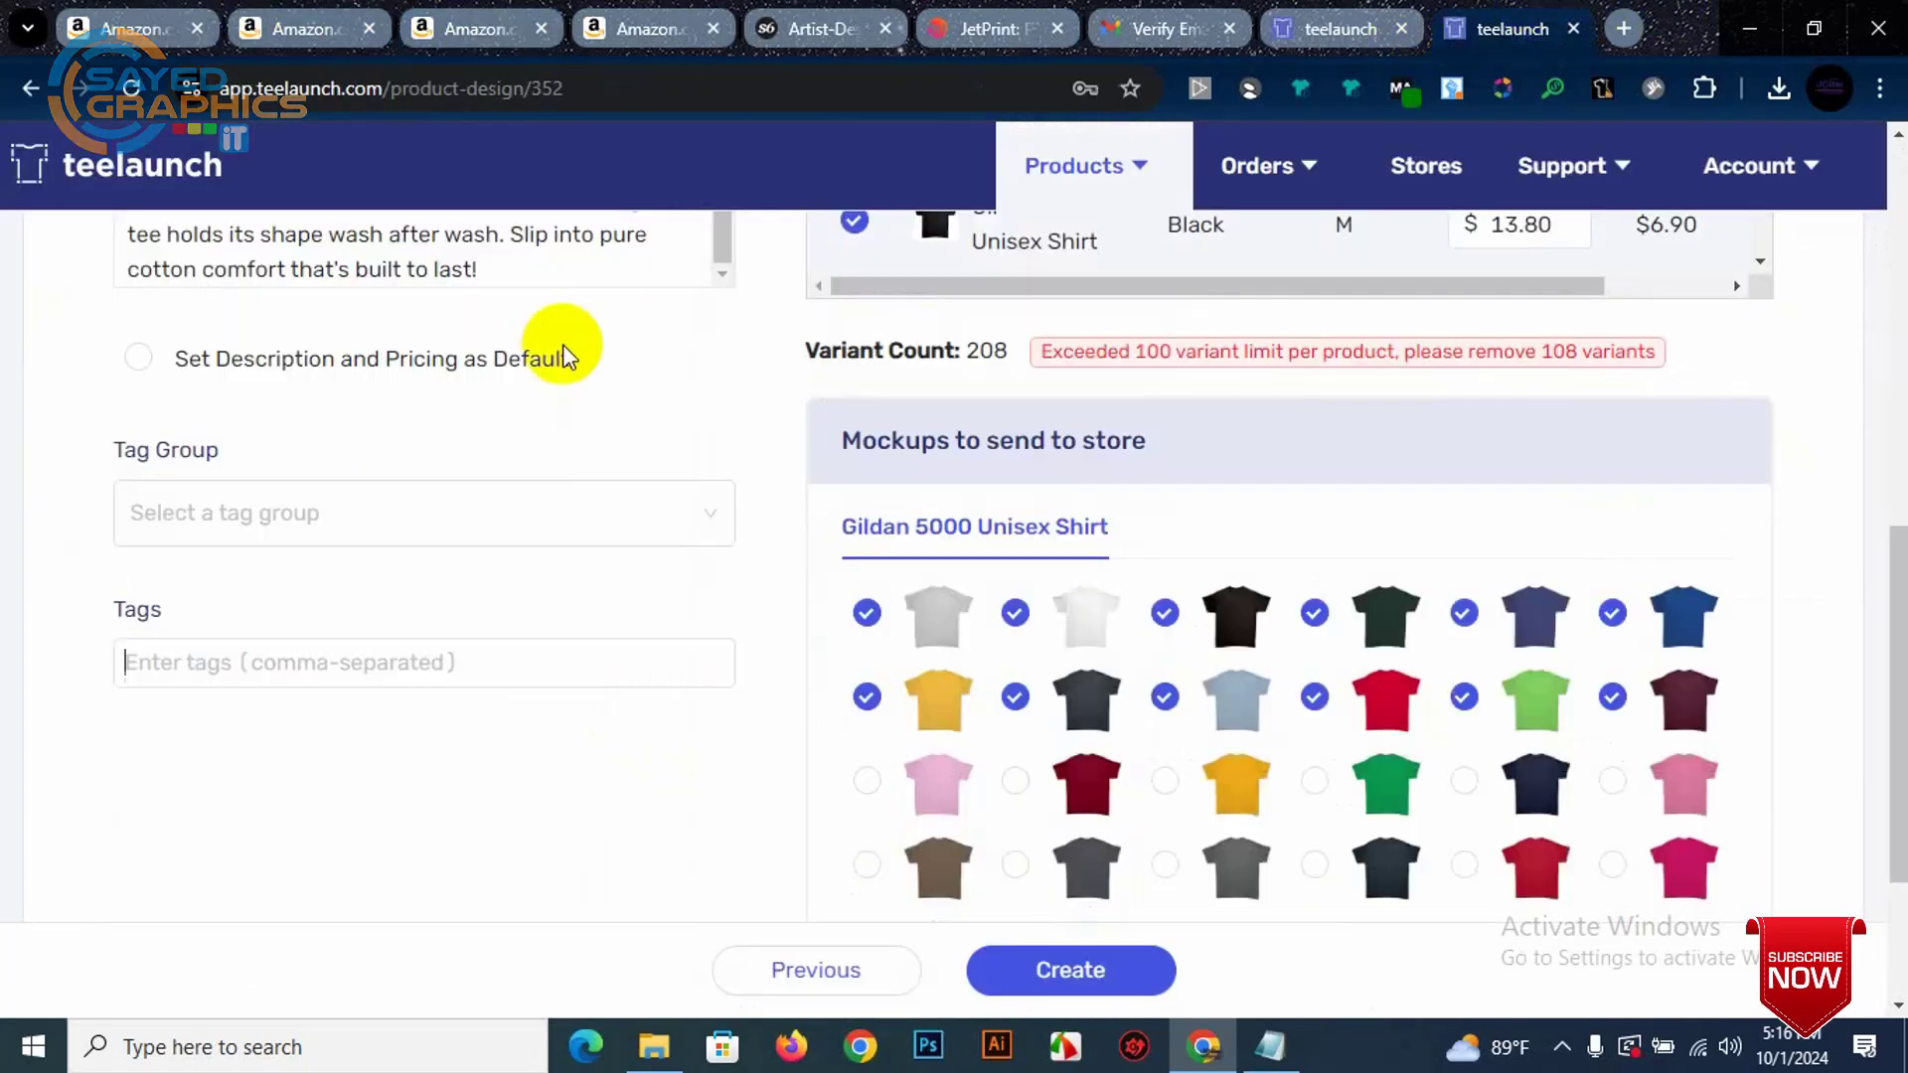
pyautogui.click(450, 665)
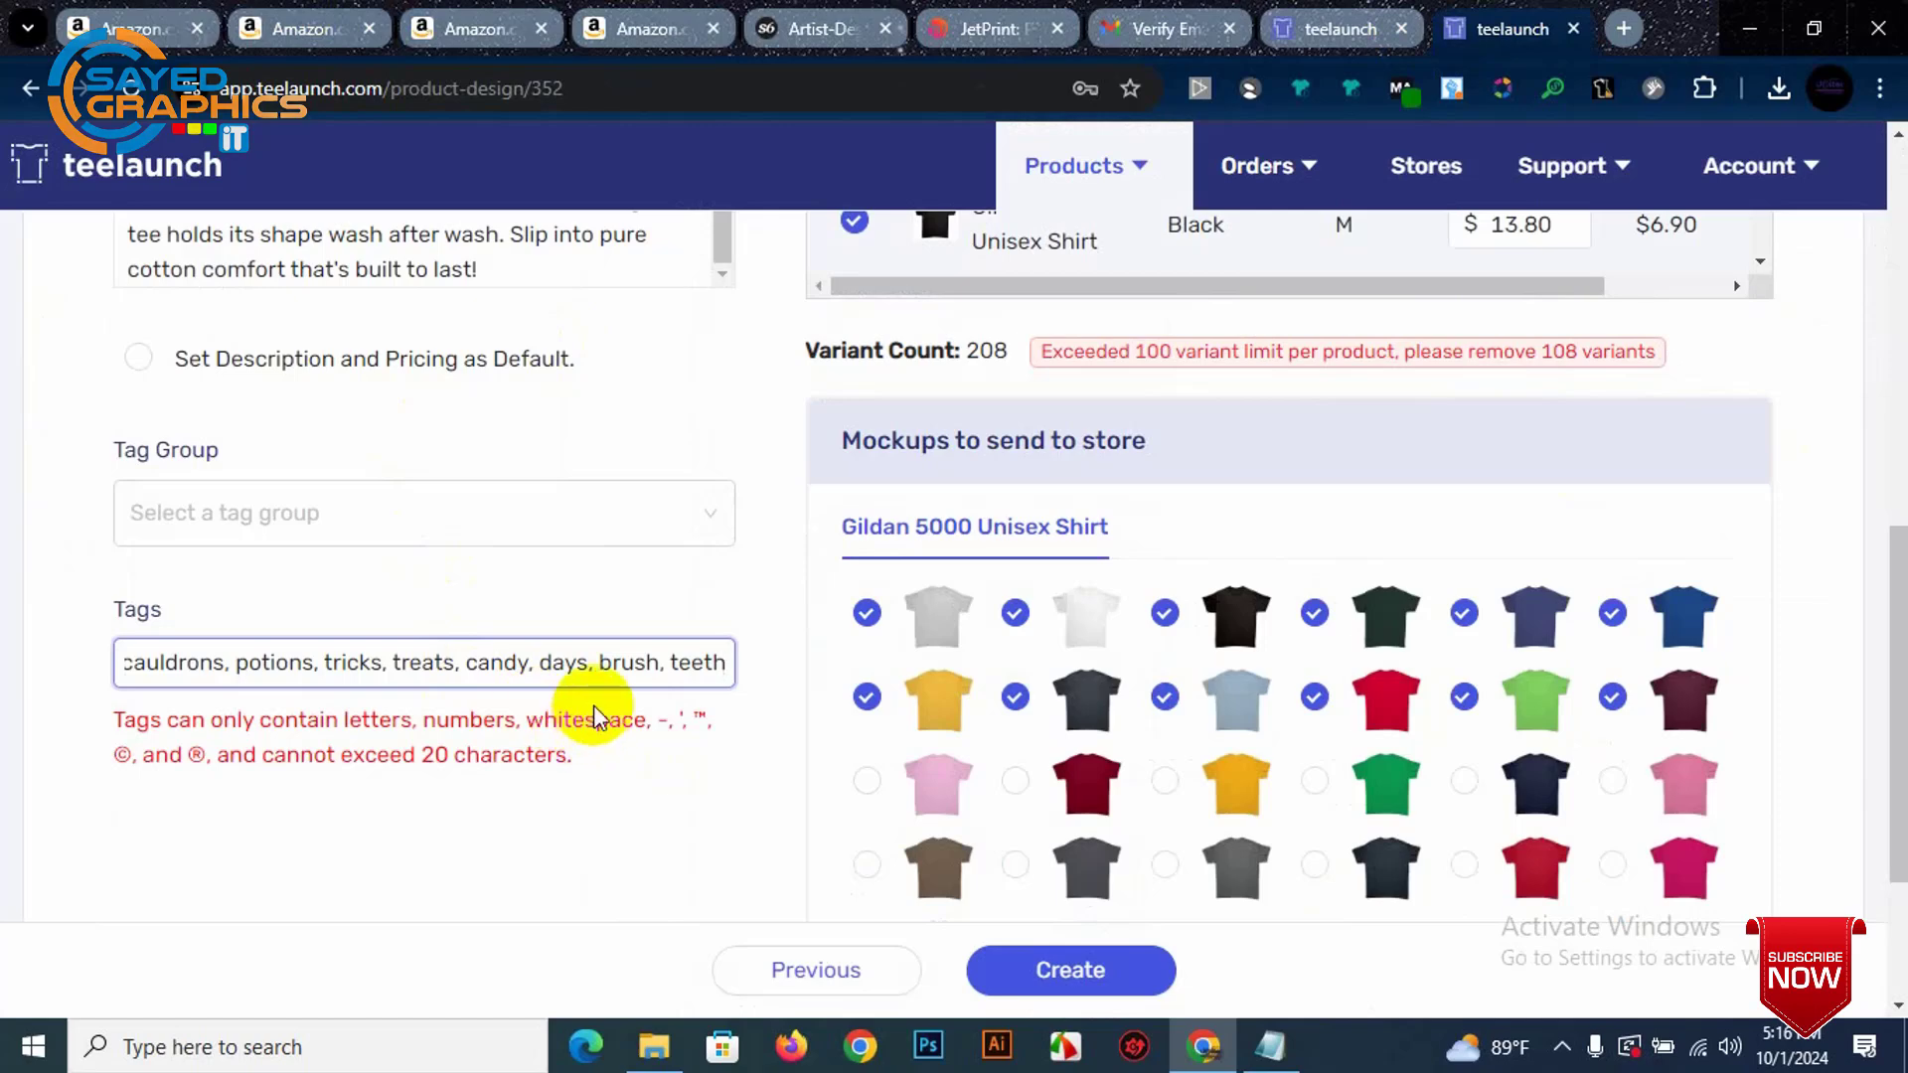
# Step: Delete the trailing pasted keywords: teeth, cauldrons onward, zombies, dead, and everything after sensation
pyautogui.moveTo(668, 662); pyautogui.dragTo(767, 695)
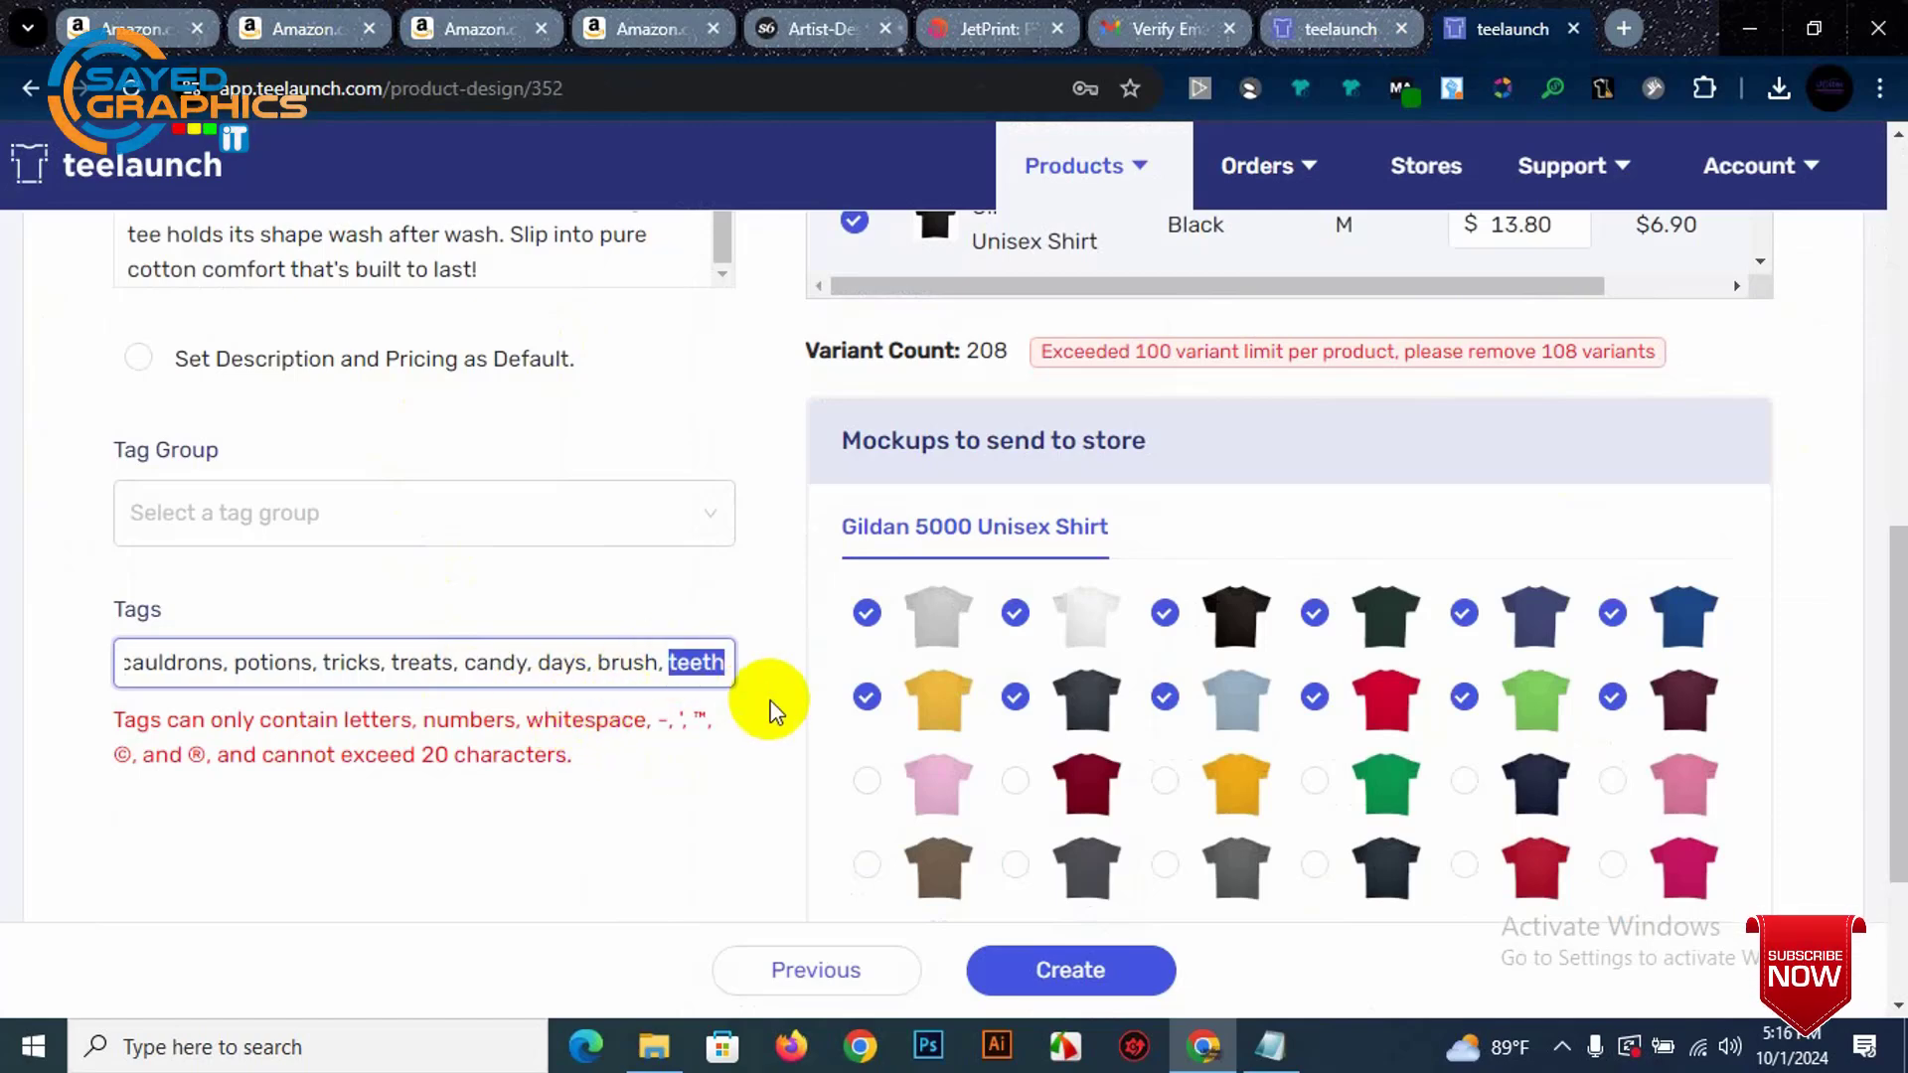
pyautogui.press('BackSpace')
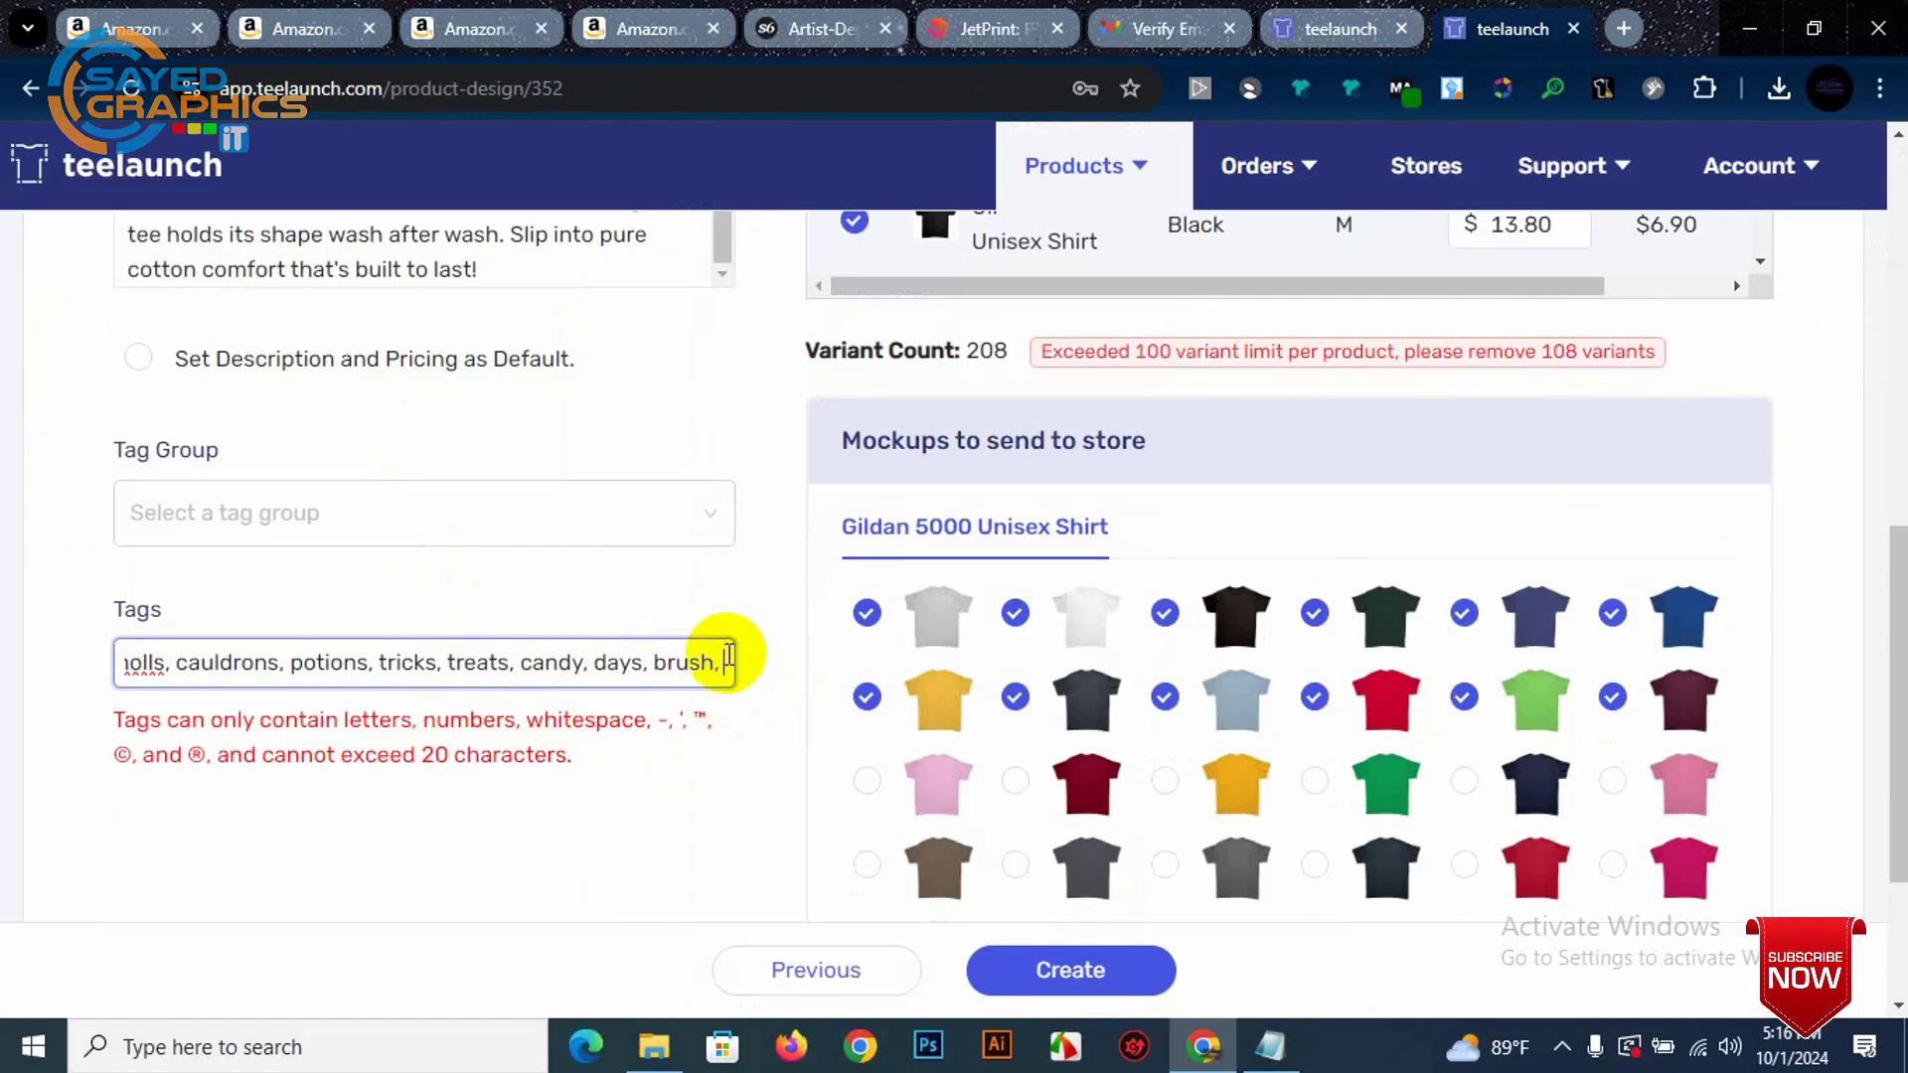
pyautogui.moveTo(728, 658); pyautogui.dragTo(184, 659)
pyautogui.press('BackSpace')
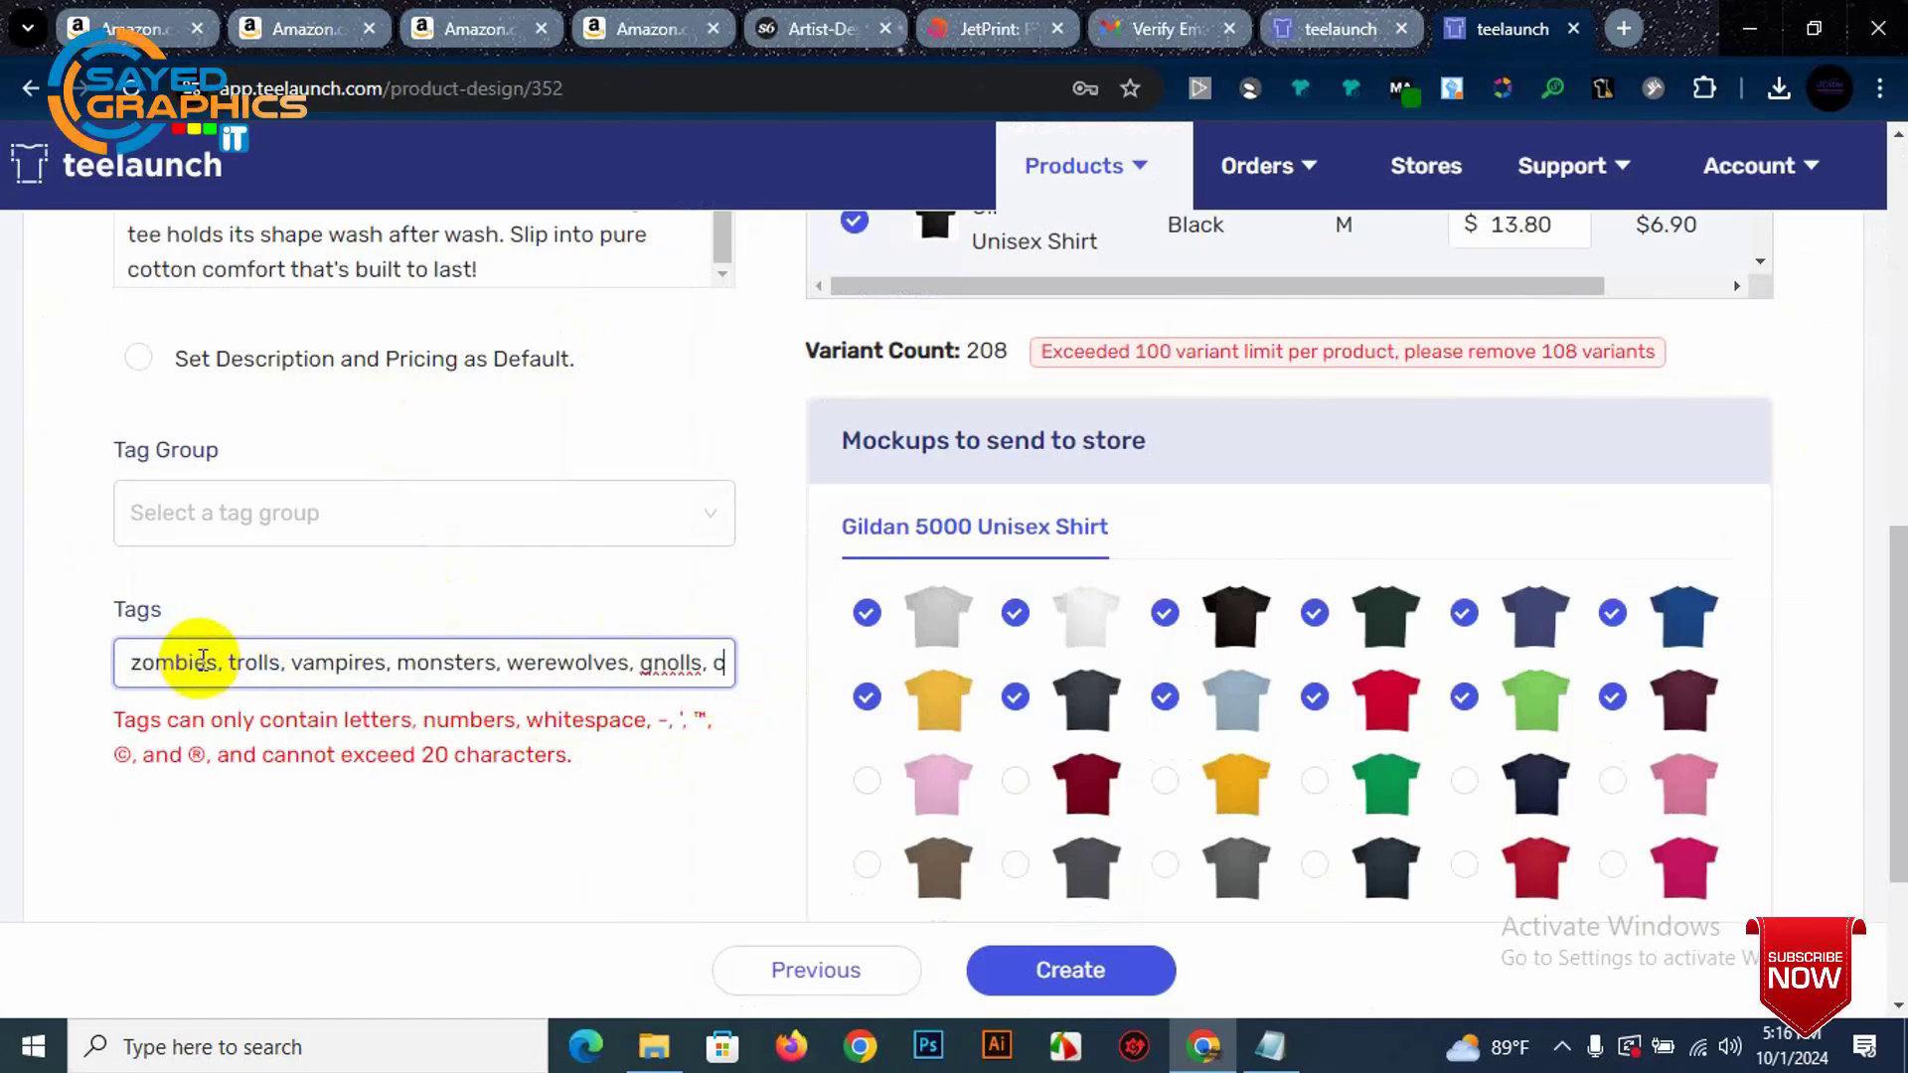
pyautogui.press('BackSpace')
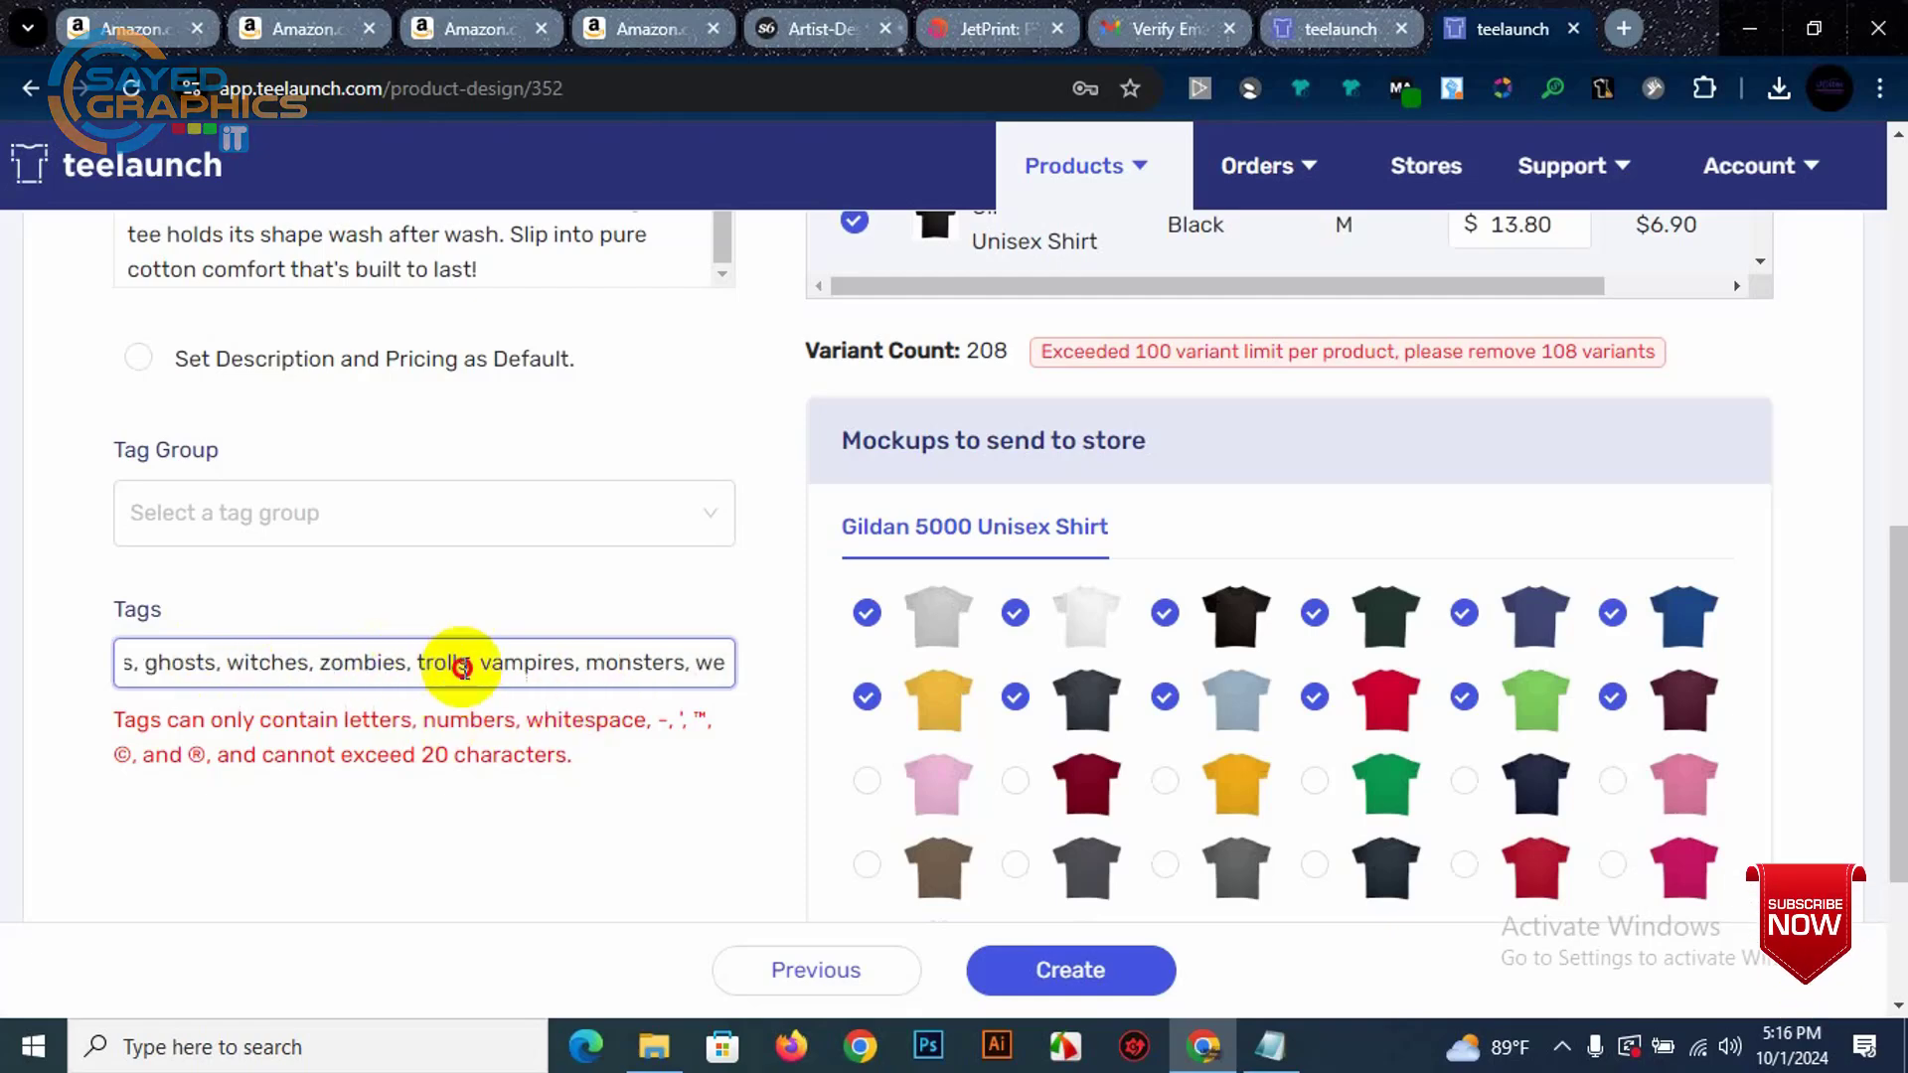
pyautogui.moveTo(418, 660); pyautogui.dragTo(971, 682)
pyautogui.press('BackSpace')
pyautogui.moveTo(300, 660); pyautogui.dragTo(1150, 660)
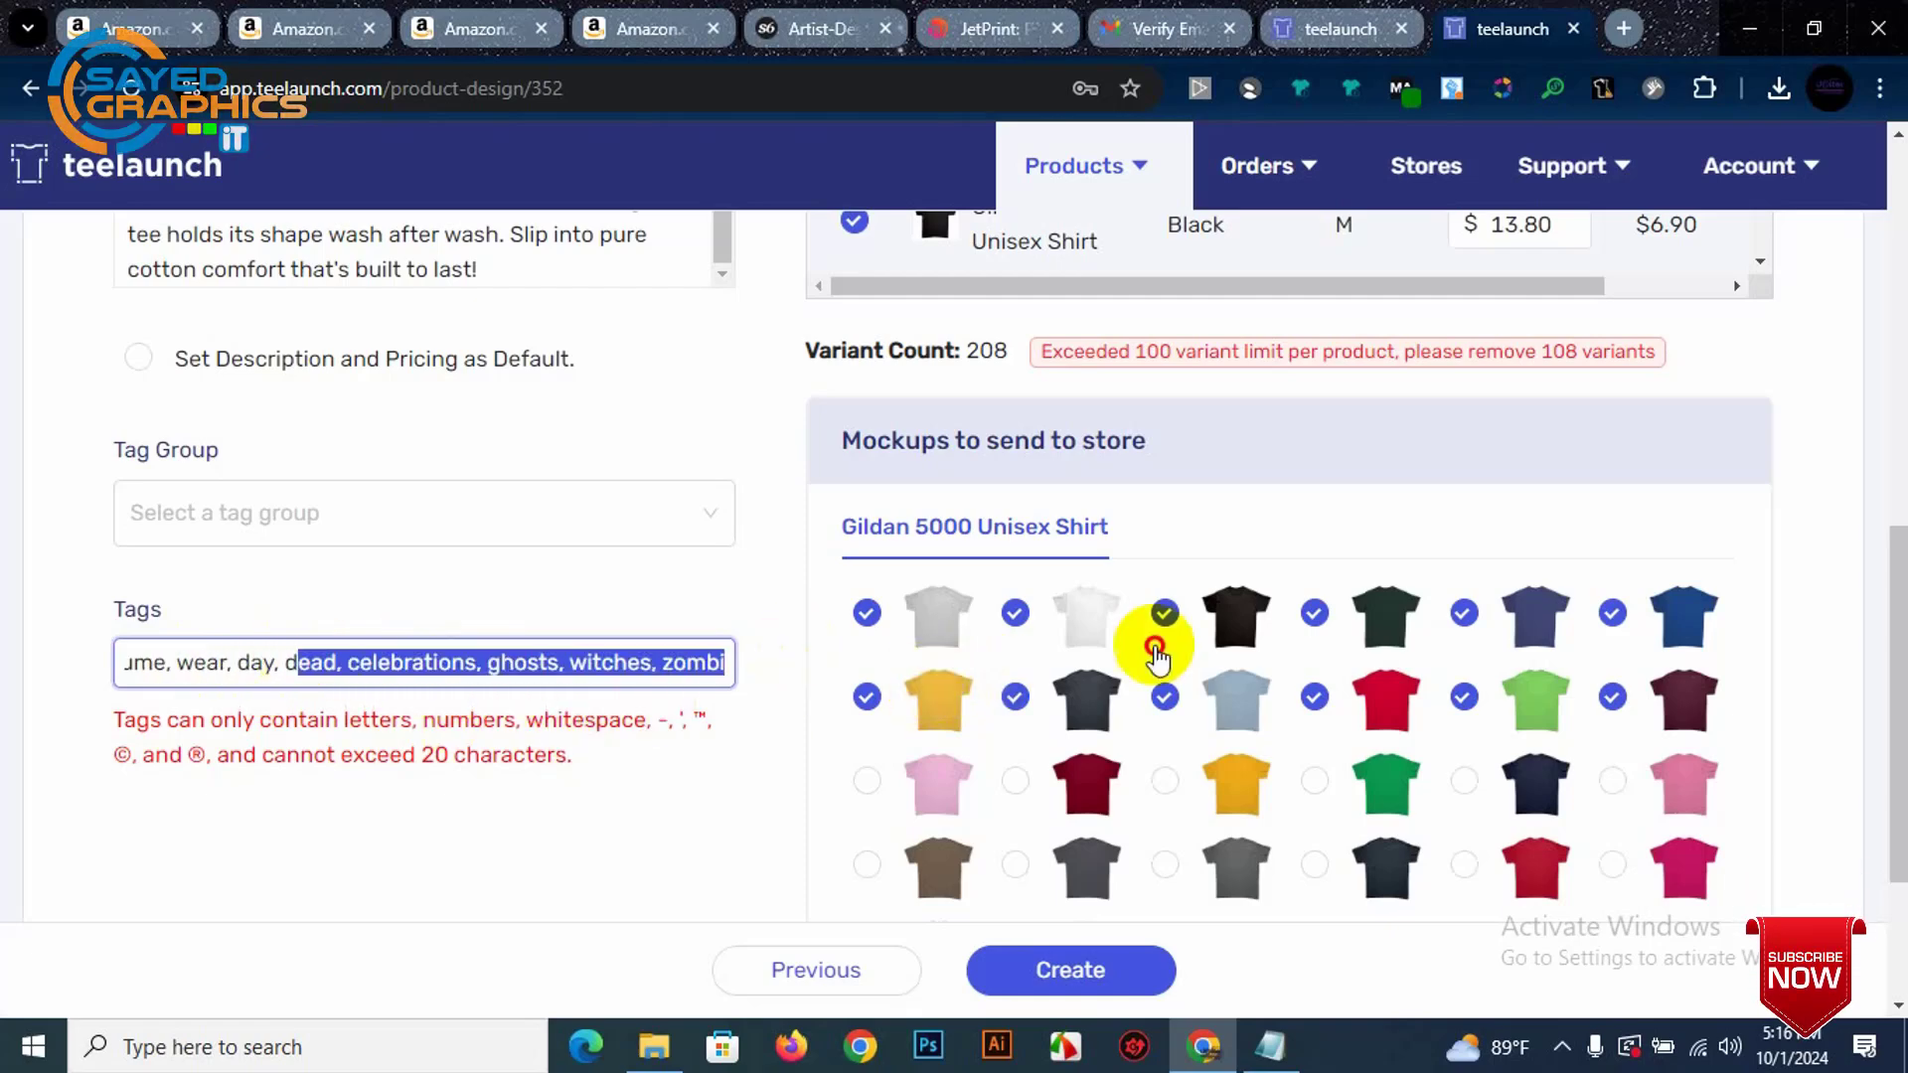
pyautogui.press('BackSpace')
pyautogui.press('BackSpace')
pyautogui.press('BackSpace')
pyautogui.press('BackSpace')
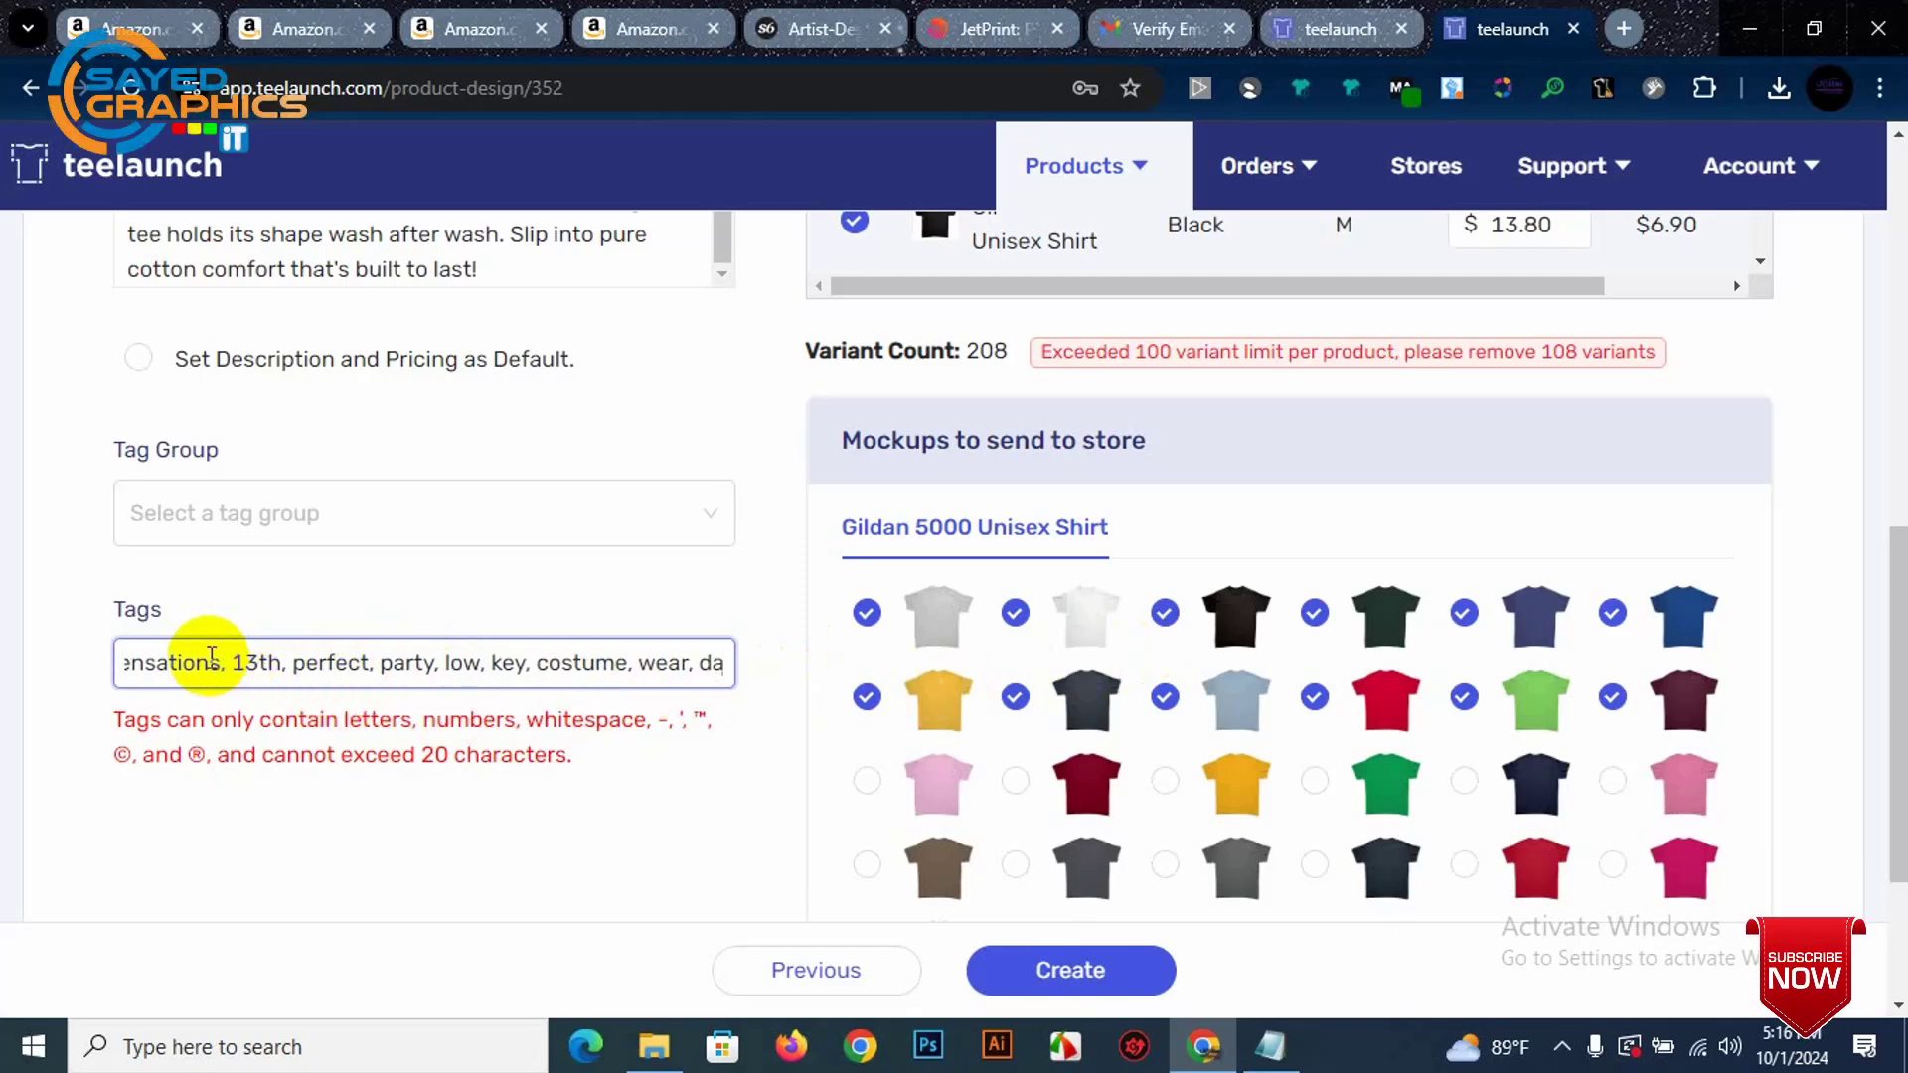
pyautogui.moveTo(246, 662); pyautogui.dragTo(1372, 659)
pyautogui.press('BackSpace')
pyautogui.press('BackSpace')
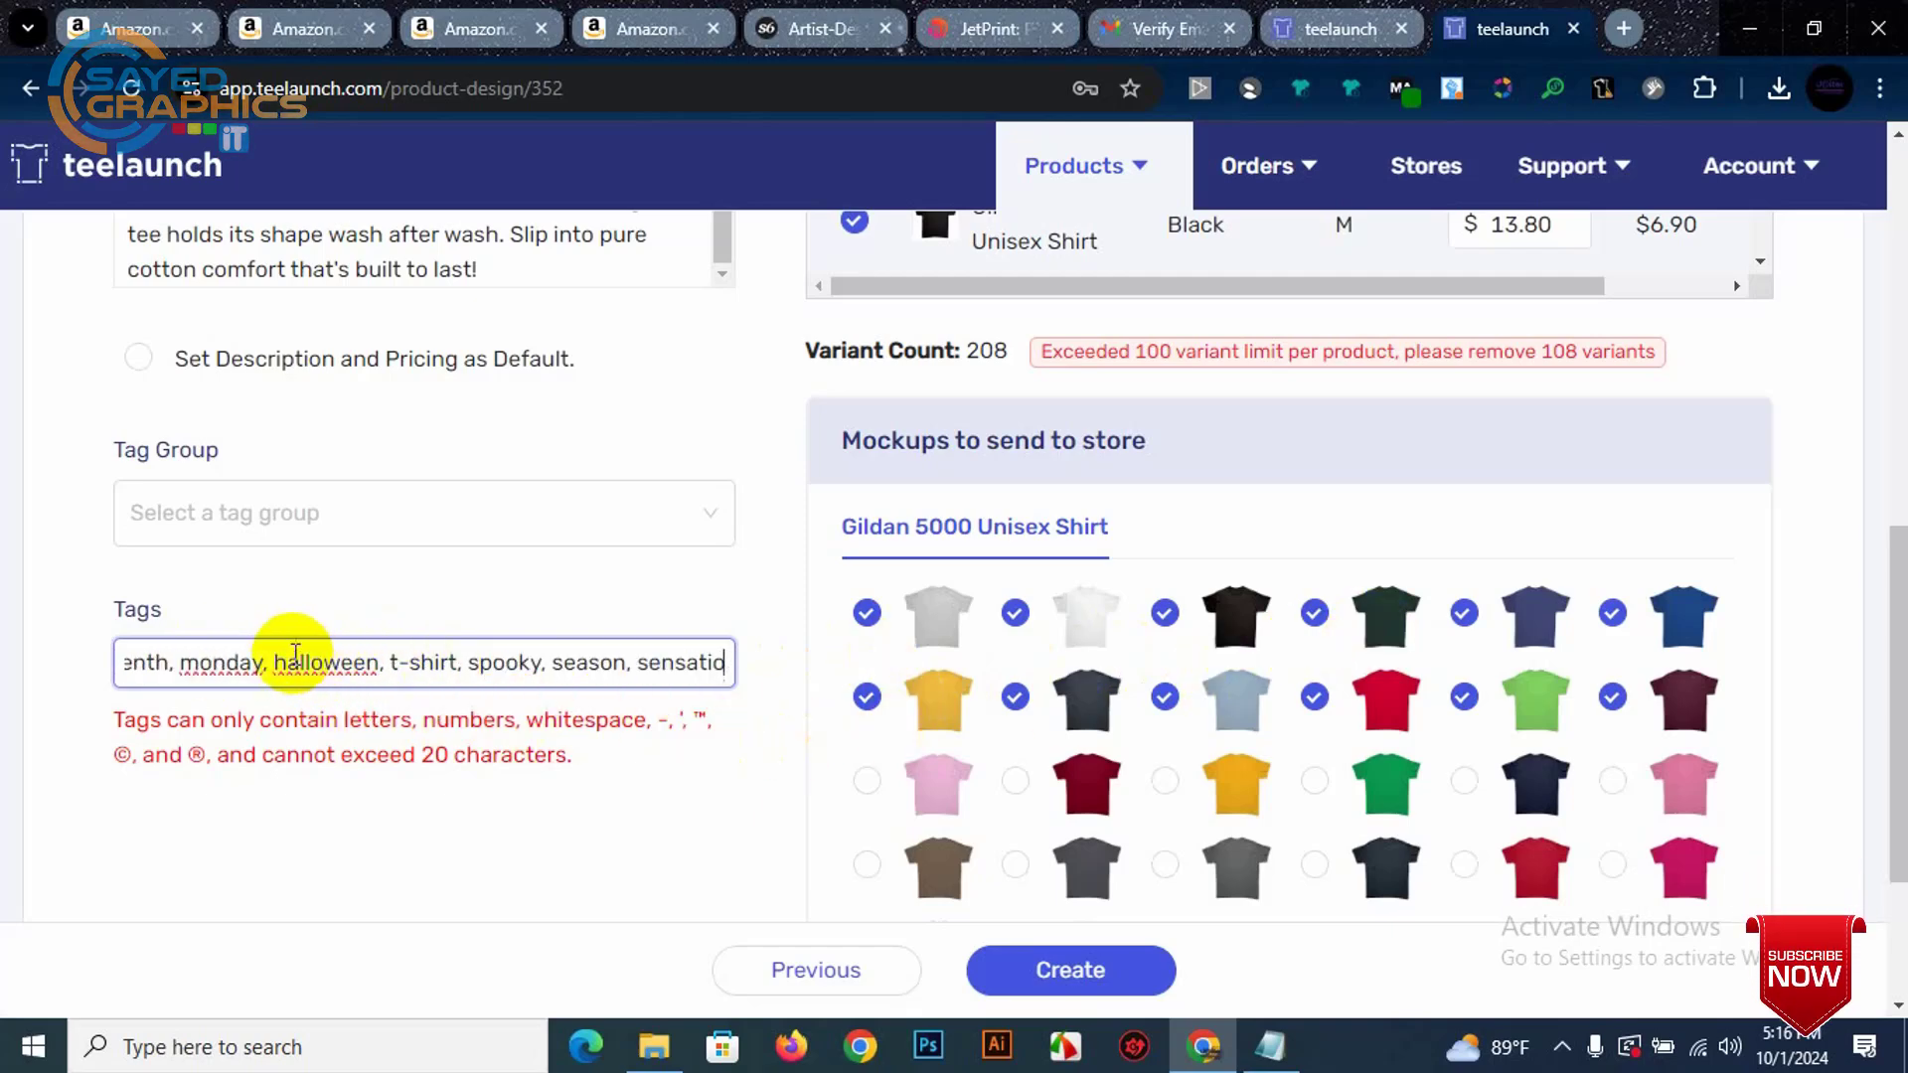
# Step: Keep halloween as the only tag and clear the remaining tag text
pyautogui.moveTo(274, 662); pyautogui.dragTo(43, 663)
pyautogui.doubleClick(487, 658)
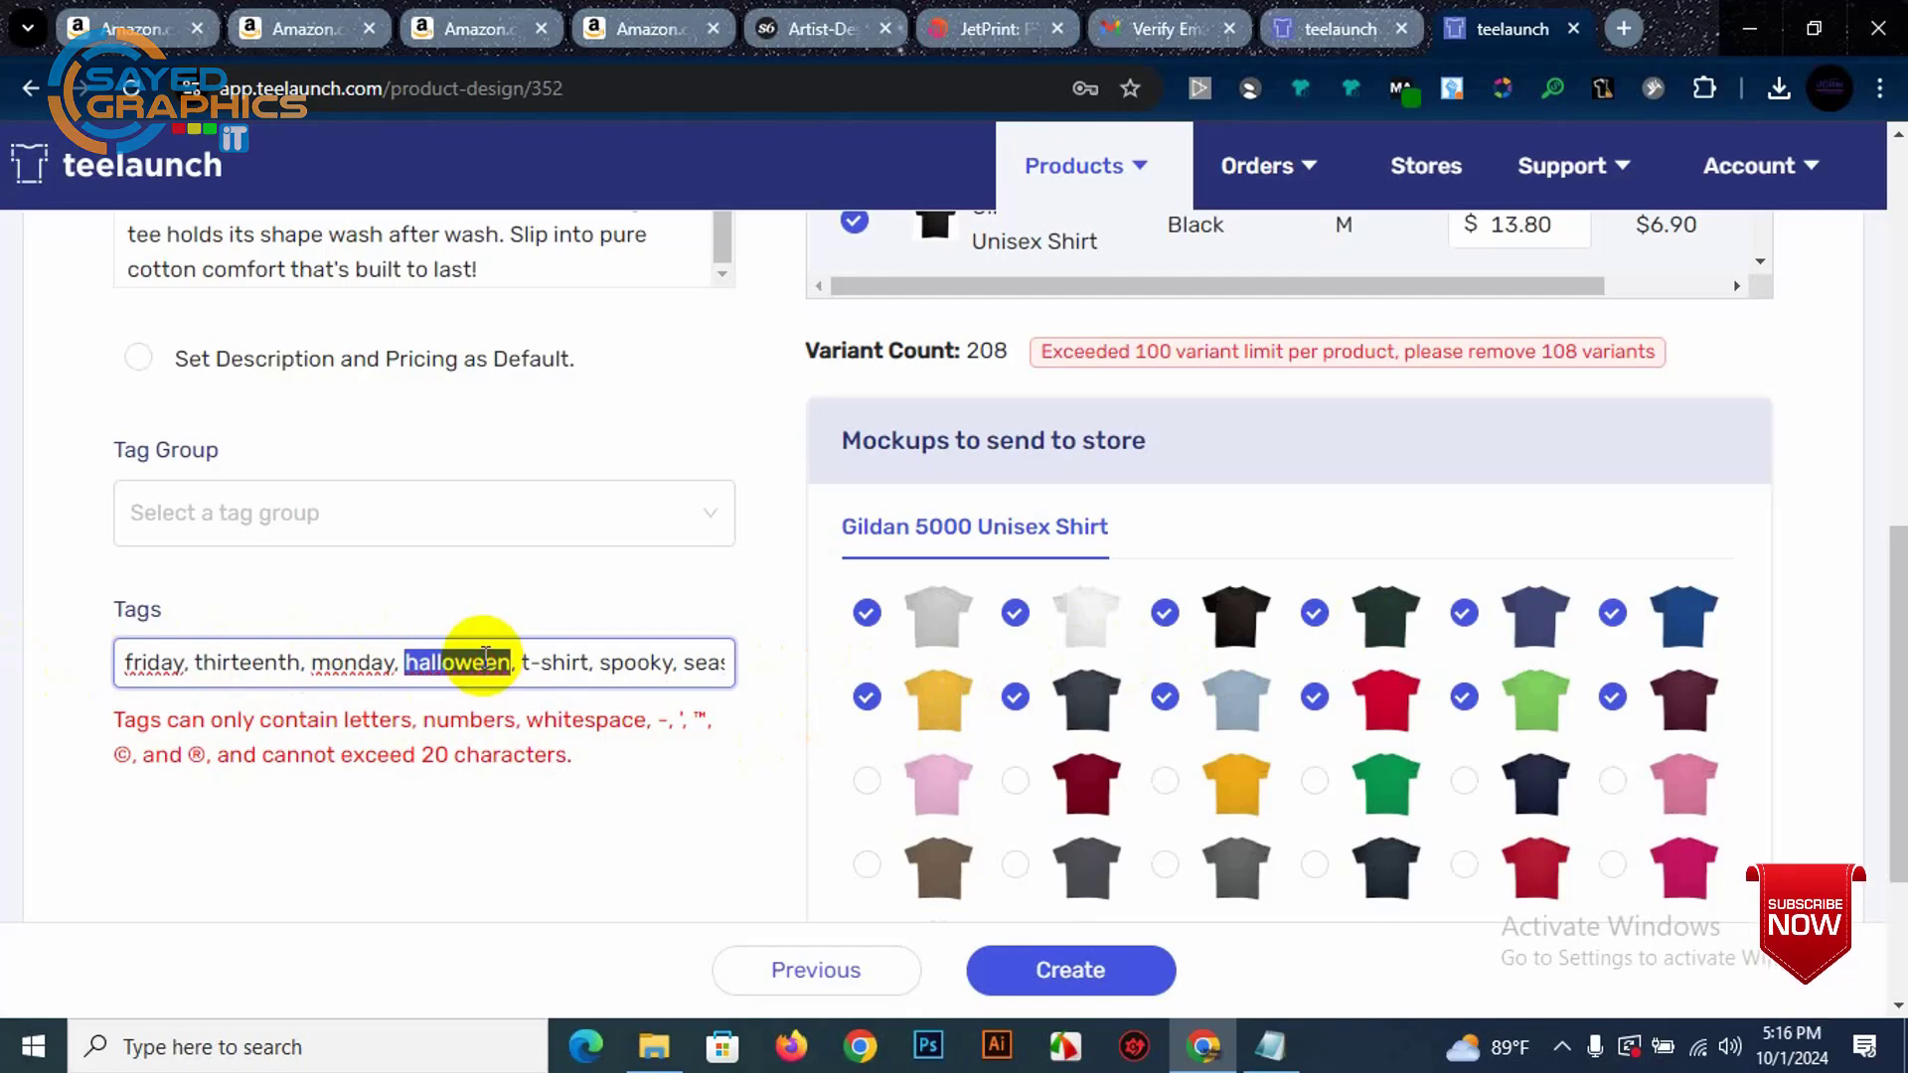
pyautogui.hotkey('ctrl', 'a')
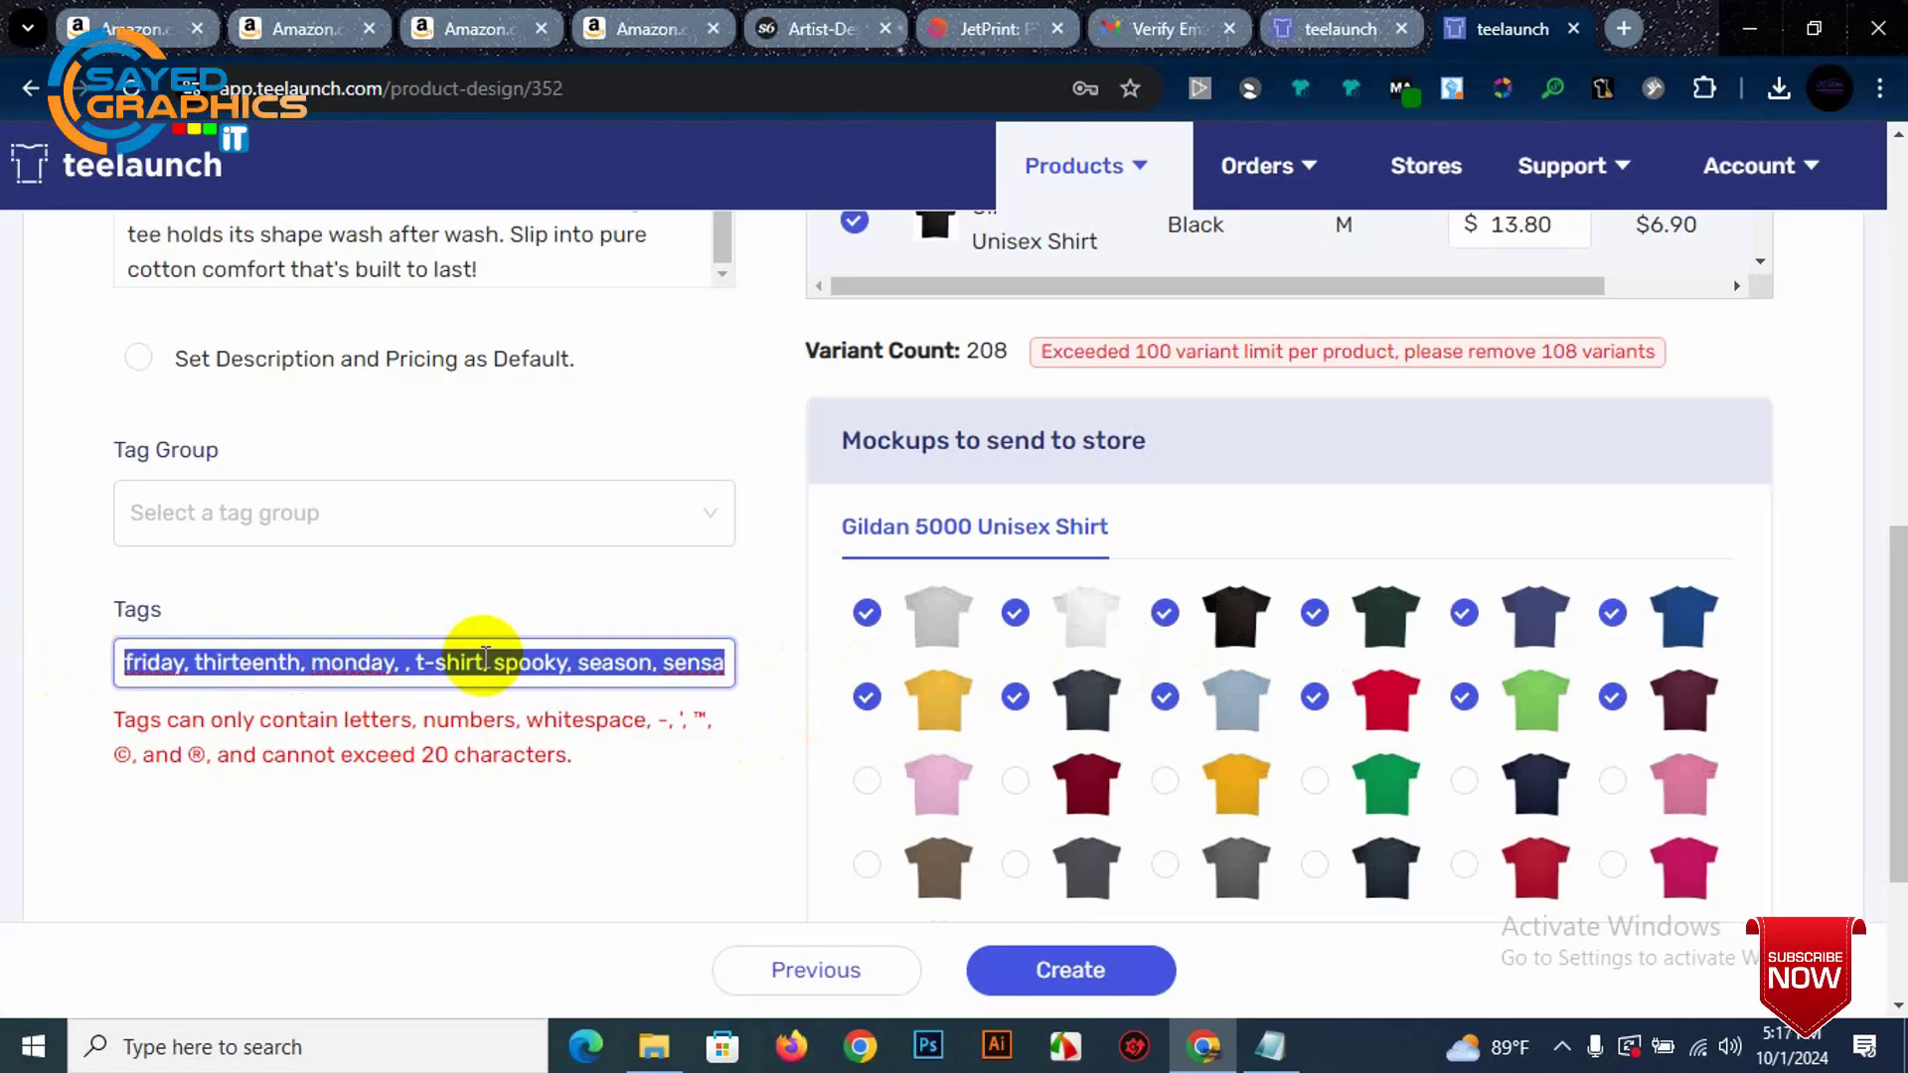
pyautogui.press('BackSpace')
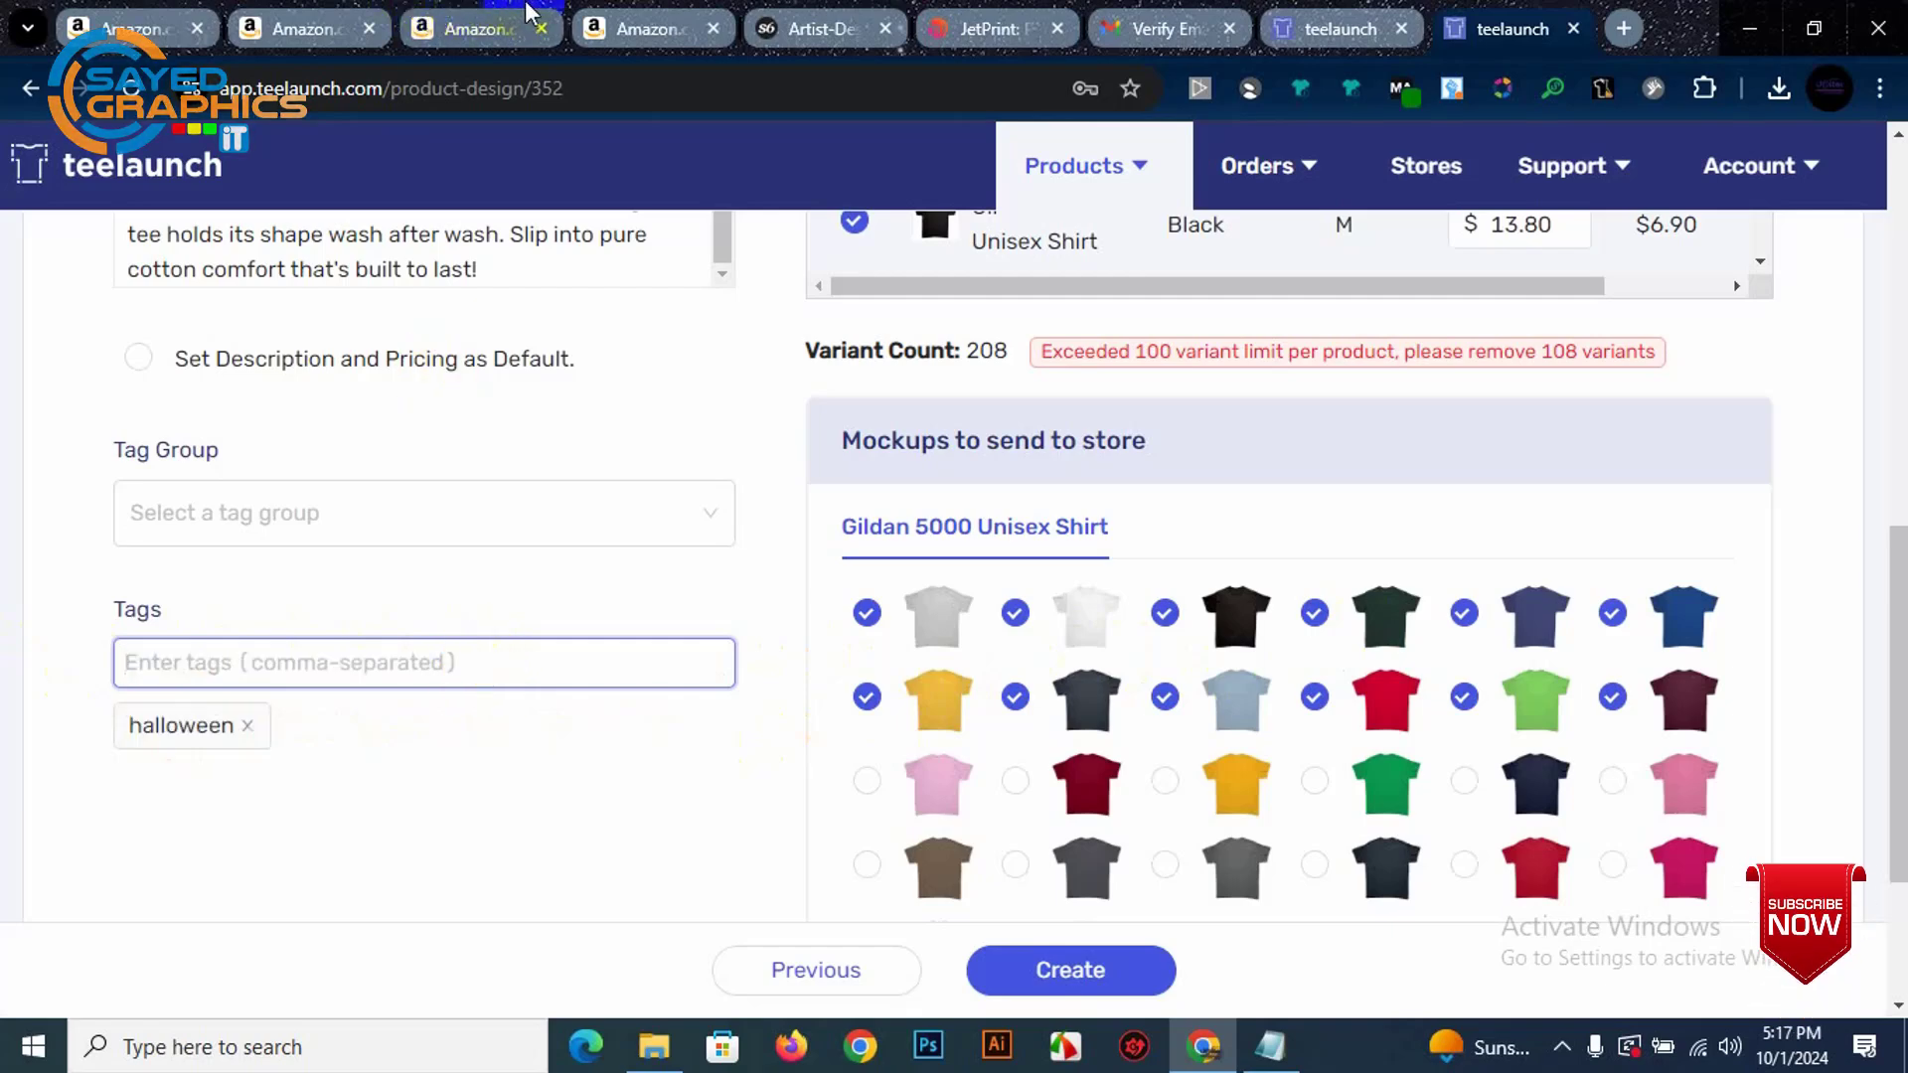
# Step: Copy 'Thanksgiving' from the Amazon listing's description and add it as a product tag
pyautogui.click(621, 28)
pyautogui.click(1506, 755)
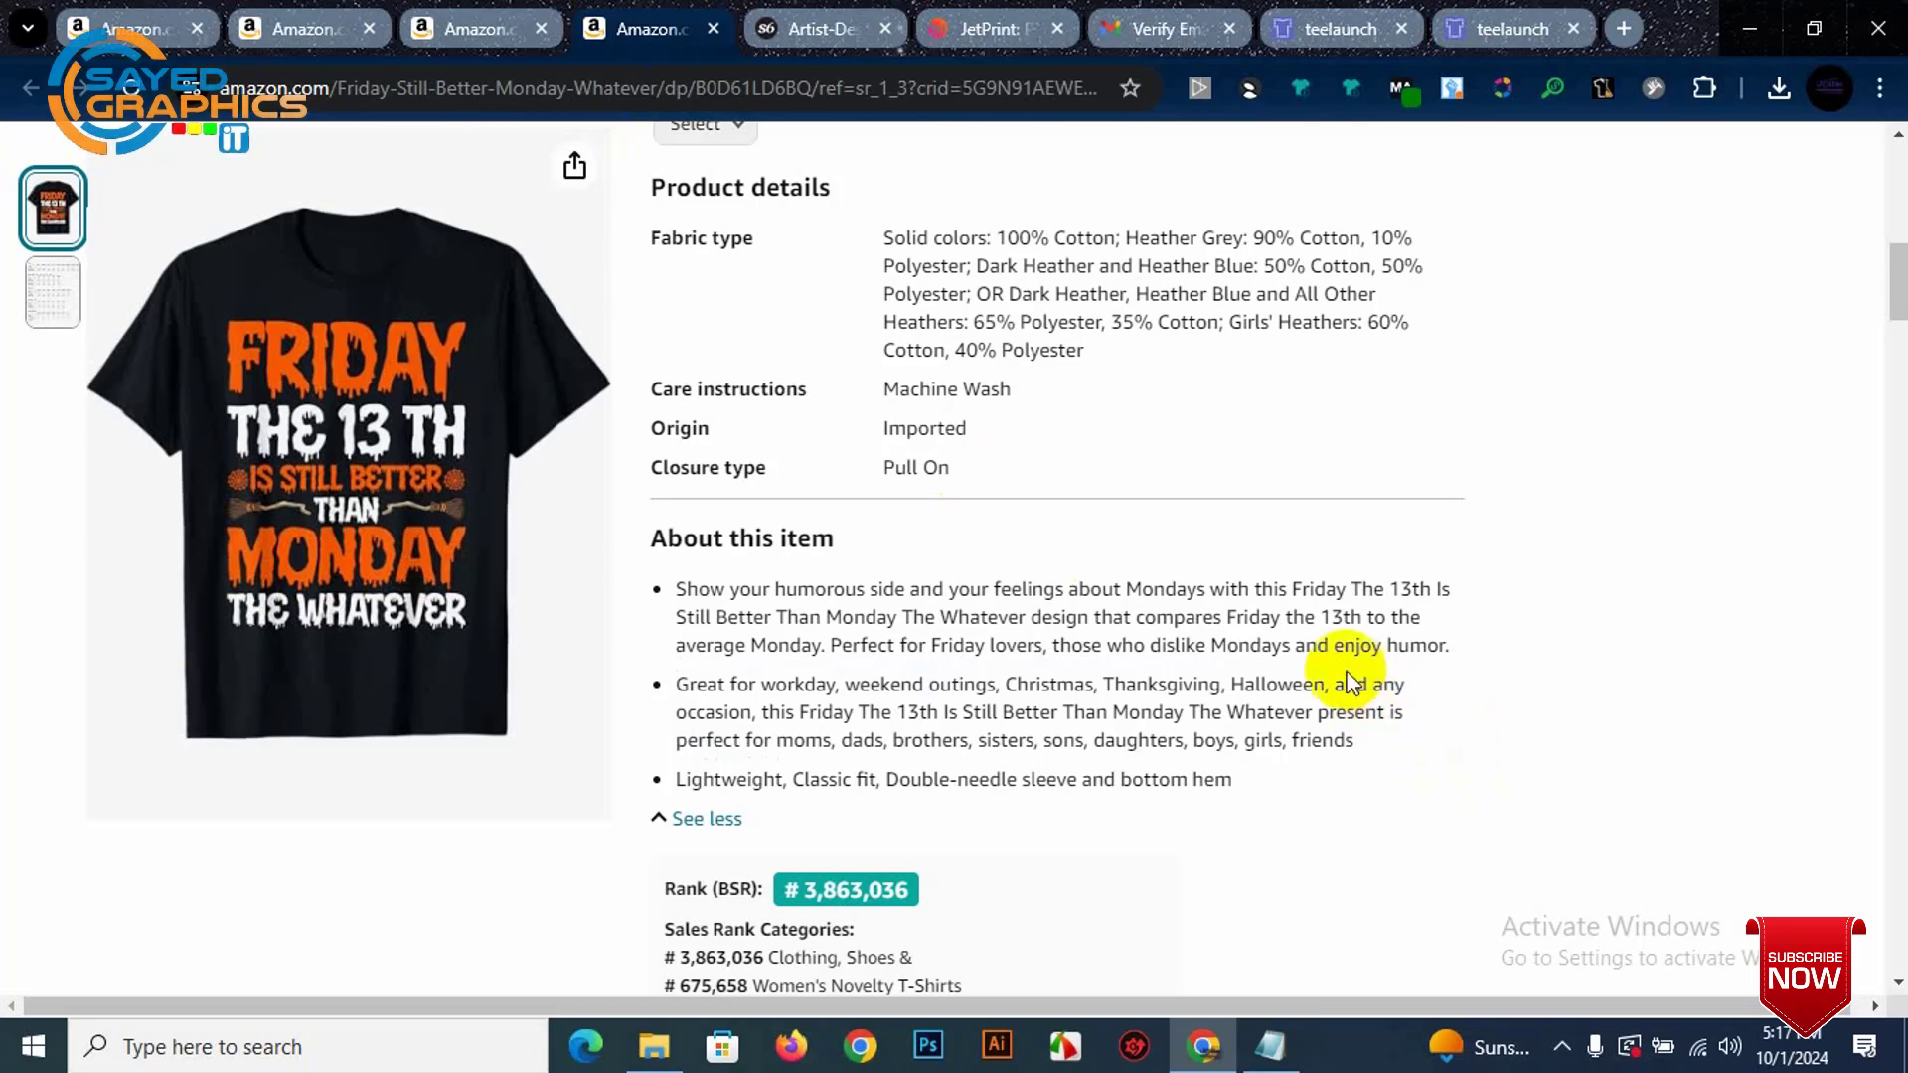
pyautogui.doubleClick(1188, 685)
pyautogui.hotkey('ctrl', 'c')
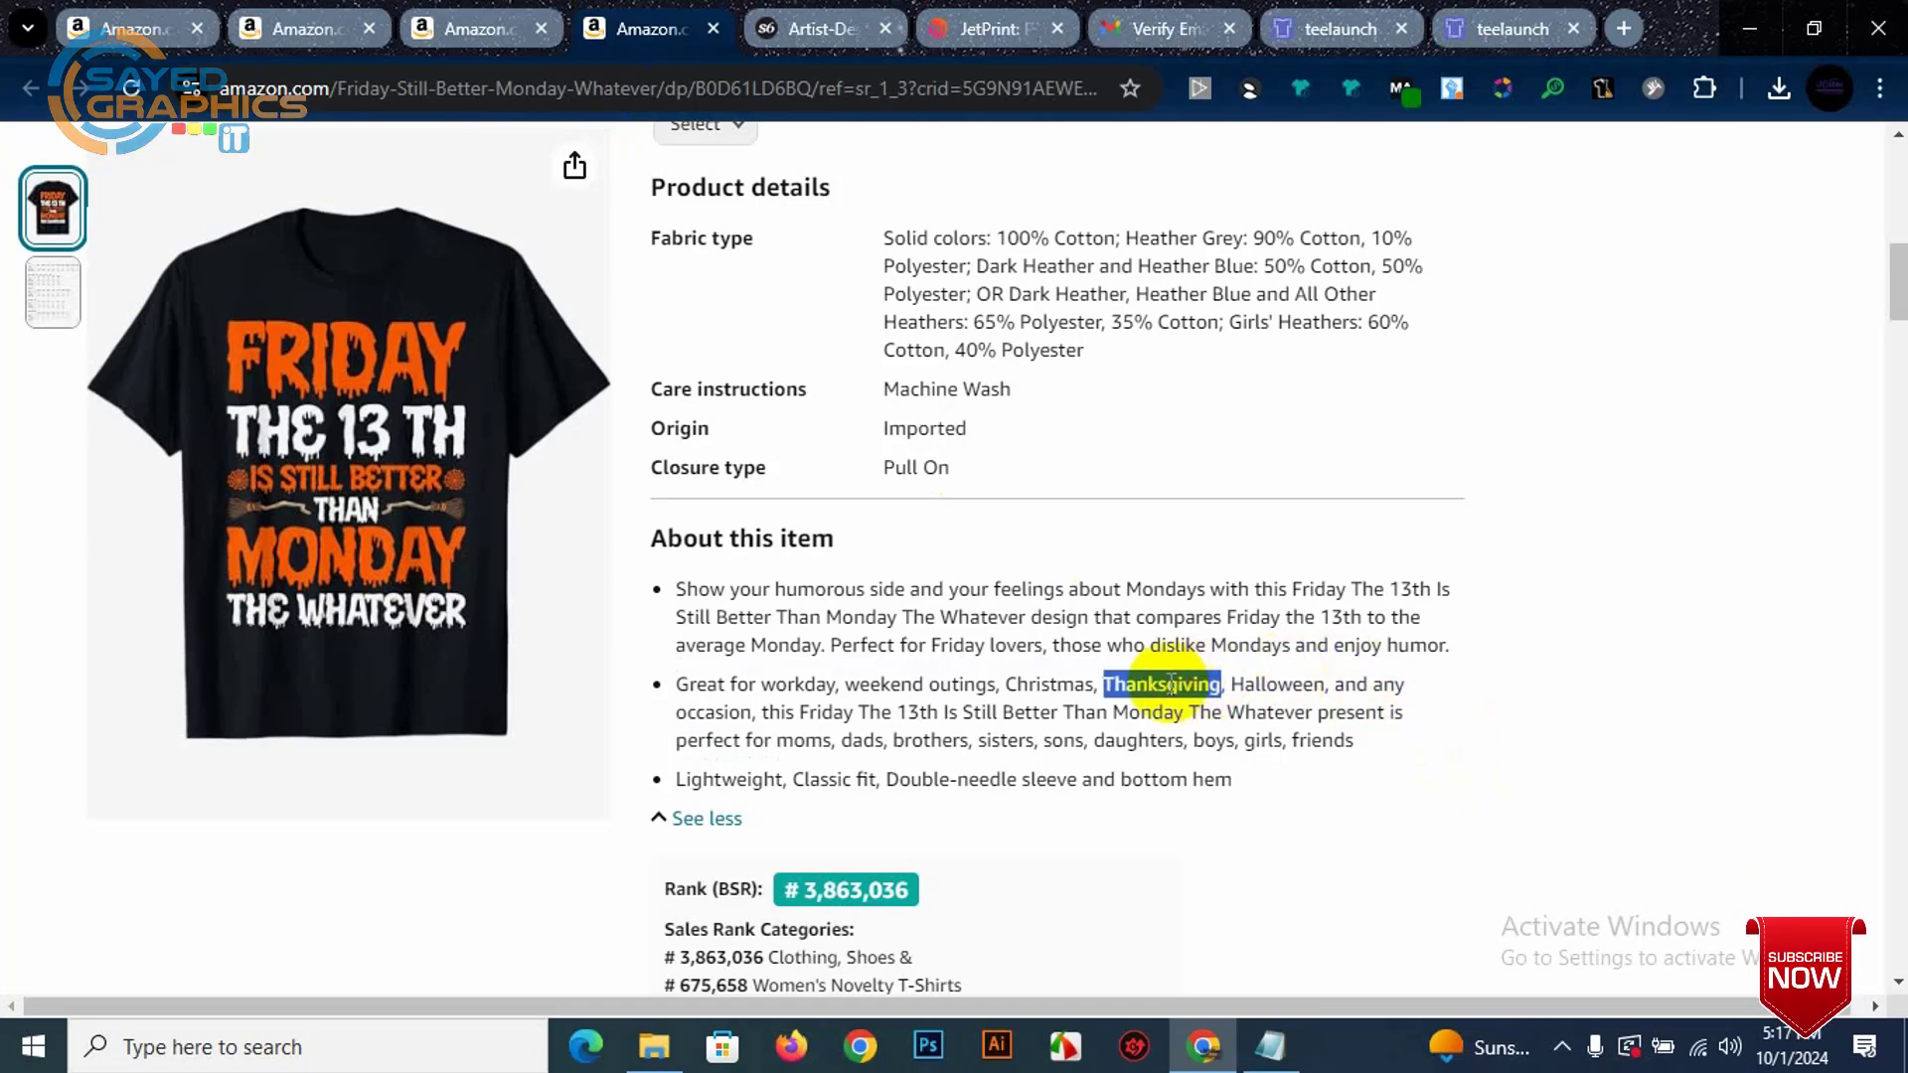
pyautogui.click(1526, 12)
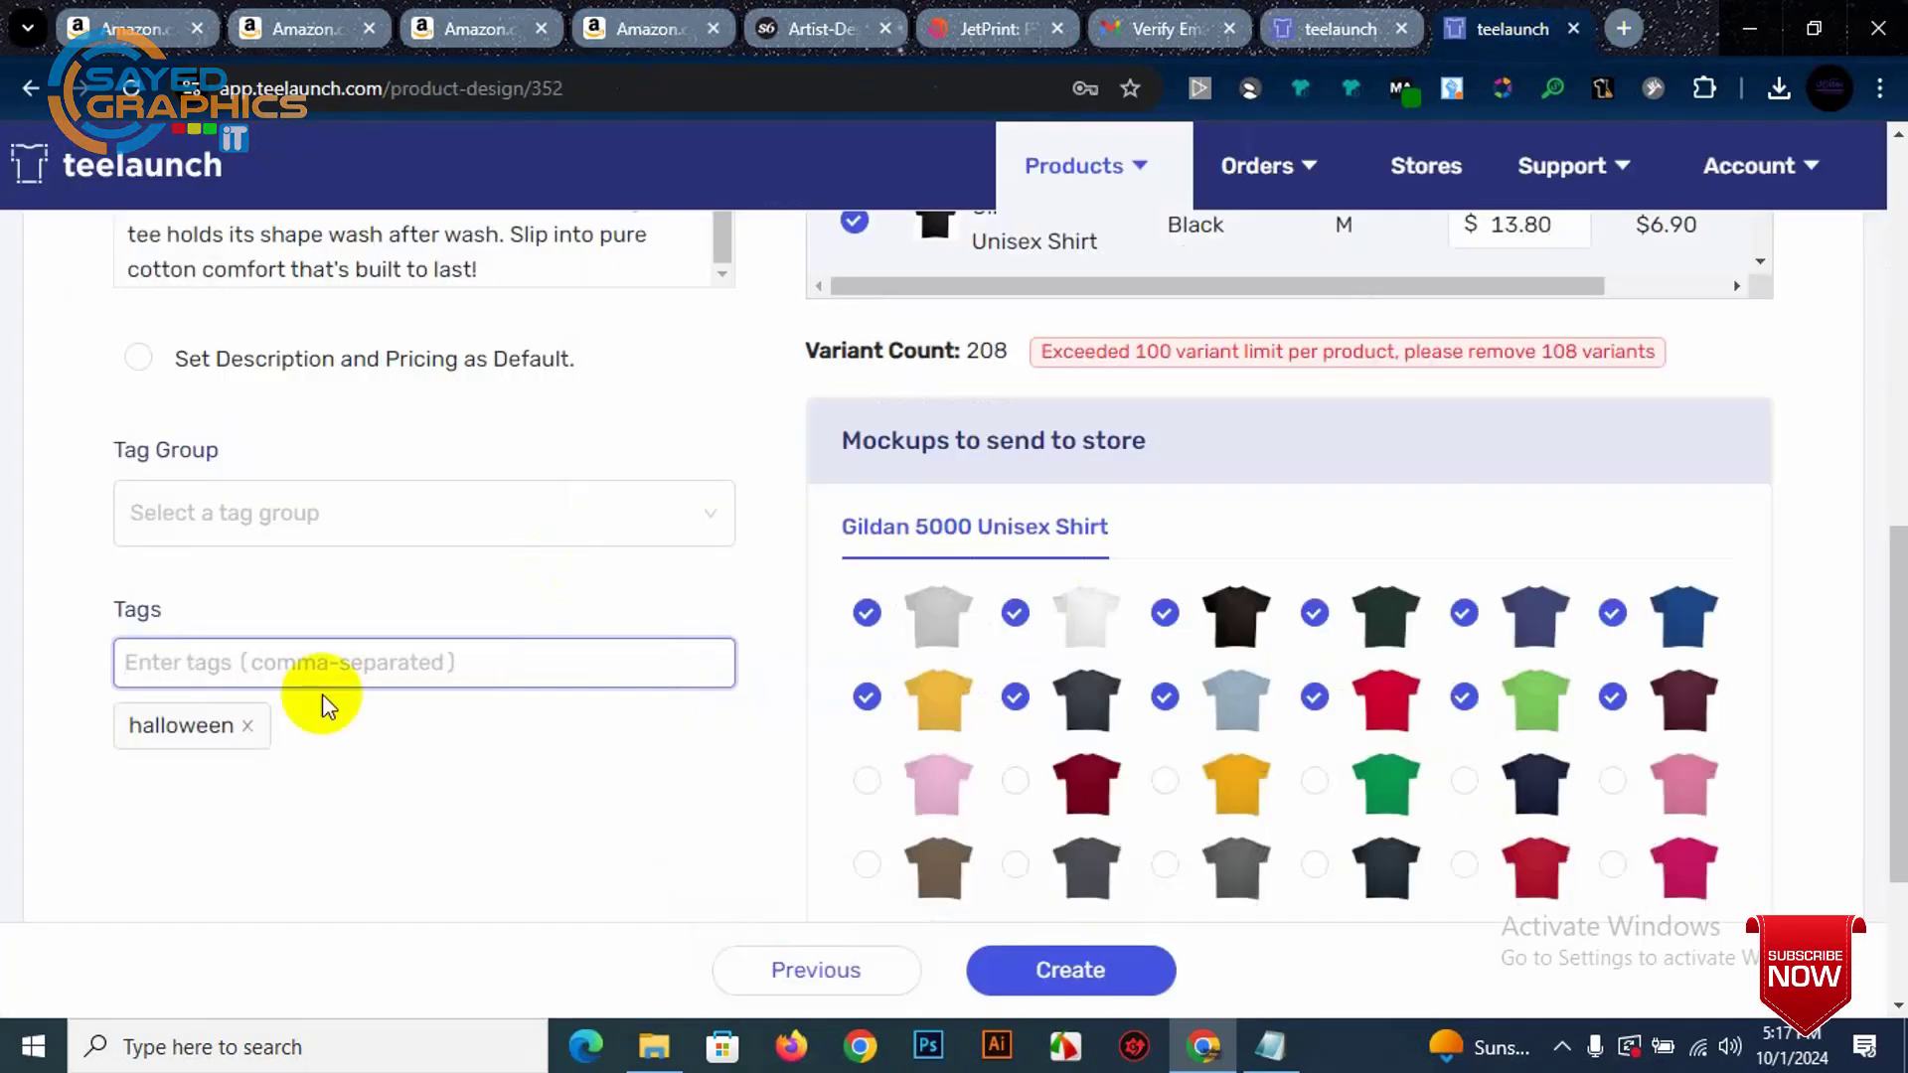
pyautogui.hotkey('ctrl', 'v')
pyautogui.press('Return')
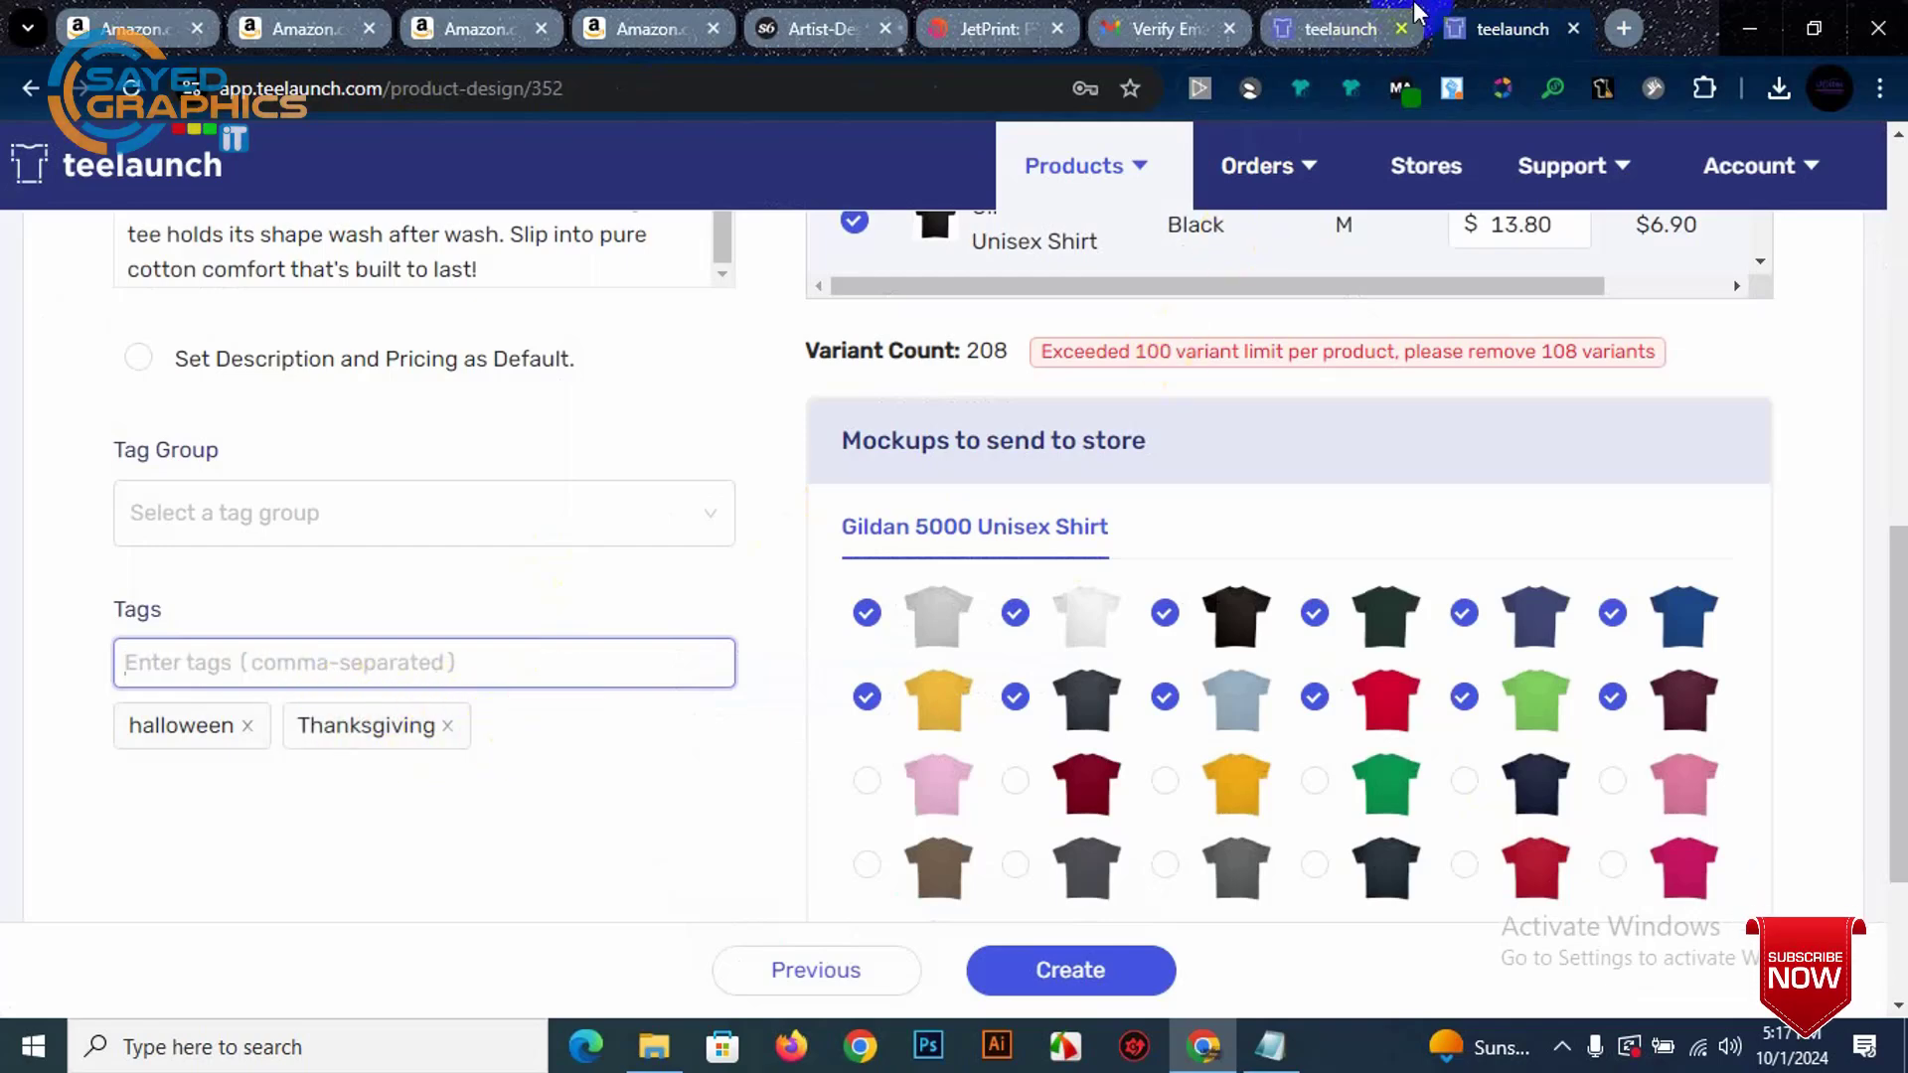
# Step: Add 'friday' as a product tag
pyautogui.click(487, 12)
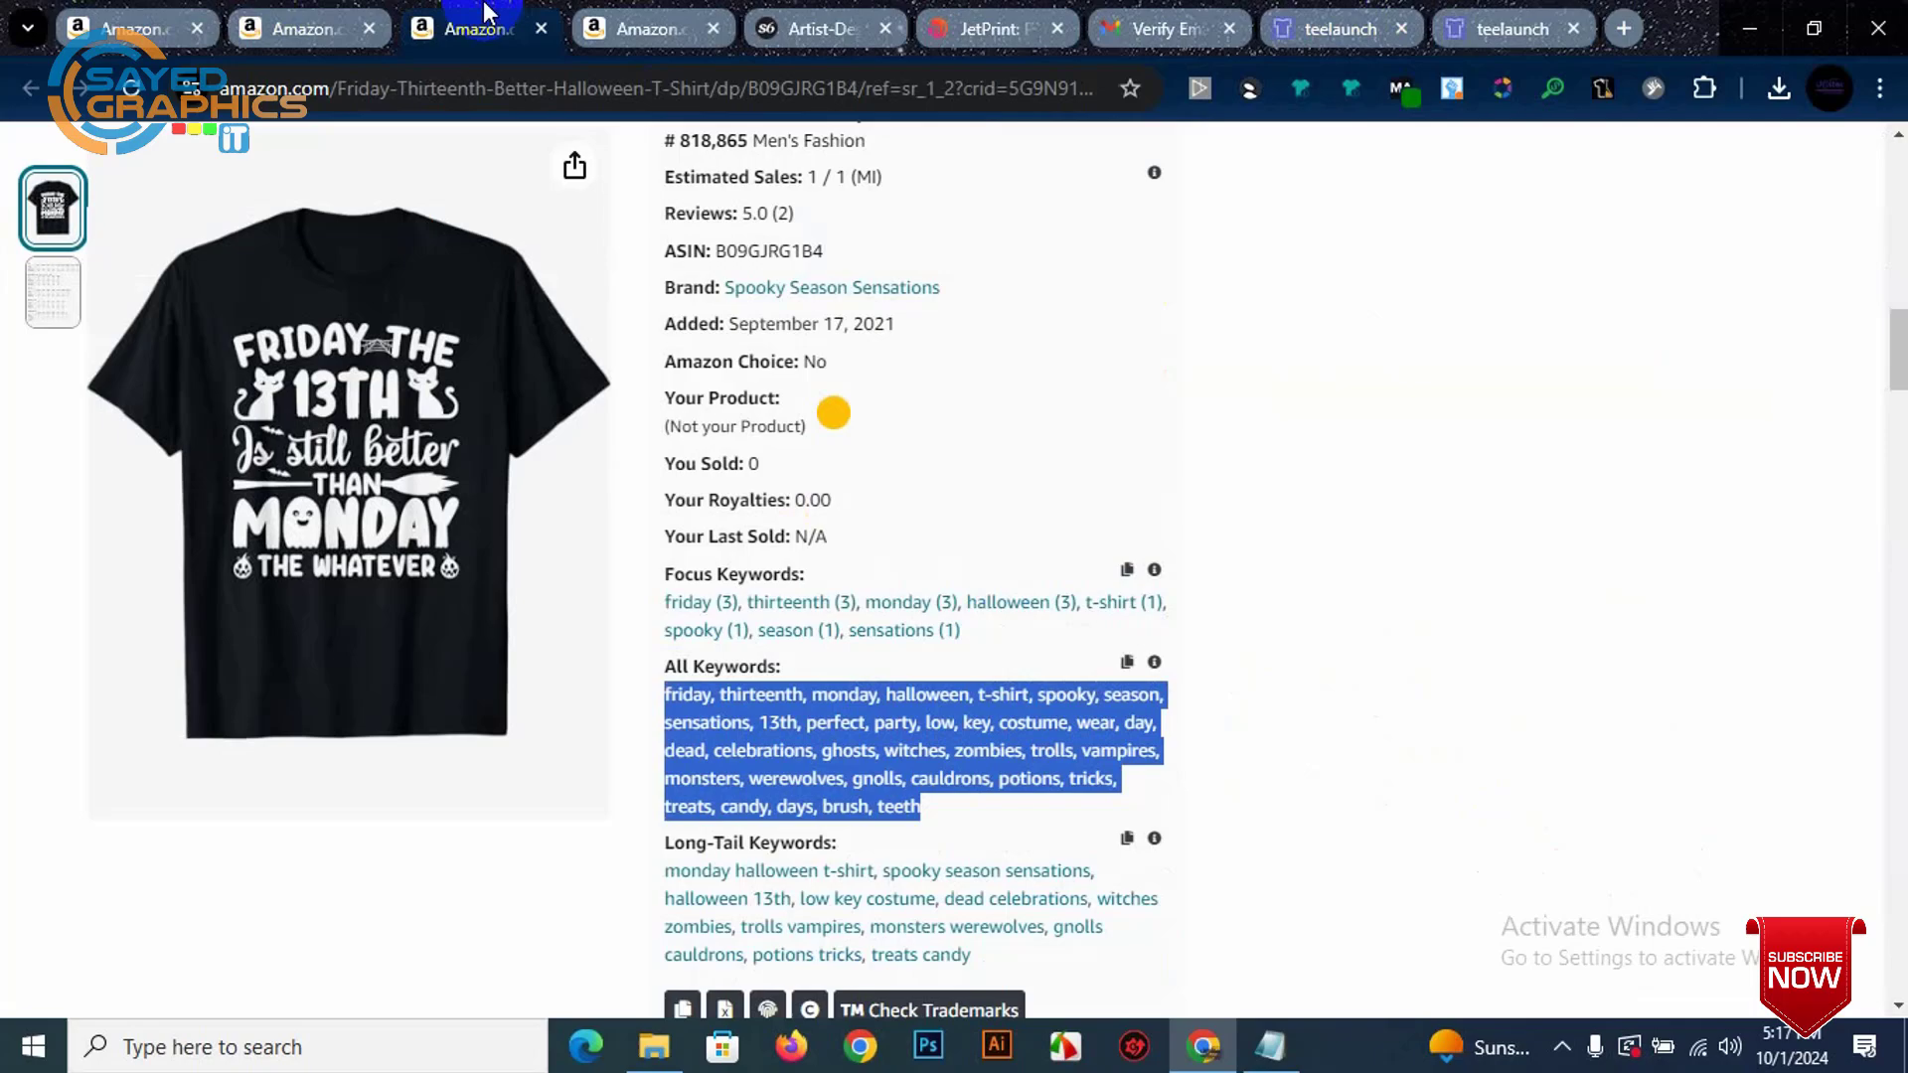
pyautogui.click(671, 14)
pyautogui.scroll(-10, 1113, 820)
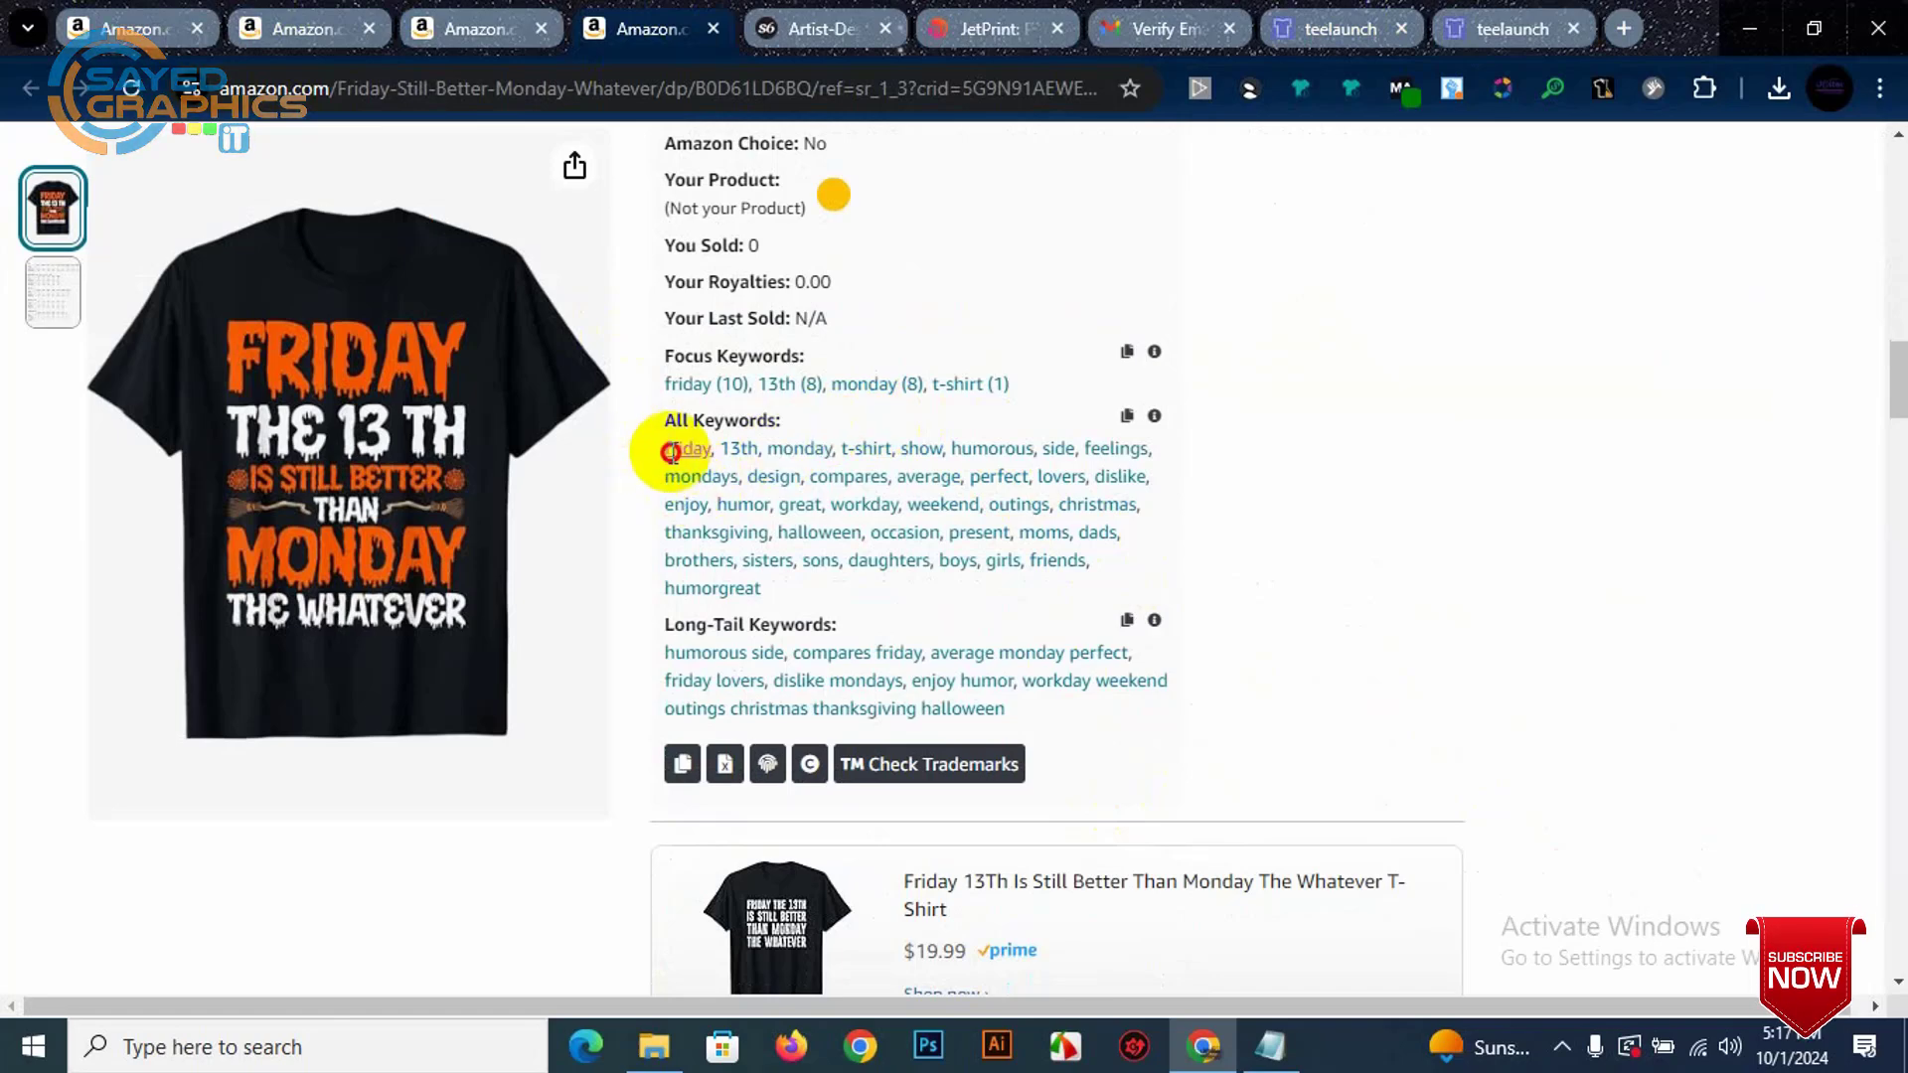
pyautogui.moveTo(671, 452); pyautogui.dragTo(714, 454)
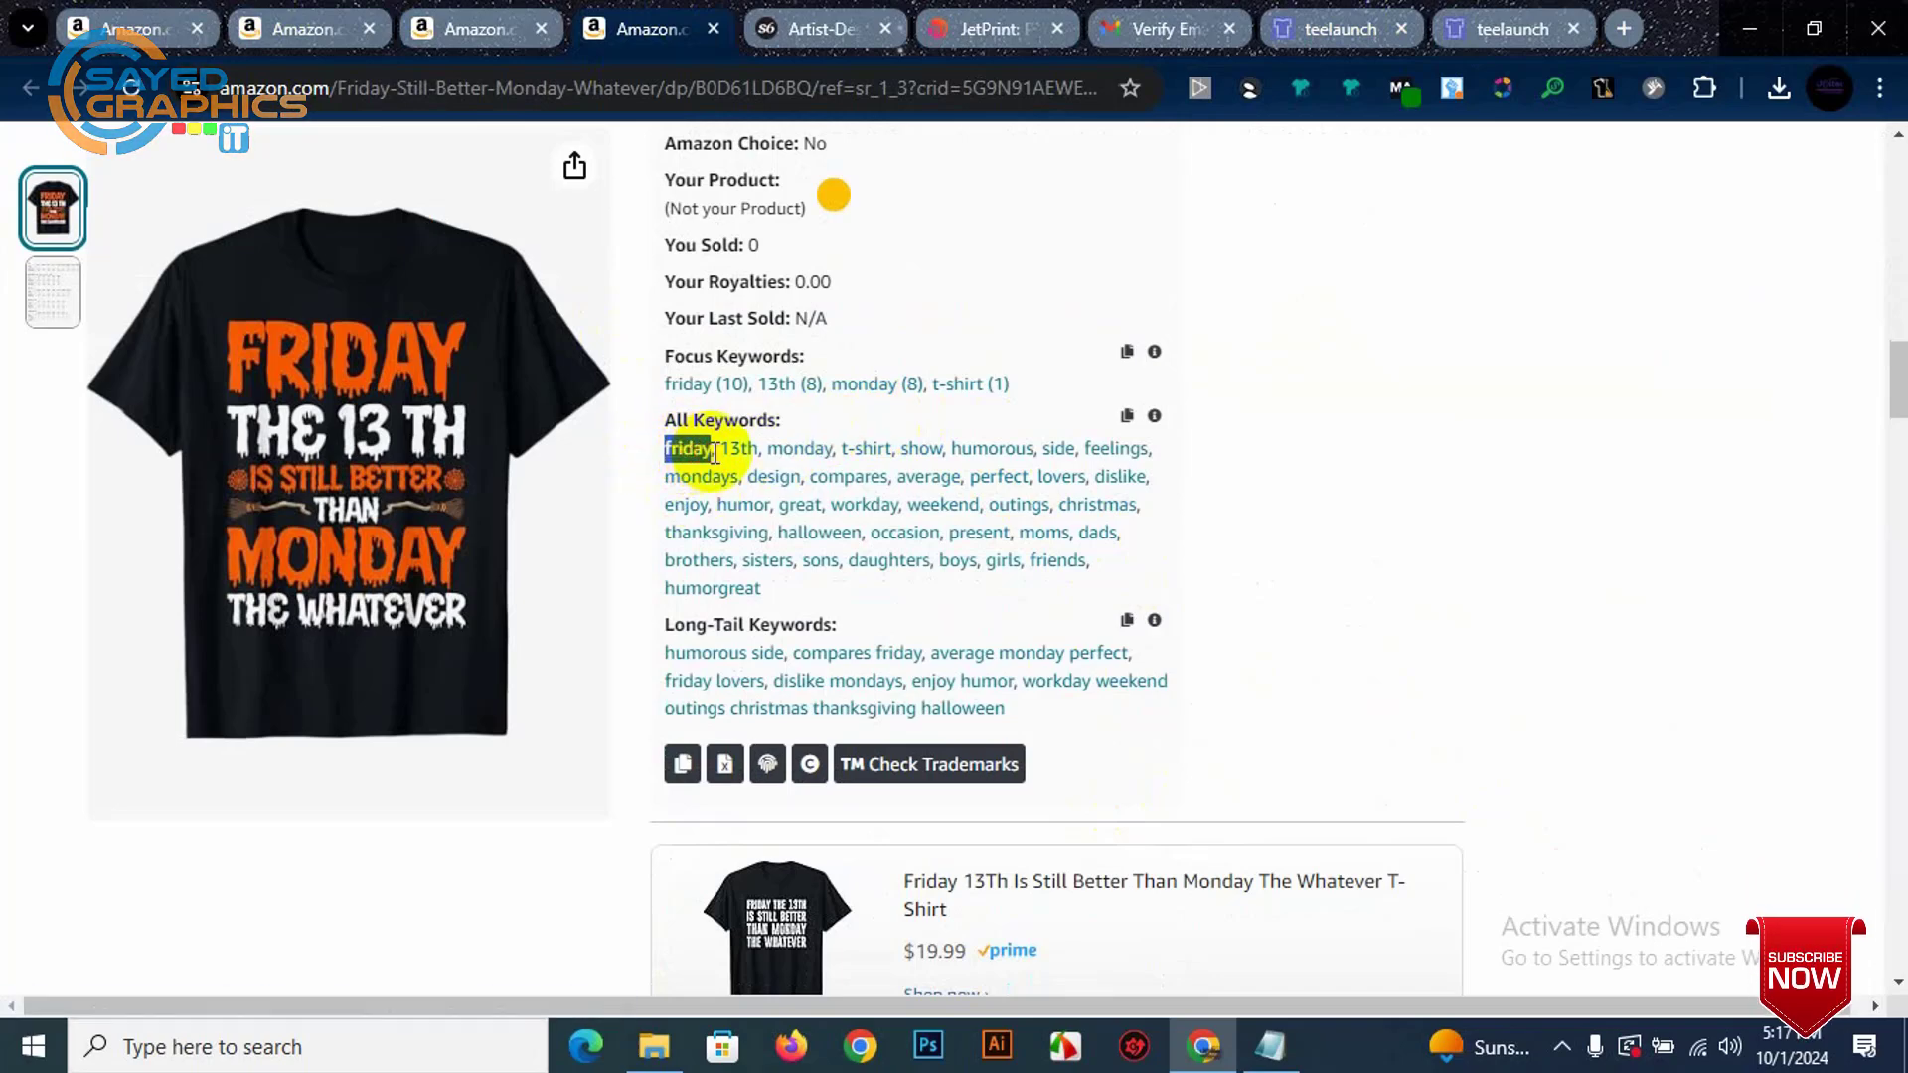
pyautogui.click(1510, 21)
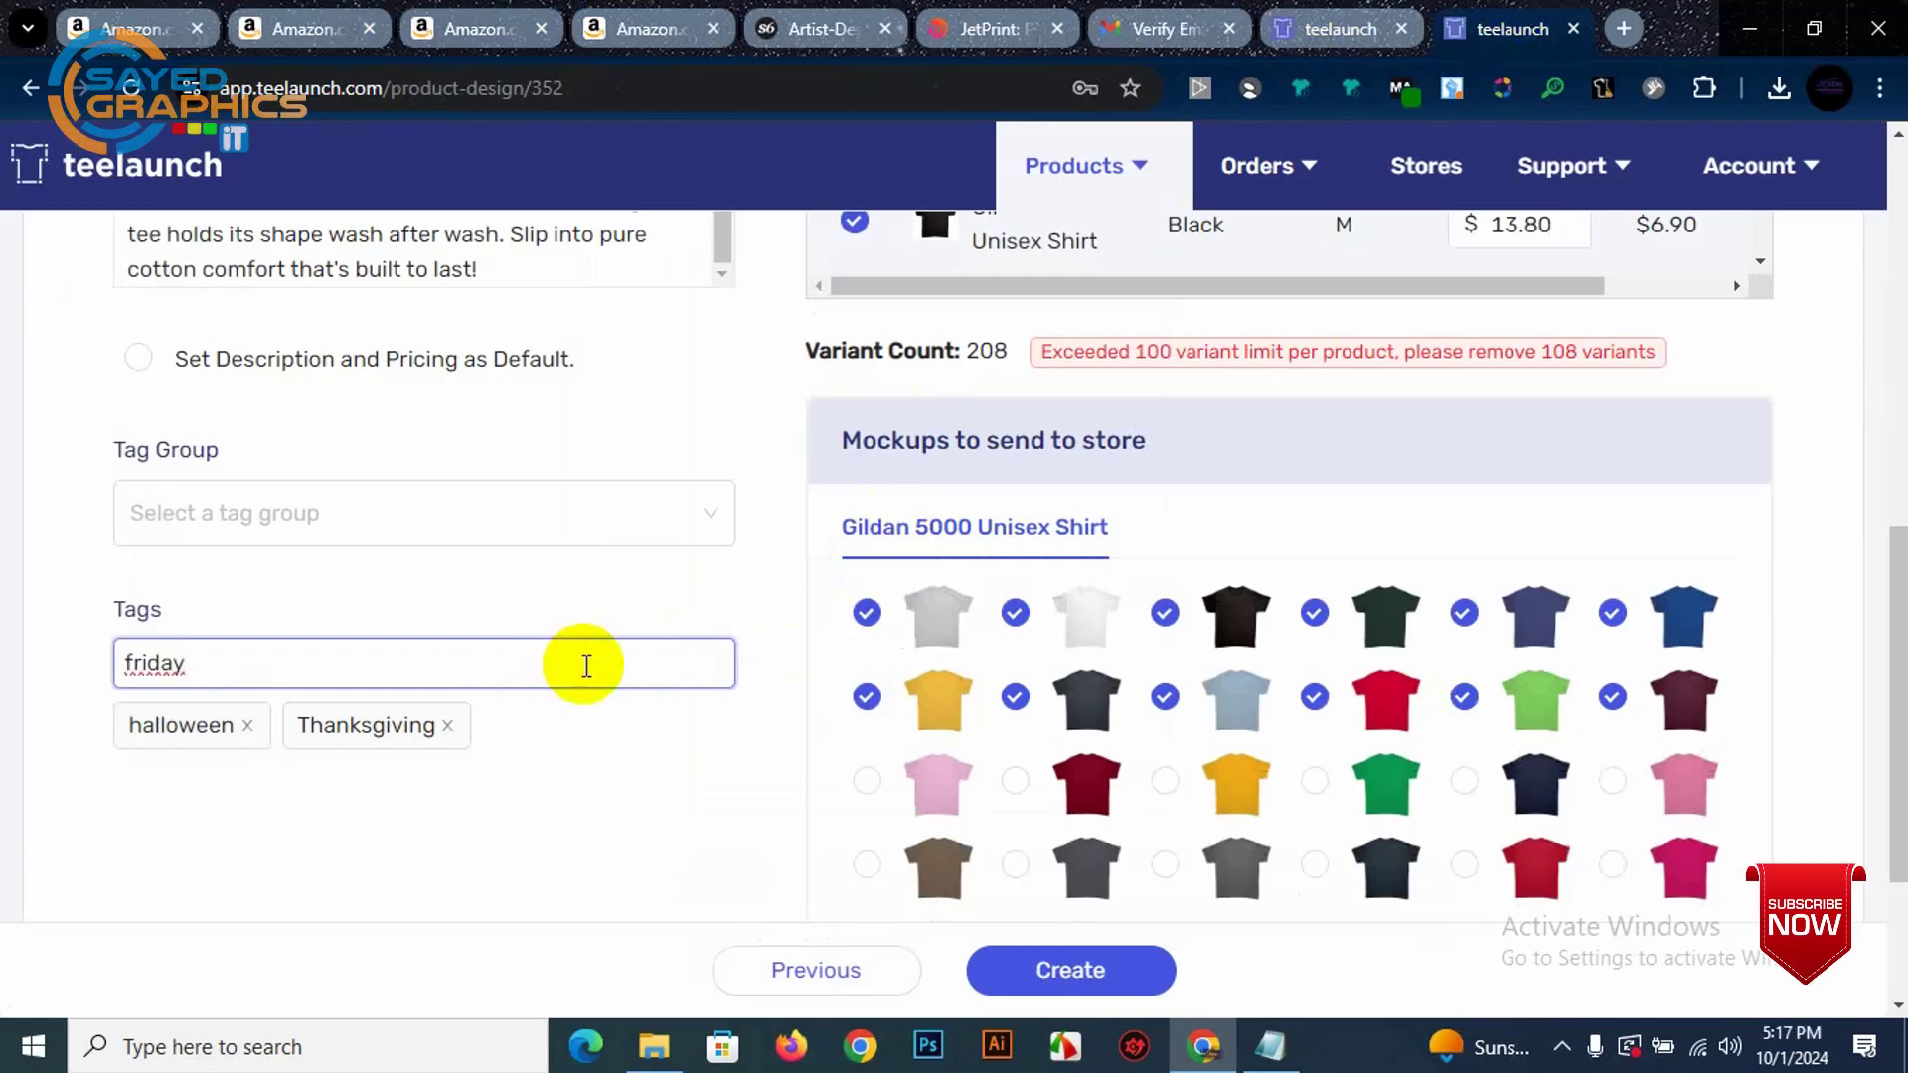
pyautogui.press('Return')
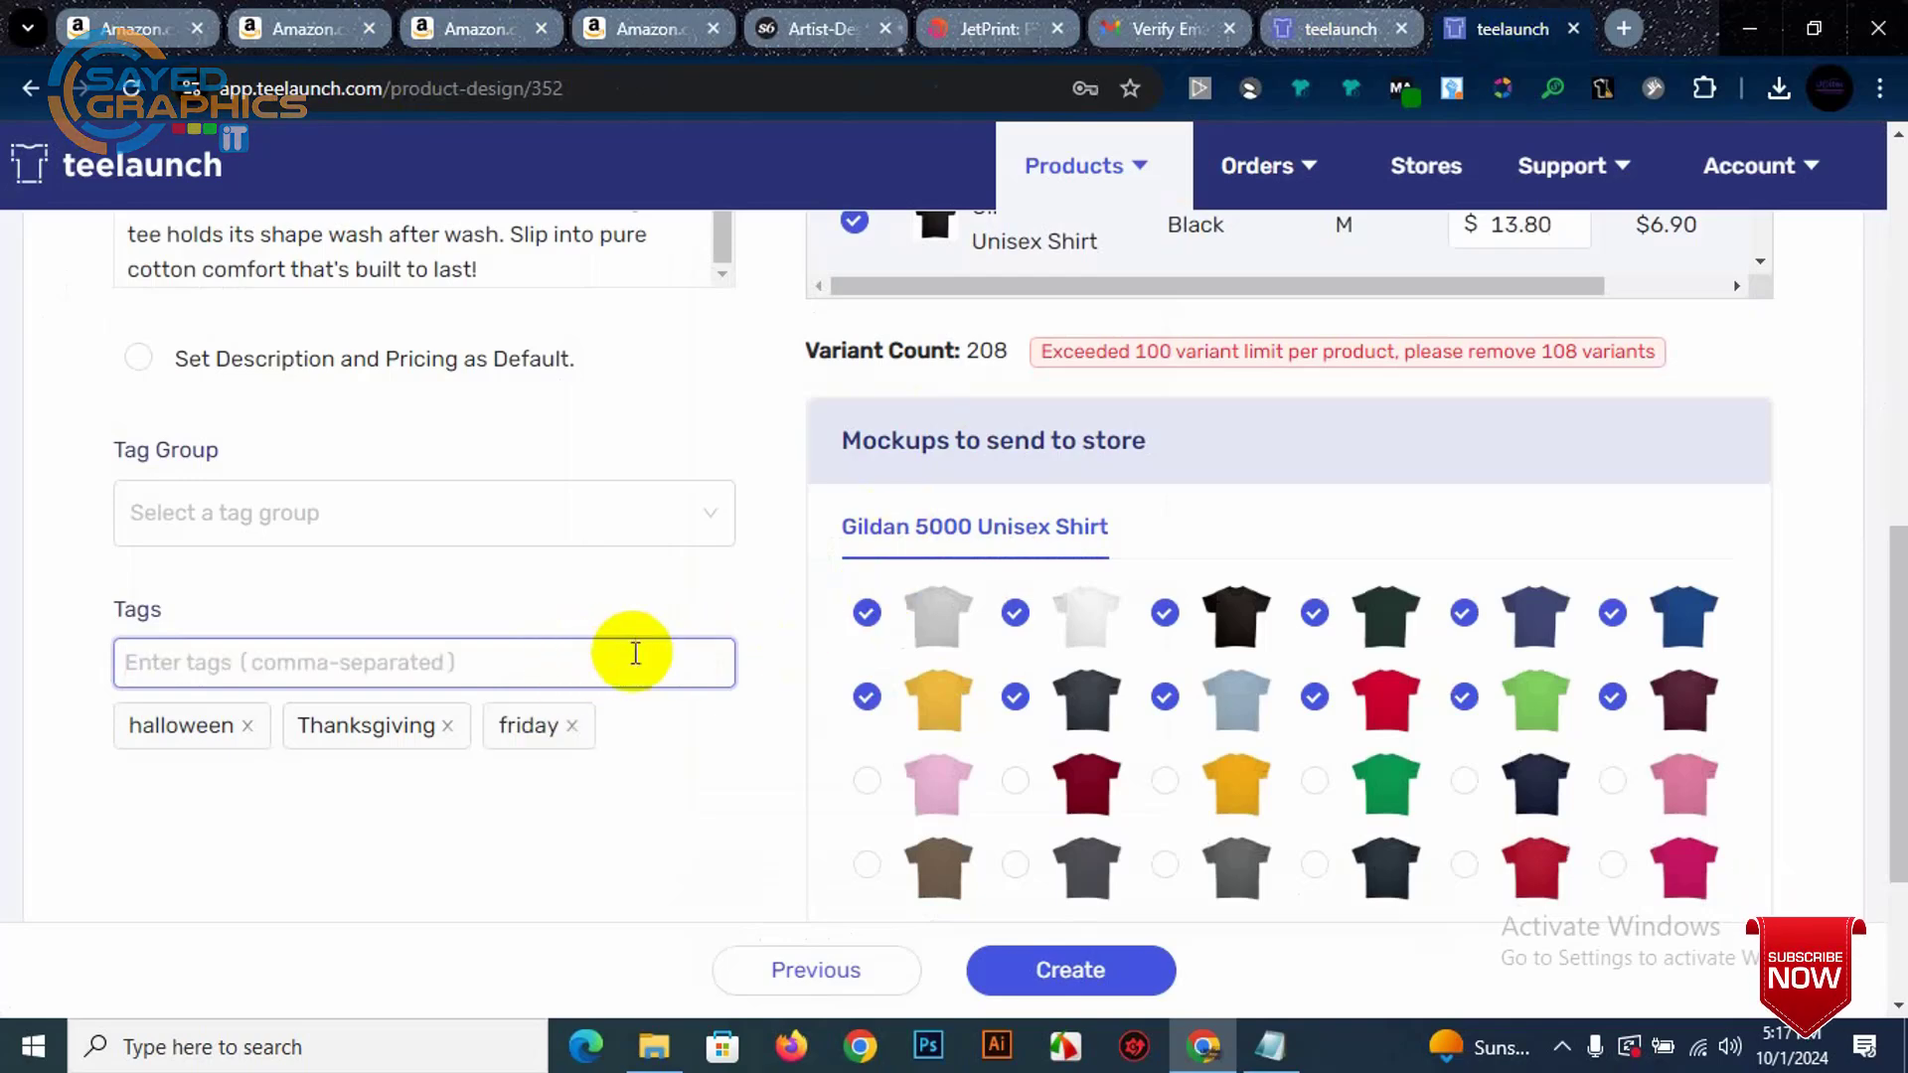
pyautogui.scroll(6, 635, 653)
pyautogui.scroll(-7, 673, 682)
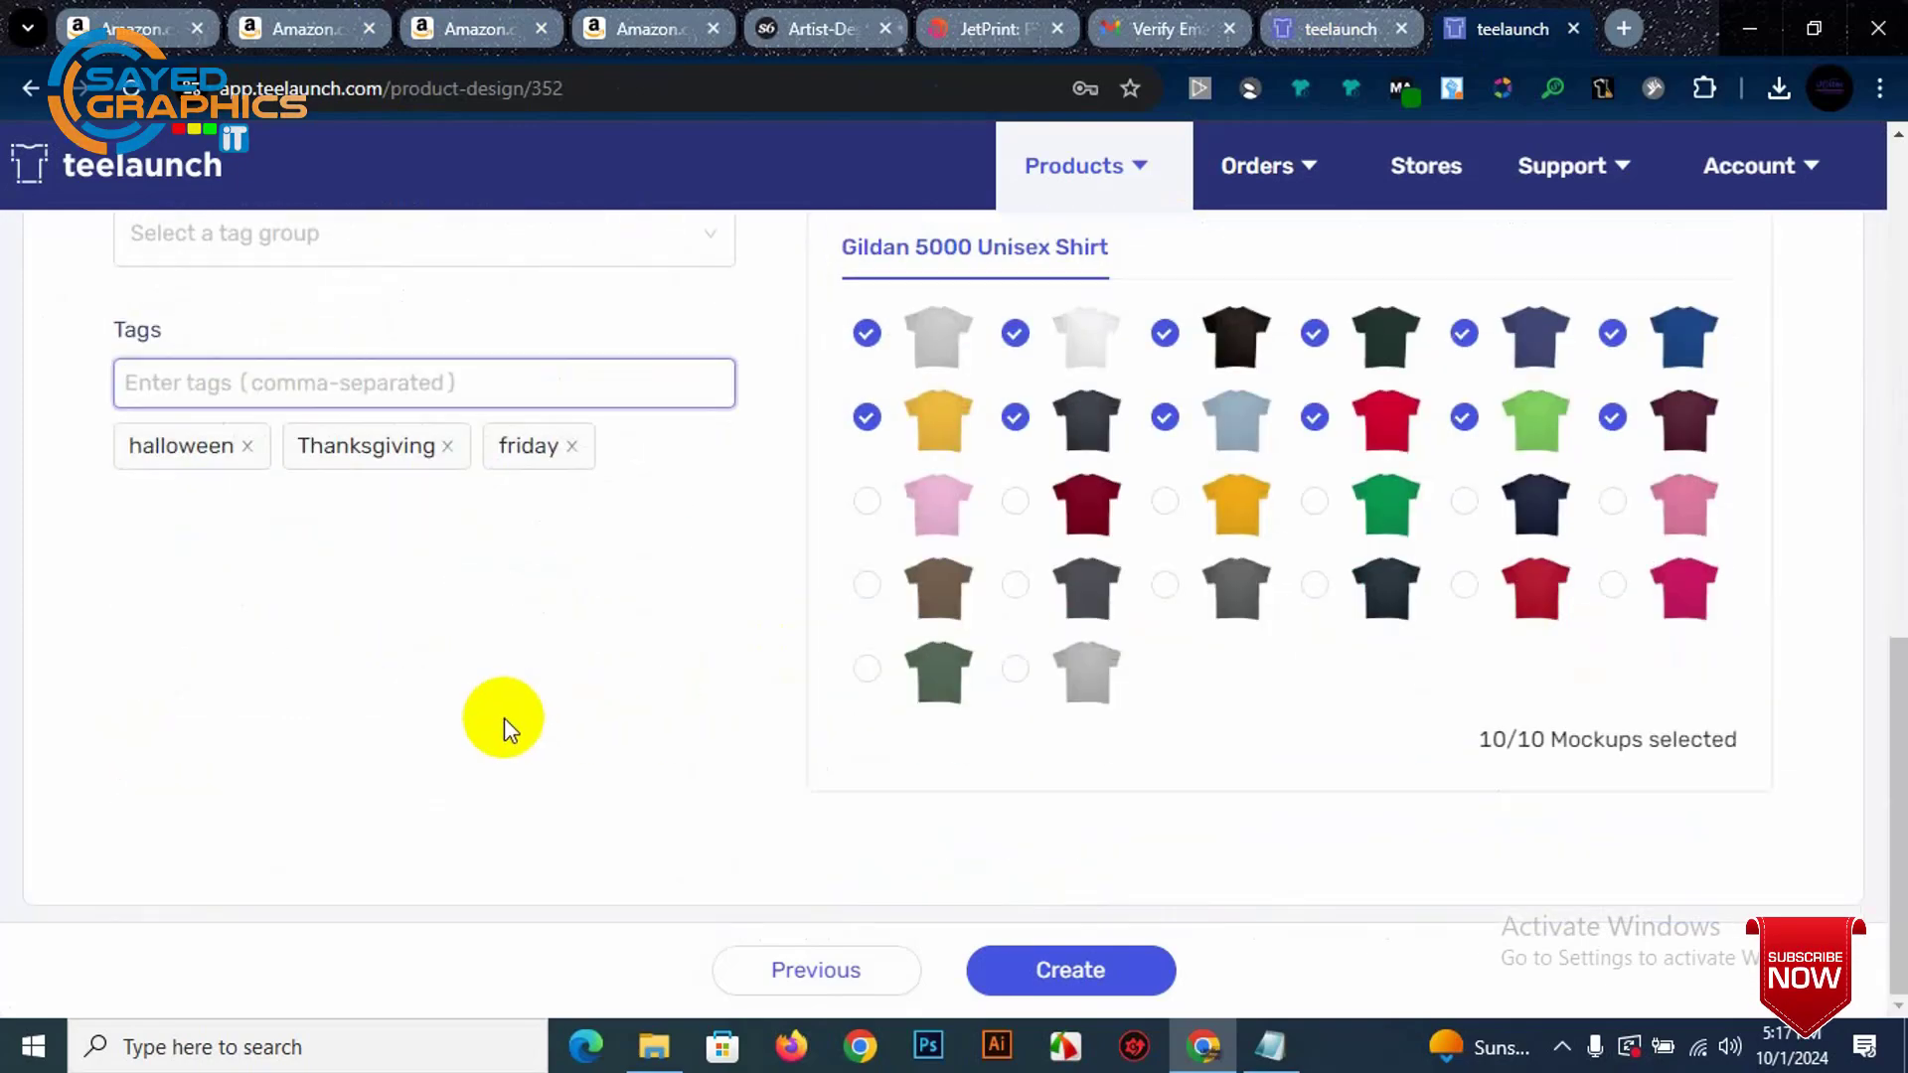
pyautogui.scroll(3, 504, 718)
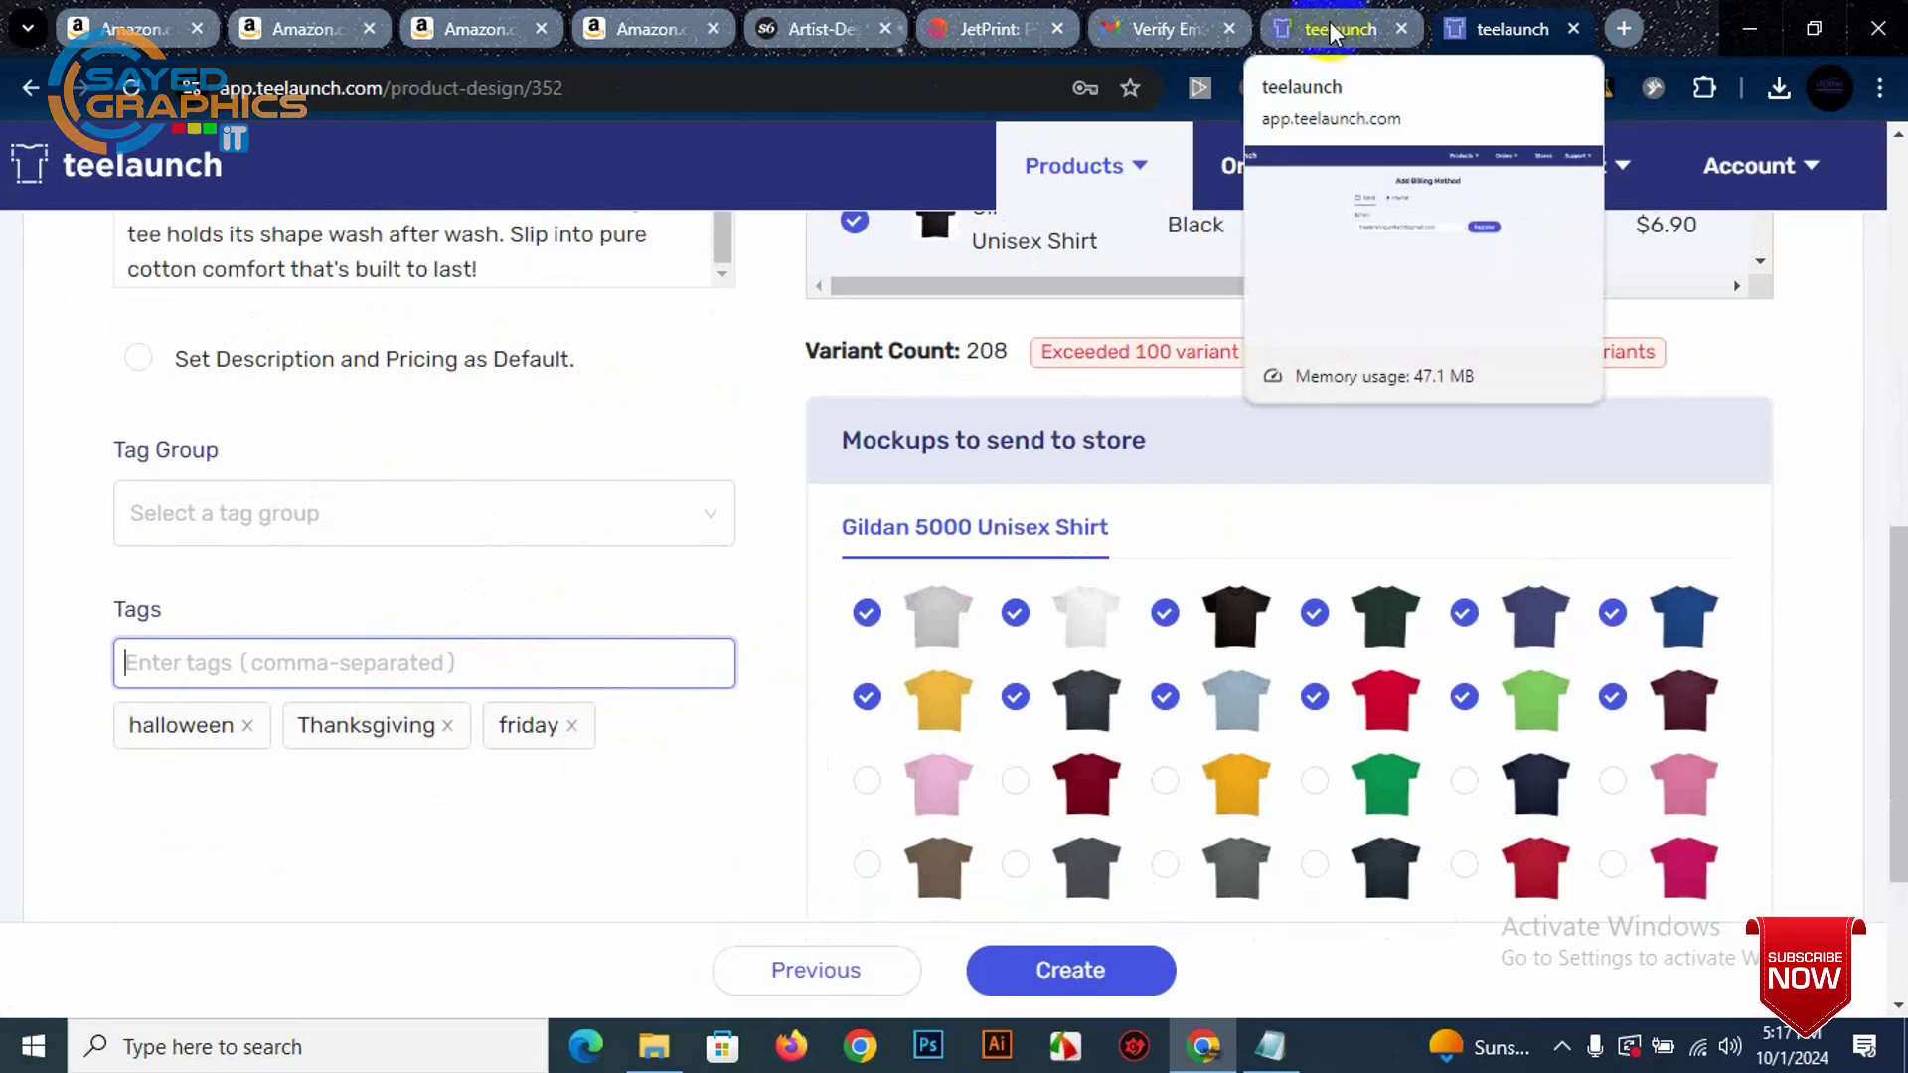
# Step: Copy 'zombies' from the Amazon All Keywords list and add it as a tag without the comma
pyautogui.click(462, 28)
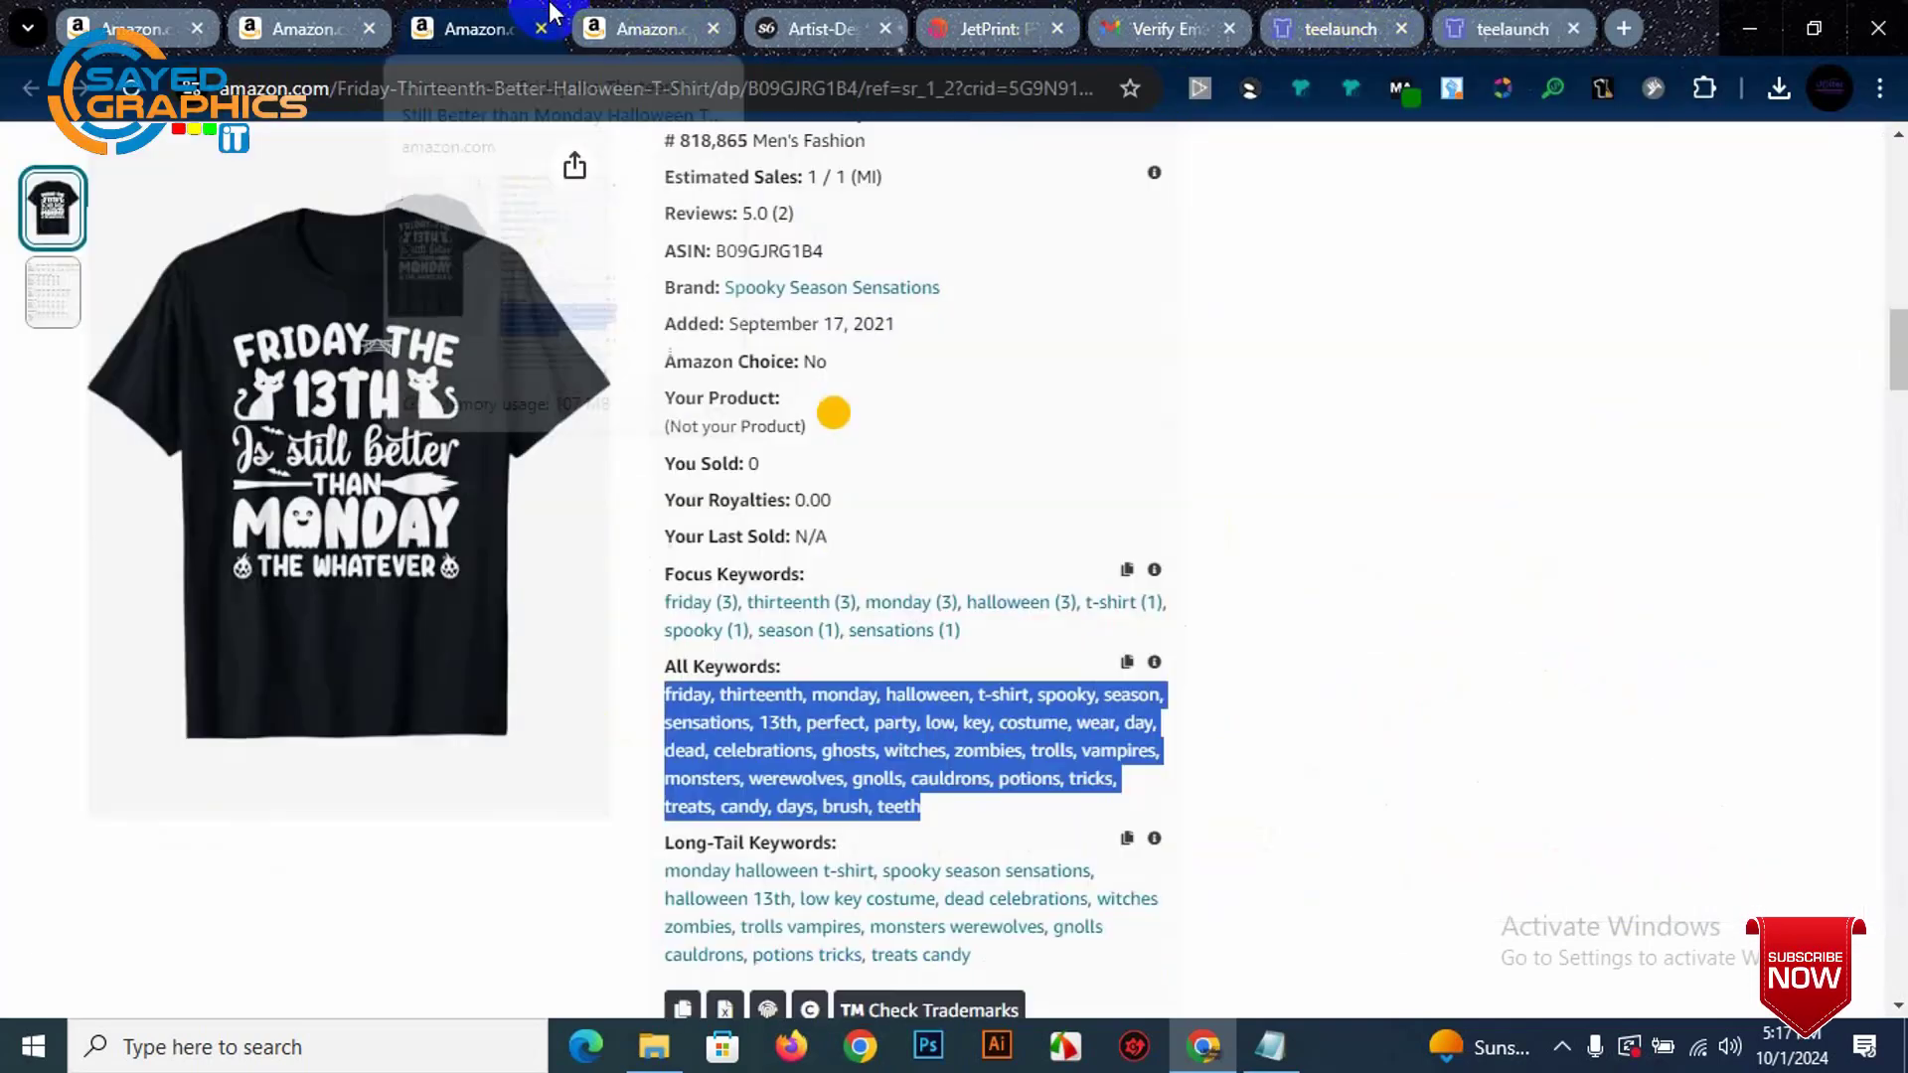
pyautogui.click(1365, 752)
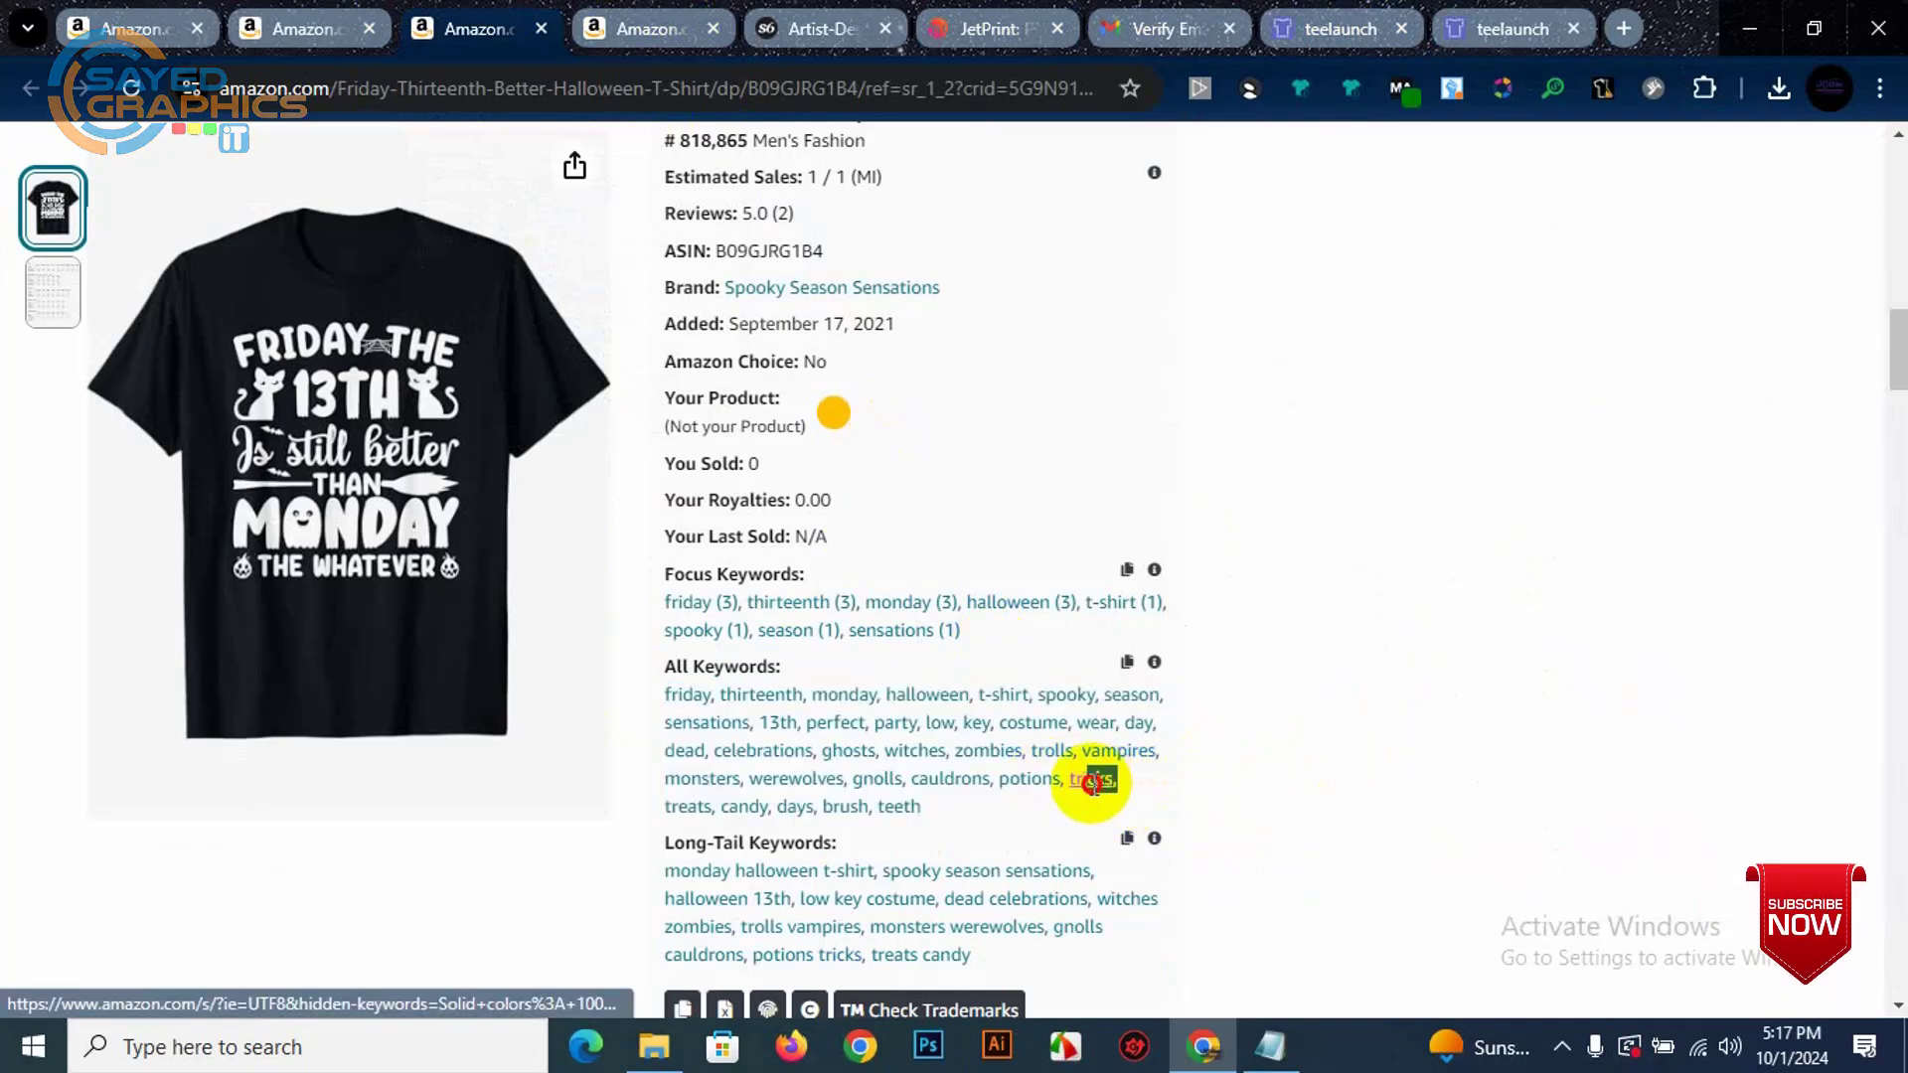
pyautogui.moveTo(1084, 779); pyautogui.dragTo(1182, 790)
pyautogui.click(1182, 790)
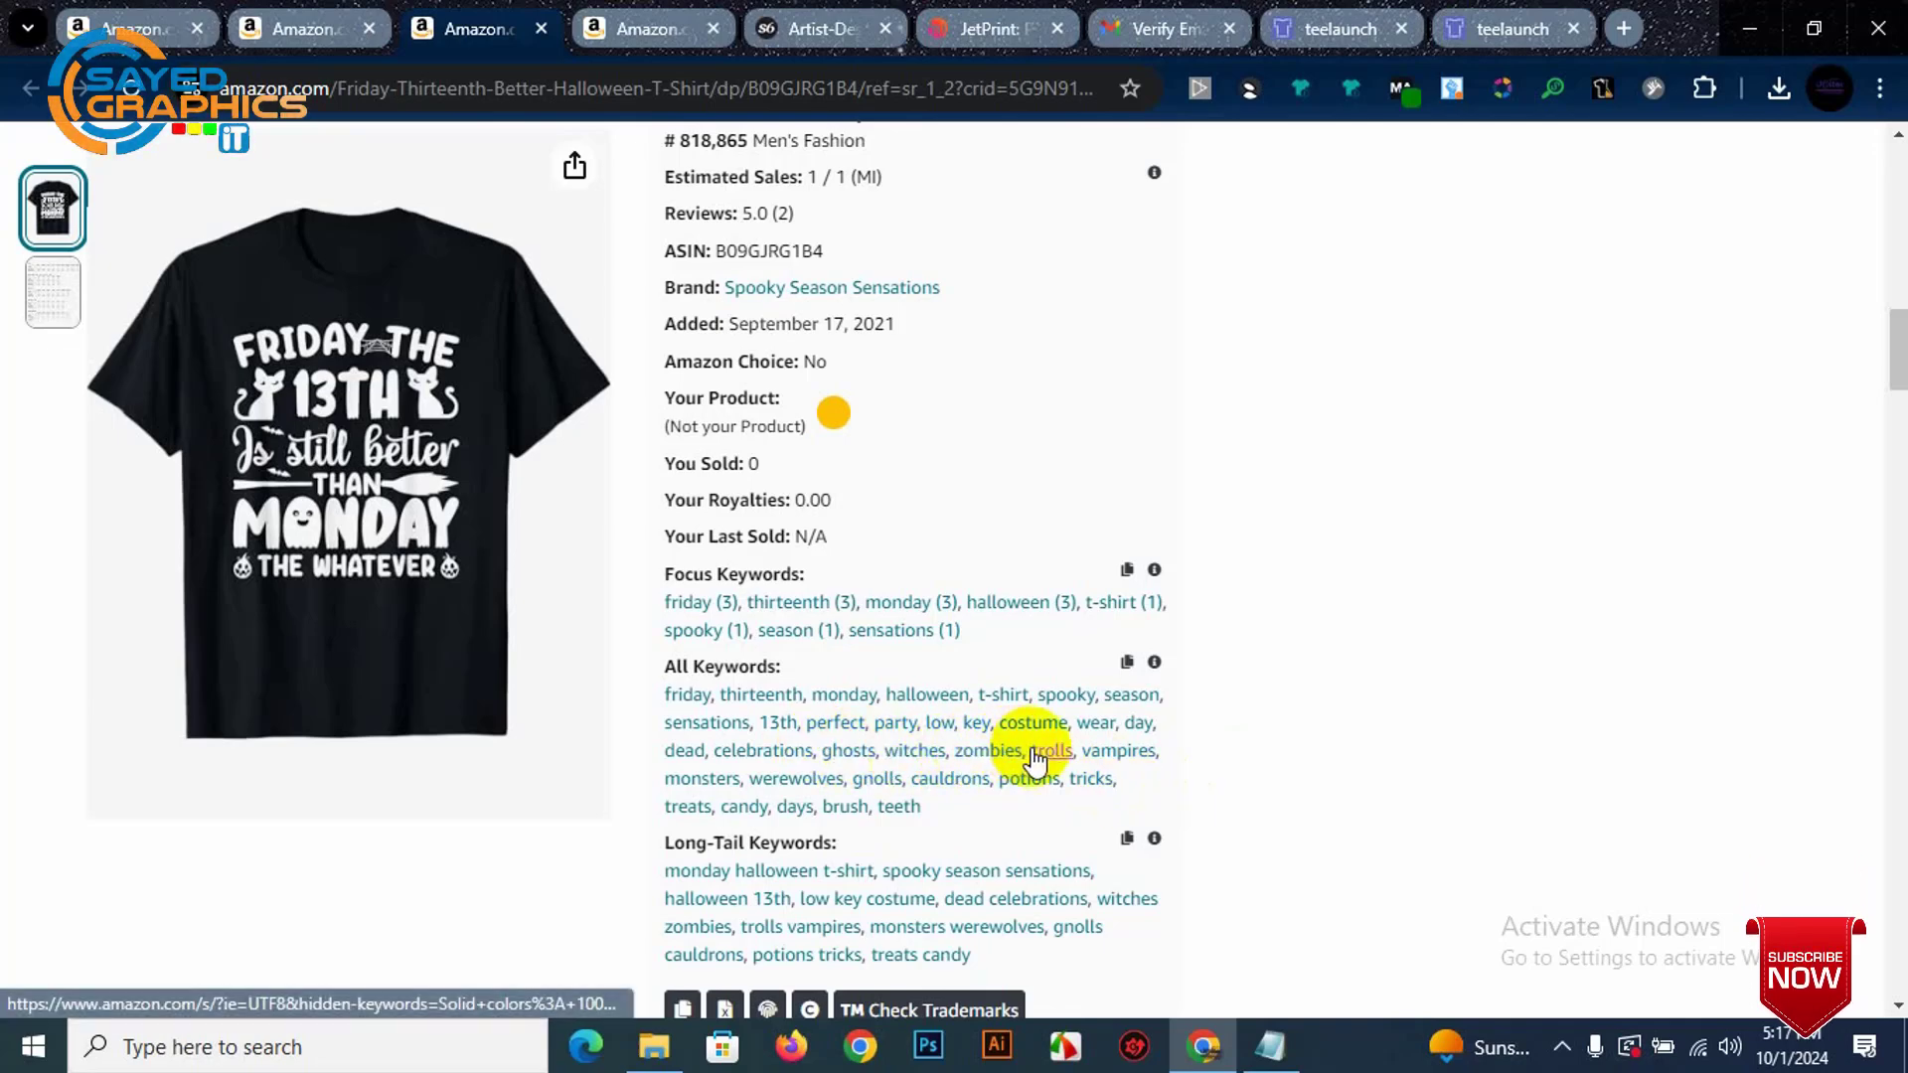
pyautogui.moveTo(1028, 753); pyautogui.dragTo(954, 752)
pyautogui.hotkey('ctrl', 'c')
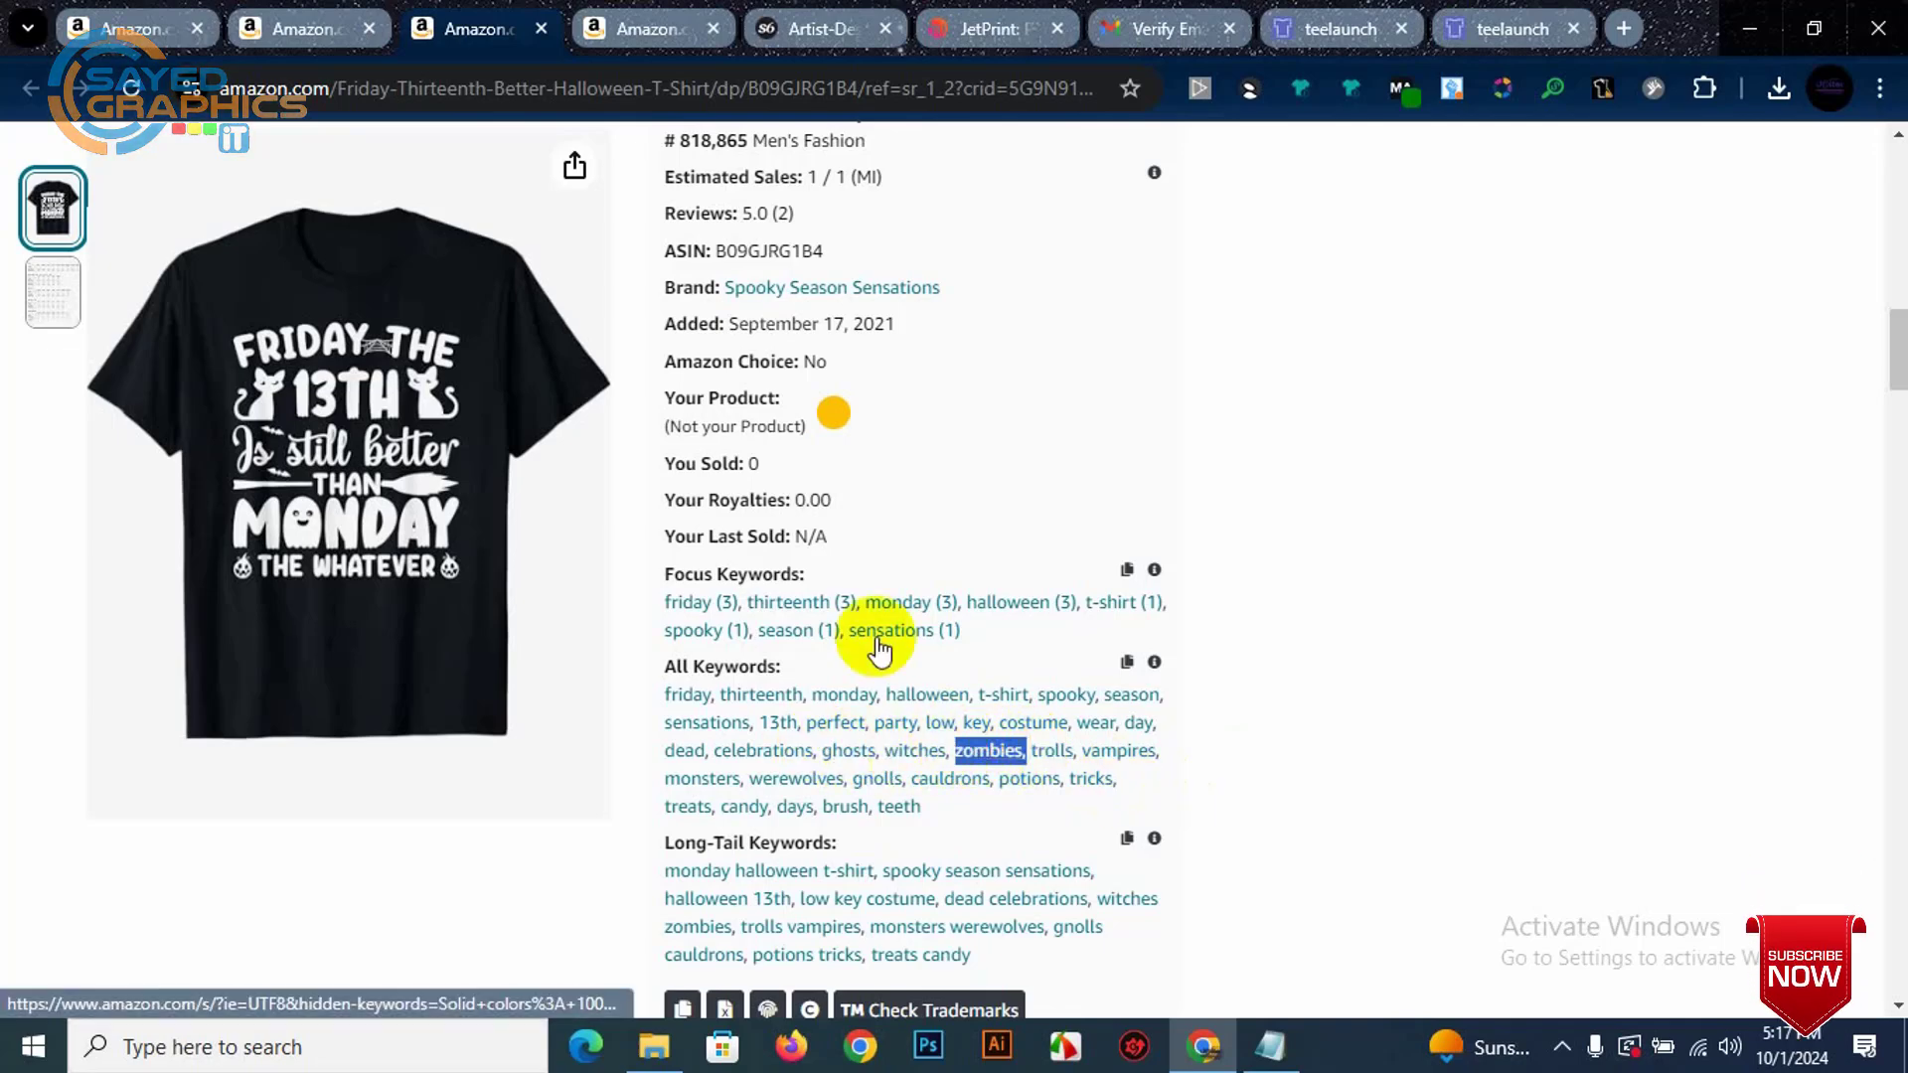
pyautogui.click(1490, 12)
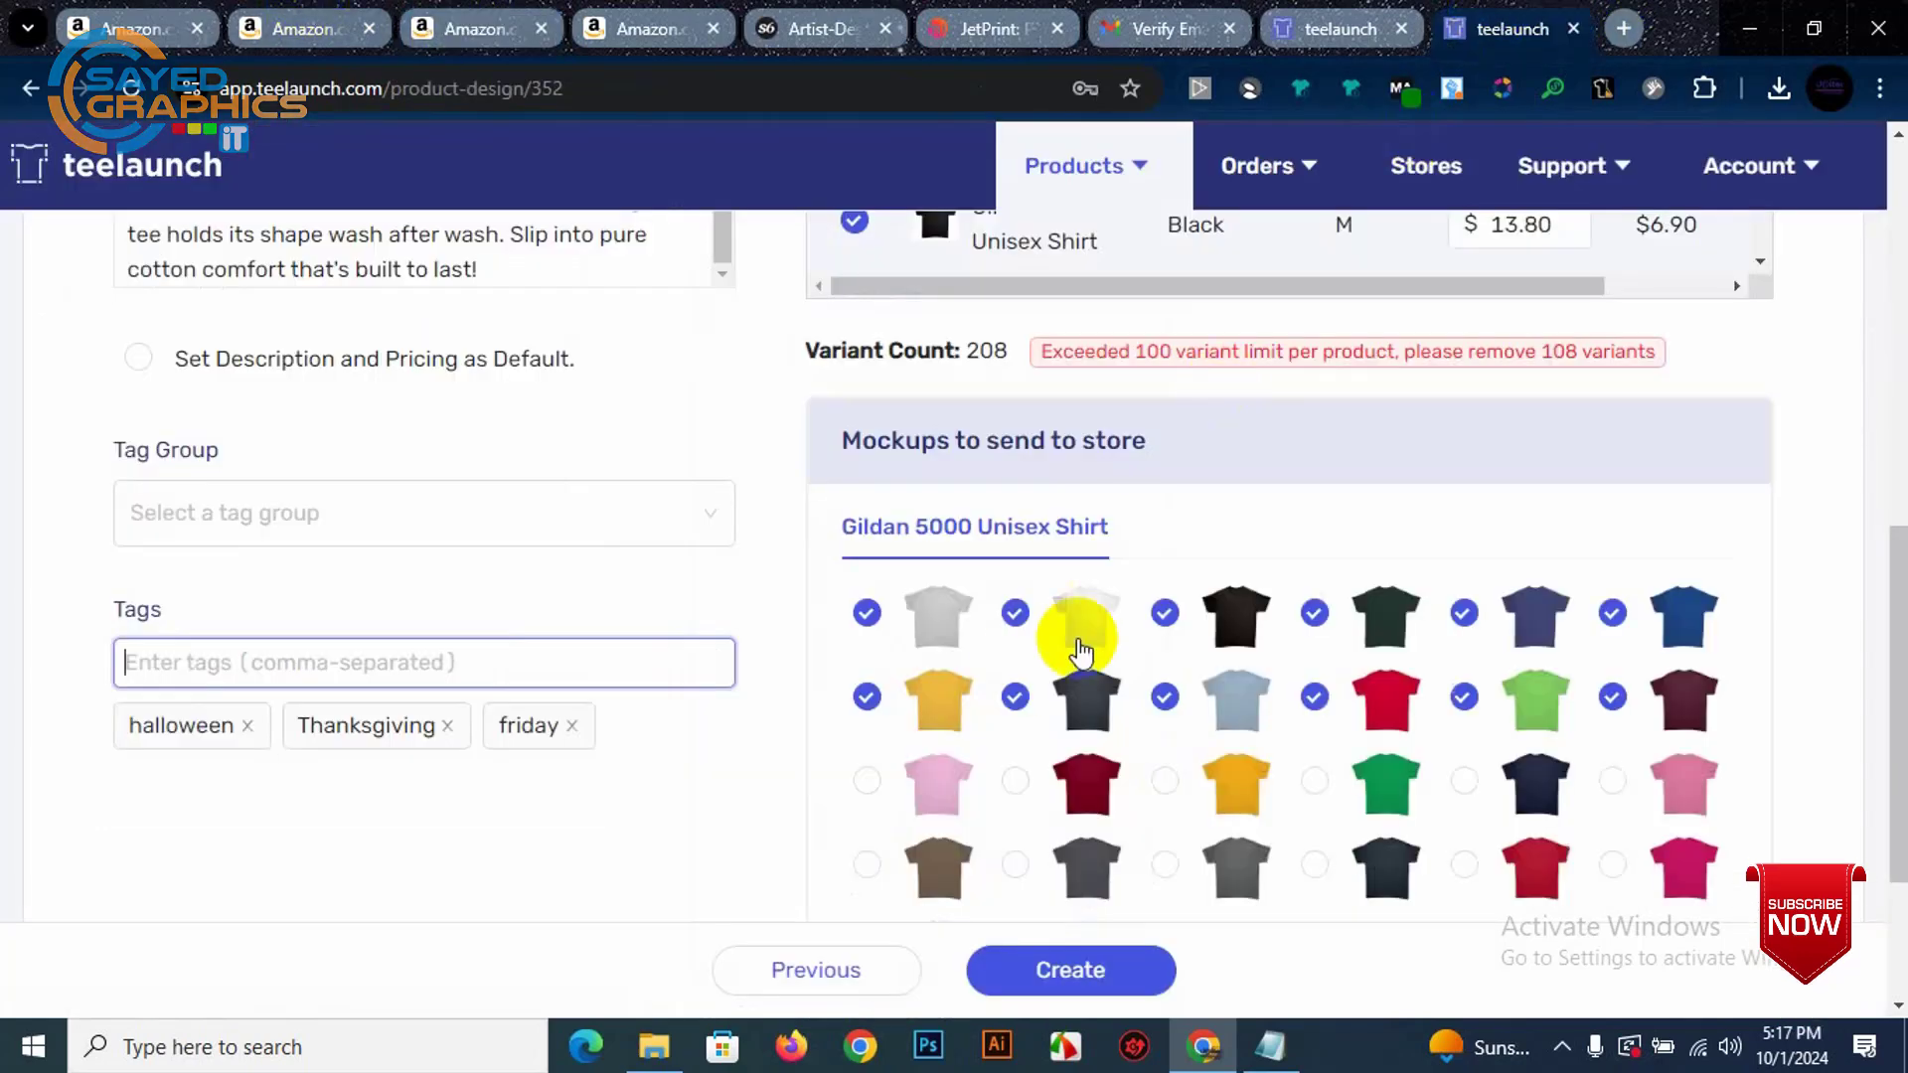
pyautogui.hotkey('ctrl', 'v')
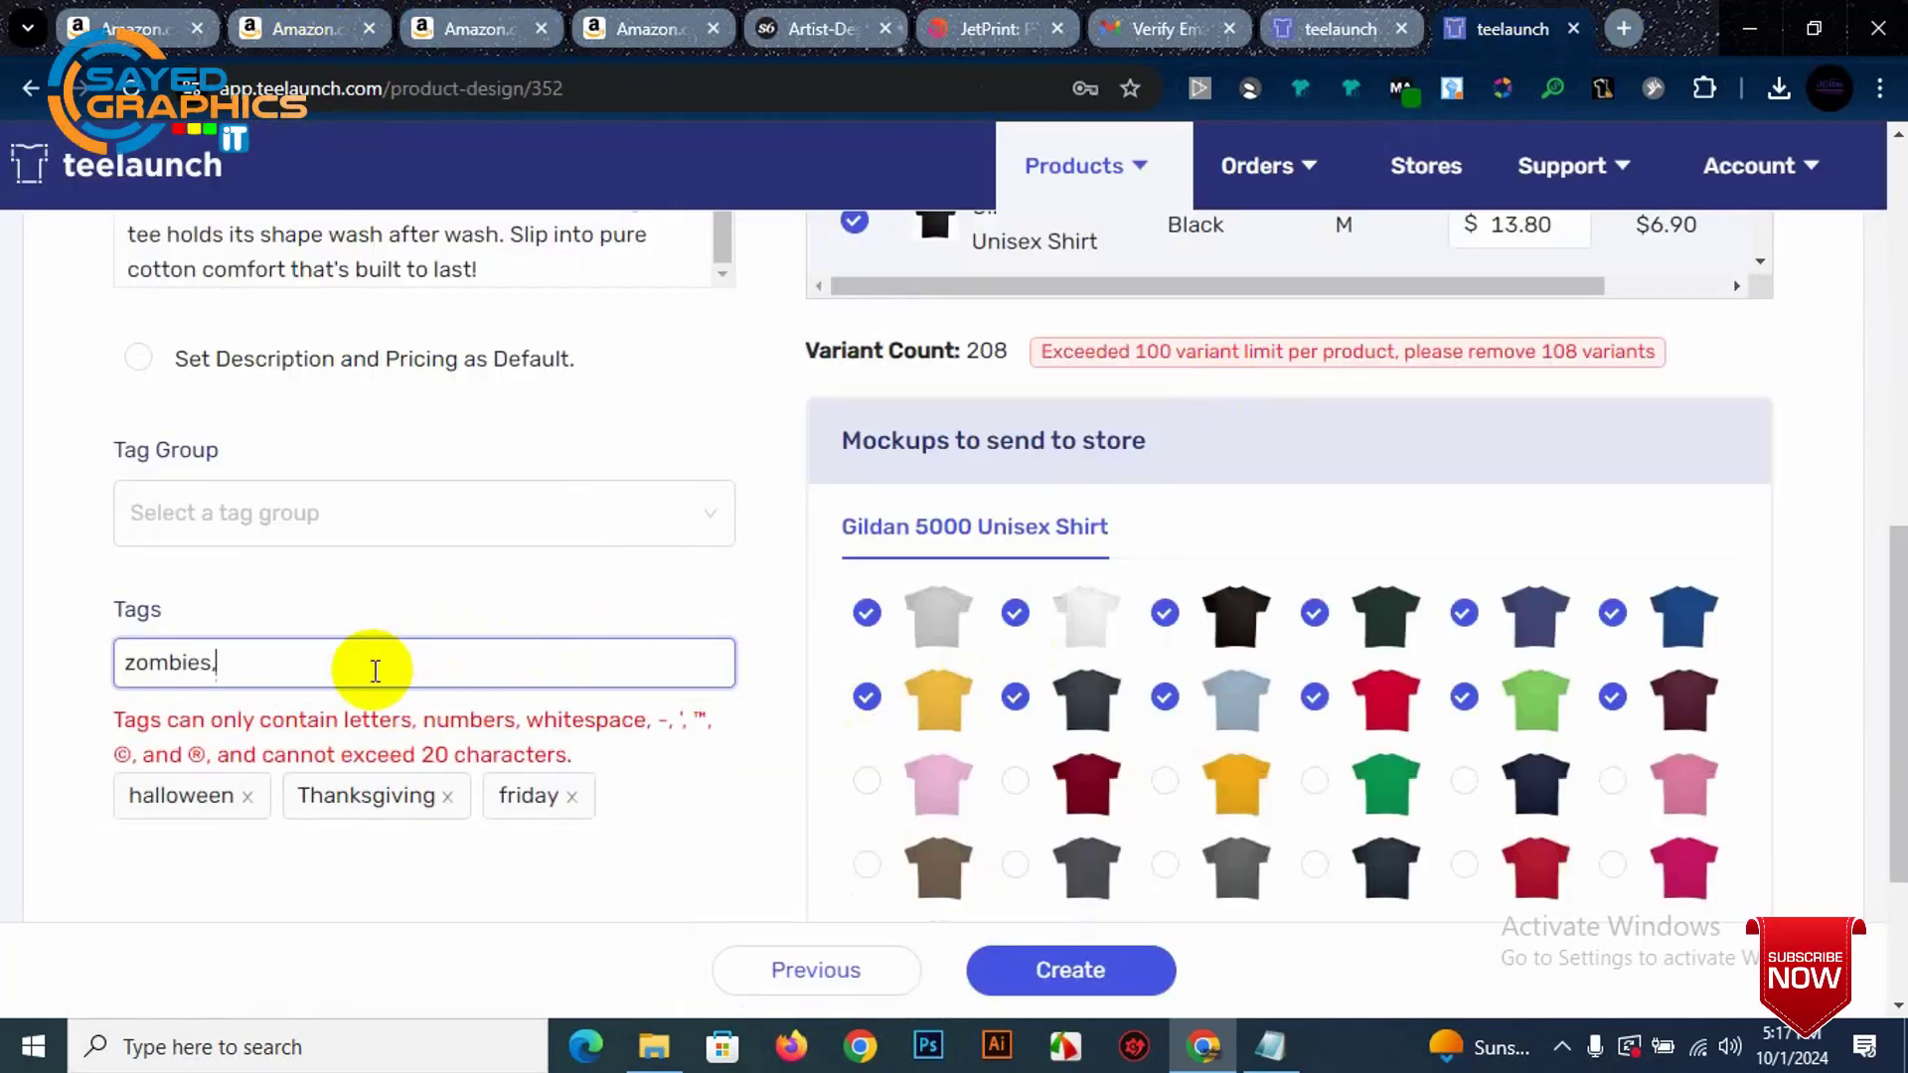
pyautogui.press('BackSpace')
pyautogui.press('Return')
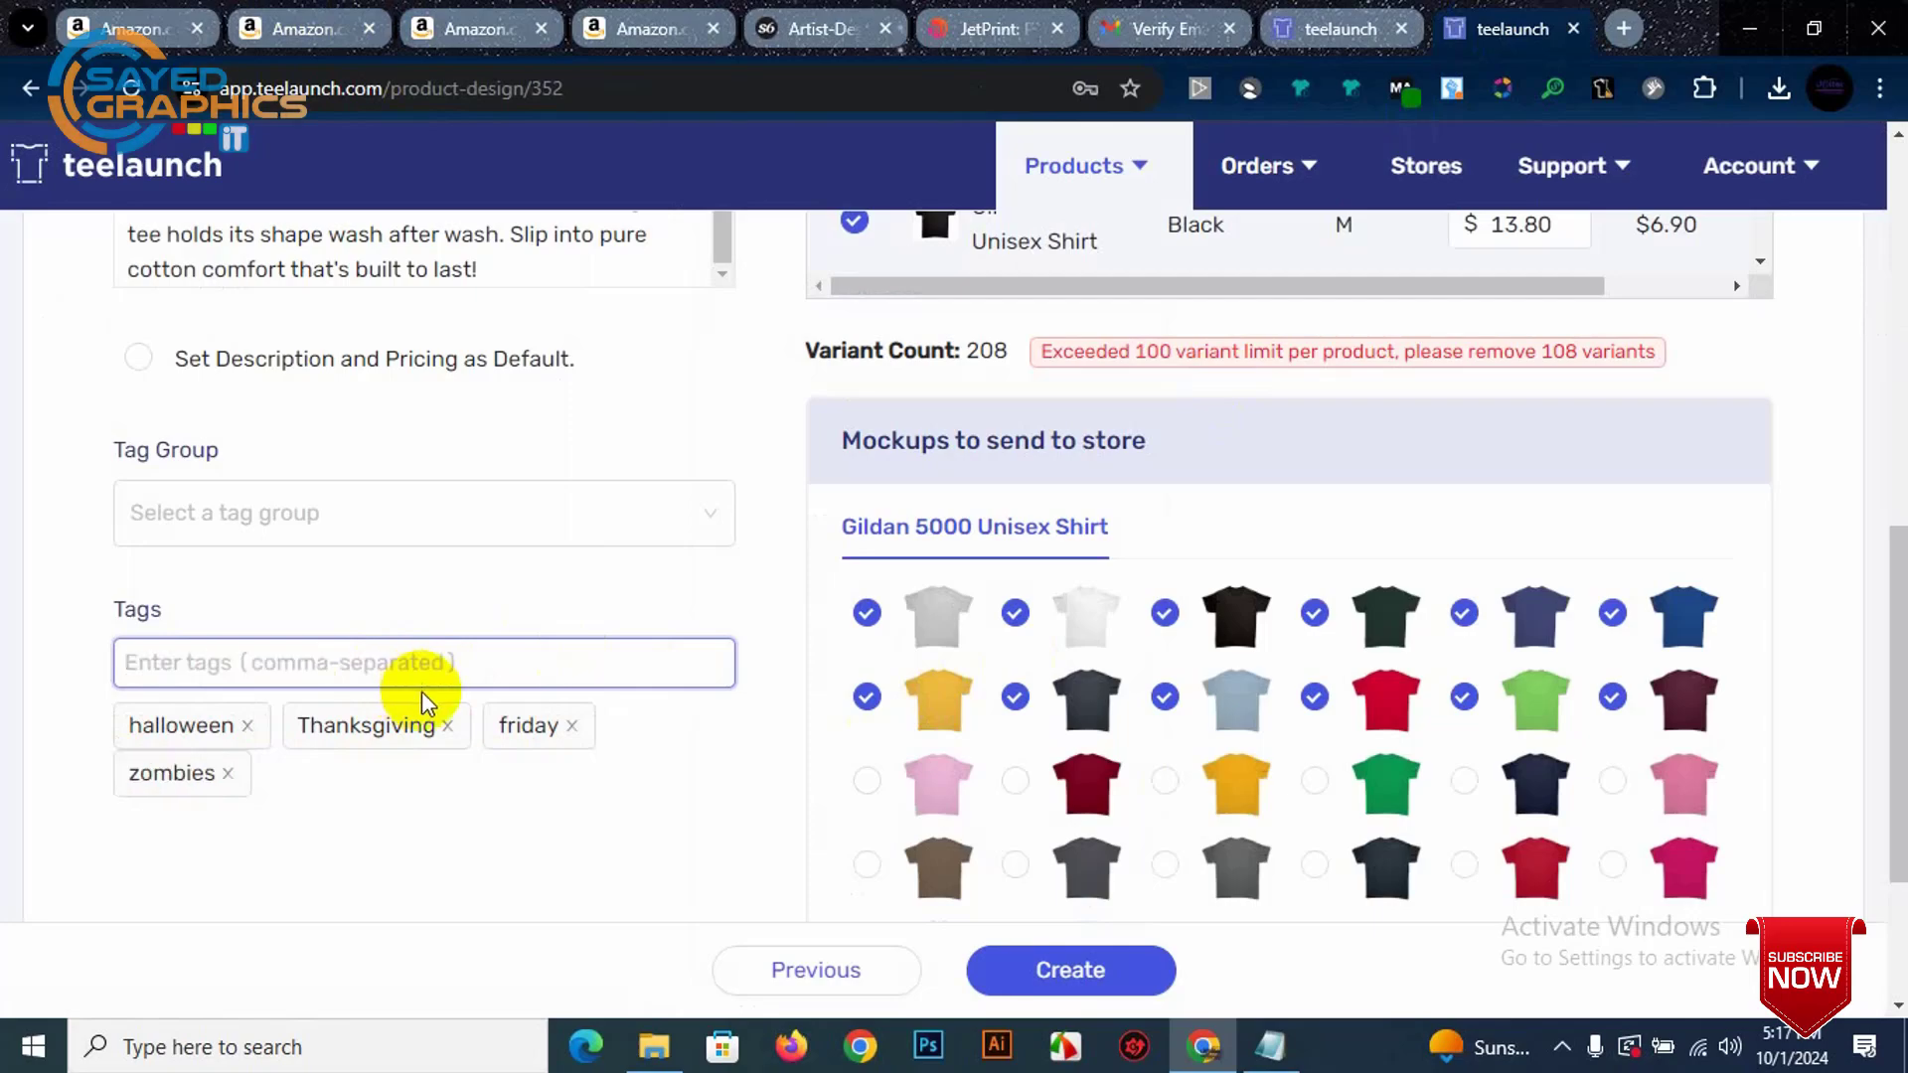
pyautogui.scroll(-1, 483, 791)
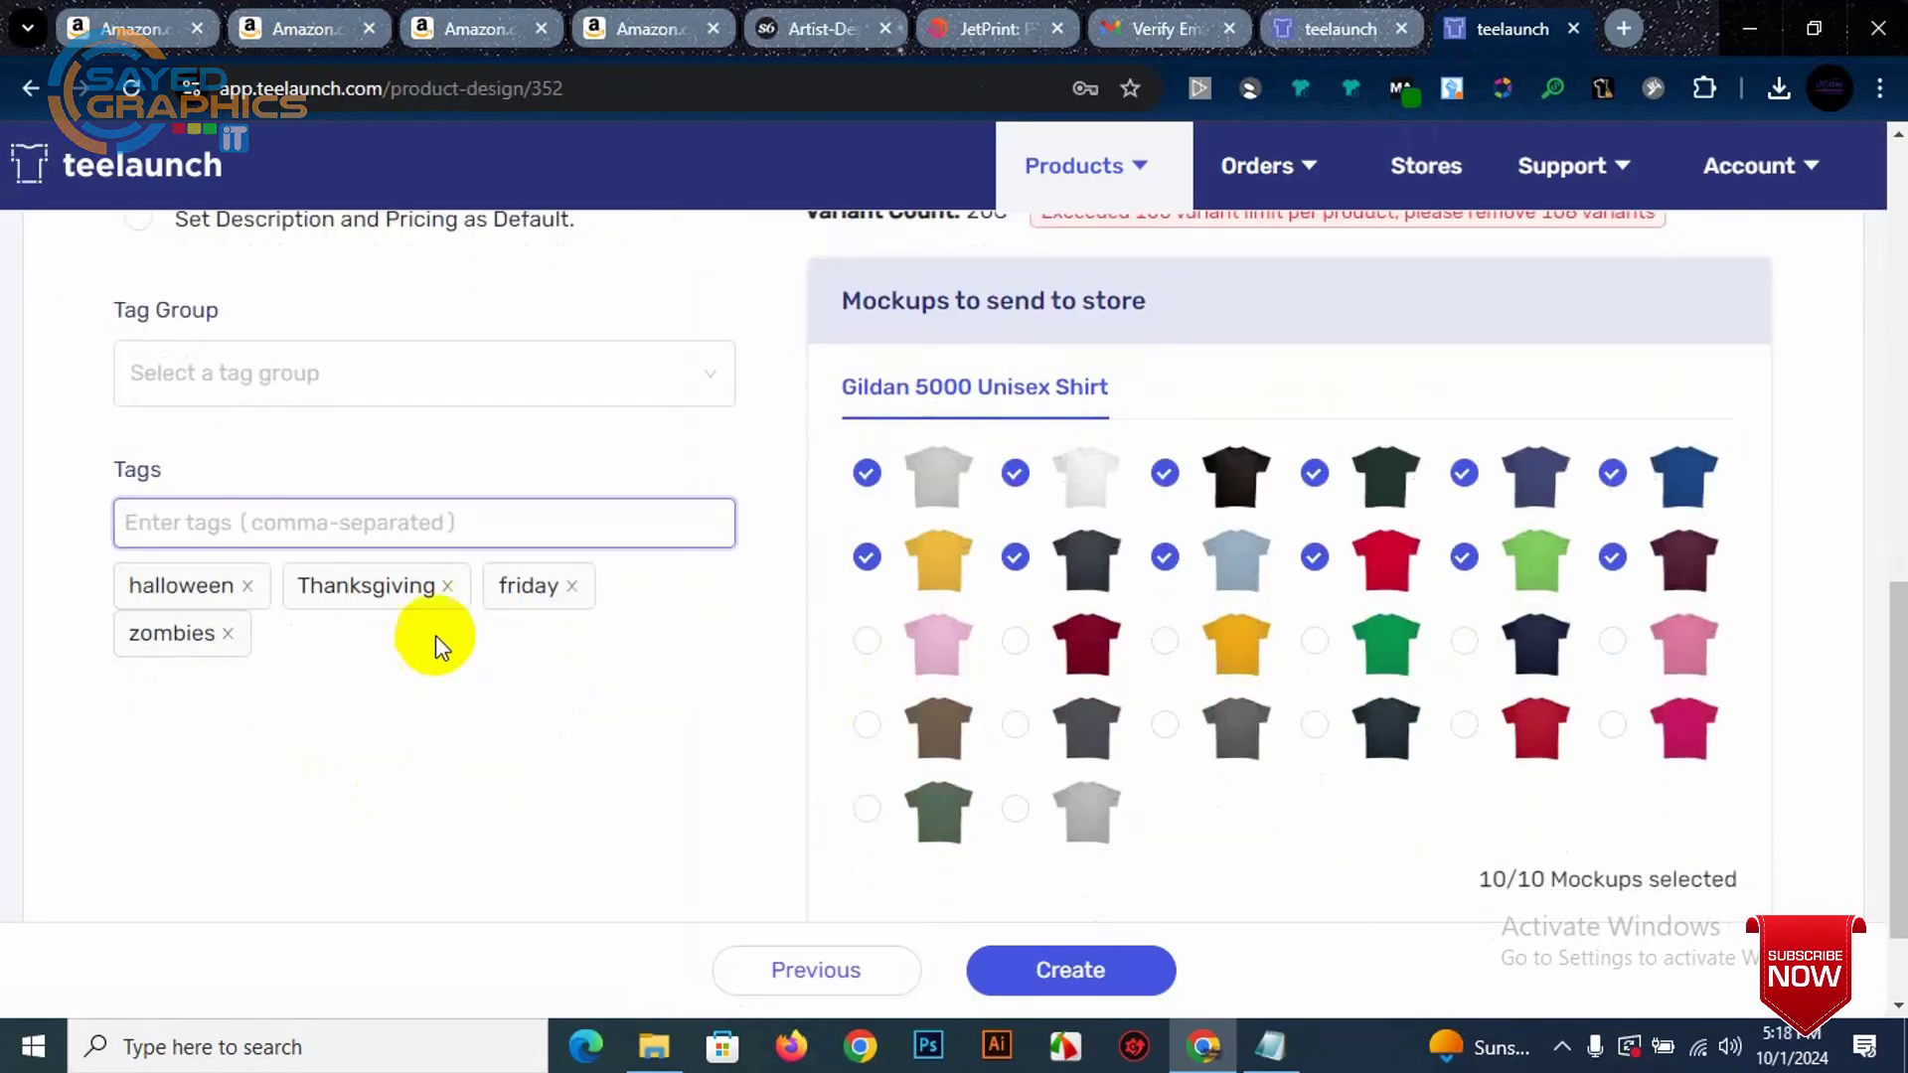
# Step: Set the Ash Grey S variant's sell price to 14.8
pyautogui.scroll(7, 596, 701)
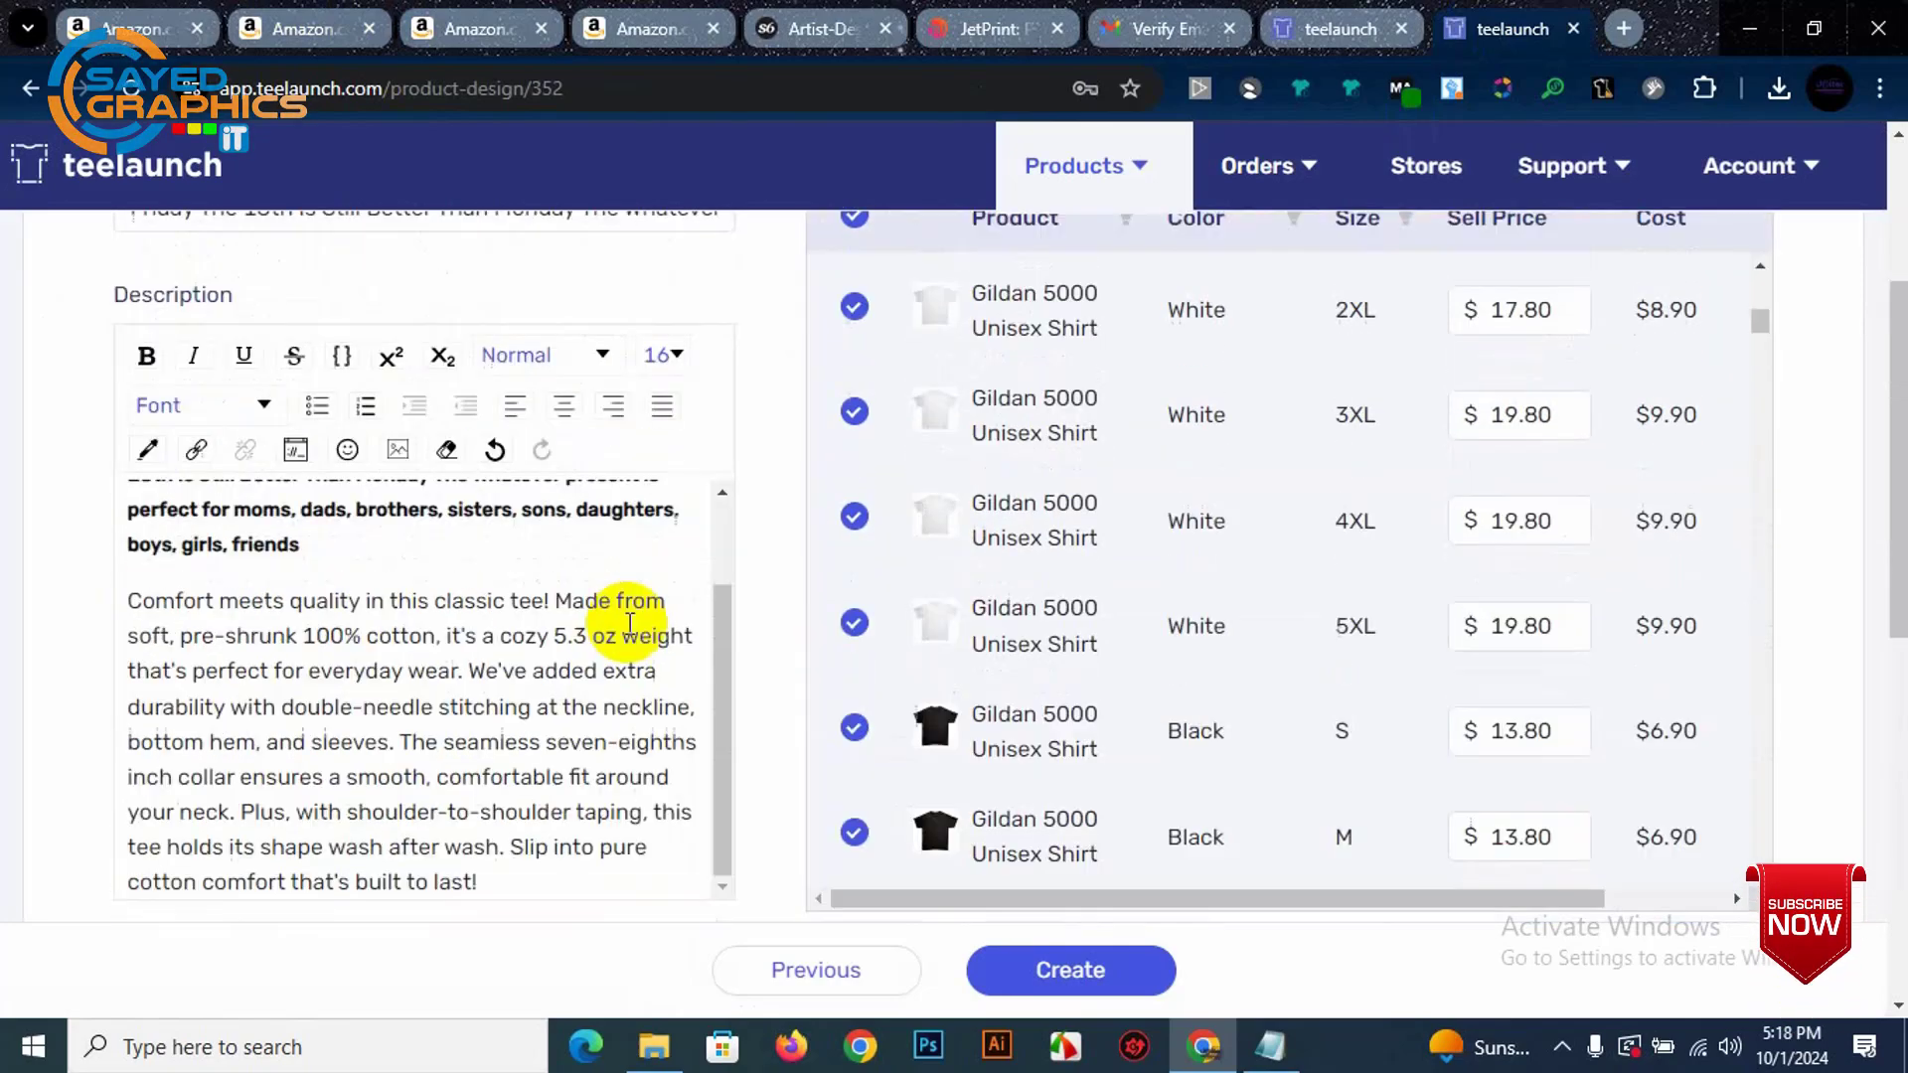
pyautogui.scroll(5, 1362, 537)
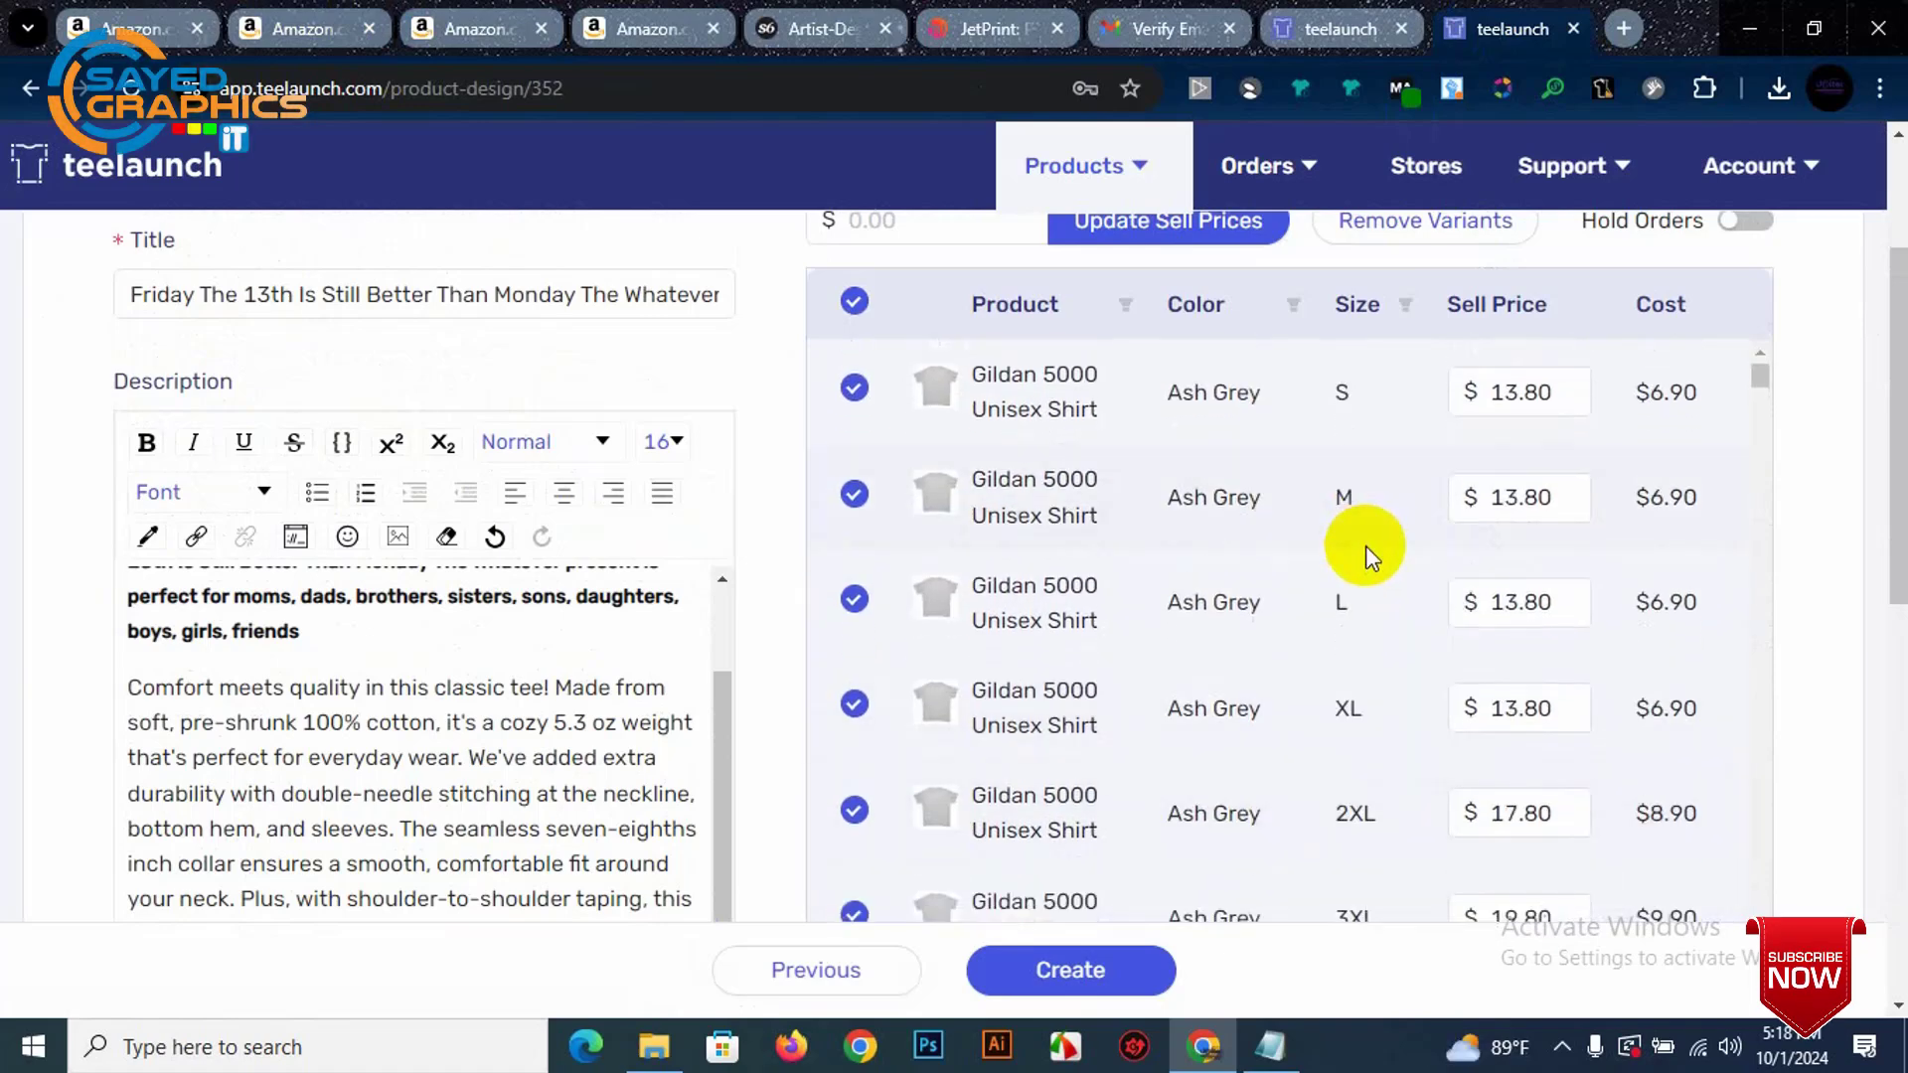
pyautogui.scroll(-3, 1466, 468)
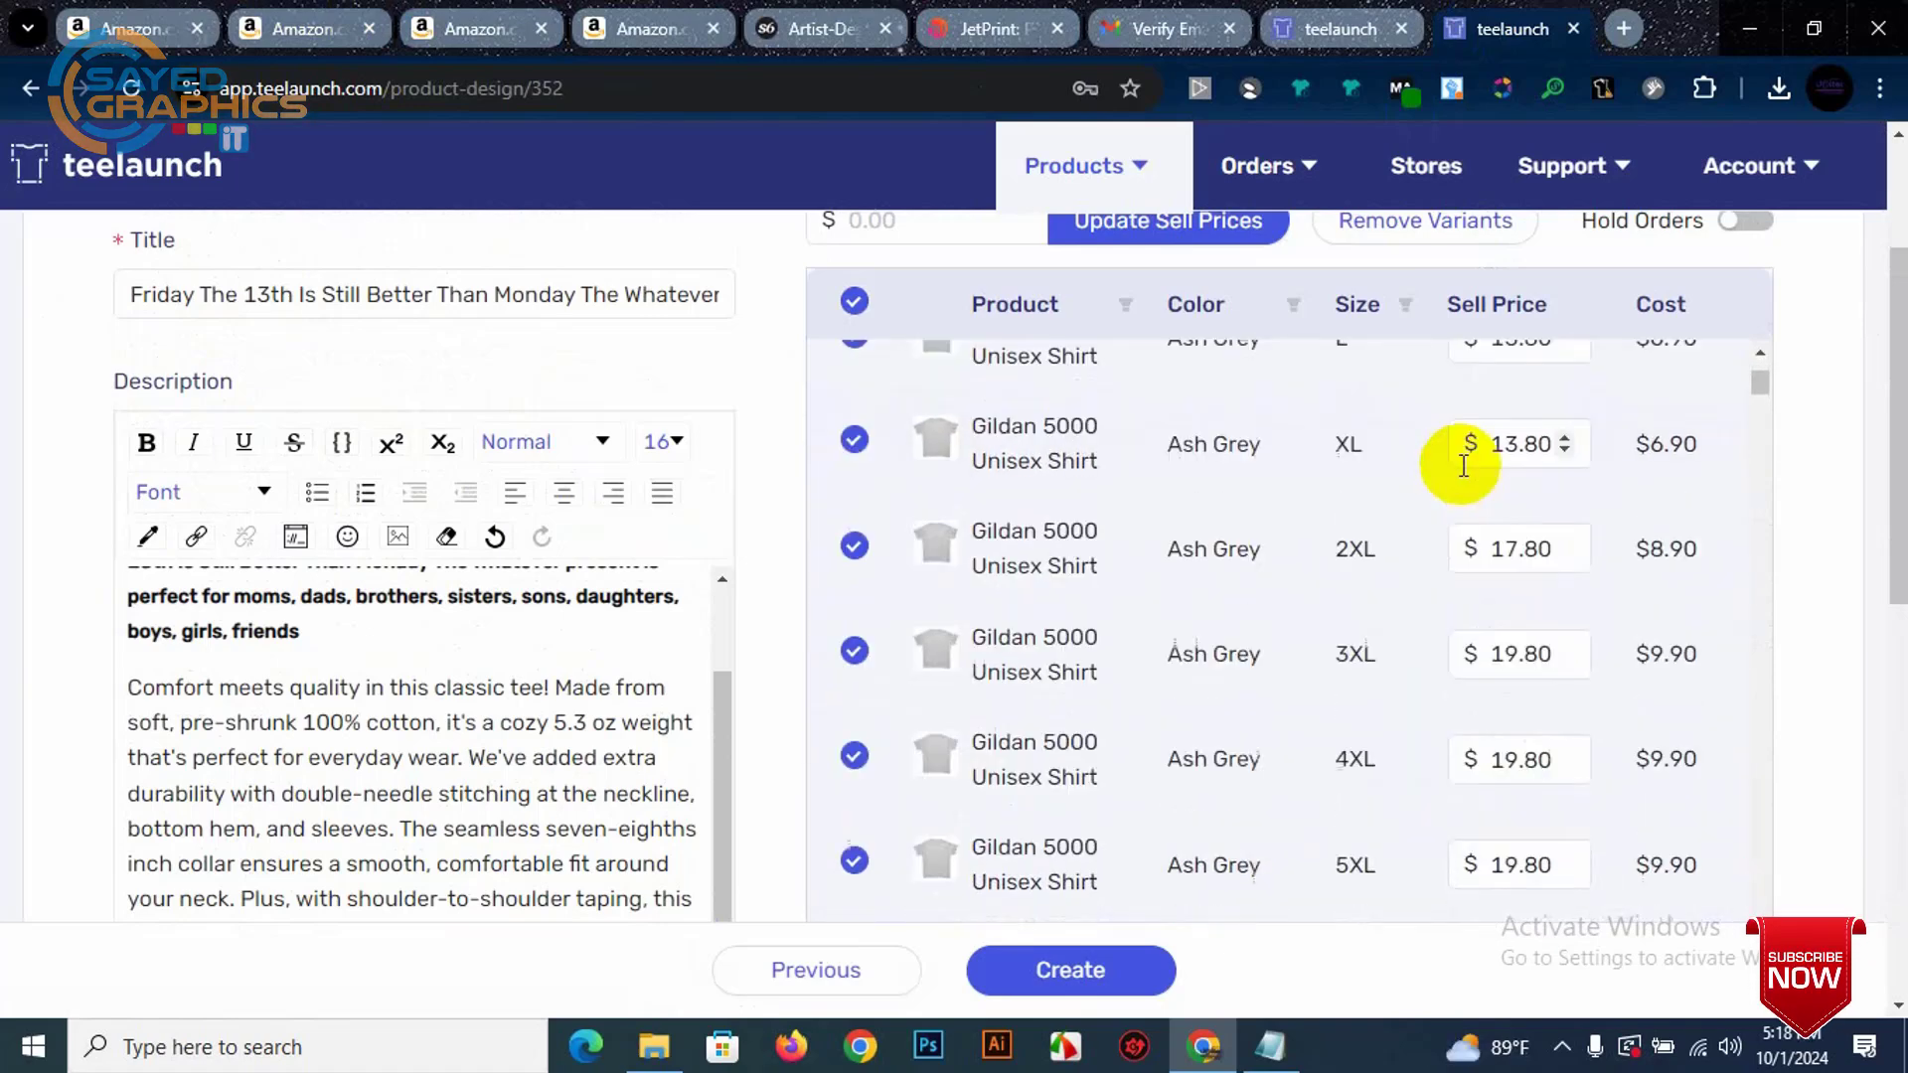
pyautogui.scroll(3, 1461, 468)
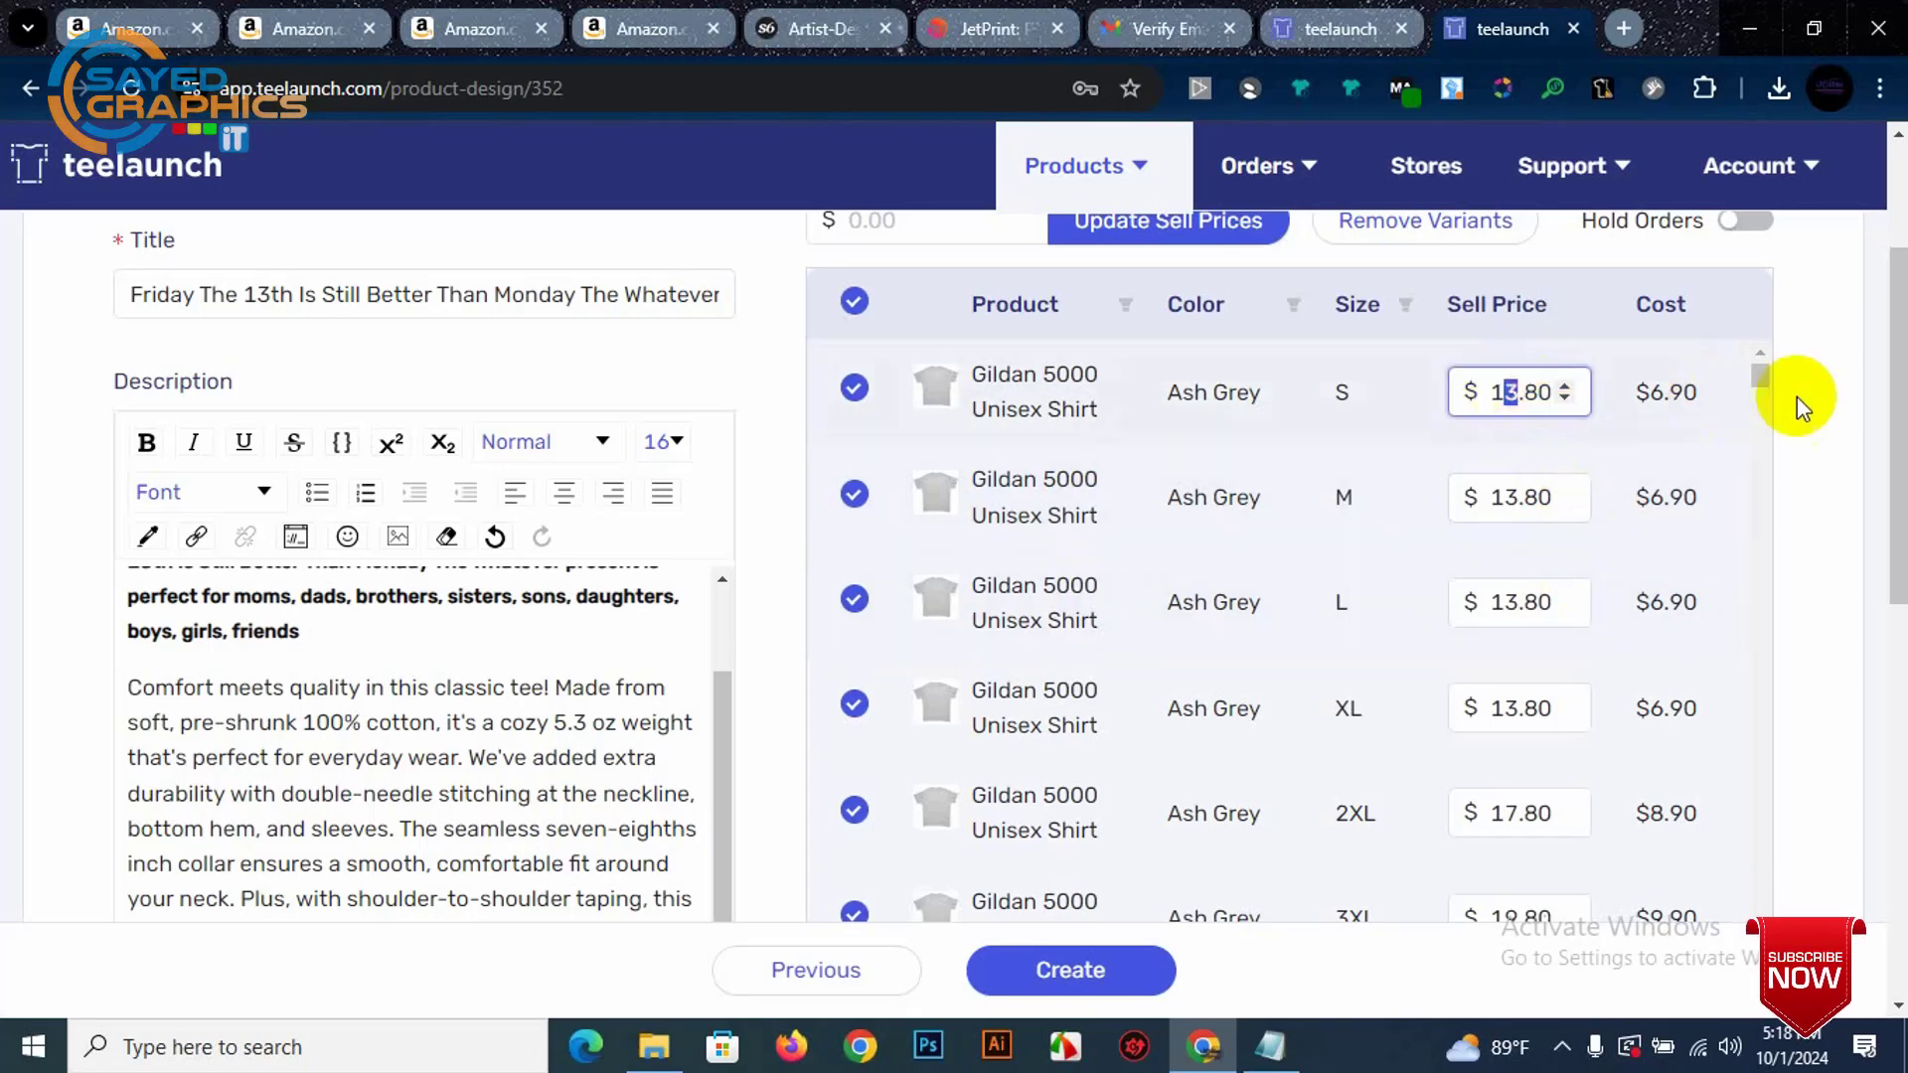
pyautogui.doubleClick(1665, 390)
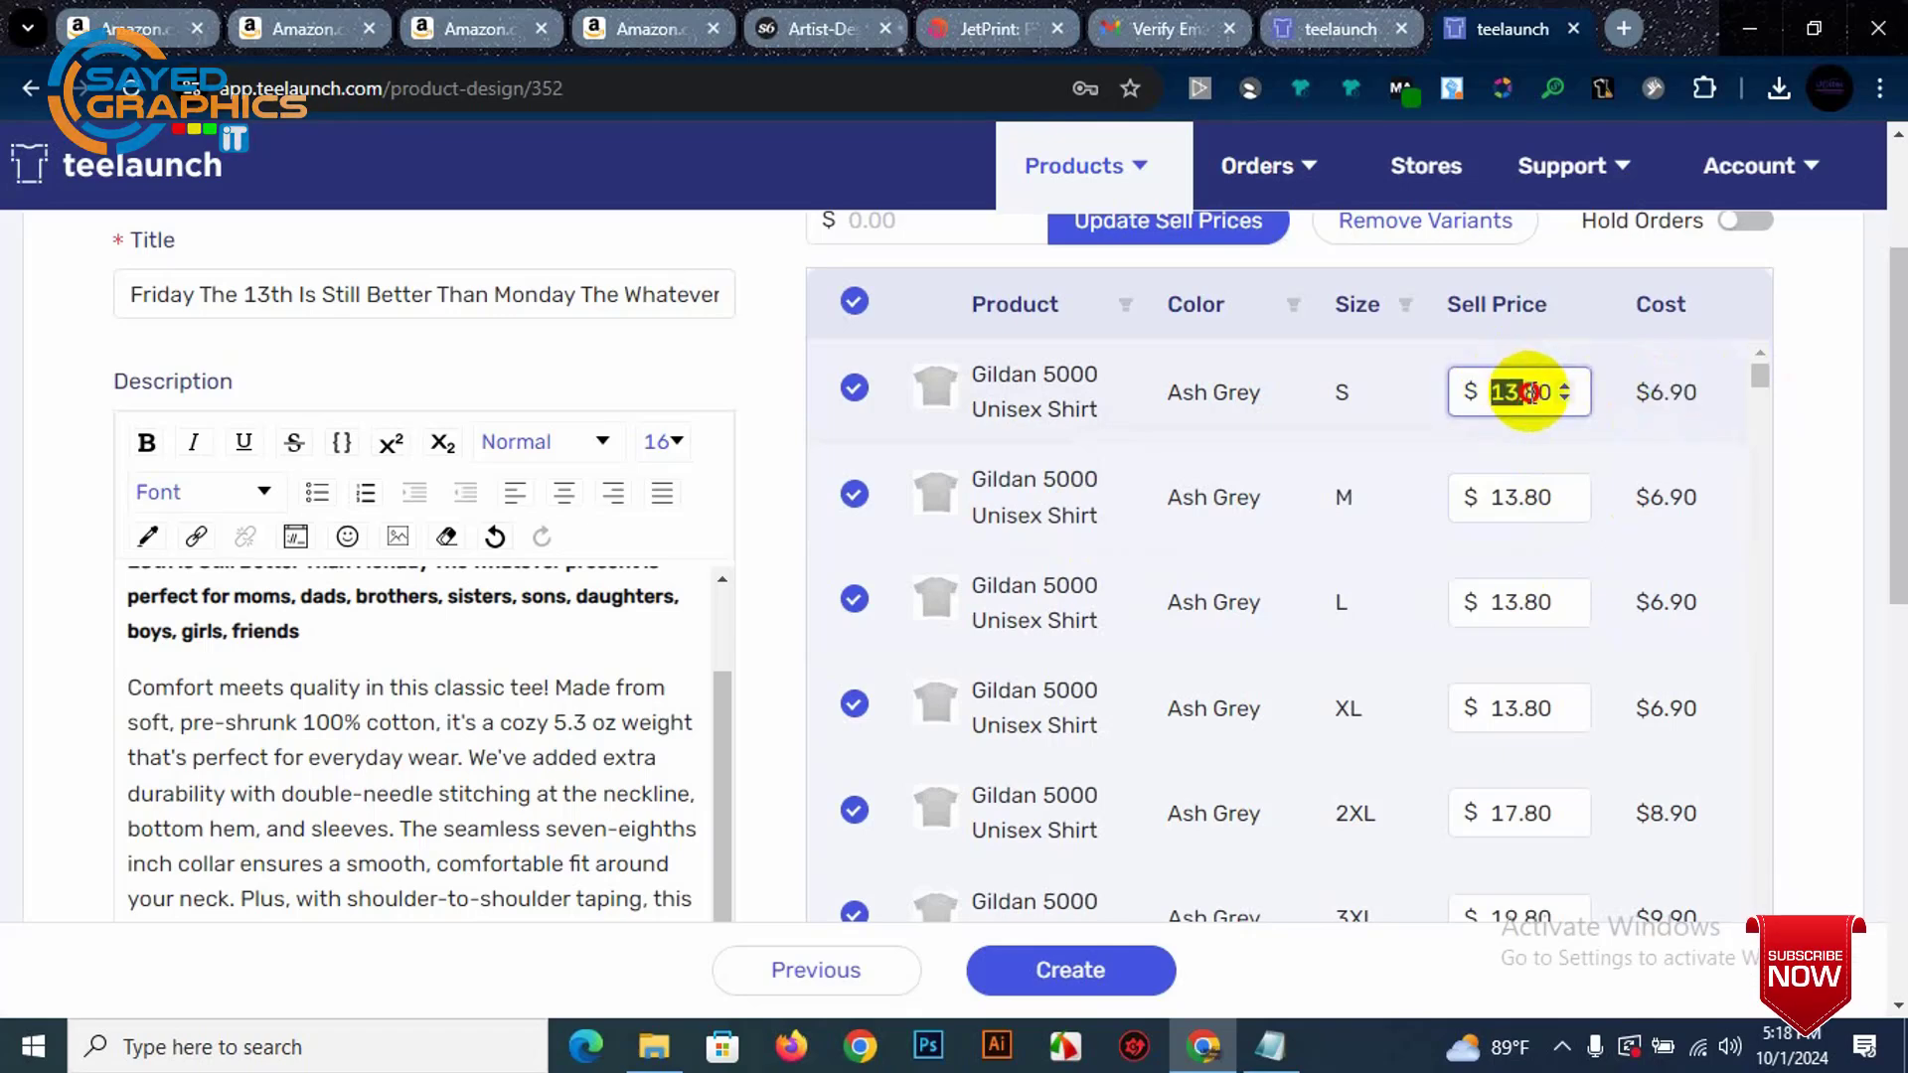
pyautogui.scroll(1, 1532, 393)
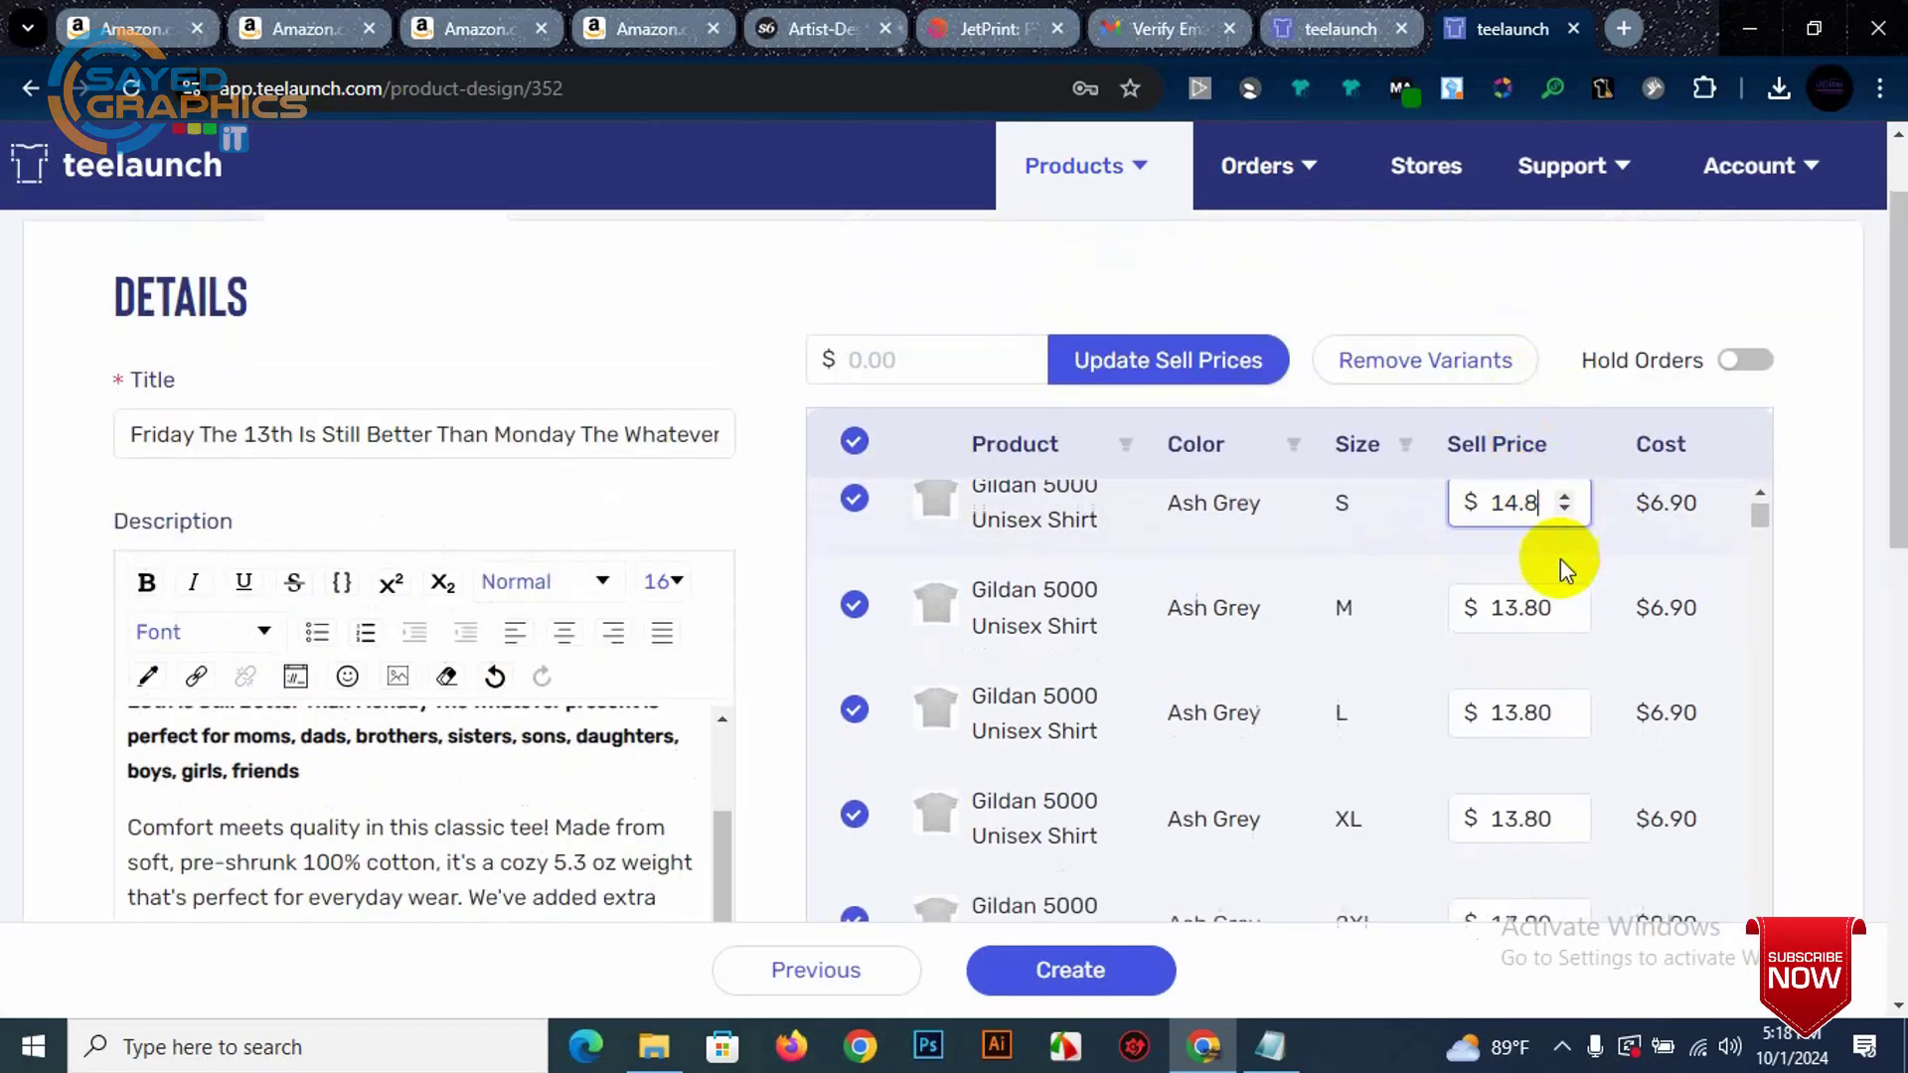
pyautogui.scroll(-5, 1541, 576)
pyautogui.scroll(3, 1620, 557)
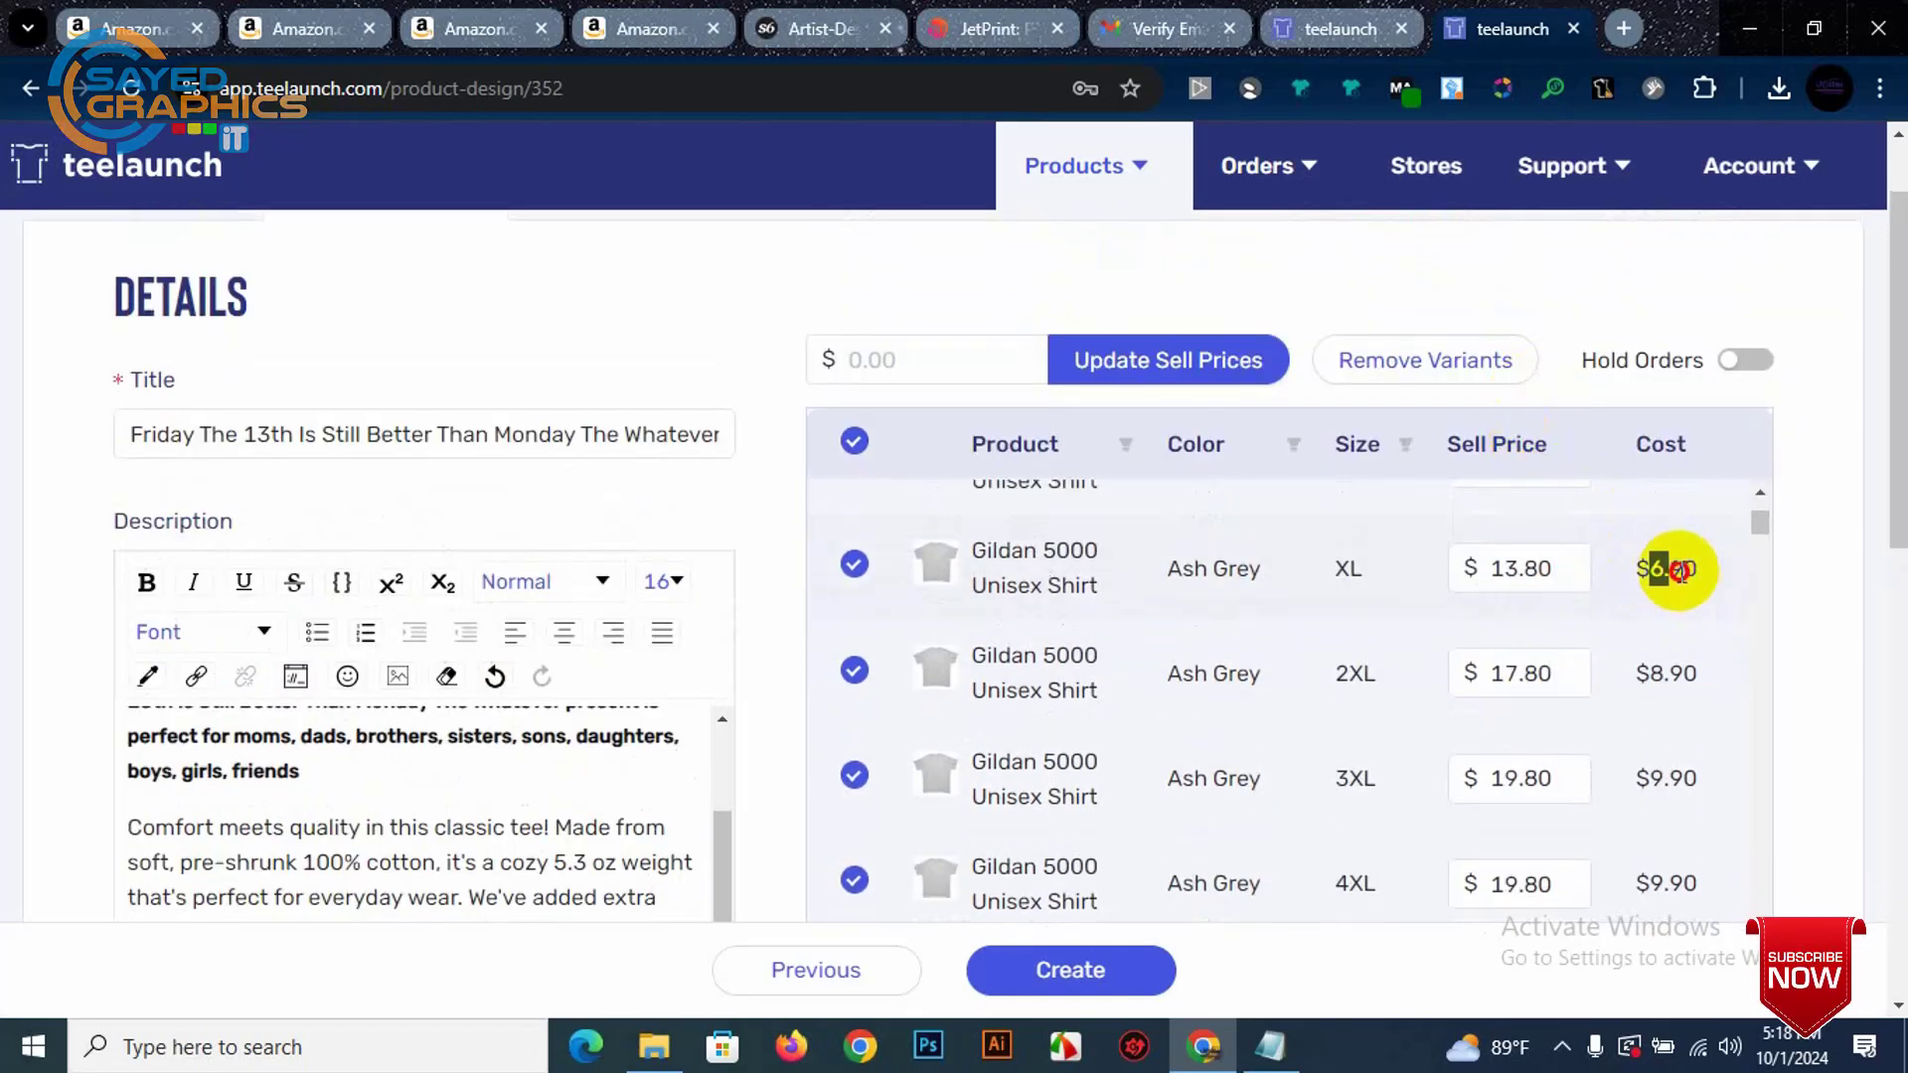
# Step: Change the Ash Grey XL sell price from 13.80 to 19.80
pyautogui.click(1499, 579)
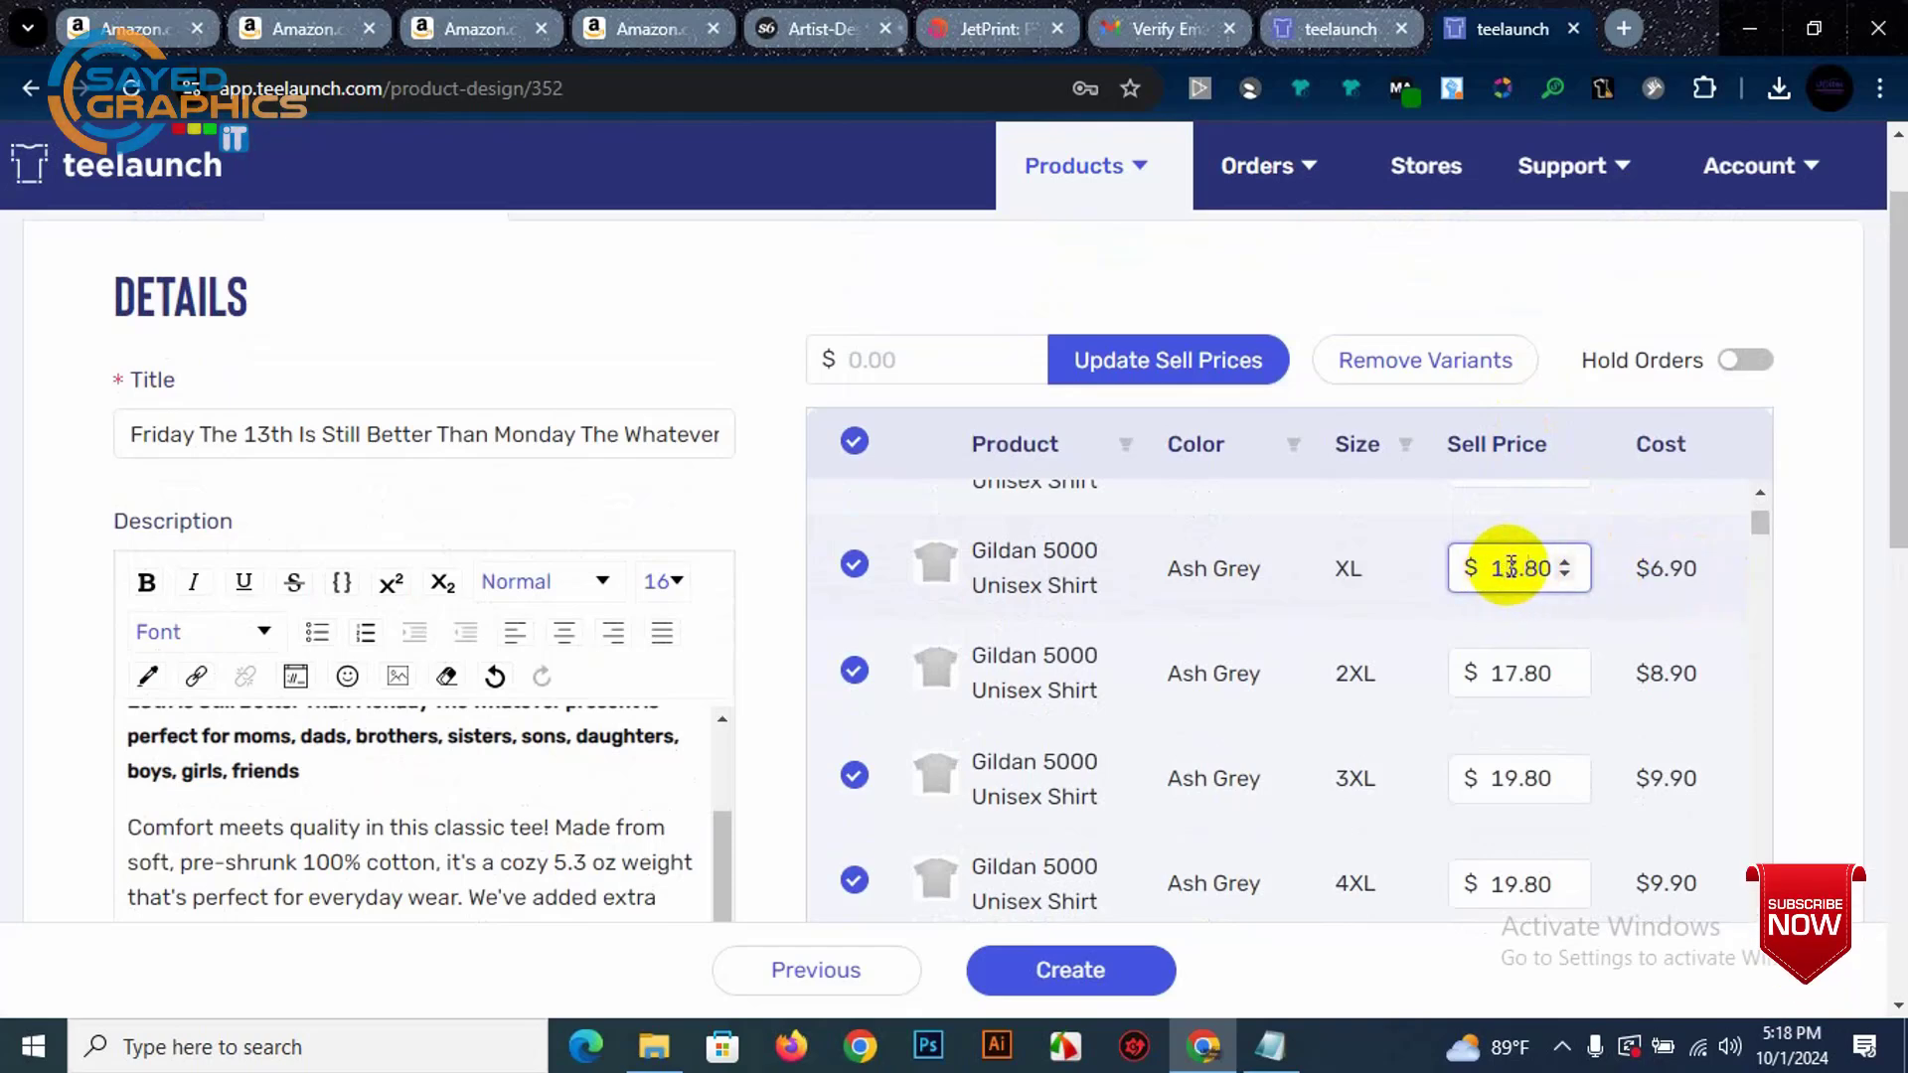
pyautogui.moveTo(1524, 567); pyautogui.dragTo(1518, 566)
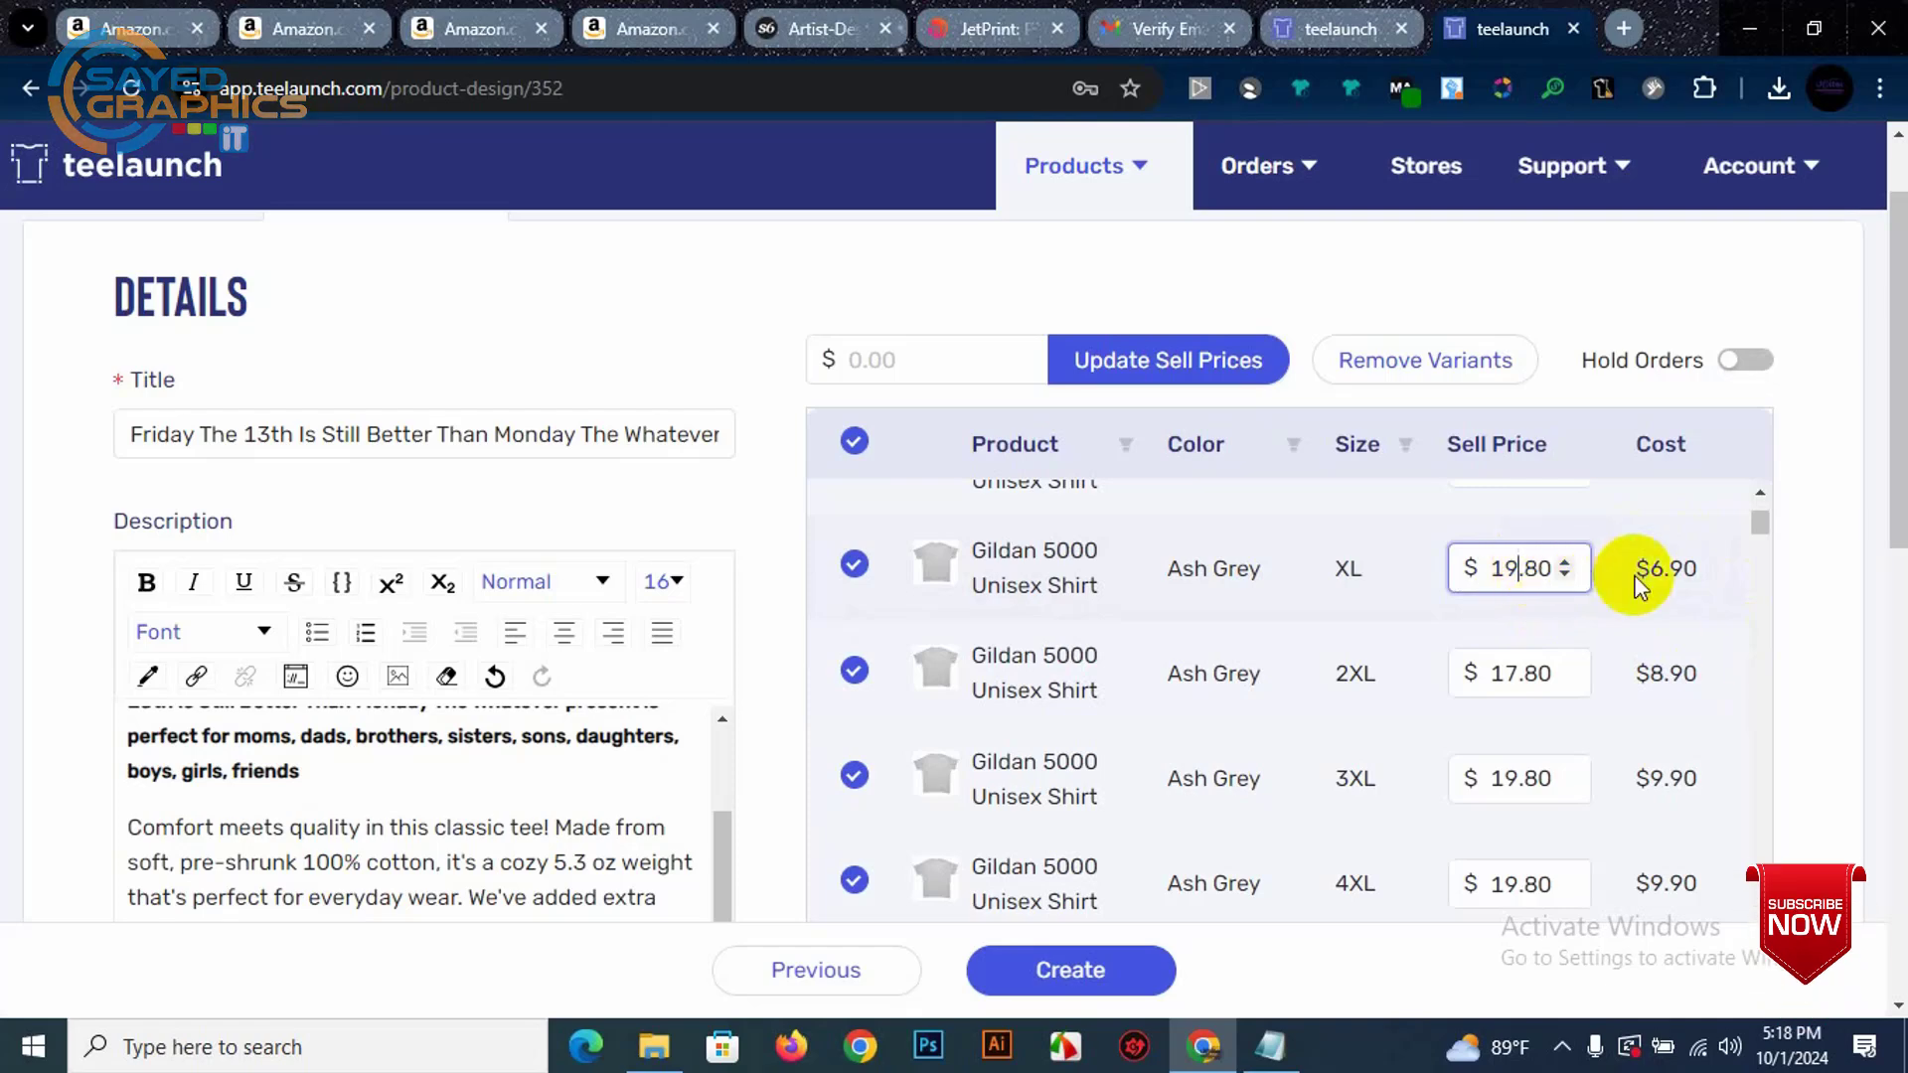
pyautogui.scroll(-5, 1776, 661)
pyautogui.scroll(3, 1749, 653)
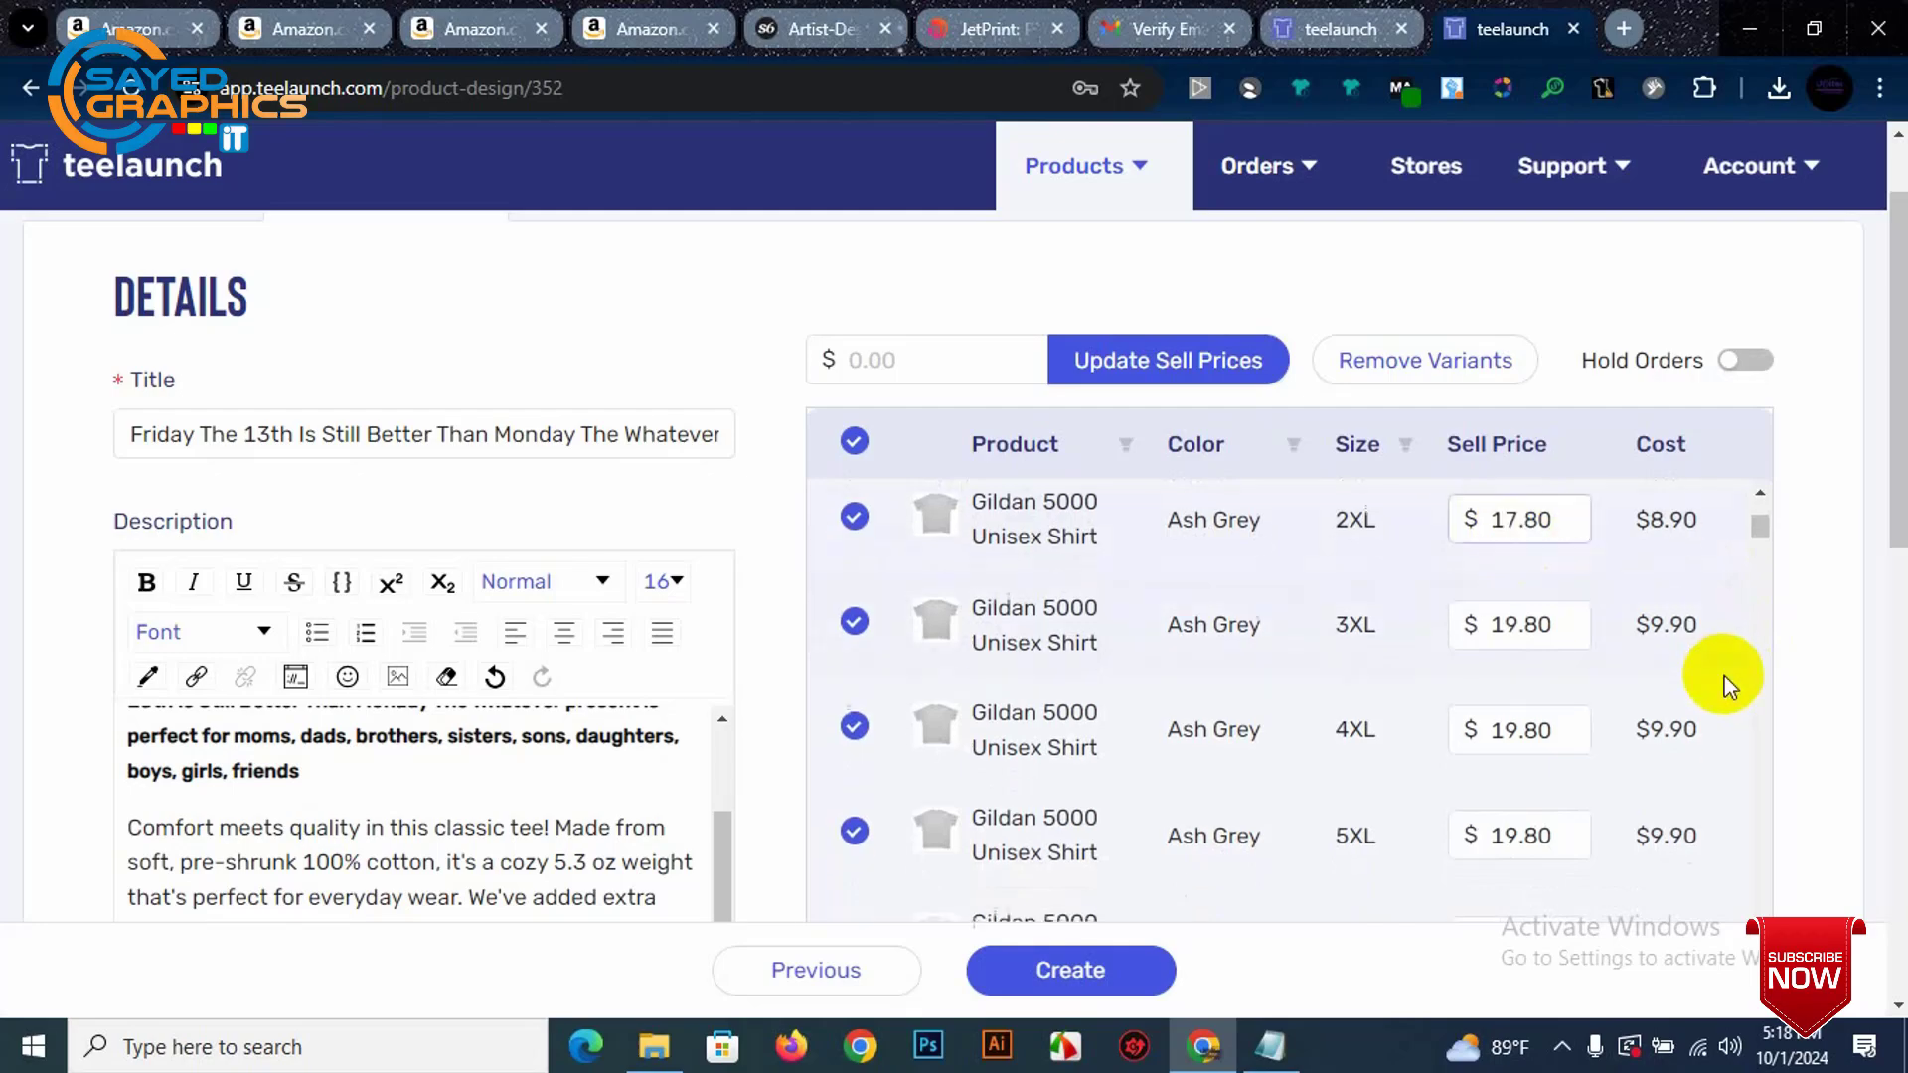
# Step: Scroll through the 208 variants and clear the select-all checkbox
pyautogui.scroll(-10, 1710, 674)
pyautogui.scroll(-15, 1698, 678)
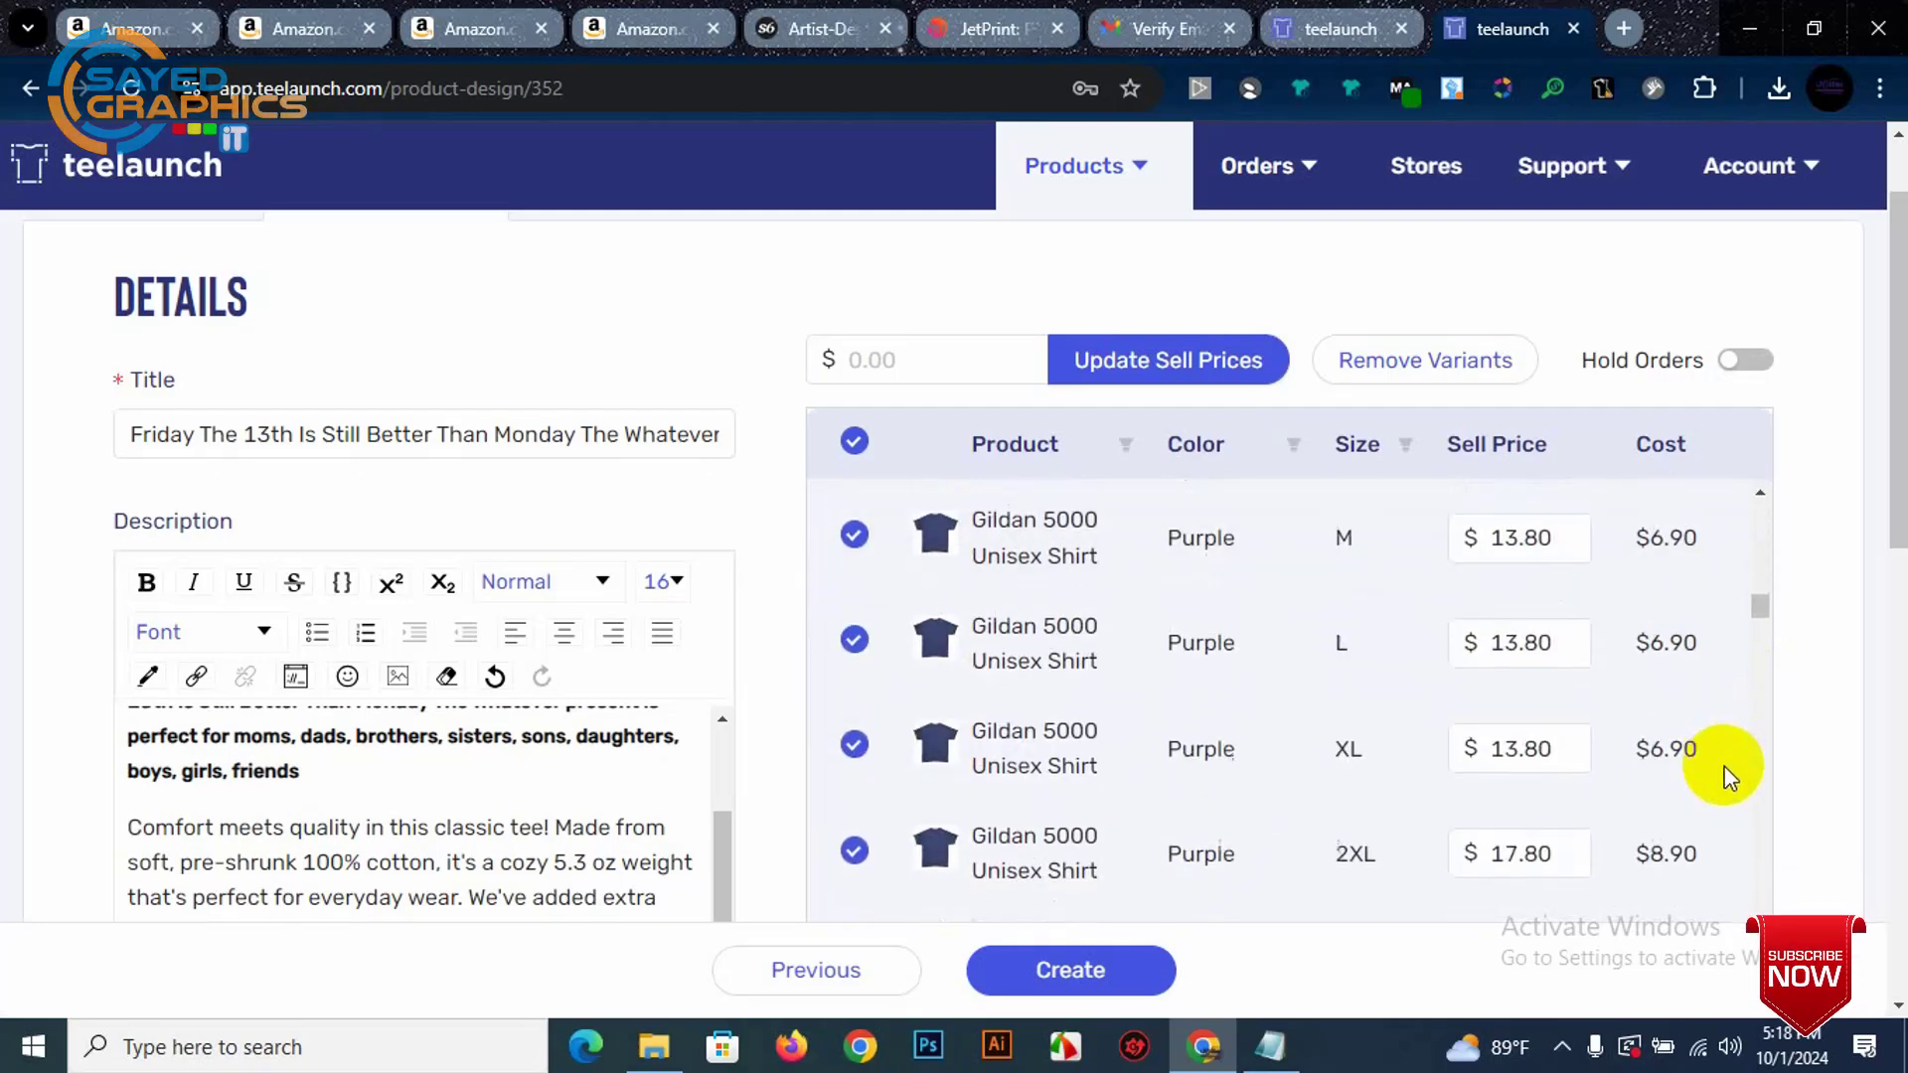
pyautogui.scroll(-10, 1779, 772)
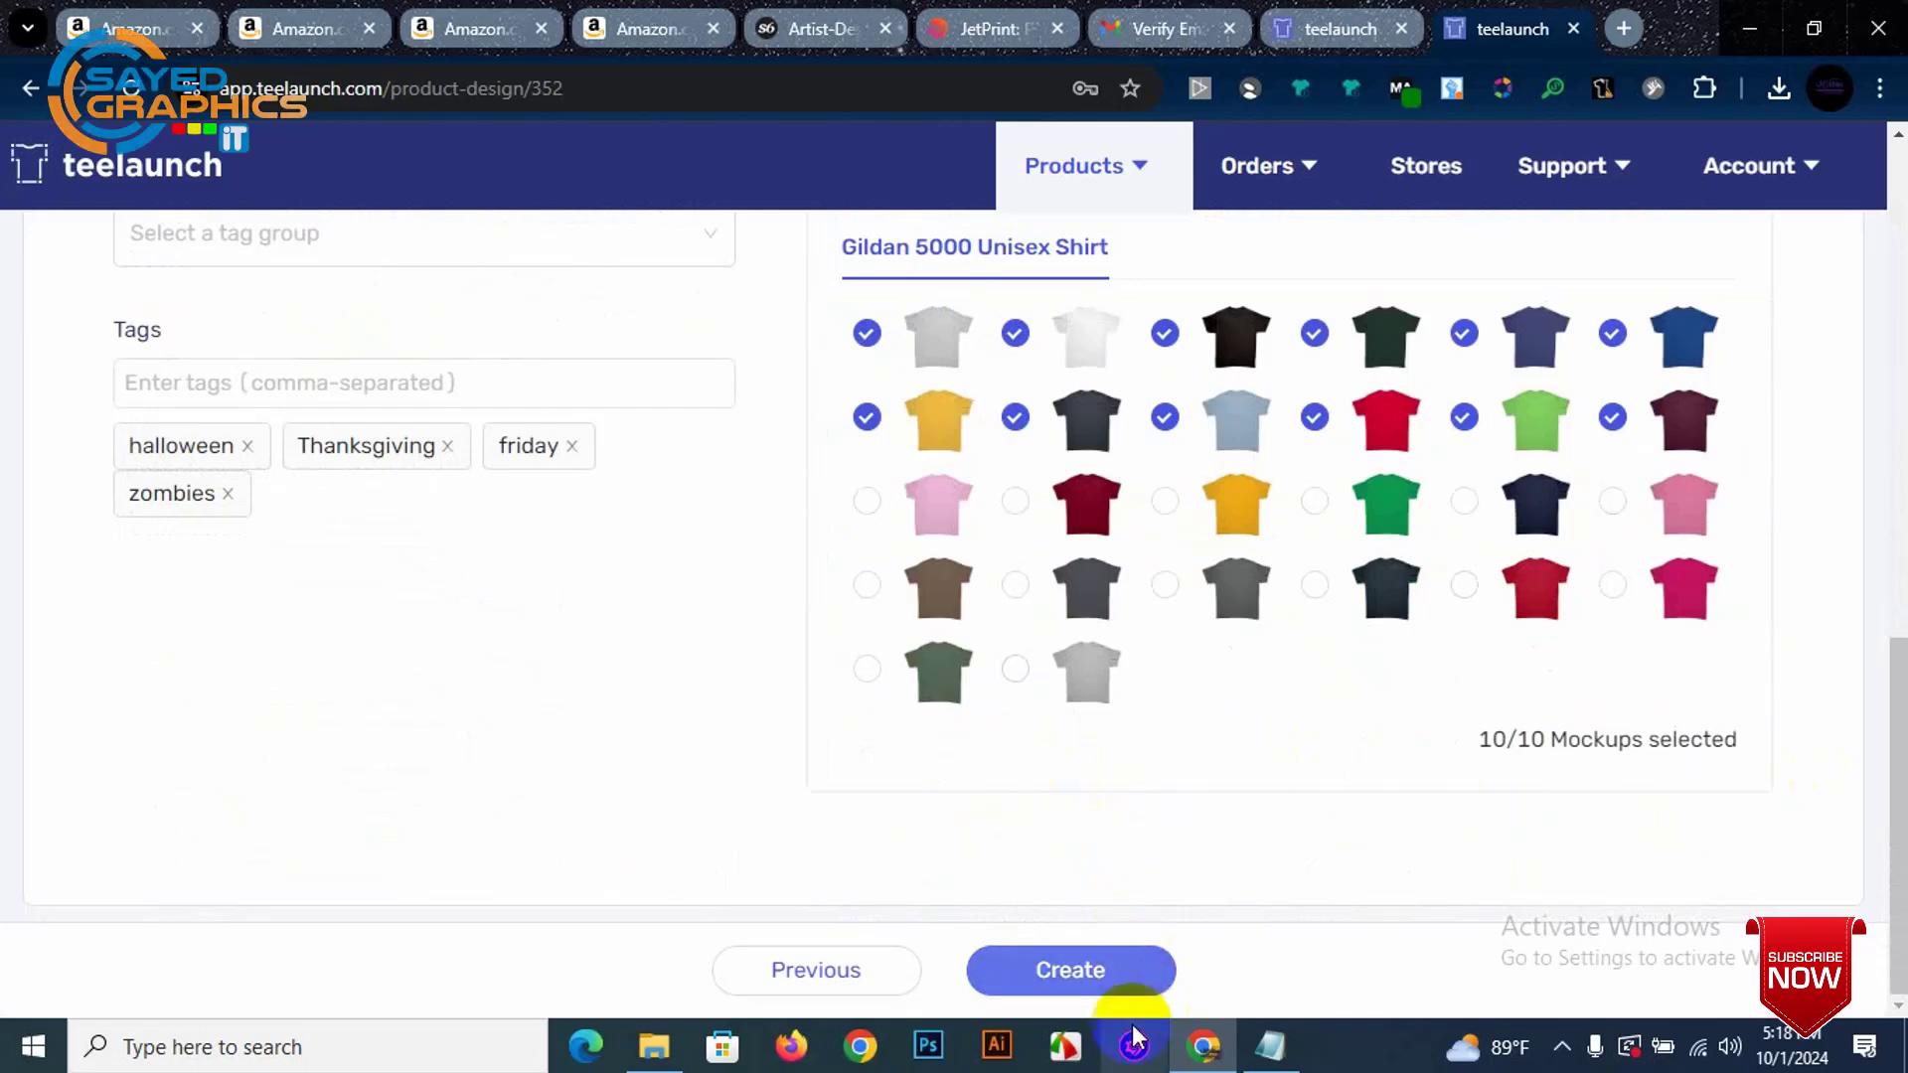
pyautogui.scroll(1, 1558, 744)
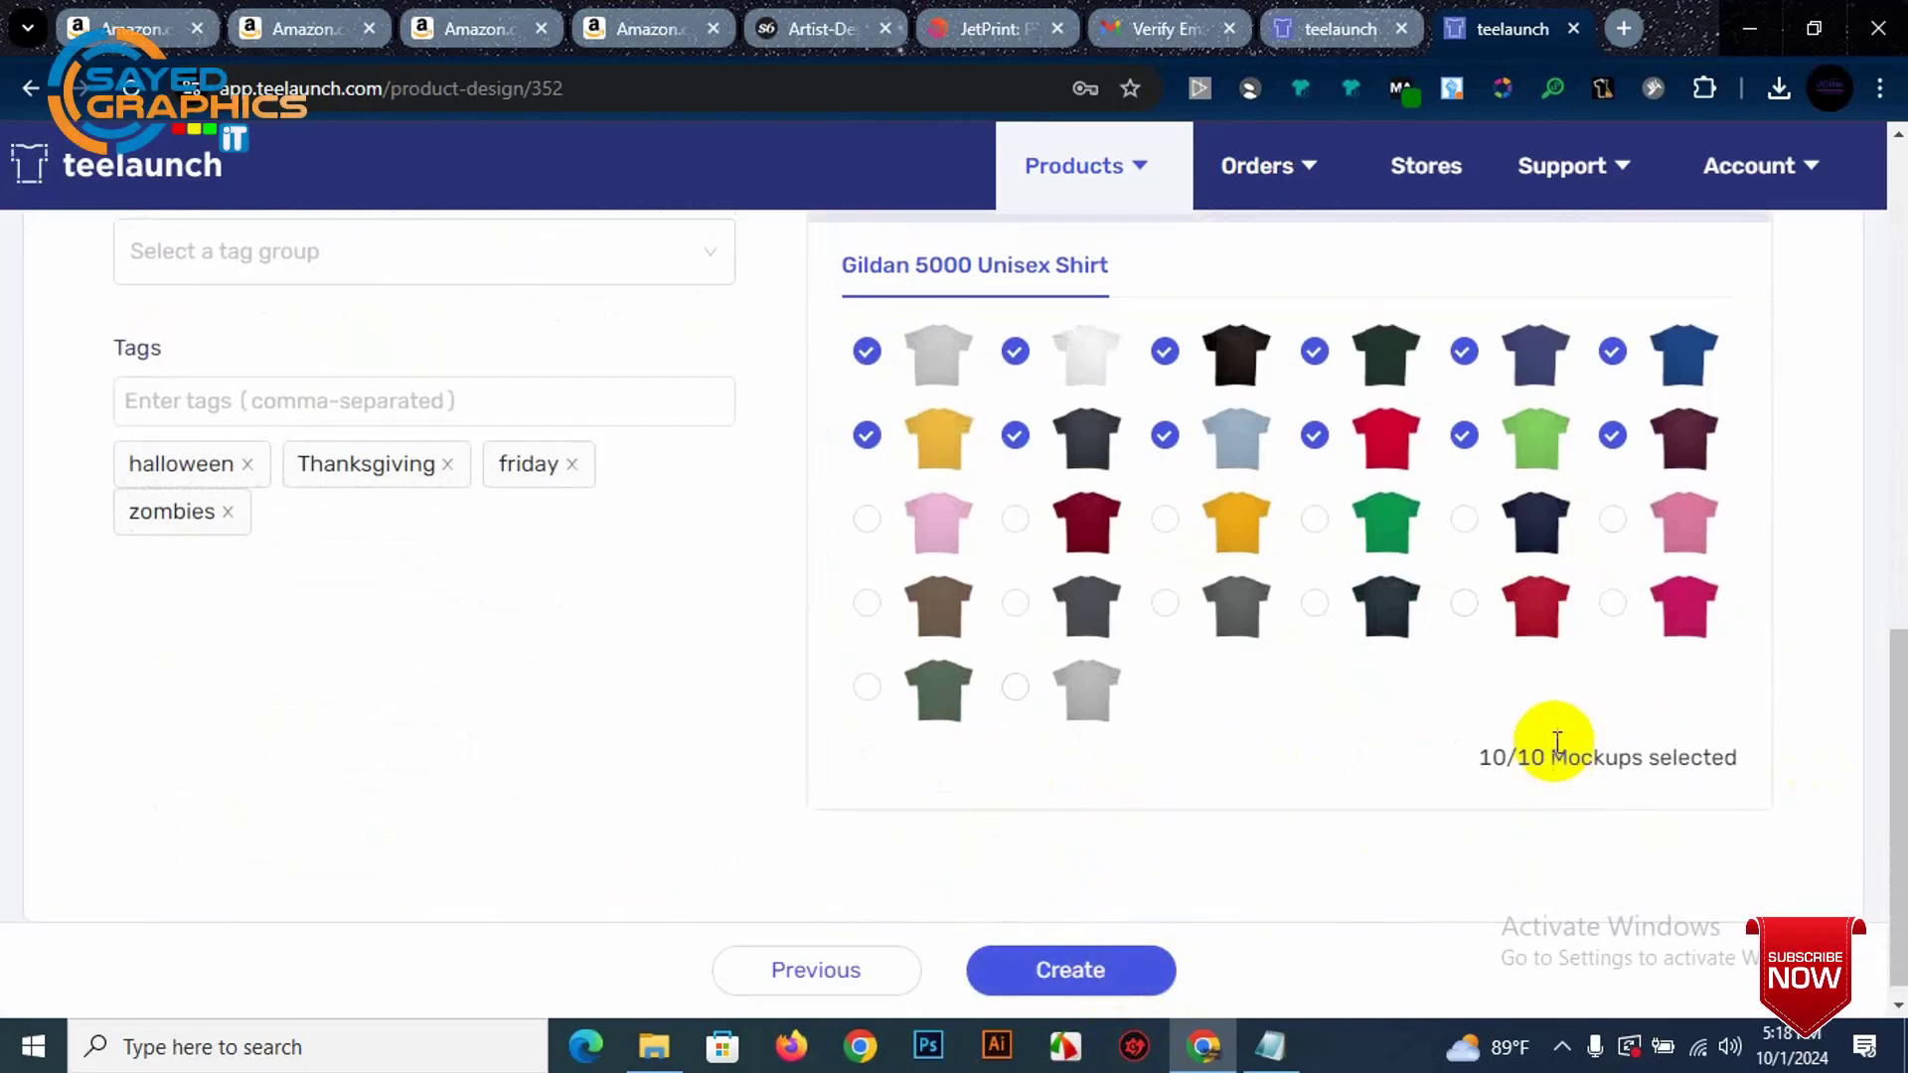
pyautogui.scroll(10, 1558, 744)
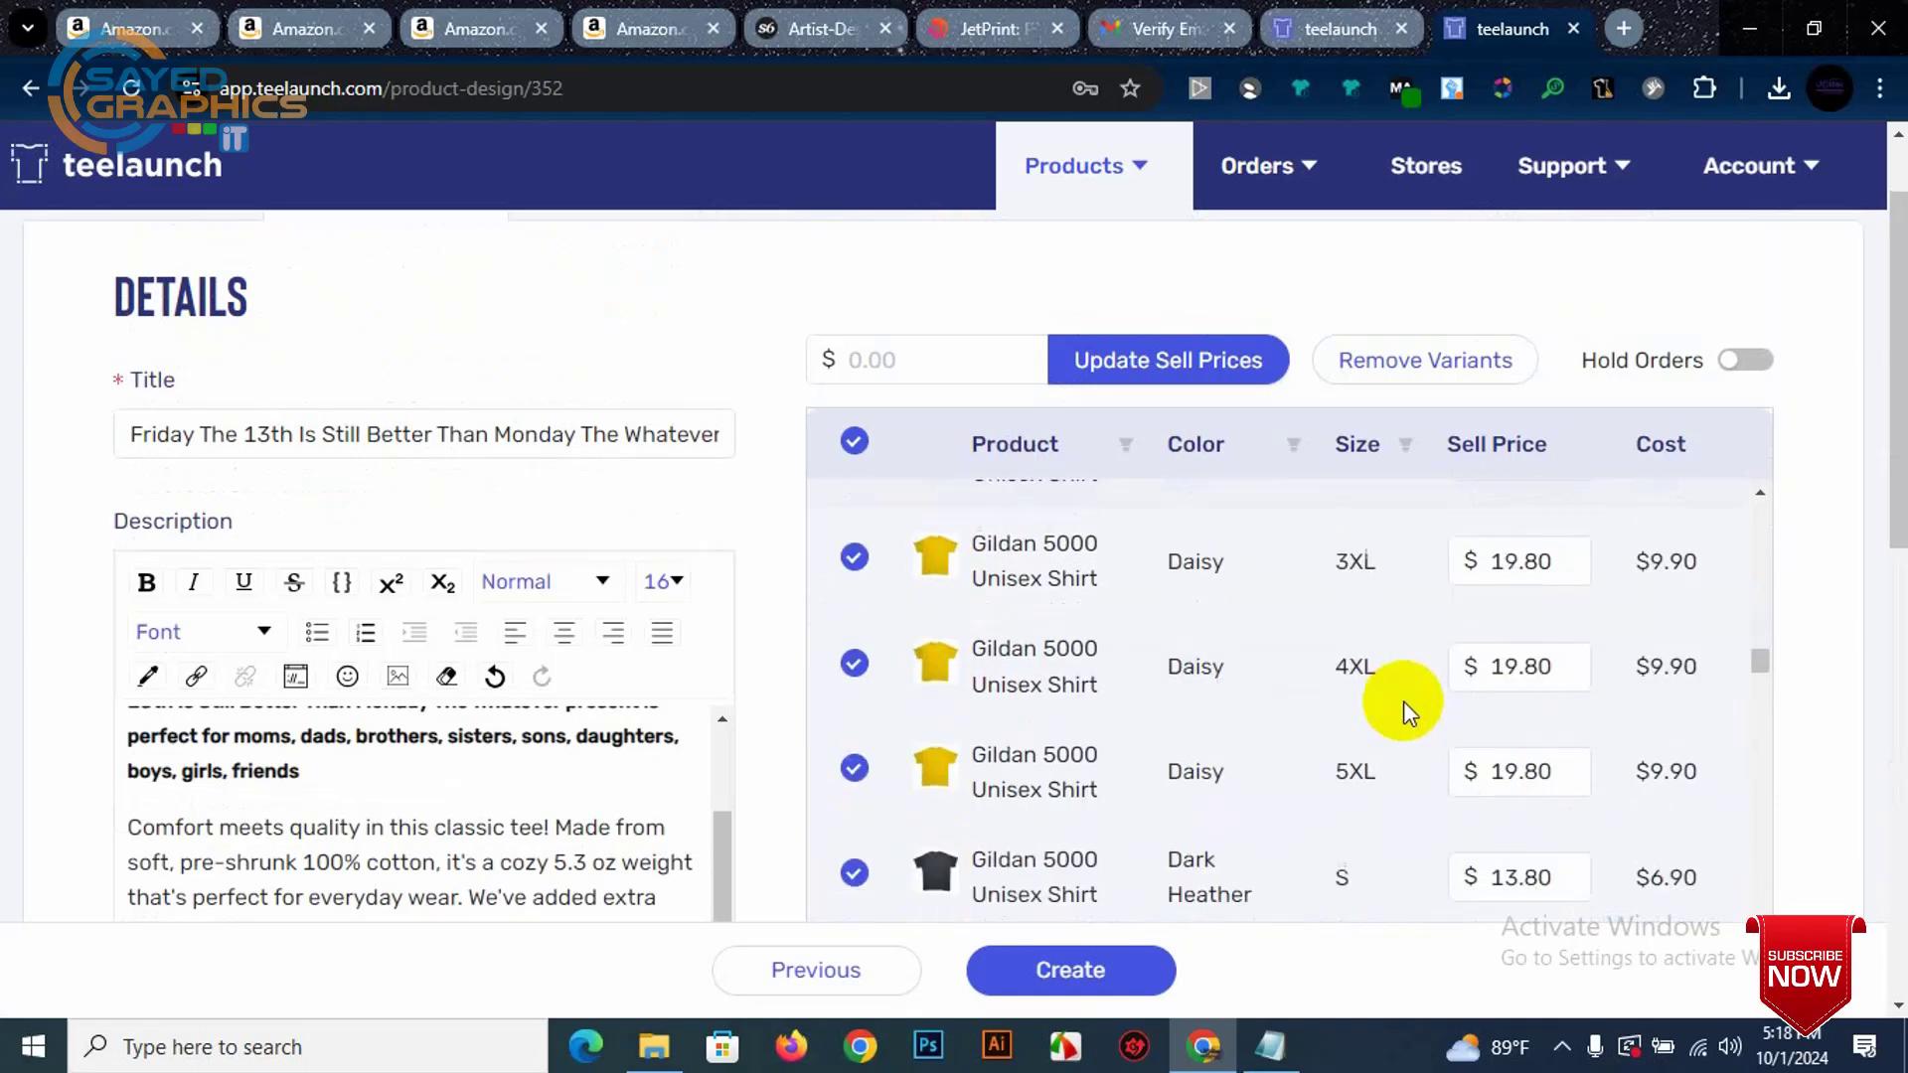
pyautogui.scroll(-20, 1403, 701)
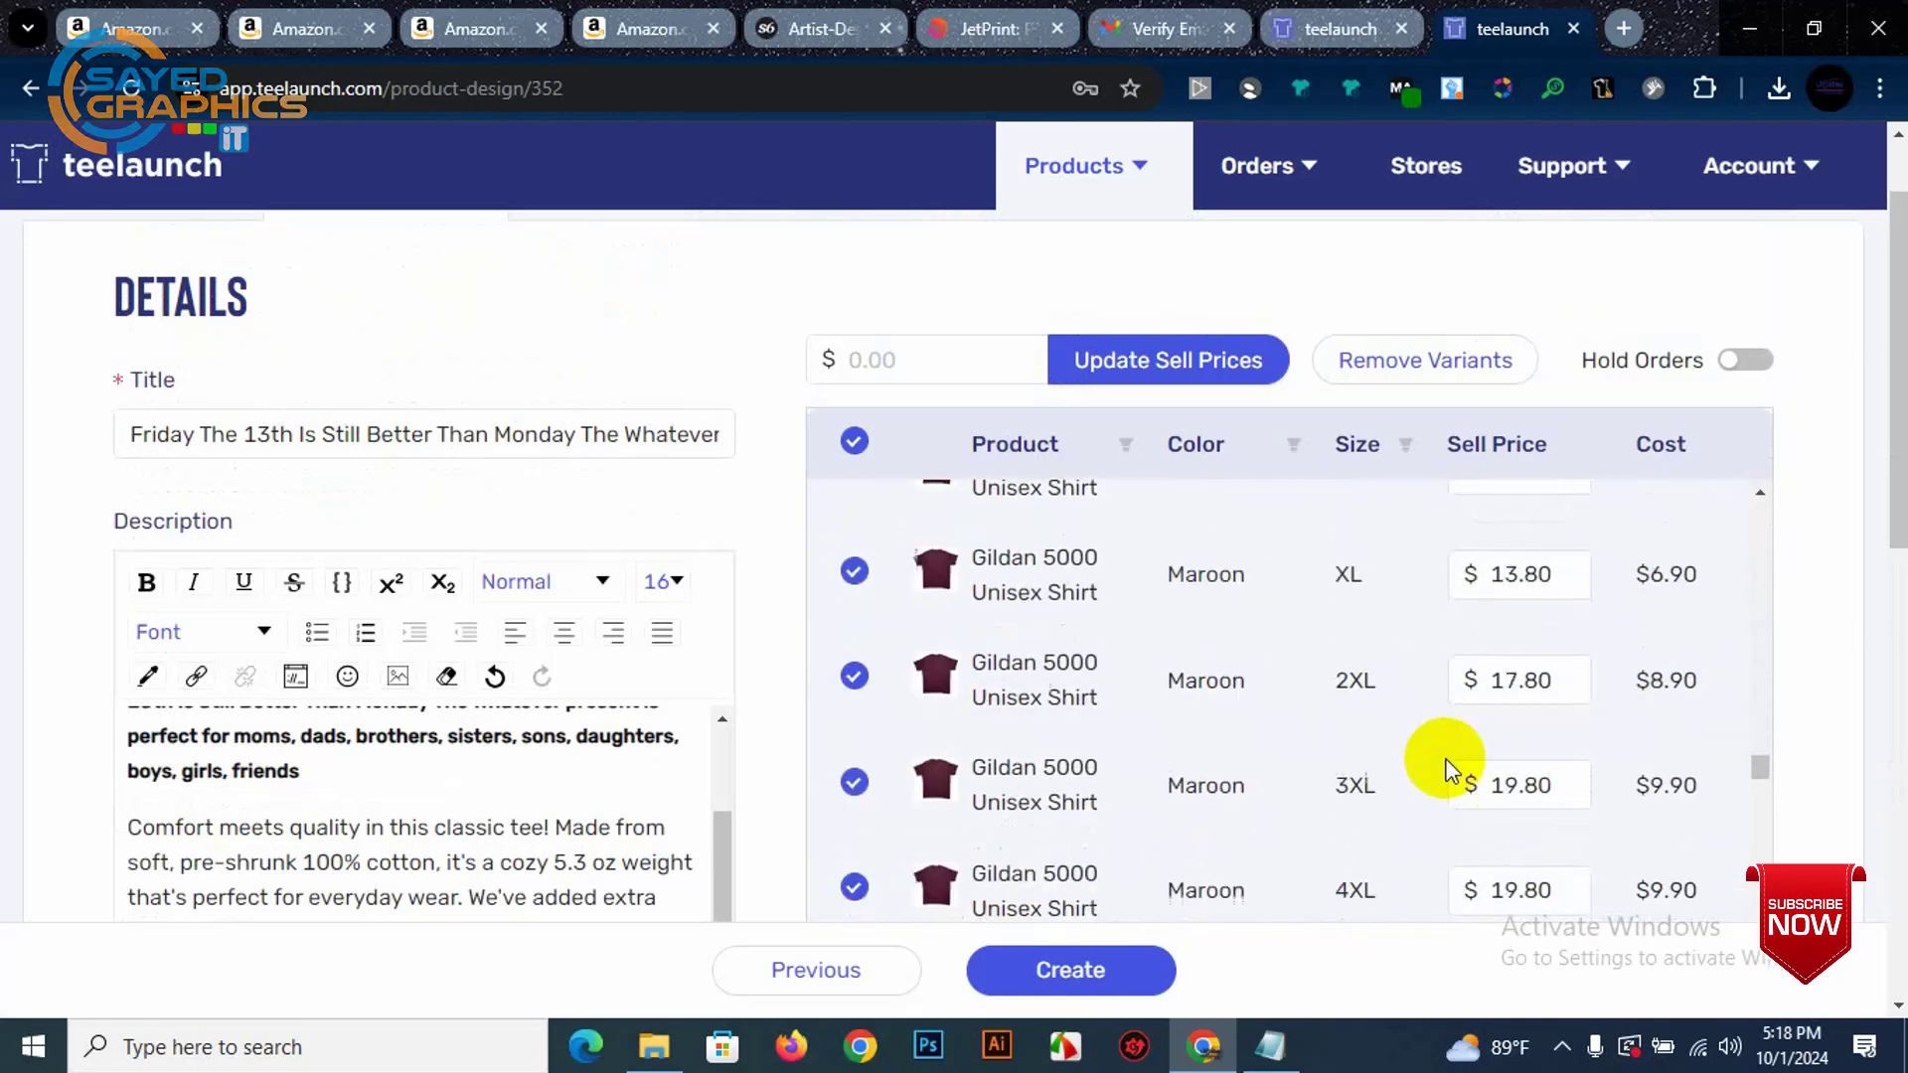
pyautogui.scroll(-15, 1448, 765)
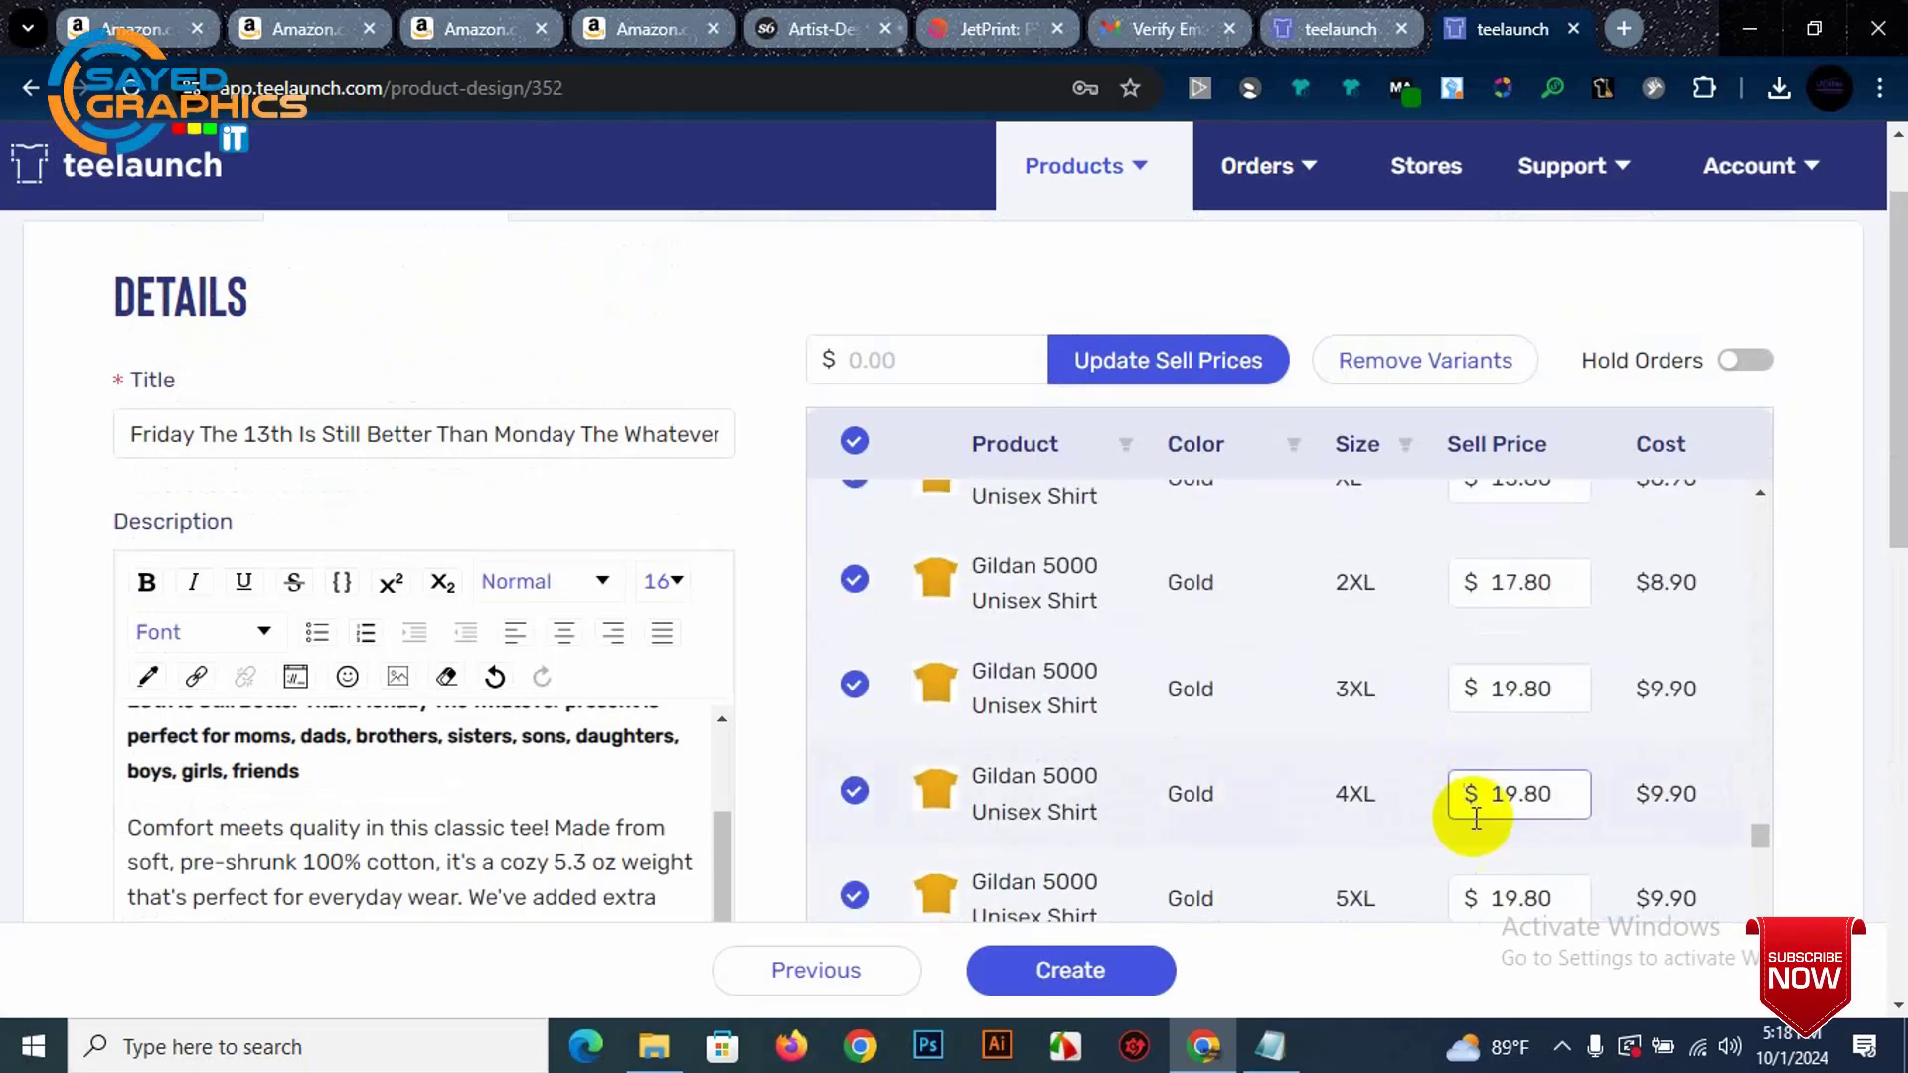
pyautogui.scroll(-15, 1476, 817)
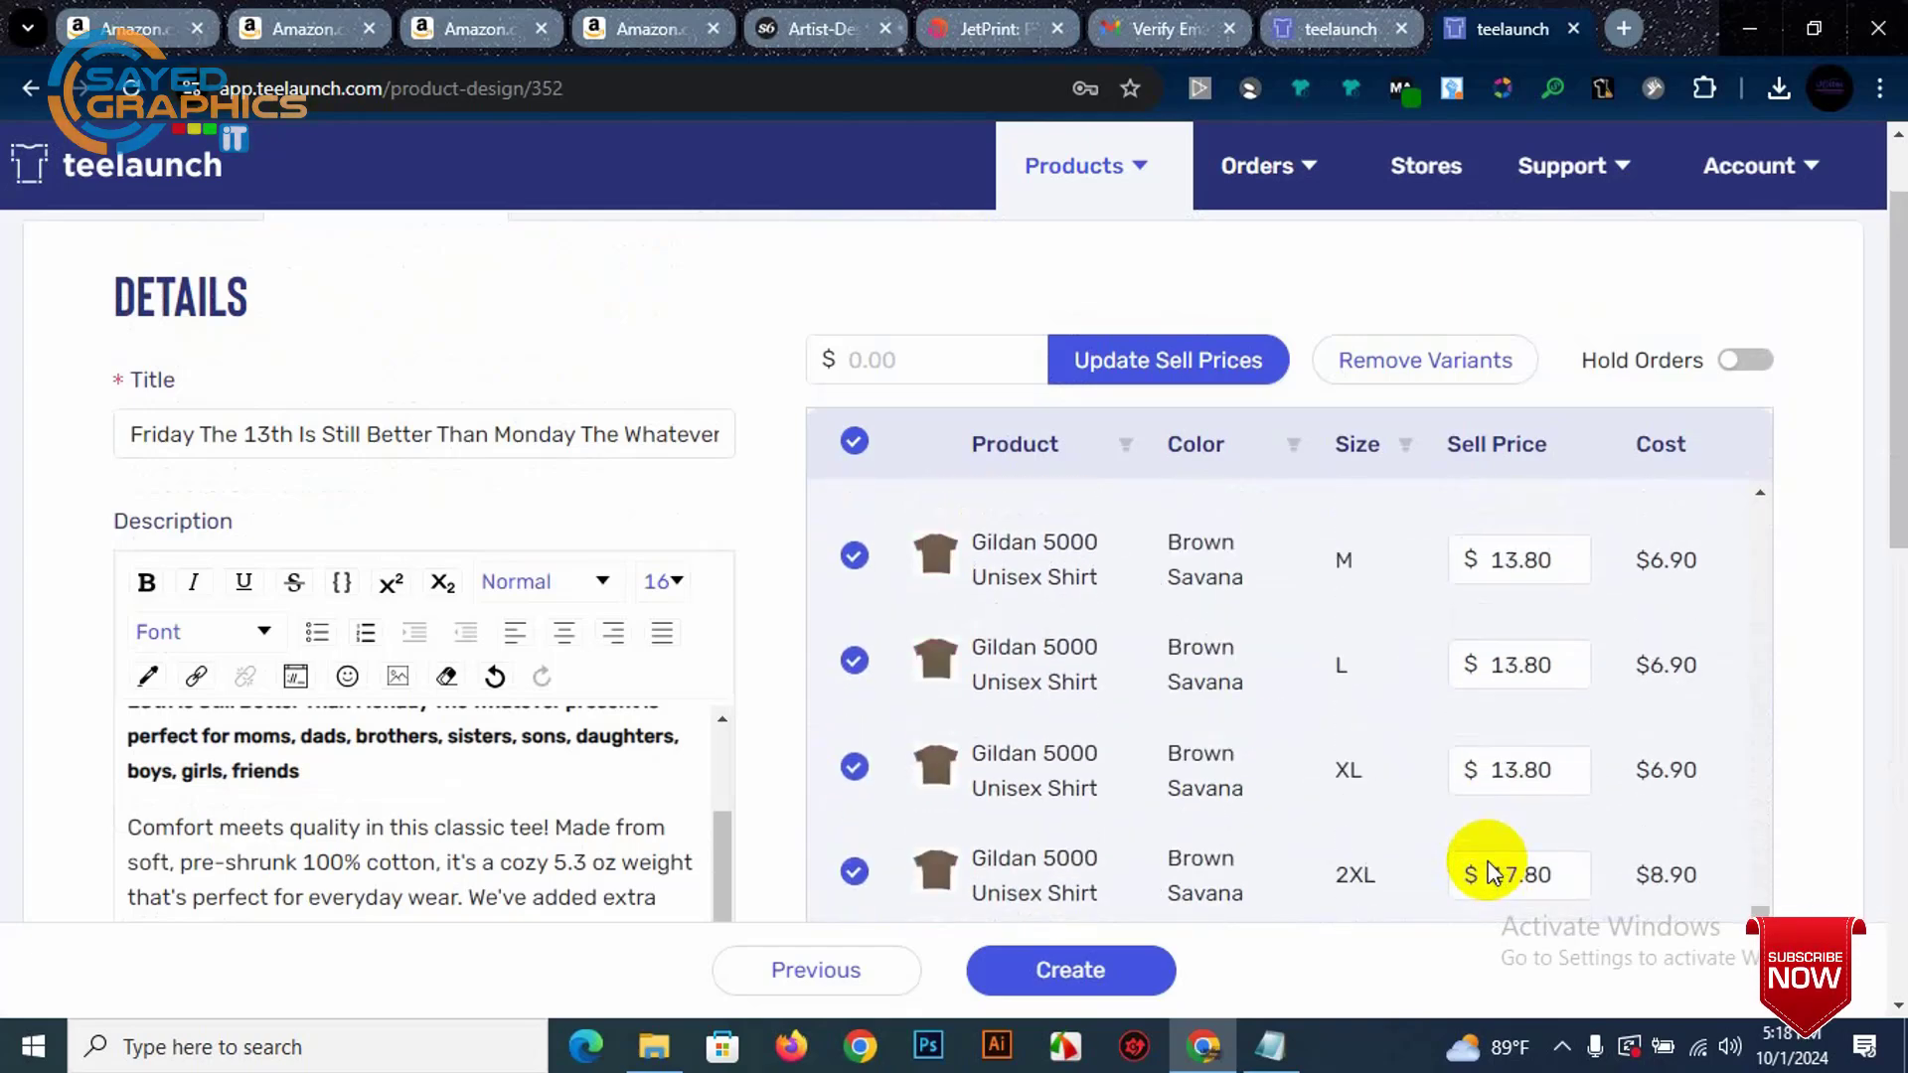
pyautogui.scroll(-15, 1481, 869)
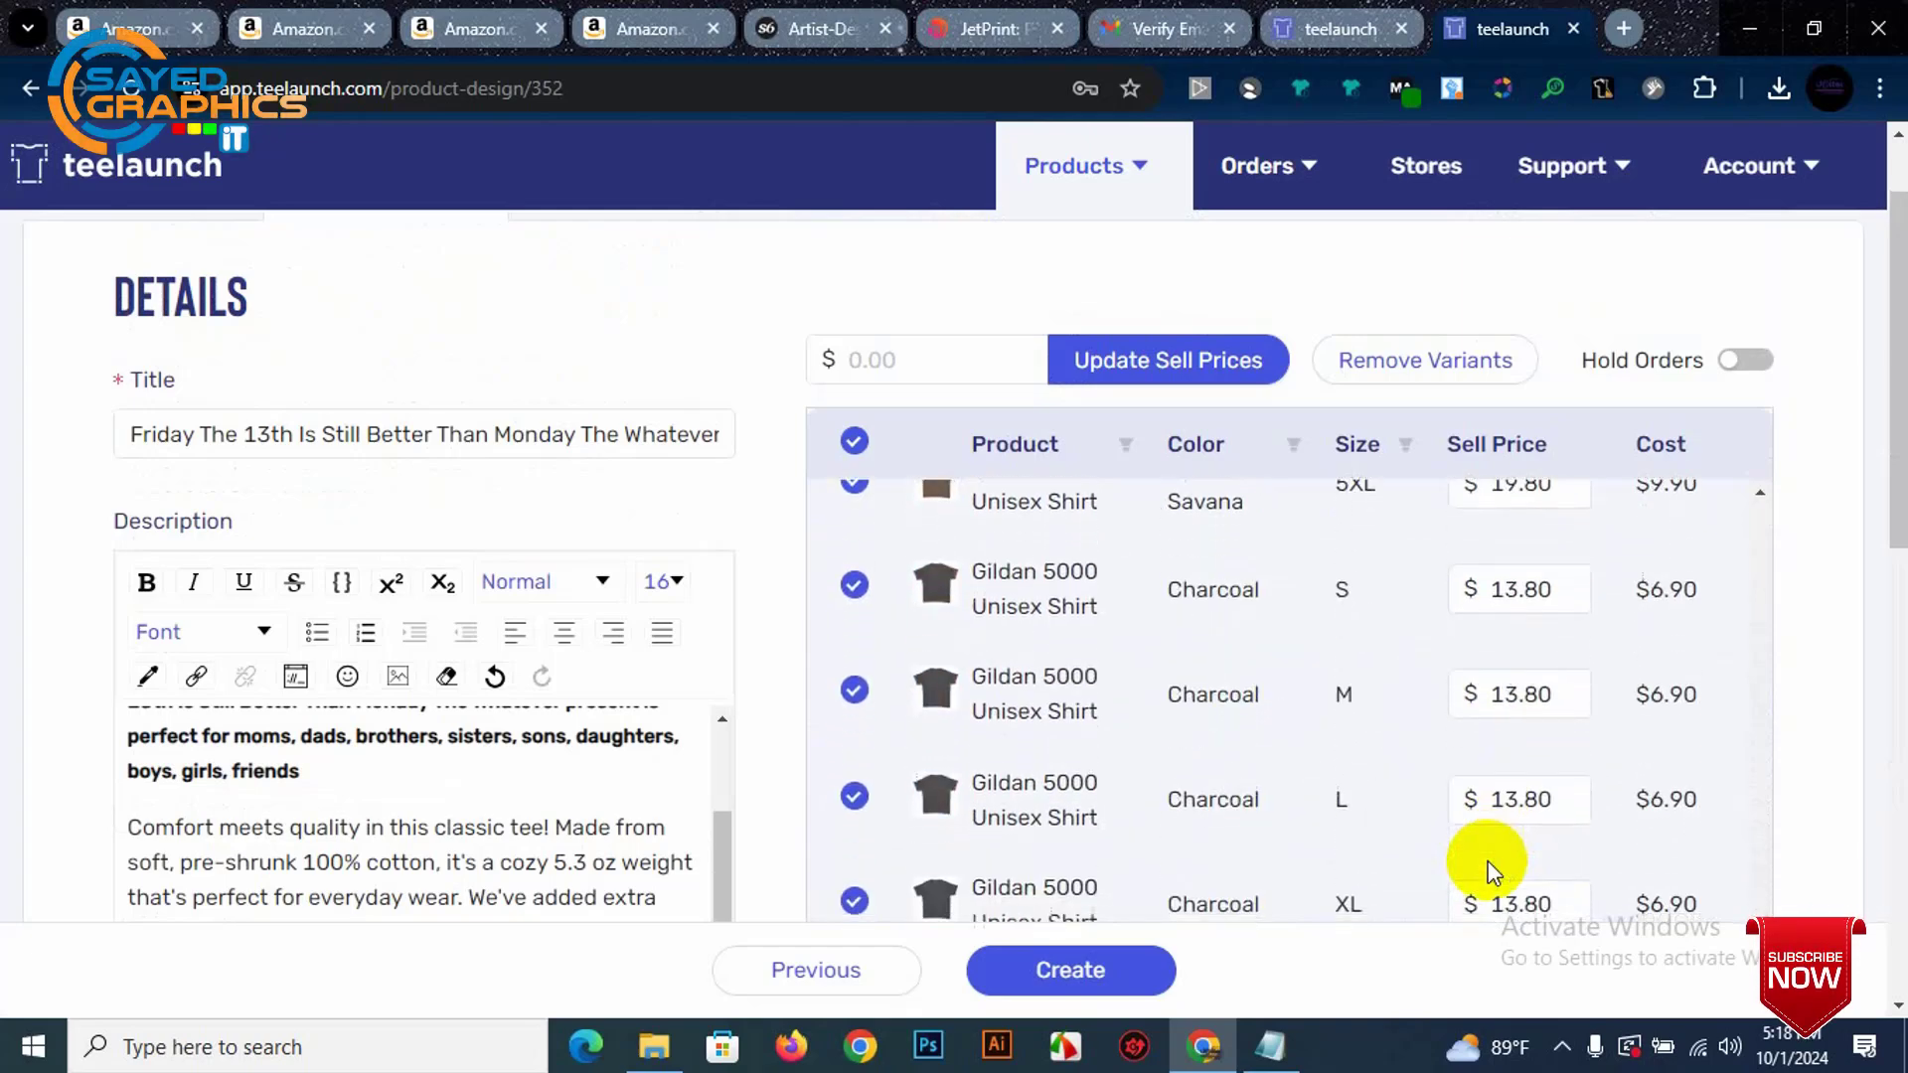
pyautogui.click(858, 445)
pyautogui.click(858, 445)
pyautogui.scroll(15, 945, 566)
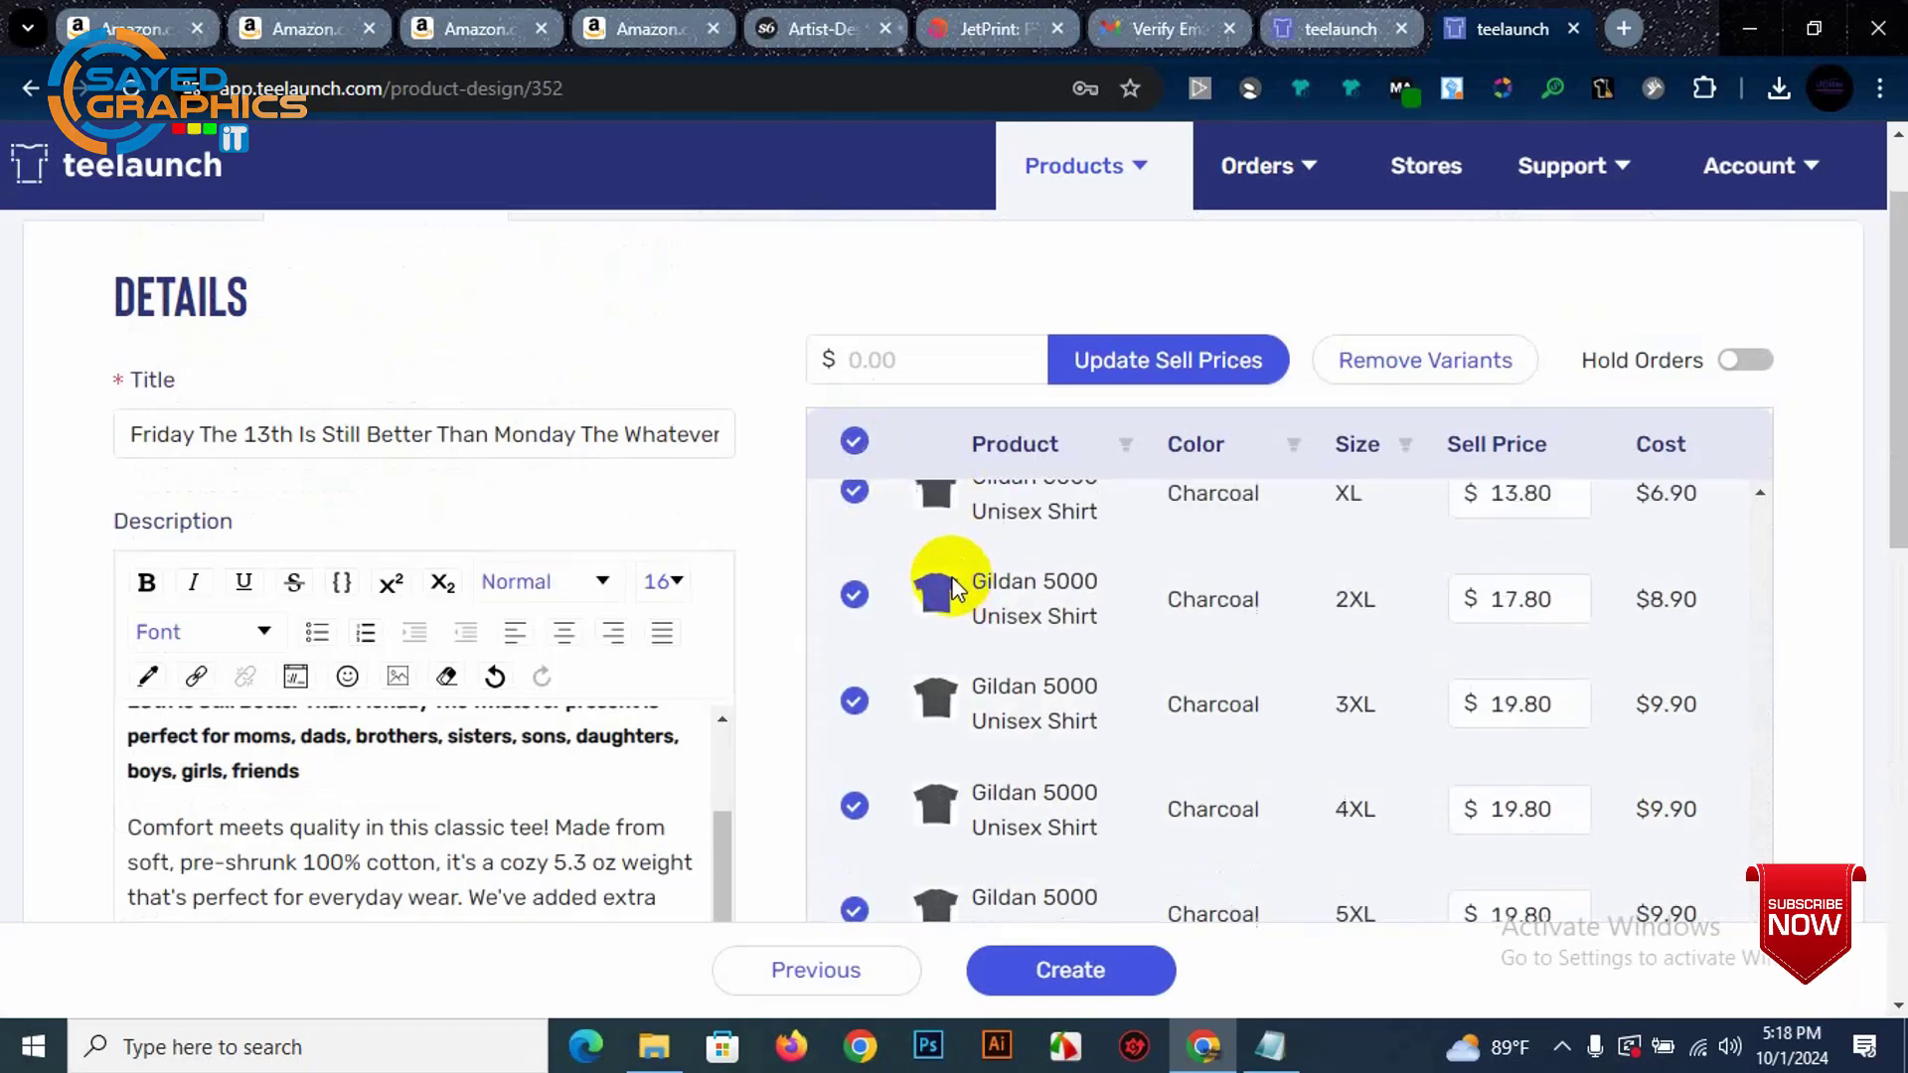
pyautogui.click(860, 445)
# Step: Tick the Ash Grey S variant's checkbox and review the table
pyautogui.scroll(15, 974, 543)
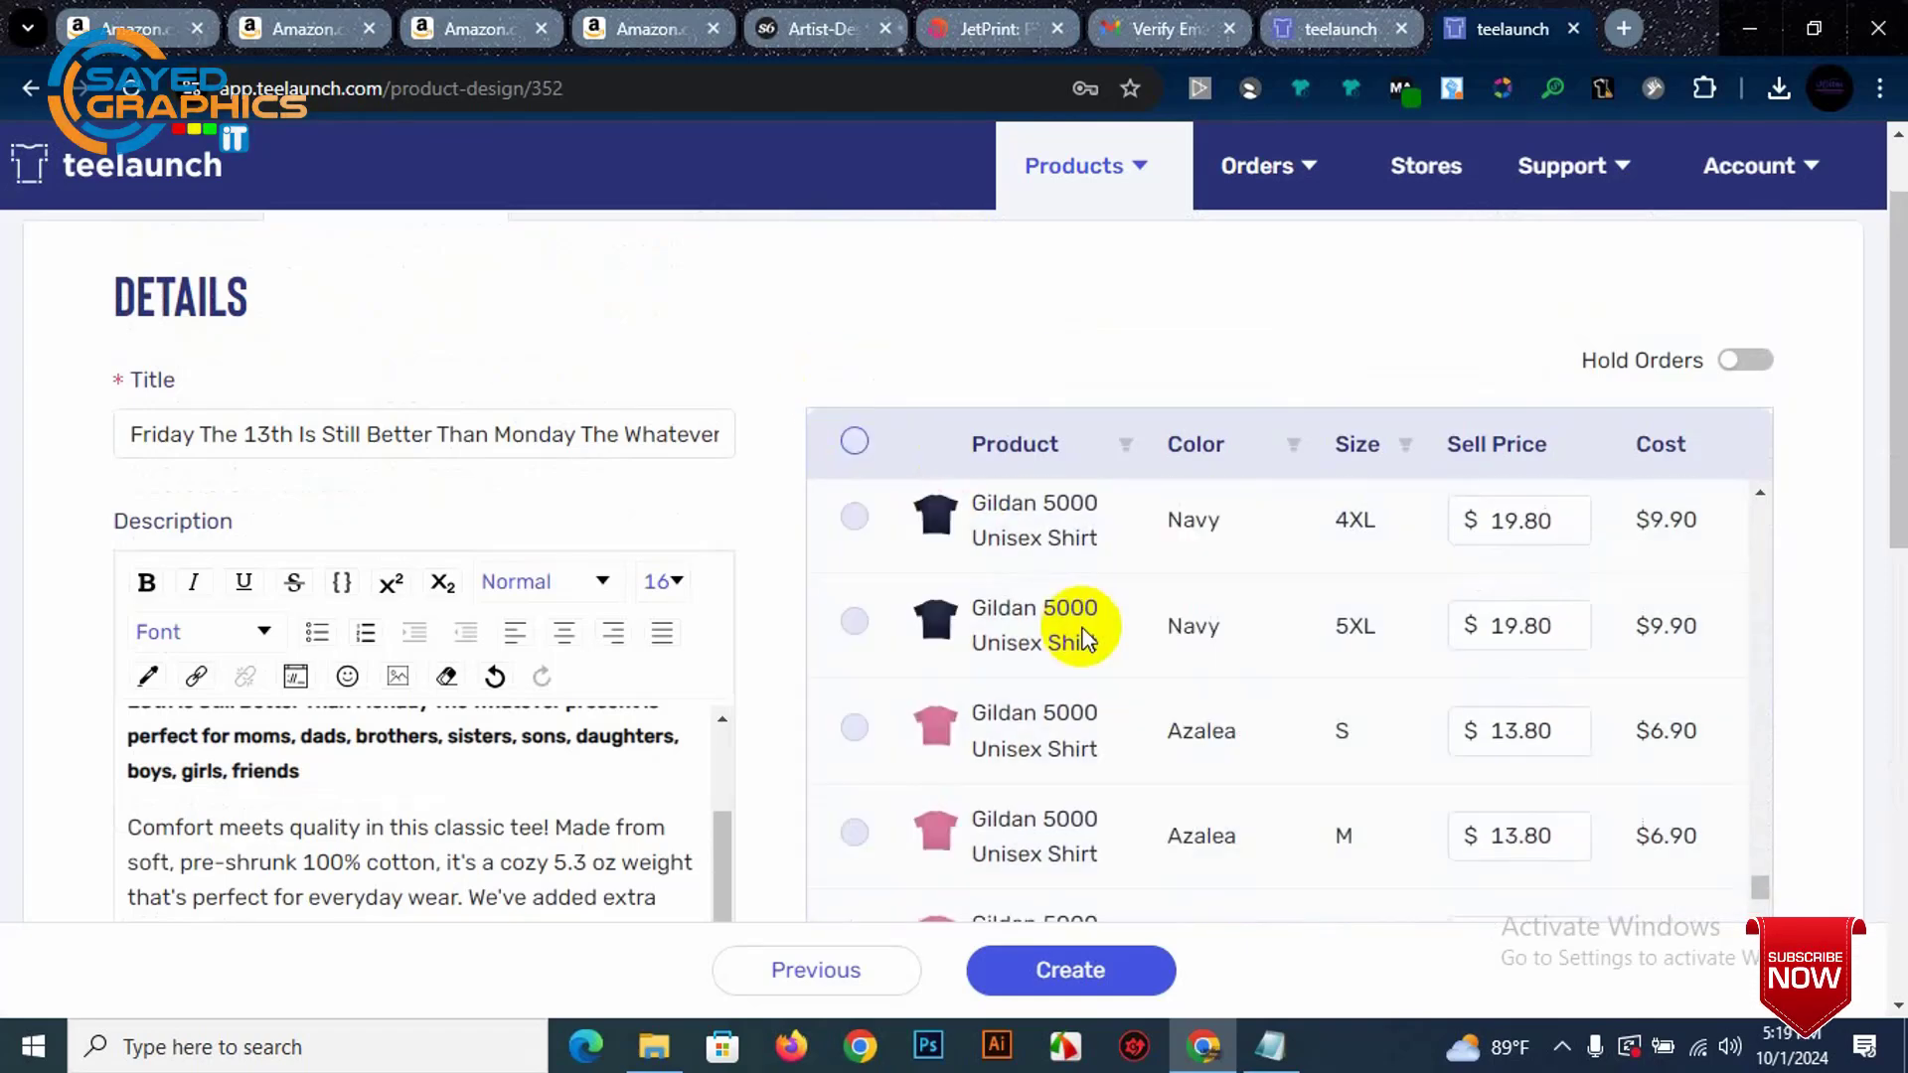
pyautogui.scroll(10, 984, 566)
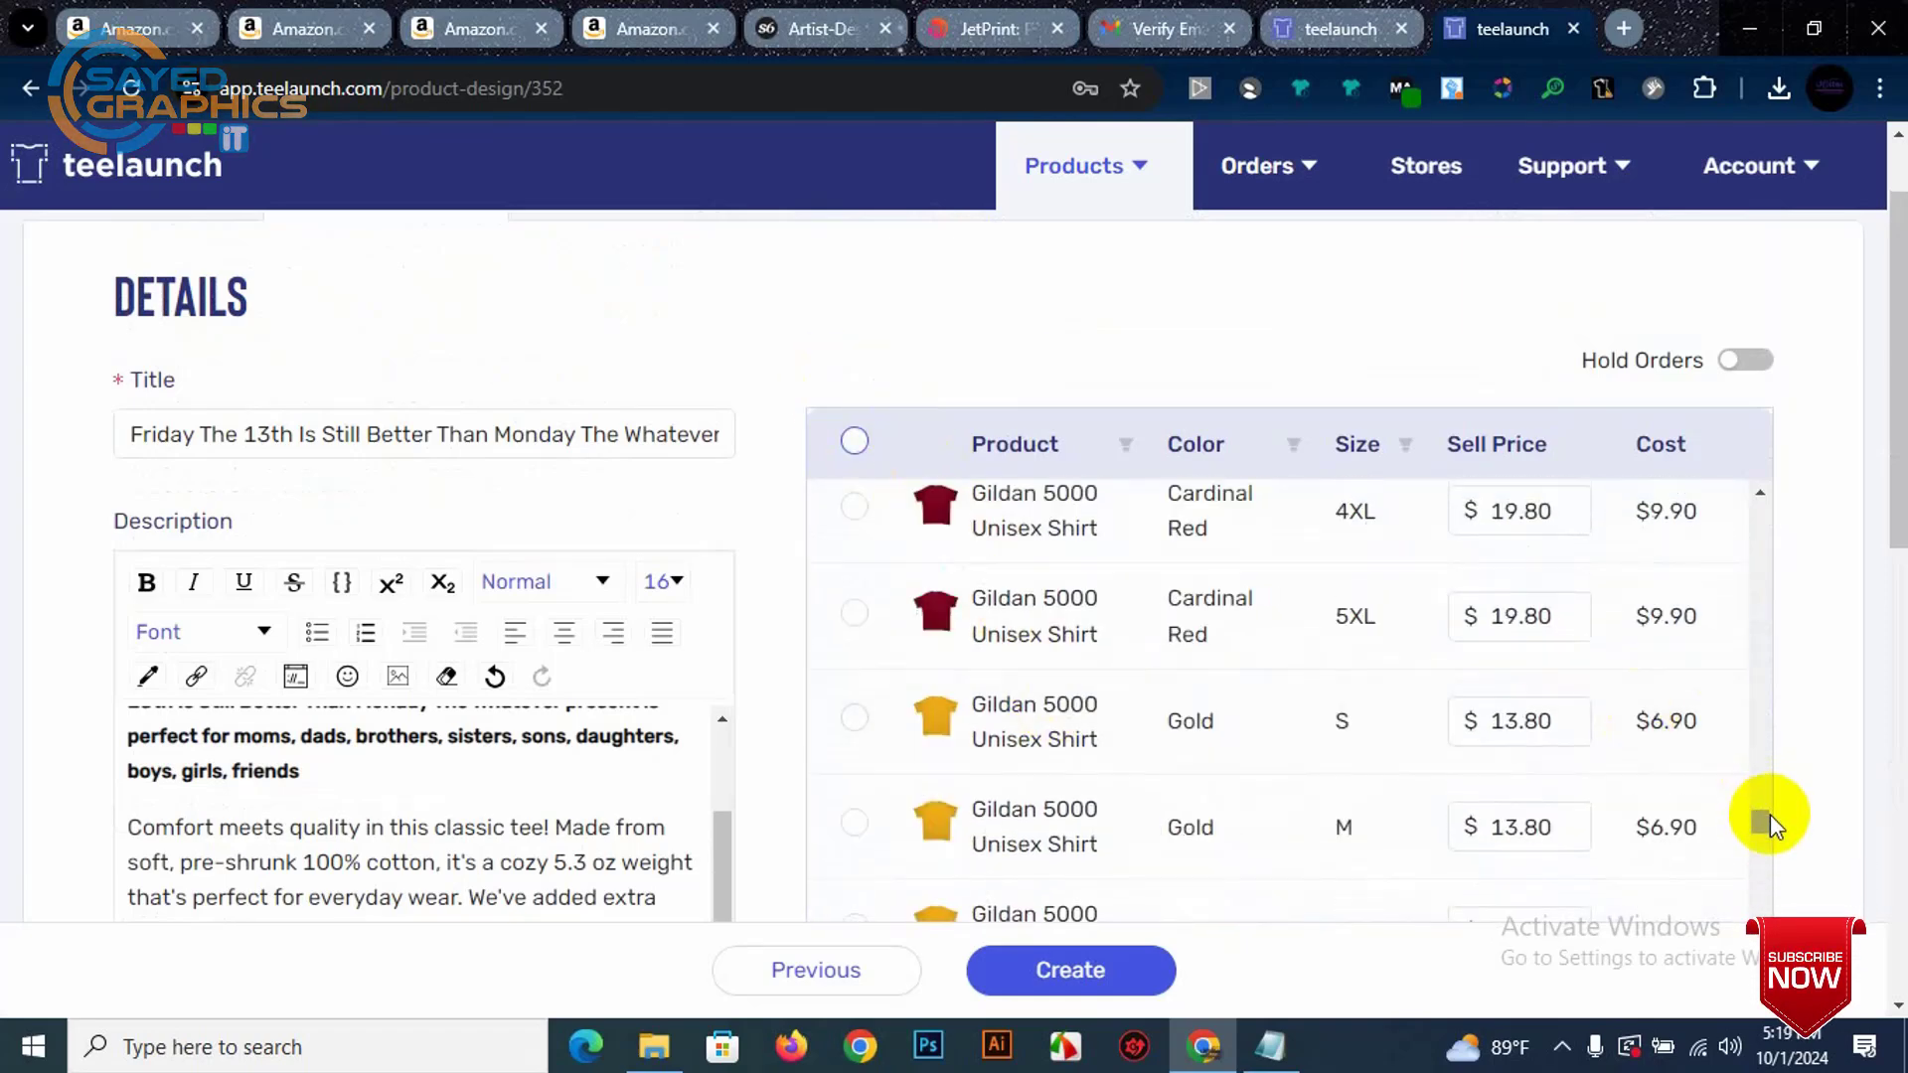
pyautogui.moveTo(1762, 823); pyautogui.dragTo(1610, 481)
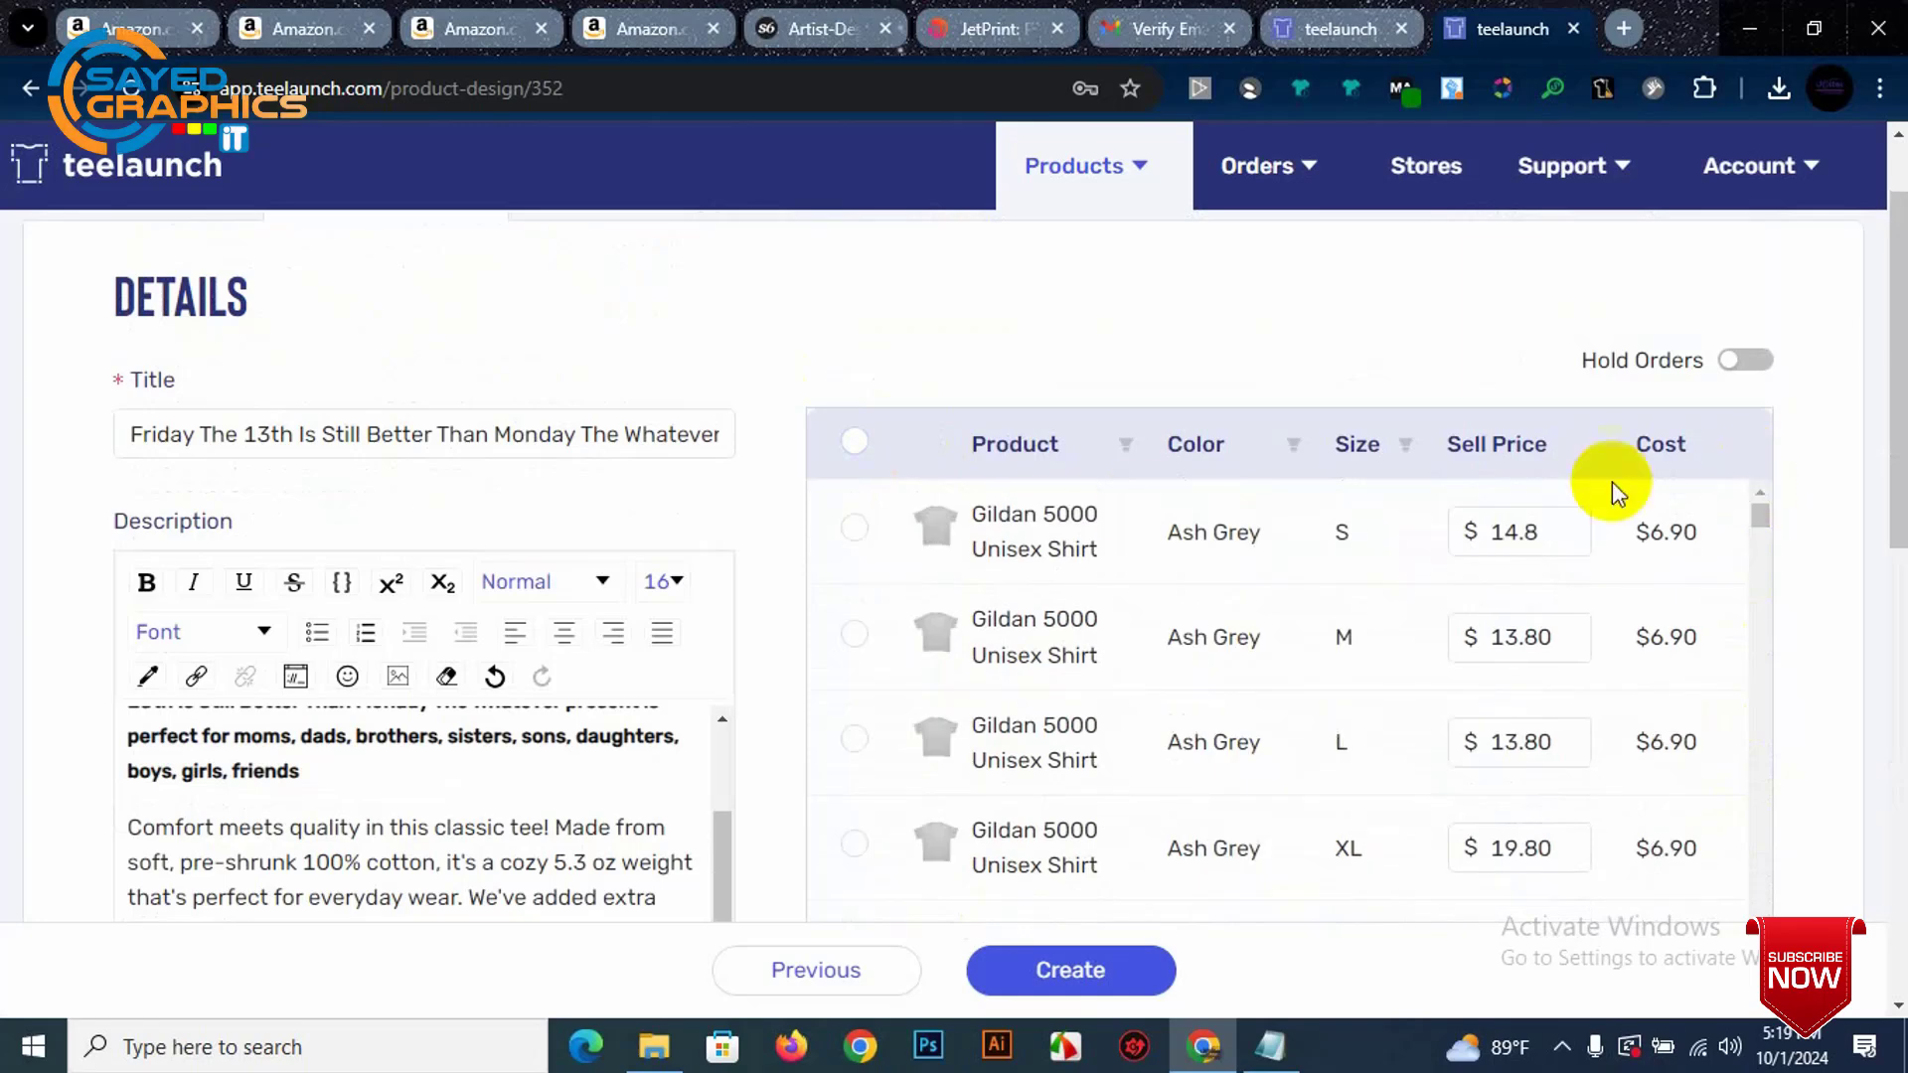
pyautogui.click(857, 532)
pyautogui.scroll(-20, 1342, 682)
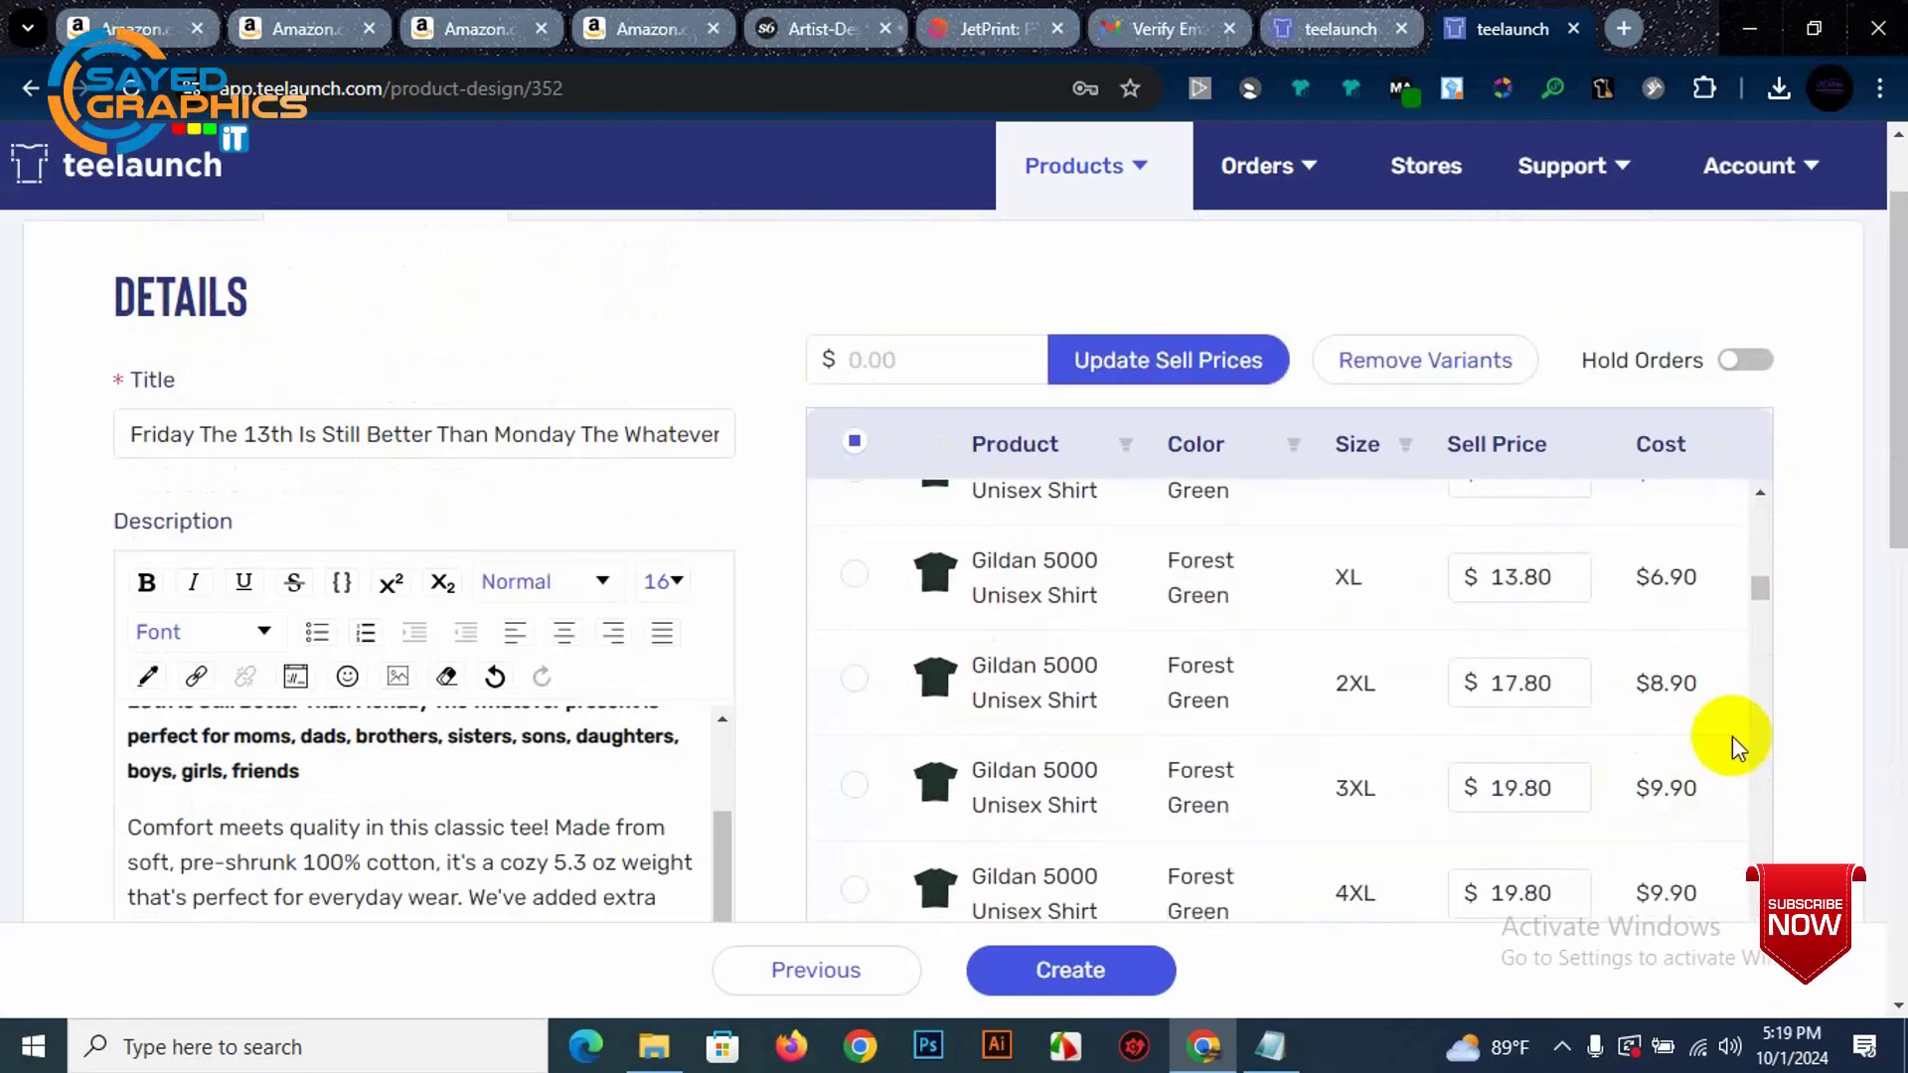
pyautogui.moveTo(1759, 587); pyautogui.dragTo(1753, 972)
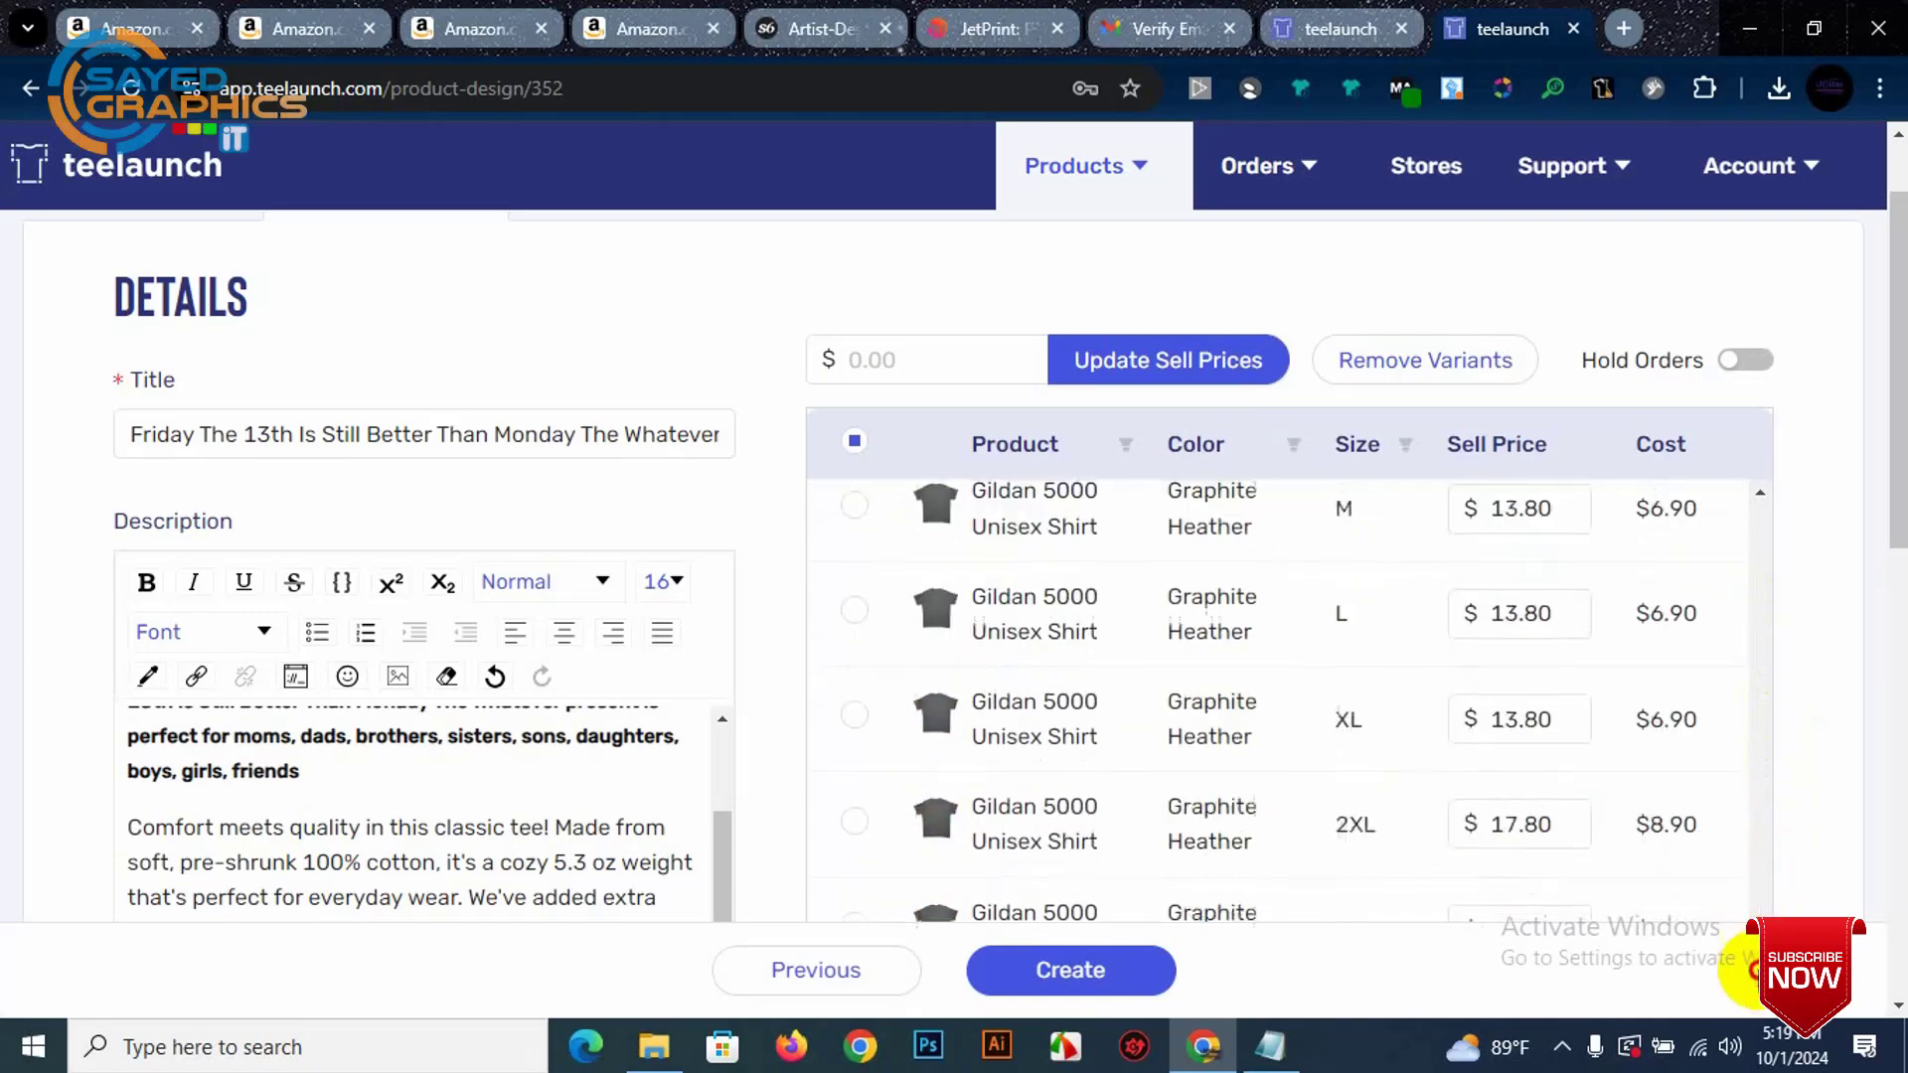
pyautogui.scroll(-5, 1640, 759)
pyautogui.moveTo(1878, 503); pyautogui.dragTo(1901, 651)
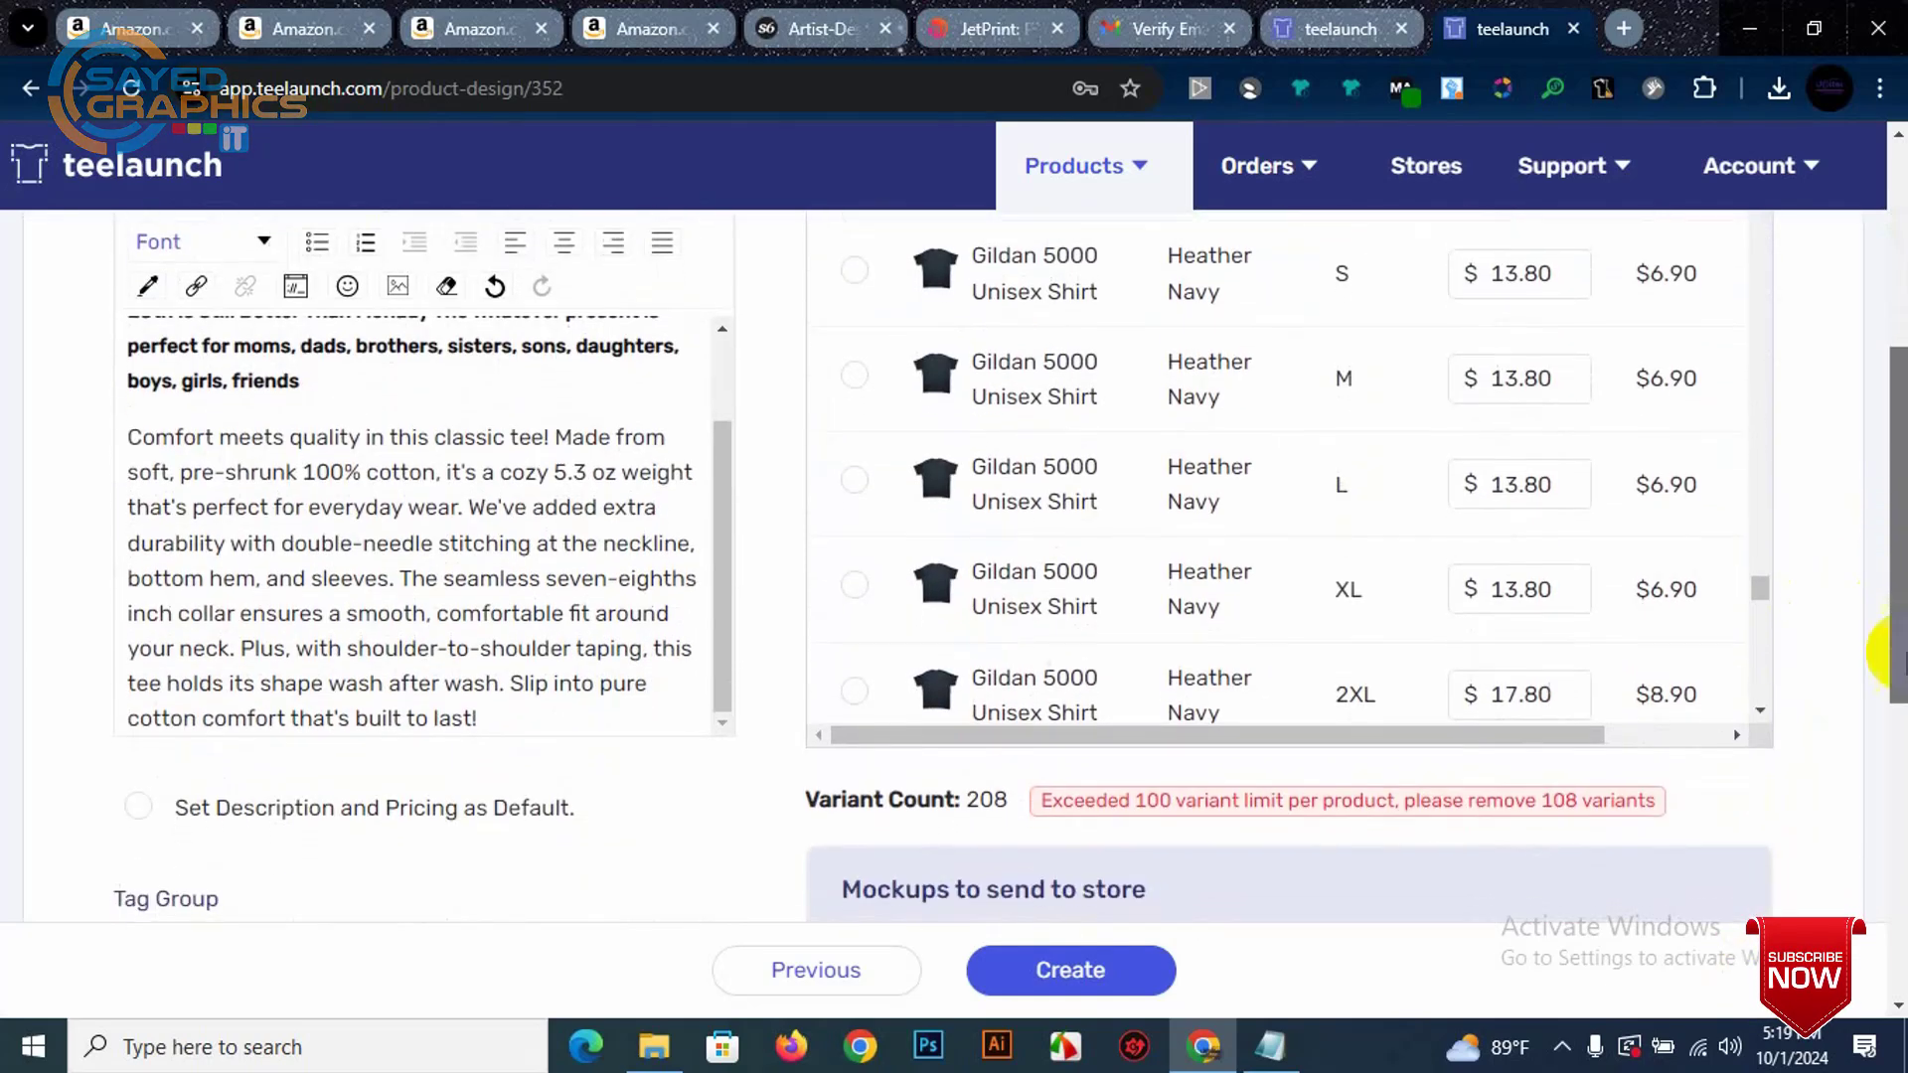
pyautogui.scroll(1, 1564, 704)
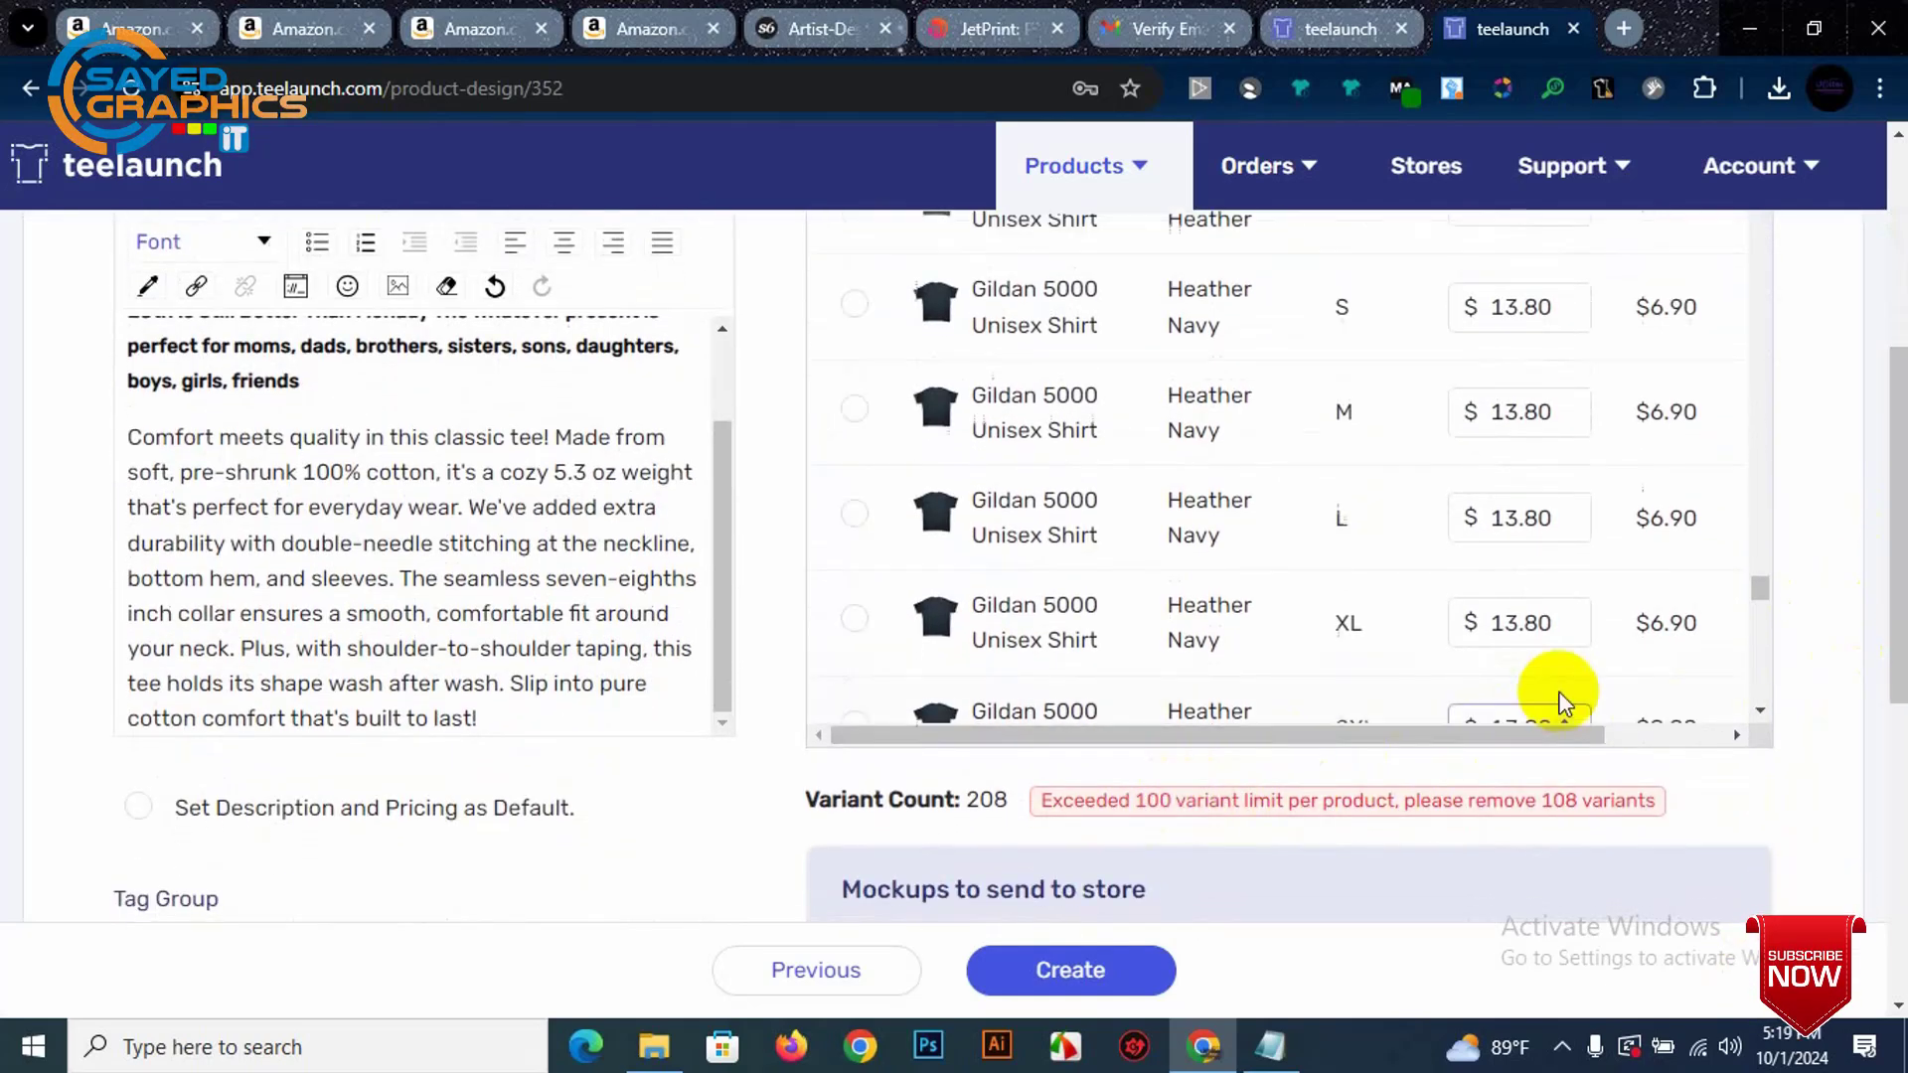
pyautogui.scroll(15, 1563, 704)
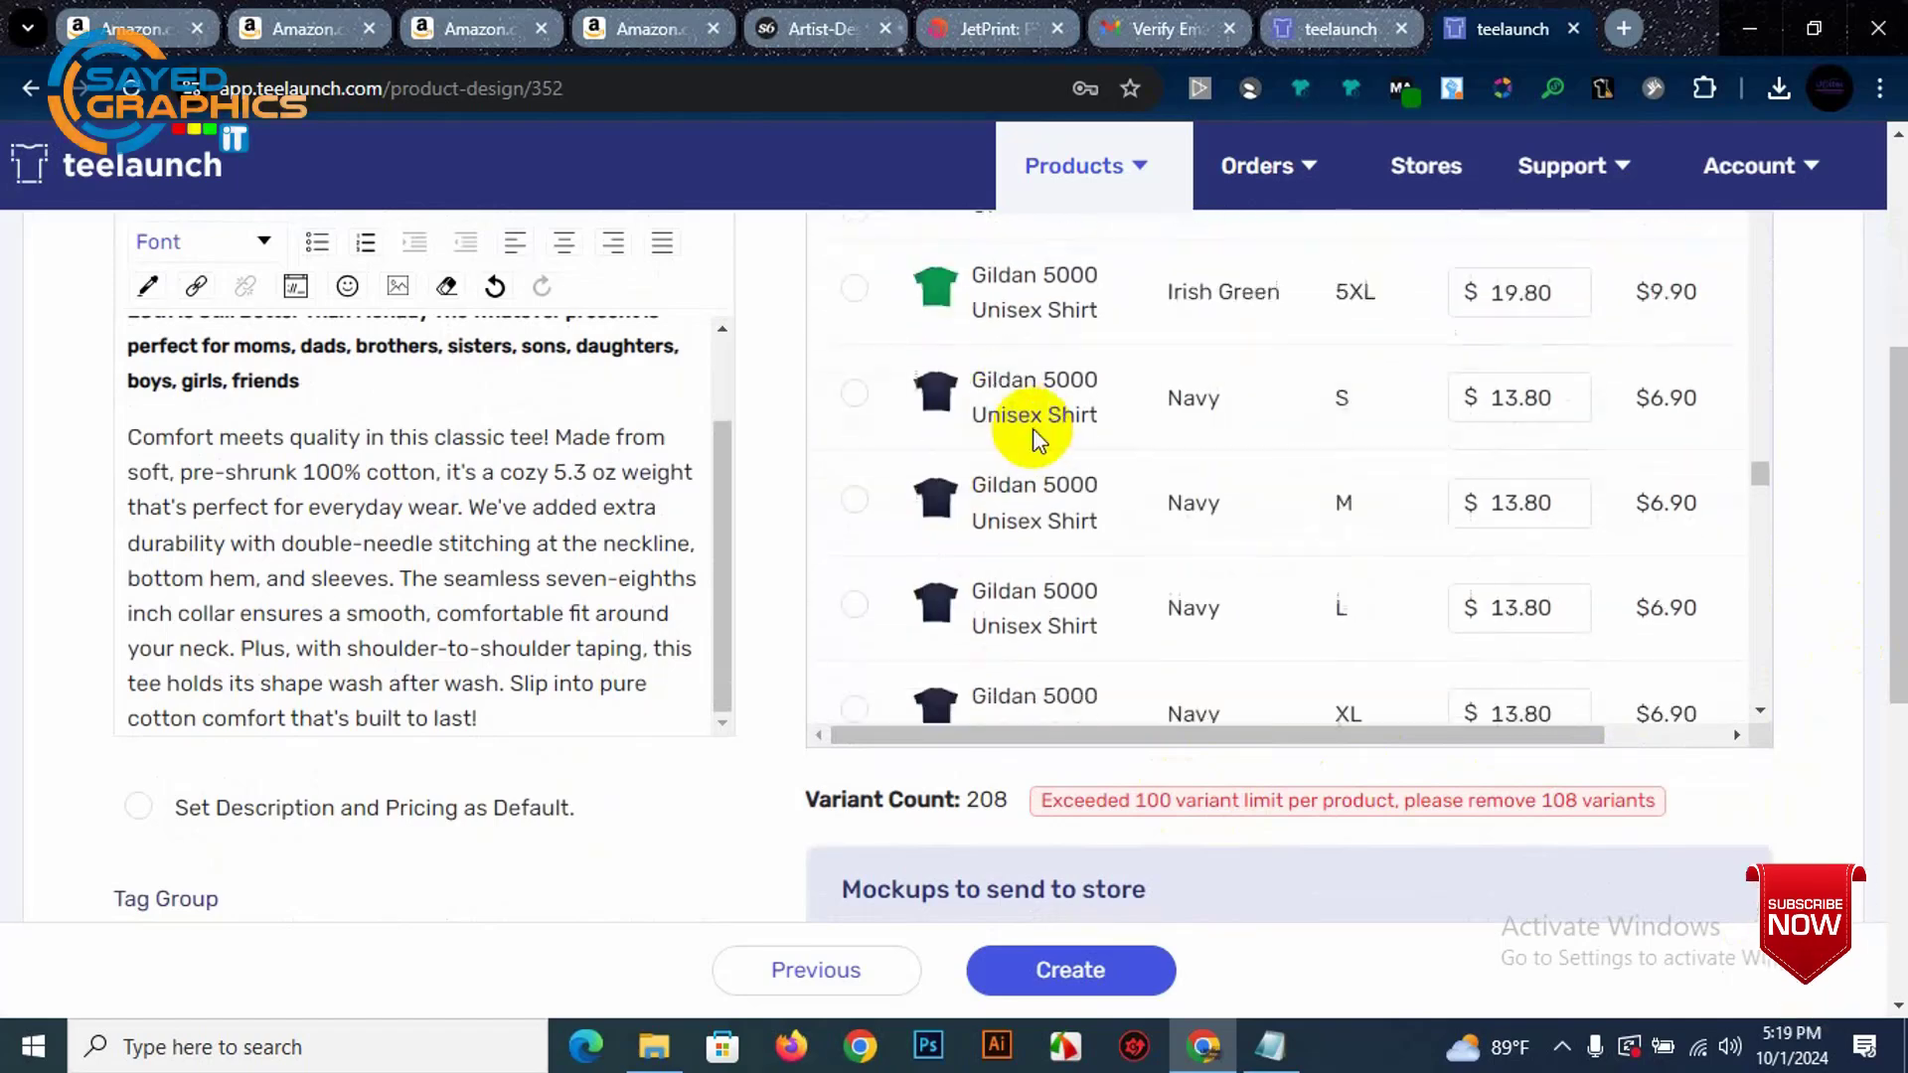
pyautogui.scroll(20, 904, 367)
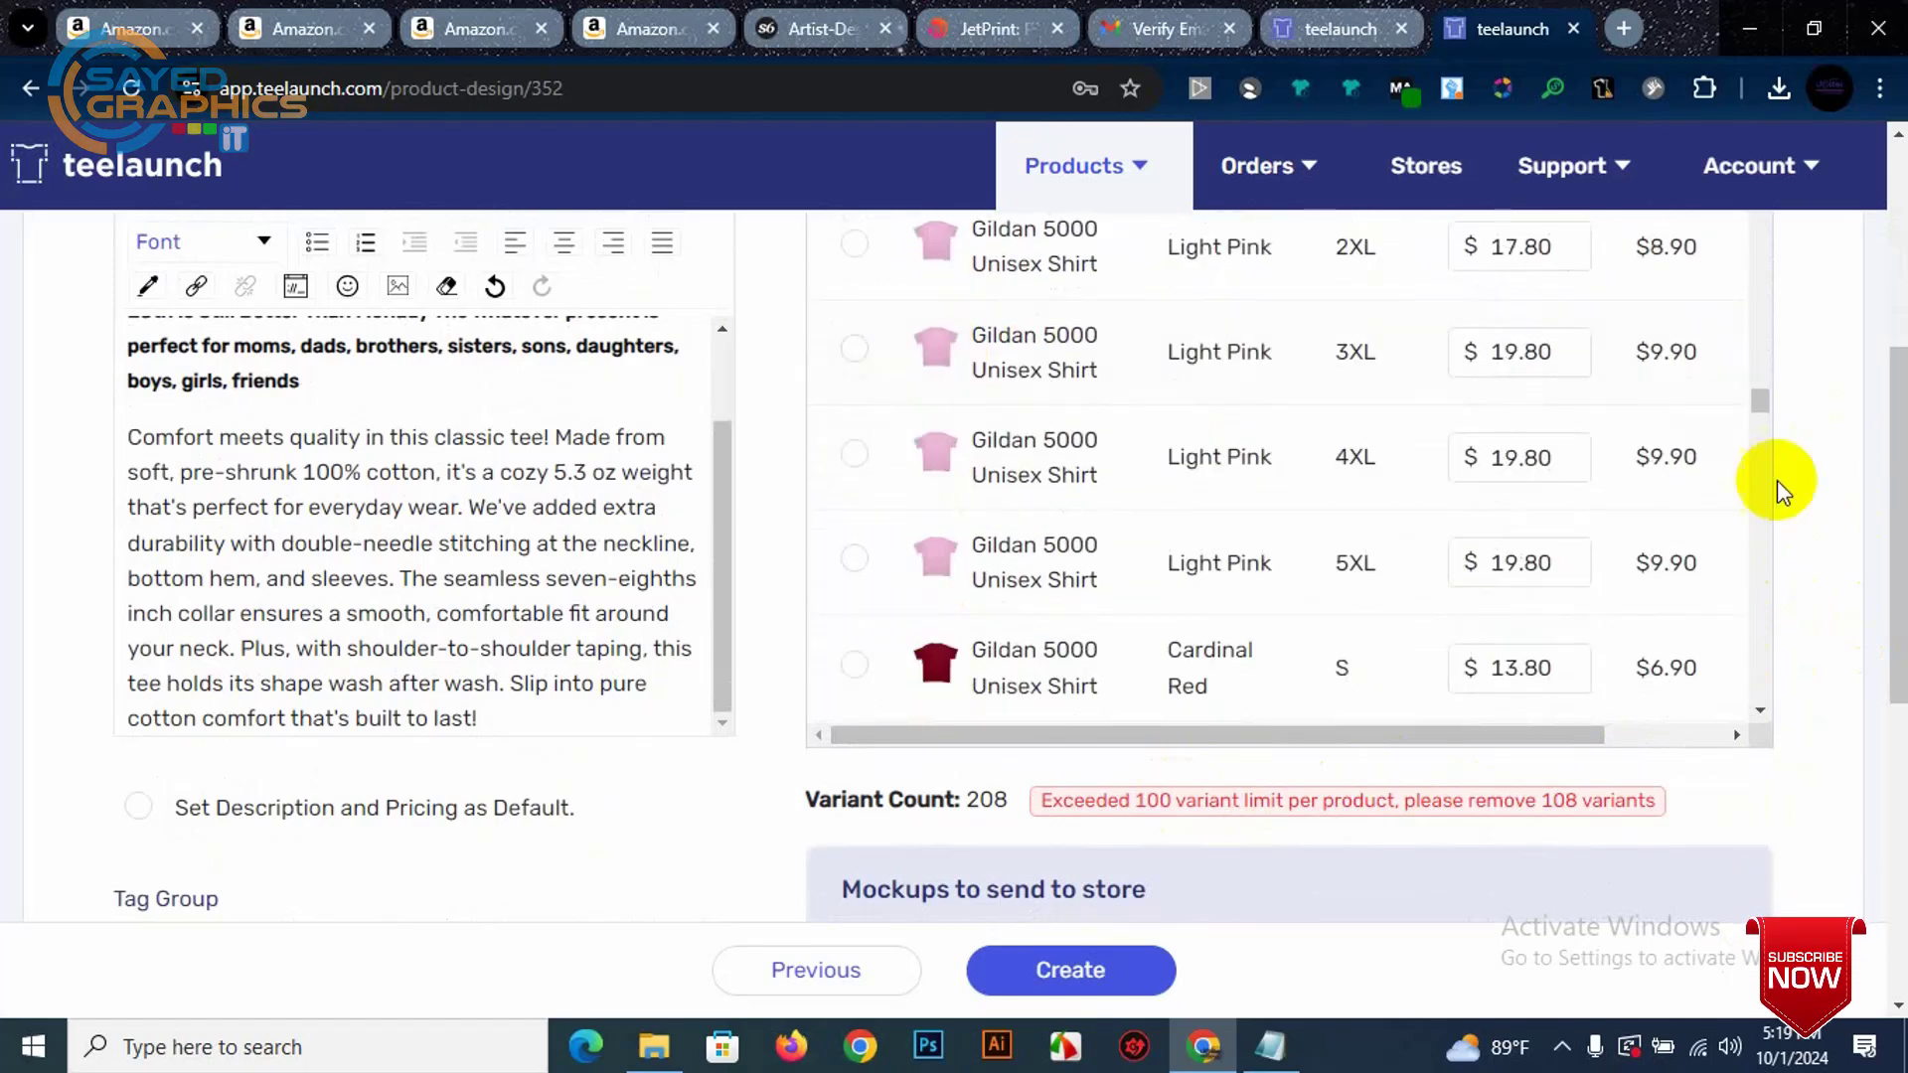
pyautogui.moveTo(1756, 397); pyautogui.dragTo(1806, 248)
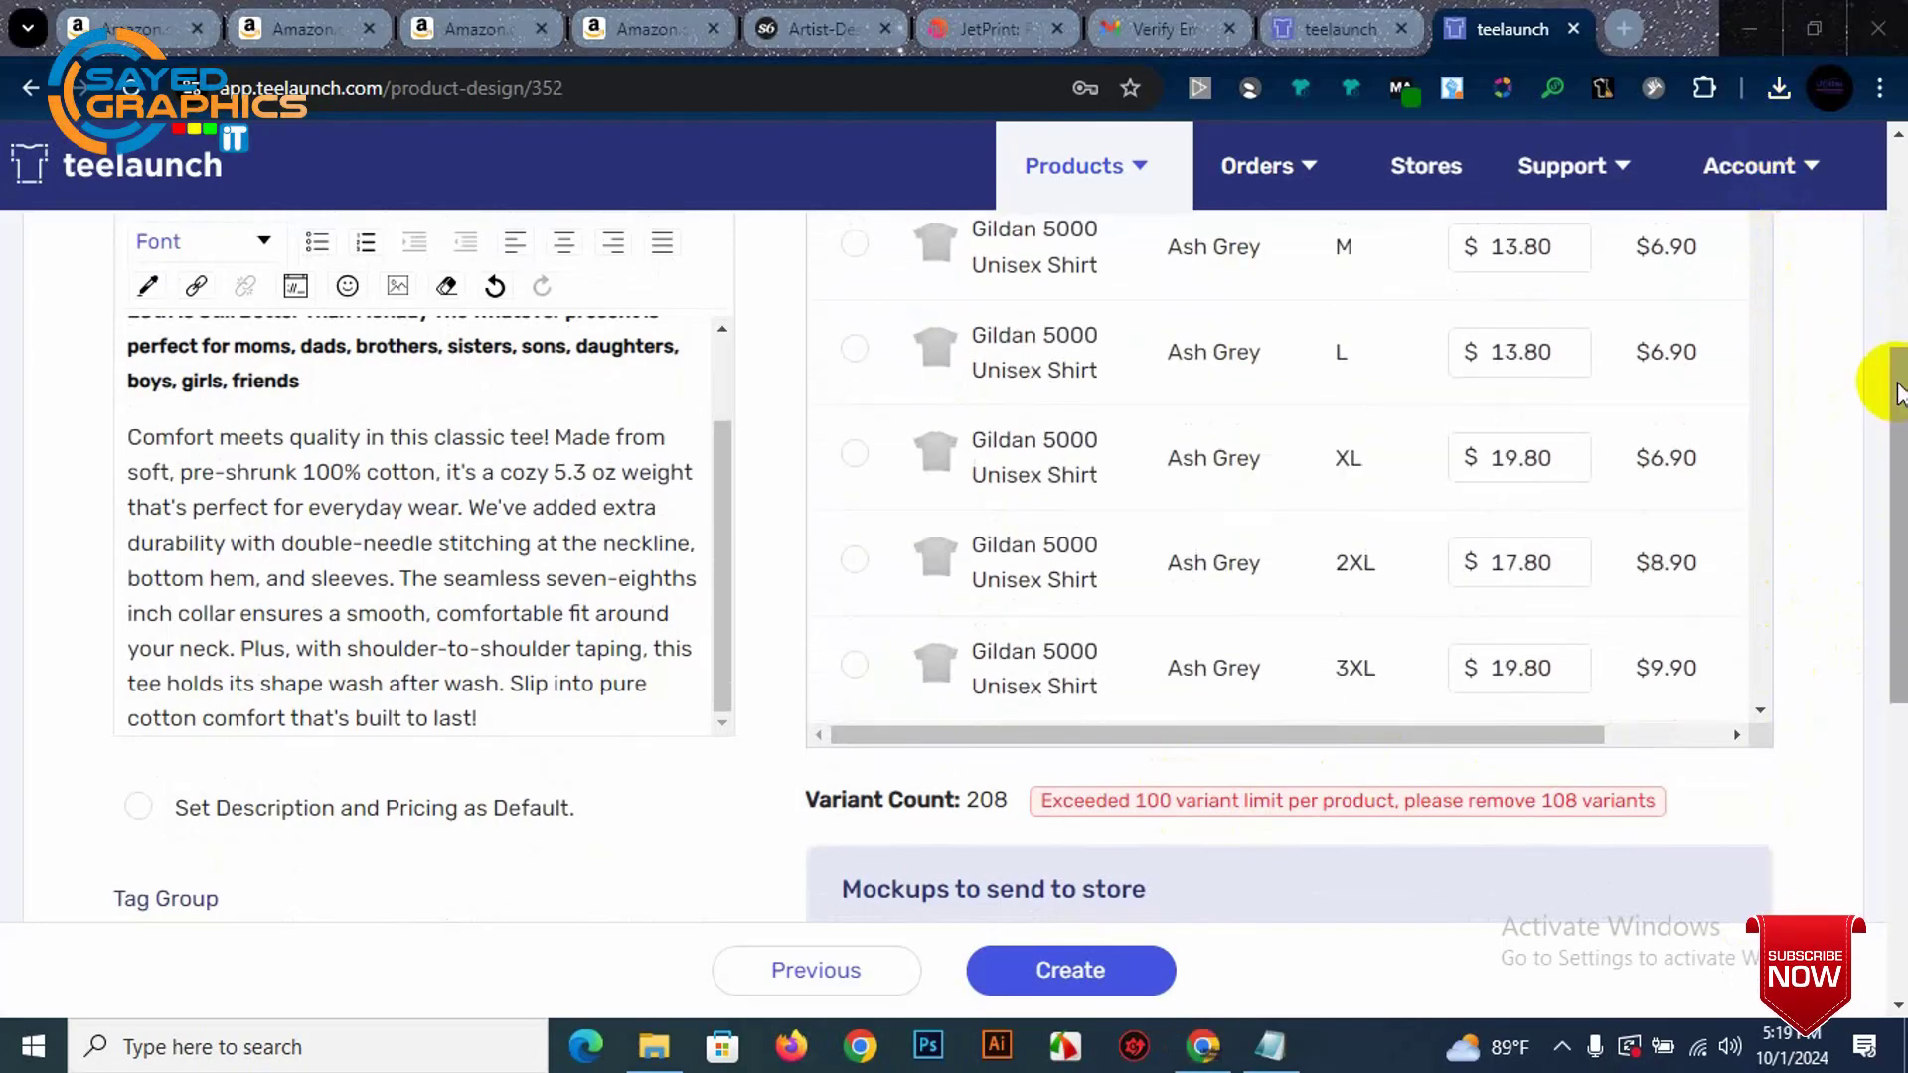
pyautogui.scroll(3, 1899, 392)
pyautogui.scroll(3, 855, 289)
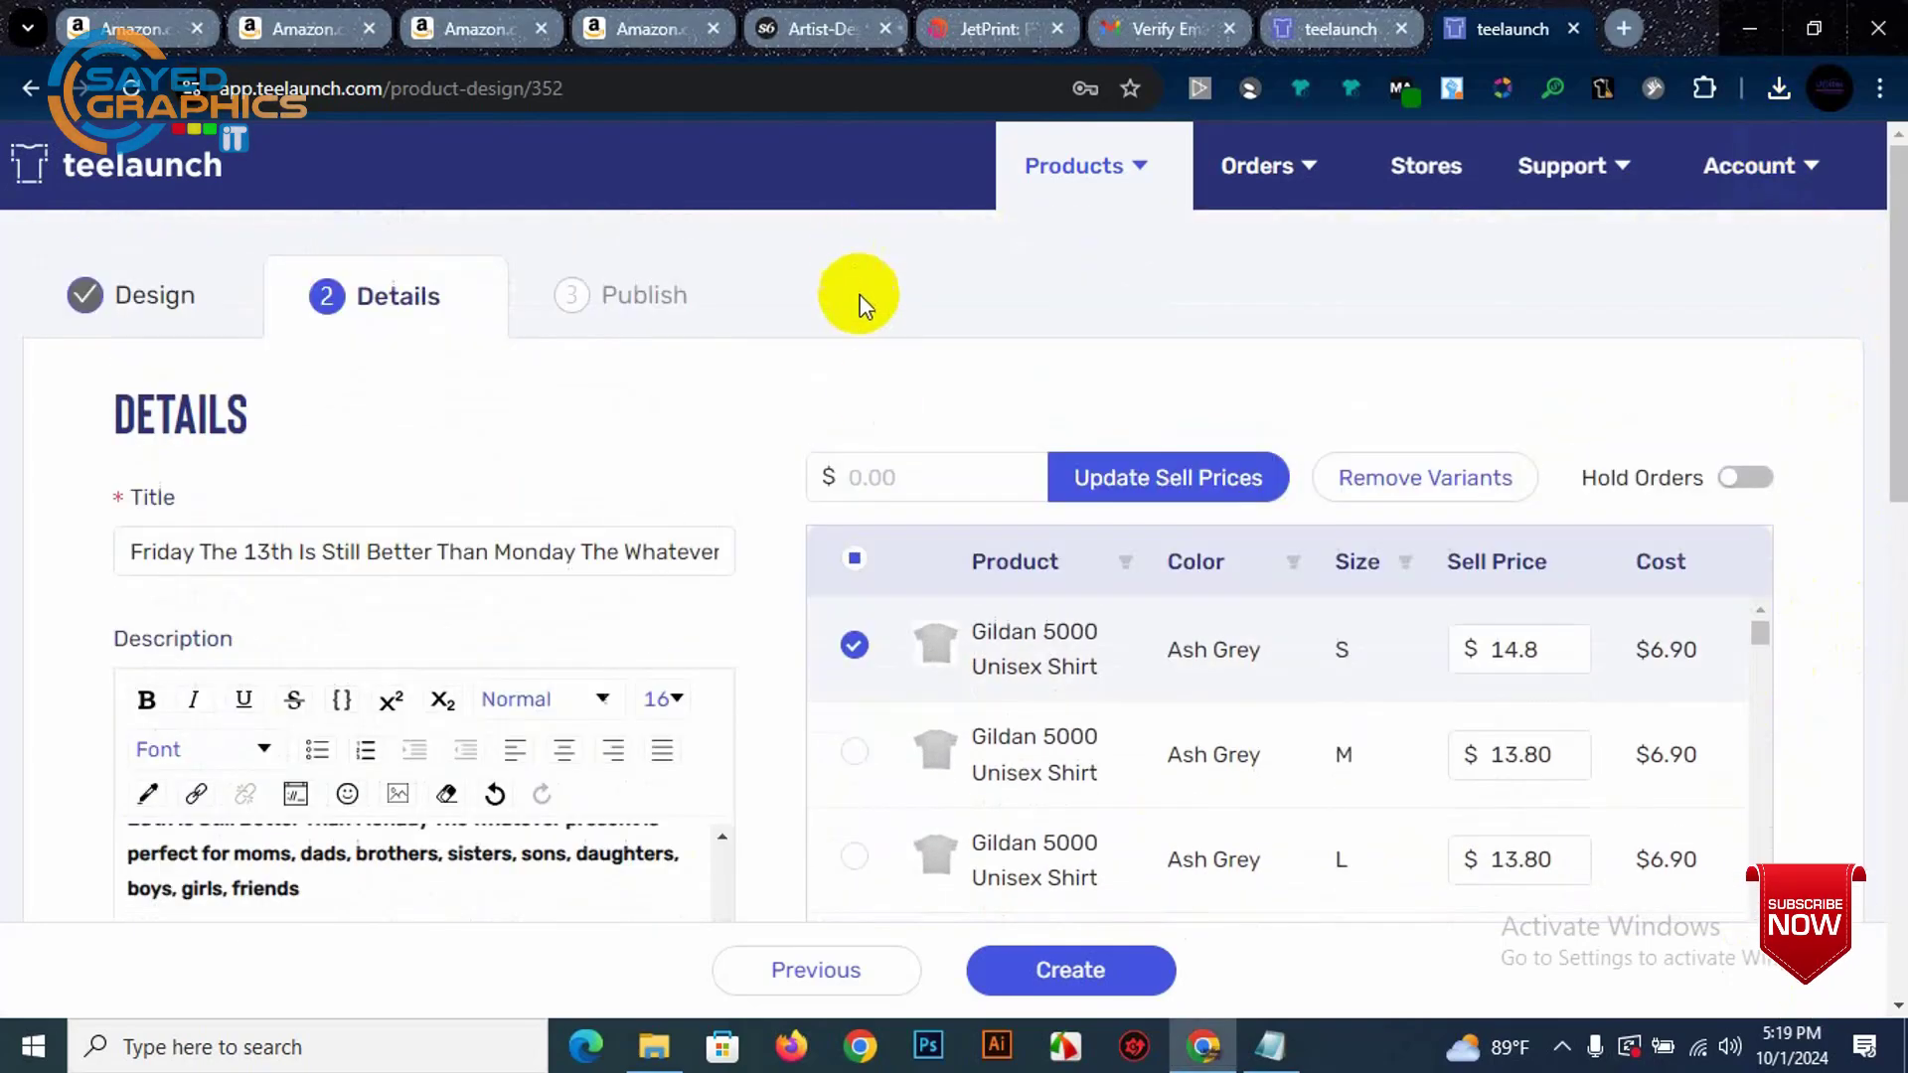
# Step: Select all variants and remove them, leaving a Variant Count of 0
pyautogui.click(857, 561)
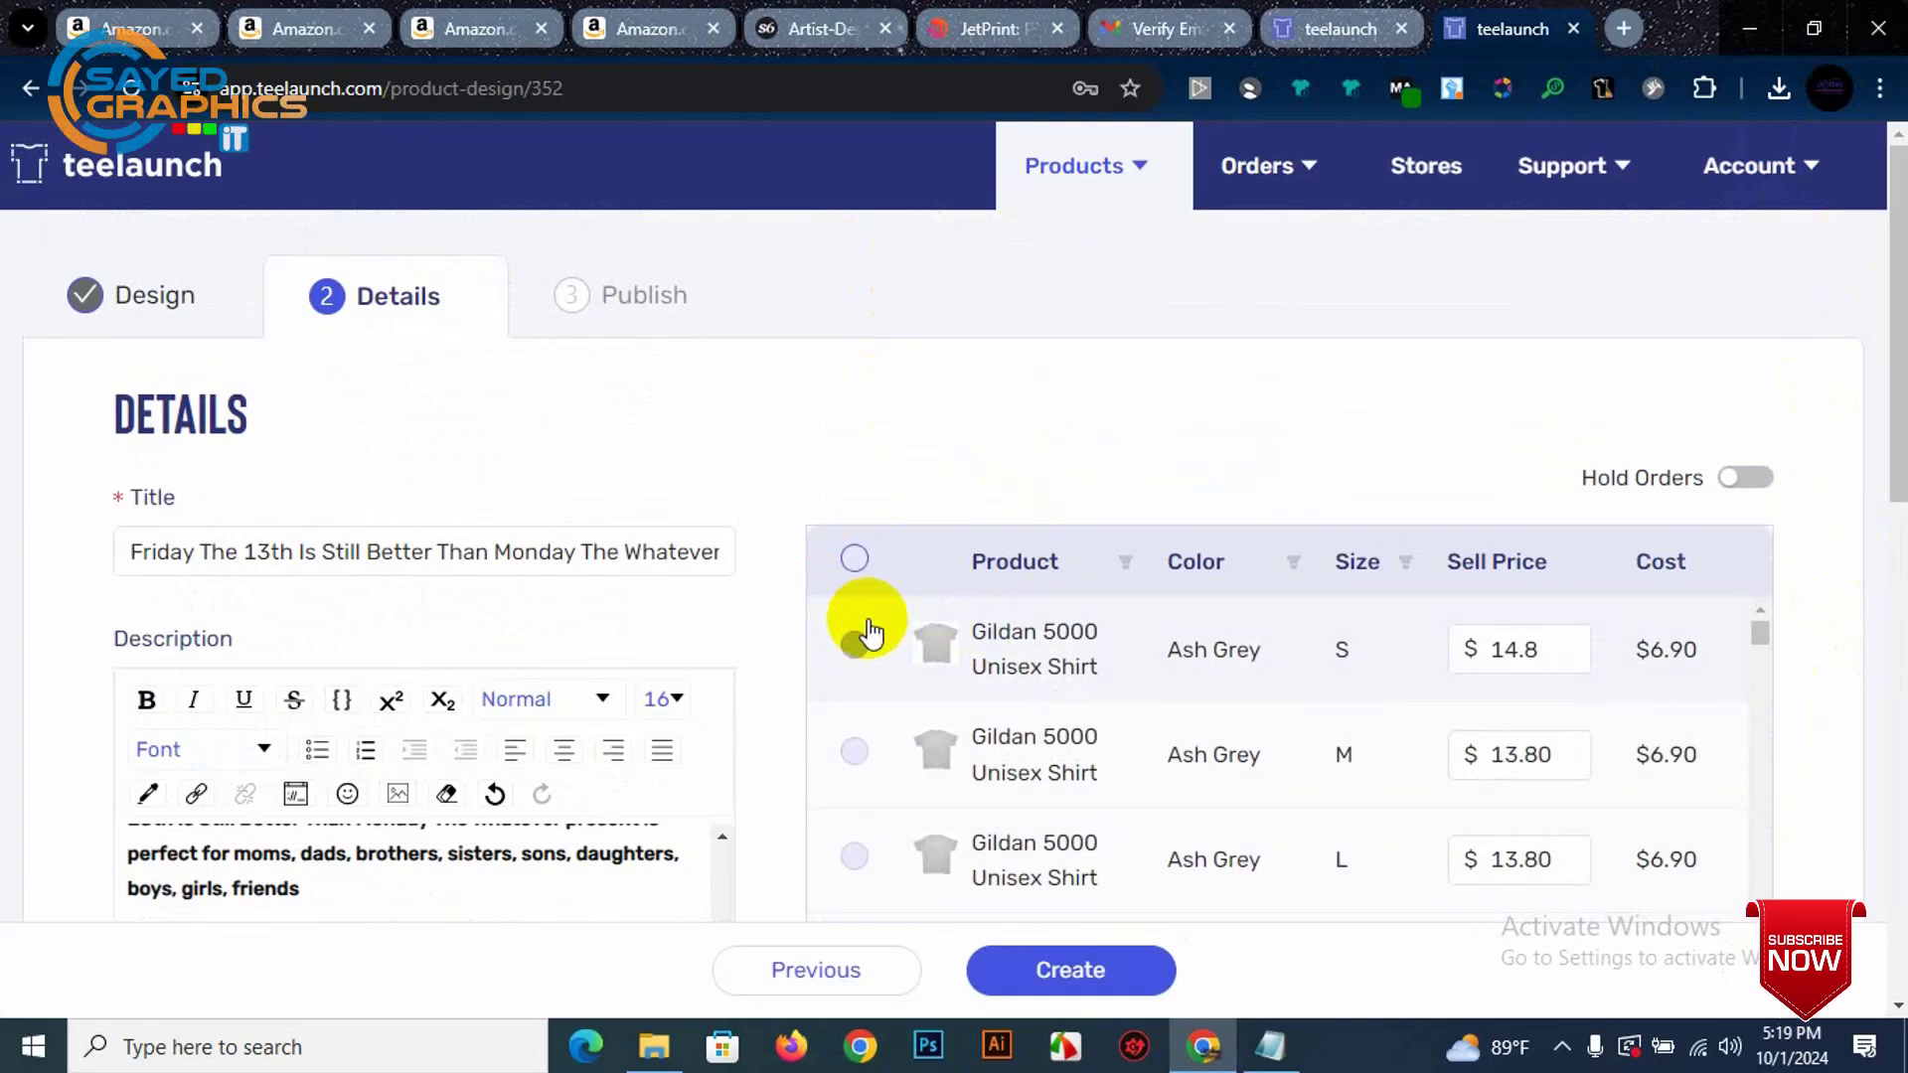
pyautogui.click(857, 561)
pyautogui.scroll(-10, 1140, 696)
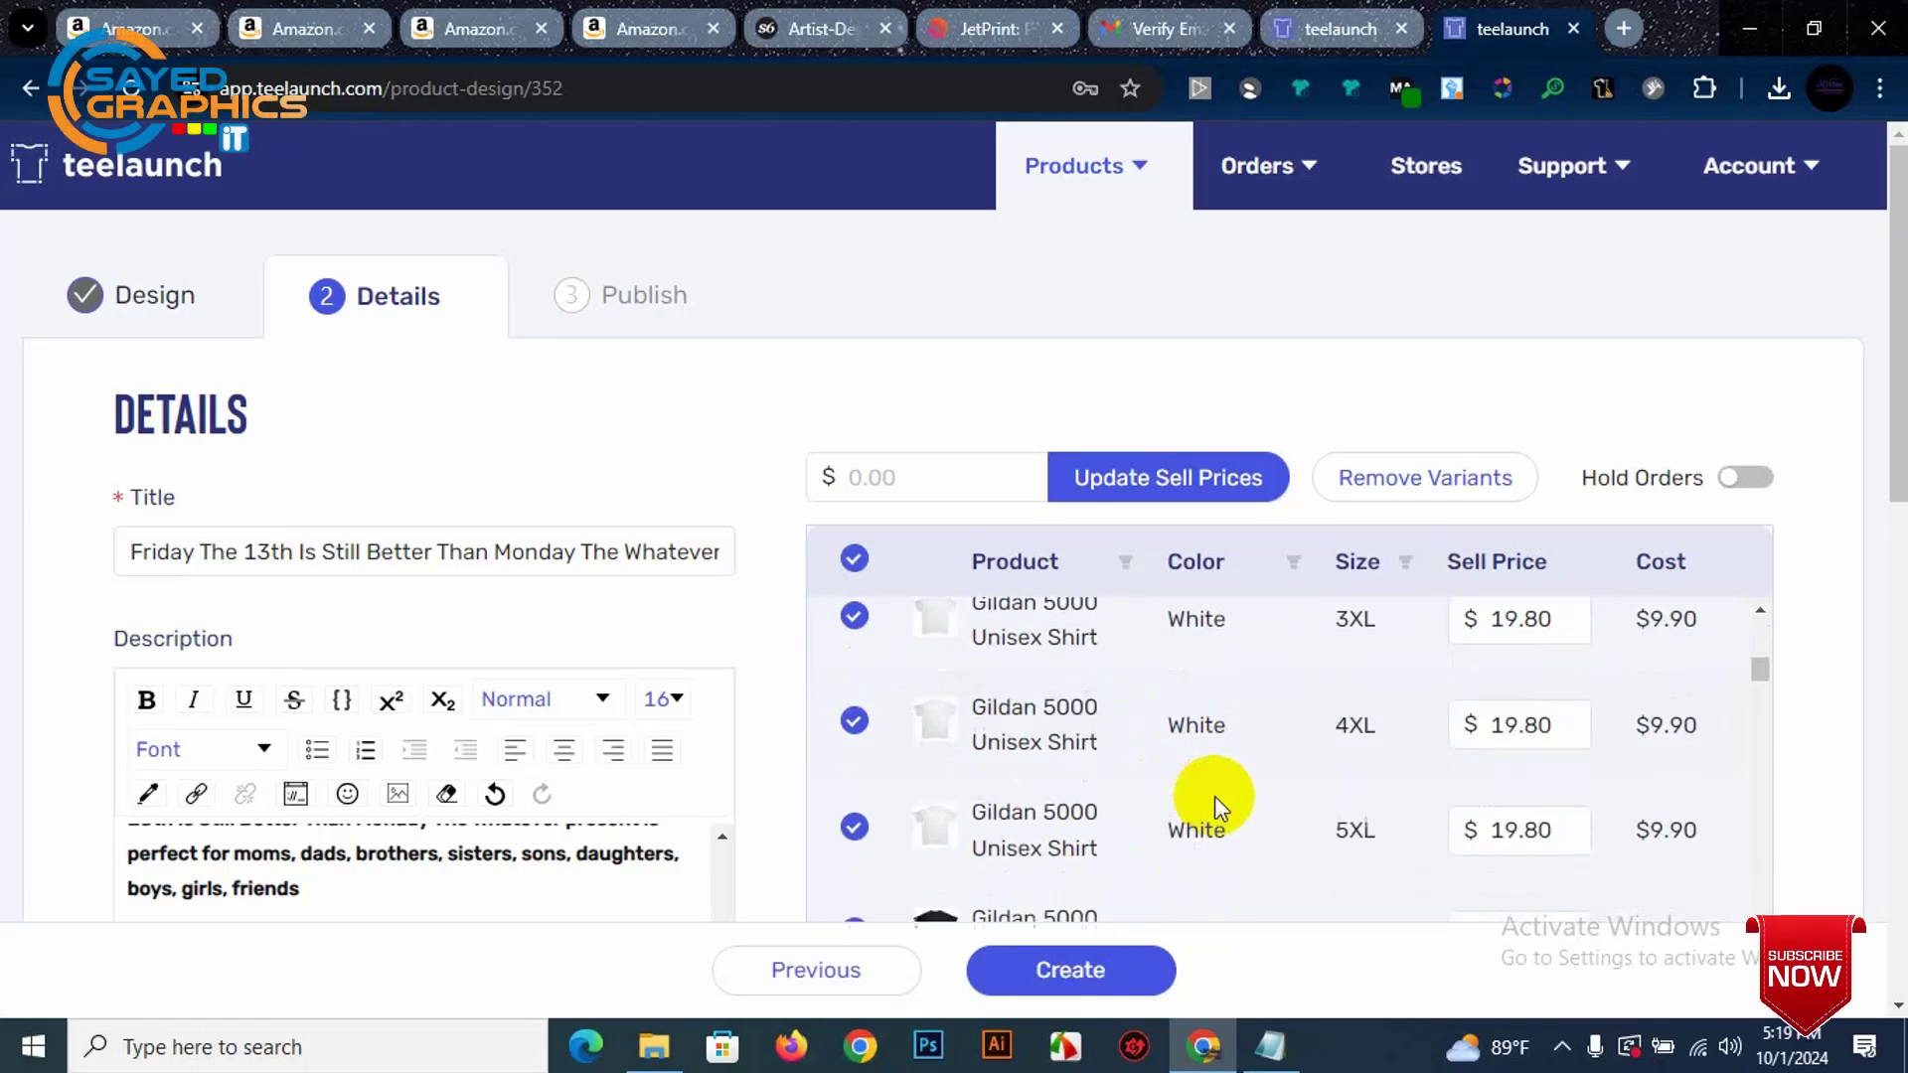
pyautogui.scroll(-3, 1292, 755)
pyautogui.click(1363, 475)
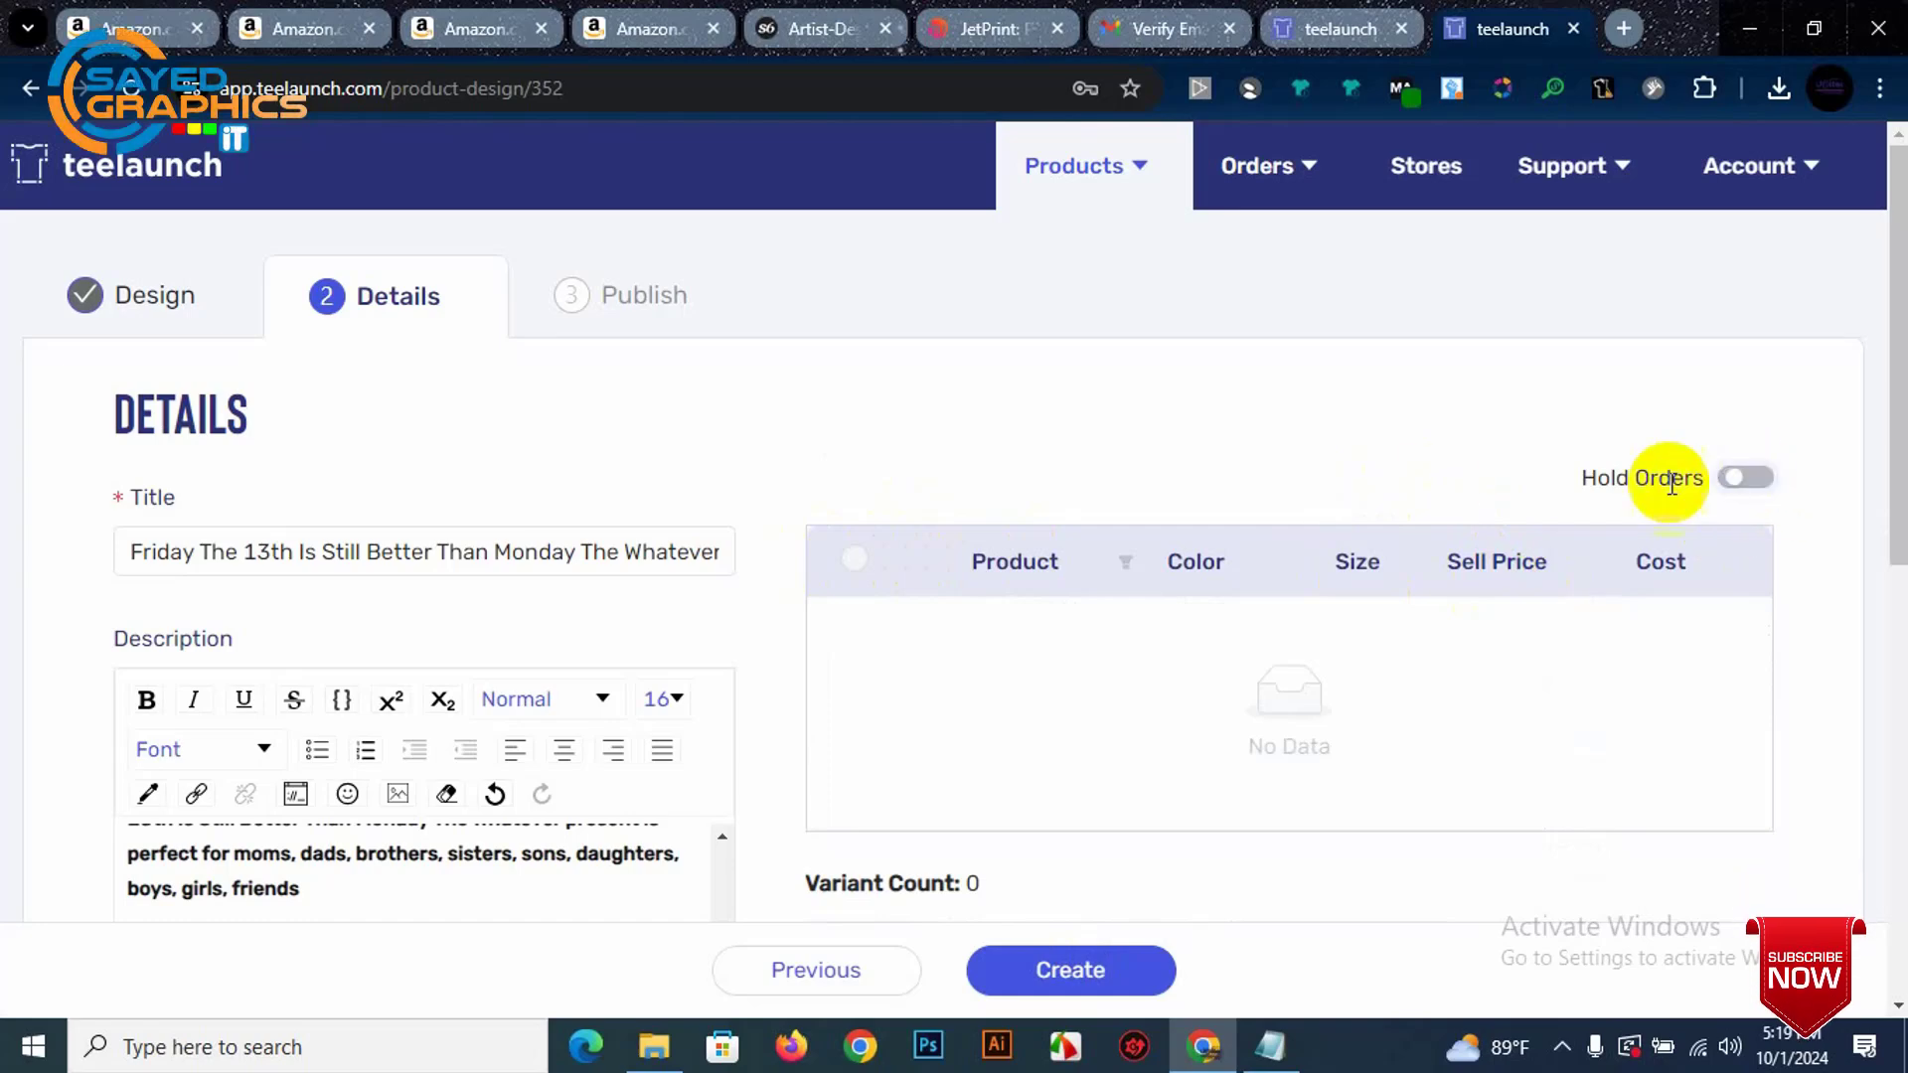
# Step: Filter the Product column to Gildan 5000 Unisex Shirt
pyautogui.scroll(-3, 885, 527)
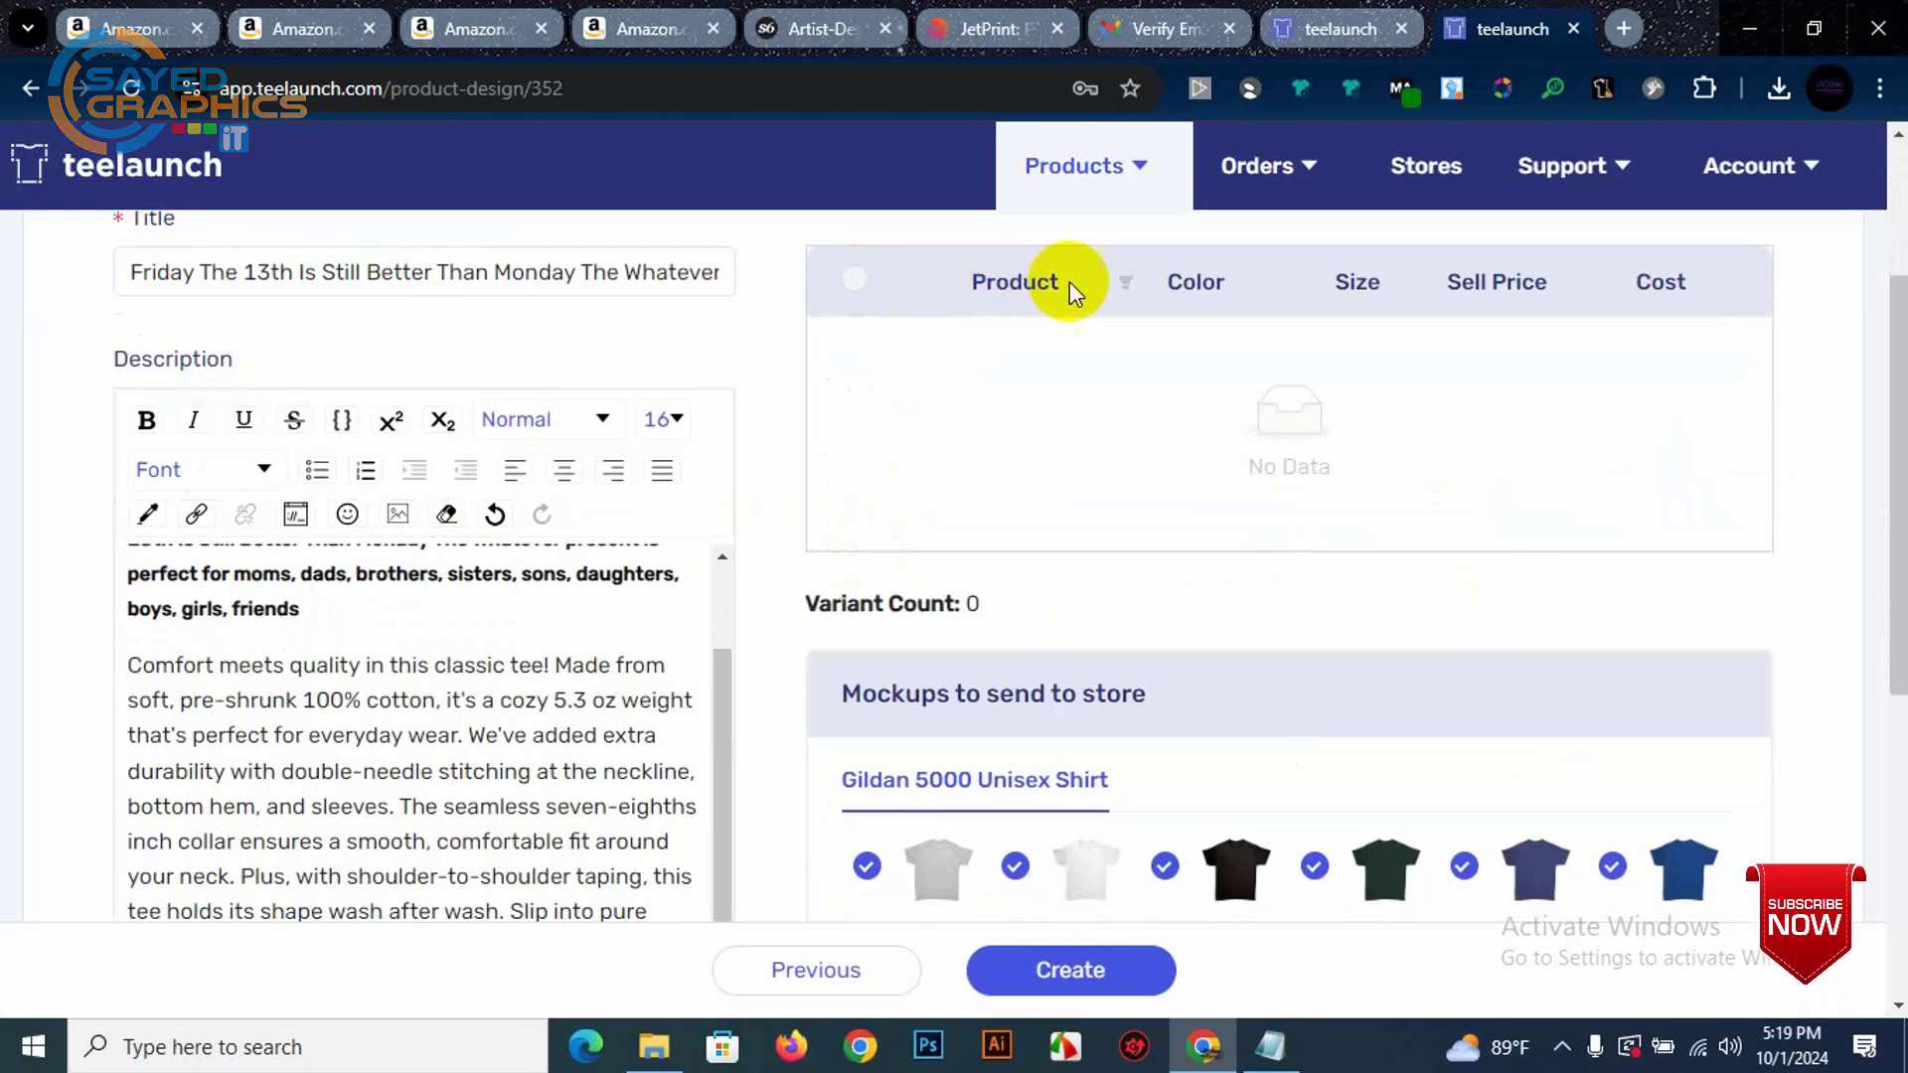
pyautogui.click(1123, 282)
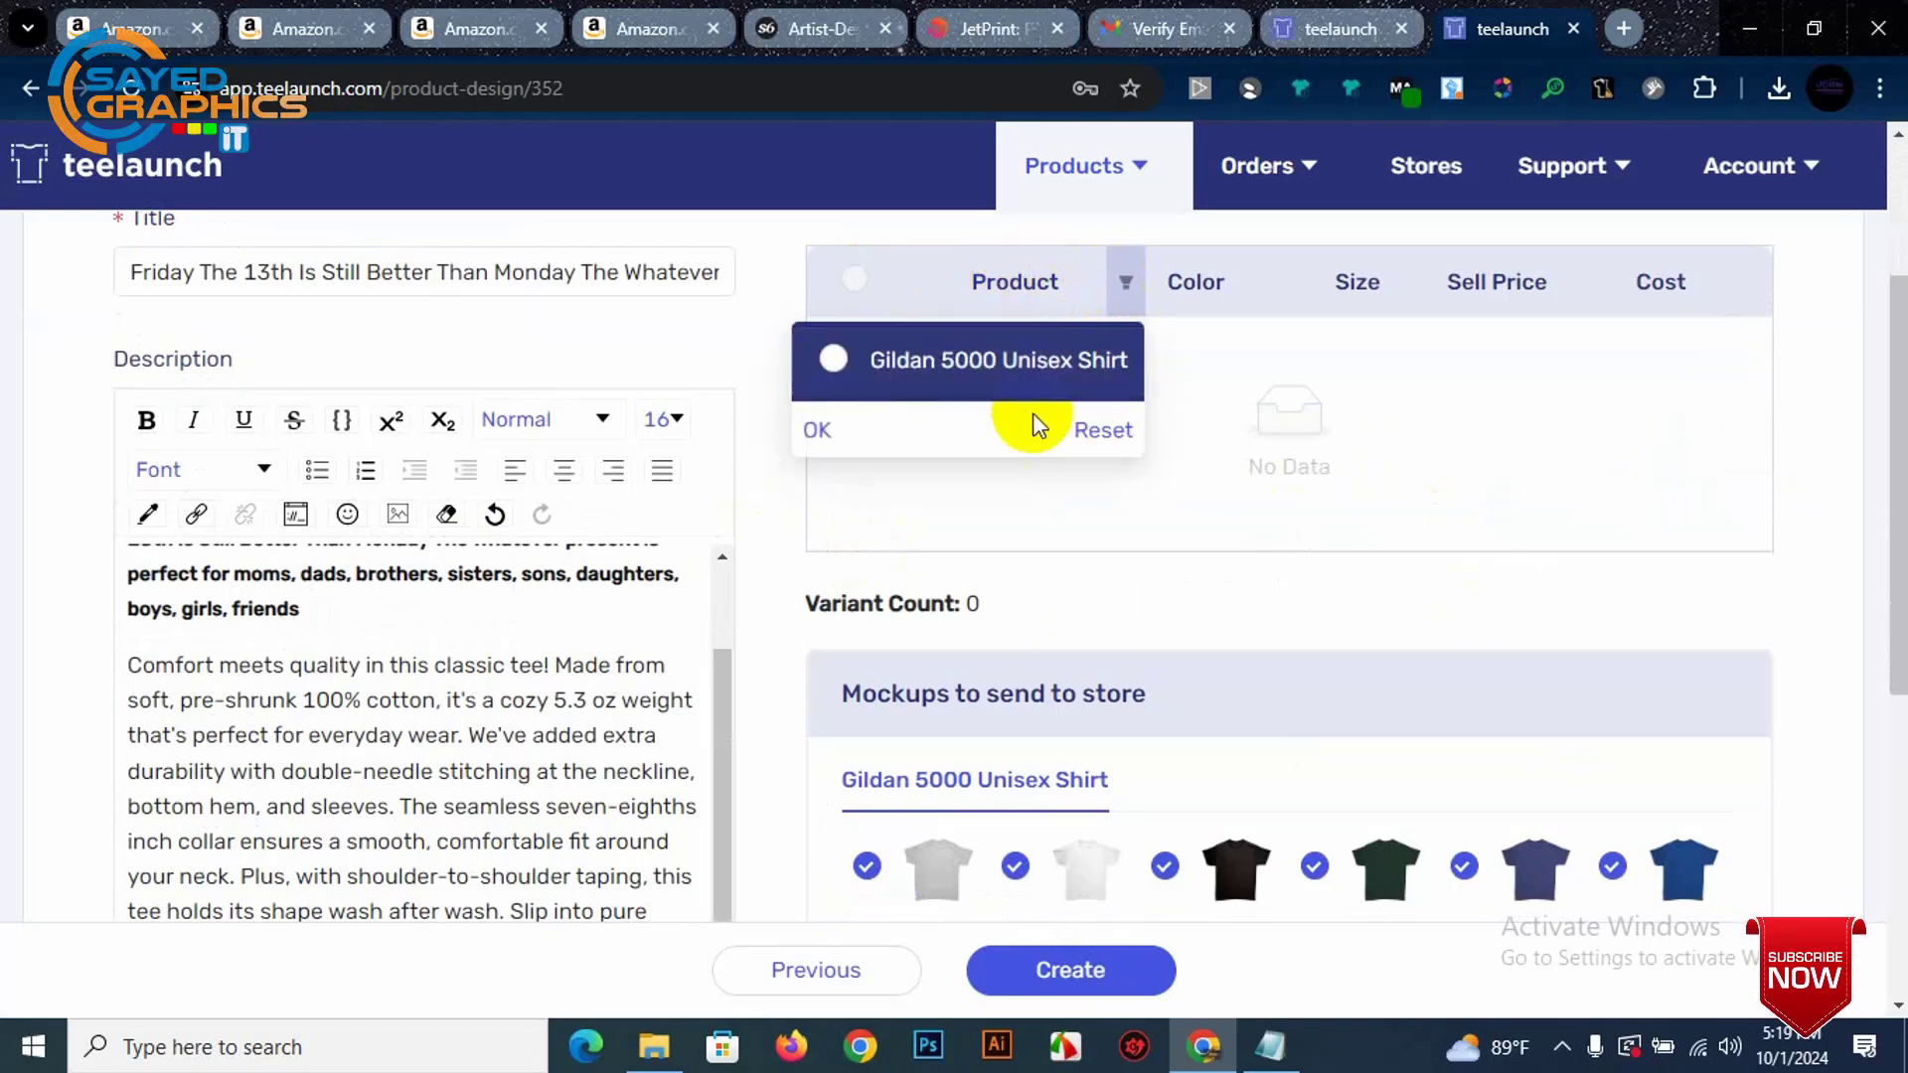
pyautogui.click(1101, 431)
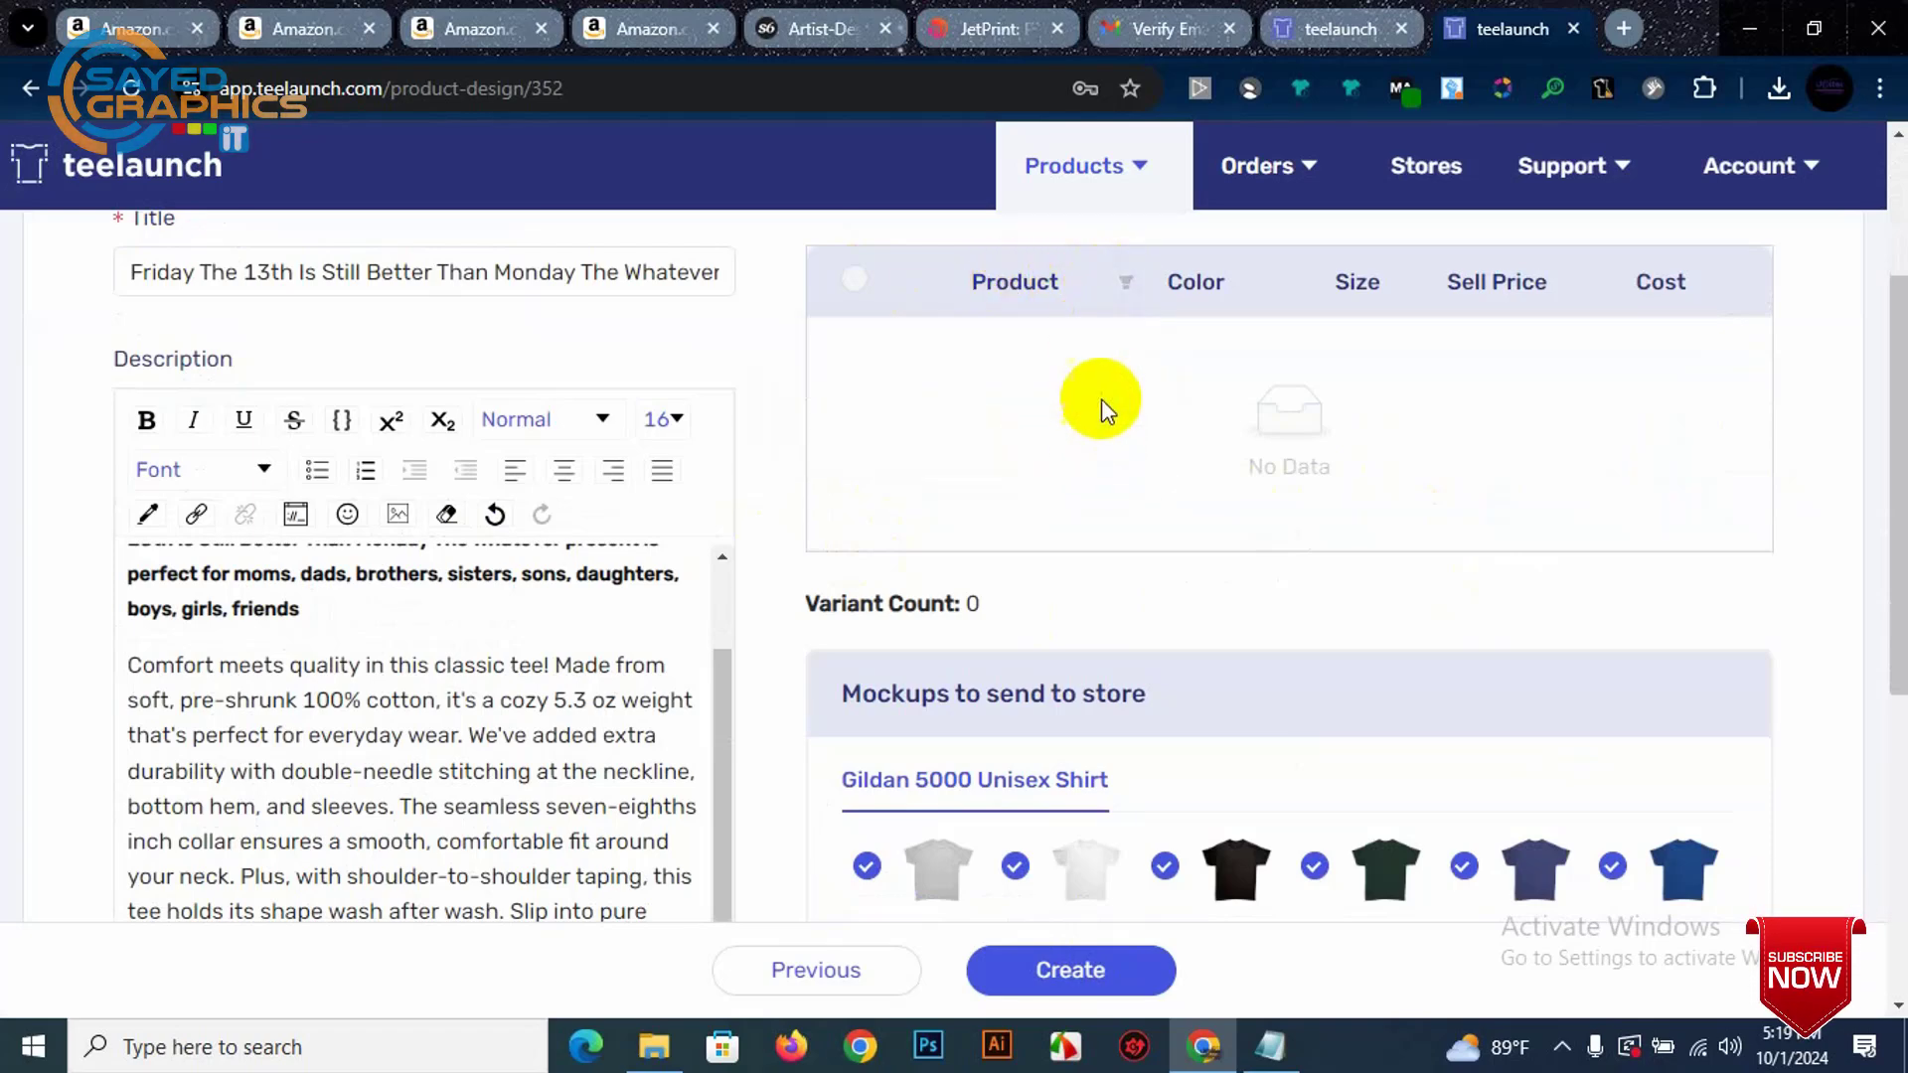
pyautogui.click(1123, 283)
pyautogui.click(835, 360)
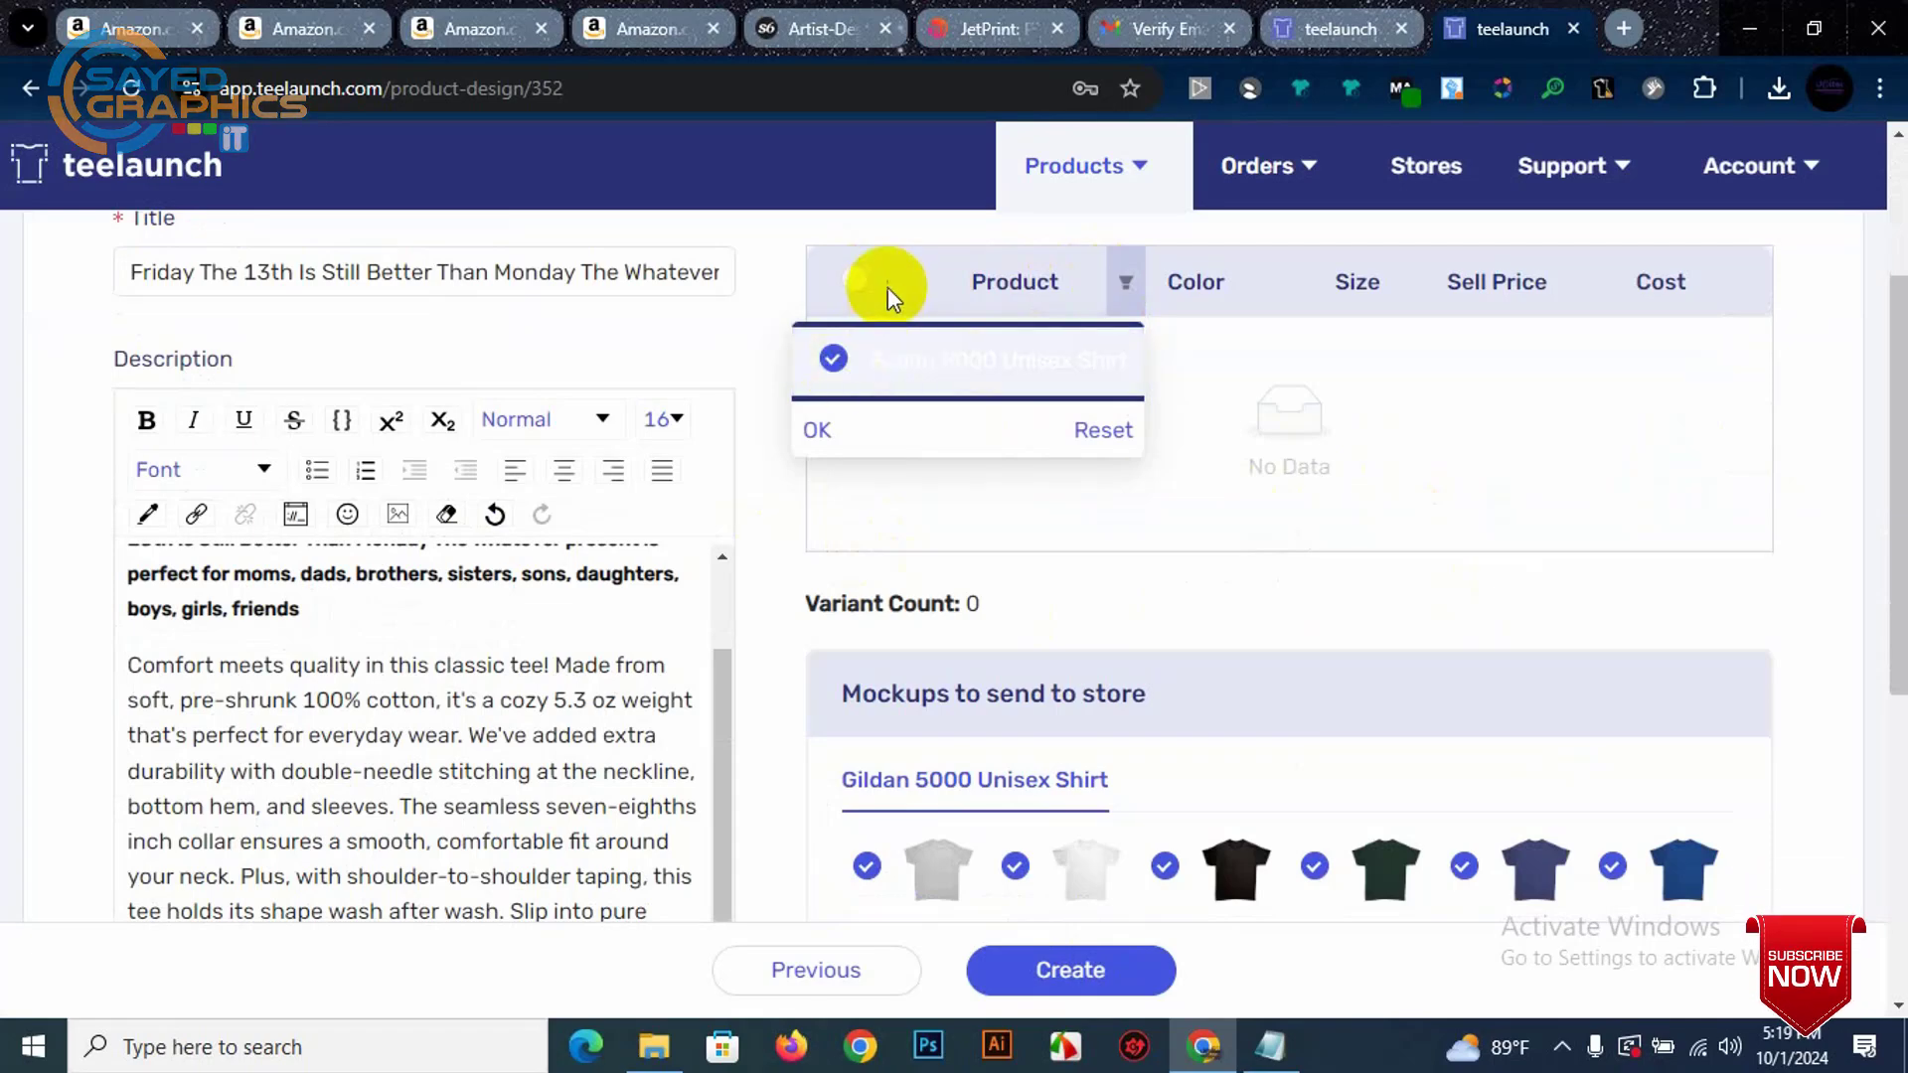
pyautogui.click(879, 279)
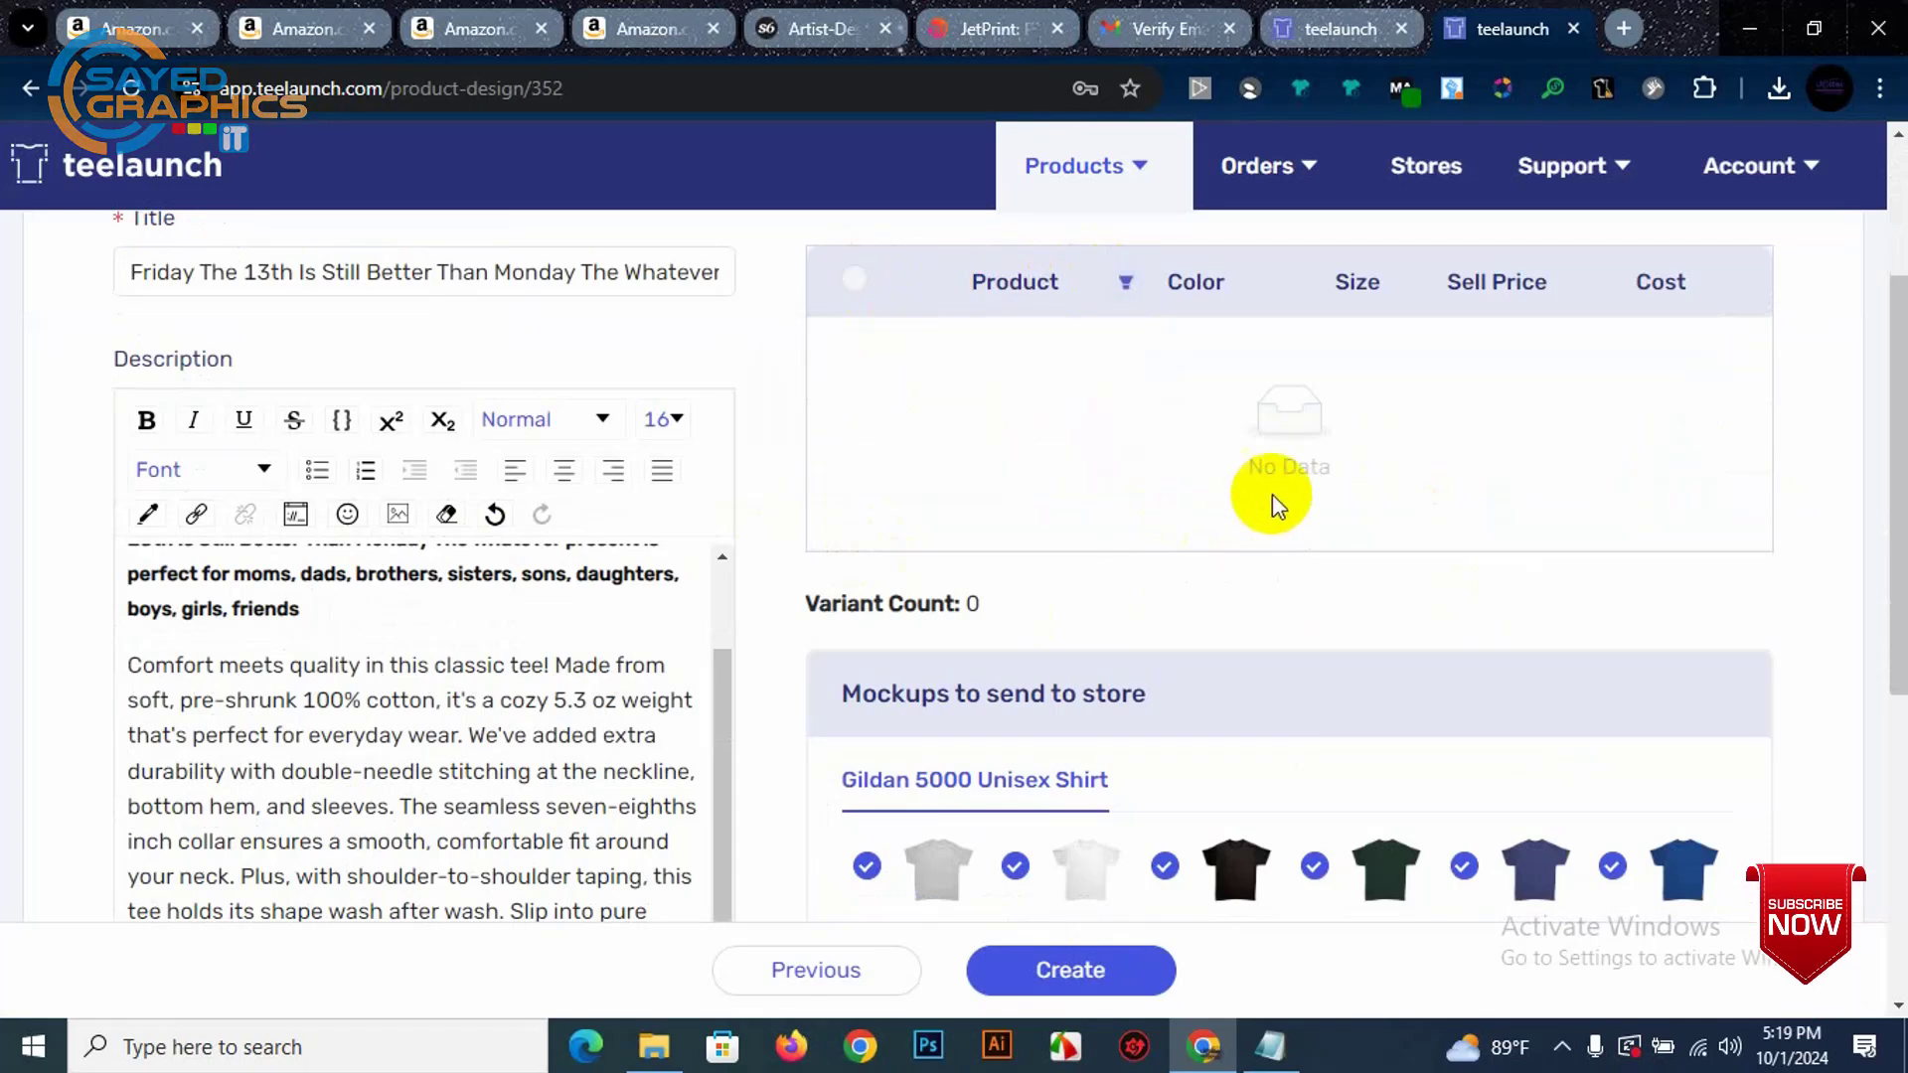
pyautogui.scroll(-5, 1272, 487)
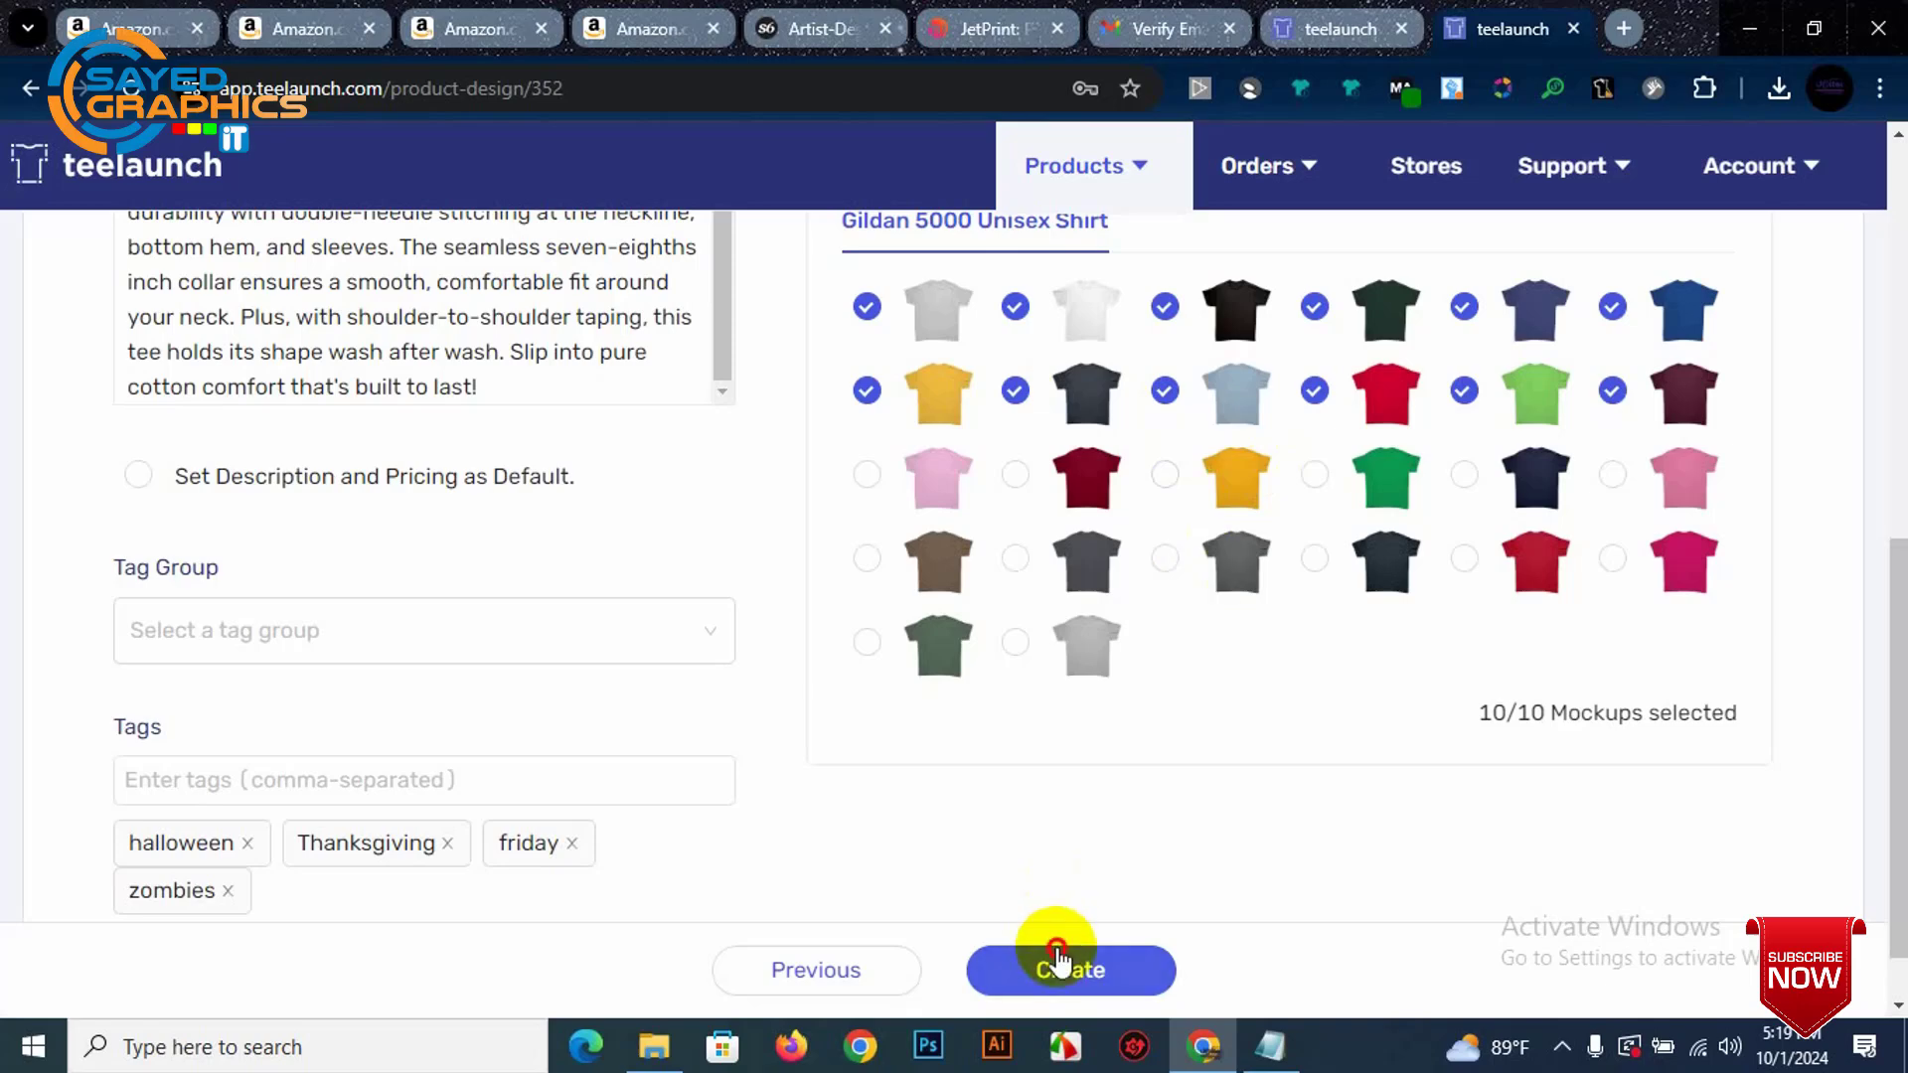
# Step: Create the Gildan 5000 Unisex Shirt product and view the success message on the Publish step
pyautogui.click(1059, 959)
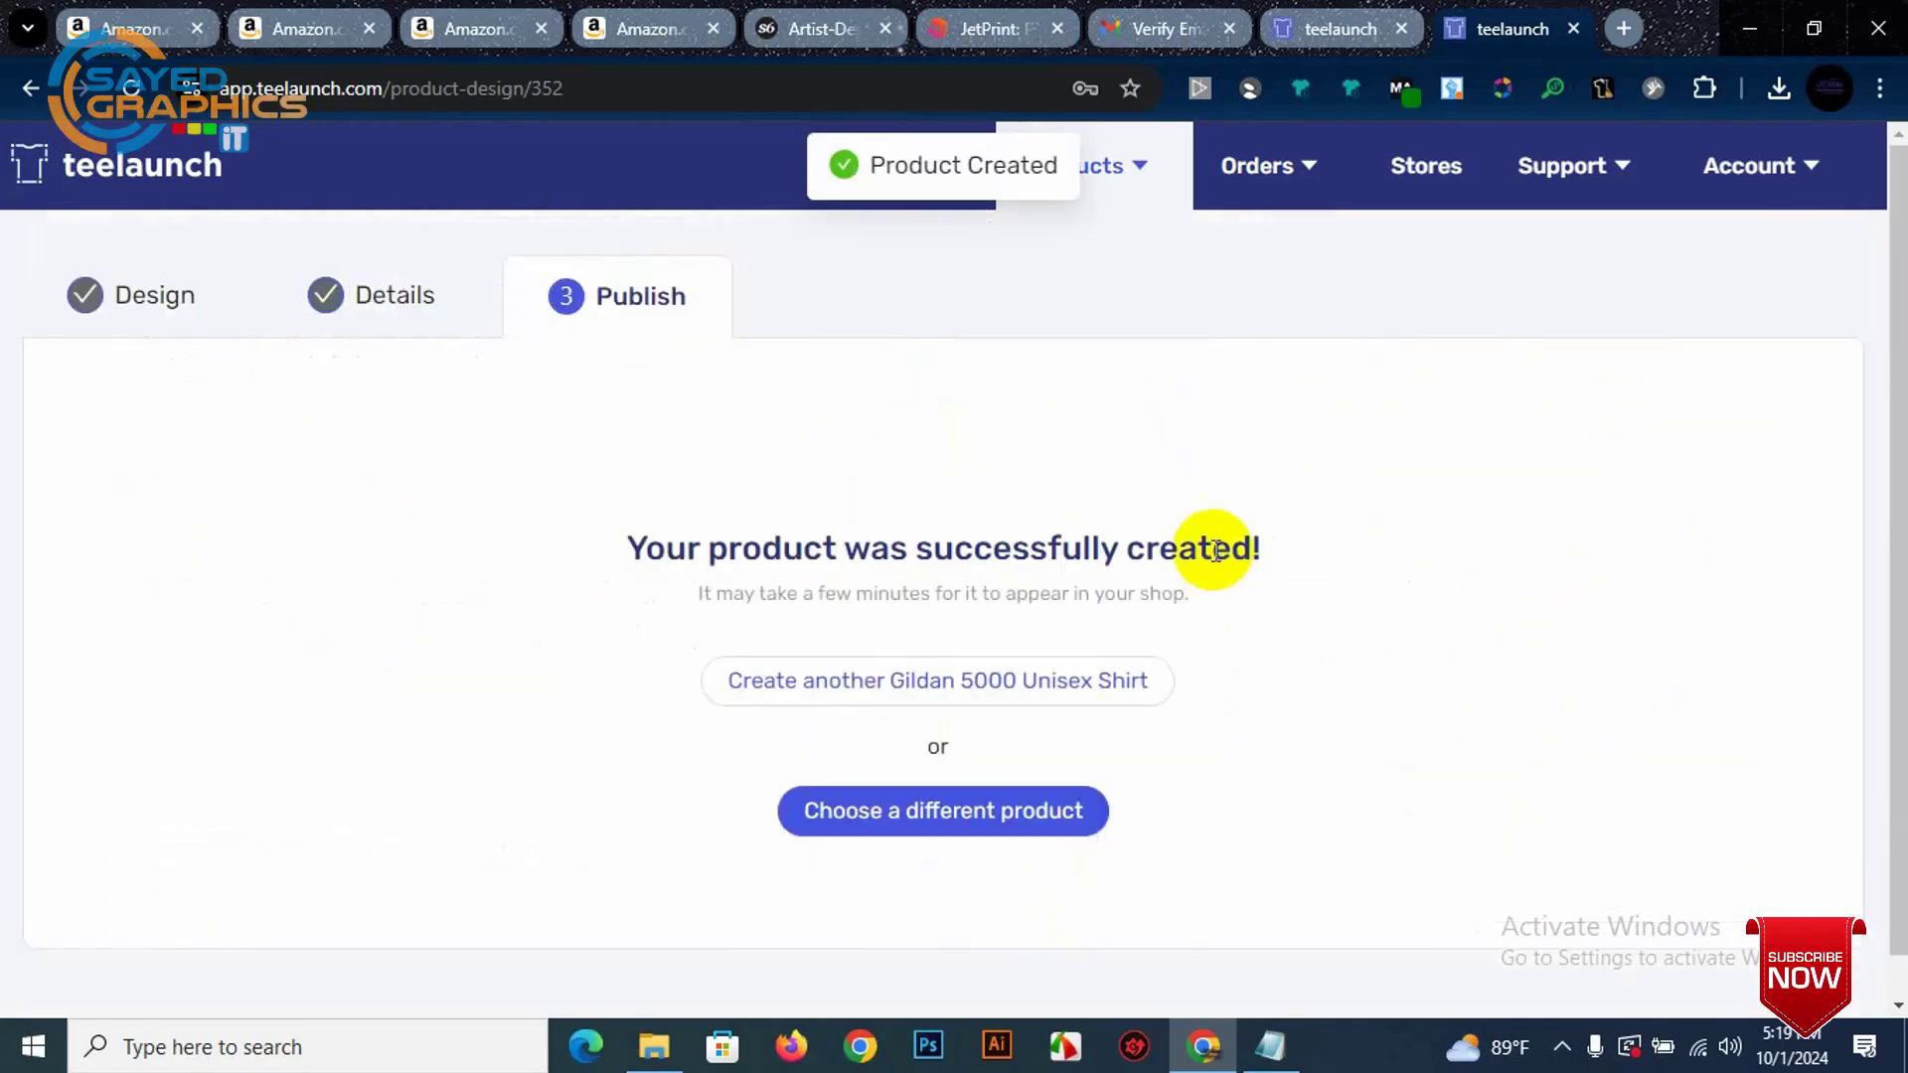
pyautogui.scroll(-4, 998, 616)
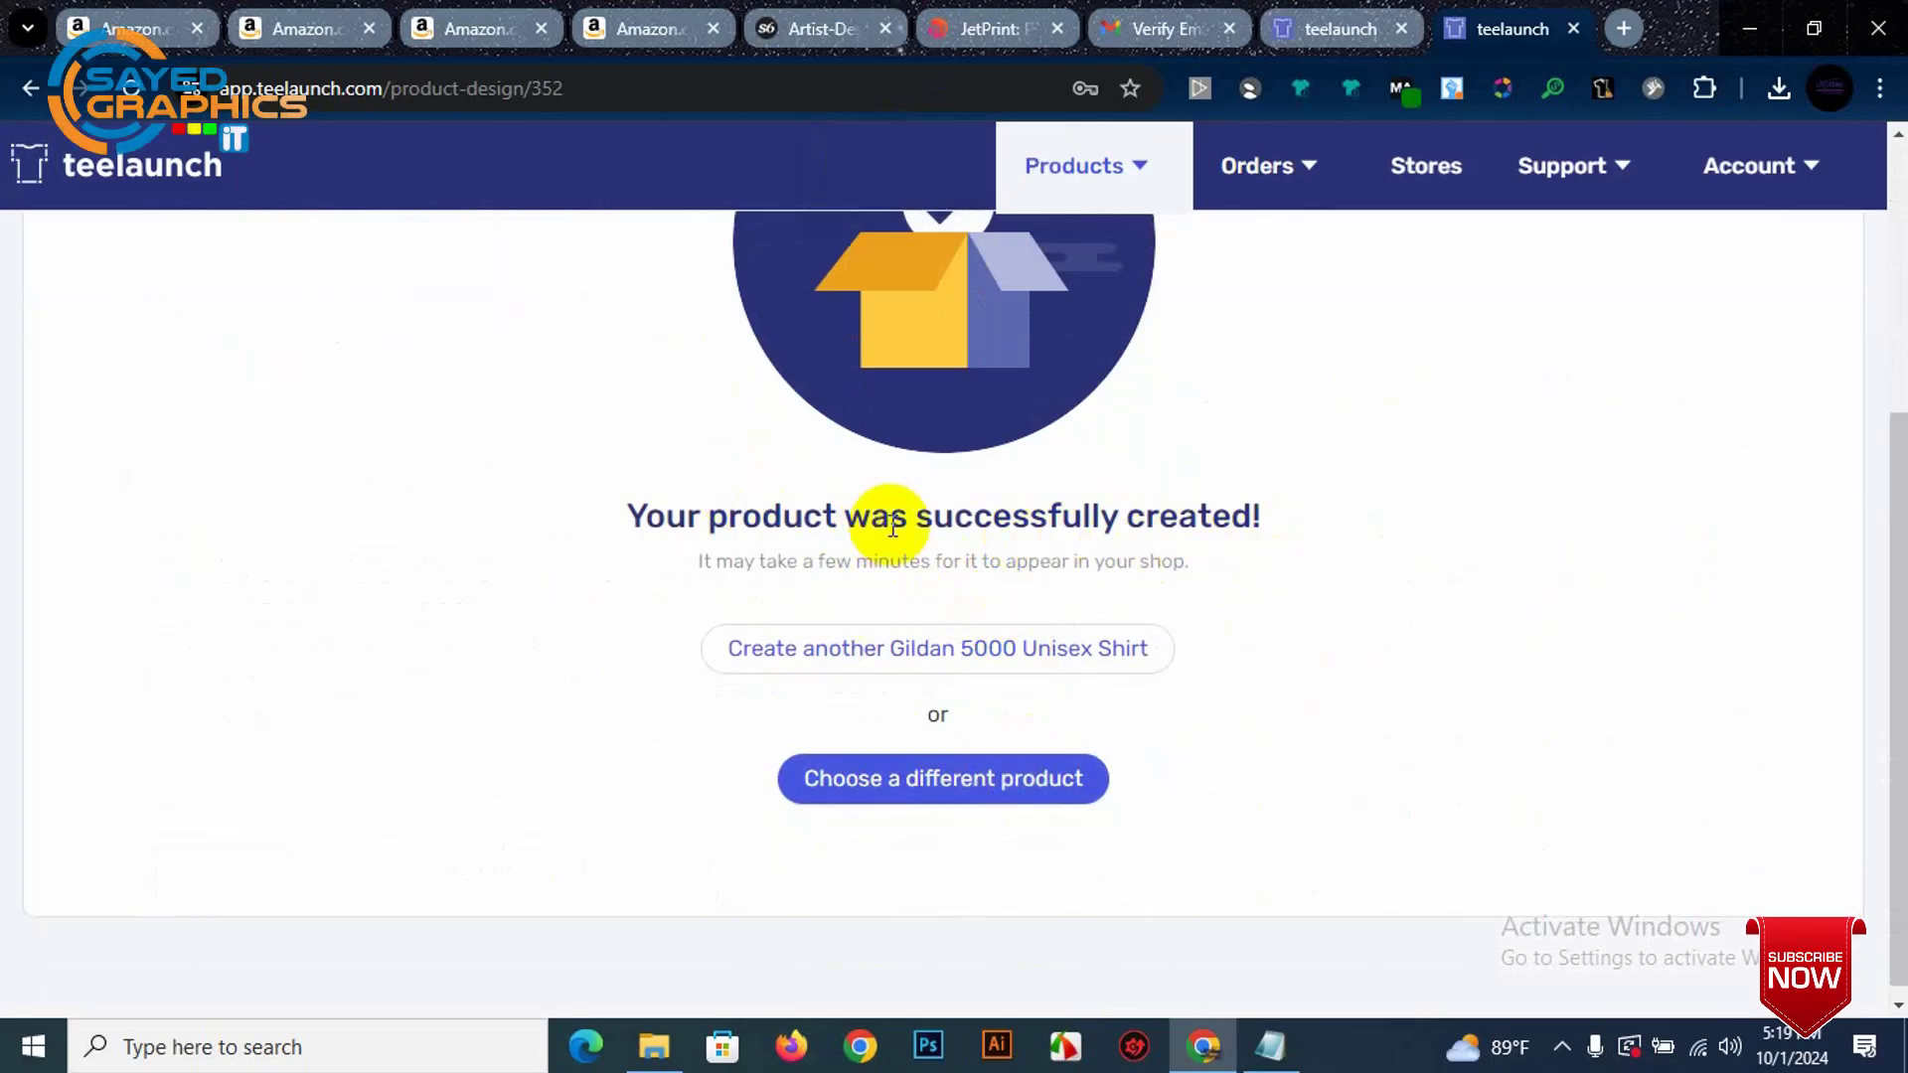
pyautogui.scroll(4, 824, 452)
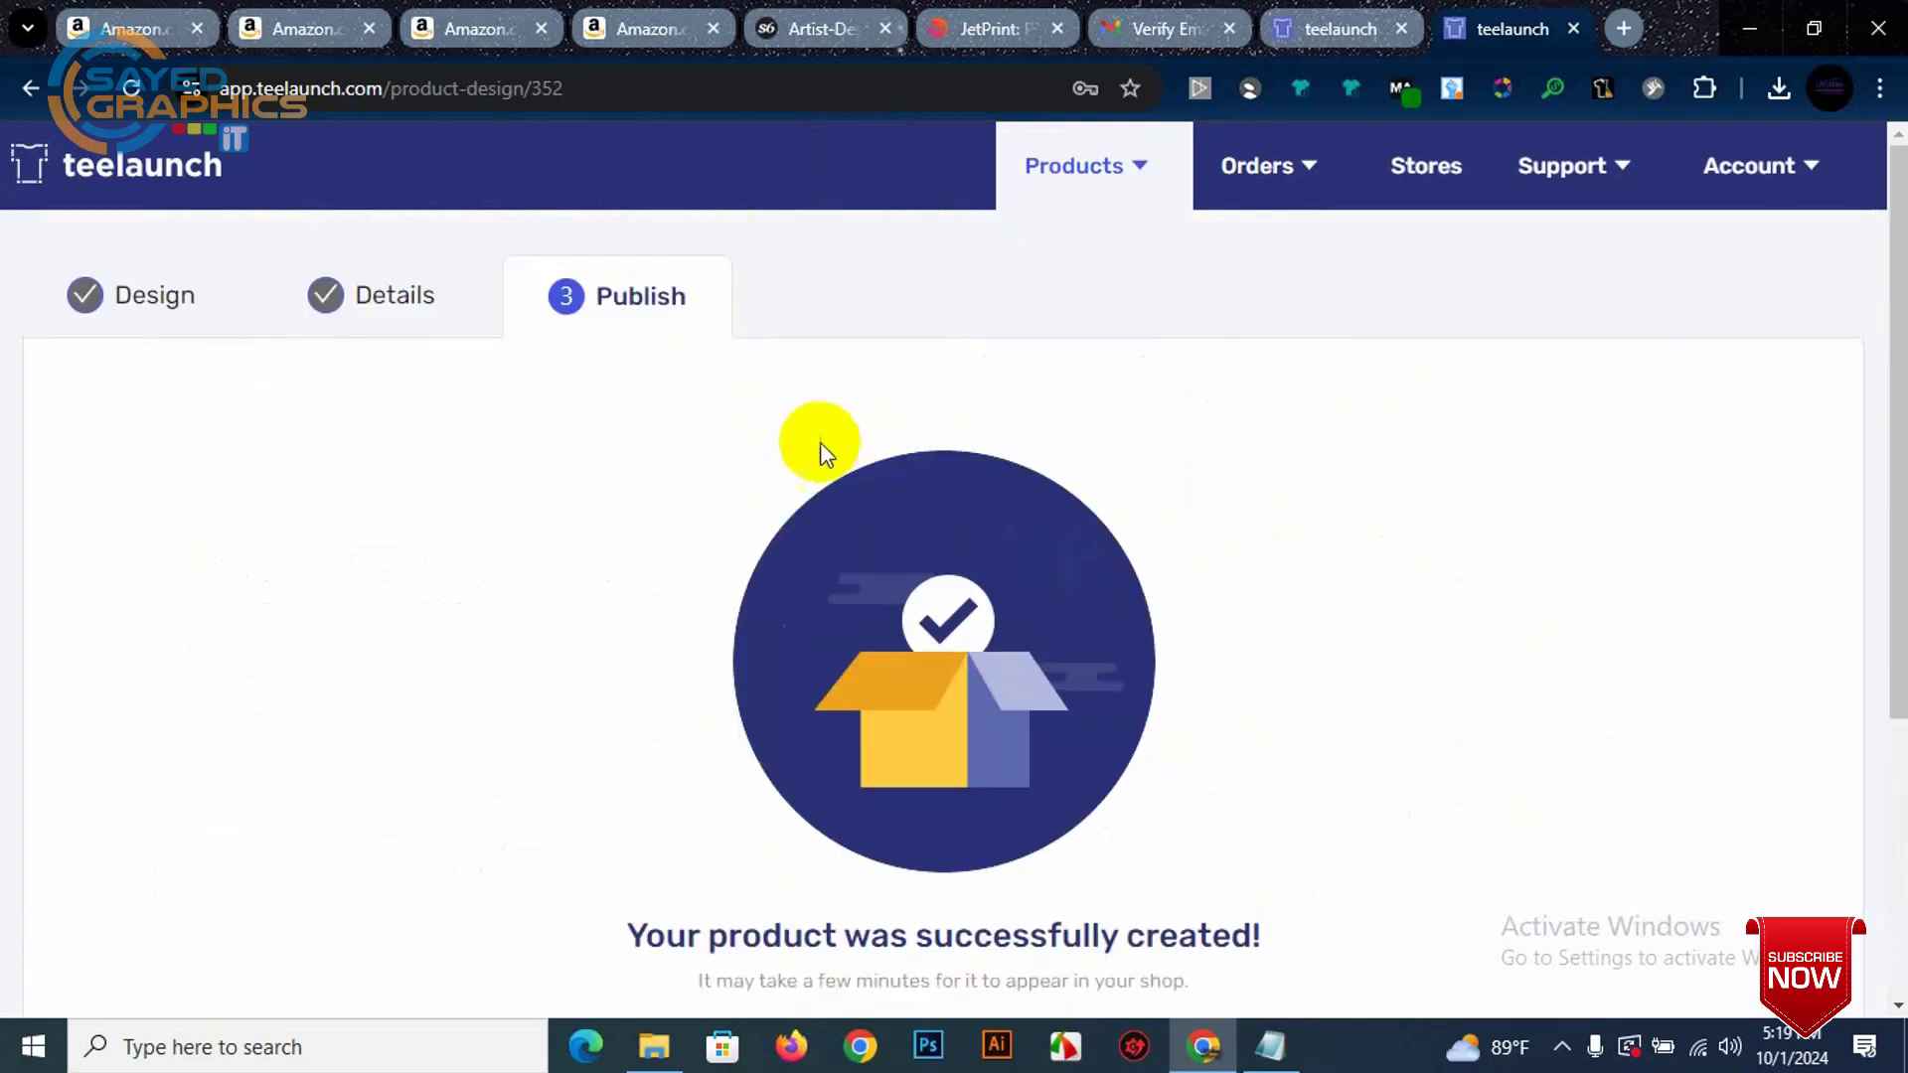
pyautogui.scroll(-4, 1060, 789)
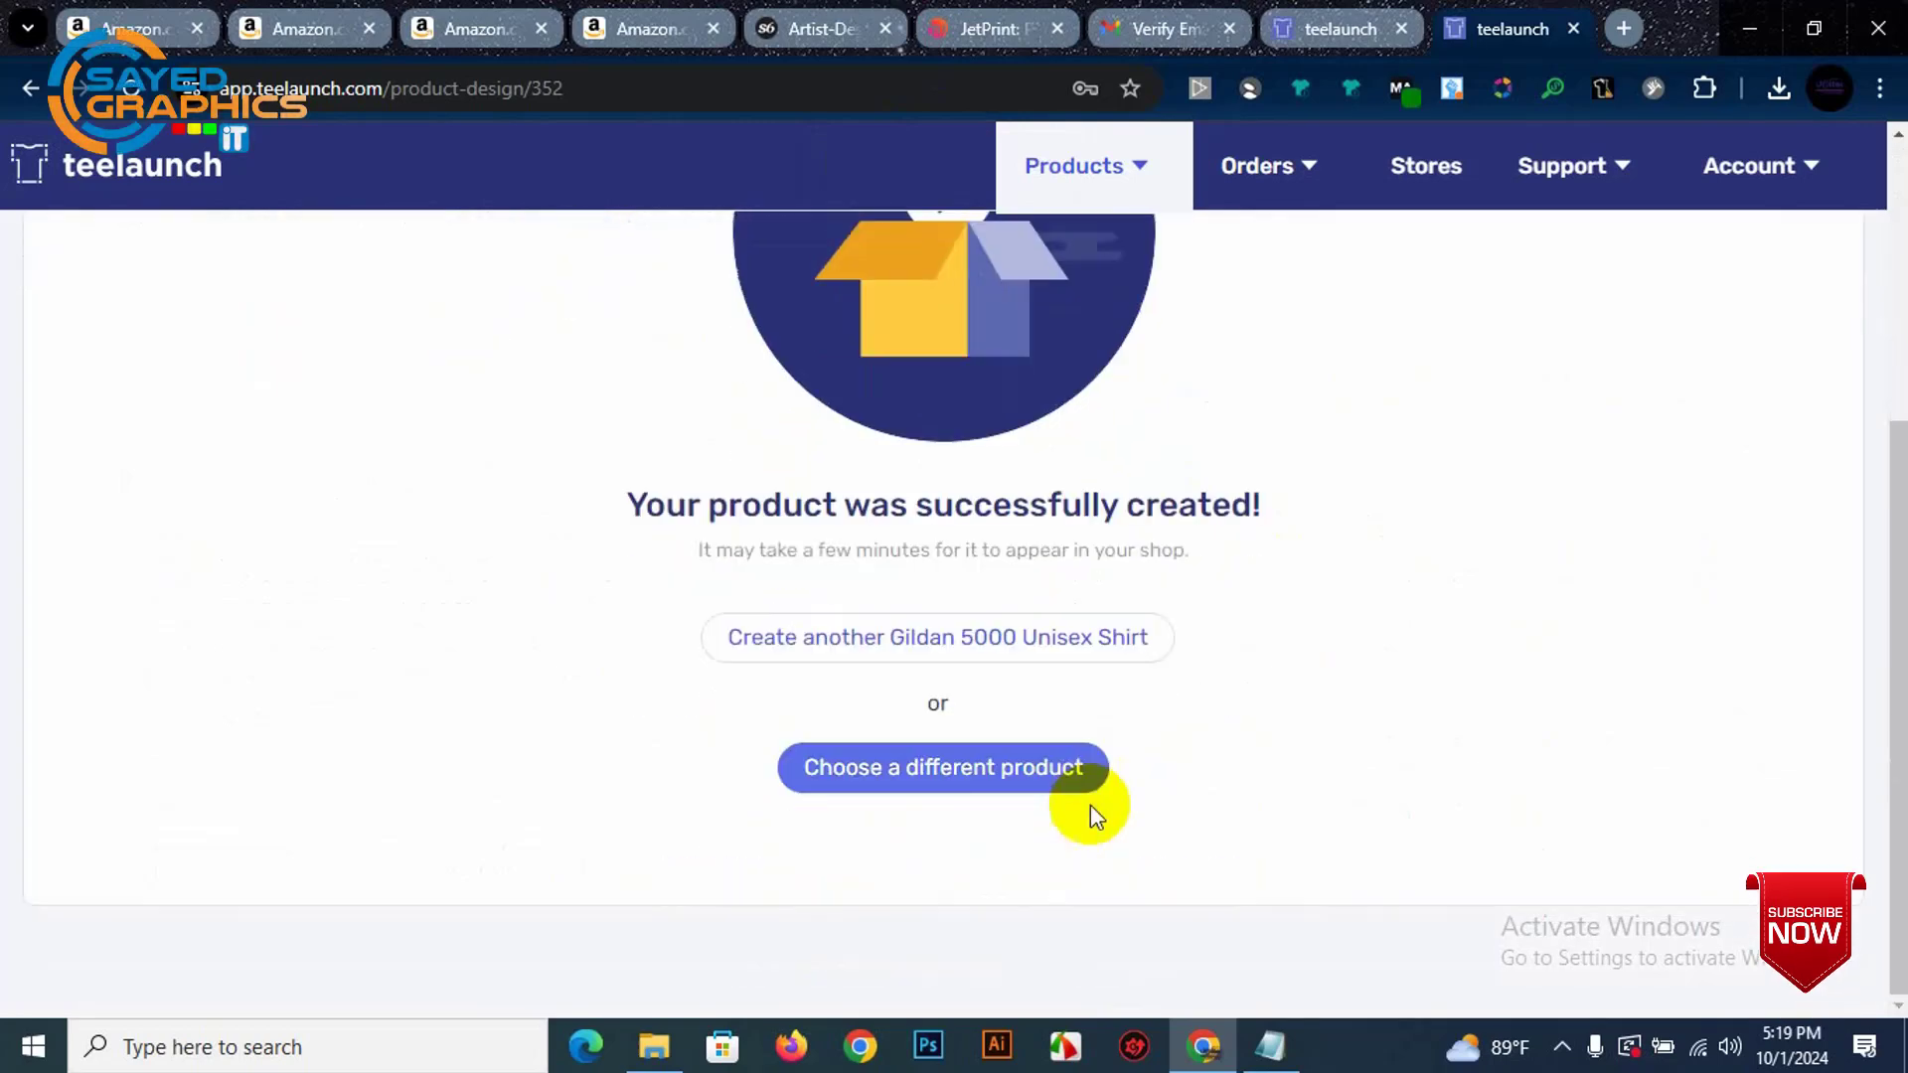
# Step: Return to the product catalog, filter to Apparel, and expand the Drinkware subcategories
pyautogui.click(1000, 763)
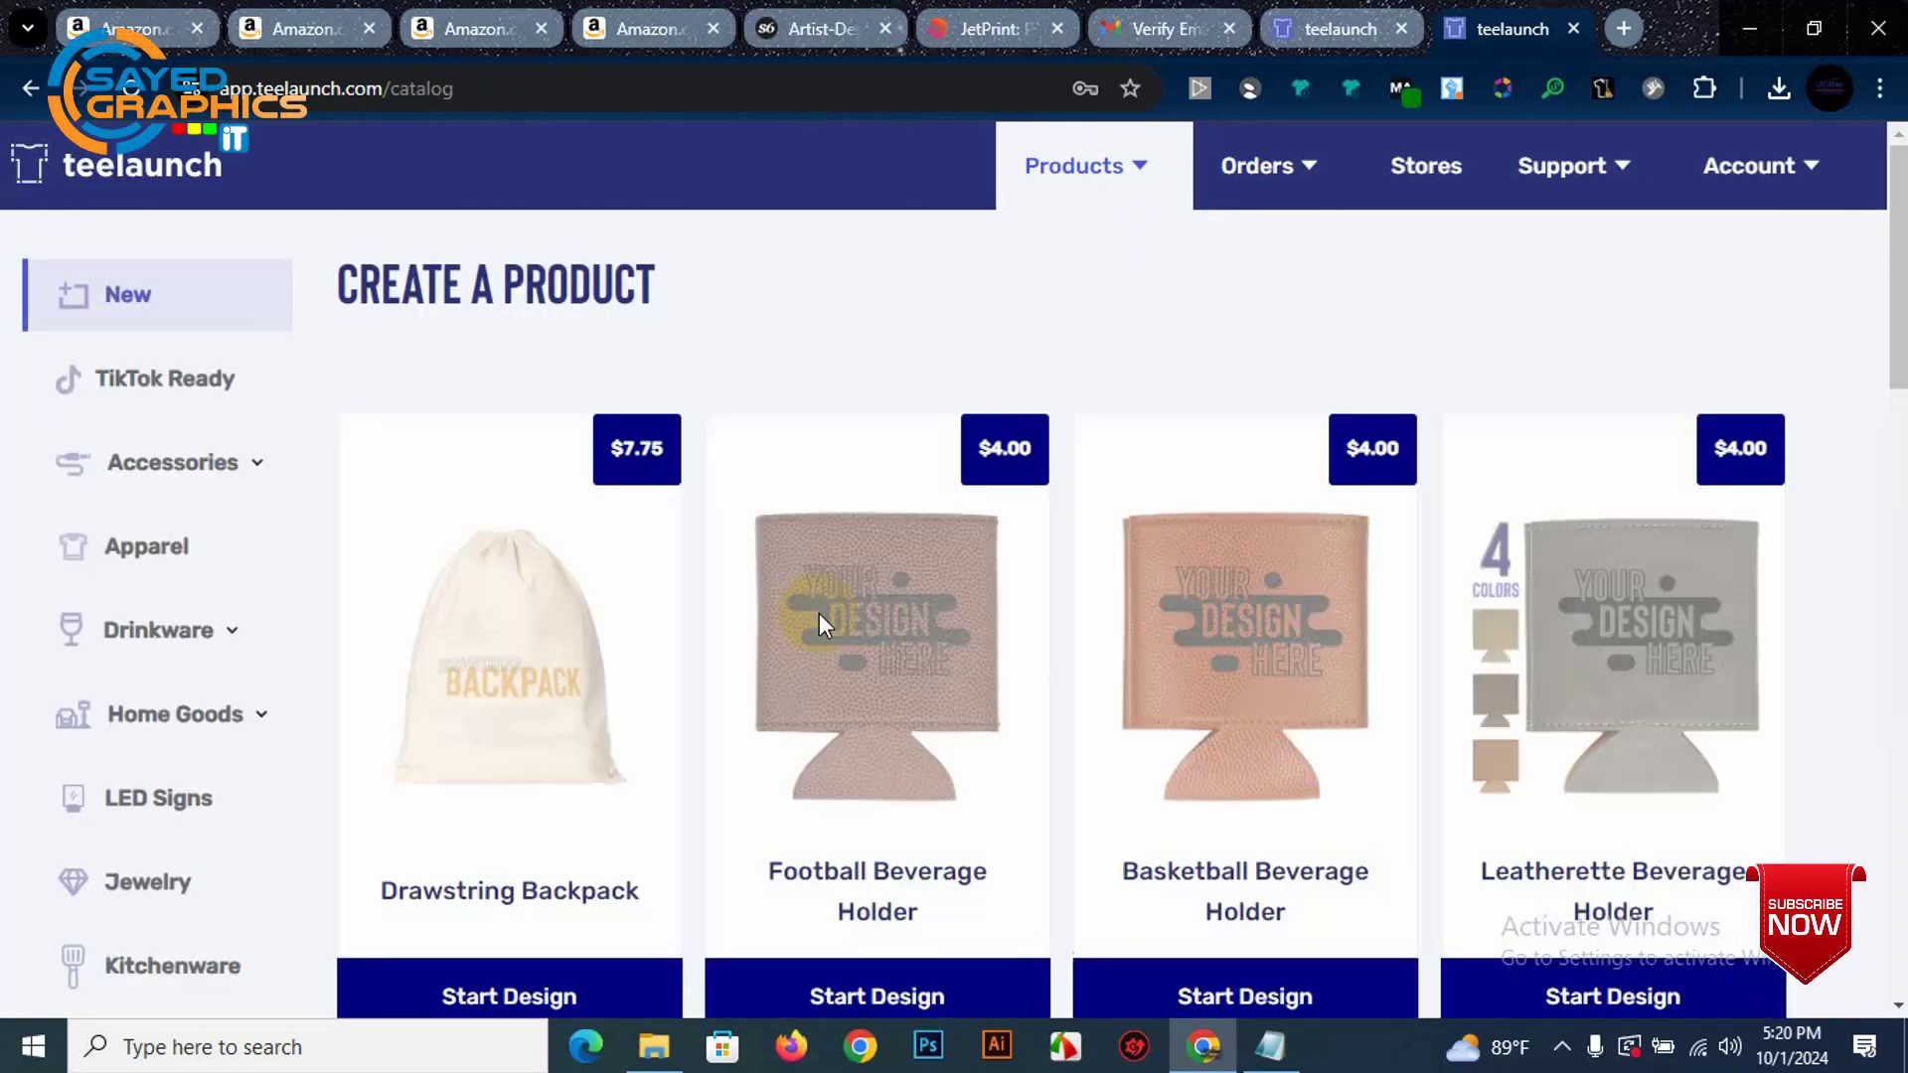
pyautogui.click(171, 545)
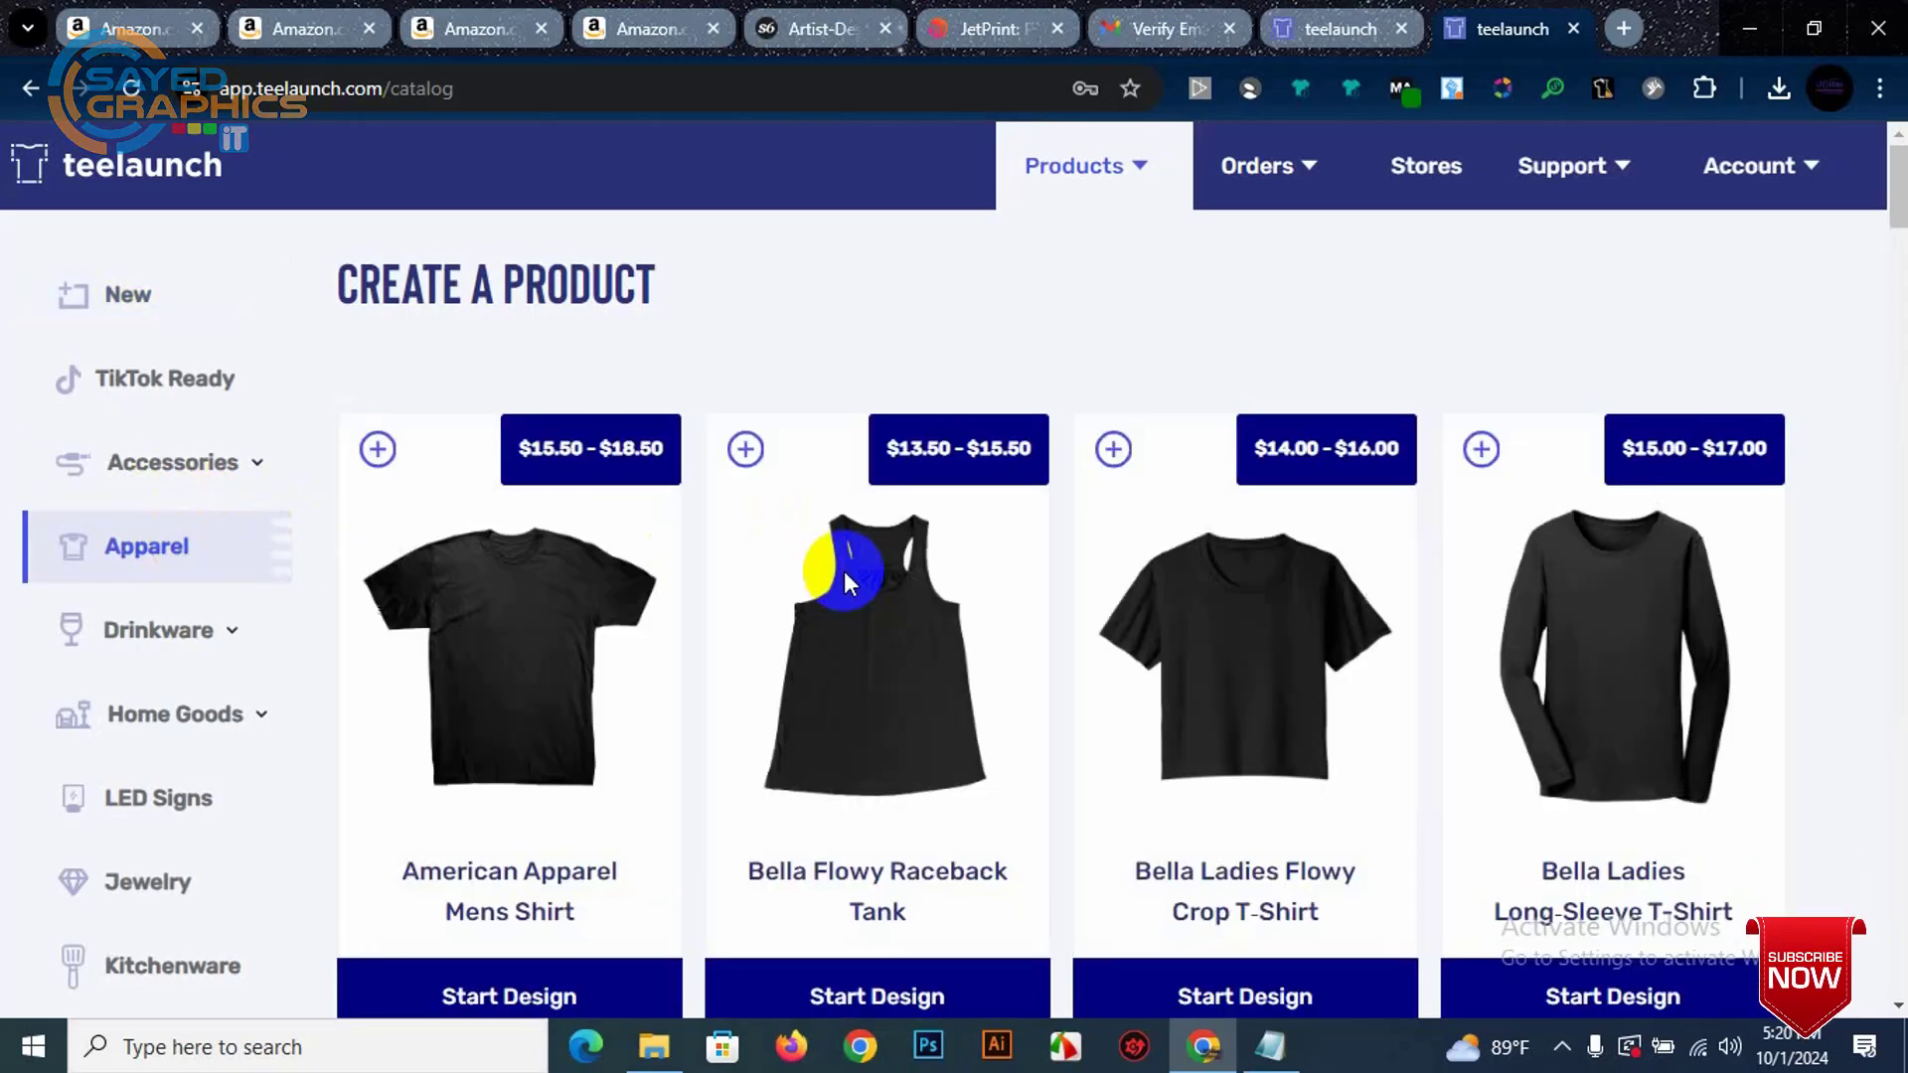
pyautogui.scroll(-8, 984, 556)
pyautogui.scroll(7, 597, 630)
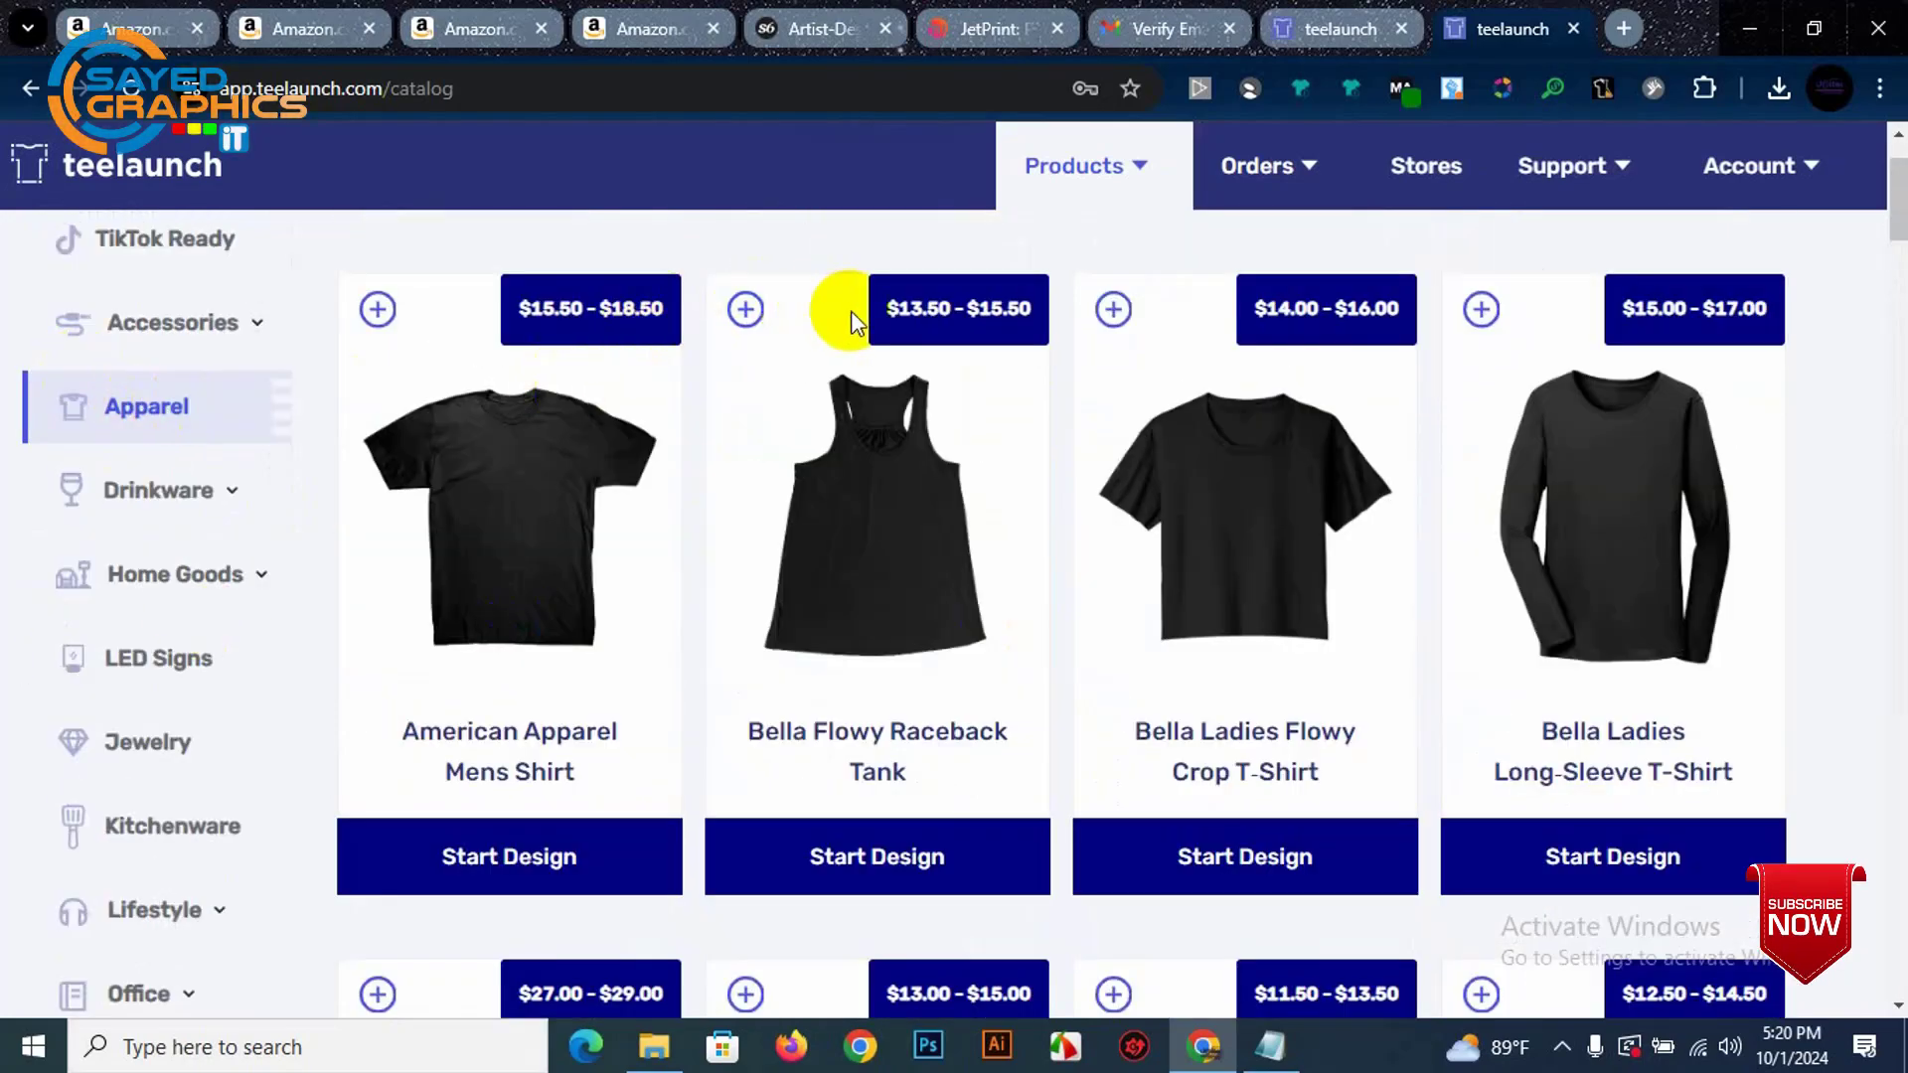
pyautogui.scroll(-12, 1239, 703)
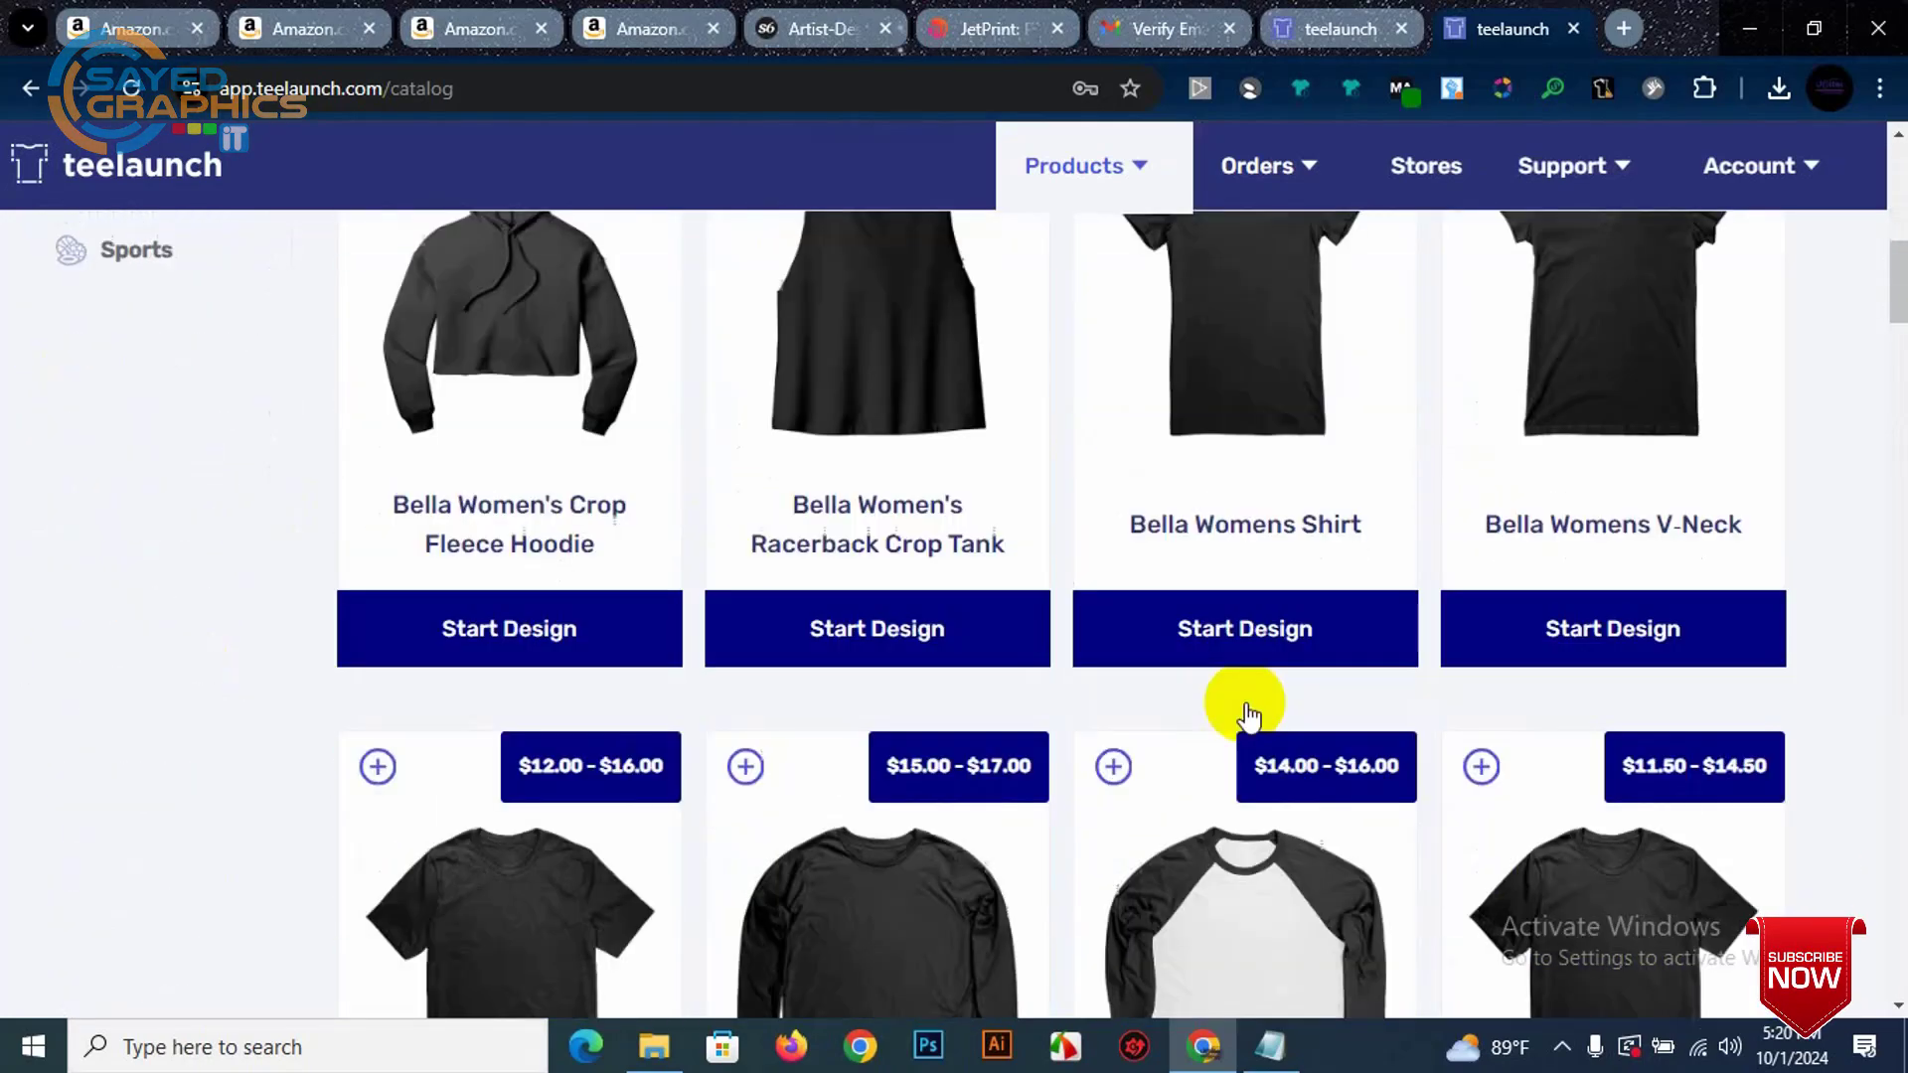
pyautogui.scroll(10, 626, 723)
pyautogui.scroll(1, 626, 723)
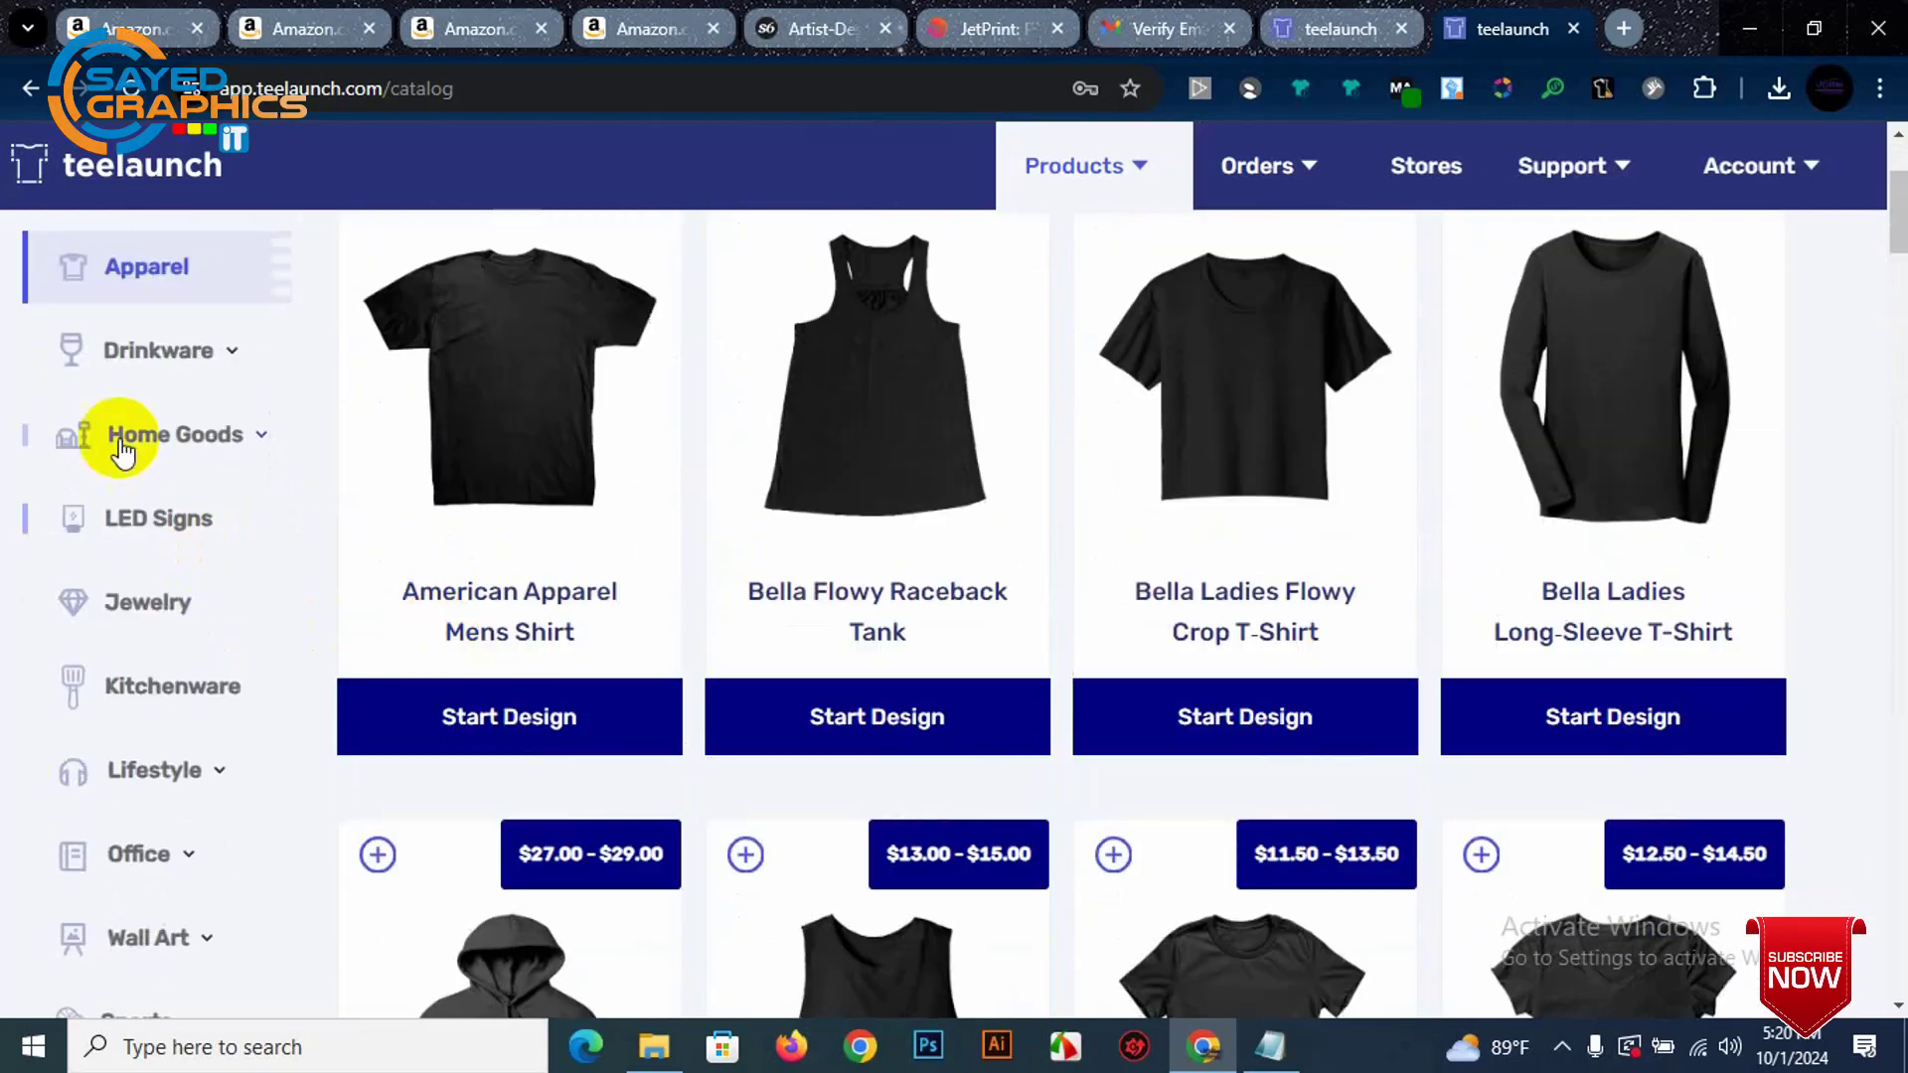
pyautogui.click(159, 353)
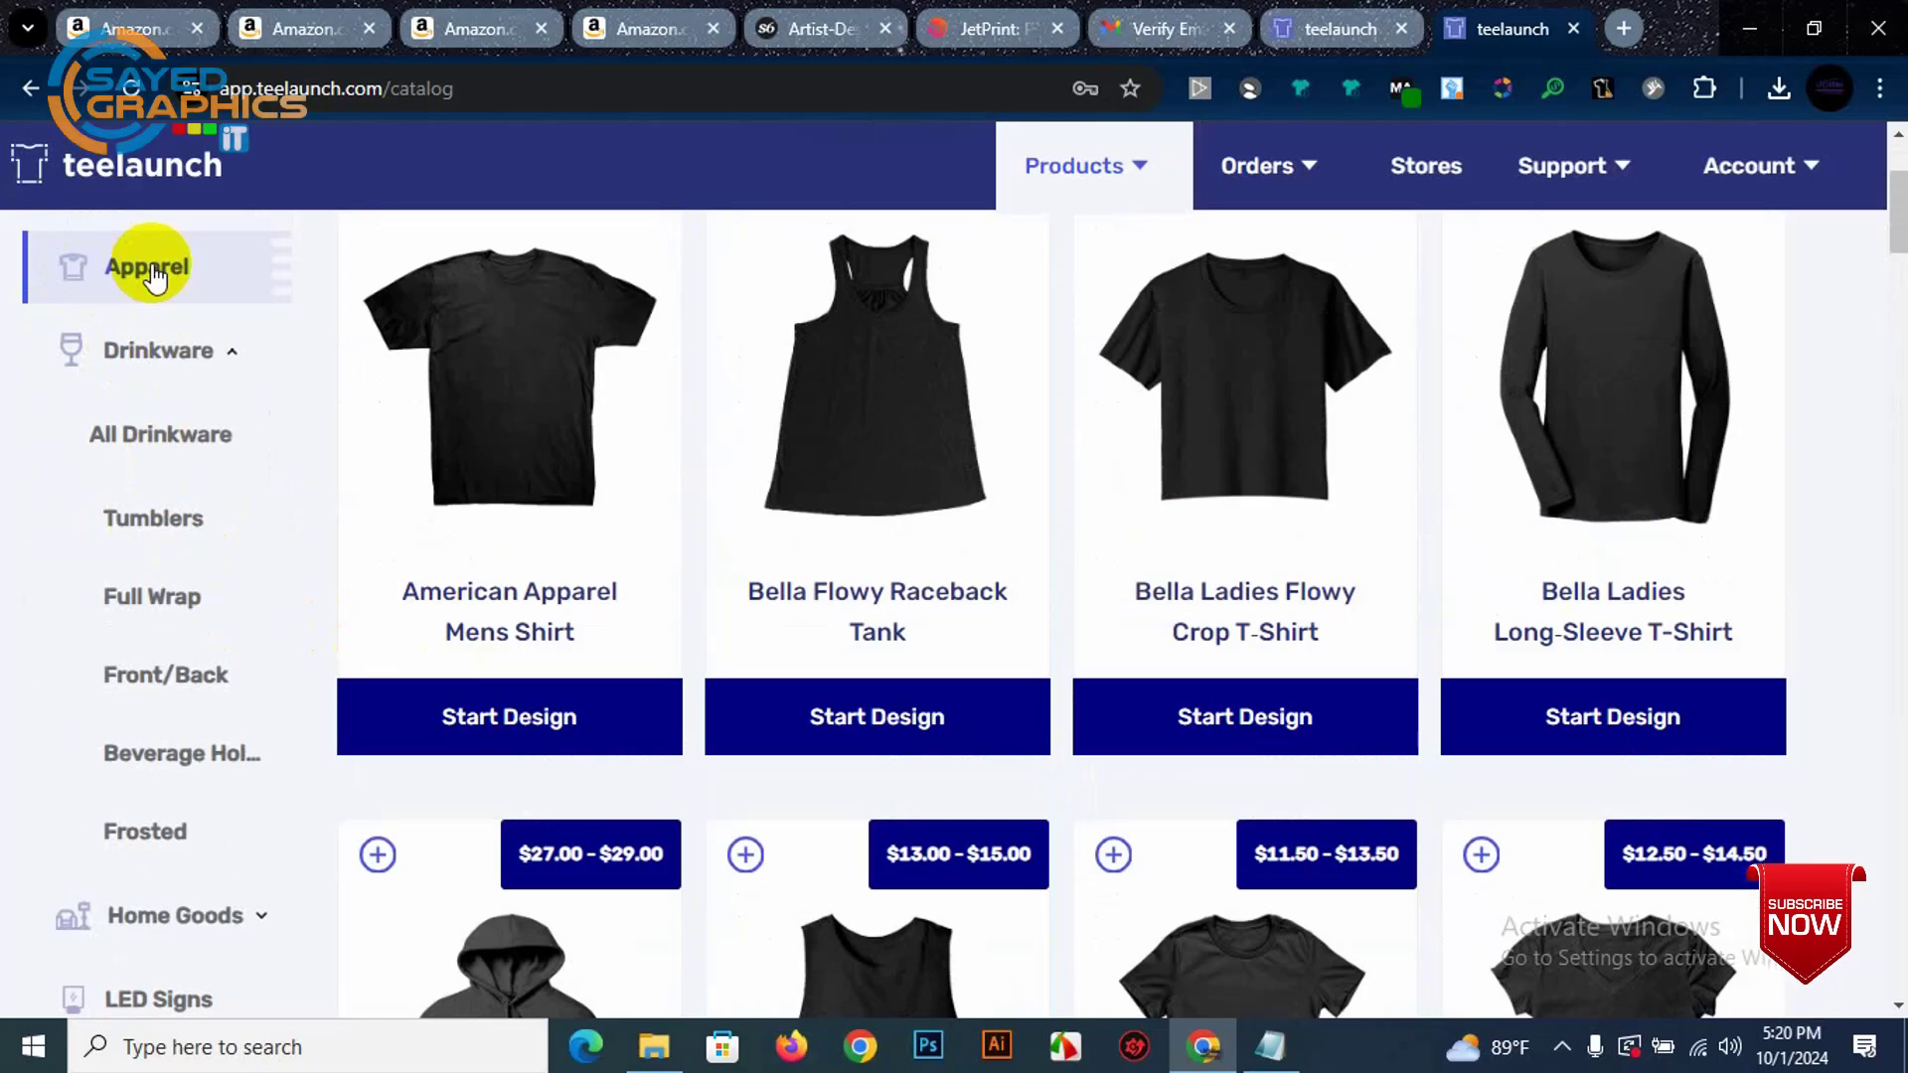
pyautogui.scroll(3, 154, 278)
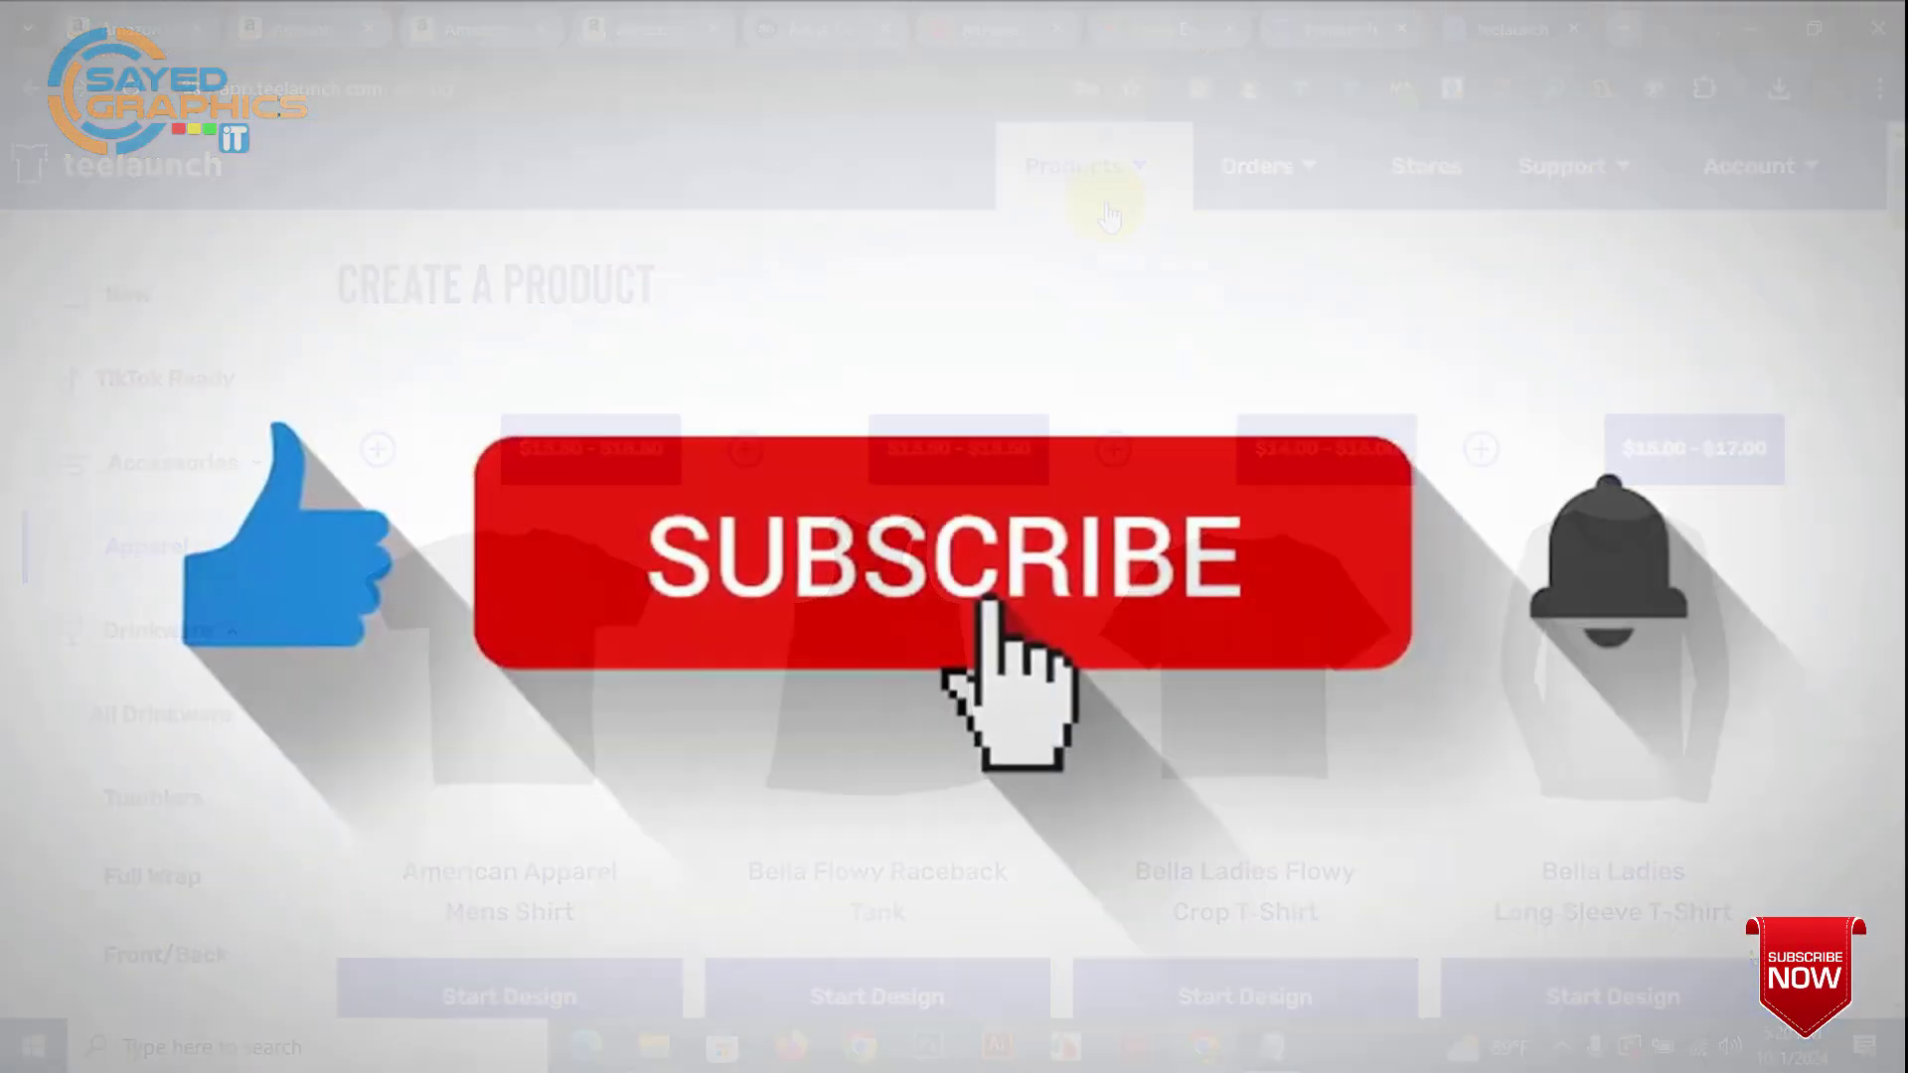